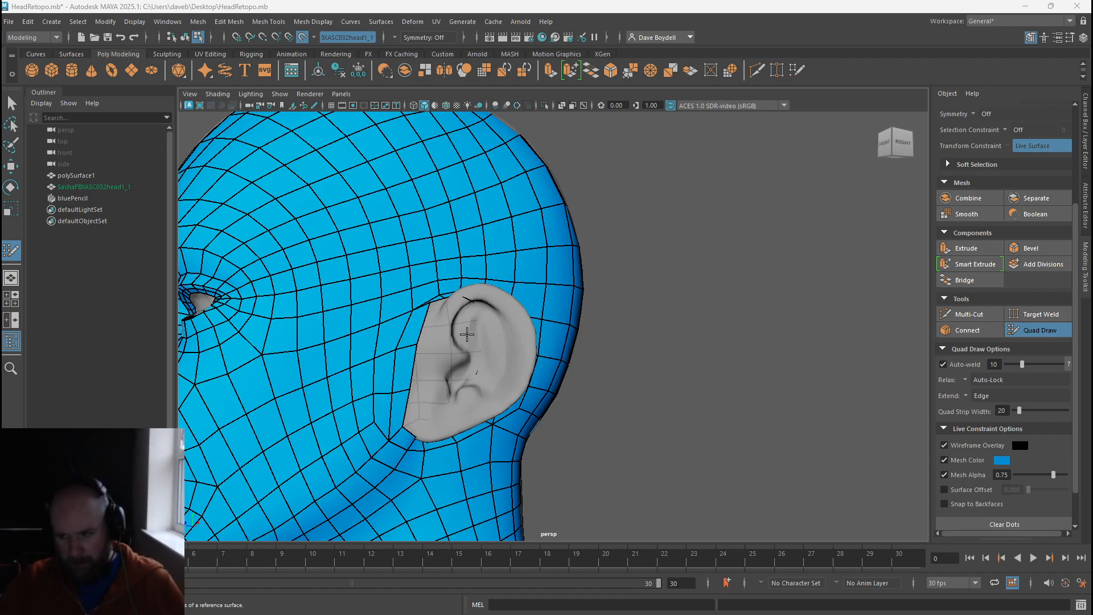
- Adjust the mesh points at the upper front corner of the ear opening so the border follows the ear's attachment
{"action": "scroll", "coordinate": [343, 332], "scroll_direction": "up", "scroll_amount": 3}
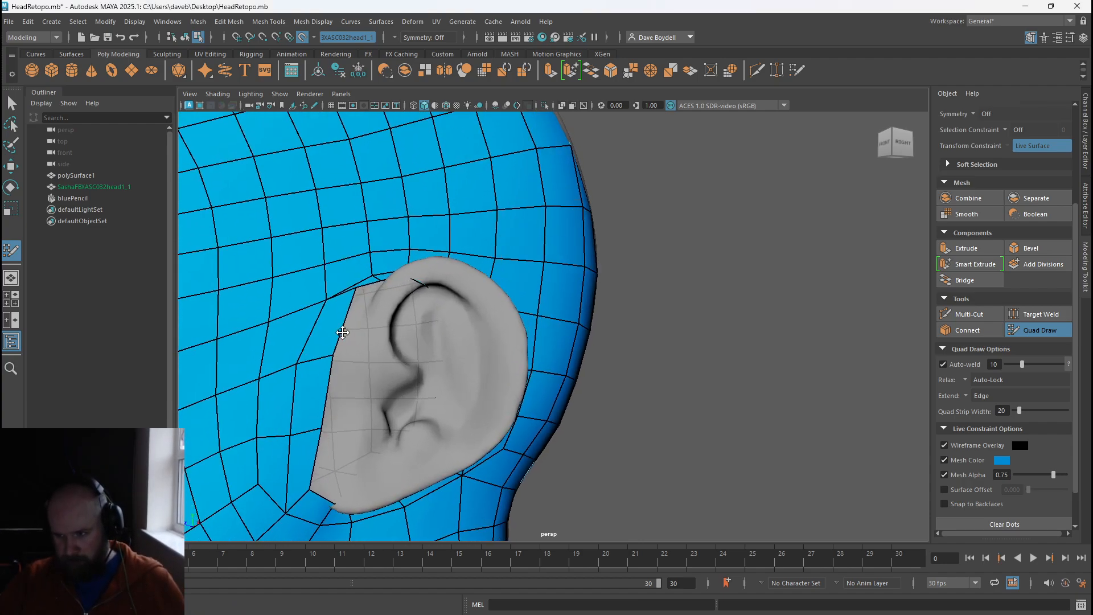
{"action": "middle_click_drag", "start_coordinate": [343, 332], "coordinate": [440, 327], "text": "alt"}
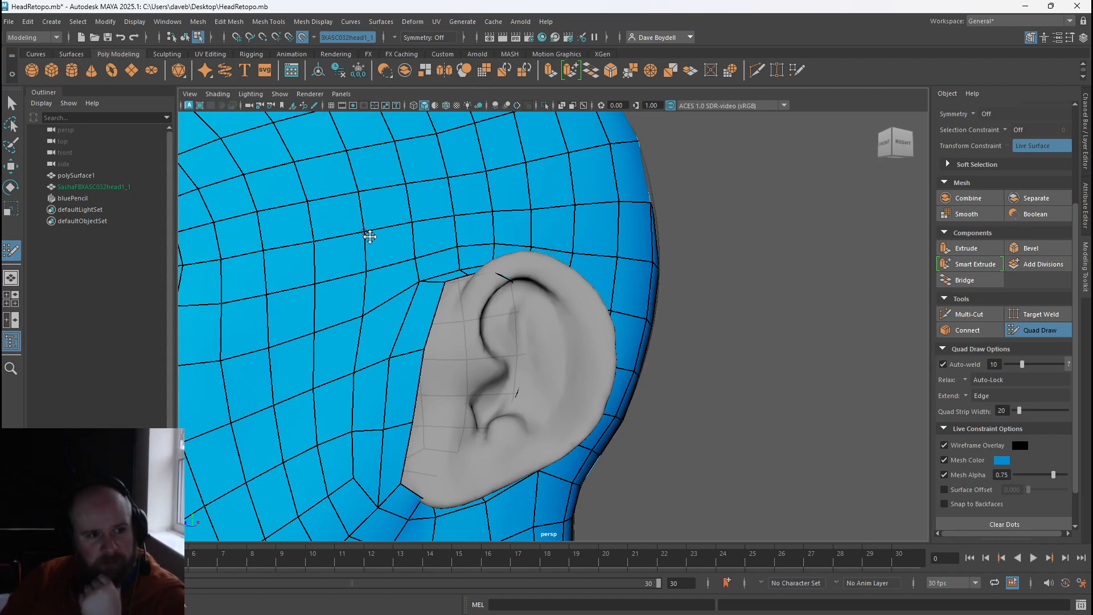
{"action": "scroll", "coordinate": [362, 237], "scroll_direction": "down", "scroll_amount": 4}
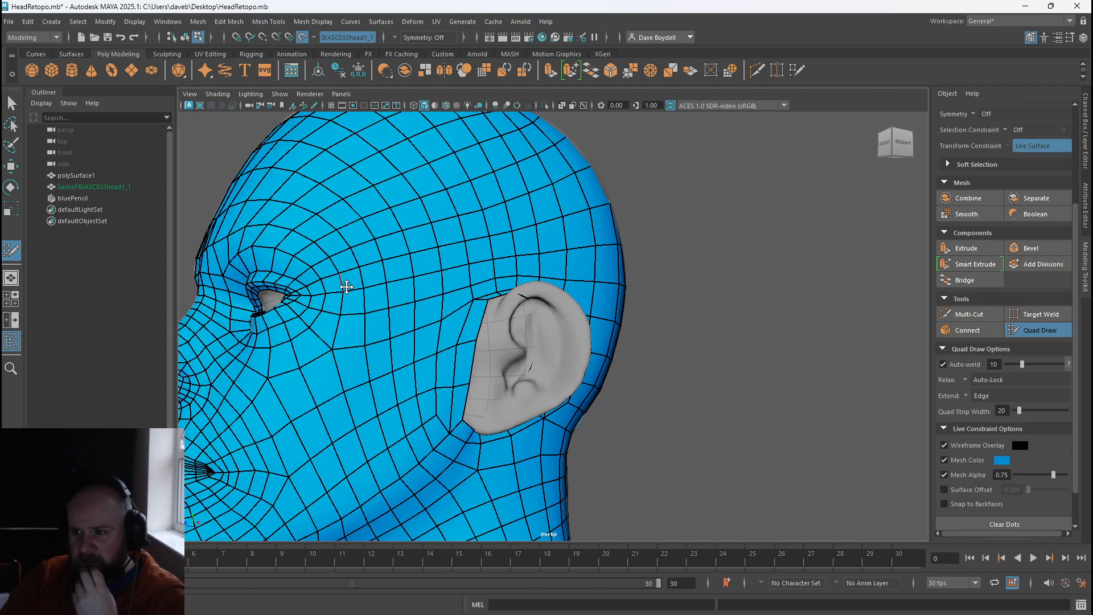
{"action": "scroll", "coordinate": [347, 286], "scroll_direction": "up", "scroll_amount": 2}
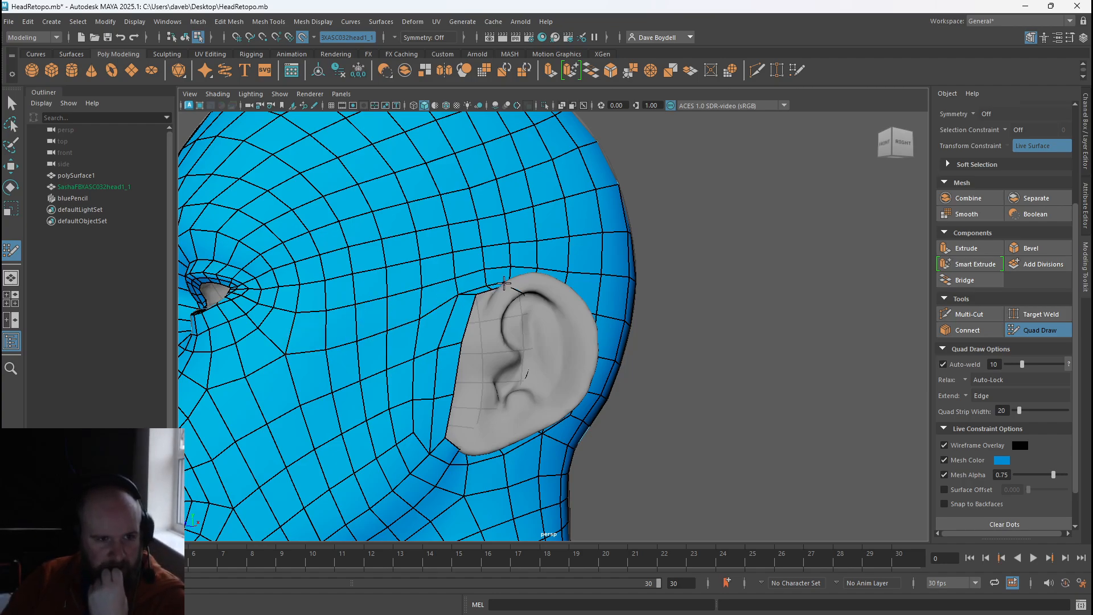
{"action": "scroll", "coordinate": [469, 300], "scroll_direction": "up", "scroll_amount": 4}
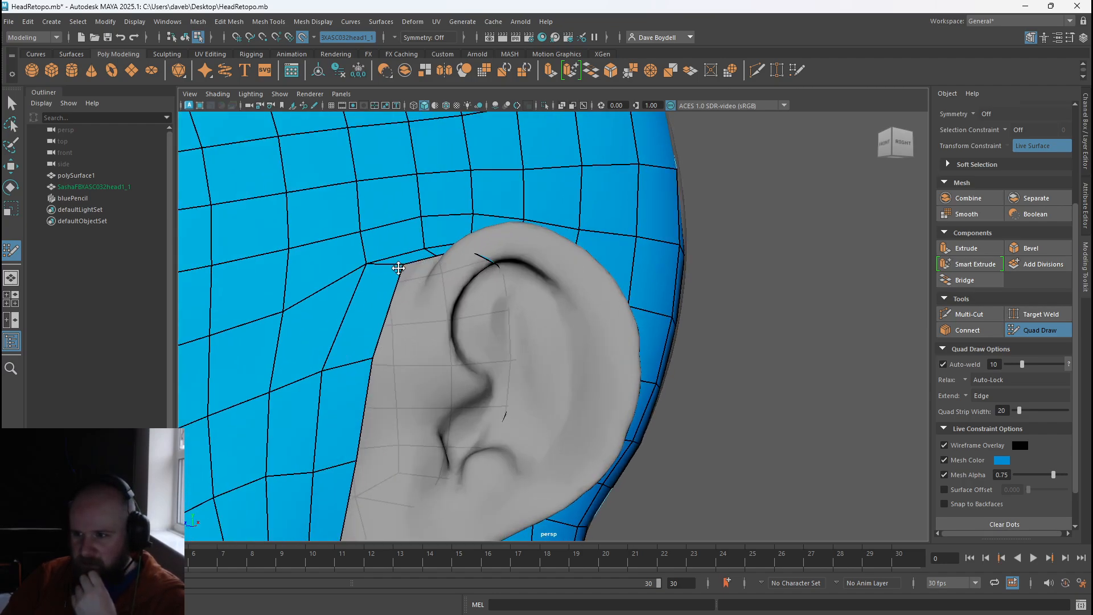
{"action": "left_click_drag", "start_coordinate": [433, 255], "coordinate": [454, 254]}
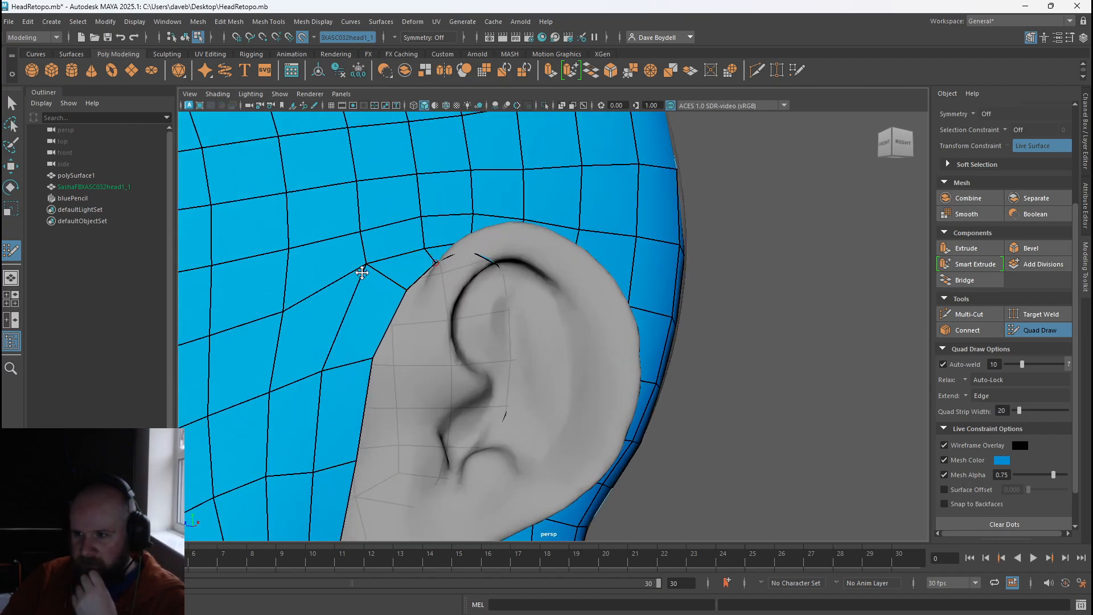
{"action": "left_click_drag", "start_coordinate": [405, 289], "coordinate": [397, 291]}
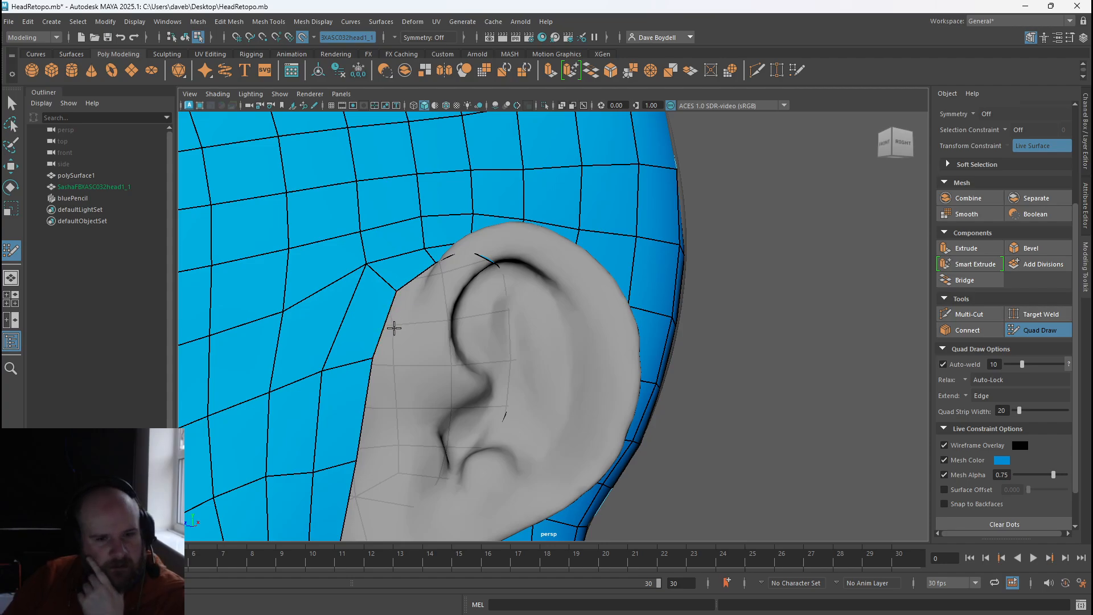
- Insert an edge loop across the cheek, starting just in front of the upper ear
{"action": "scroll", "coordinate": [406, 335], "scroll_direction": "down", "scroll_amount": 3}
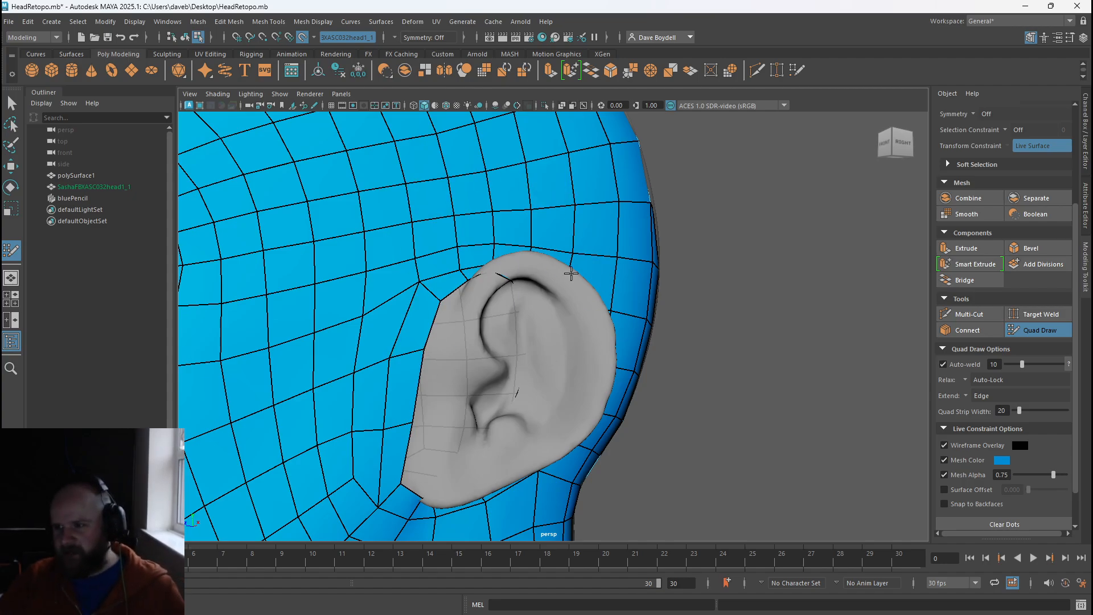
{"action": "left_click", "coordinate": [439, 329], "text": "ctrl"}
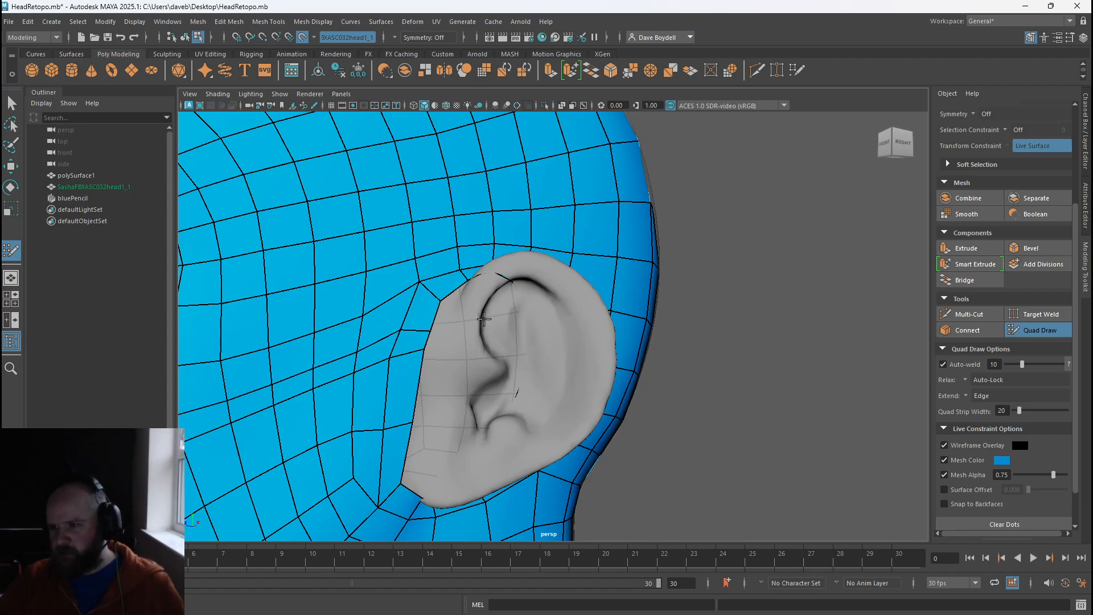
{"action": "middle_click_drag", "start_coordinate": [290, 344], "coordinate": [593, 297], "text": "alt"}
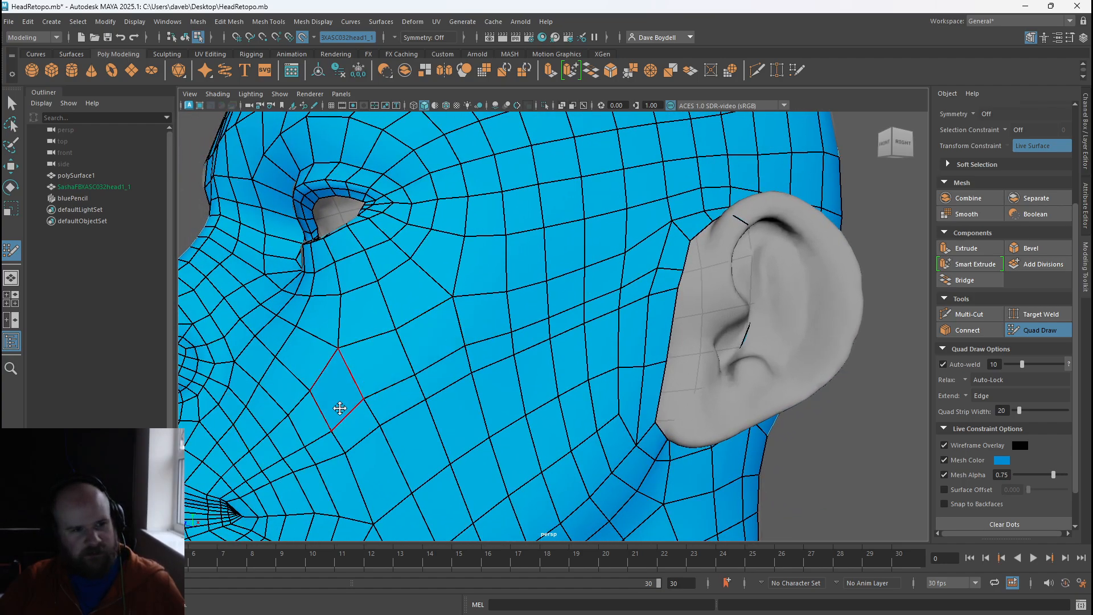
{"action": "scroll", "coordinate": [340, 408], "scroll_direction": "down", "scroll_amount": 8}
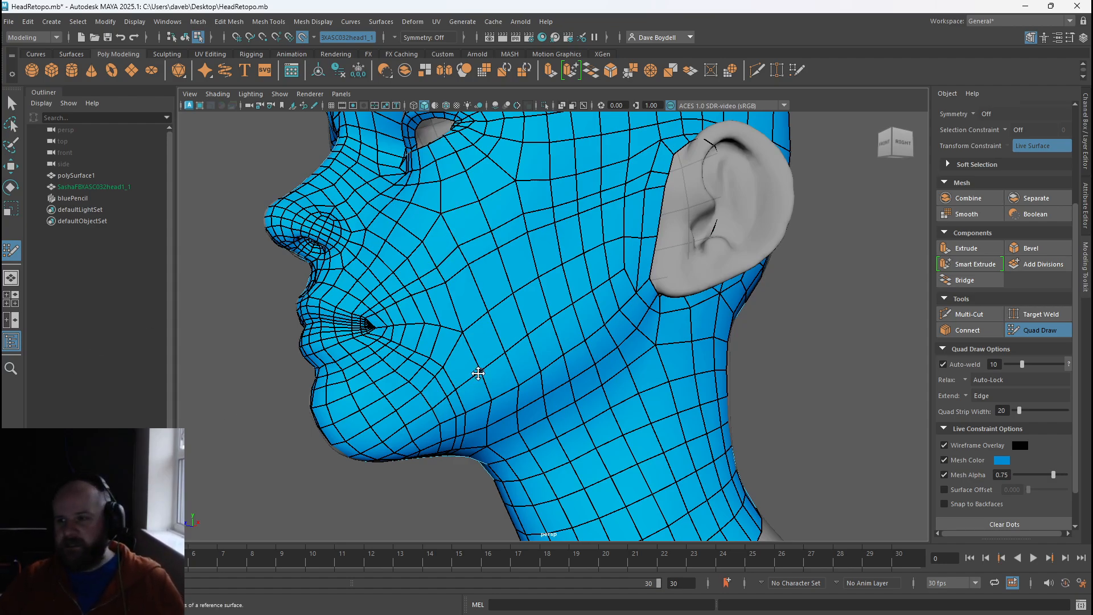
- Examine the edge flow across the cheek, mouth, jaw and front of the ear
{"action": "middle_click_drag", "start_coordinate": [483, 284], "coordinate": [369, 347], "text": "alt"}
{"action": "right_click_drag", "start_coordinate": [369, 347], "coordinate": [402, 395], "text": "alt"}
{"action": "mouse_move", "coordinate": [341, 359]}
{"action": "left_mouse_down", "text": "alt"}
{"action": "mouse_move", "coordinate": [380, 350]}
{"action": "mouse_move", "coordinate": [293, 366]}
{"action": "mouse_move", "coordinate": [361, 349]}
{"action": "left_mouse_up", "text": "alt"}
{"action": "scroll", "coordinate": [380, 350], "scroll_direction": "down", "scroll_amount": 3}
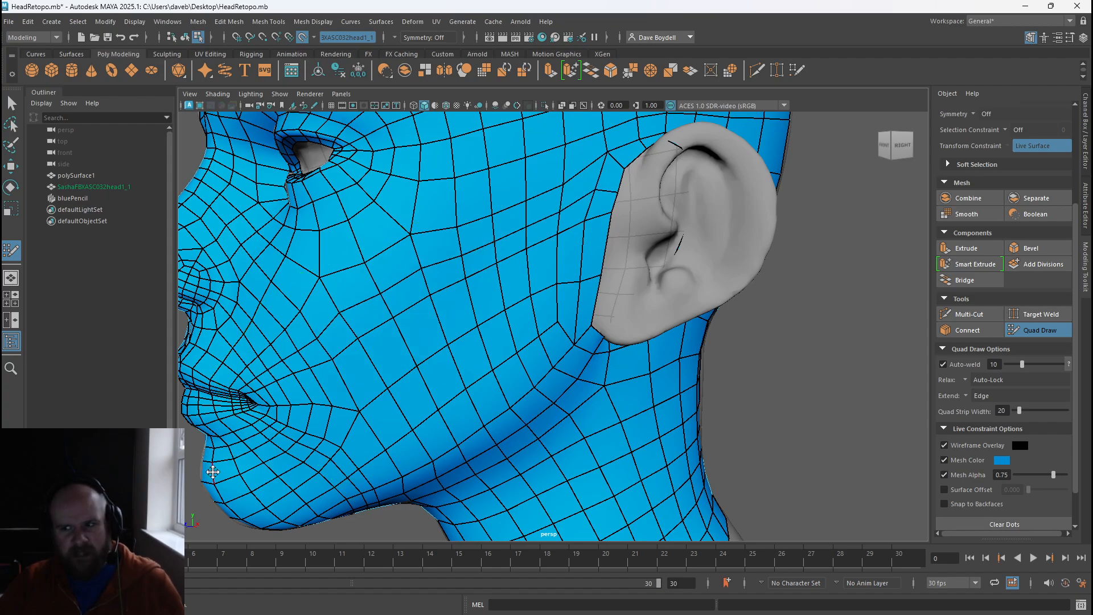
{"action": "middle_click_drag", "start_coordinate": [314, 420], "coordinate": [466, 386], "text": "alt"}
{"action": "right_click_drag", "start_coordinate": [465, 386], "coordinate": [432, 444], "text": "alt"}
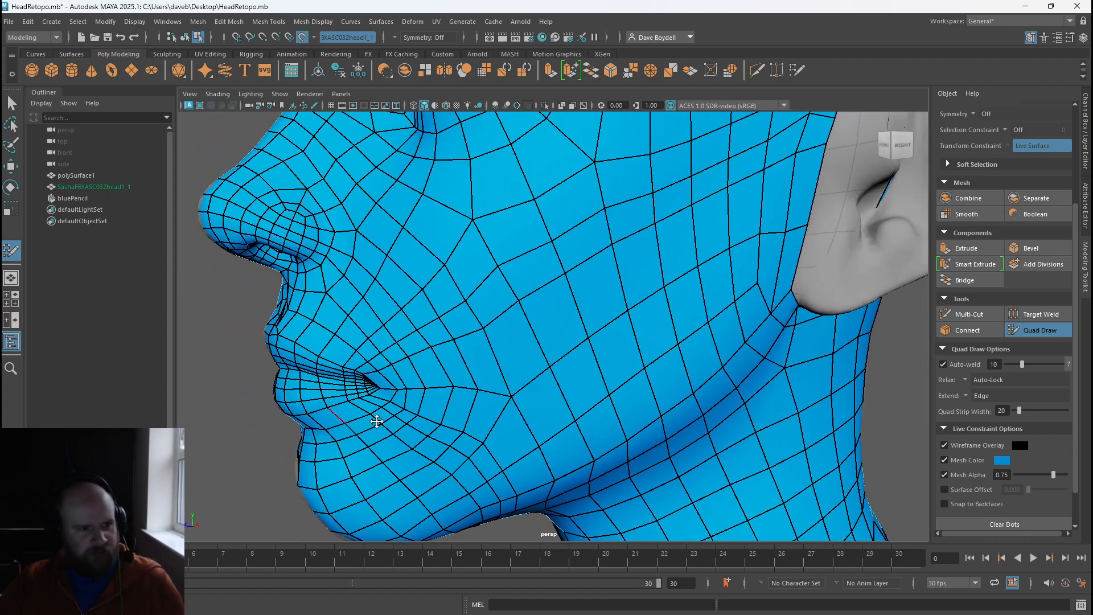
{"action": "left_click_drag", "start_coordinate": [306, 427], "coordinate": [271, 449], "text": "alt"}
{"action": "middle_click_drag", "start_coordinate": [532, 372], "coordinate": [510, 390], "text": "alt"}
{"action": "right_click_drag", "start_coordinate": [509, 390], "coordinate": [472, 391], "text": "alt"}
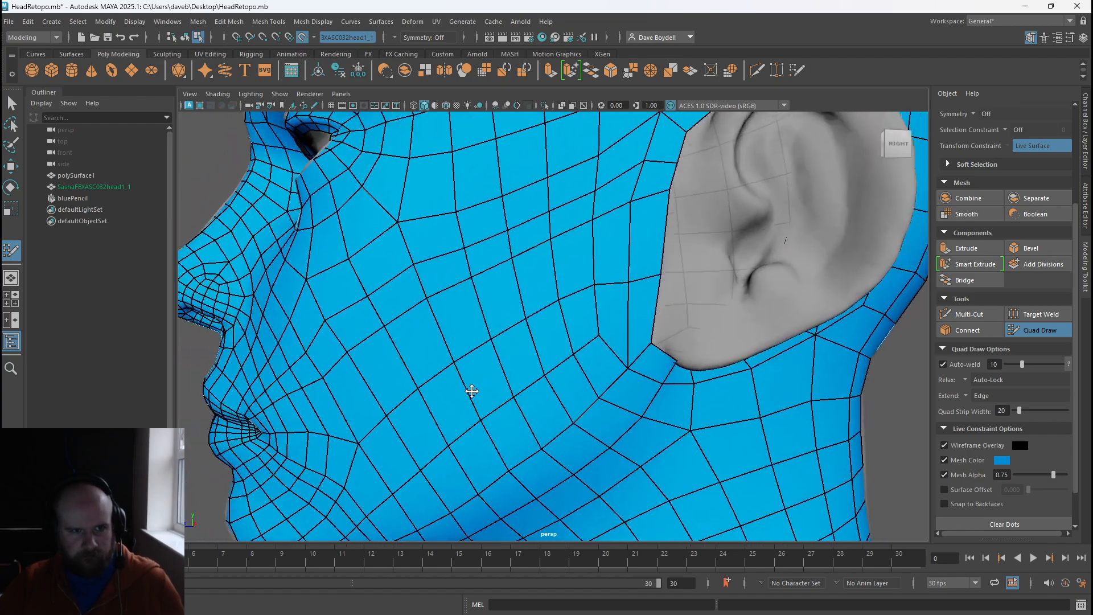
{"action": "middle_click_drag", "start_coordinate": [472, 391], "coordinate": [411, 435], "text": "alt"}
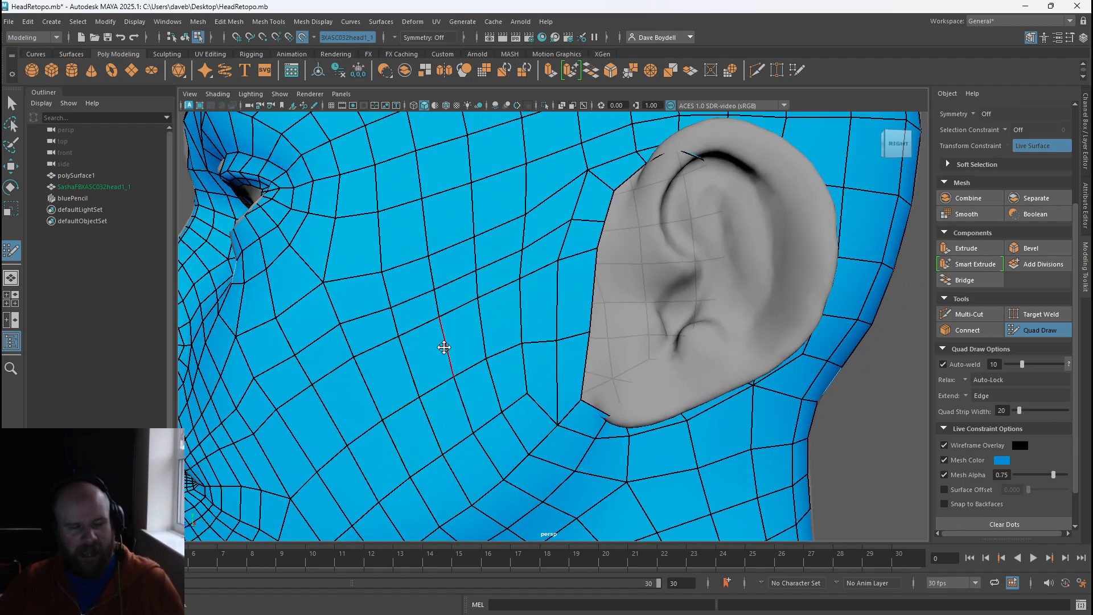
- Inspect the topology behind the ear and across the whole head in profile
{"action": "left_click_drag", "start_coordinate": [740, 322], "coordinate": [634, 326], "text": "alt"}
{"action": "middle_click_drag", "start_coordinate": [634, 327], "coordinate": [450, 368], "text": "alt"}
{"action": "right_click_drag", "start_coordinate": [727, 300], "coordinate": [640, 274], "text": "alt"}
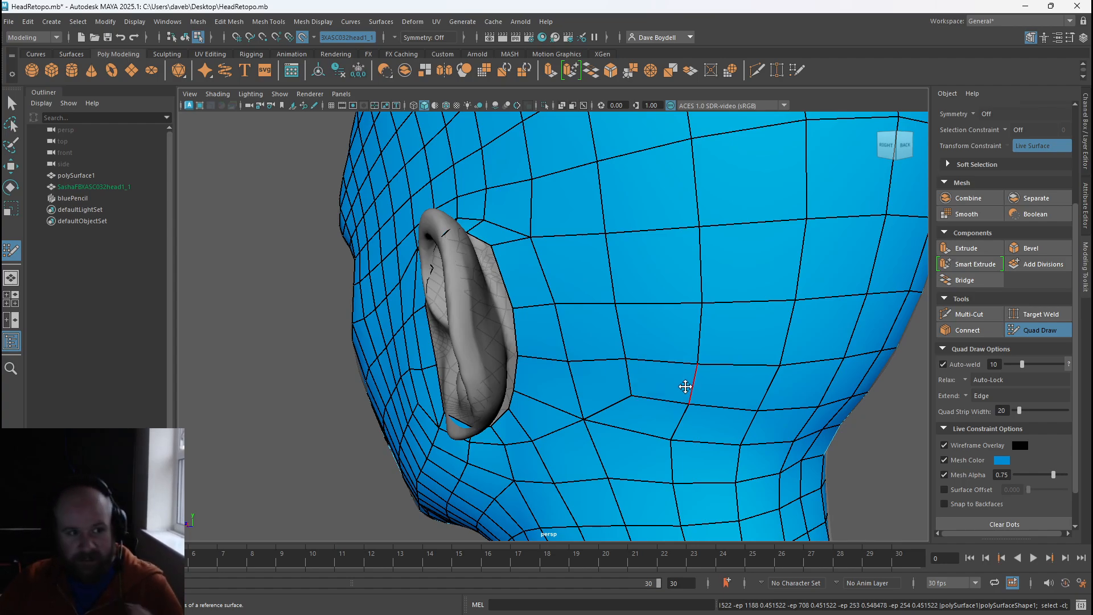
{"action": "left_click_drag", "start_coordinate": [582, 178], "coordinate": [602, 214], "text": "alt"}
{"action": "scroll", "coordinate": [605, 214], "scroll_direction": "up", "scroll_amount": 3}
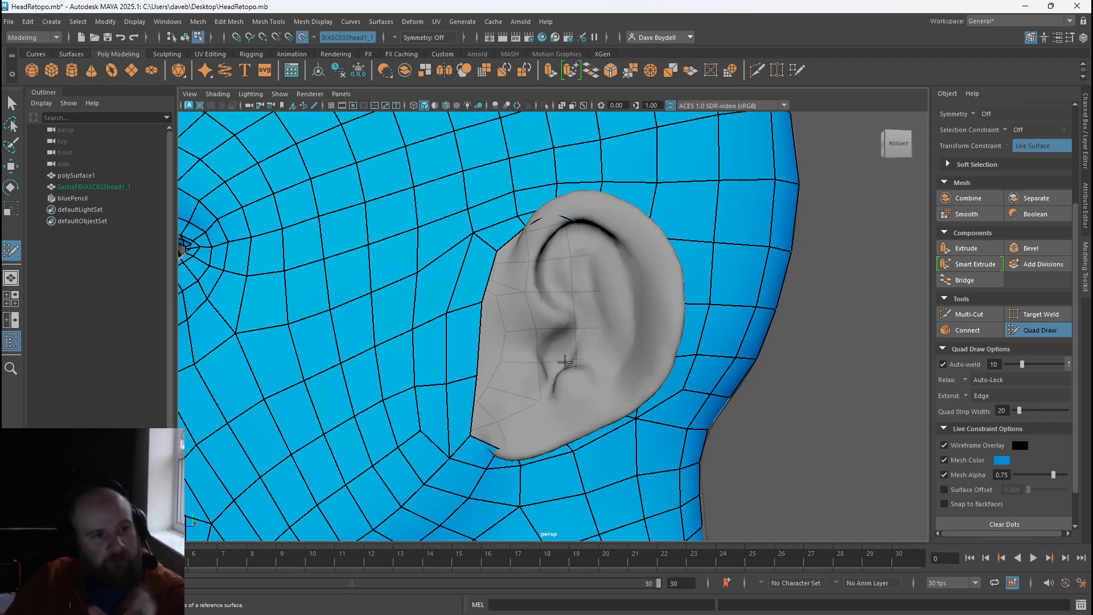
{"action": "key", "text": "f"}
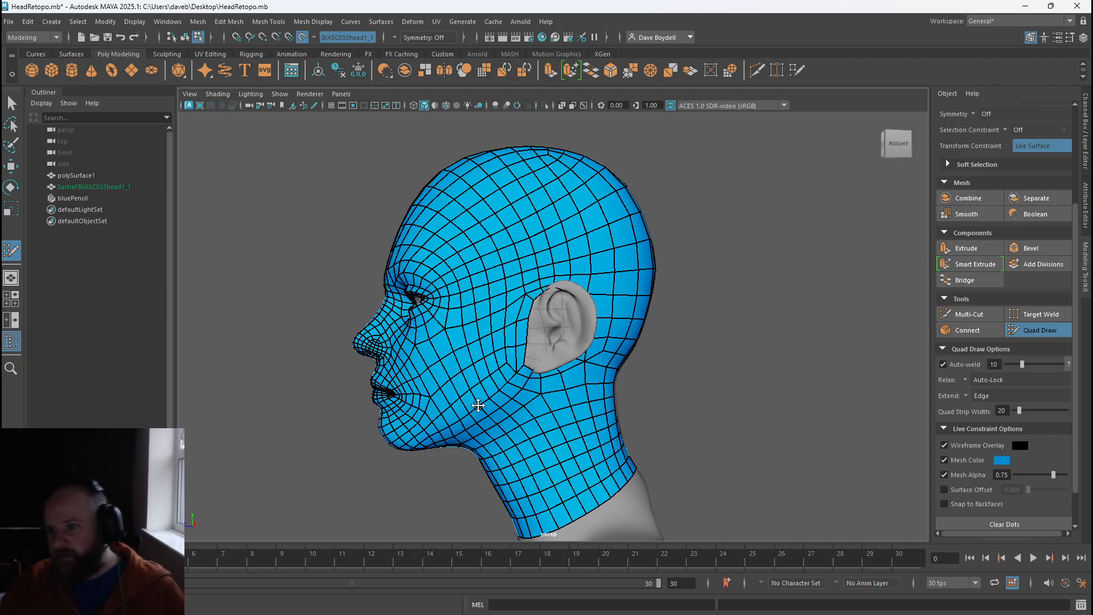
{"action": "left_click_drag", "start_coordinate": [450, 392], "coordinate": [550, 391], "text": "alt"}
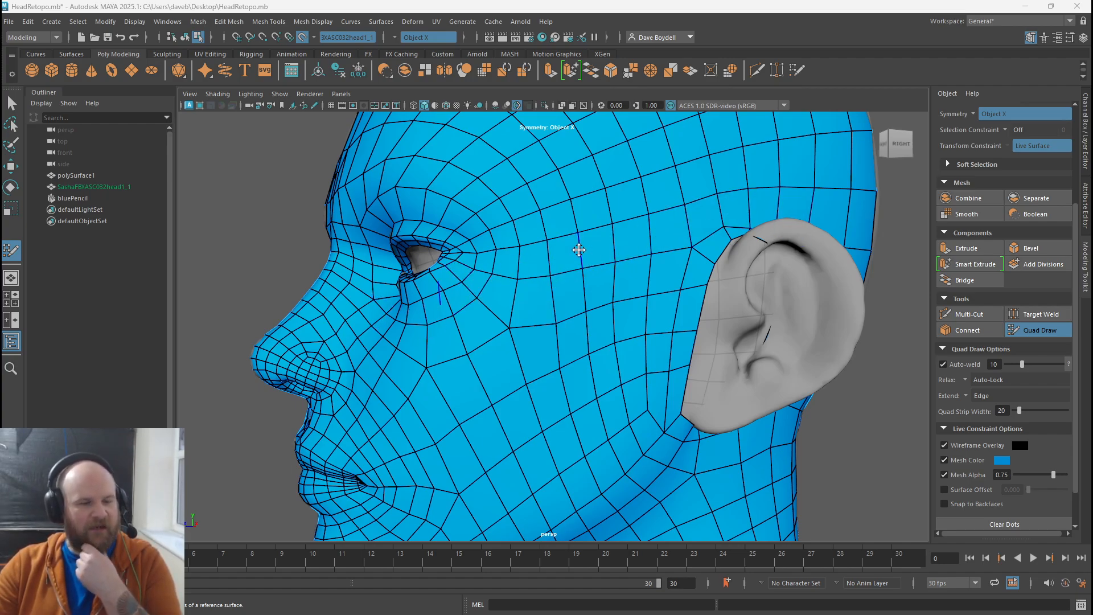
- Delete the row of edges running from the outer eye corner across the temple to the front of the ear opening
{"action": "left_click", "coordinate": [465, 277], "text": "ctrl+shift"}
{"action": "key", "text": "ctrl+z"}
{"action": "mouse_move", "coordinate": [480, 284]}
{"action": "left_mouse_down", "text": "ctrl+shift"}
{"action": "mouse_move", "coordinate": [694, 279]}
{"action": "mouse_move", "coordinate": [680, 300]}
{"action": "left_mouse_up", "text": "ctrl+shift"}
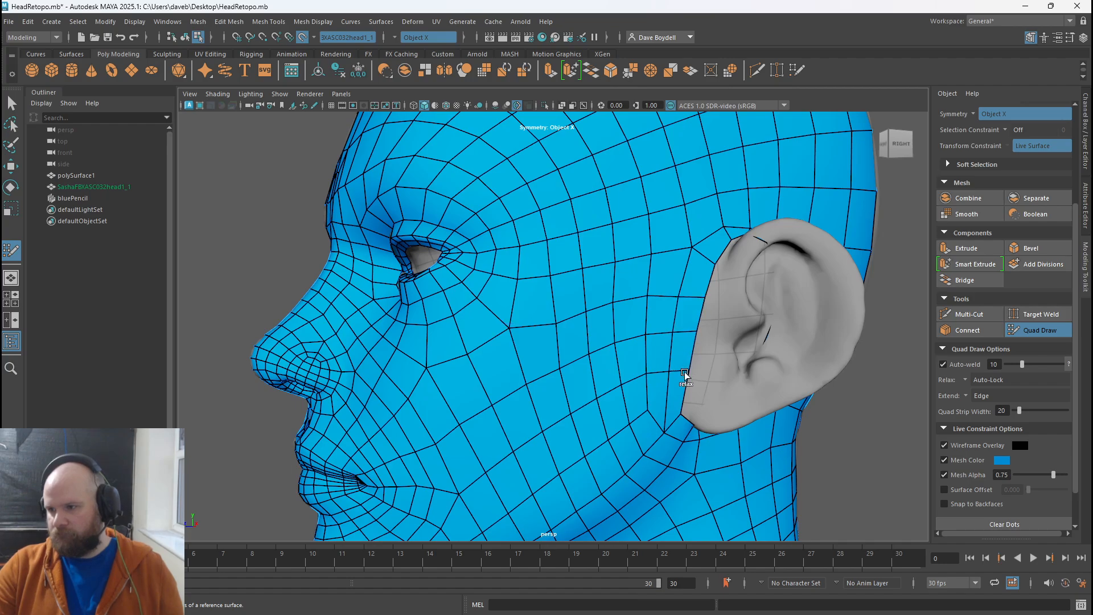
- Move the edge just below the front of the earlobe up towards the lobe with Quad Draw
{"action": "left_click_drag", "start_coordinate": [681, 373], "coordinate": [548, 373], "text": "alt"}
{"action": "right_click_drag", "start_coordinate": [549, 373], "coordinate": [577, 398], "text": "alt"}
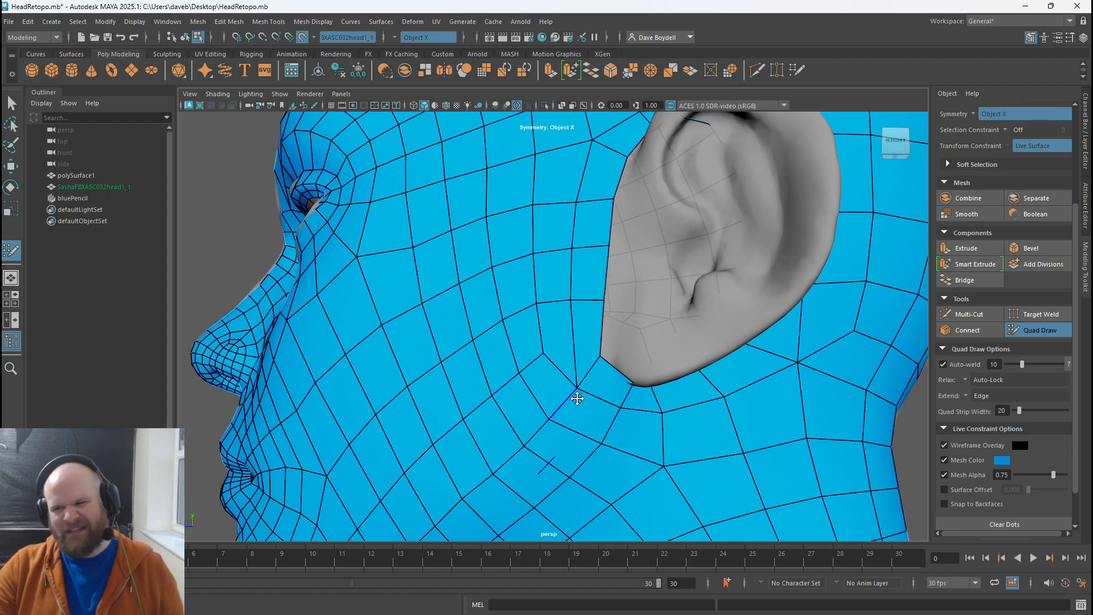
{"action": "left_click_drag", "start_coordinate": [577, 399], "coordinate": [568, 370]}
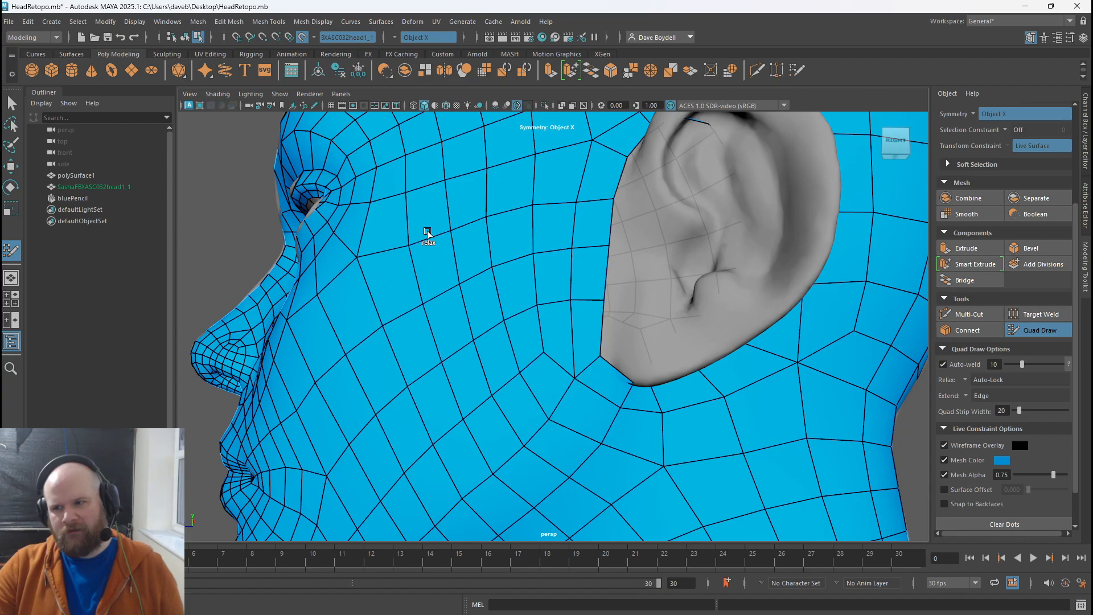
- Insert additional edge loops around the eye socket with Quad Draw under Object X symmetry
{"action": "left_click_drag", "start_coordinate": [440, 324], "coordinate": [517, 357], "text": "alt"}
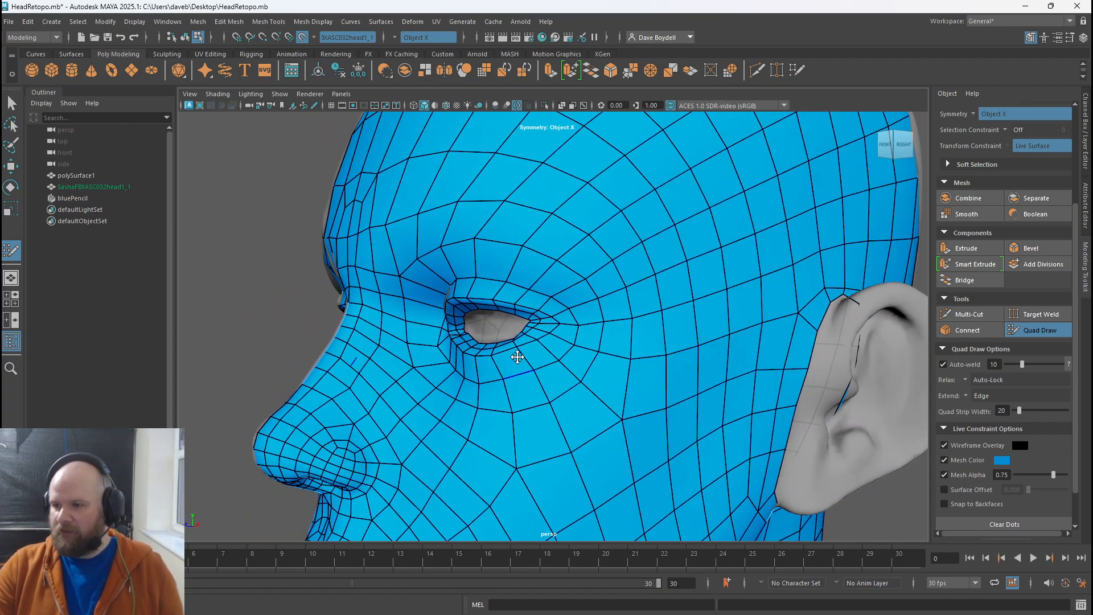
{"action": "right_click_drag", "start_coordinate": [518, 357], "coordinate": [634, 420], "text": "alt"}
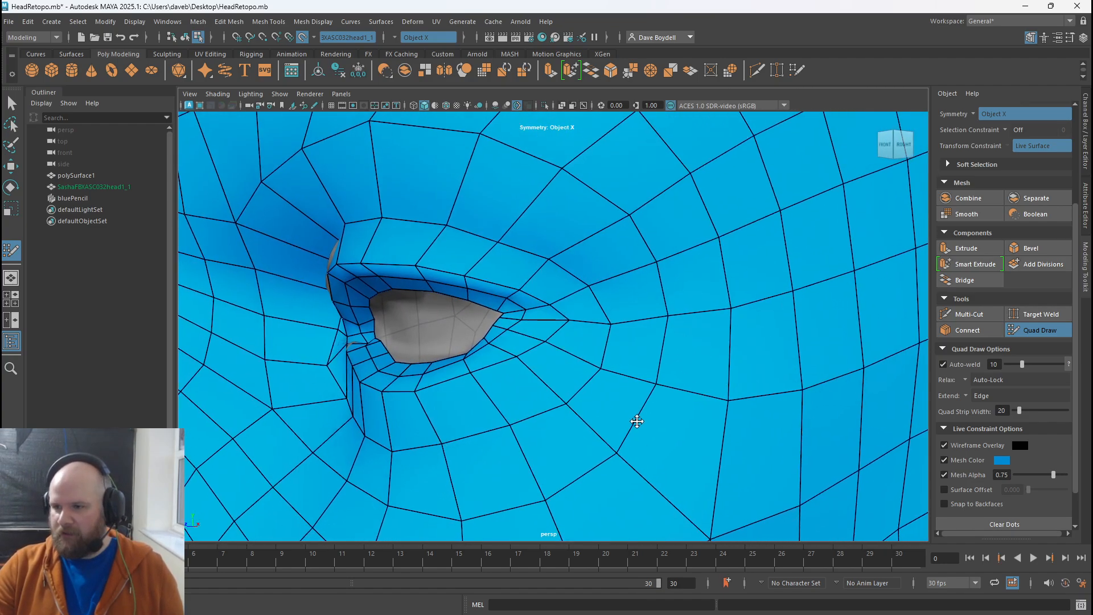
{"action": "left_click", "coordinate": [356, 240], "text": "ctrl"}
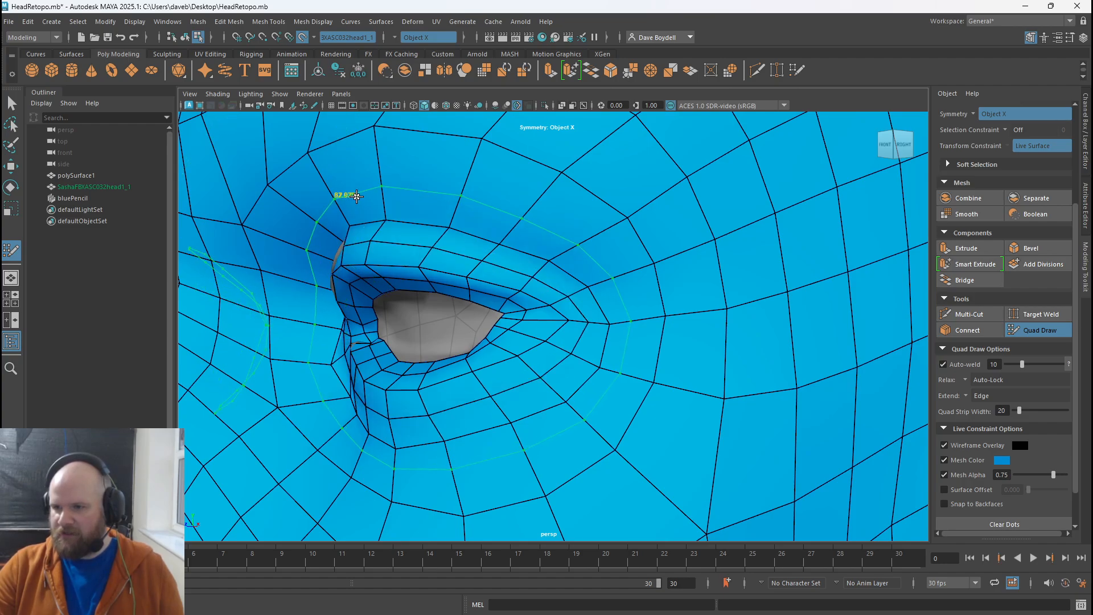
{"action": "right_click_drag", "start_coordinate": [380, 198], "coordinate": [215, 339], "text": "alt"}
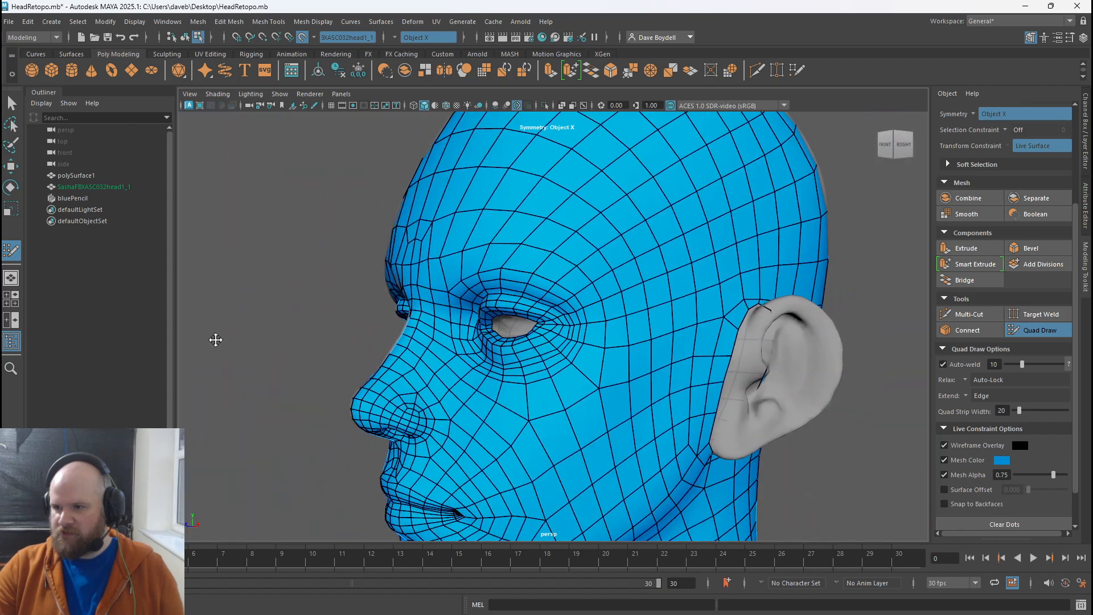
{"action": "left_click_drag", "start_coordinate": [215, 339], "coordinate": [376, 339], "text": "alt"}
{"action": "right_click_drag", "start_coordinate": [376, 339], "coordinate": [576, 422], "text": "alt"}
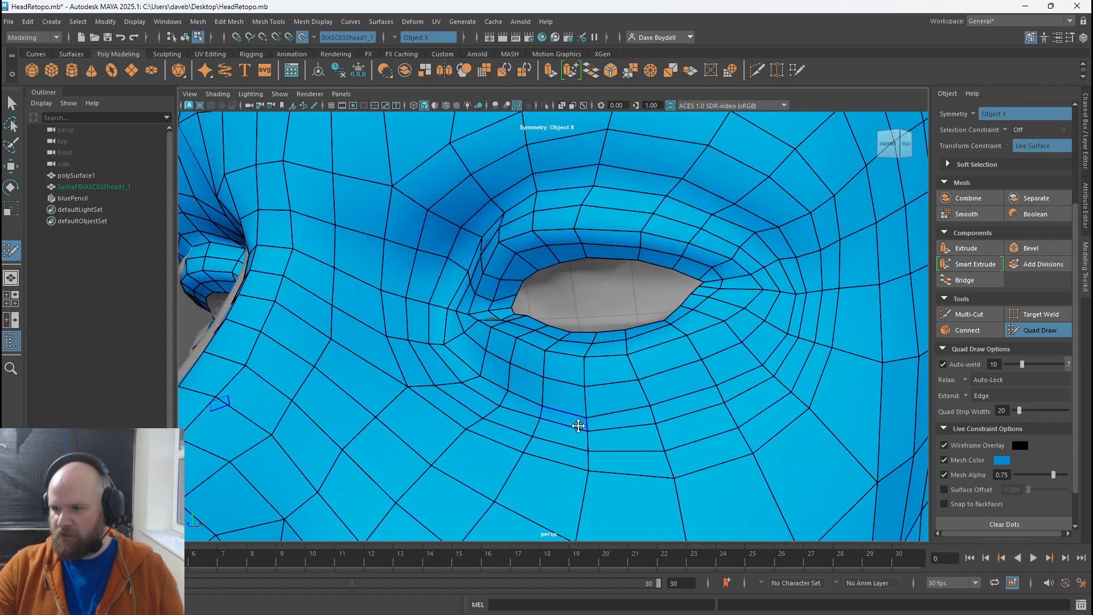
{"action": "left_click", "coordinate": [502, 469], "text": "ctrl"}
{"action": "right_click_drag", "start_coordinate": [532, 478], "coordinate": [248, 342], "text": "alt"}
- Relax the mesh around the eye, temple and upper cheek to even out the new loops' spacing
{"action": "left_click_drag", "start_coordinate": [463, 324], "coordinate": [399, 333], "text": "alt"}
{"action": "right_click_drag", "start_coordinate": [398, 333], "coordinate": [637, 386], "text": "alt"}
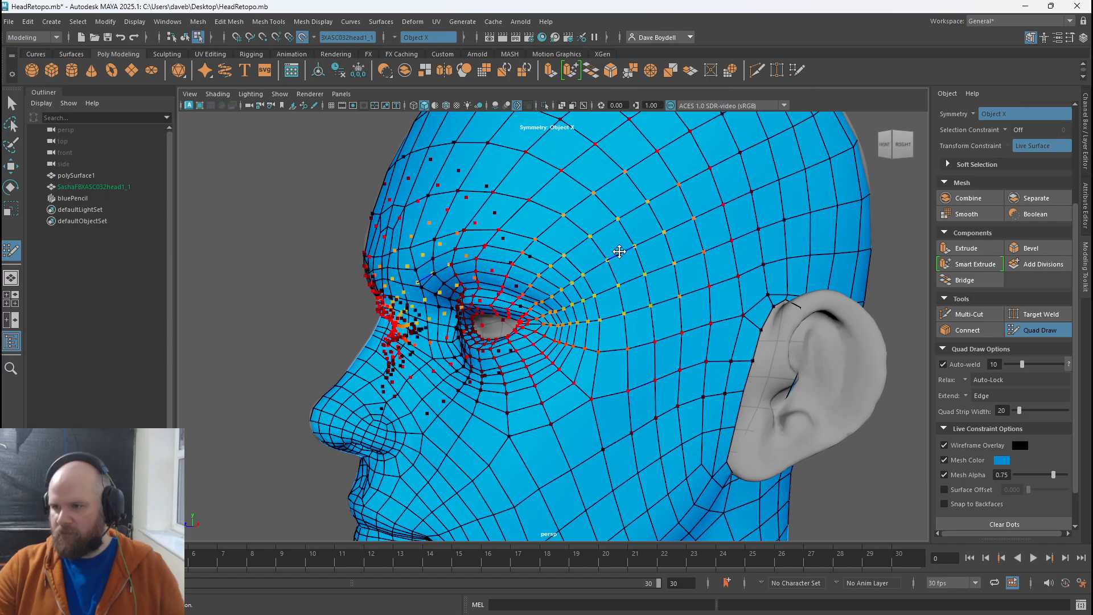
{"action": "left_click_drag", "start_coordinate": [595, 249], "coordinate": [605, 182], "text": "shift"}
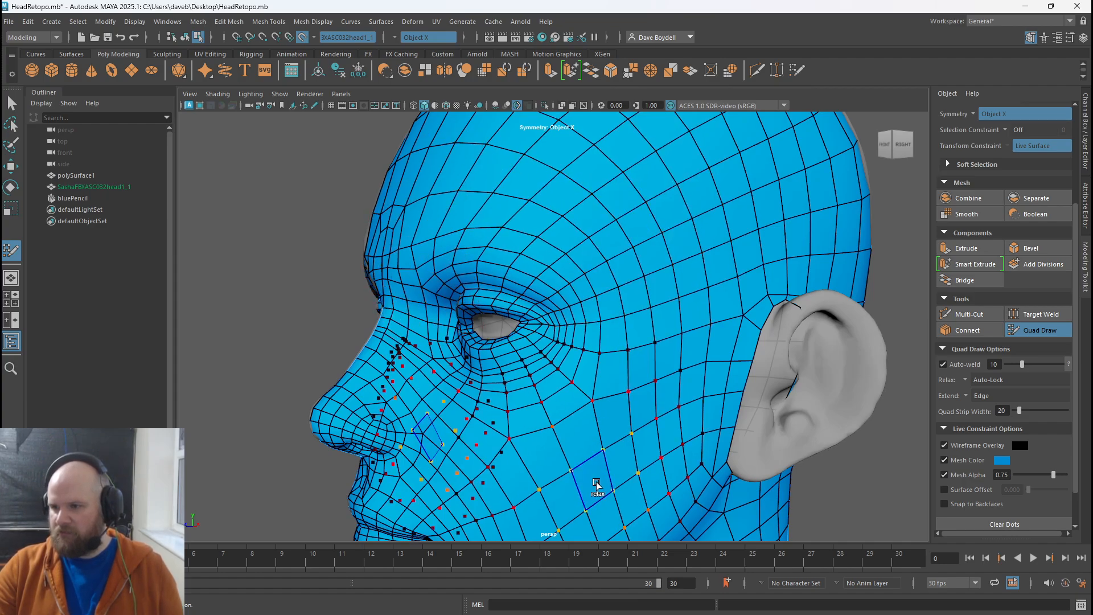
{"action": "left_click_drag", "start_coordinate": [600, 481], "coordinate": [640, 459], "text": "alt"}
- Restart Quad Draw and relax the mesh over the side of the nose, the nose bridge and the brow
{"action": "key", "text": "q"}
{"action": "left_click_drag", "start_coordinate": [471, 357], "coordinate": [490, 398], "text": "alt"}
{"action": "left_click_drag", "start_coordinate": [446, 429], "coordinate": [542, 374], "text": "alt"}
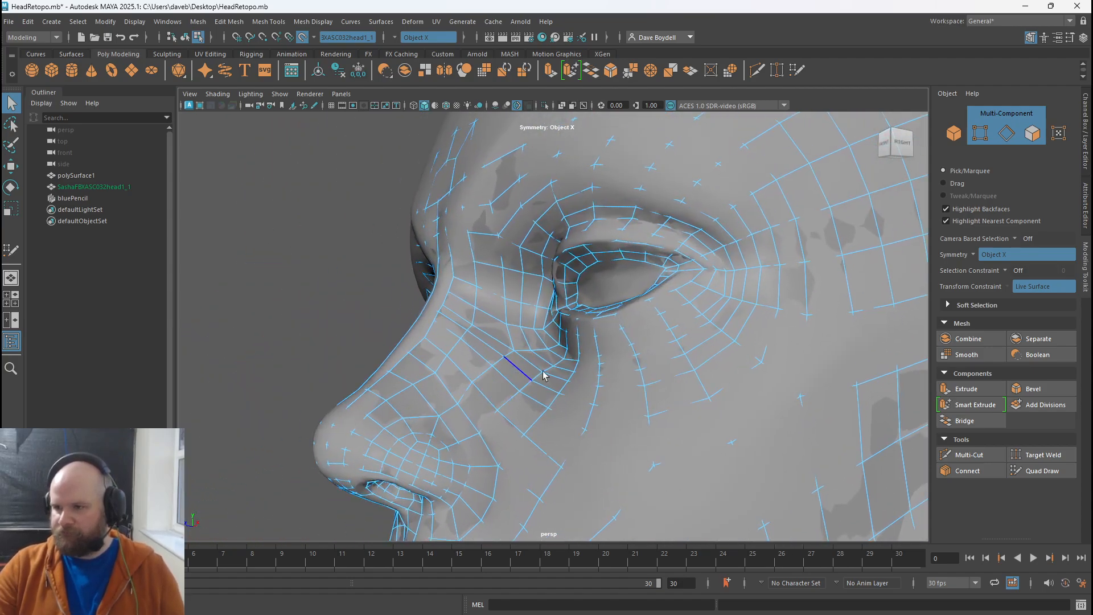
{"action": "left_click", "coordinate": [1041, 470]}
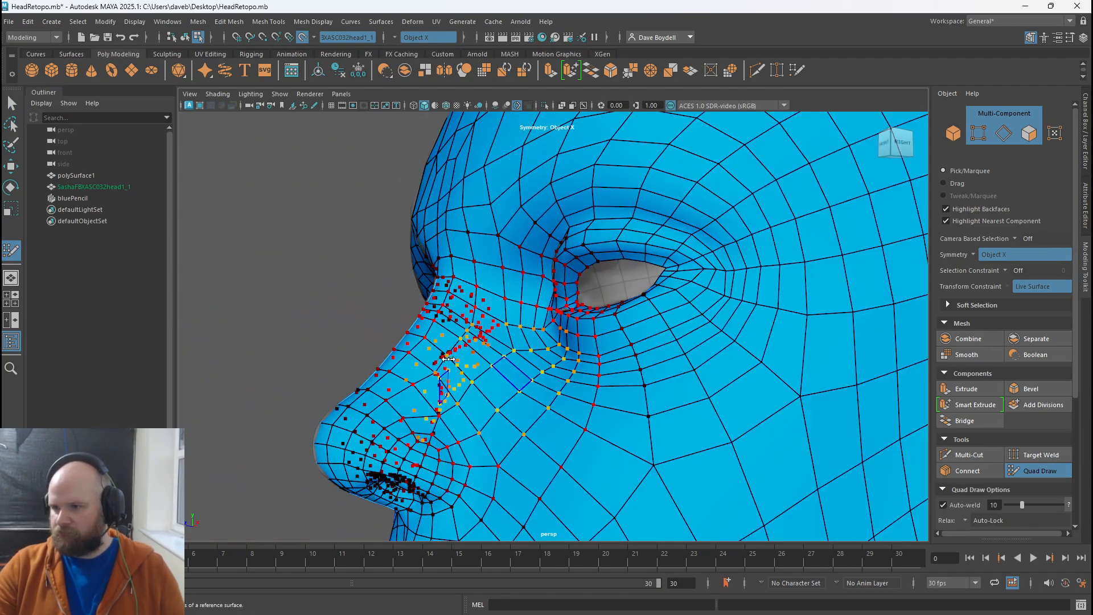
{"action": "left_click_drag", "start_coordinate": [409, 363], "coordinate": [391, 364]}
{"action": "mouse_move", "coordinate": [453, 345]}
{"action": "left_mouse_down", "text": "alt"}
{"action": "mouse_move", "coordinate": [482, 422]}
{"action": "mouse_move", "coordinate": [504, 423]}
{"action": "mouse_move", "coordinate": [504, 453]}
{"action": "left_mouse_up", "text": "alt"}
{"action": "mouse_move", "coordinate": [498, 404]}
{"action": "left_mouse_down", "text": "shift"}
{"action": "mouse_move", "coordinate": [530, 463]}
{"action": "mouse_move", "coordinate": [559, 483]}
{"action": "left_mouse_up", "text": "shift"}
{"action": "mouse_move", "coordinate": [488, 358]}
{"action": "left_mouse_down", "text": "shift"}
{"action": "mouse_move", "coordinate": [491, 261]}
{"action": "mouse_move", "coordinate": [522, 244]}
{"action": "left_mouse_up", "text": "shift"}
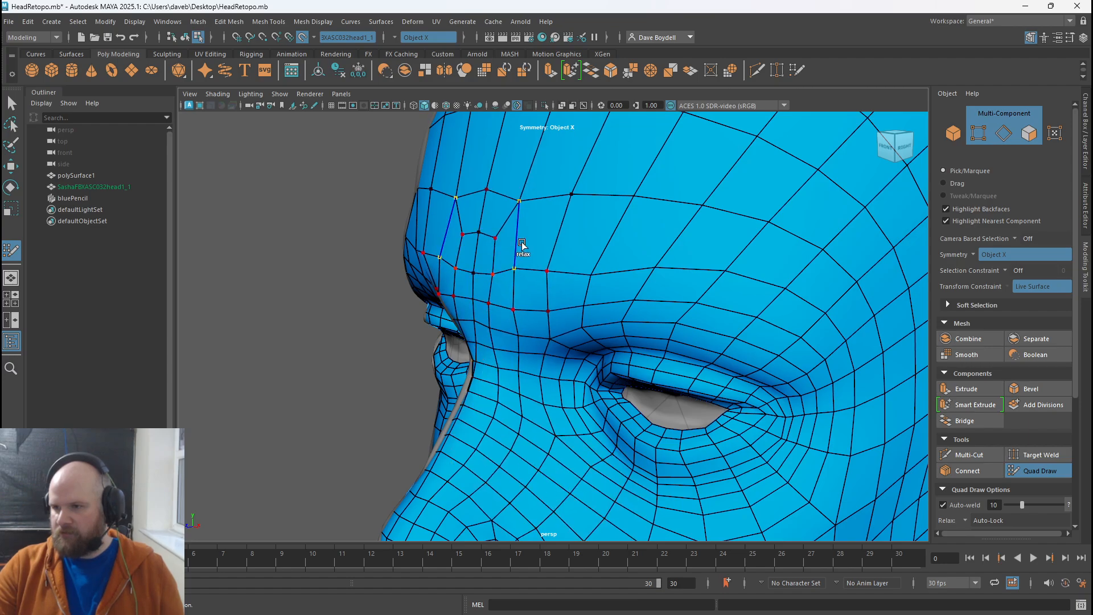
- Review the whole head in profile and check the ear topology reference image in the browser before returning to Maya
{"action": "right_click_drag", "start_coordinate": [522, 244], "coordinate": [455, 267], "text": "alt"}
{"action": "left_click_drag", "start_coordinate": [455, 267], "coordinate": [653, 282], "text": "alt"}
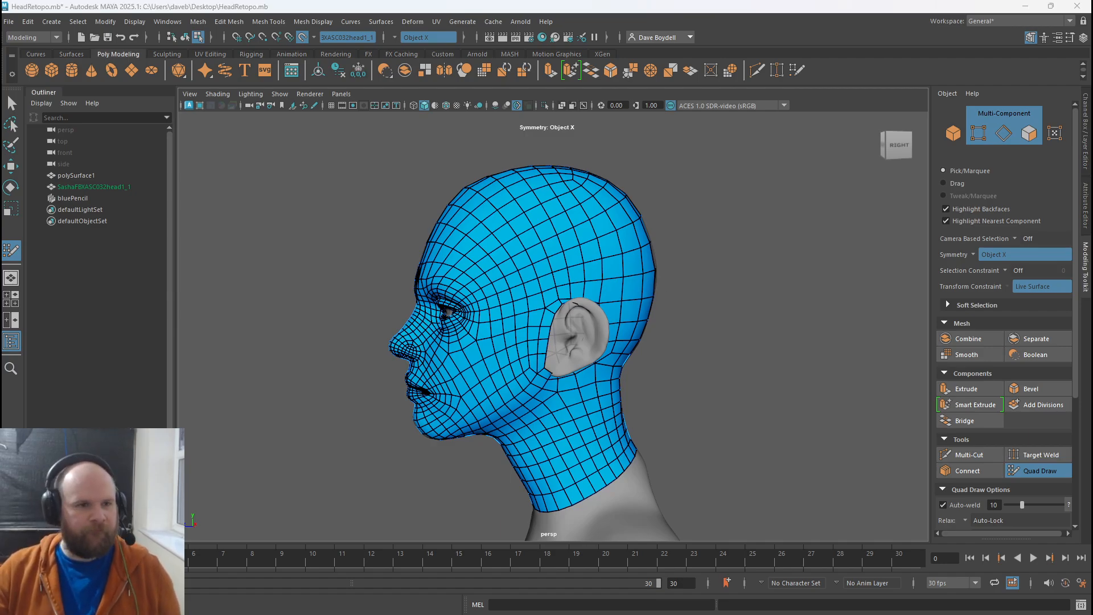
{"action": "key", "text": "alt+Tab"}
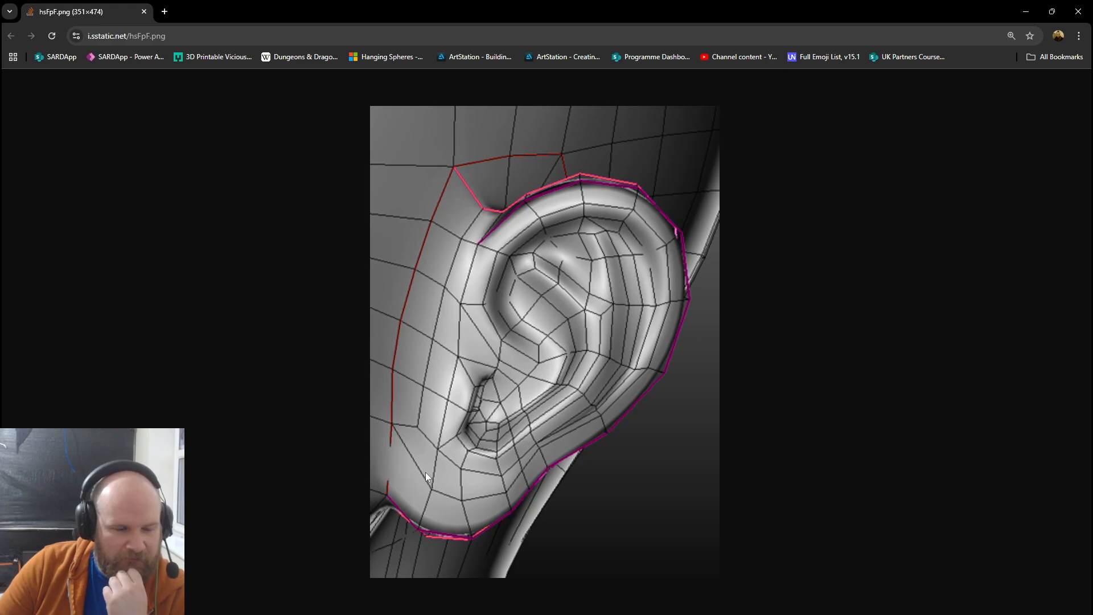
{"action": "key", "text": "alt+Tab"}
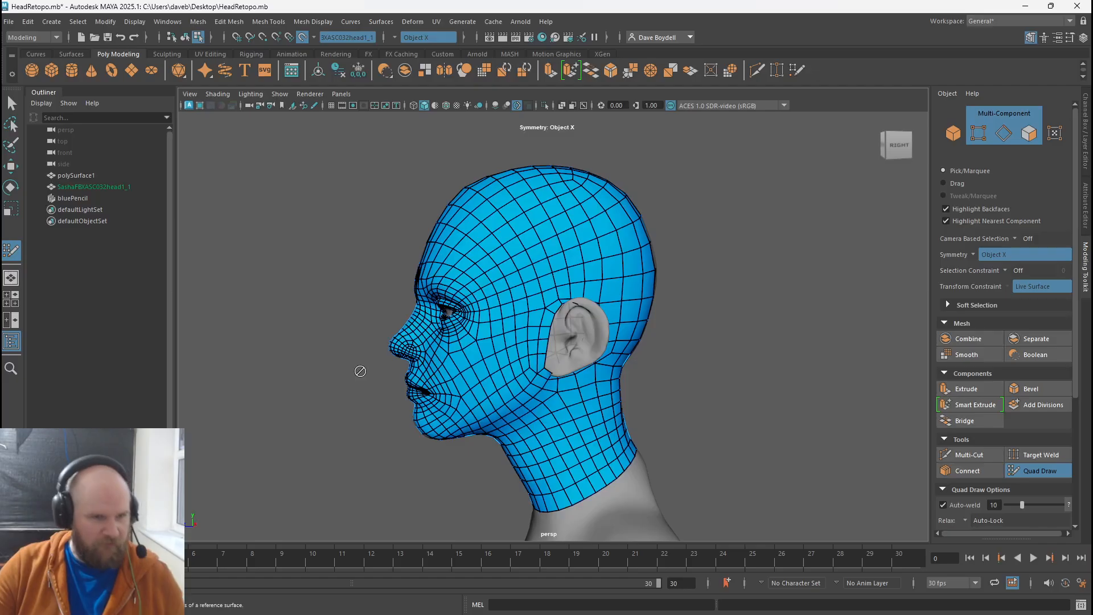
- Insert an edge loop through the faces behind the ear opening and relax the mesh around it
{"action": "scroll", "coordinate": [622, 351], "scroll_direction": "up", "scroll_amount": 8}
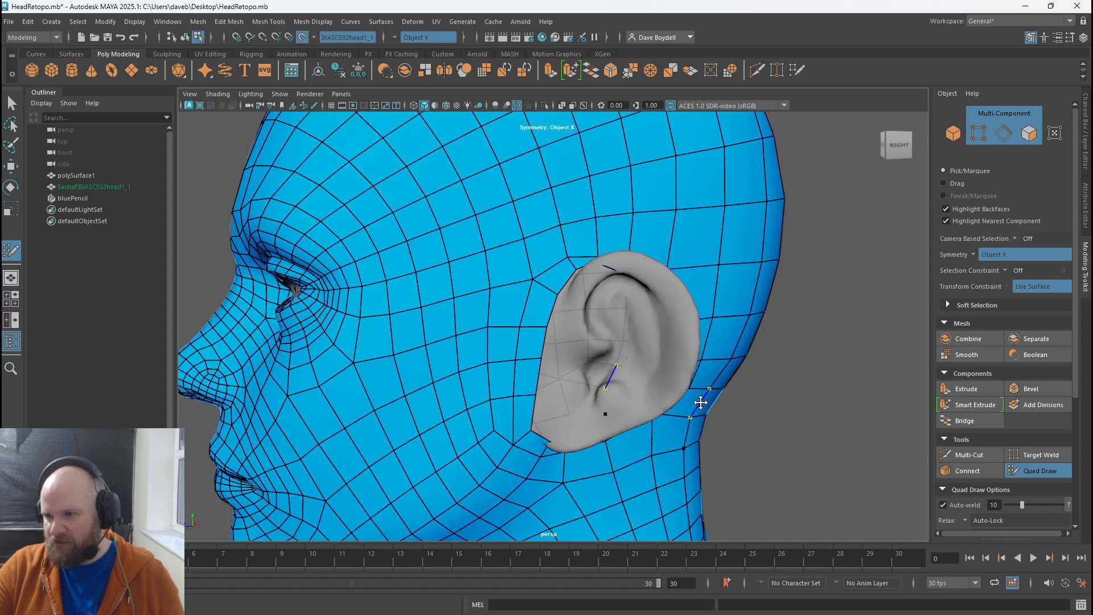
{"action": "left_click_drag", "start_coordinate": [638, 341], "coordinate": [669, 342], "text": "alt"}
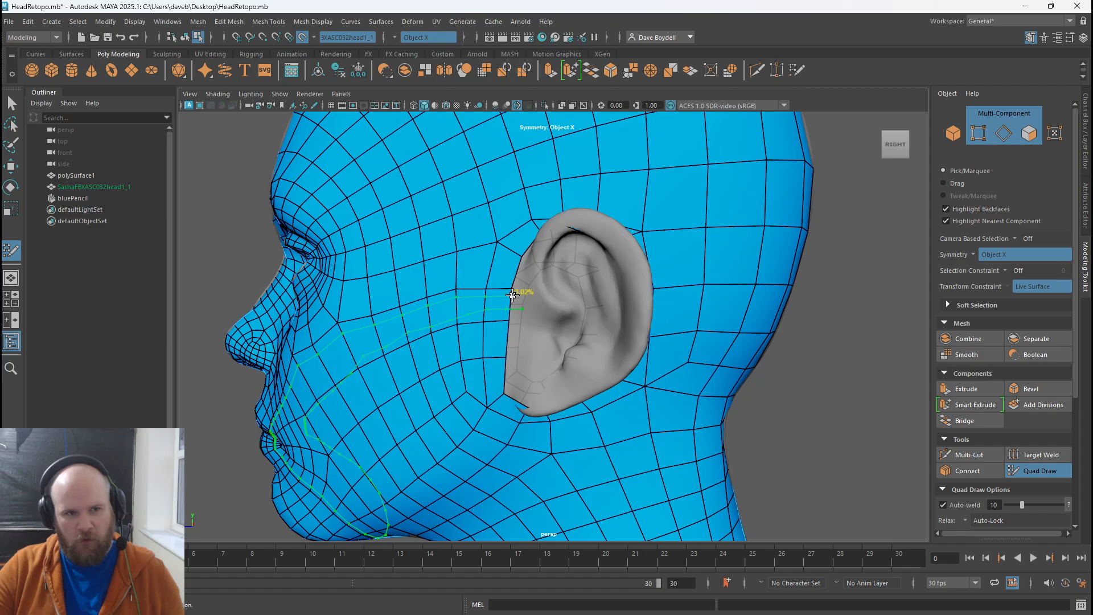
{"action": "left_click_drag", "start_coordinate": [558, 275], "coordinate": [549, 272], "text": "alt"}
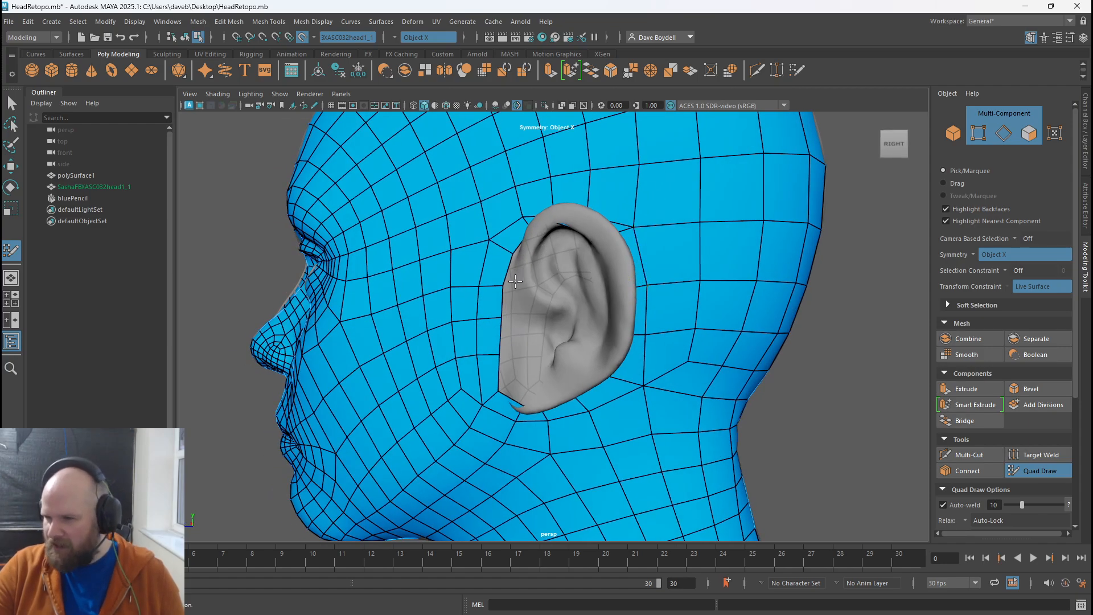
{"action": "left_click_drag", "start_coordinate": [530, 353], "coordinate": [532, 346], "text": "alt"}
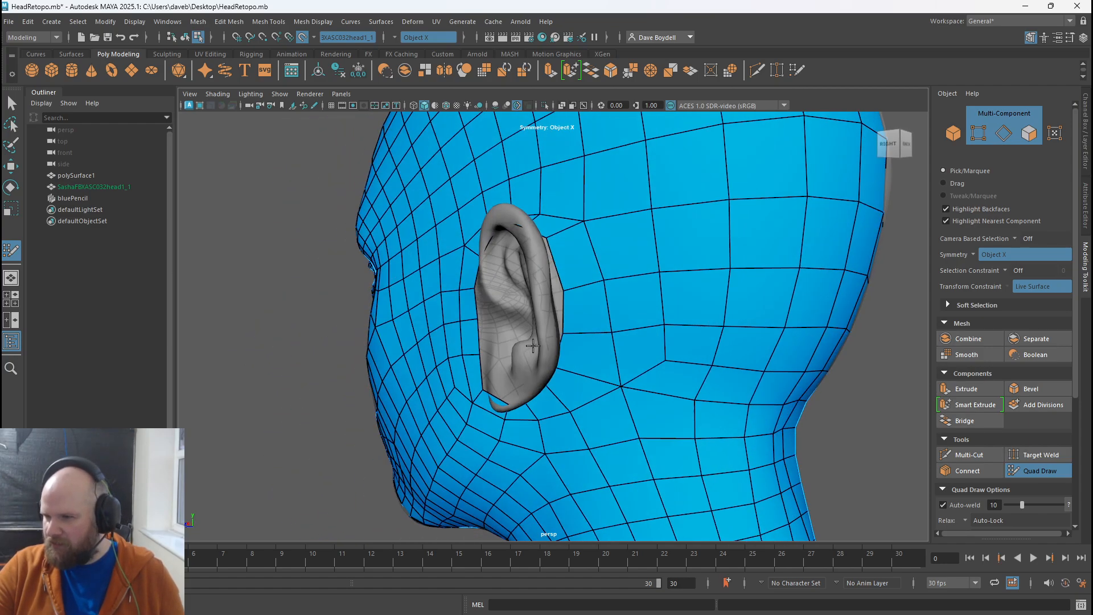
{"action": "left_click", "coordinate": [598, 255], "text": "ctrl"}
{"action": "mouse_move", "coordinate": [622, 276]}
{"action": "left_mouse_down", "text": "shift"}
{"action": "mouse_move", "coordinate": [710, 267]}
{"action": "mouse_move", "coordinate": [568, 279]}
{"action": "mouse_move", "coordinate": [562, 313]}
{"action": "left_mouse_up", "text": "shift"}
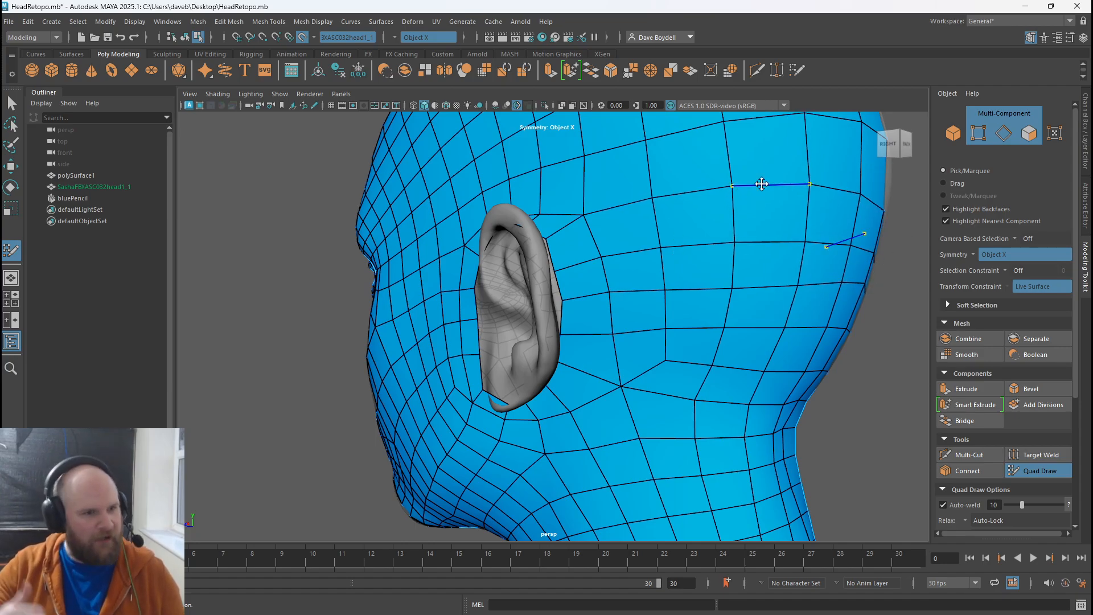
- Relax the mesh over the back of the head down toward the nape
{"action": "left_click_drag", "start_coordinate": [780, 172], "coordinate": [707, 353], "text": "alt"}
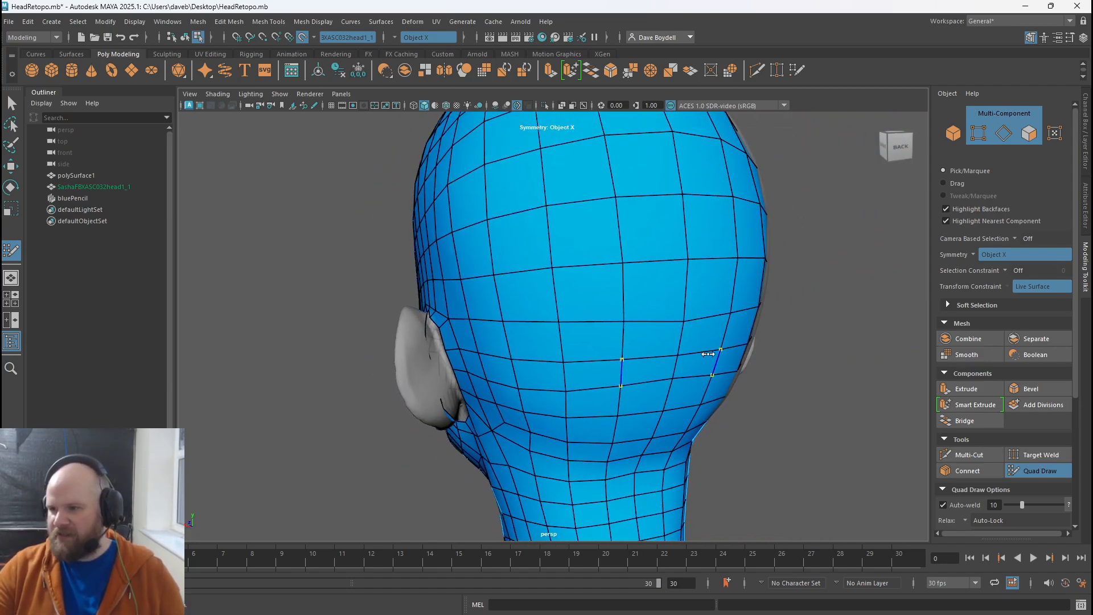
{"action": "left_click_drag", "start_coordinate": [678, 319], "coordinate": [591, 462], "text": "shift"}
{"action": "left_click_drag", "start_coordinate": [575, 392], "coordinate": [649, 309], "text": "alt"}
{"action": "right_click_drag", "start_coordinate": [648, 309], "coordinate": [644, 366], "text": "alt"}
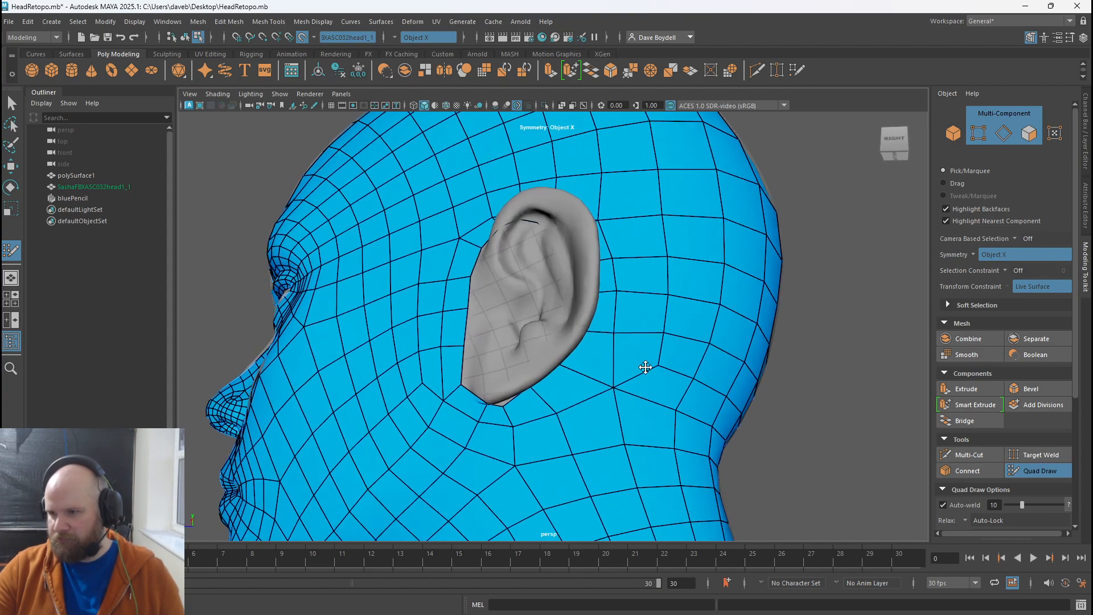
{"action": "left_click_drag", "start_coordinate": [644, 366], "coordinate": [604, 372], "text": "alt"}
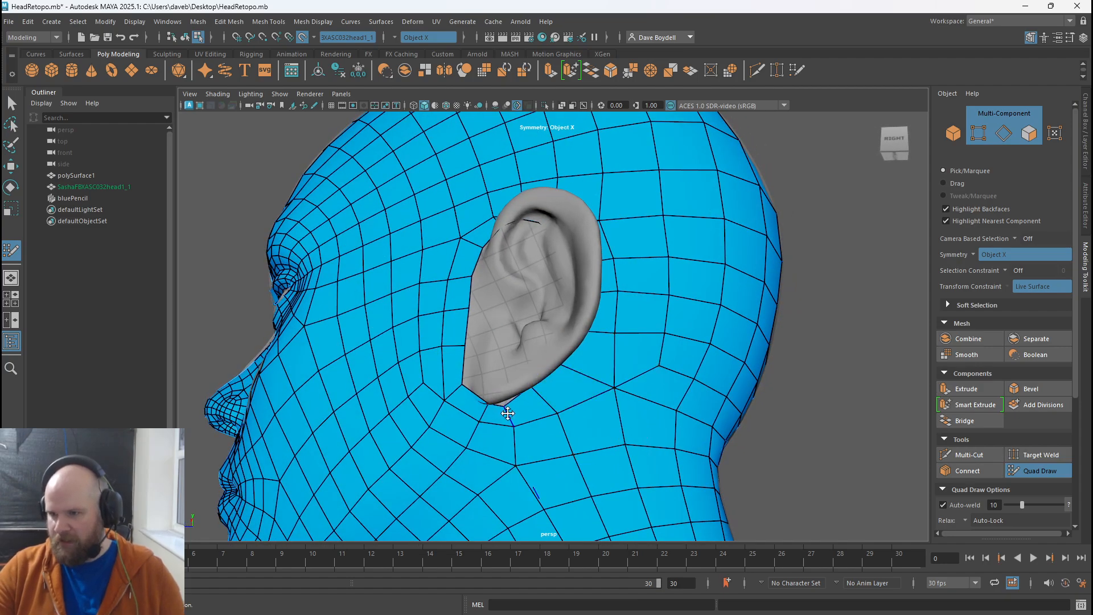
- Create a small starting quad at the inner root of the ear's helix and extrude its edge up toward the front rim
{"action": "scroll", "coordinate": [510, 416], "scroll_direction": "down", "scroll_amount": 5}
{"action": "mouse_move", "coordinate": [510, 416]}
{"action": "left_mouse_down", "text": "alt"}
{"action": "mouse_move", "coordinate": [520, 299]}
{"action": "mouse_move", "coordinate": [551, 419]}
{"action": "mouse_move", "coordinate": [542, 342]}
{"action": "left_mouse_up", "text": "alt"}
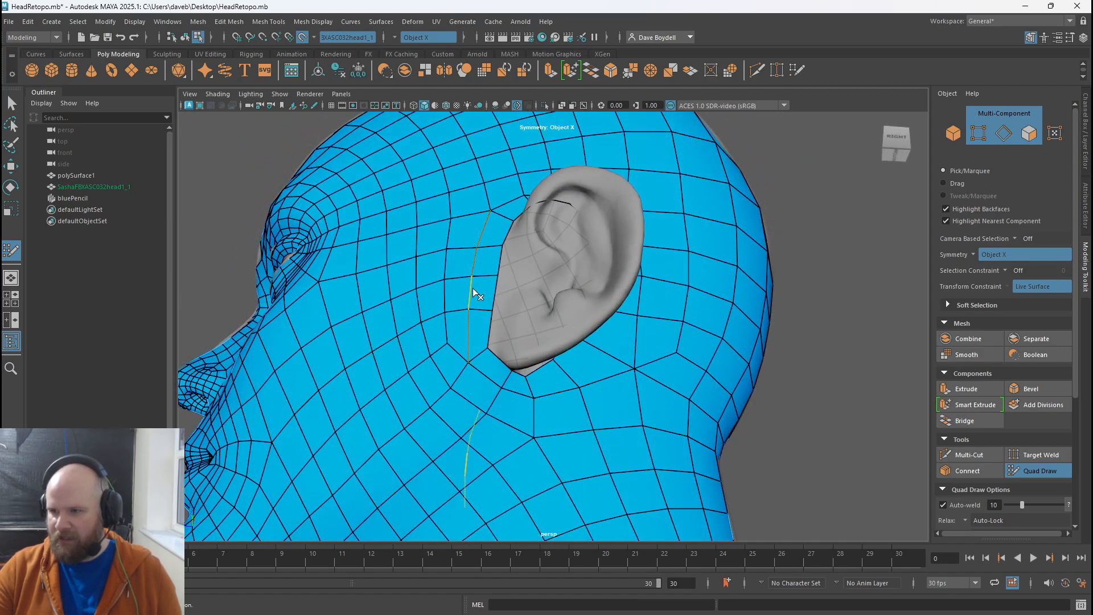
{"action": "mouse_move", "coordinate": [463, 286]}
{"action": "left_mouse_down", "text": "alt"}
{"action": "mouse_move", "coordinate": [446, 288]}
{"action": "mouse_move", "coordinate": [473, 336]}
{"action": "left_mouse_up", "text": "alt"}
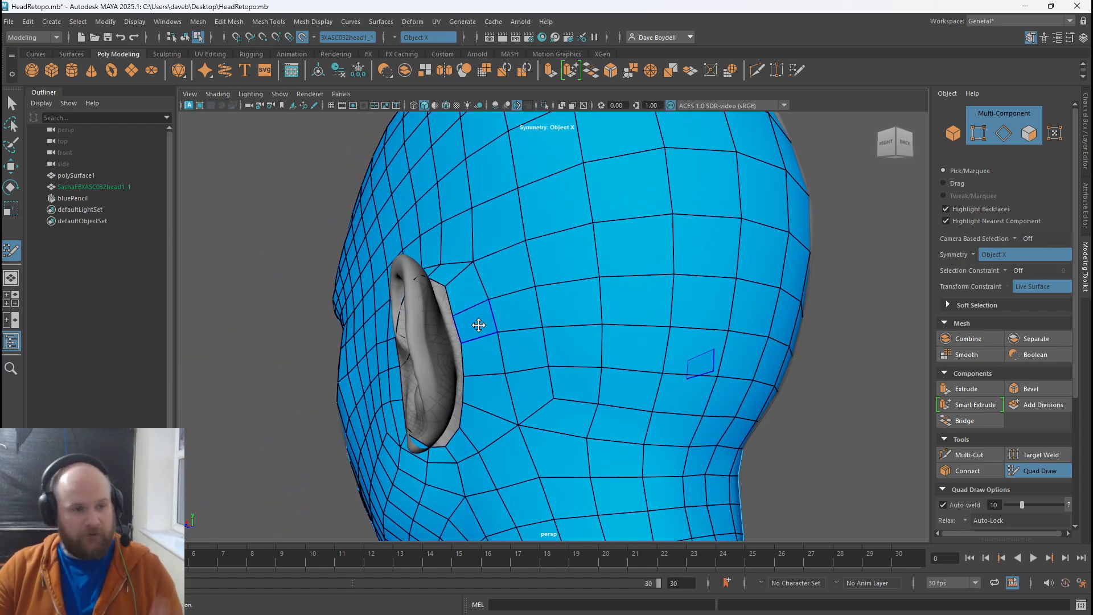
{"action": "left_click_drag", "start_coordinate": [478, 325], "coordinate": [529, 330], "text": "alt"}
{"action": "scroll", "coordinate": [608, 370], "scroll_direction": "up", "scroll_amount": 6}
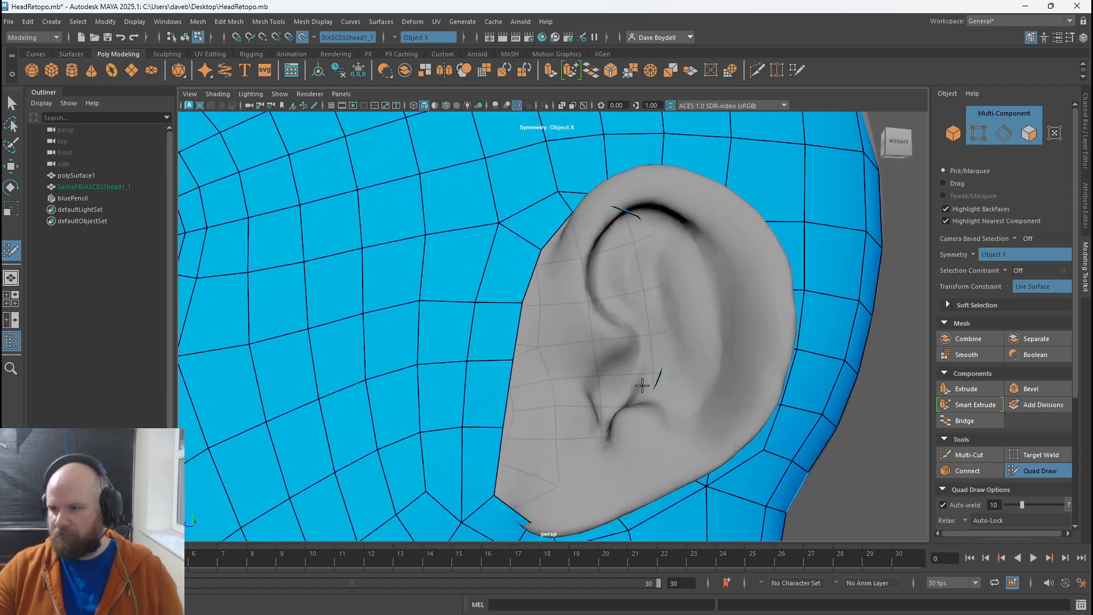
{"action": "scroll", "coordinate": [607, 371], "scroll_direction": "up", "scroll_amount": 2}
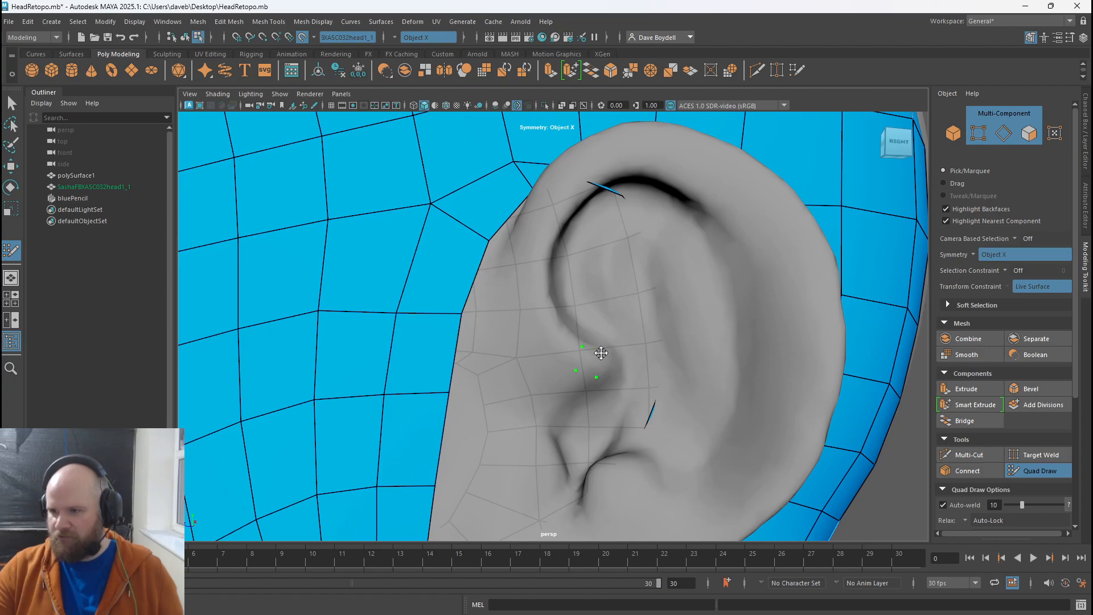
{"action": "left_click", "coordinate": [601, 353], "text": "shift"}
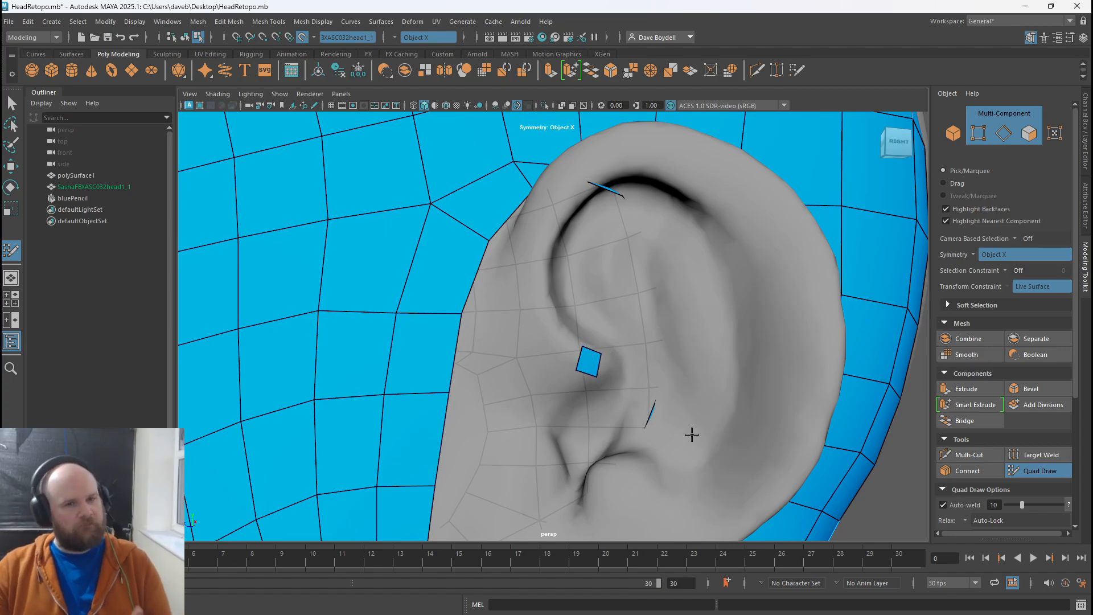
{"action": "mouse_move", "coordinate": [573, 359]}
{"action": "left_mouse_down"}
{"action": "mouse_move", "coordinate": [532, 290]}
{"action": "mouse_move", "coordinate": [533, 255]}
{"action": "mouse_move", "coordinate": [516, 257]}
{"action": "left_mouse_up"}
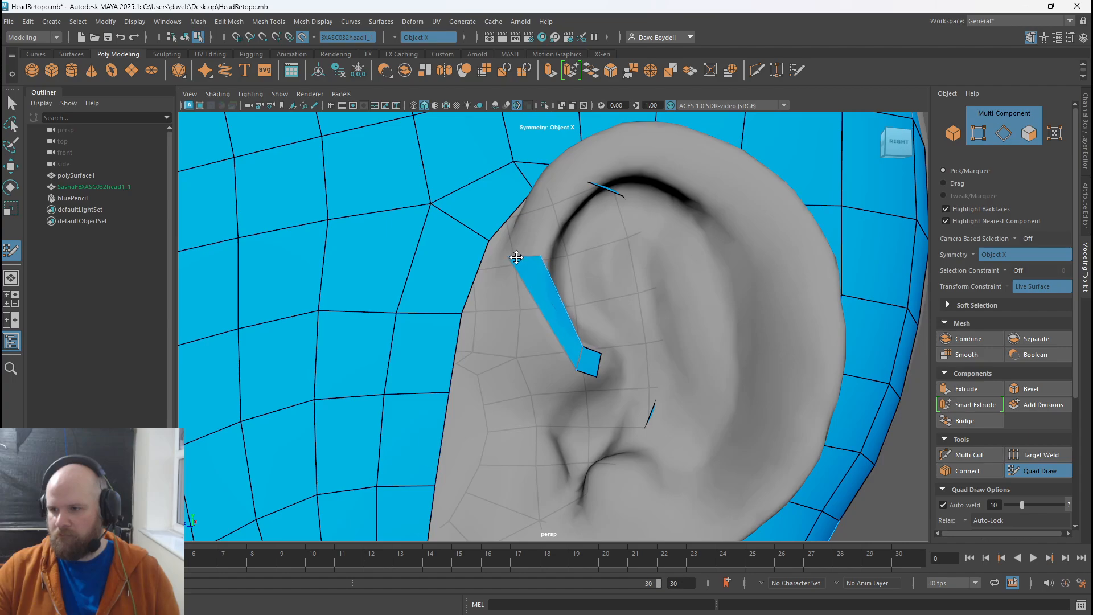
- Extrude the strip from the front rim to the top of the ear and align its end edge with the rim
{"action": "middle_click_drag", "start_coordinate": [544, 239], "coordinate": [539, 313], "text": "alt"}
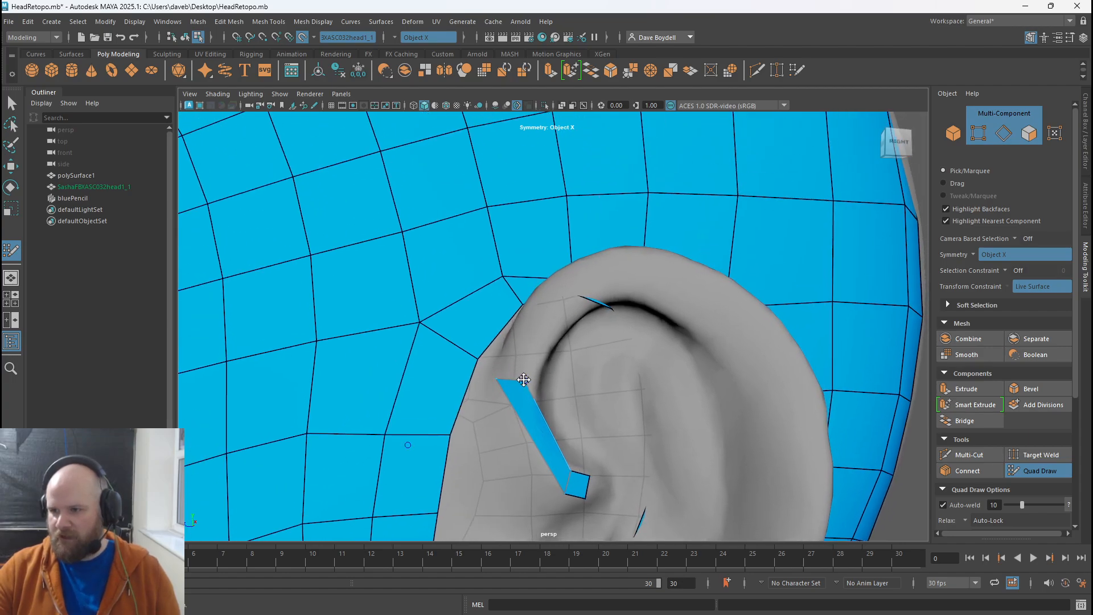
{"action": "left_click_drag", "start_coordinate": [529, 383], "coordinate": [618, 278]}
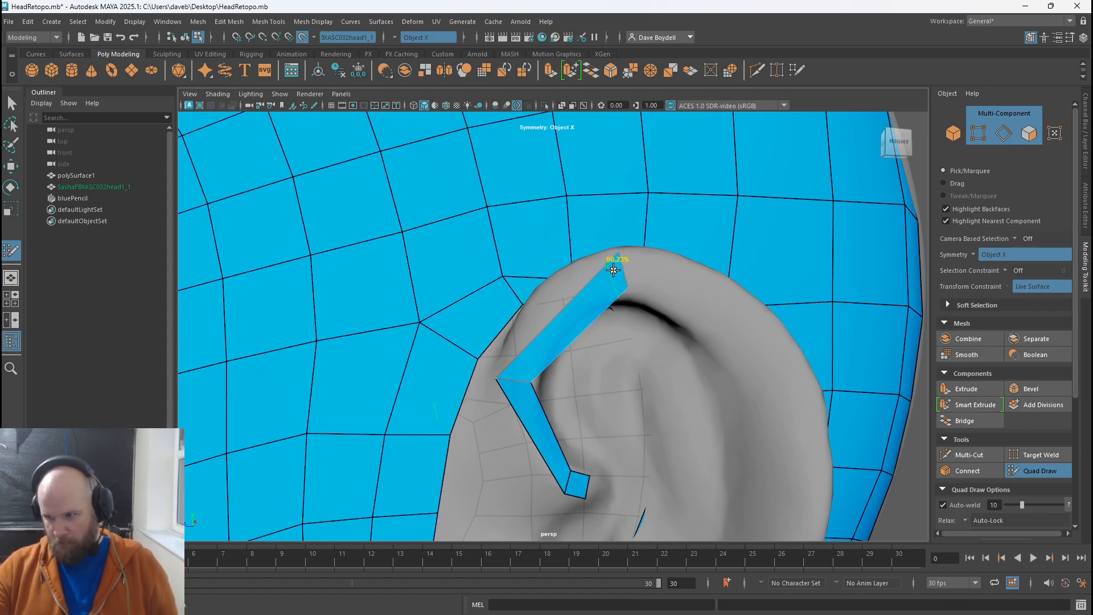
{"action": "mouse_move", "coordinate": [618, 275]}
{"action": "left_mouse_down"}
{"action": "mouse_move", "coordinate": [603, 275]}
{"action": "mouse_move", "coordinate": [615, 285]}
{"action": "mouse_move", "coordinate": [605, 278]}
{"action": "left_mouse_up"}
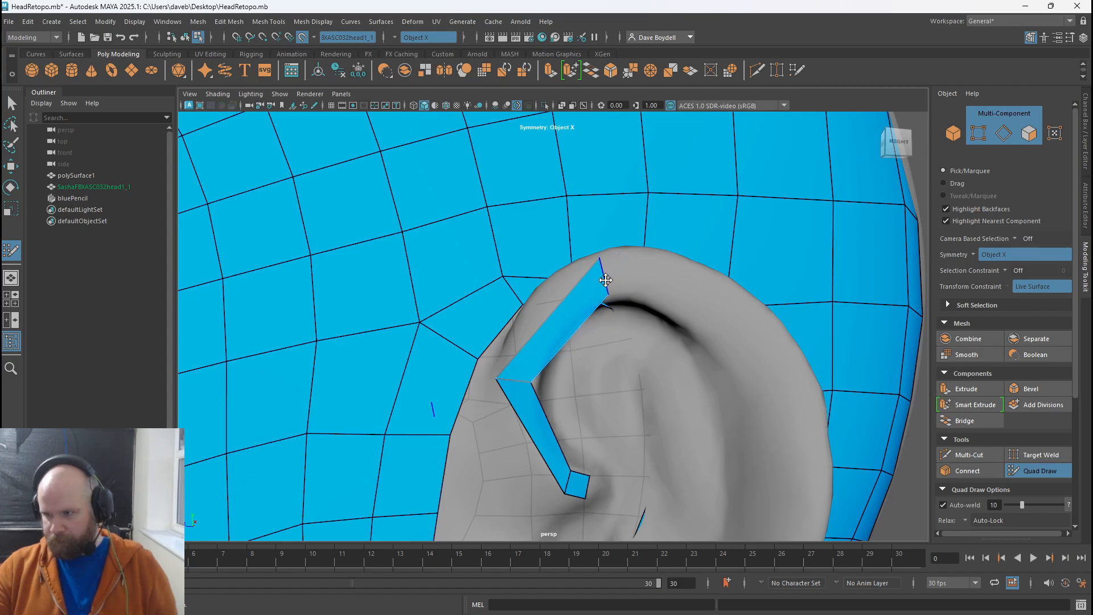
{"action": "left_click_drag", "start_coordinate": [748, 298], "coordinate": [732, 330], "text": "alt"}
{"action": "left_click_drag", "start_coordinate": [582, 312], "coordinate": [576, 282], "text": "alt"}
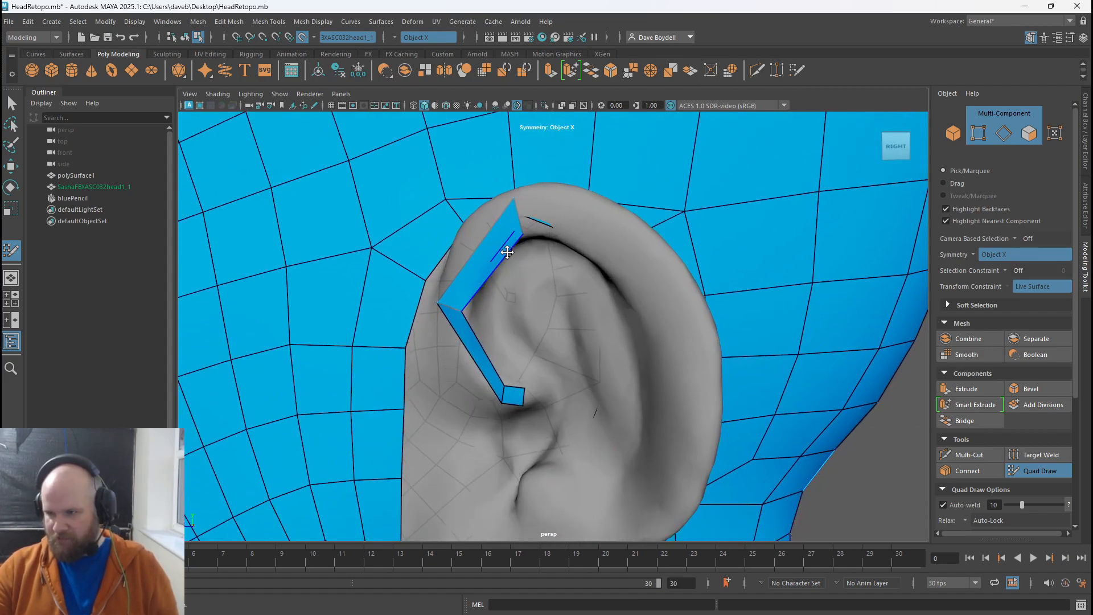
{"action": "left_click_drag", "start_coordinate": [507, 251], "coordinate": [555, 232], "text": "alt"}
{"action": "middle_click_drag", "start_coordinate": [577, 197], "coordinate": [575, 207], "text": "alt"}
{"action": "left_click_drag", "start_coordinate": [602, 166], "coordinate": [728, 189]}
{"action": "key", "text": "ctrl+z"}
{"action": "key", "text": "ctrl+z"}
{"action": "key", "text": "ctrl+z"}
{"action": "key", "text": "ctrl+z"}
{"action": "key", "text": "ctrl+z"}
{"action": "key", "text": "ctrl+z"}
{"action": "key", "text": "ctrl+z"}
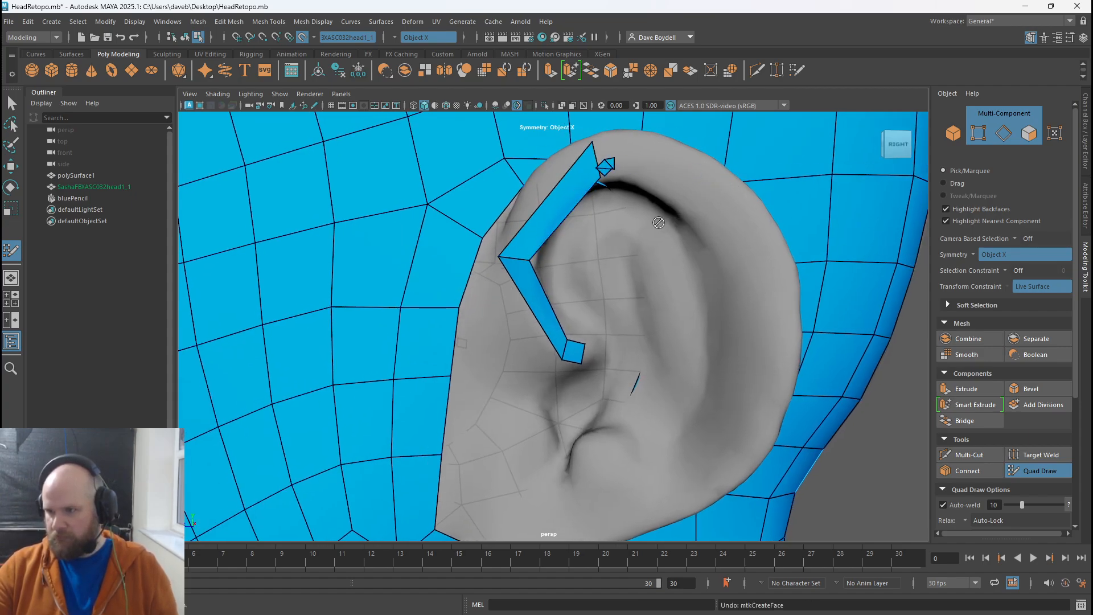
- Extrude the rim strip from the top of the ear down the rear rim and along the lower edge toward the earlobe
{"action": "left_click_drag", "start_coordinate": [596, 159], "coordinate": [774, 278]}
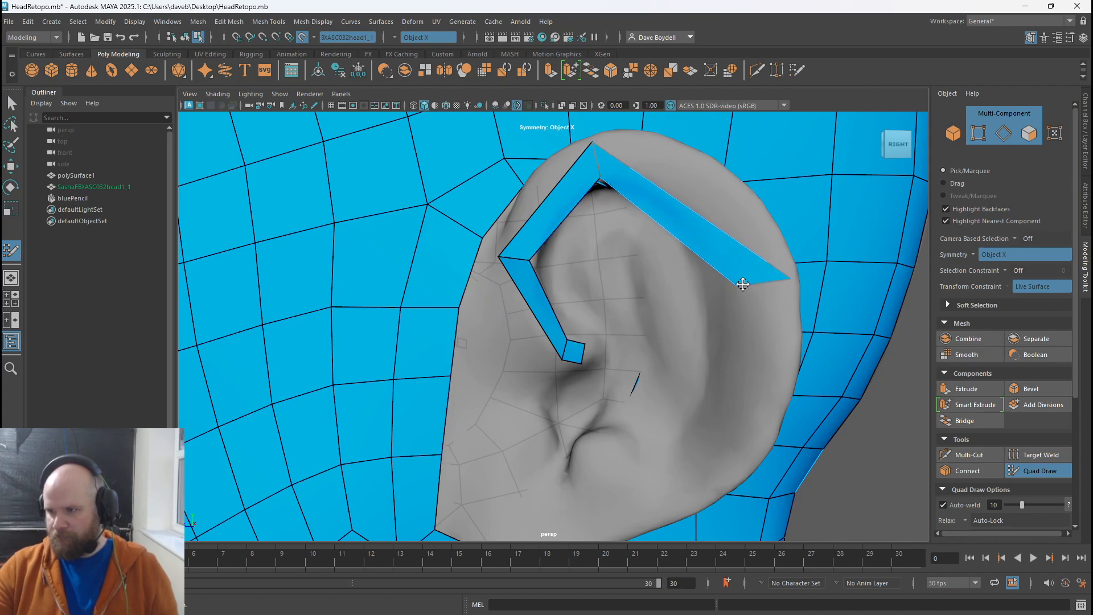
{"action": "mouse_move", "coordinate": [763, 281]}
{"action": "left_mouse_down"}
{"action": "mouse_move", "coordinate": [752, 408]}
{"action": "mouse_move", "coordinate": [731, 459]}
{"action": "mouse_move", "coordinate": [700, 469]}
{"action": "left_mouse_up"}
{"action": "right_click_drag", "start_coordinate": [716, 444], "coordinate": [708, 418], "text": "alt"}
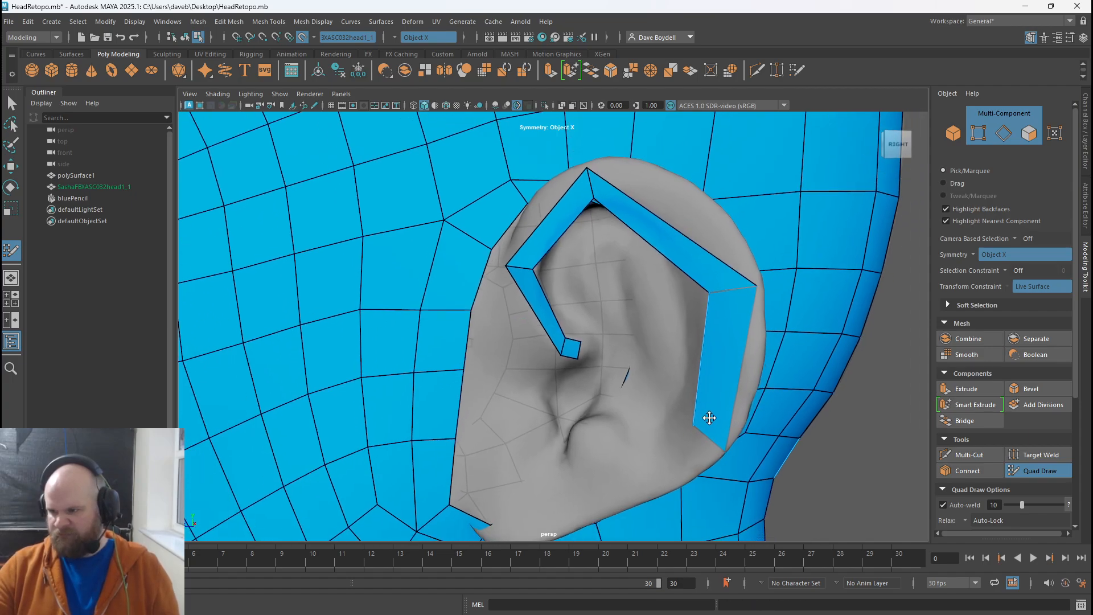
{"action": "middle_click_drag", "start_coordinate": [707, 417], "coordinate": [687, 234], "text": "alt"}
{"action": "left_click_drag", "start_coordinate": [688, 233], "coordinate": [702, 230], "text": "alt"}
{"action": "middle_click_drag", "start_coordinate": [701, 230], "coordinate": [660, 368], "text": "alt"}
{"action": "left_click_drag", "start_coordinate": [671, 318], "coordinate": [662, 333]}
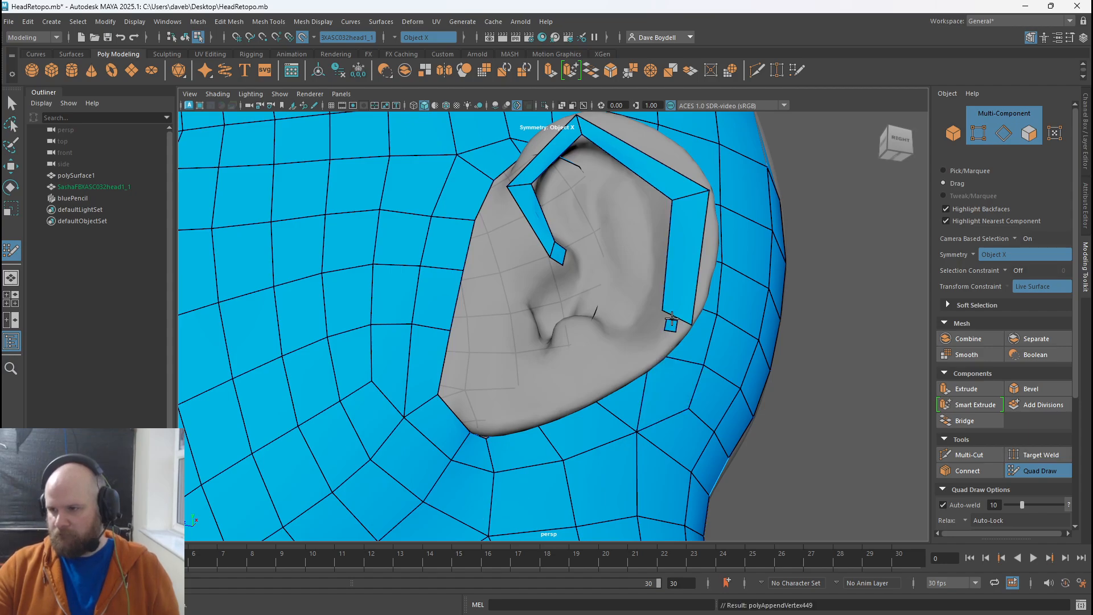
{"action": "left_click_drag", "start_coordinate": [600, 366], "coordinate": [476, 435]}
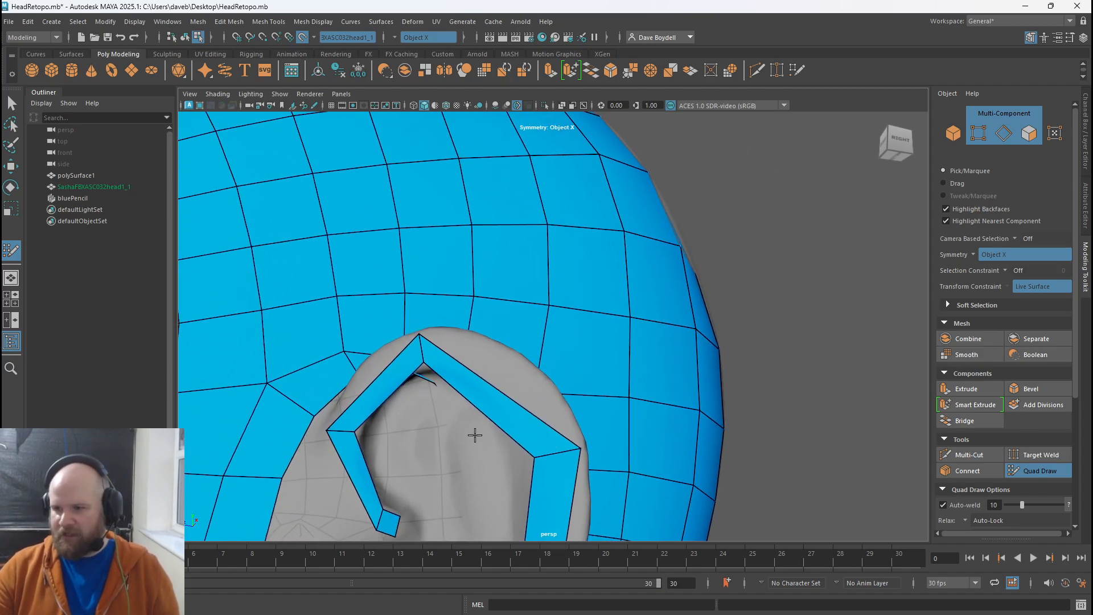
- Insert edge loops across the long rear rim faces and pull them outward to follow the ear's curve
{"action": "left_click", "coordinate": [500, 402], "text": "ctrl"}
{"action": "mouse_move", "coordinate": [517, 390]}
{"action": "left_mouse_down"}
{"action": "mouse_move", "coordinate": [550, 331]}
{"action": "mouse_move", "coordinate": [572, 334]}
{"action": "left_mouse_up"}
{"action": "left_click_drag", "start_coordinate": [509, 400], "coordinate": [457, 393], "text": "alt"}
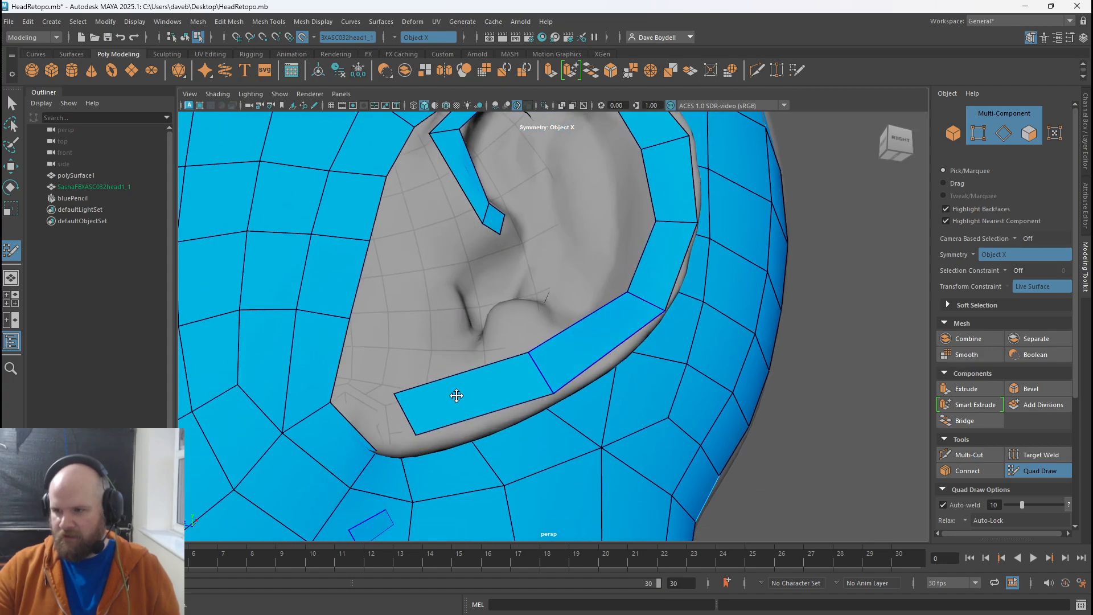
- Extrude the strip around the earlobe and up along the front edge of the ear
{"action": "scroll", "coordinate": [405, 442], "scroll_direction": "down", "scroll_amount": 3}
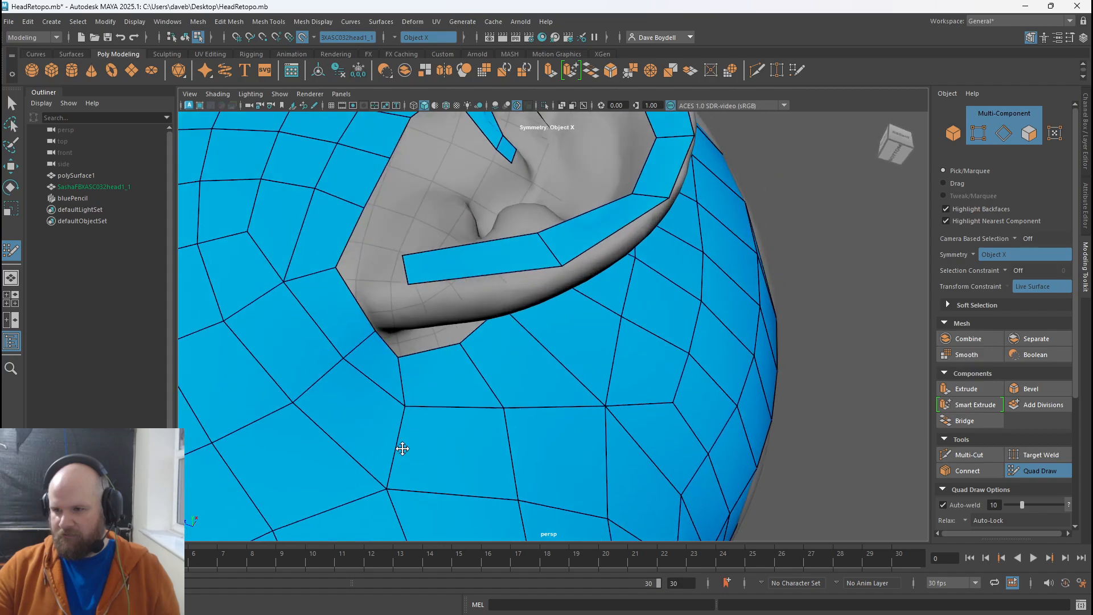
{"action": "mouse_move", "coordinate": [400, 446]}
{"action": "left_mouse_down", "text": "alt"}
{"action": "mouse_move", "coordinate": [375, 290]}
{"action": "mouse_move", "coordinate": [334, 300]}
{"action": "mouse_move", "coordinate": [393, 327]}
{"action": "mouse_move", "coordinate": [488, 408]}
{"action": "mouse_move", "coordinate": [496, 393]}
{"action": "left_mouse_up", "text": "alt"}
{"action": "scroll", "coordinate": [365, 308], "scroll_direction": "up", "scroll_amount": 3}
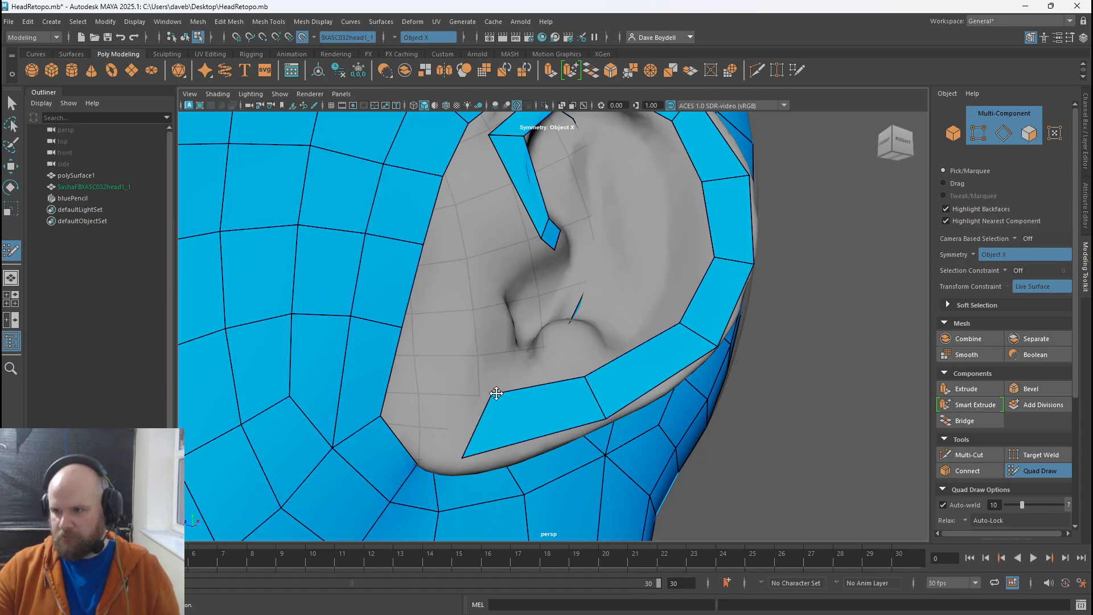
{"action": "left_click_drag", "start_coordinate": [478, 421], "coordinate": [442, 391]}
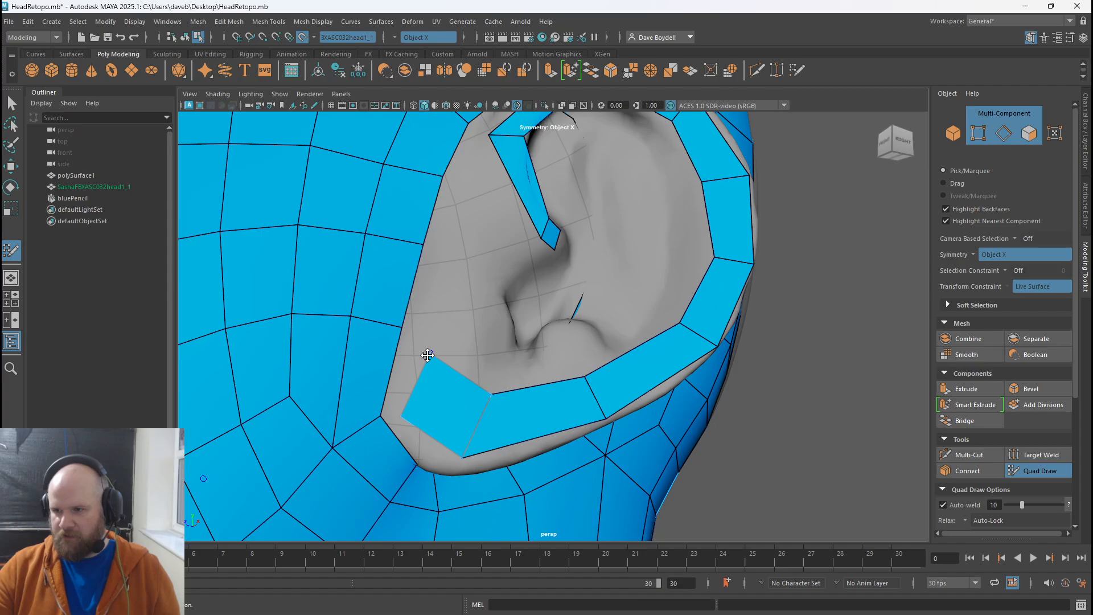
{"action": "left_click_drag", "start_coordinate": [426, 355], "coordinate": [470, 333]}
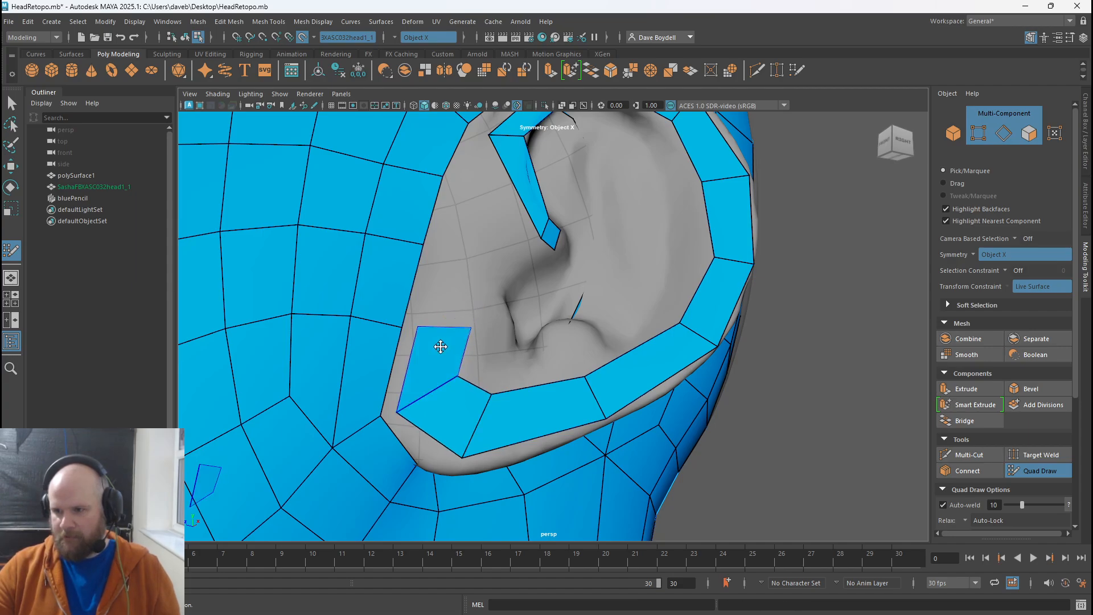
{"action": "scroll", "coordinate": [427, 319], "scroll_direction": "down", "scroll_amount": 3}
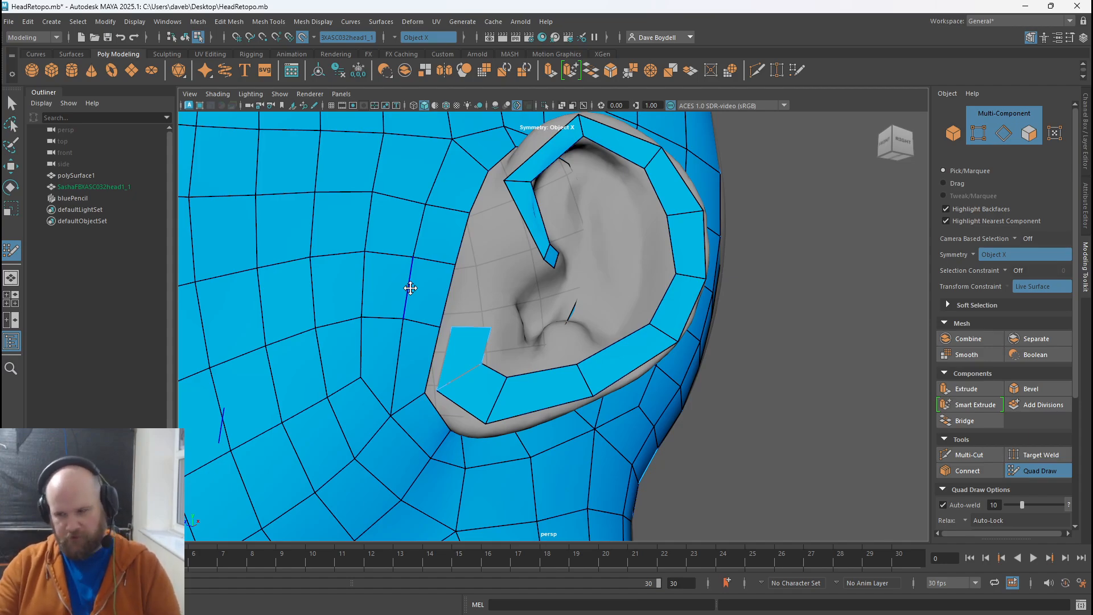
{"action": "mouse_move", "coordinate": [514, 254]}
{"action": "left_mouse_down", "text": "alt"}
{"action": "mouse_move", "coordinate": [529, 398]}
{"action": "mouse_move", "coordinate": [251, 390]}
{"action": "mouse_move", "coordinate": [318, 341]}
{"action": "mouse_move", "coordinate": [349, 335]}
{"action": "mouse_move", "coordinate": [331, 342]}
{"action": "left_mouse_up", "text": "alt"}
{"action": "scroll", "coordinate": [535, 424], "scroll_direction": "up", "scroll_amount": 5}
{"action": "left_click", "coordinate": [337, 341], "text": "shift"}
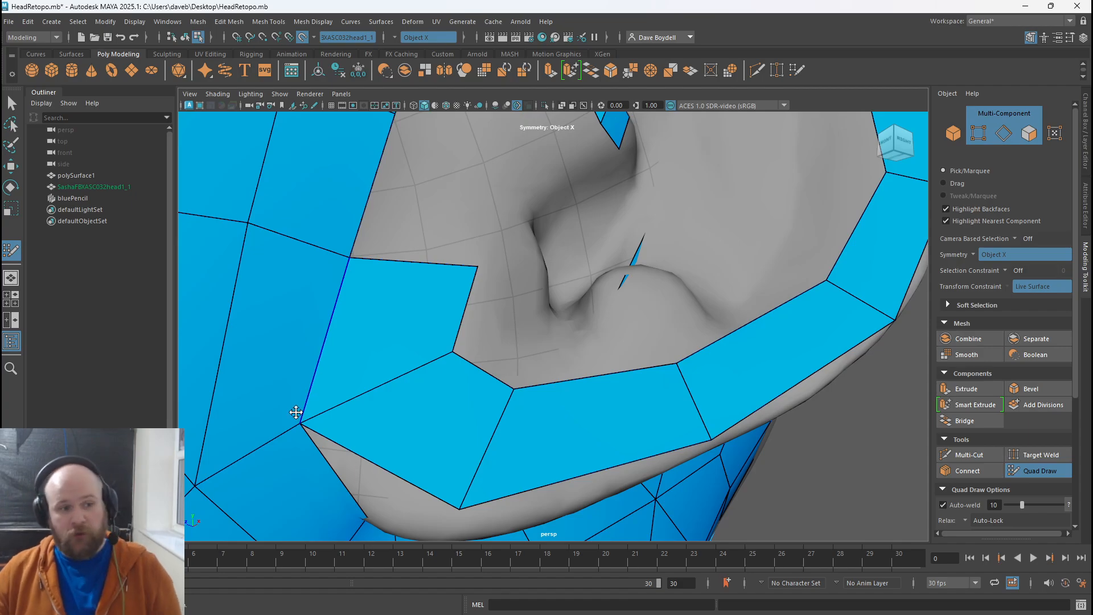
{"action": "key", "text": "ctrl+z"}
{"action": "key", "text": "ctrl+z"}
- Extrude the front strip up to meet the helix faces, closing the outer ear loop, and lower its upper cross edge
{"action": "scroll", "coordinate": [343, 312], "scroll_direction": "down", "scroll_amount": 5}
{"action": "middle_click_drag", "start_coordinate": [632, 284], "coordinate": [513, 383], "text": "alt"}
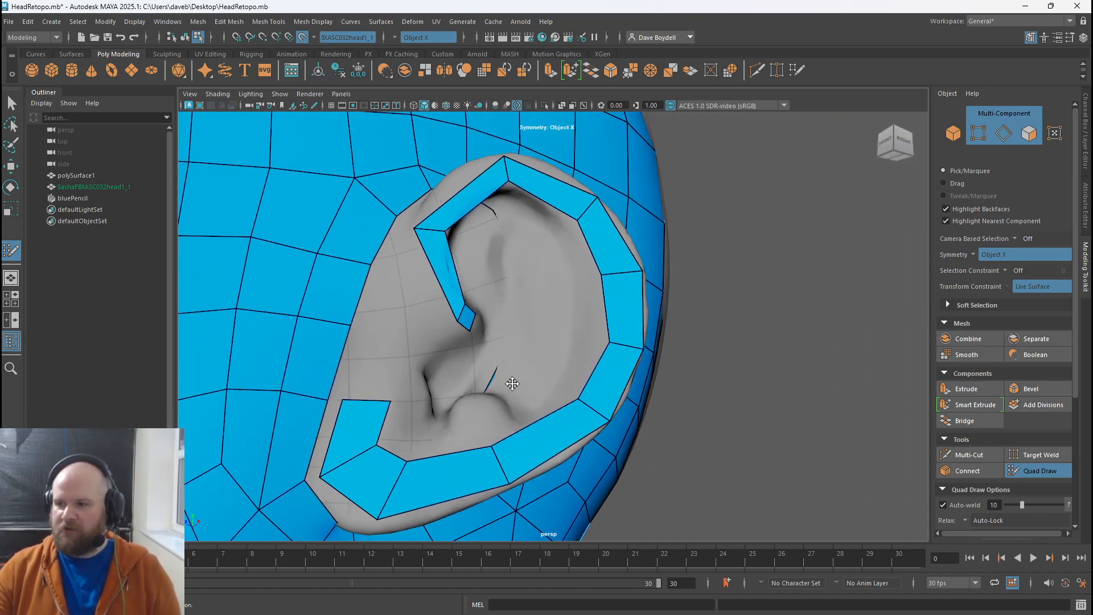
{"action": "mouse_move", "coordinate": [513, 384]}
{"action": "left_mouse_down", "text": "alt"}
{"action": "mouse_move", "coordinate": [418, 356]}
{"action": "mouse_move", "coordinate": [412, 327]}
{"action": "left_mouse_up", "text": "alt"}
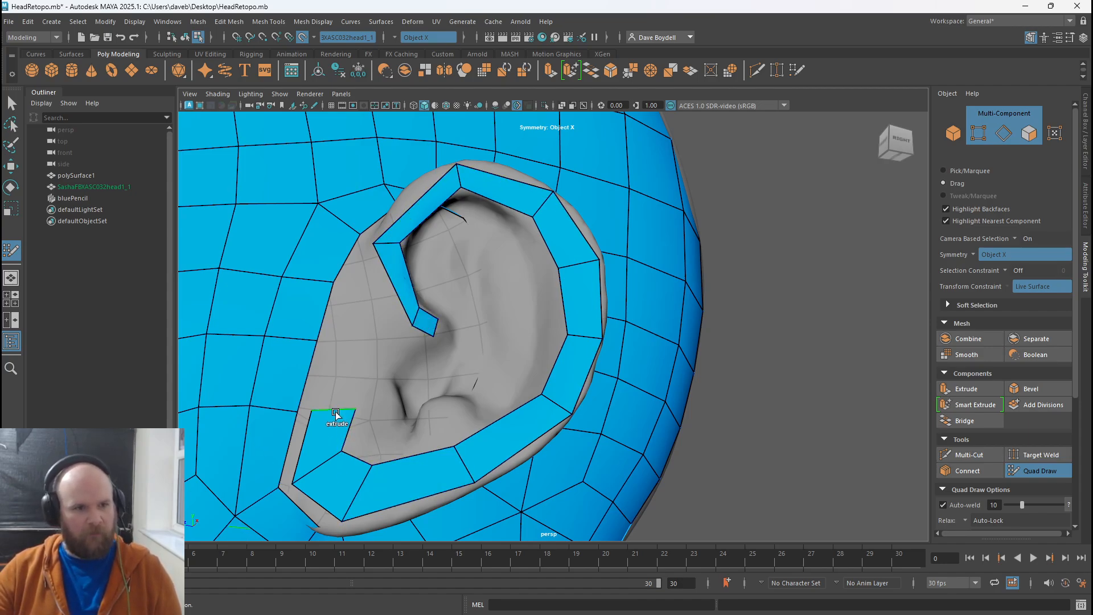
{"action": "mouse_move", "coordinate": [336, 414]}
{"action": "left_mouse_down"}
{"action": "mouse_move", "coordinate": [371, 318]}
{"action": "mouse_move", "coordinate": [377, 343]}
{"action": "mouse_move", "coordinate": [362, 319]}
{"action": "mouse_move", "coordinate": [390, 286]}
{"action": "left_mouse_up"}
{"action": "mouse_move", "coordinate": [491, 397]}
{"action": "left_mouse_down", "text": "alt"}
{"action": "mouse_move", "coordinate": [507, 409]}
{"action": "mouse_move", "coordinate": [493, 371]}
{"action": "left_mouse_up", "text": "alt"}
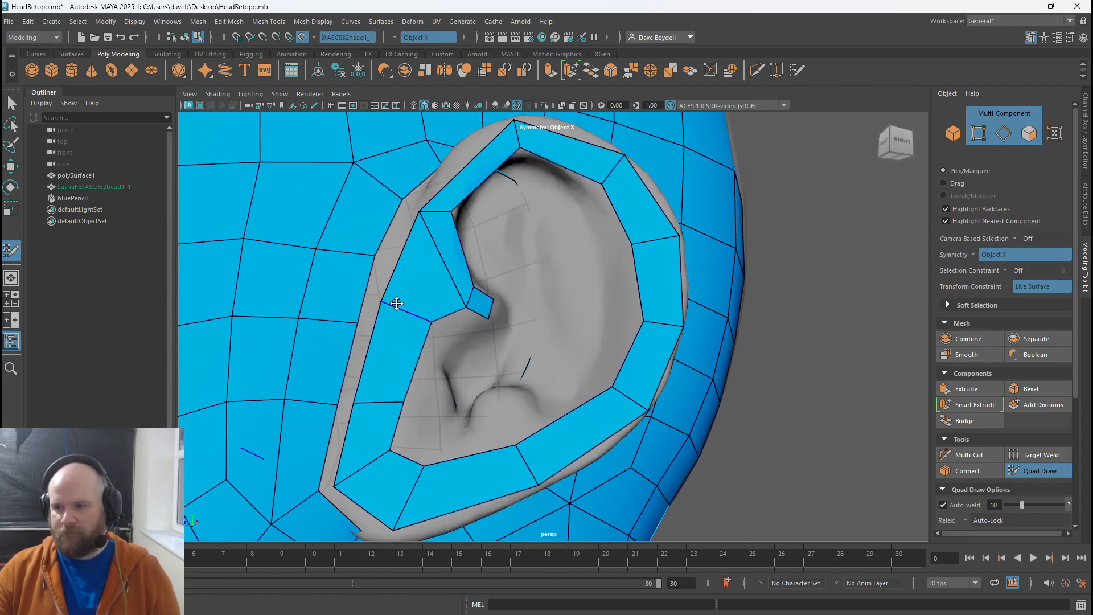
{"action": "left_click_drag", "start_coordinate": [397, 303], "coordinate": [390, 322]}
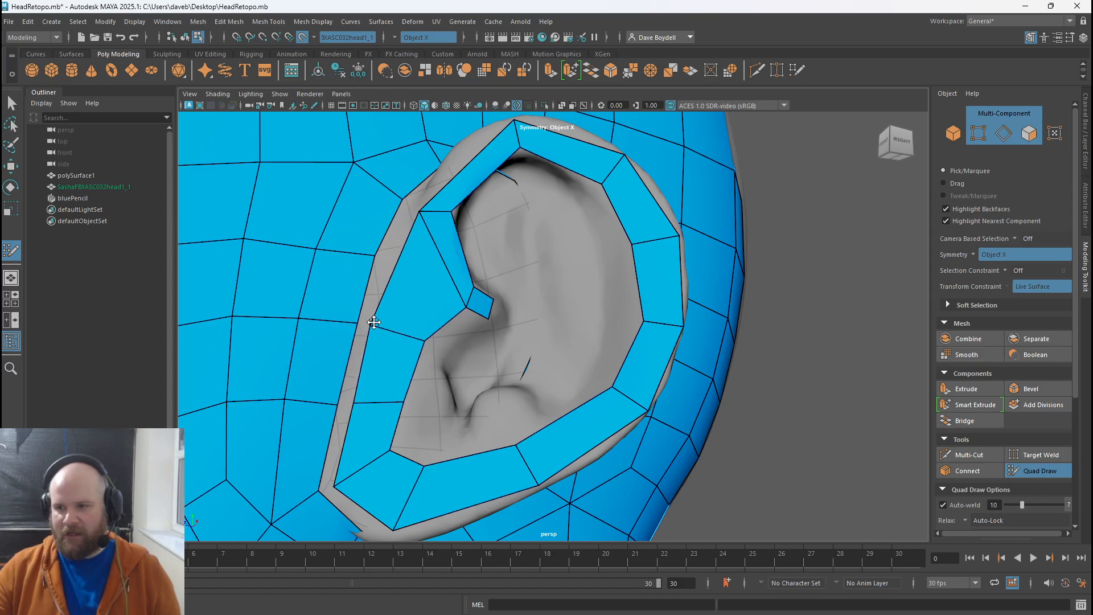
{"action": "left_click_drag", "start_coordinate": [398, 398], "coordinate": [423, 380], "text": "alt"}
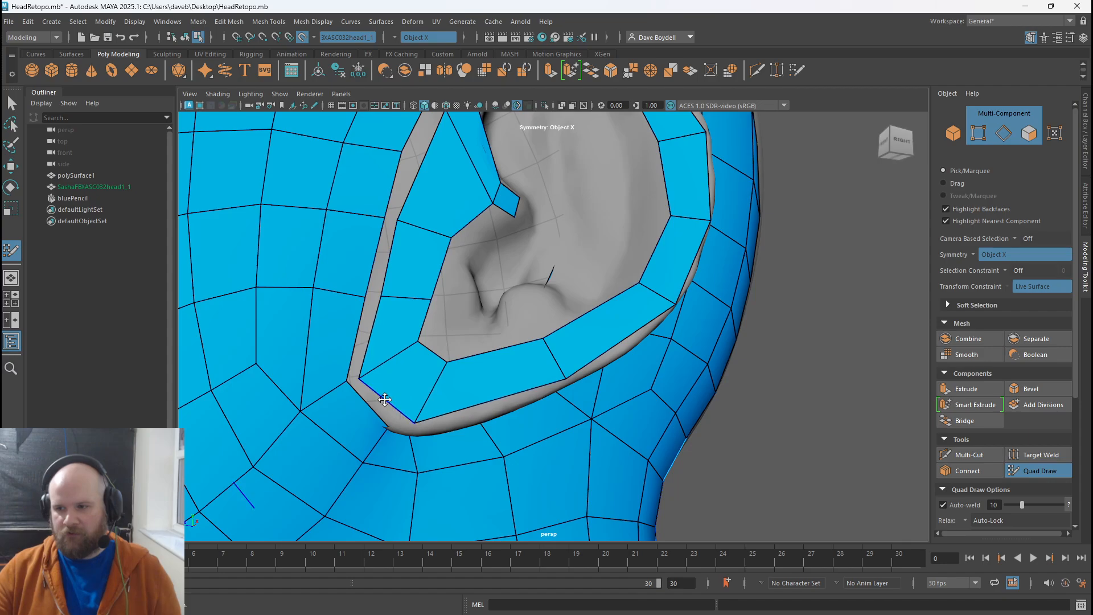
- Insert an edge loop across the long front strip face just below the helix
{"action": "mouse_move", "coordinate": [401, 200]}
{"action": "middle_mouse_down", "text": "alt"}
{"action": "mouse_move", "coordinate": [407, 302]}
{"action": "mouse_move", "coordinate": [391, 305]}
{"action": "mouse_move", "coordinate": [429, 317]}
{"action": "middle_mouse_up", "text": "alt"}
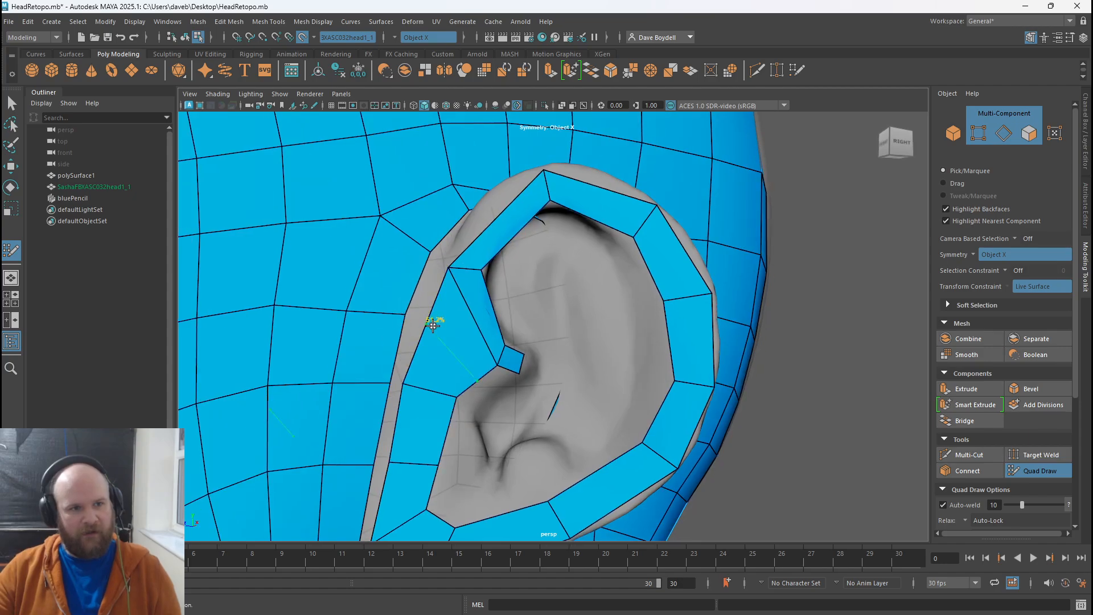
{"action": "left_click", "coordinate": [436, 330], "text": "ctrl"}
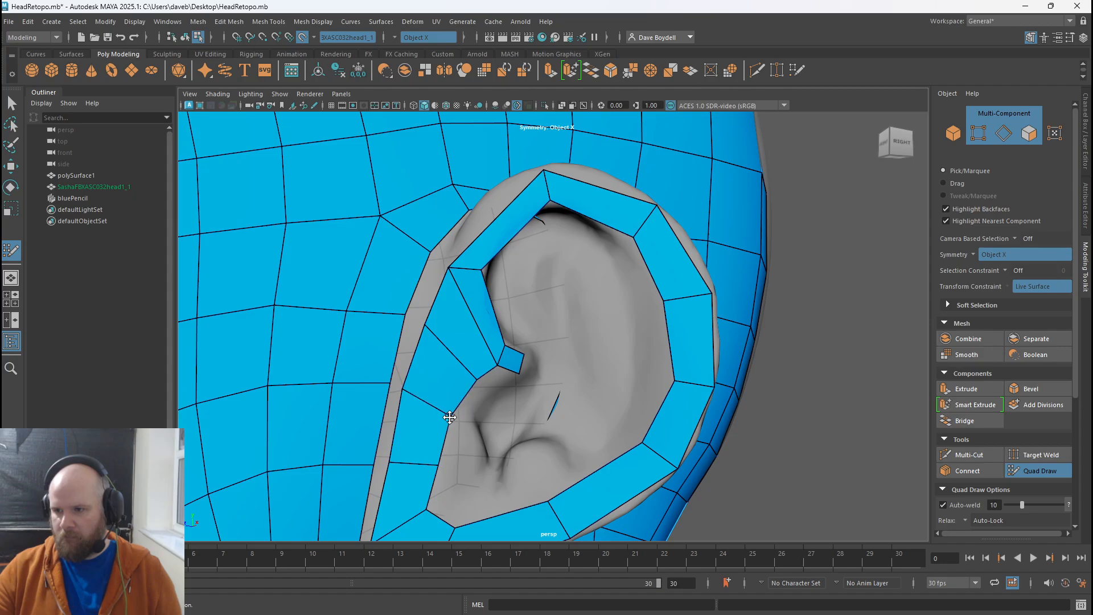
{"action": "left_click_drag", "start_coordinate": [455, 401], "coordinate": [474, 339], "text": "alt"}
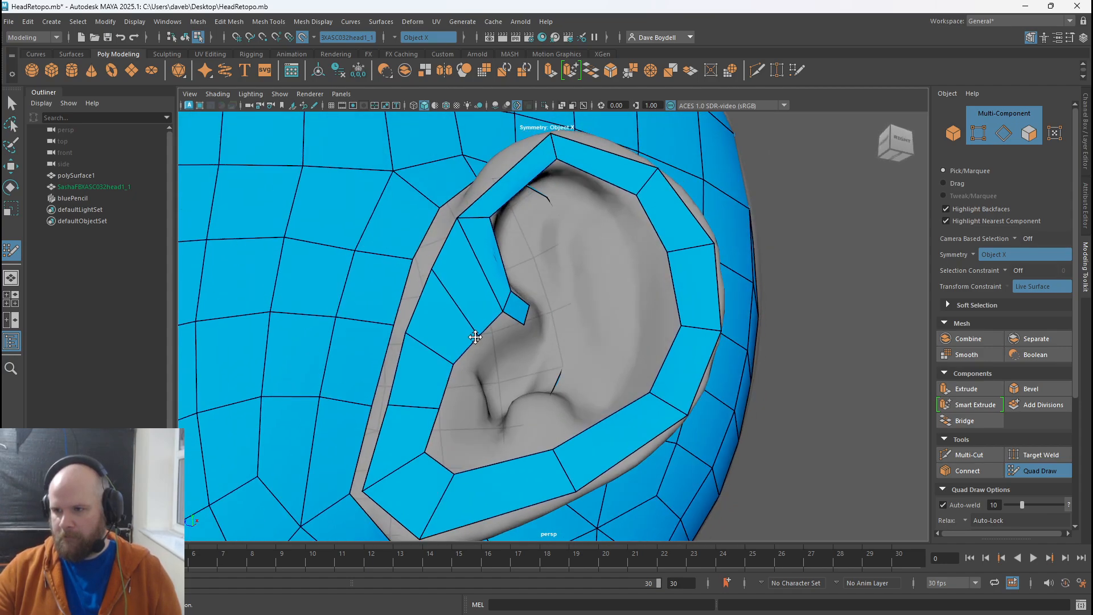
{"action": "mouse_move", "coordinate": [416, 246]}
{"action": "left_mouse_down", "text": "alt"}
{"action": "mouse_move", "coordinate": [469, 351]}
{"action": "mouse_move", "coordinate": [508, 341]}
{"action": "mouse_move", "coordinate": [485, 316]}
{"action": "mouse_move", "coordinate": [531, 285]}
{"action": "left_mouse_up", "text": "alt"}
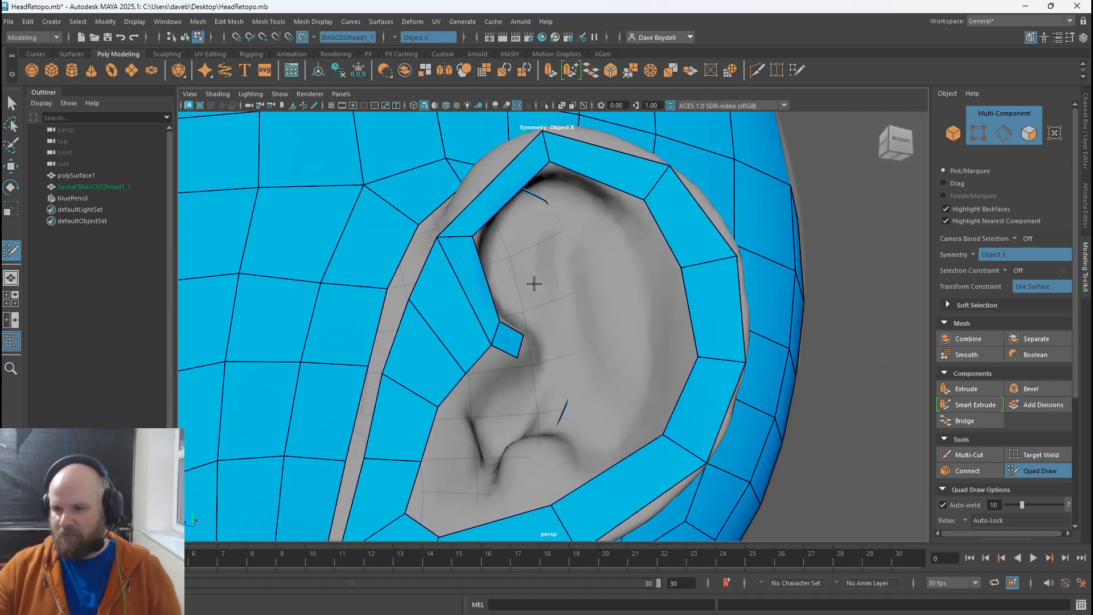
- Consult the ear wireframe reference in the browser, and in Maya create two quads forming a V on the antihelix's upper fork
{"action": "key", "text": "alt+Tab"}
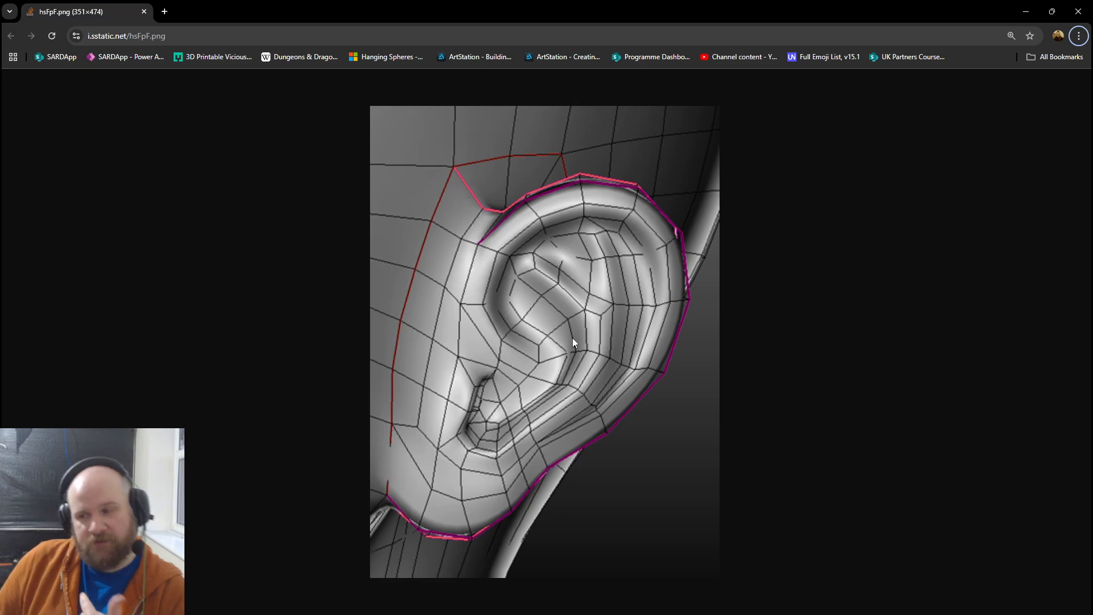
{"action": "key", "text": "alt+Tab"}
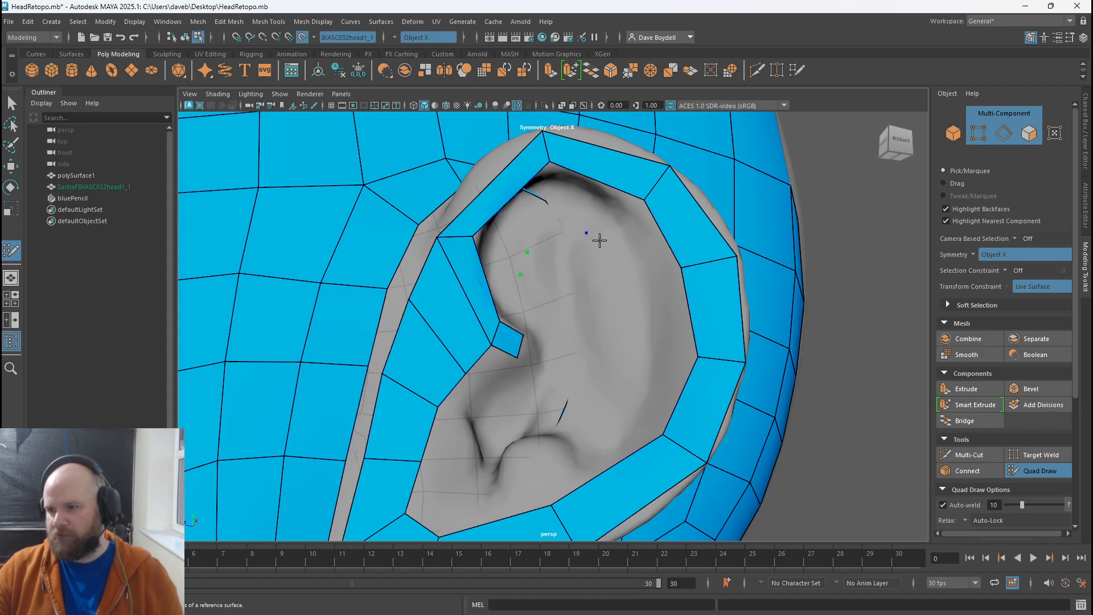
{"action": "left_click", "coordinate": [559, 300]}
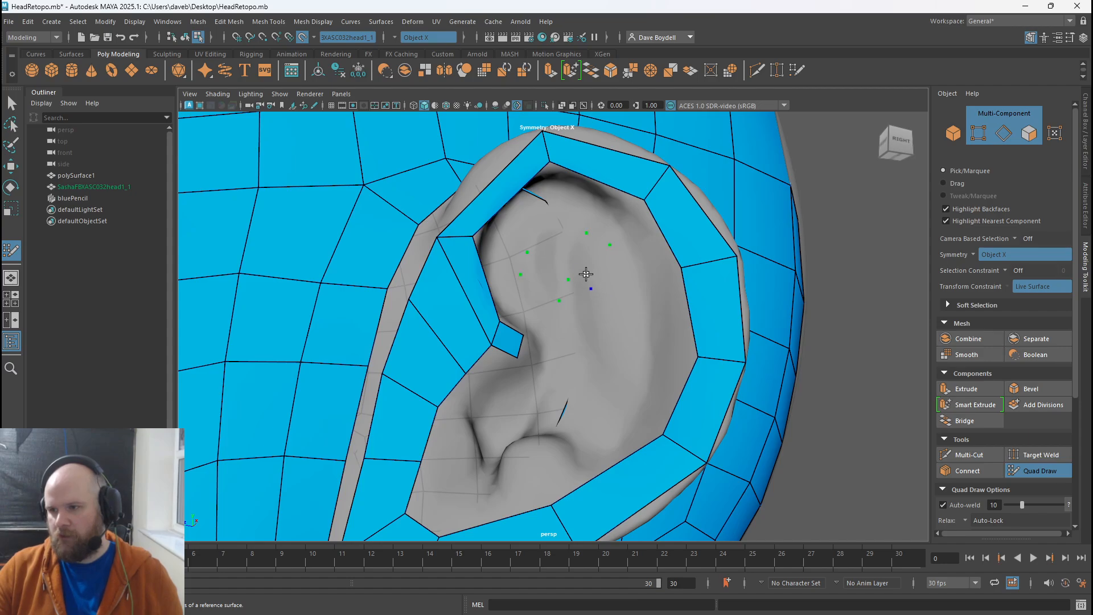
{"action": "left_click", "coordinate": [590, 262], "text": "shift"}
{"action": "left_click", "coordinate": [551, 277], "text": "shift"}
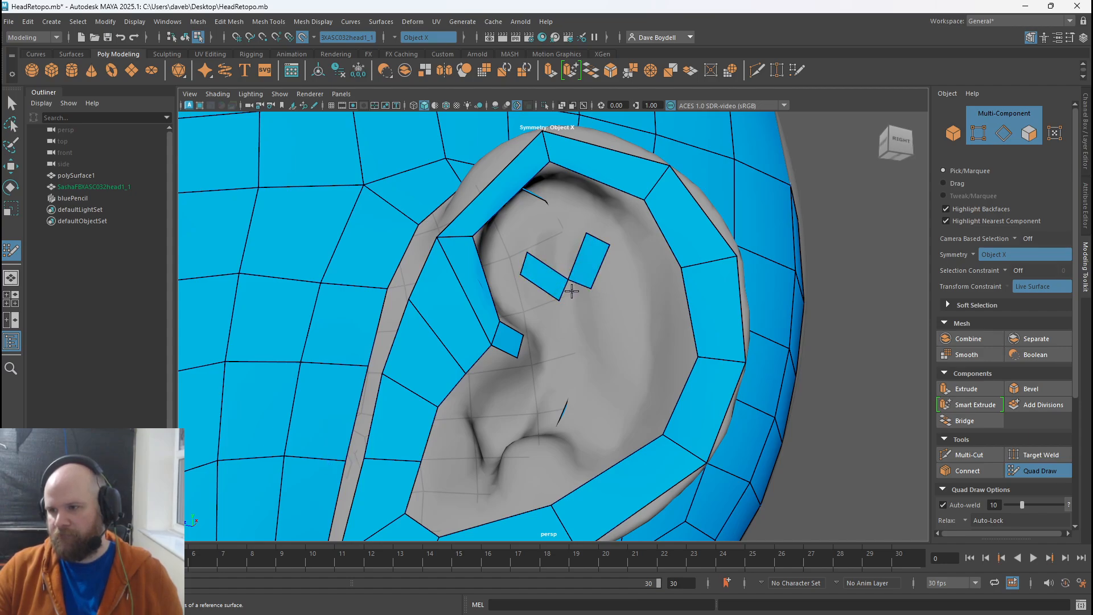
- Add two adjoining quads below the V to form the Y-shaped stem along the antihelix
{"action": "left_click", "coordinate": [585, 327]}
{"action": "left_click", "coordinate": [601, 326]}
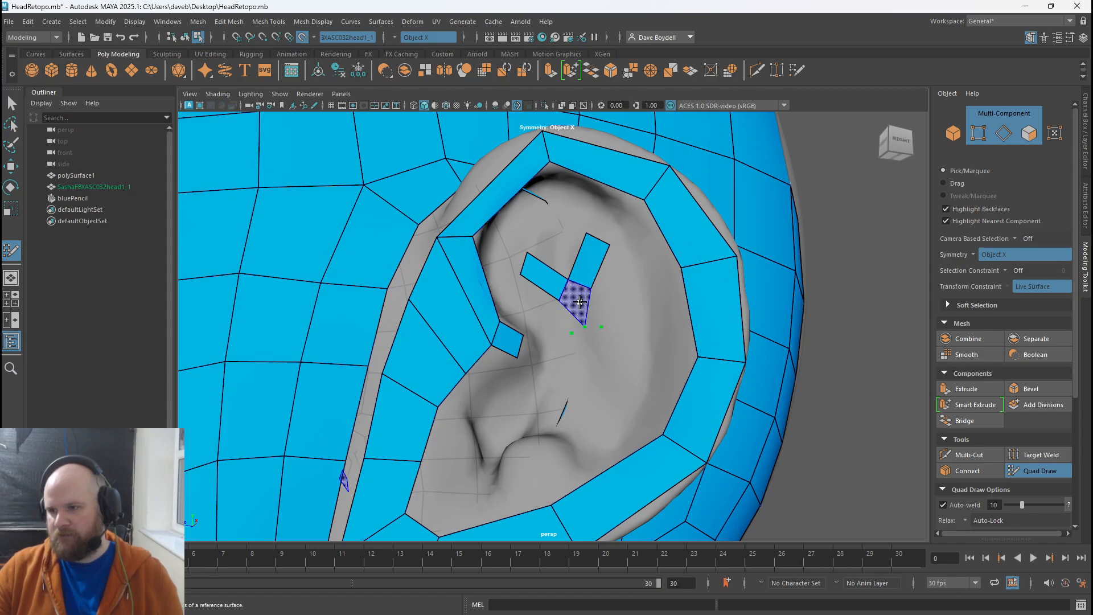
{"action": "scroll", "coordinate": [590, 299], "scroll_direction": "up", "scroll_amount": 5}
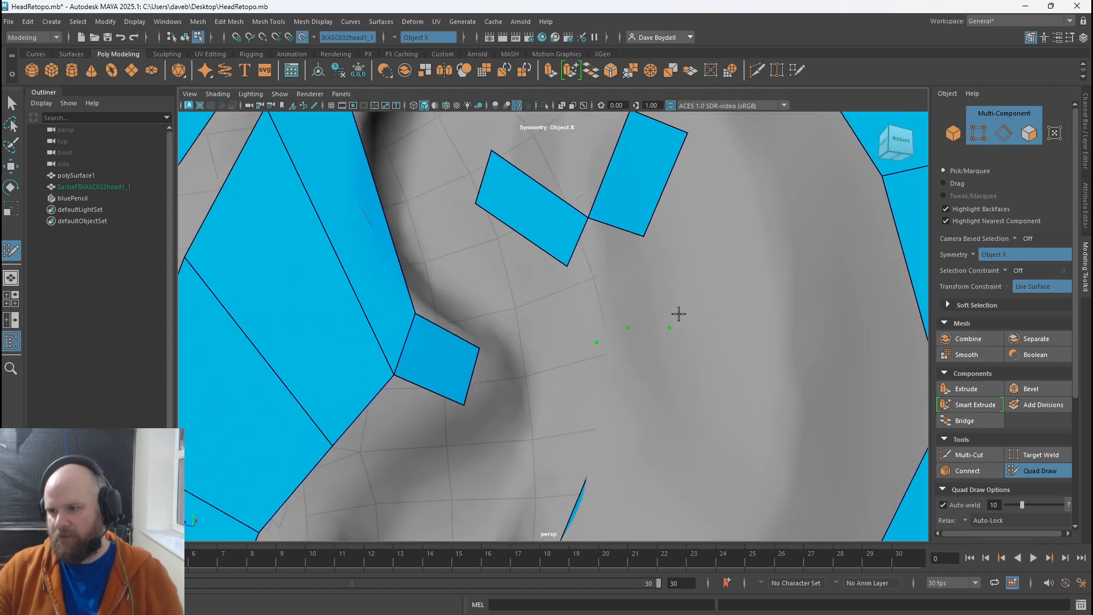
{"action": "left_click", "coordinate": [595, 301], "text": "shift"}
{"action": "left_click", "coordinate": [586, 273], "text": "shift"}
{"action": "scroll", "coordinate": [438, 239], "scroll_direction": "down", "scroll_amount": 5}
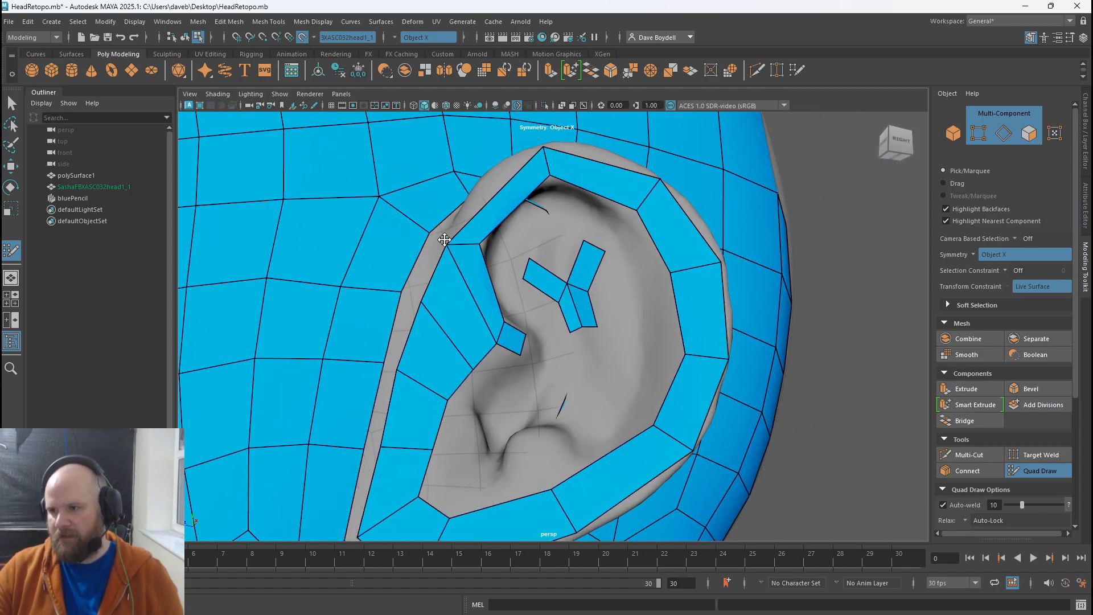
- Pull the upper end of the Y's front branch upward to widen that quad
{"action": "scroll", "coordinate": [626, 349], "scroll_direction": "up", "scroll_amount": 4}
{"action": "left_click_drag", "start_coordinate": [515, 245], "coordinate": [534, 203]}
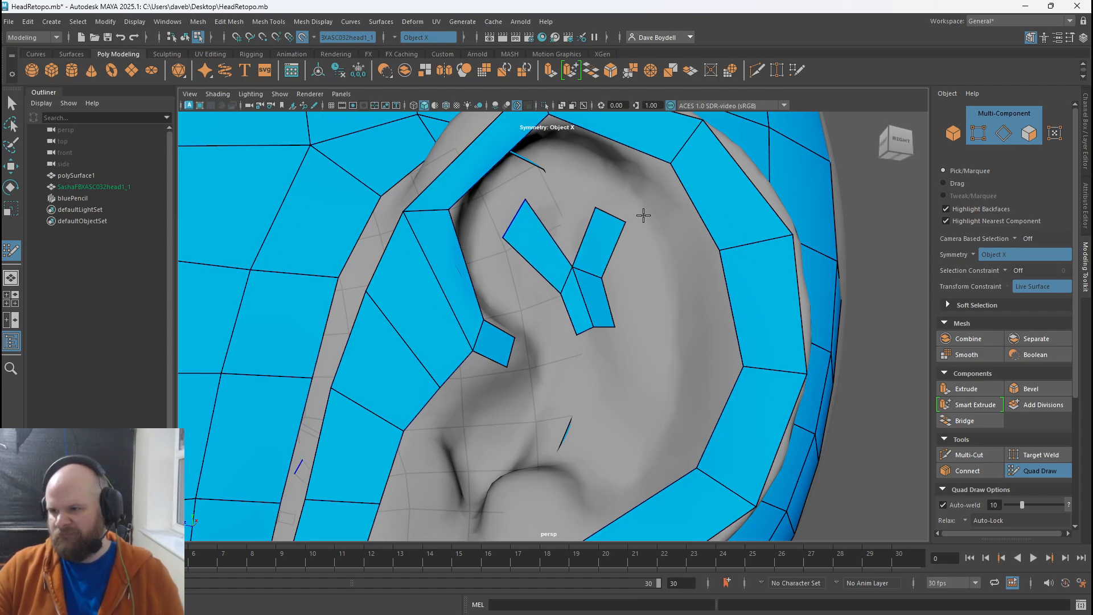
{"action": "mouse_move", "coordinate": [641, 214]}
{"action": "left_mouse_down", "text": "alt"}
{"action": "mouse_move", "coordinate": [615, 251]}
{"action": "mouse_move", "coordinate": [640, 259]}
{"action": "mouse_move", "coordinate": [586, 247]}
{"action": "left_mouse_up", "text": "alt"}
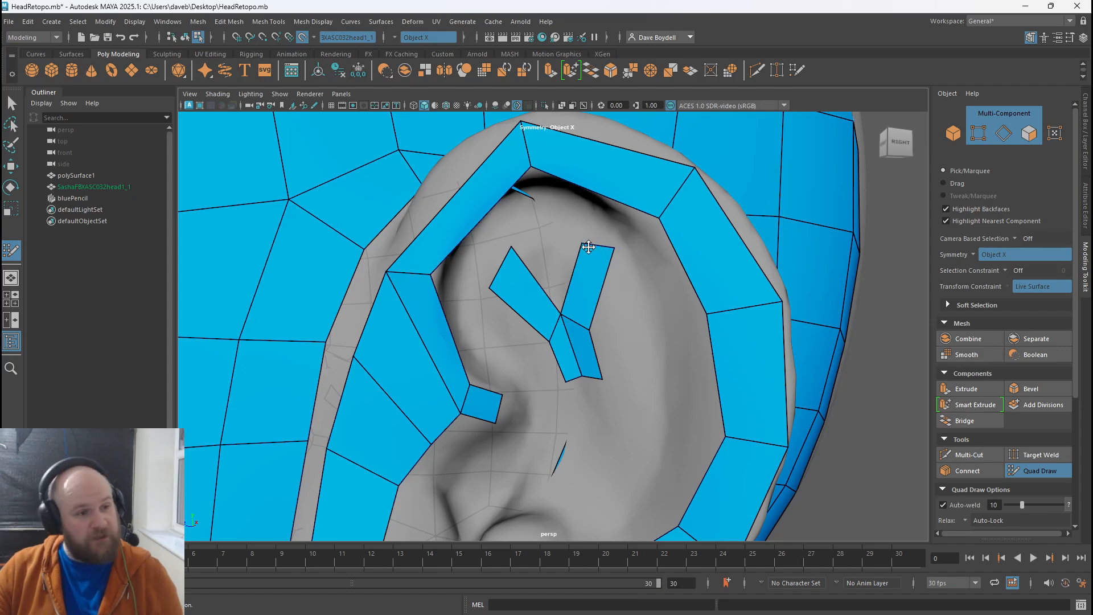
{"action": "right_click_drag", "start_coordinate": [589, 282], "coordinate": [615, 360], "text": "alt"}
{"action": "middle_click_drag", "start_coordinate": [615, 360], "coordinate": [582, 265], "text": "alt"}
{"action": "mouse_move", "coordinate": [555, 287]}
{"action": "left_mouse_down", "text": "alt"}
{"action": "mouse_move", "coordinate": [595, 278]}
{"action": "mouse_move", "coordinate": [558, 275]}
{"action": "mouse_move", "coordinate": [539, 293]}
{"action": "mouse_move", "coordinate": [568, 293]}
{"action": "left_mouse_up", "text": "alt"}
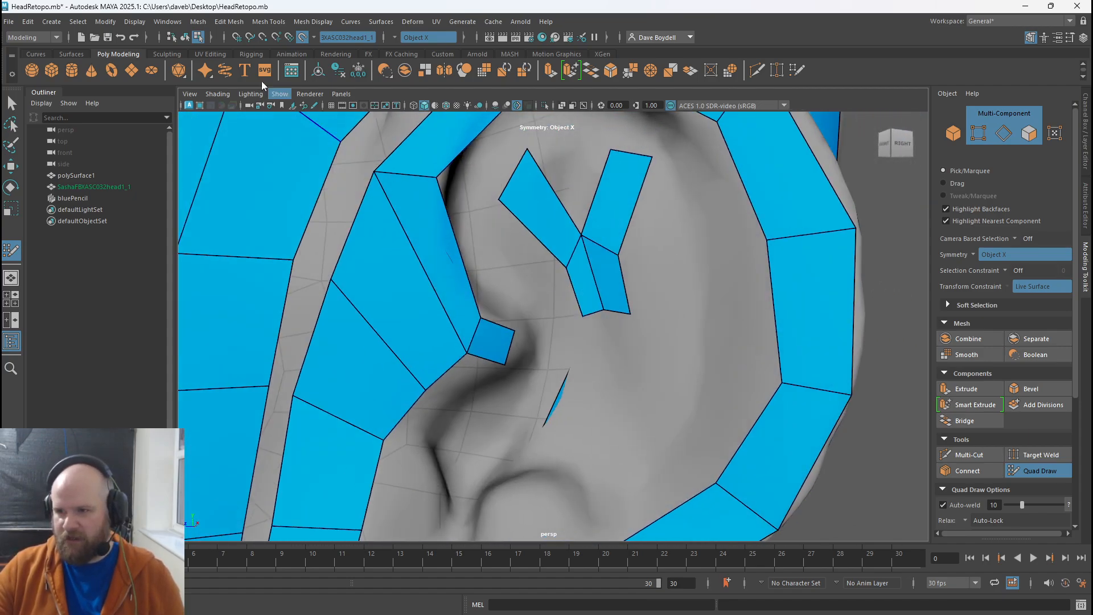
{"action": "left_click", "coordinate": [343, 105]}
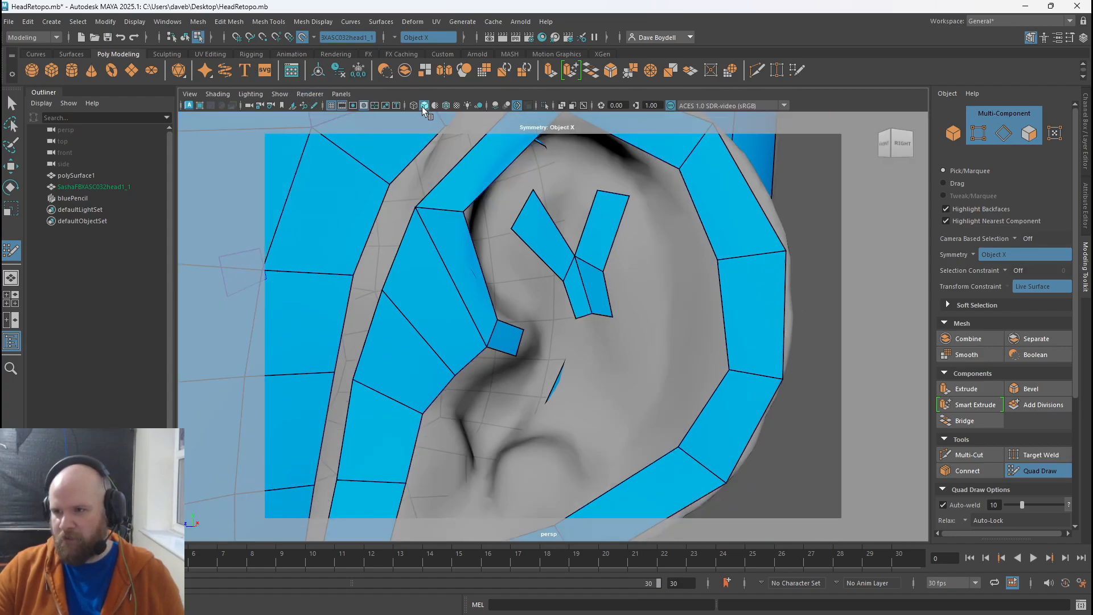
{"action": "left_click", "coordinate": [340, 107]}
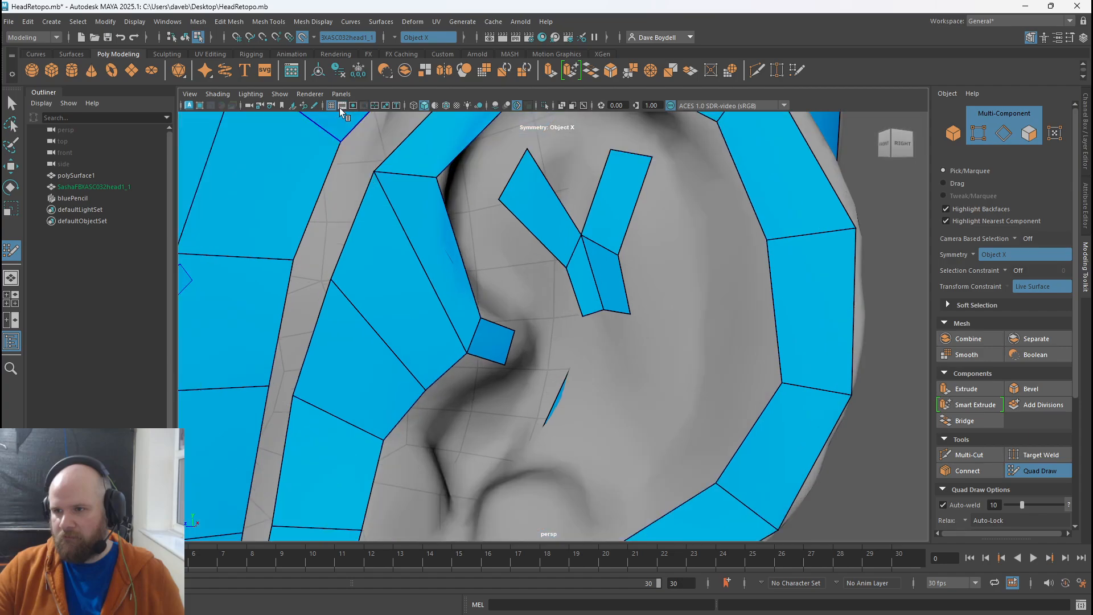
{"action": "left_click", "coordinate": [411, 108]}
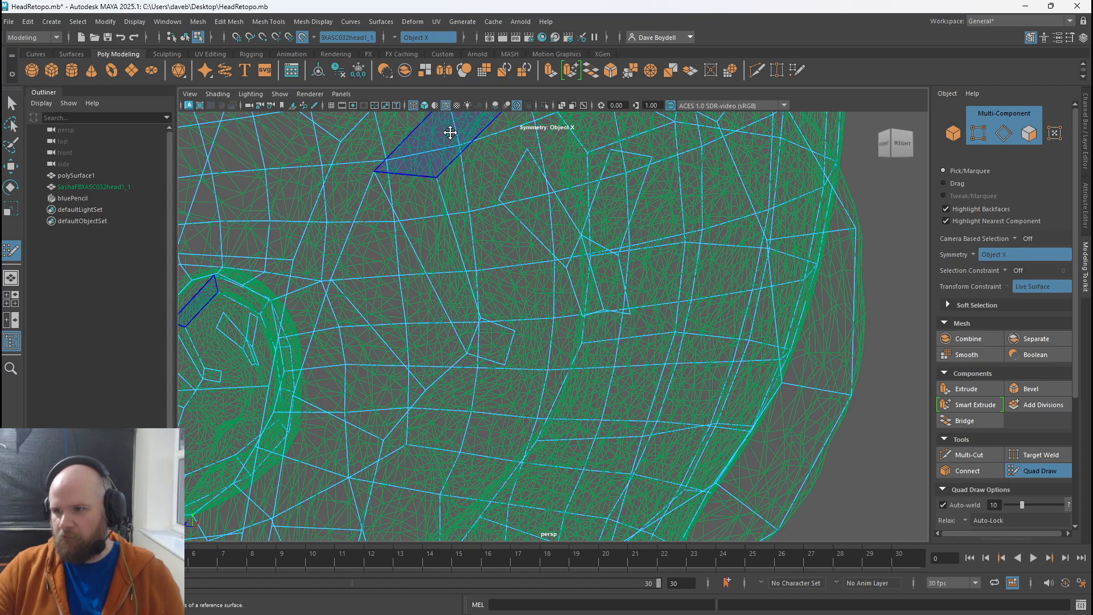
{"action": "left_click", "coordinate": [426, 106]}
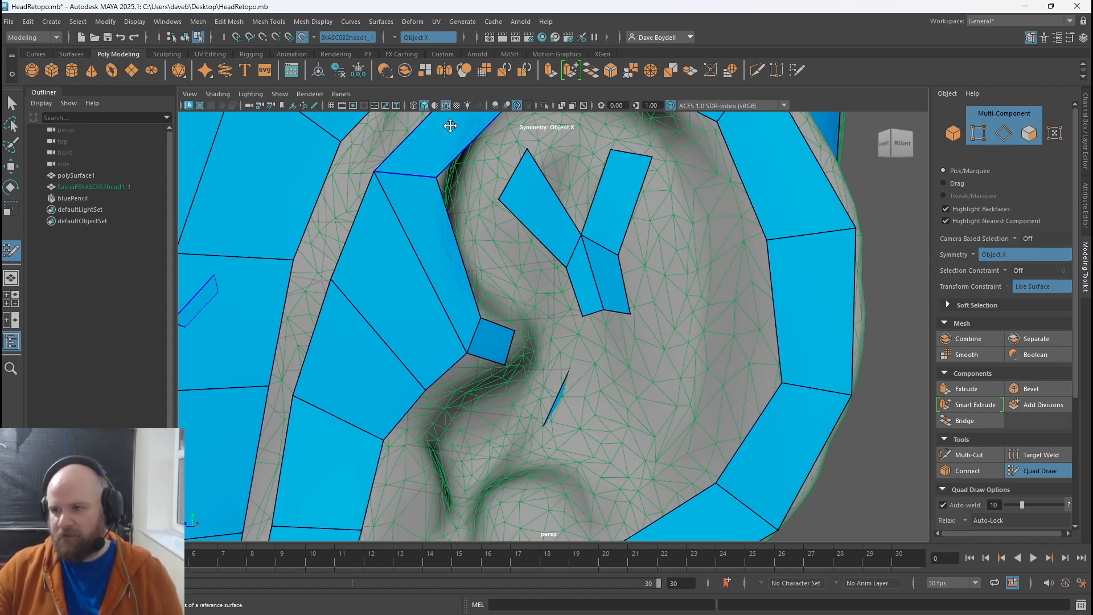
{"action": "left_click", "coordinate": [456, 105]}
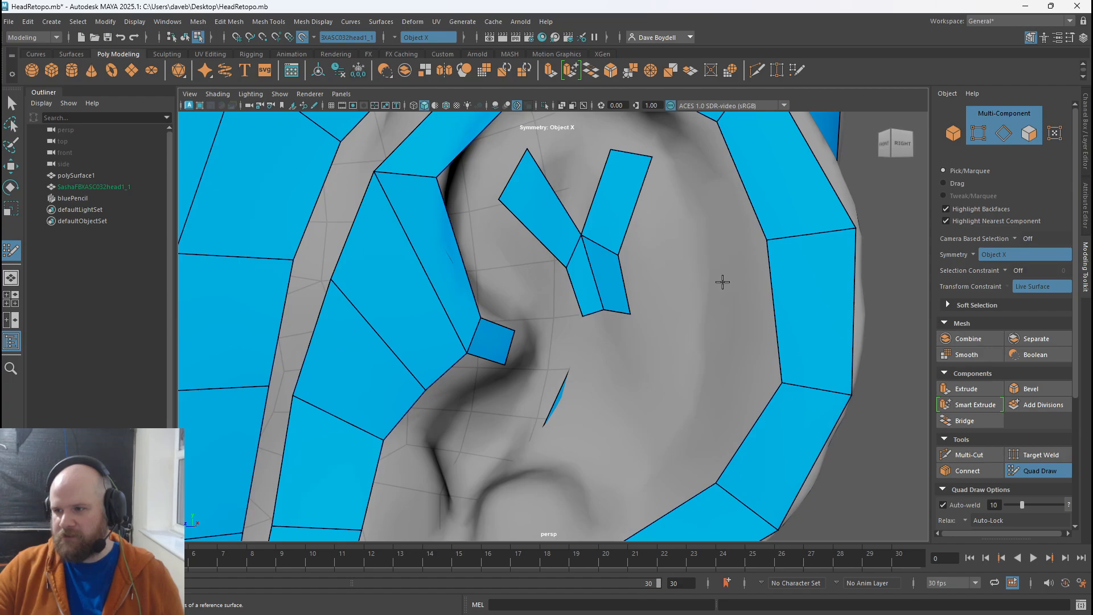
- Stretch the stem's lower vertices down the antihelix to just above the antitragus, keeping two narrow parallel faces
{"action": "scroll", "coordinate": [478, 293], "scroll_direction": "up", "scroll_amount": 5}
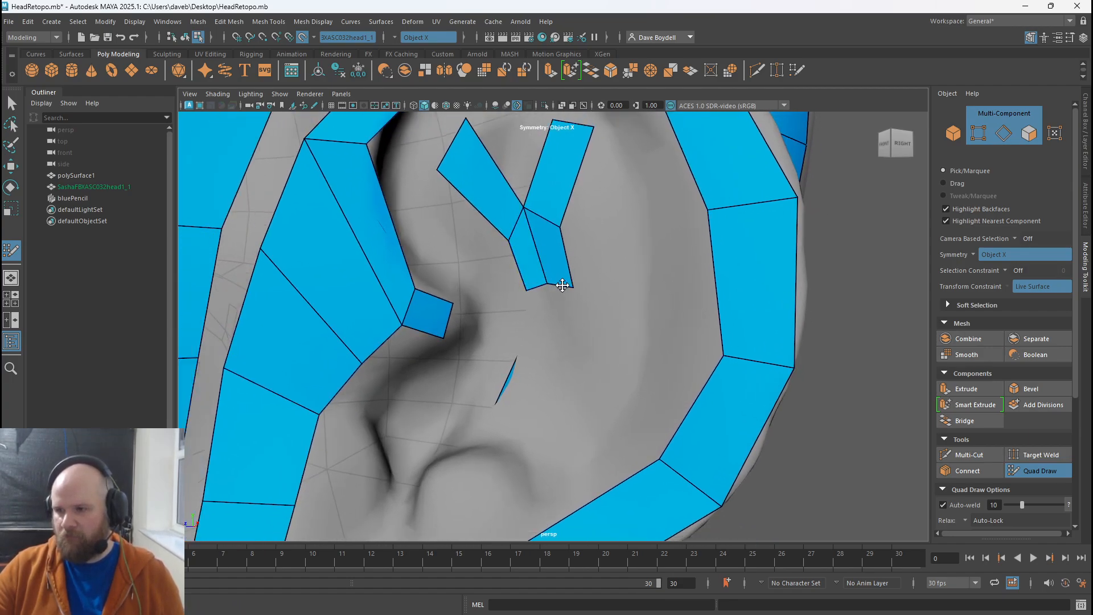
{"action": "left_click_drag", "start_coordinate": [555, 280], "coordinate": [592, 349]}
{"action": "left_click_drag", "start_coordinate": [530, 396], "coordinate": [502, 424]}
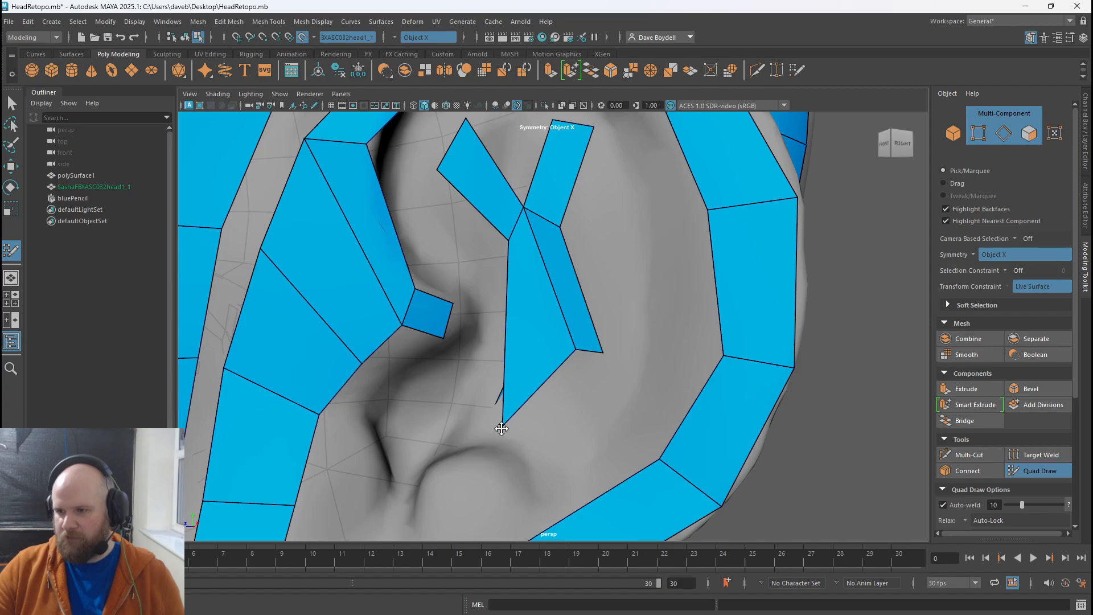
{"action": "left_click_drag", "start_coordinate": [581, 348], "coordinate": [525, 439]}
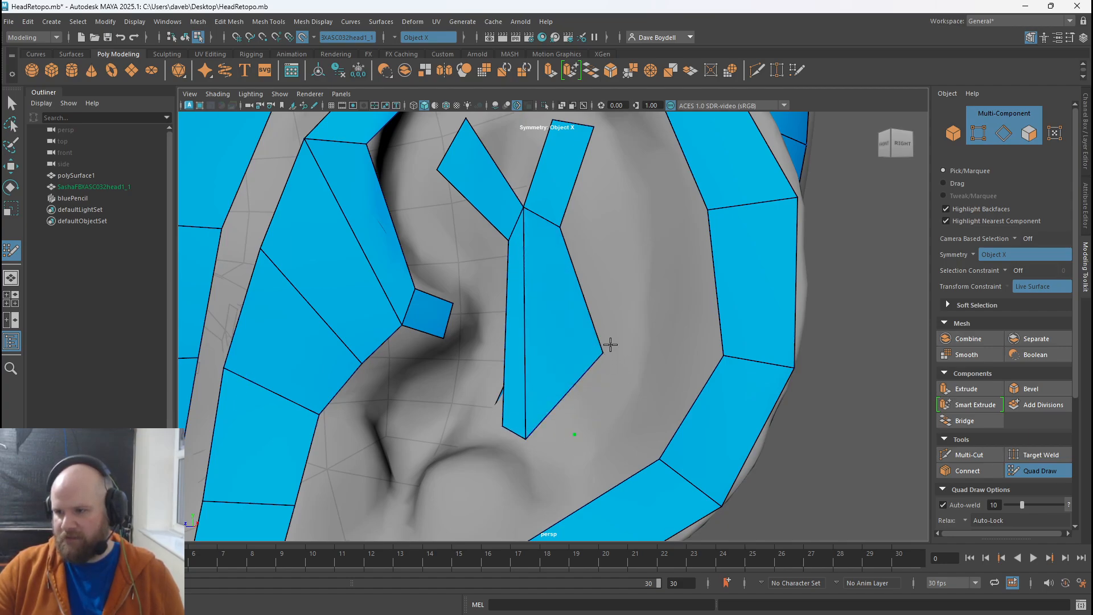
{"action": "left_click_drag", "start_coordinate": [603, 353], "coordinate": [551, 446]}
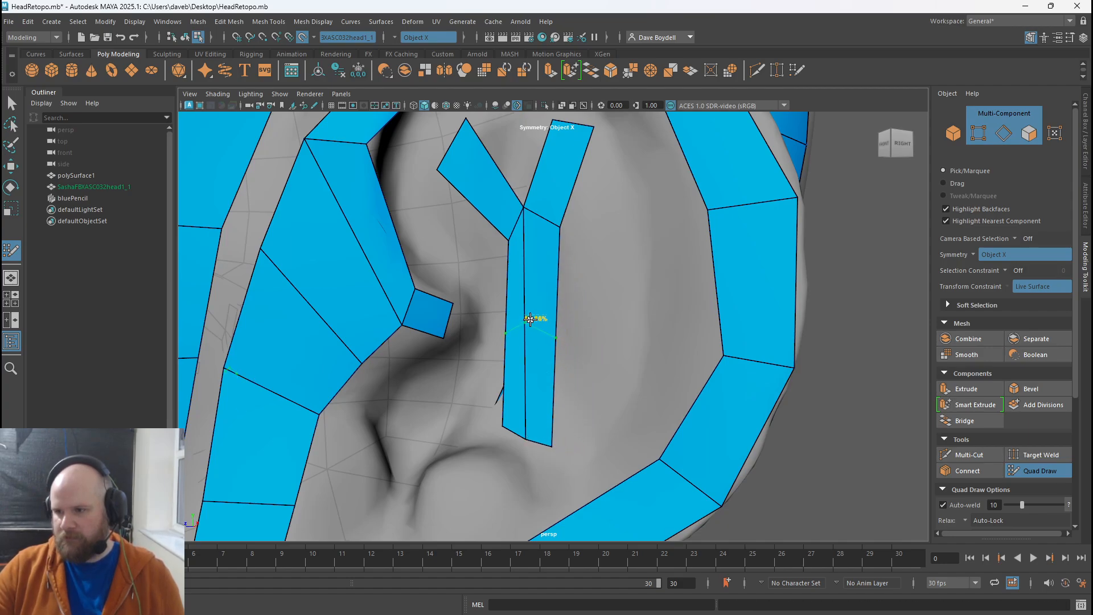
- Insert an edge loop across the stem, bow it rearward along the antihelix, and adjust the vertices of the two upper branches
{"action": "left_click", "coordinate": [530, 319], "text": "ctrl"}
{"action": "left_click_drag", "start_coordinate": [529, 319], "coordinate": [516, 219]}
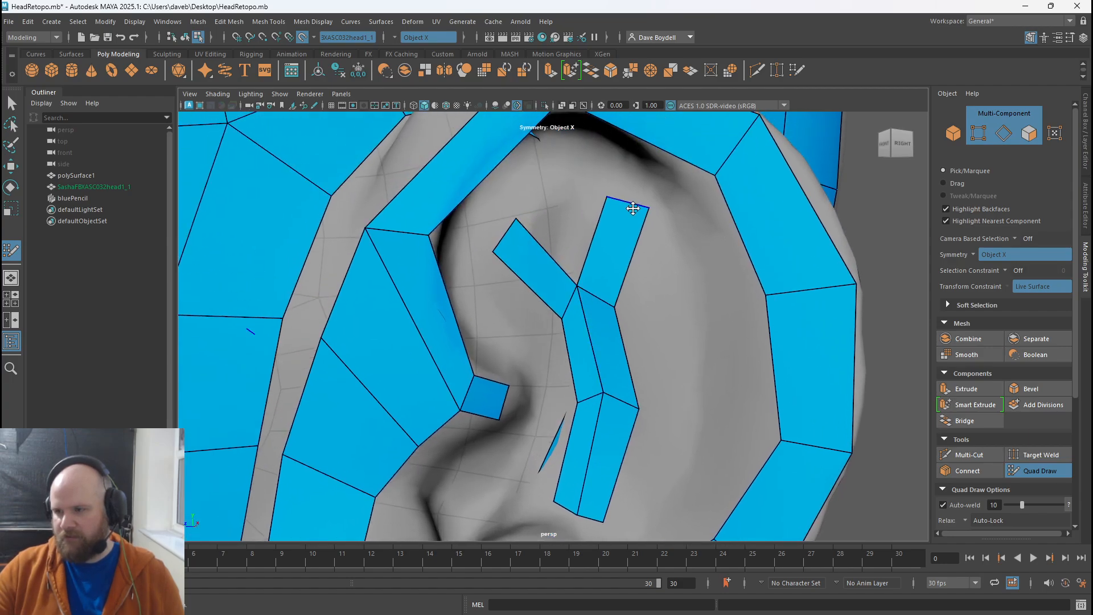
{"action": "left_click_drag", "start_coordinate": [641, 208], "coordinate": [648, 214]}
{"action": "middle_click_drag", "start_coordinate": [506, 232], "coordinate": [511, 295], "text": "alt"}
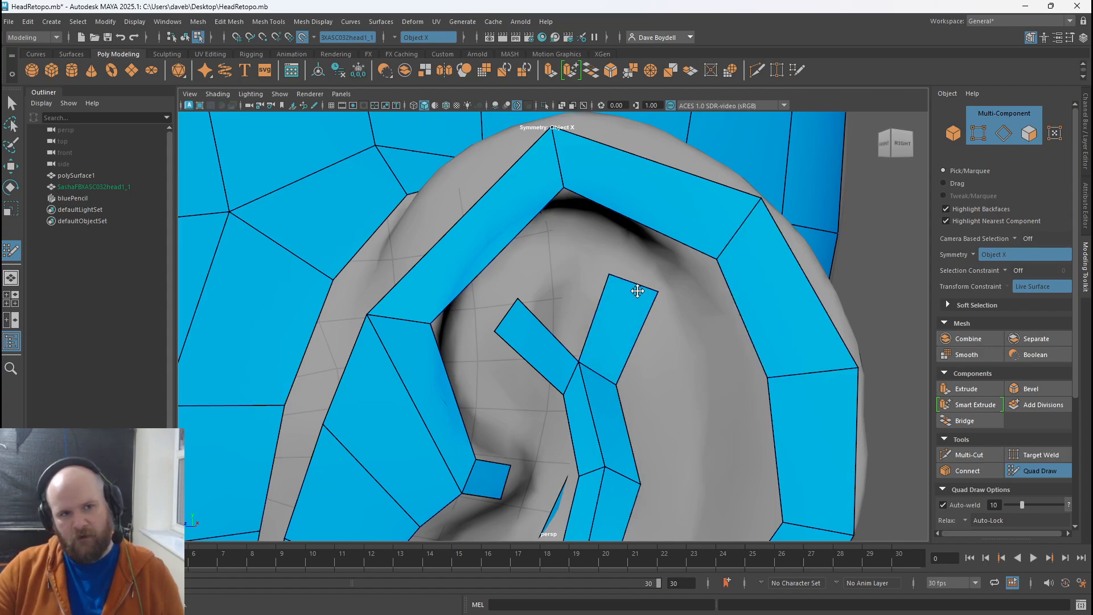
{"action": "mouse_move", "coordinate": [638, 288]}
{"action": "left_mouse_down"}
{"action": "mouse_move", "coordinate": [641, 298]}
{"action": "mouse_move", "coordinate": [631, 279]}
{"action": "left_mouse_up"}
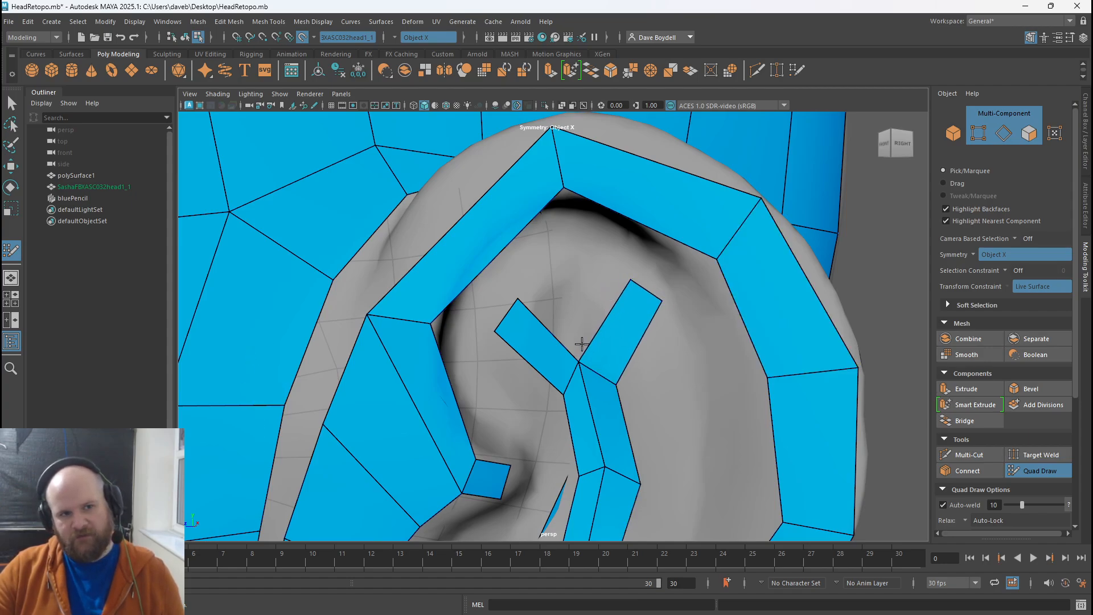
{"action": "left_click_drag", "start_coordinate": [519, 300], "coordinate": [523, 299]}
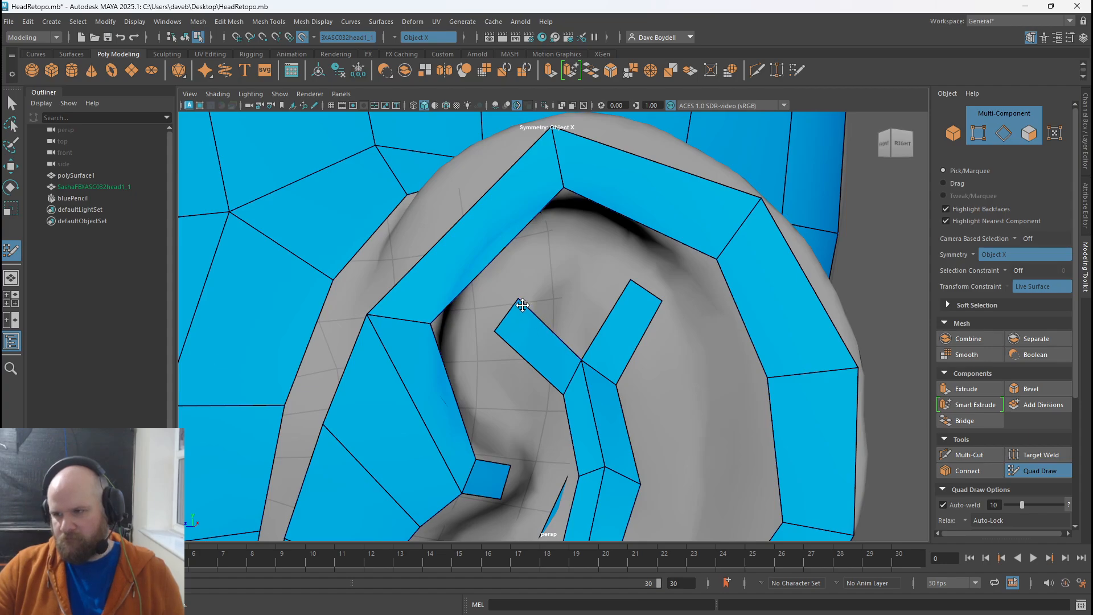
- Create a two-by-two patch of quads on the antitragus bump and undo the extra face
{"action": "middle_click_drag", "start_coordinate": [570, 307], "coordinate": [534, 159], "text": "alt"}
{"action": "middle_click_drag", "start_coordinate": [535, 251], "coordinate": [578, 298], "text": "alt"}
{"action": "left_click_drag", "start_coordinate": [686, 300], "coordinate": [677, 299], "text": "alt"}
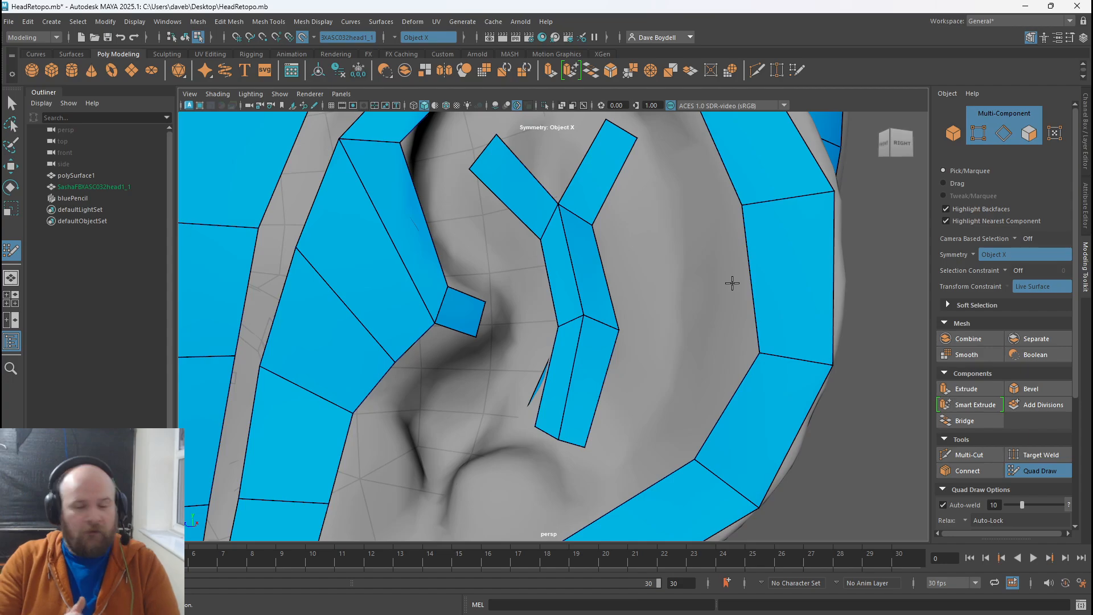
{"action": "left_click_drag", "start_coordinate": [423, 222], "coordinate": [453, 171], "text": "alt"}
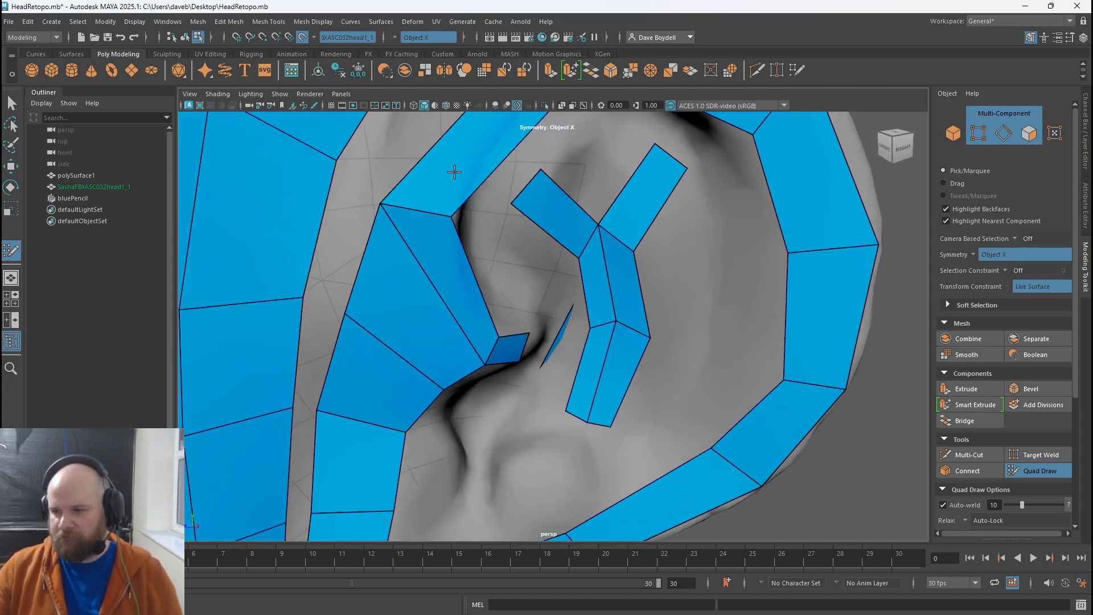
{"action": "middle_click_drag", "start_coordinate": [501, 341], "coordinate": [513, 170], "text": "alt"}
{"action": "scroll", "coordinate": [551, 273], "scroll_direction": "up", "scroll_amount": 2}
{"action": "scroll", "coordinate": [551, 273], "scroll_direction": "up", "scroll_amount": 1}
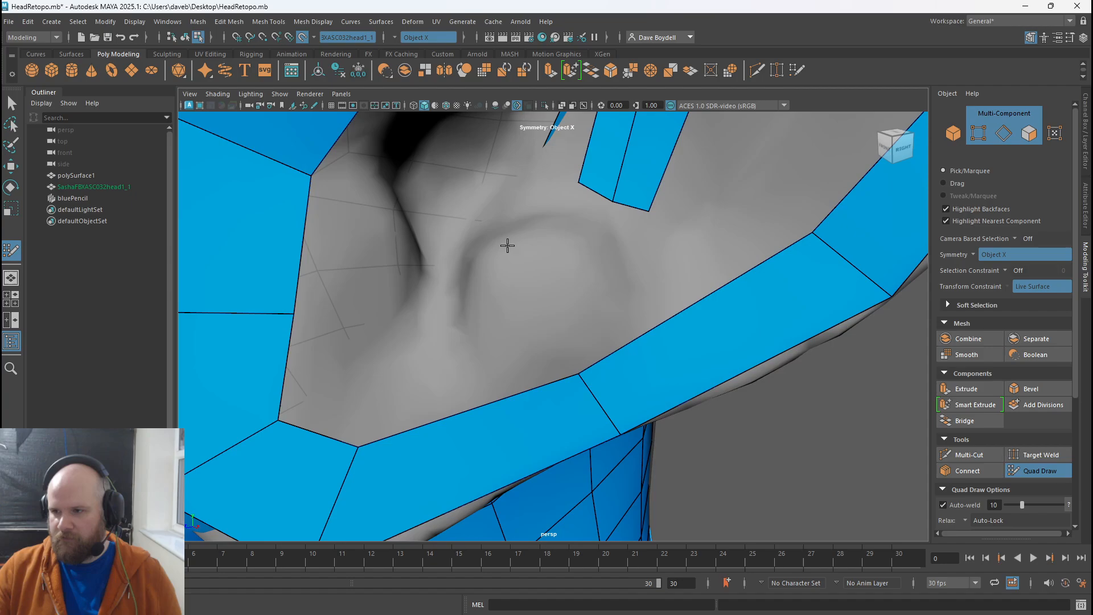
{"action": "left_click", "coordinate": [498, 247]}
{"action": "left_click", "coordinate": [523, 247]}
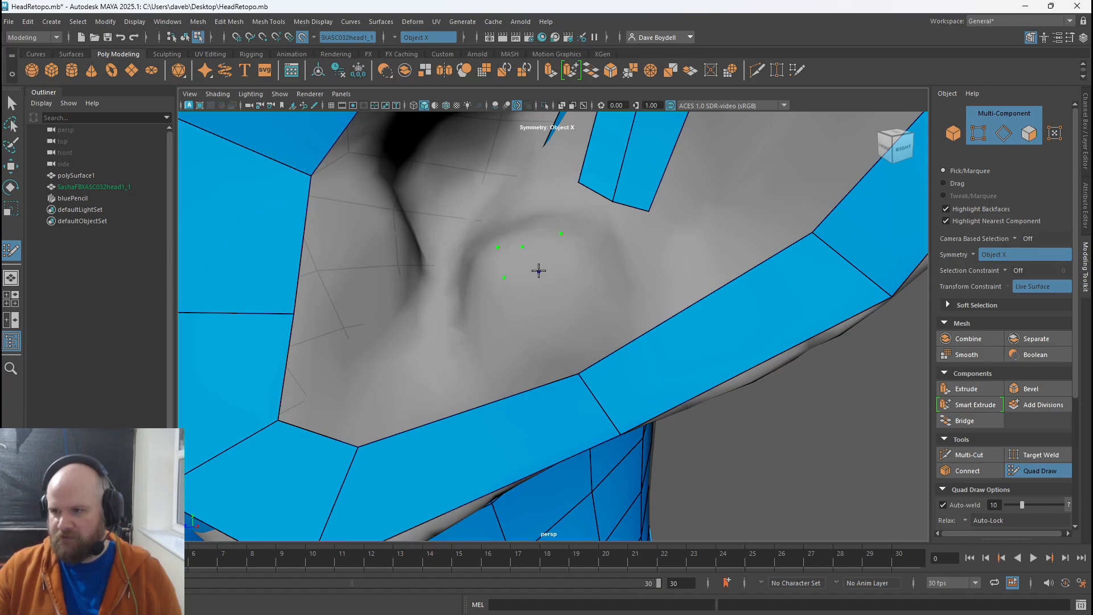
{"action": "left_click", "coordinate": [519, 302]}
{"action": "left_click", "coordinate": [526, 285], "text": "shift"}
{"action": "left_click", "coordinate": [520, 260], "text": "shift"}
{"action": "left_click", "coordinate": [549, 254], "text": "shift"}
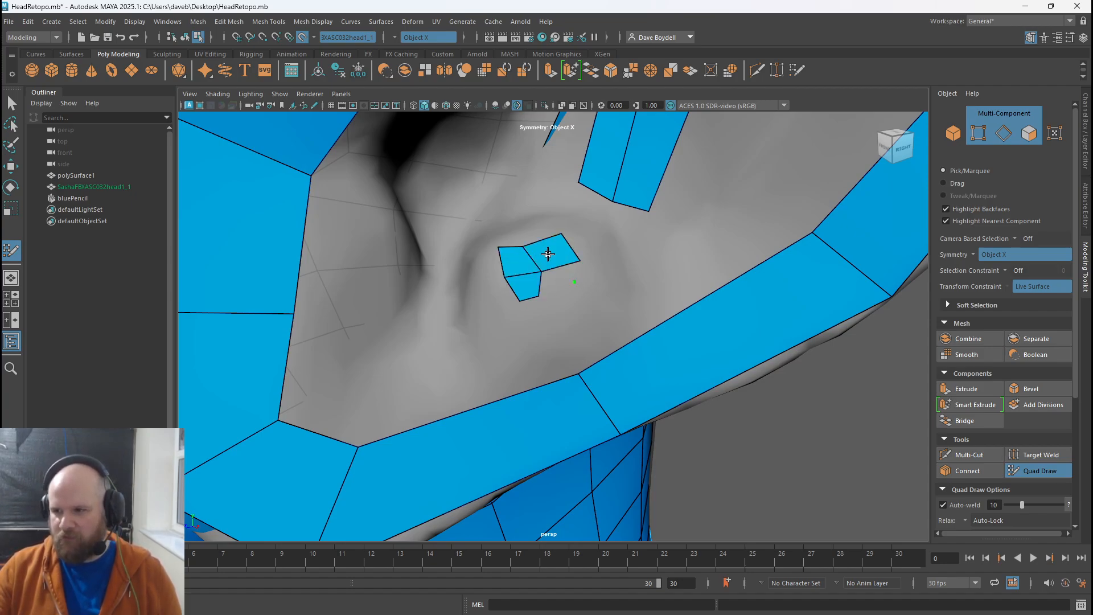
{"action": "left_click", "coordinate": [553, 277], "text": "shift"}
{"action": "left_click", "coordinate": [546, 294], "text": "shift"}
{"action": "key", "text": "ctrl+z"}
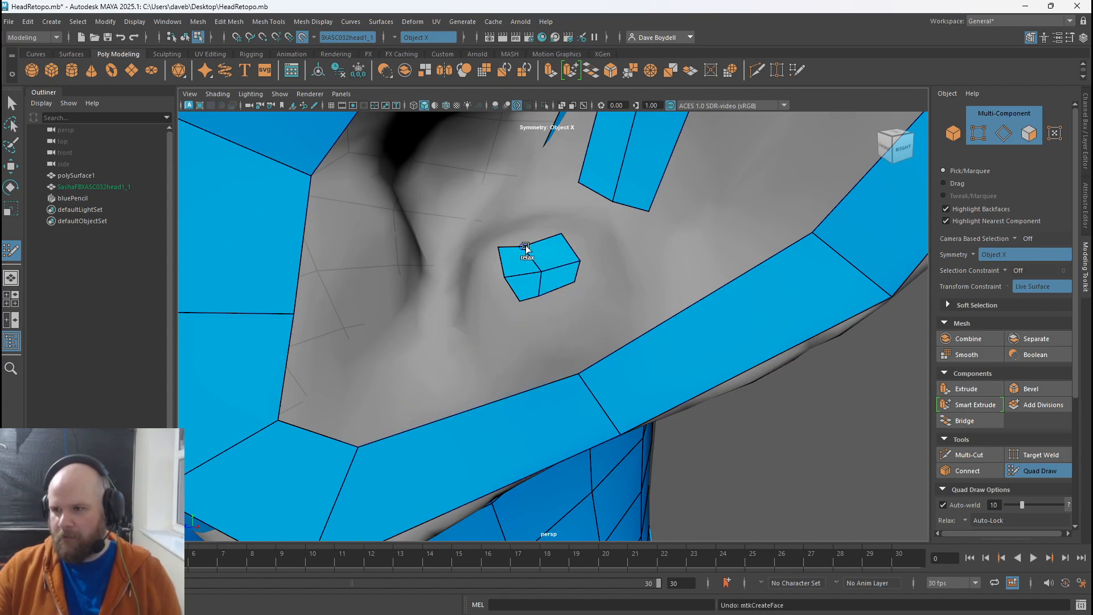
- Move the lower front corner of the antitragus patch slightly forward over the bump
{"action": "mouse_move", "coordinate": [523, 251]}
{"action": "left_mouse_down", "text": "alt"}
{"action": "mouse_move", "coordinate": [550, 230]}
{"action": "mouse_move", "coordinate": [481, 195]}
{"action": "mouse_move", "coordinate": [549, 281]}
{"action": "left_mouse_up", "text": "alt"}
{"action": "left_click_drag", "start_coordinate": [486, 307], "coordinate": [476, 311]}
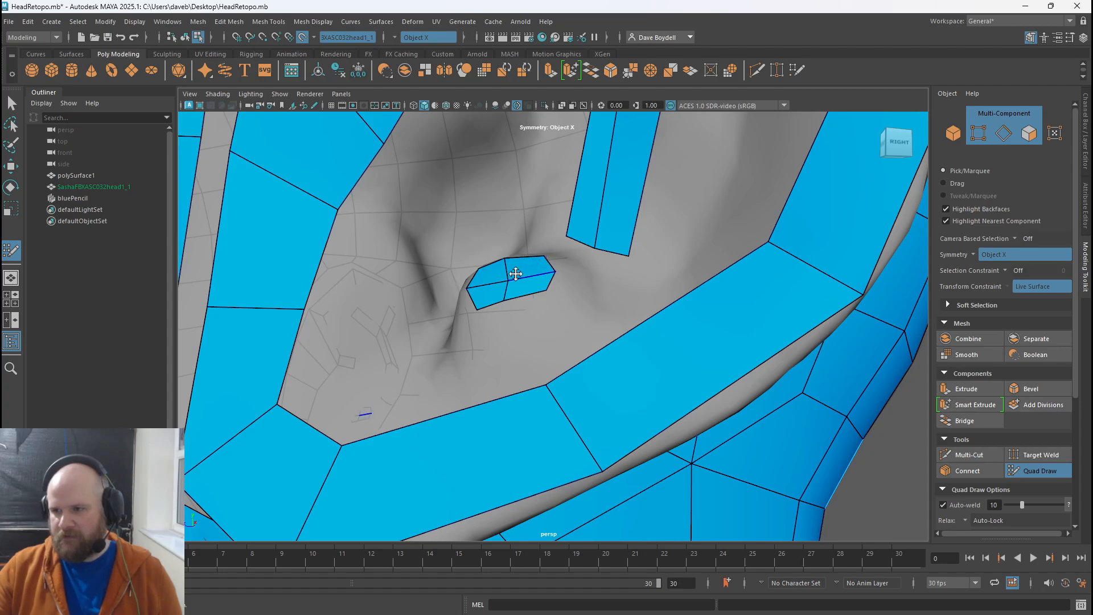
{"action": "left_click_drag", "start_coordinate": [515, 274], "coordinate": [675, 342], "text": "alt"}
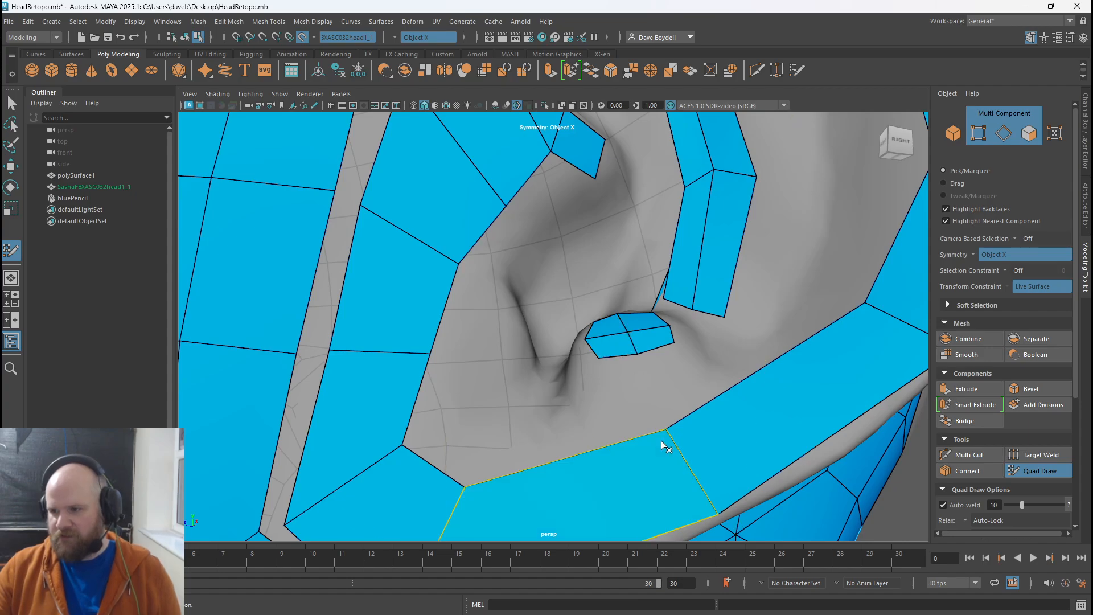
- Fill the gap between the antihelix stem and the rear rim with quads and insert an edge loop down through them
{"action": "left_click_drag", "start_coordinate": [606, 261], "coordinate": [603, 293], "text": "alt"}
{"action": "middle_click_drag", "start_coordinate": [603, 292], "coordinate": [350, 282], "text": "alt"}
{"action": "left_click_drag", "start_coordinate": [351, 281], "coordinate": [549, 322], "text": "alt"}
{"action": "left_click", "coordinate": [549, 331], "text": "shift"}
{"action": "left_click", "coordinate": [576, 209], "text": "shift"}
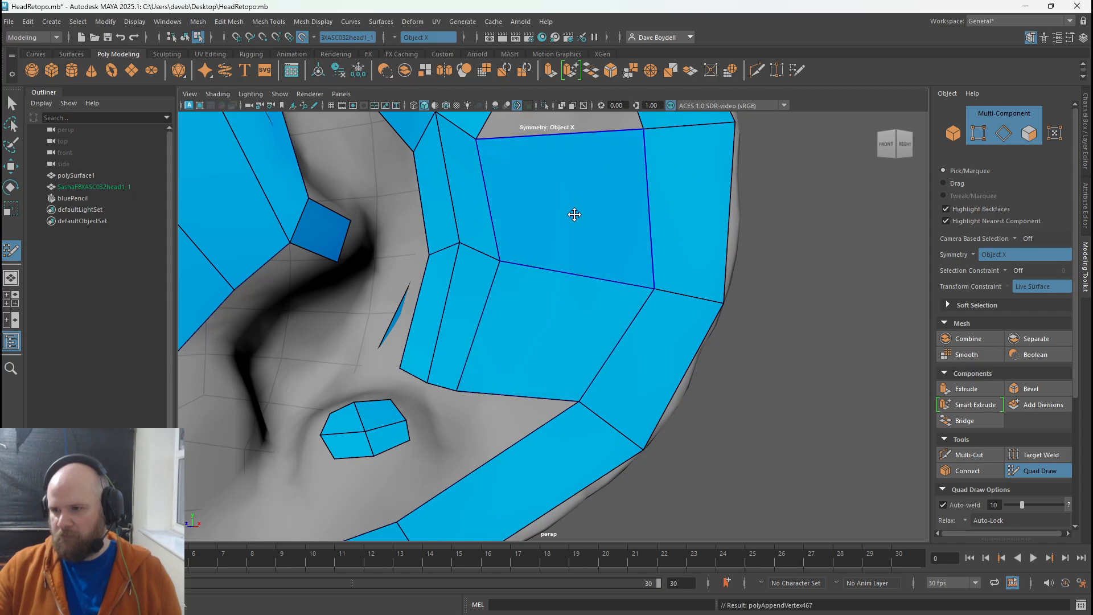
{"action": "middle_click_drag", "start_coordinate": [575, 214], "coordinate": [590, 283], "text": "alt"}
{"action": "left_click_drag", "start_coordinate": [561, 302], "coordinate": [535, 275], "text": "alt"}
{"action": "middle_click_drag", "start_coordinate": [535, 275], "coordinate": [565, 352], "text": "alt"}
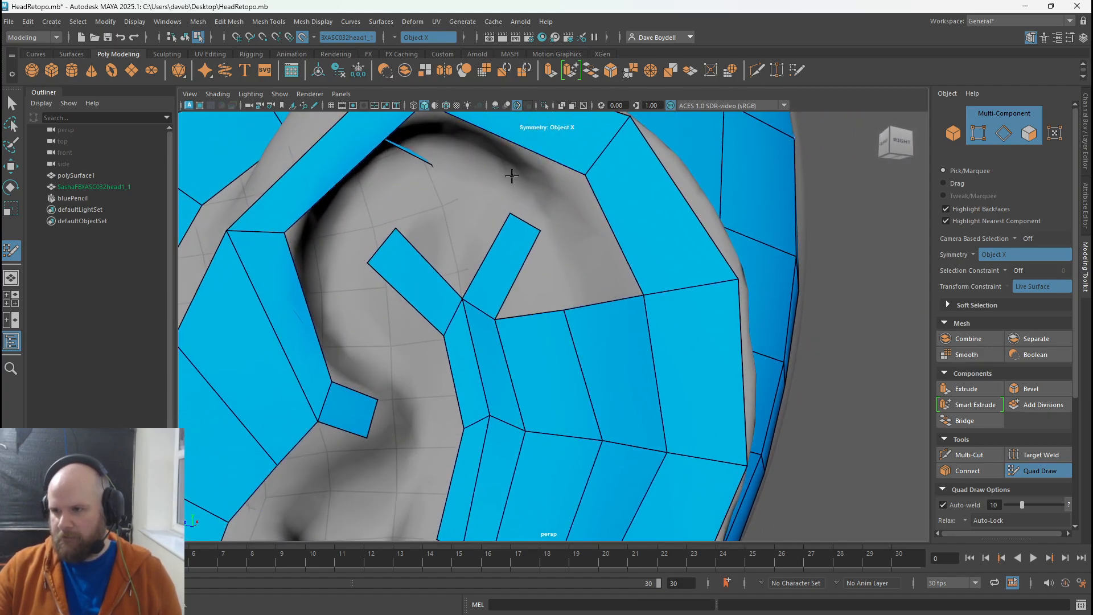
- Bridge the short crus strip from the front rim across to the front edge of the antihelix stem with quads
{"action": "middle_click_drag", "start_coordinate": [528, 148], "coordinate": [522, 208], "text": "alt"}
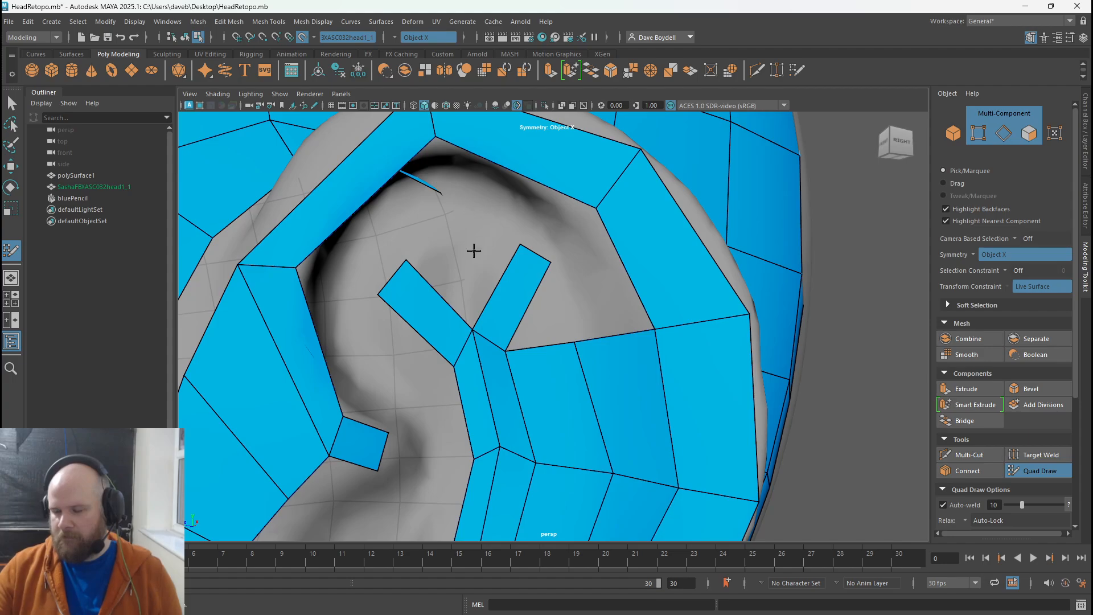
{"action": "left_click_drag", "start_coordinate": [474, 250], "coordinate": [475, 256], "text": "alt"}
{"action": "middle_click_drag", "start_coordinate": [460, 371], "coordinate": [488, 322], "text": "alt"}
{"action": "left_click_drag", "start_coordinate": [488, 322], "coordinate": [458, 324], "text": "alt"}
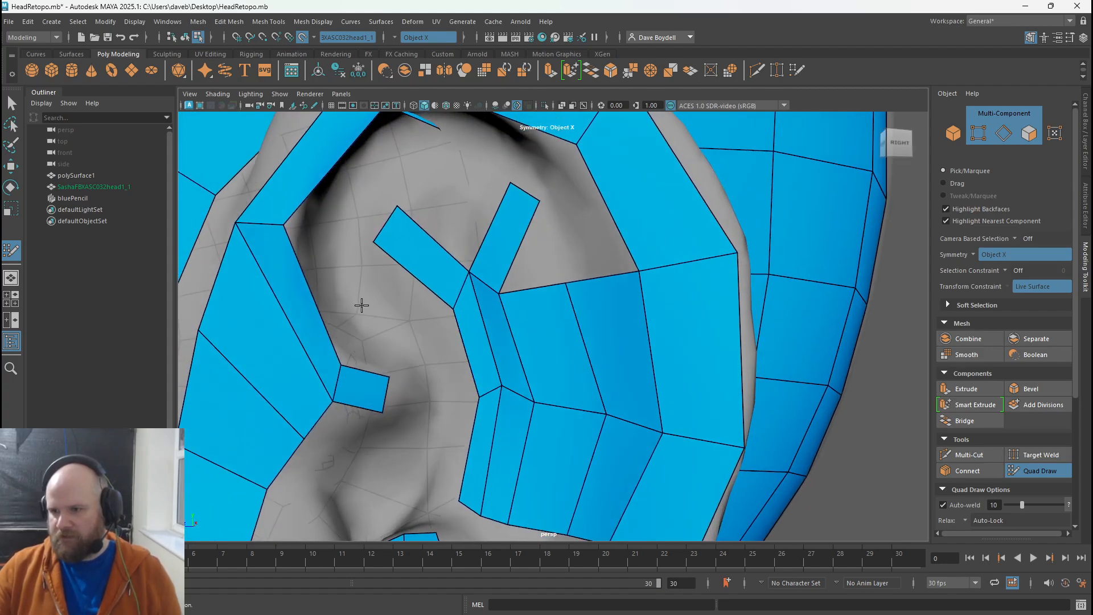
{"action": "mouse_move", "coordinate": [451, 366]}
{"action": "left_mouse_down", "text": "alt"}
{"action": "mouse_move", "coordinate": [463, 356]}
{"action": "mouse_move", "coordinate": [457, 362]}
{"action": "left_mouse_up", "text": "alt"}
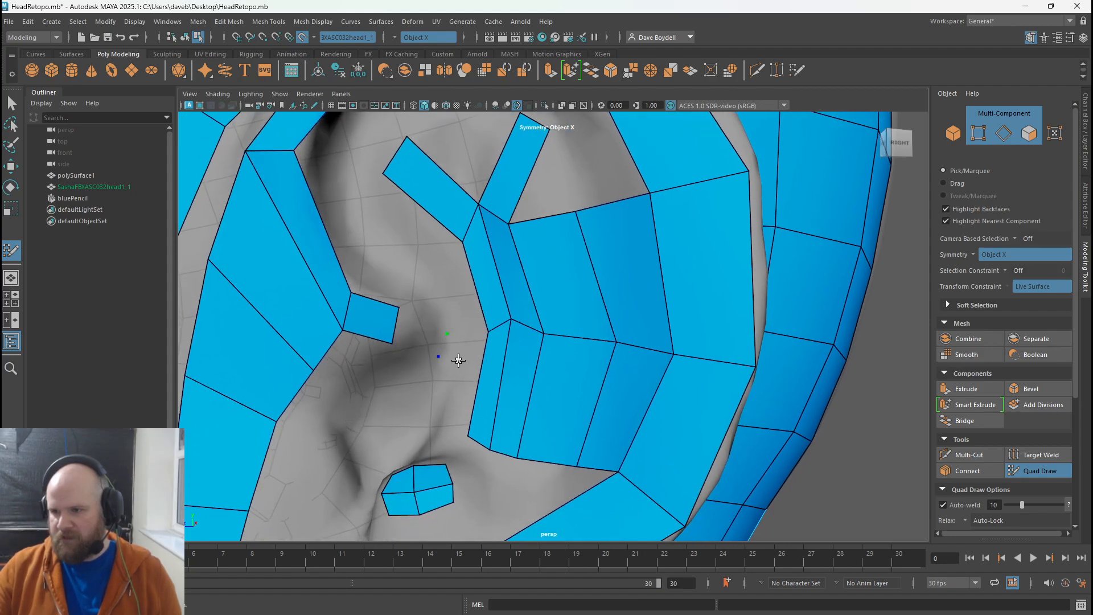
{"action": "left_click", "coordinate": [458, 360], "text": "shift"}
{"action": "left_click", "coordinate": [418, 323], "text": "shift"}
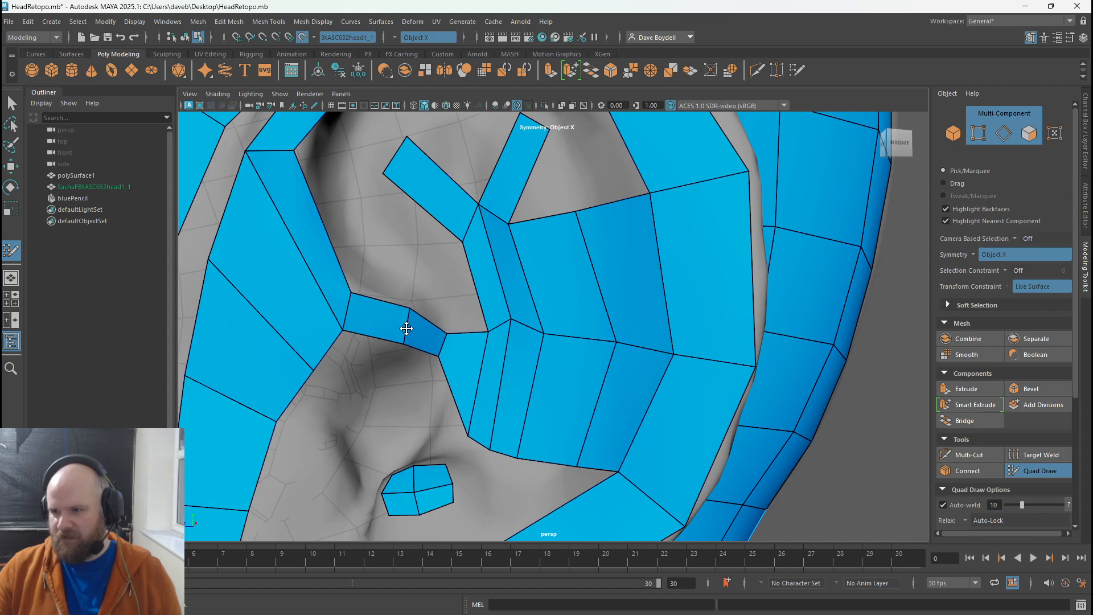
- Add a quad above the bridge along the front of the antihelix stem and insert an edge loop across the bridge
{"action": "left_click_drag", "start_coordinate": [406, 328], "coordinate": [455, 354], "text": "alt"}
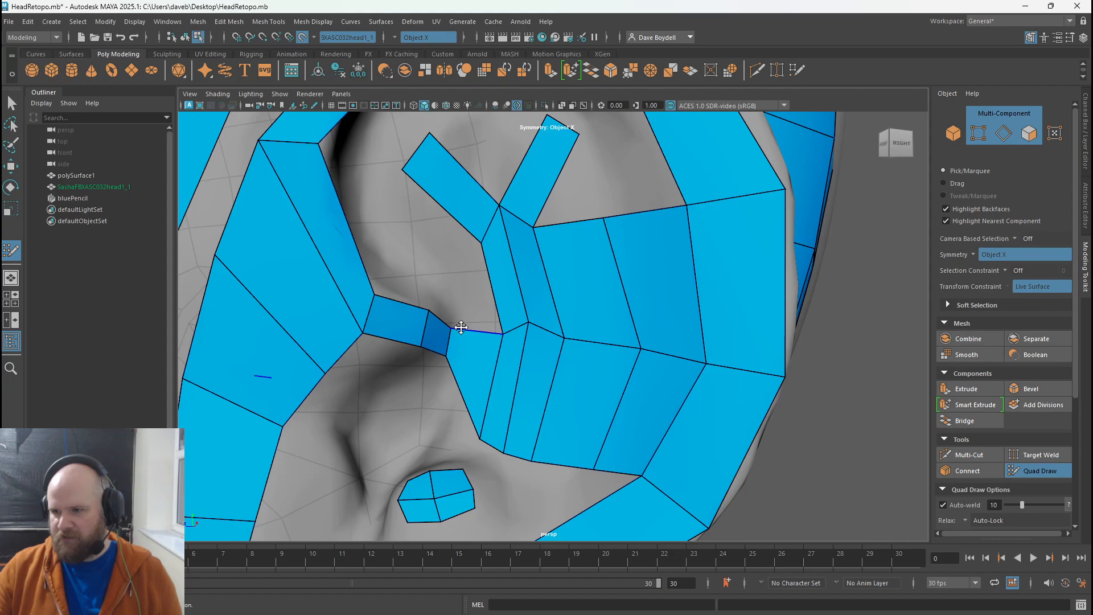
{"action": "mouse_move", "coordinate": [468, 329]}
{"action": "left_mouse_down"}
{"action": "mouse_move", "coordinate": [439, 253]}
{"action": "mouse_move", "coordinate": [452, 246]}
{"action": "mouse_move", "coordinate": [440, 259]}
{"action": "mouse_move", "coordinate": [441, 289]}
{"action": "mouse_move", "coordinate": [378, 313]}
{"action": "mouse_move", "coordinate": [685, 385]}
{"action": "mouse_move", "coordinate": [690, 429]}
{"action": "mouse_move", "coordinate": [719, 296]}
{"action": "mouse_move", "coordinate": [761, 302]}
{"action": "mouse_move", "coordinate": [690, 353]}
{"action": "mouse_move", "coordinate": [585, 317]}
{"action": "left_mouse_up"}
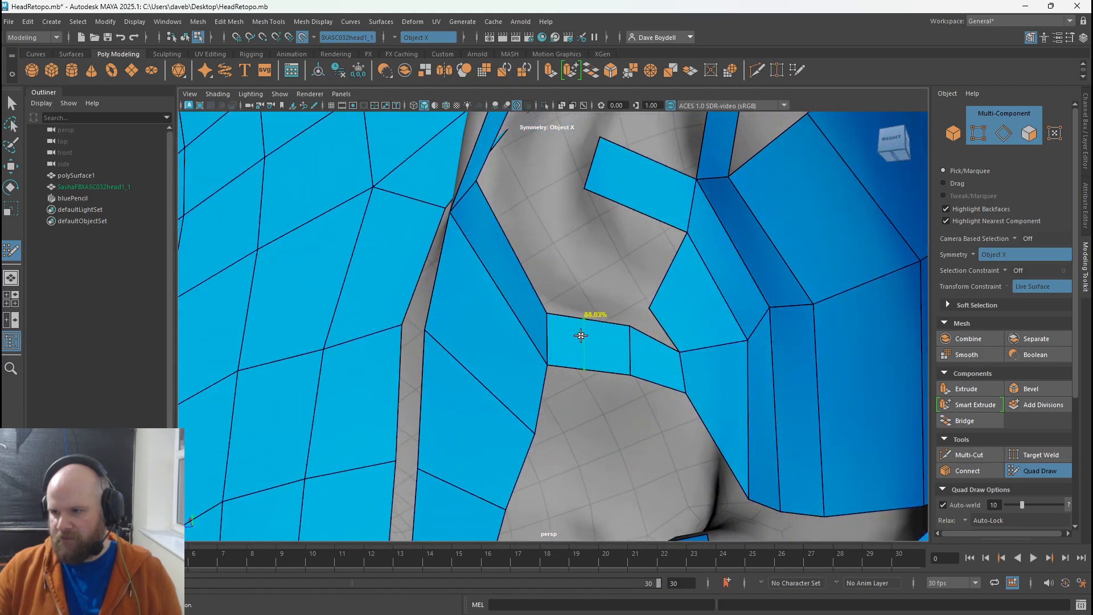
{"action": "left_click_drag", "start_coordinate": [634, 349], "coordinate": [415, 289], "text": "alt"}
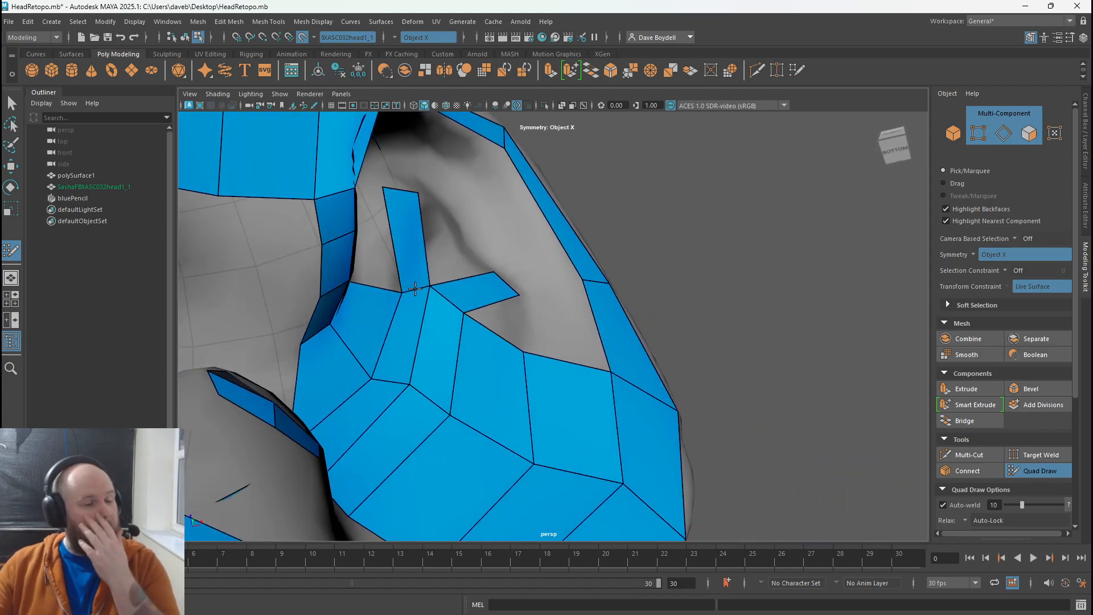
- Extend the faces in front of the antihelix with a quad along the underside of the front upper branch
{"action": "left_click_drag", "start_coordinate": [414, 290], "coordinate": [433, 322], "text": "alt"}
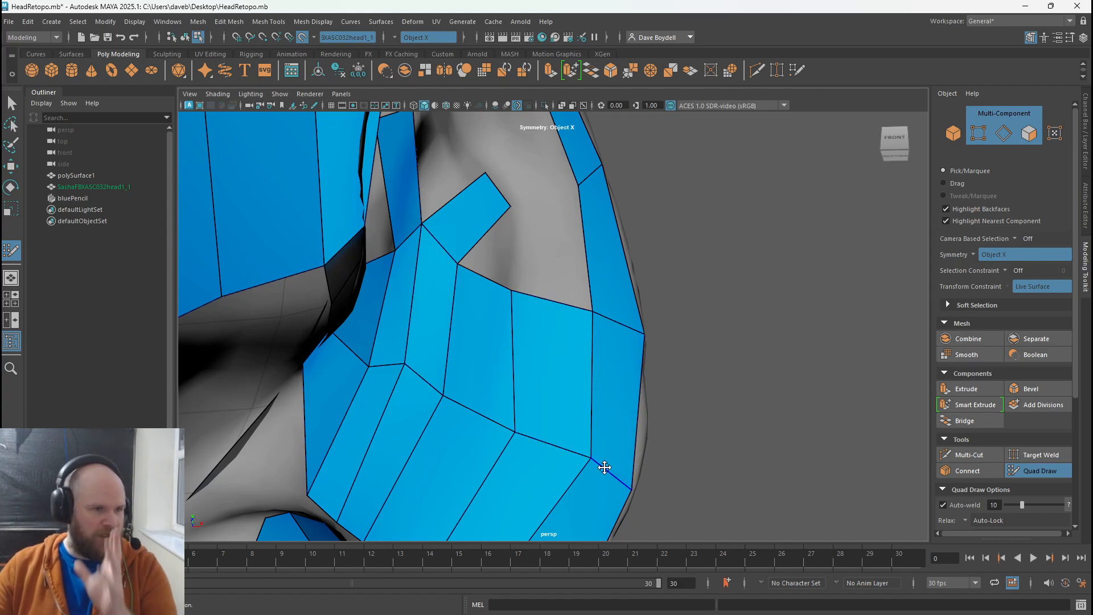
{"action": "left_click_drag", "start_coordinate": [604, 467], "coordinate": [240, 255], "text": "alt"}
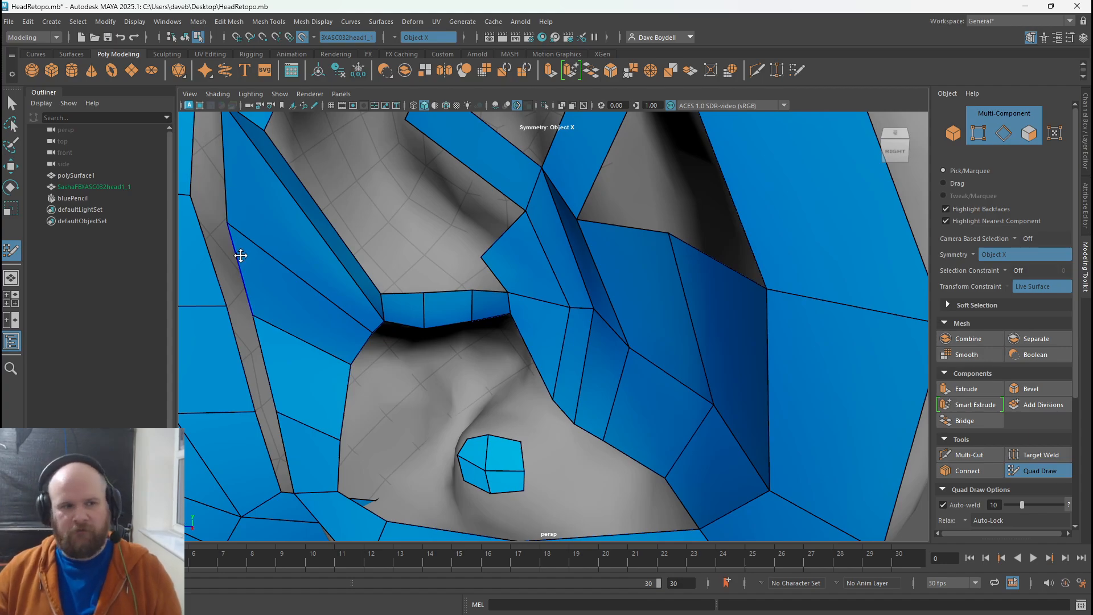
{"action": "mouse_move", "coordinate": [547, 361]}
{"action": "left_mouse_down", "text": "alt"}
{"action": "mouse_move", "coordinate": [571, 317]}
{"action": "mouse_move", "coordinate": [529, 315]}
{"action": "left_mouse_up", "text": "alt"}
{"action": "scroll", "coordinate": [529, 315], "scroll_direction": "up", "scroll_amount": 3}
{"action": "mouse_move", "coordinate": [495, 404]}
{"action": "left_mouse_down"}
{"action": "mouse_move", "coordinate": [327, 297]}
{"action": "mouse_move", "coordinate": [344, 284]}
{"action": "mouse_move", "coordinate": [333, 305]}
{"action": "mouse_move", "coordinate": [377, 280]}
{"action": "mouse_move", "coordinate": [437, 227]}
{"action": "mouse_move", "coordinate": [430, 290]}
{"action": "mouse_move", "coordinate": [398, 234]}
{"action": "left_mouse_up"}
{"action": "right_click_drag", "start_coordinate": [397, 234], "coordinate": [658, 322], "text": "alt"}
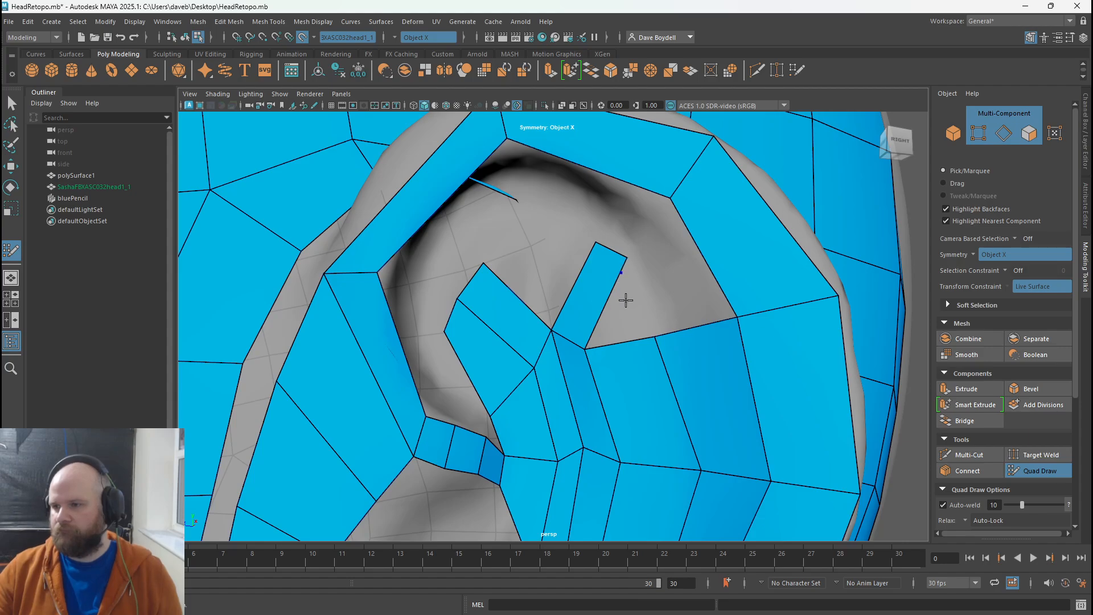
- Fill a quad between the rear upper branch and the rear rim, and adjust the end vertices of both branches
{"action": "left_click_drag", "start_coordinate": [626, 257], "coordinate": [618, 277]}
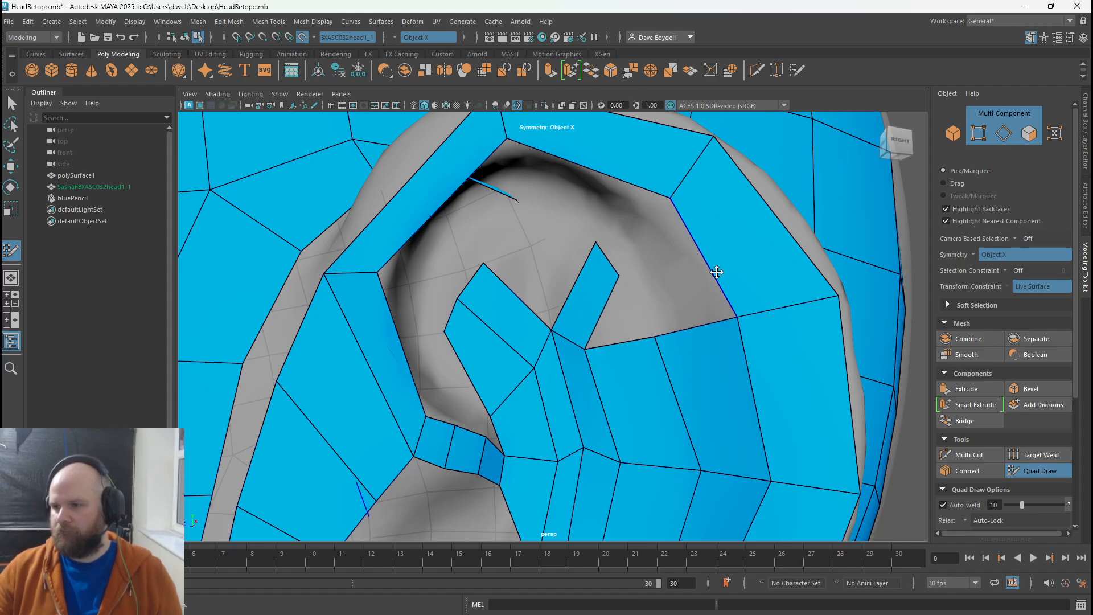
{"action": "left_click", "coordinate": [689, 269], "text": "shift"}
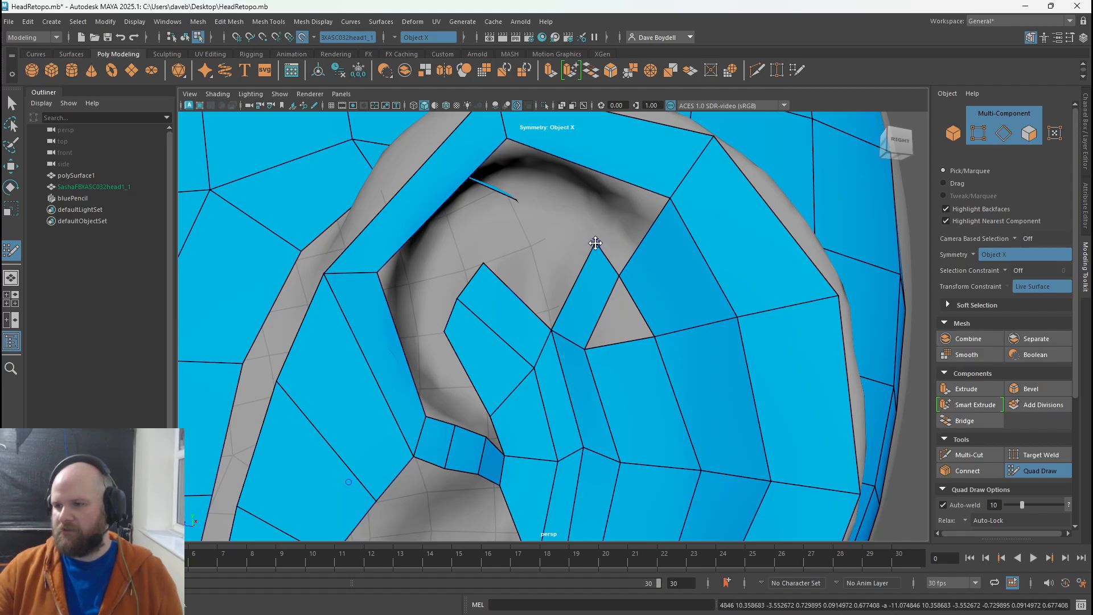
{"action": "left_click_drag", "start_coordinate": [596, 243], "coordinate": [589, 254]}
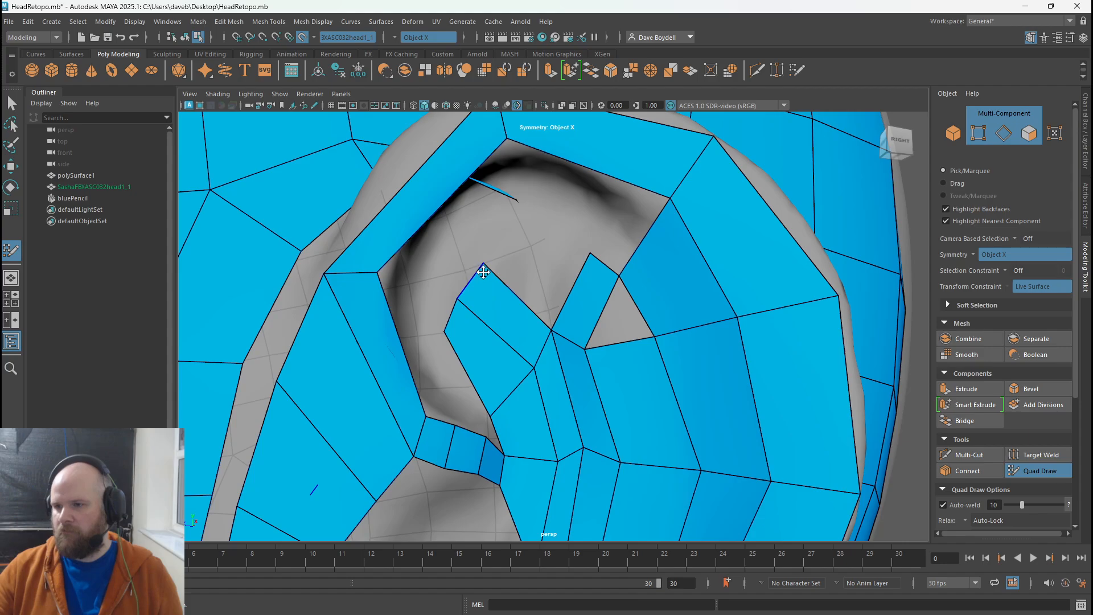
{"action": "left_click_drag", "start_coordinate": [483, 272], "coordinate": [487, 275]}
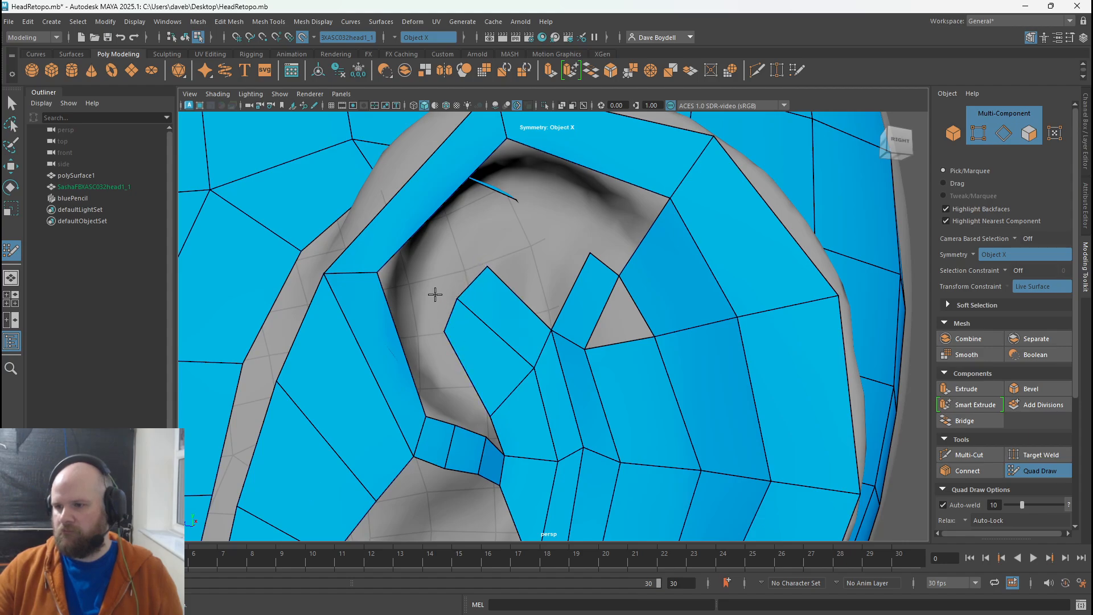
- Connect the rear edges of the antitragus patch to the lower end of the antihelix with two quads
{"action": "right_click_drag", "start_coordinate": [626, 466], "coordinate": [603, 366], "text": "alt"}
{"action": "middle_click_drag", "start_coordinate": [602, 366], "coordinate": [588, 239], "text": "alt"}
{"action": "right_click_drag", "start_coordinate": [588, 239], "coordinate": [654, 347], "text": "alt"}
{"action": "middle_click_drag", "start_coordinate": [613, 387], "coordinate": [611, 356], "text": "alt"}
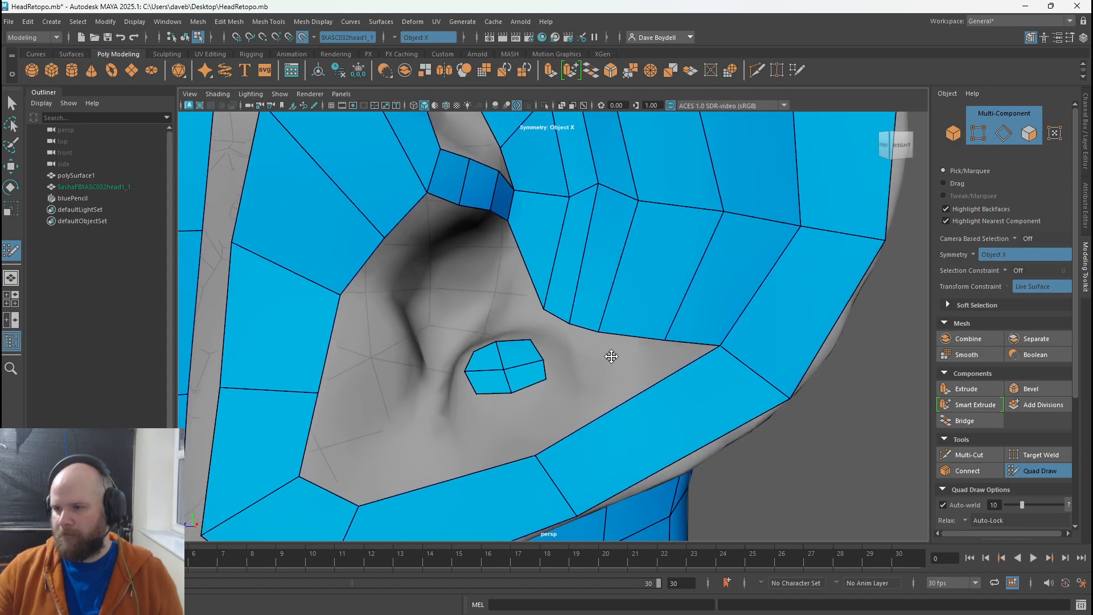
{"action": "right_click_drag", "start_coordinate": [611, 357], "coordinate": [642, 455], "text": "alt"}
{"action": "left_click_drag", "start_coordinate": [642, 456], "coordinate": [629, 482], "text": "alt"}
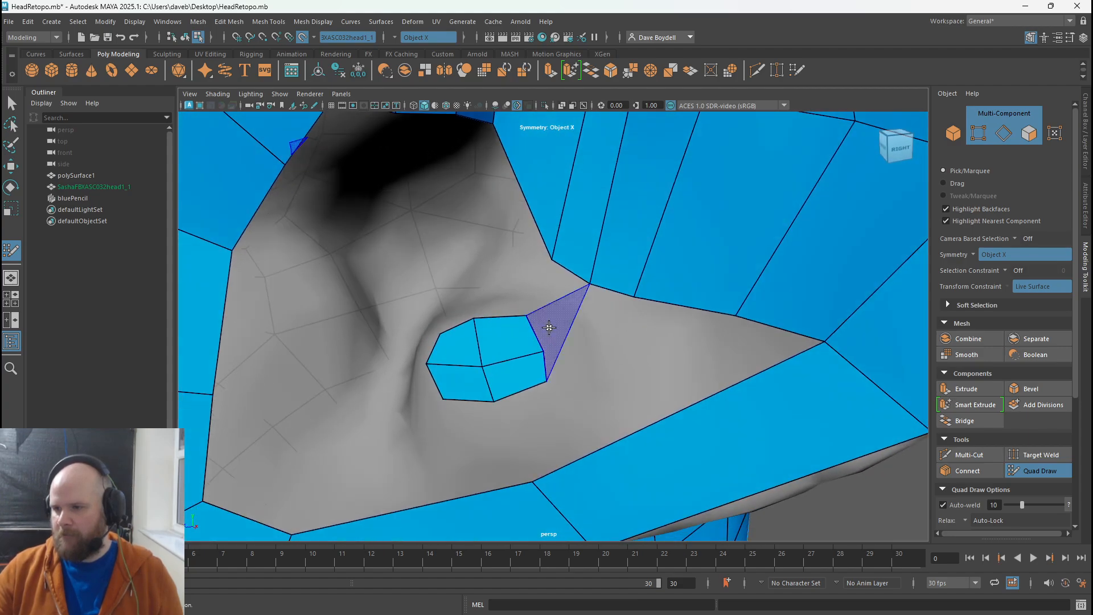
{"action": "left_click", "coordinate": [549, 327], "text": "shift"}
{"action": "left_click", "coordinate": [567, 336], "text": "shift"}
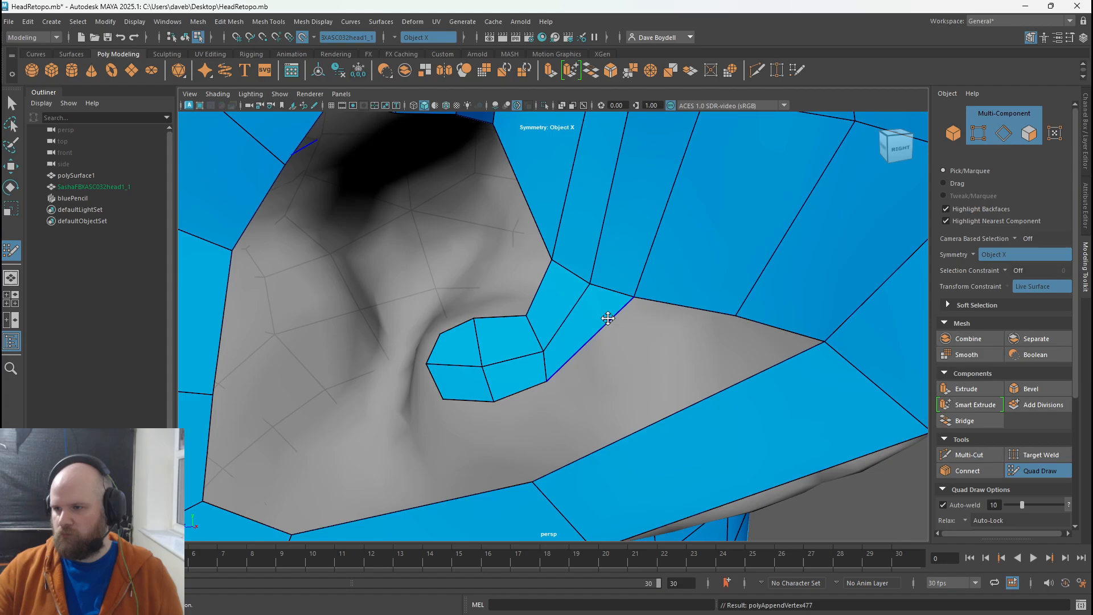
- Place a point below the antitragus patch's rear corner and fill the gap to the lower rear rim with two quads
{"action": "mouse_move", "coordinate": [634, 296]}
{"action": "left_mouse_down", "text": "shift"}
{"action": "mouse_move", "coordinate": [622, 305]}
{"action": "mouse_move", "coordinate": [581, 275]}
{"action": "mouse_move", "coordinate": [597, 294]}
{"action": "mouse_move", "coordinate": [571, 342]}
{"action": "mouse_move", "coordinate": [530, 356]}
{"action": "mouse_move", "coordinate": [473, 337]}
{"action": "left_mouse_up", "text": "shift"}
{"action": "scroll", "coordinate": [595, 296], "scroll_direction": "down", "scroll_amount": 5}
{"action": "scroll", "coordinate": [598, 294], "scroll_direction": "up", "scroll_amount": 4}
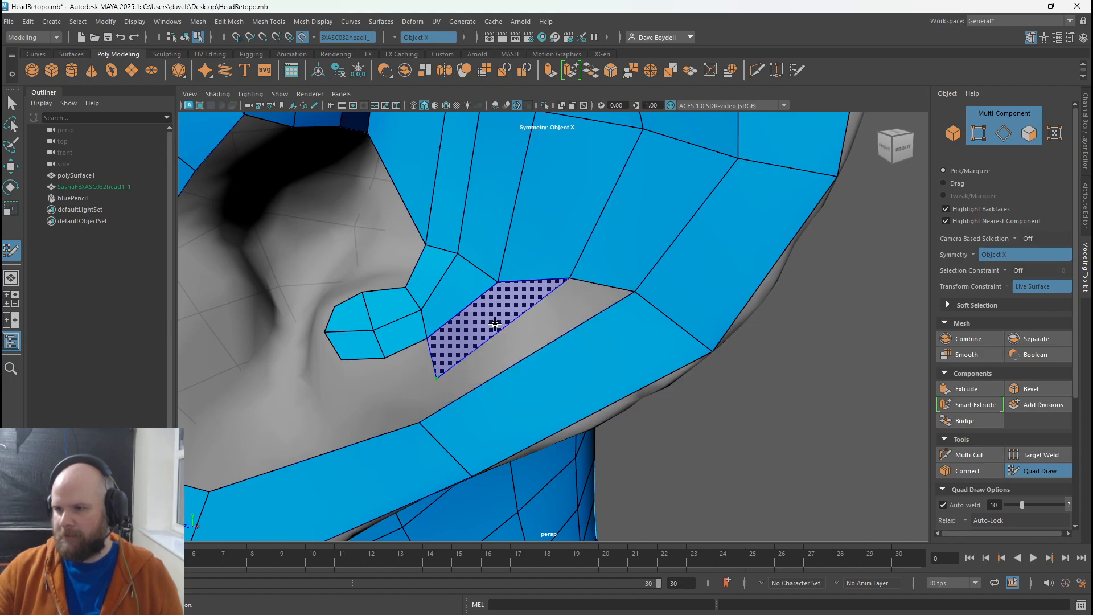
{"action": "left_click", "coordinate": [515, 341], "text": "shift"}
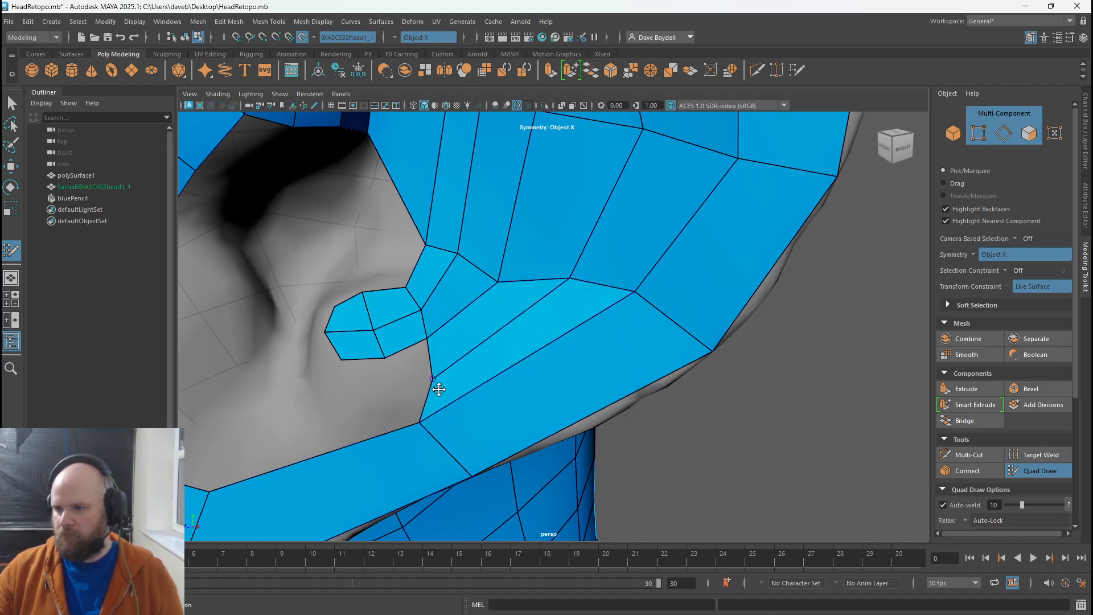
- Examine the ear's topology around the antitragus, the crus bridge and the still open concha
{"action": "middle_click_drag", "start_coordinate": [435, 419], "coordinate": [553, 384], "text": "alt"}
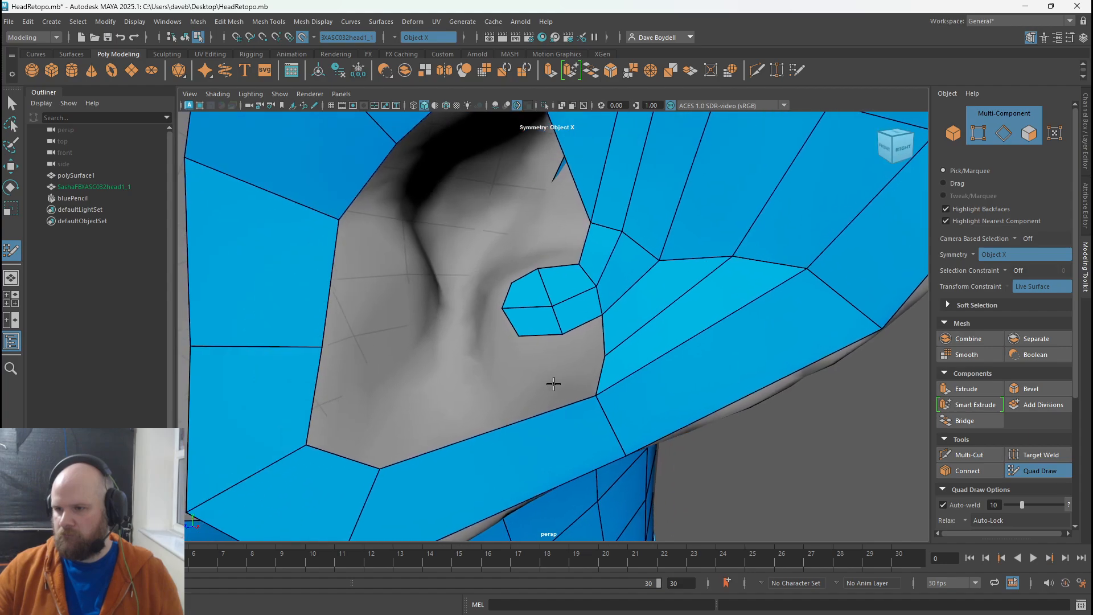
{"action": "left_click_drag", "start_coordinate": [553, 384], "coordinate": [552, 364], "text": "alt"}
{"action": "key", "text": "Tab"}
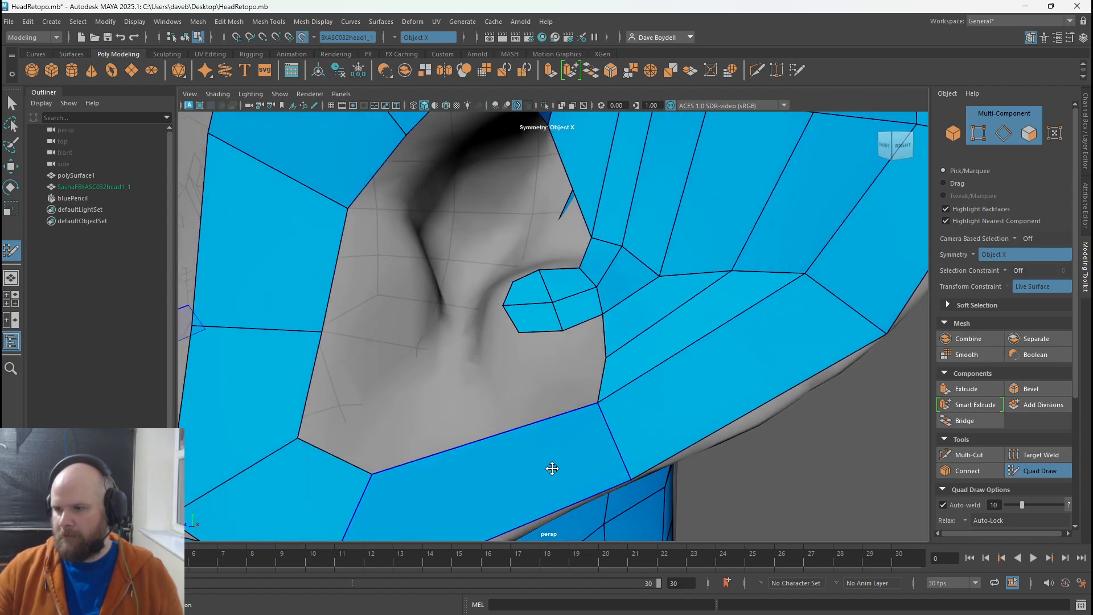
{"action": "scroll", "coordinate": [552, 468], "scroll_direction": "down", "scroll_amount": 5}
{"action": "mouse_move", "coordinate": [642, 391]}
{"action": "left_mouse_down", "text": "alt"}
{"action": "mouse_move", "coordinate": [640, 335]}
{"action": "mouse_move", "coordinate": [618, 343]}
{"action": "mouse_move", "coordinate": [632, 390]}
{"action": "left_mouse_up", "text": "alt"}
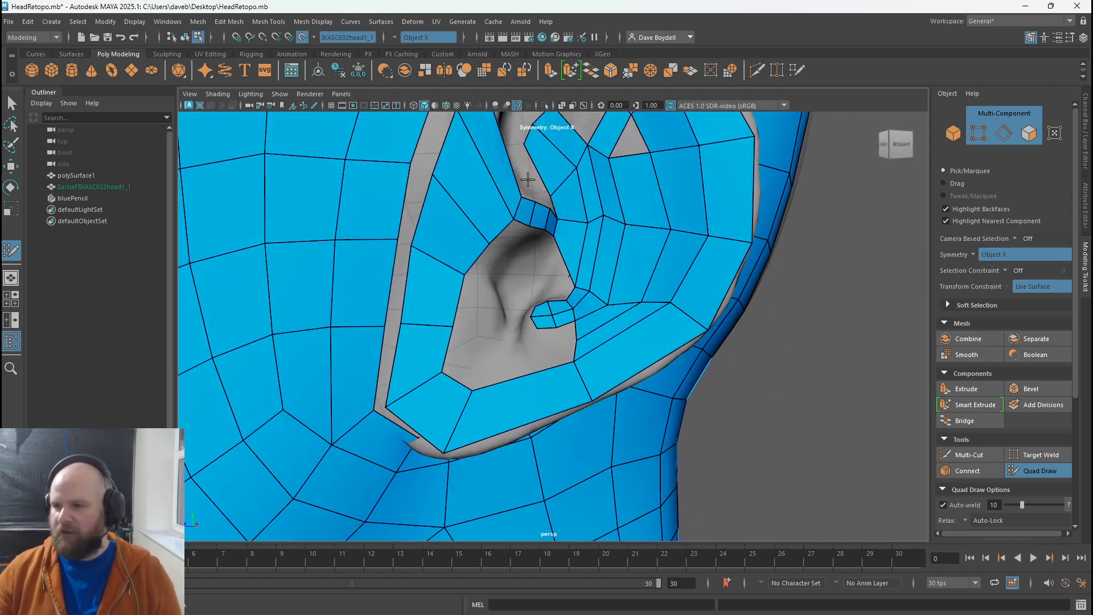
{"action": "middle_click_drag", "start_coordinate": [530, 180], "coordinate": [484, 278], "text": "alt"}
{"action": "right_click_drag", "start_coordinate": [676, 227], "coordinate": [673, 319], "text": "alt"}
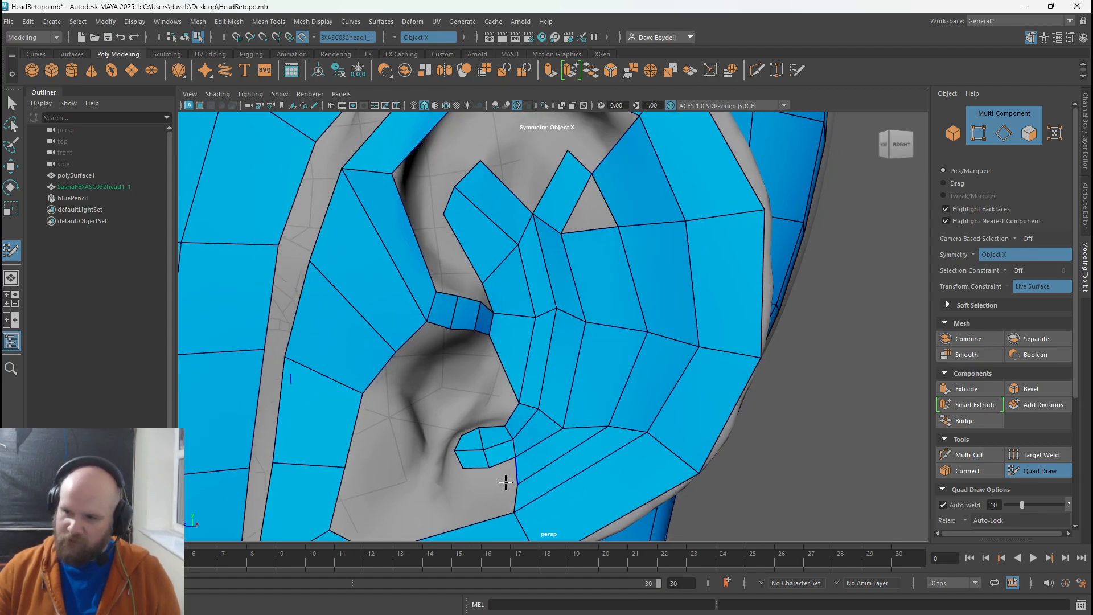
{"action": "middle_click_drag", "start_coordinate": [398, 446], "coordinate": [404, 388], "text": "alt"}
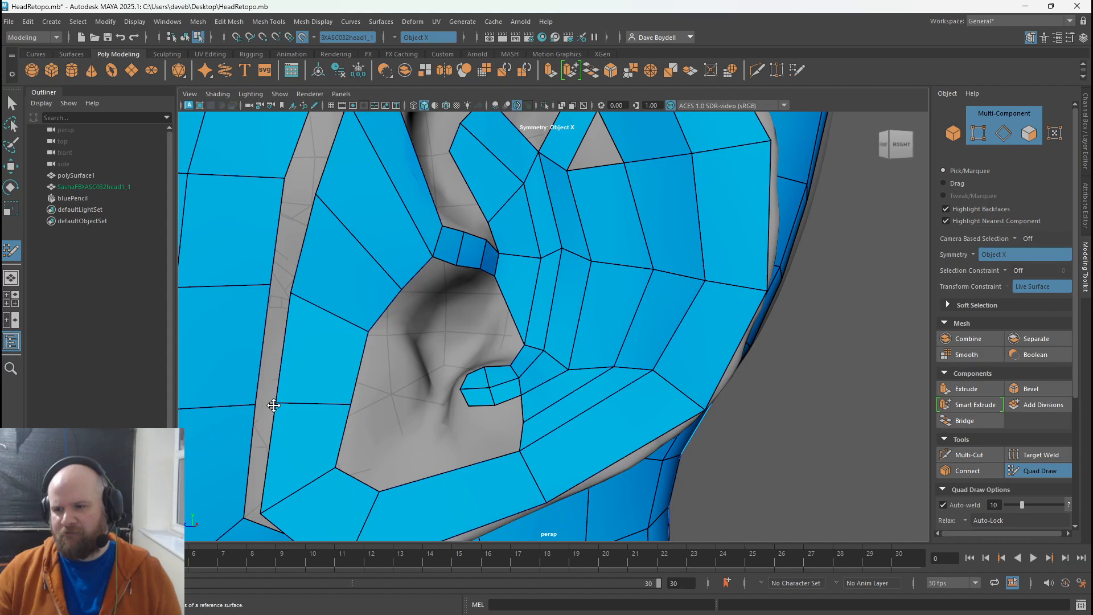
- Extrude the middle lower edge of the crus bridge down into the concha as a long strip toward the ear canal
{"action": "left_click_drag", "start_coordinate": [373, 368], "coordinate": [414, 280], "text": "alt"}
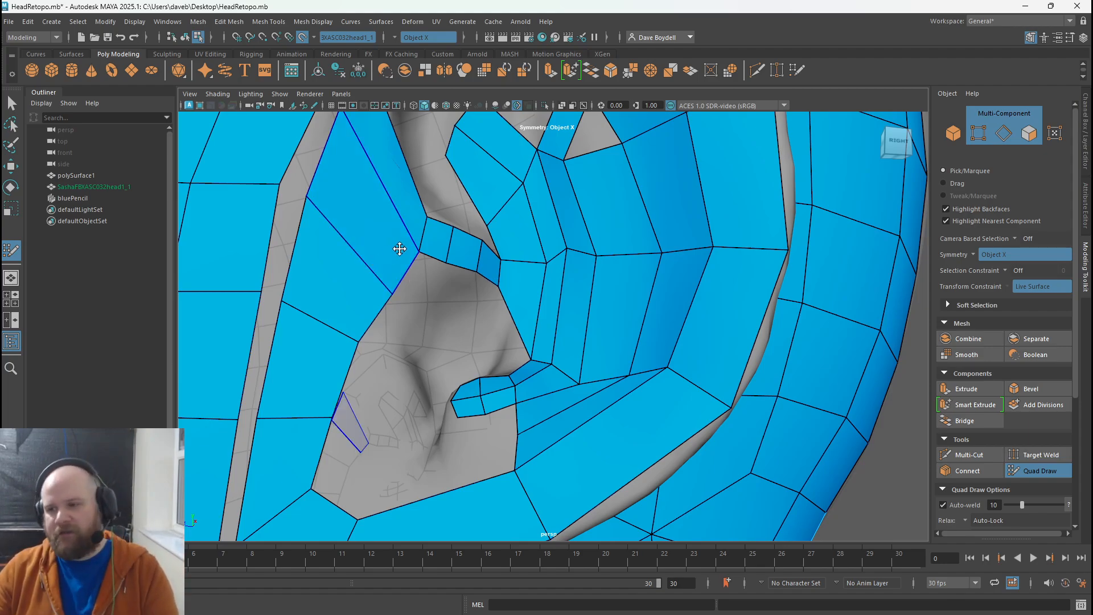
{"action": "key", "text": "Tab"}
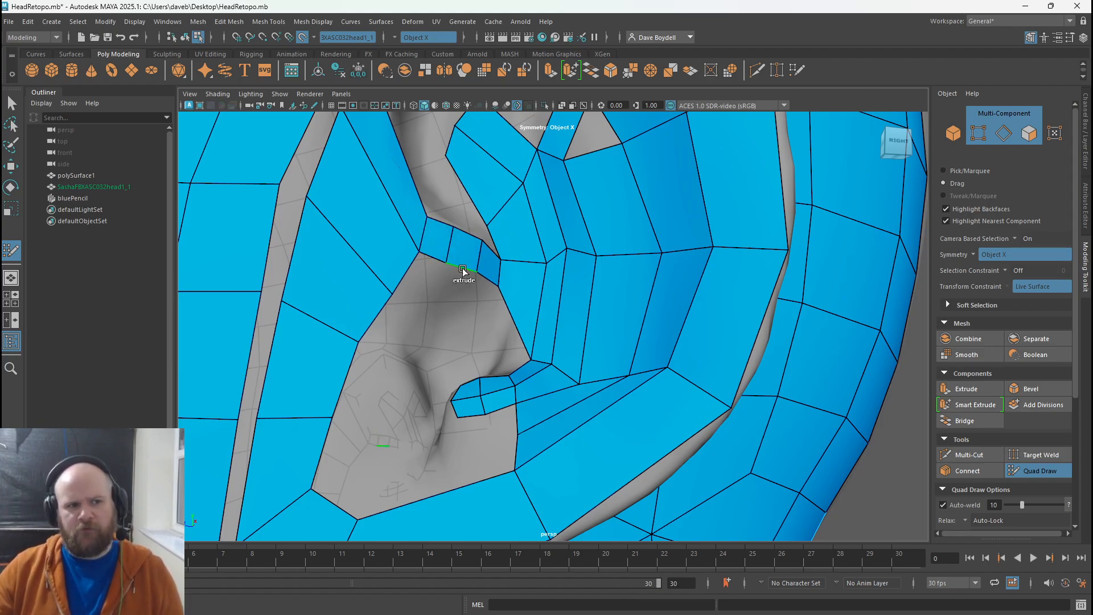
{"action": "mouse_move", "coordinate": [463, 270]}
{"action": "left_mouse_down"}
{"action": "mouse_move", "coordinate": [386, 386]}
{"action": "mouse_move", "coordinate": [400, 363]}
{"action": "left_mouse_up"}
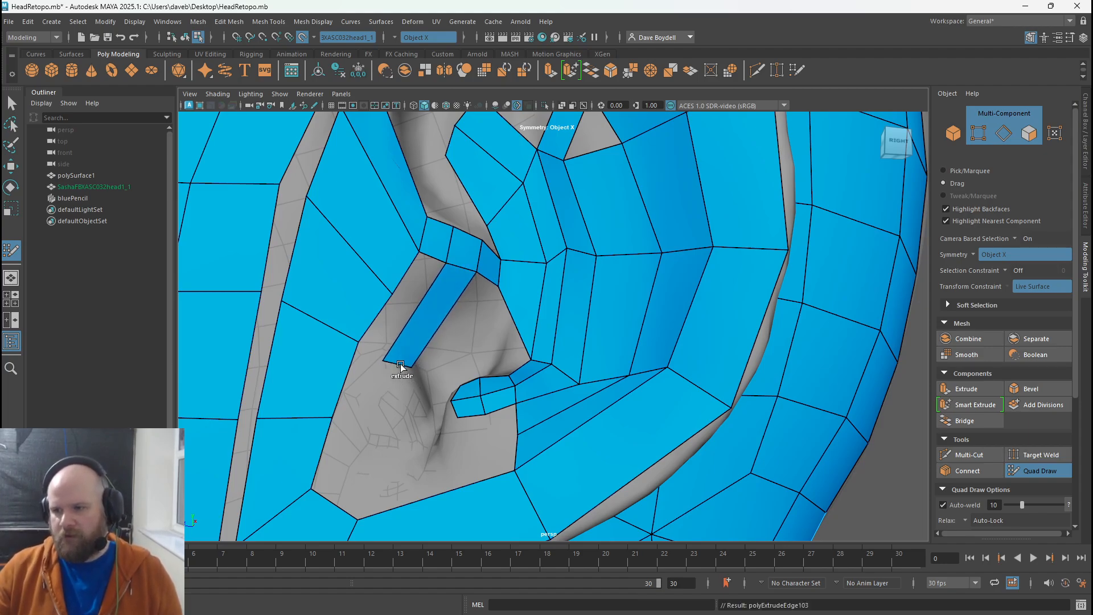
{"action": "key", "text": "ctrl"}
{"action": "left_click", "coordinate": [464, 257], "text": "ctrl"}
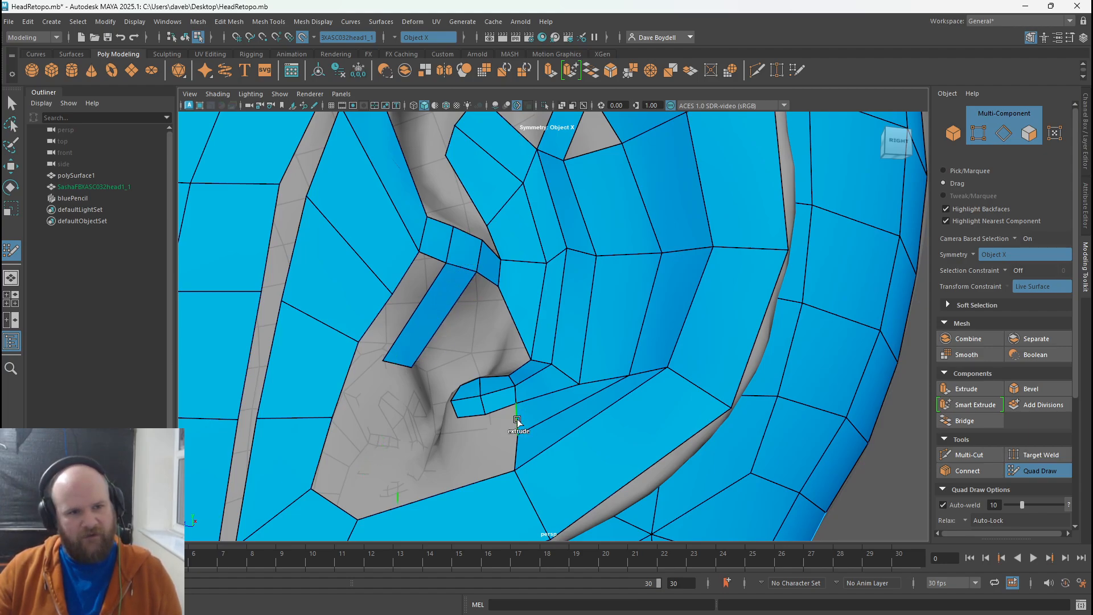
- Undo the stray triangle, continue the concha strip downward with a quad and add a row of quads beneath the antitragus patch
{"action": "left_click", "coordinate": [387, 410], "text": "shift"}
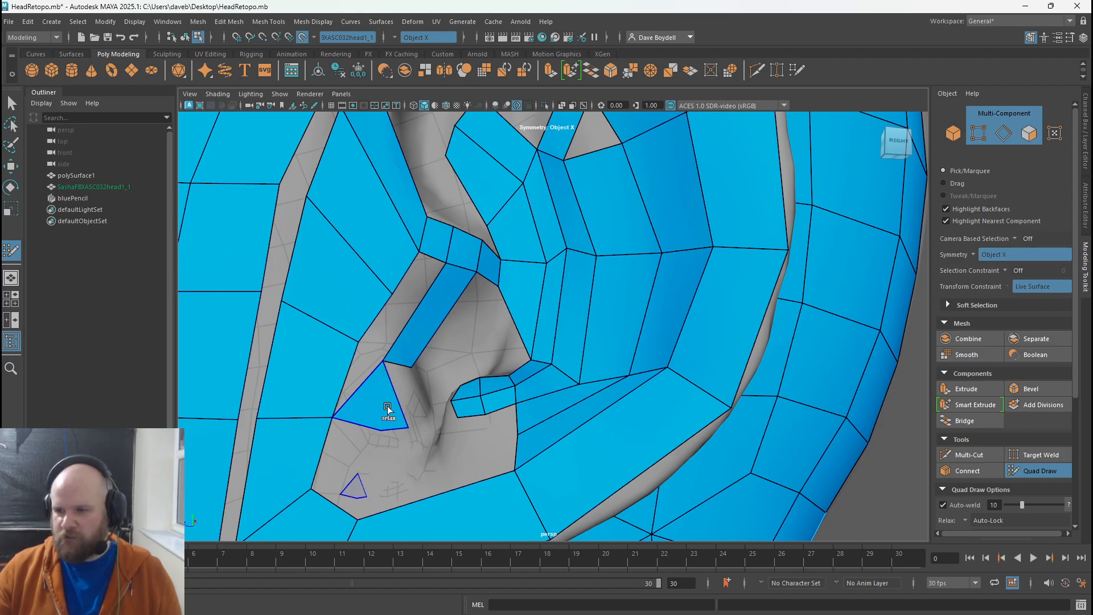
{"action": "key", "text": "ctrl+z"}
{"action": "left_click", "coordinate": [398, 398], "text": "shift"}
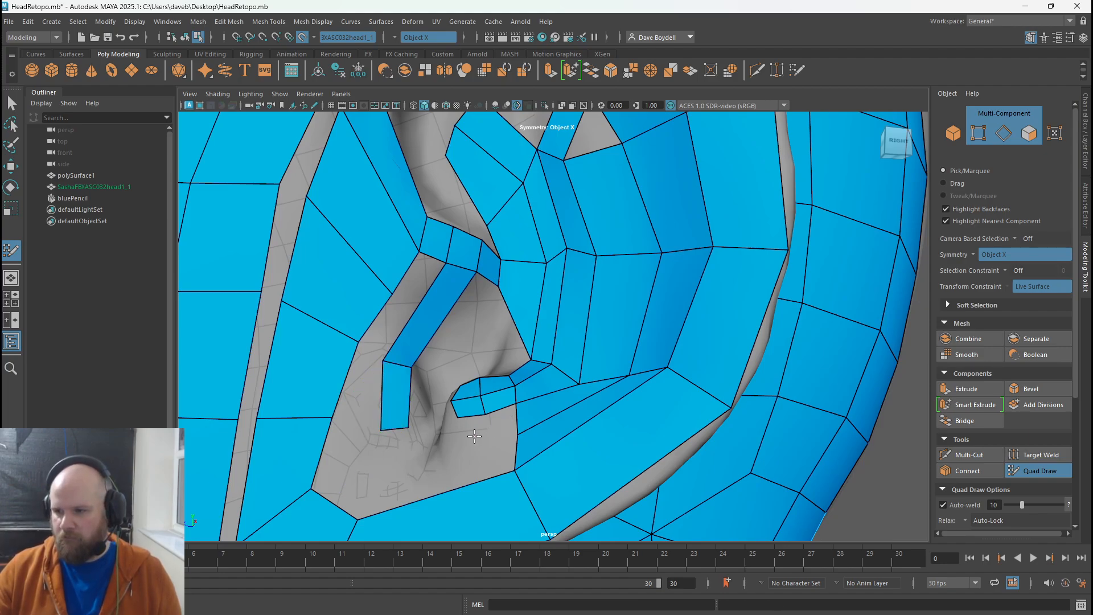
{"action": "left_click", "coordinate": [487, 426], "text": "shift"}
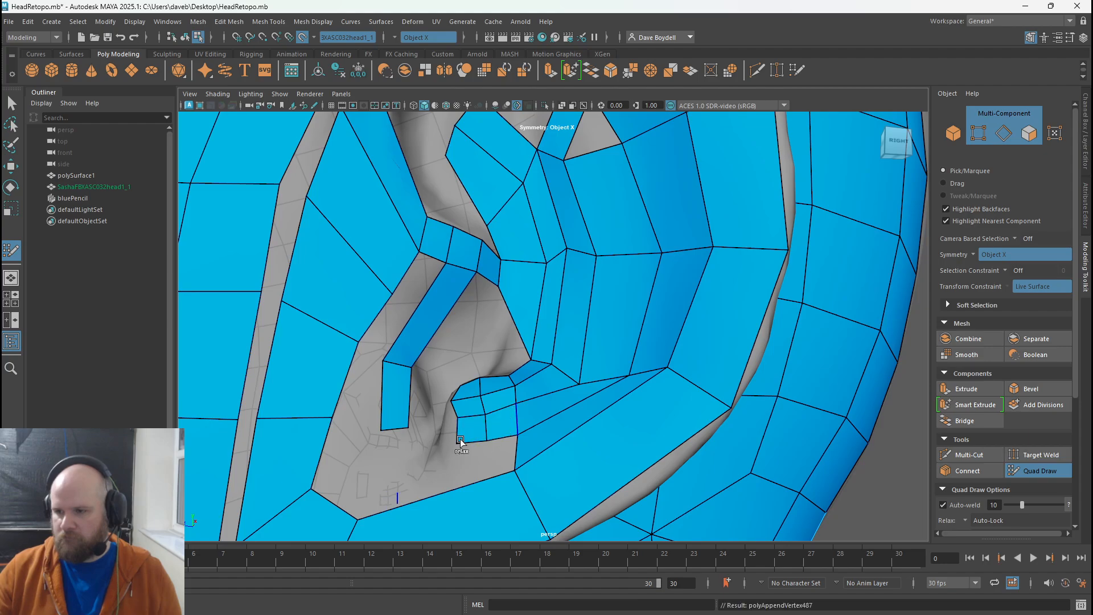
- Join the concha strip's lower end to the row beneath the antitragus and reshape the corner around the lower notch
{"action": "left_click_drag", "start_coordinate": [422, 440], "coordinate": [317, 395], "text": "alt"}
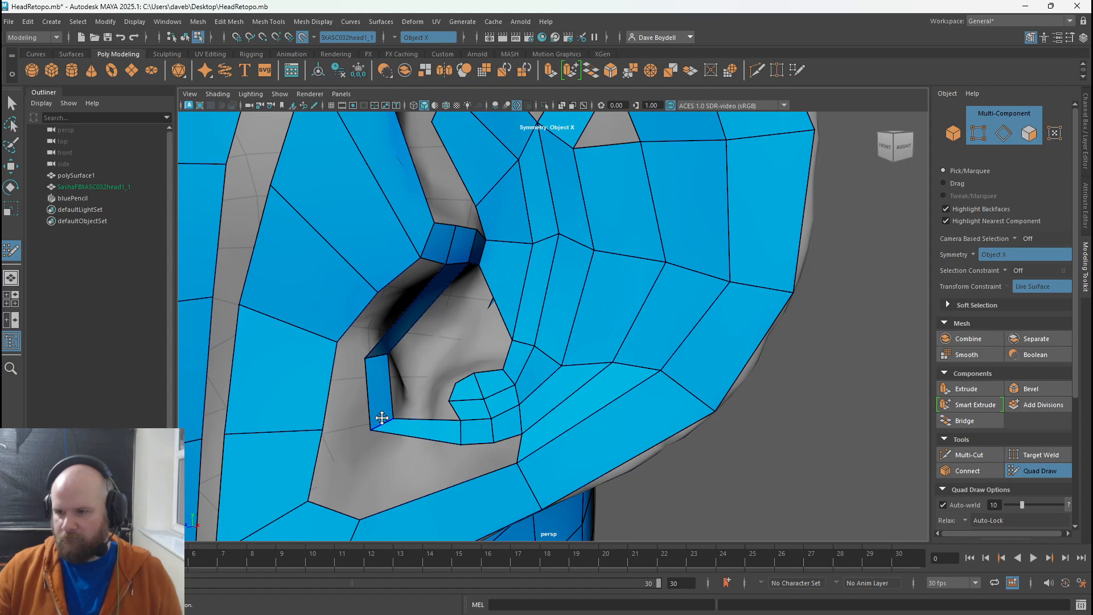
{"action": "mouse_move", "coordinate": [434, 451]}
{"action": "left_mouse_down", "text": "alt"}
{"action": "mouse_move", "coordinate": [339, 406]}
{"action": "mouse_move", "coordinate": [427, 428]}
{"action": "mouse_move", "coordinate": [334, 374]}
{"action": "mouse_move", "coordinate": [399, 389]}
{"action": "mouse_move", "coordinate": [390, 415]}
{"action": "mouse_move", "coordinate": [488, 361]}
{"action": "mouse_move", "coordinate": [440, 416]}
{"action": "left_mouse_up", "text": "alt"}
{"action": "left_click_drag", "start_coordinate": [436, 378], "coordinate": [420, 356]}
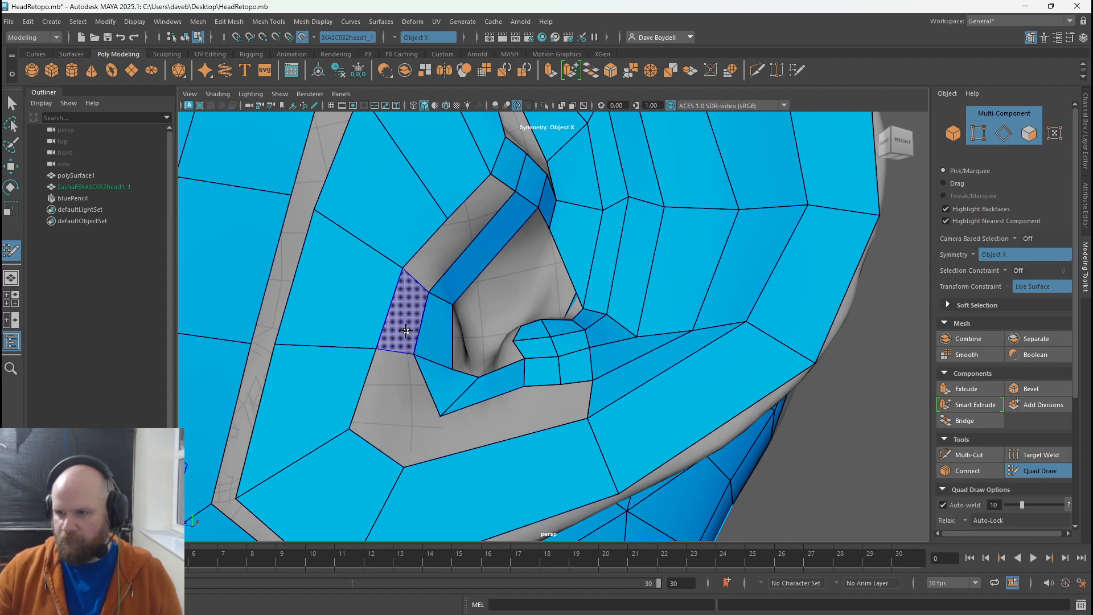
- Insert an edge loop through the quad at the lower notch's corner beneath the concha opening
{"action": "left_click", "coordinate": [406, 331], "text": "shift"}
{"action": "left_click_drag", "start_coordinate": [410, 334], "coordinate": [427, 430], "text": "alt"}
{"action": "left_click", "coordinate": [447, 387], "text": "ctrl"}
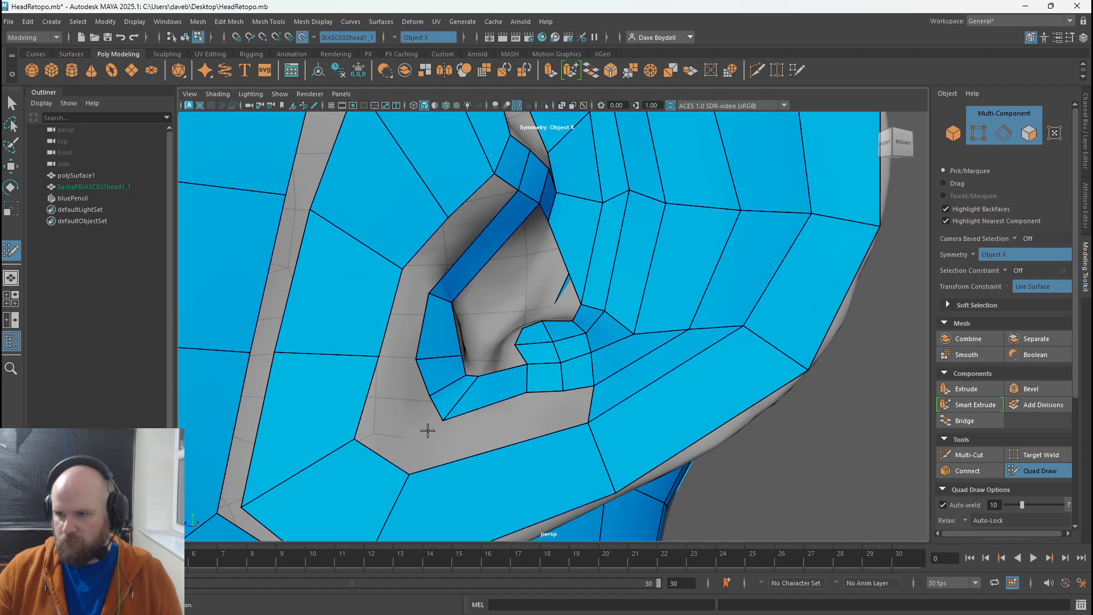
- Fill the gap between the concha strip and the front rim with quads, from the lower notch up to the crus bridge
{"action": "left_click", "coordinate": [416, 429], "text": "shift"}
{"action": "left_click", "coordinate": [378, 394], "text": "shift"}
{"action": "left_click", "coordinate": [408, 322], "text": "shift"}
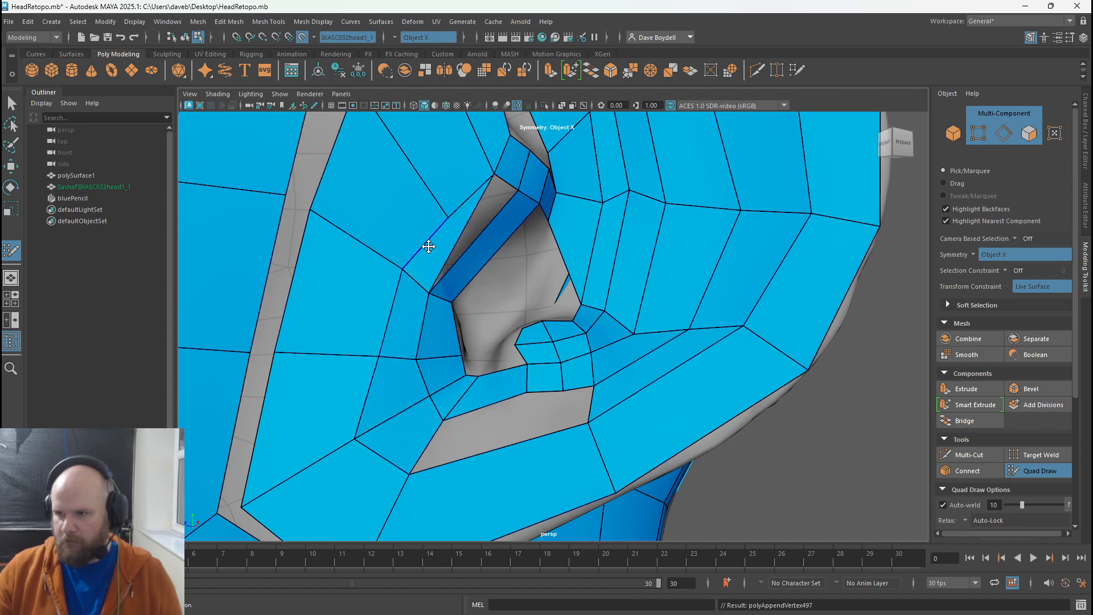
{"action": "left_click", "coordinate": [475, 244], "text": "shift"}
{"action": "left_click", "coordinate": [473, 197], "text": "shift"}
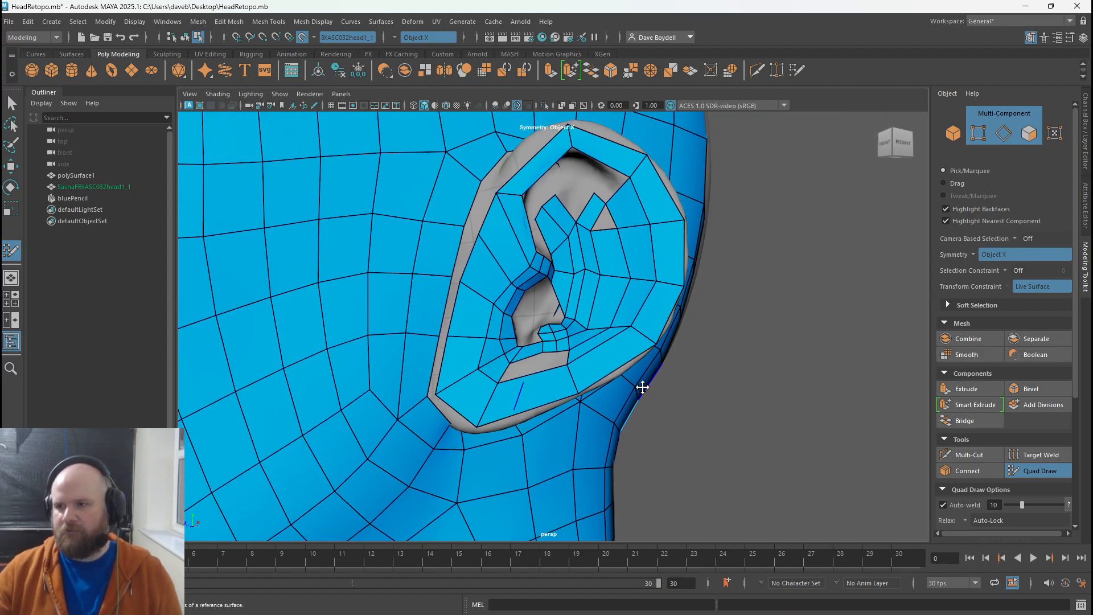
- Examine the filled front of the ear and the remaining gap between the antitragus row and the lower rim
{"action": "left_click_drag", "start_coordinate": [642, 385], "coordinate": [484, 314], "text": "alt"}
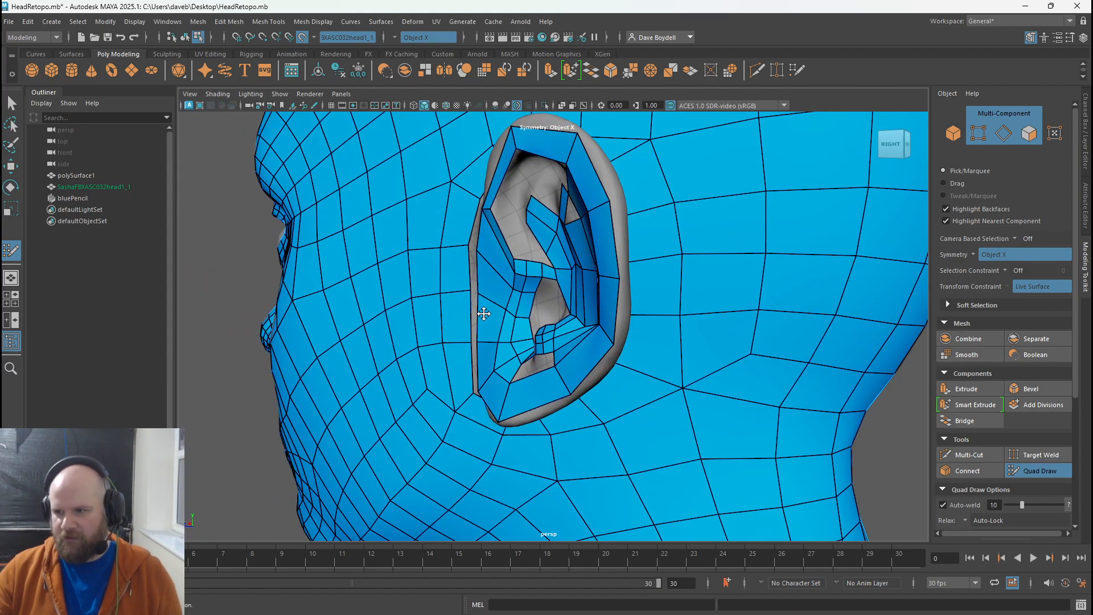
{"action": "scroll", "coordinate": [484, 313], "scroll_direction": "up", "scroll_amount": 4}
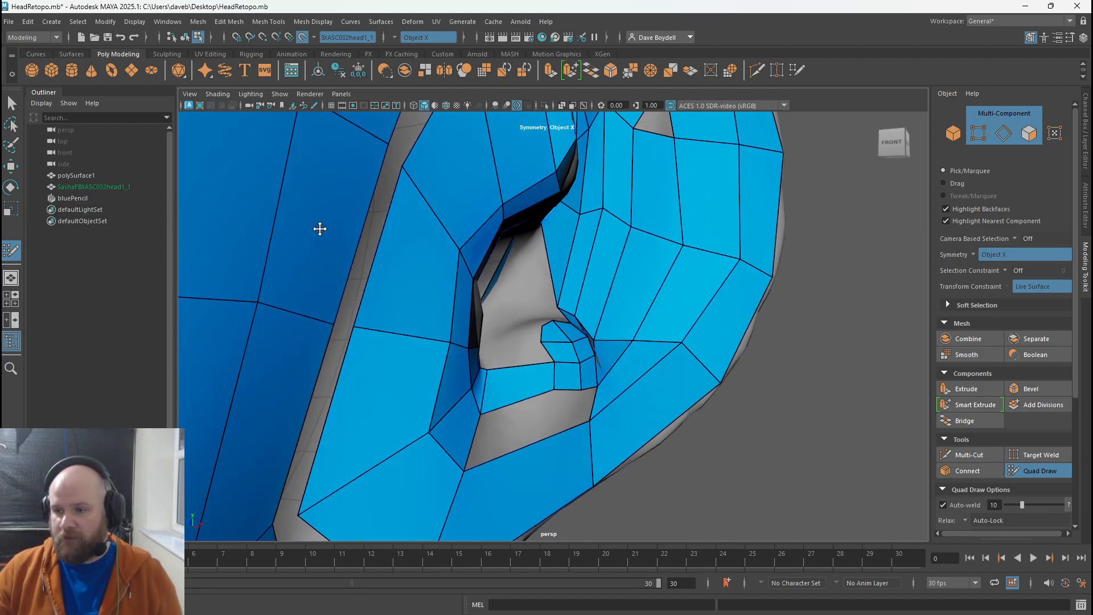
{"action": "left_click_drag", "start_coordinate": [317, 226], "coordinate": [503, 303], "text": "alt"}
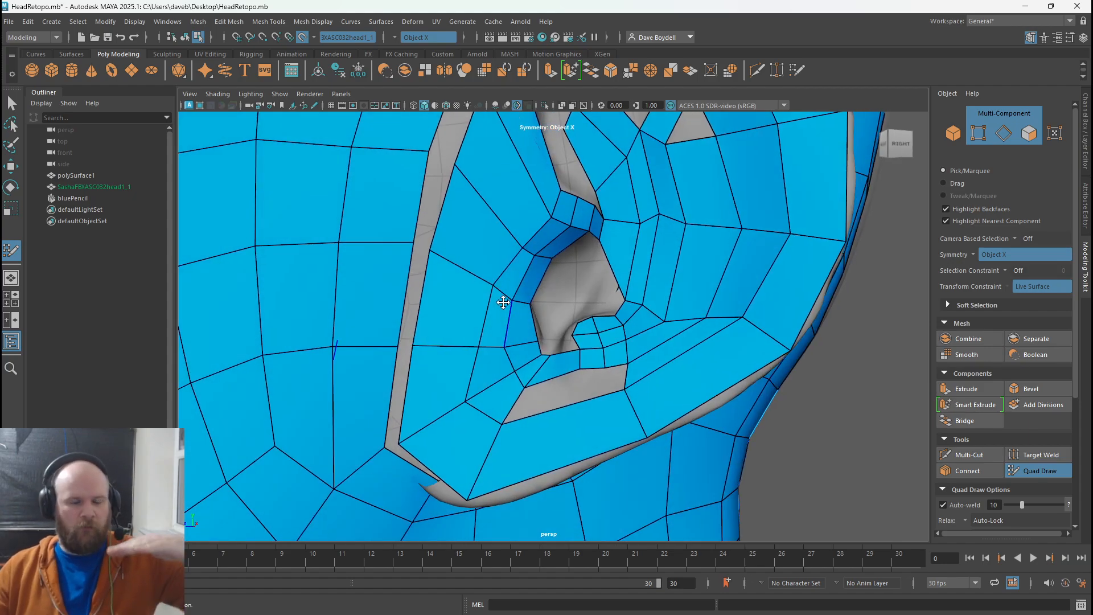
{"action": "left_click", "coordinate": [414, 295], "text": "shift"}
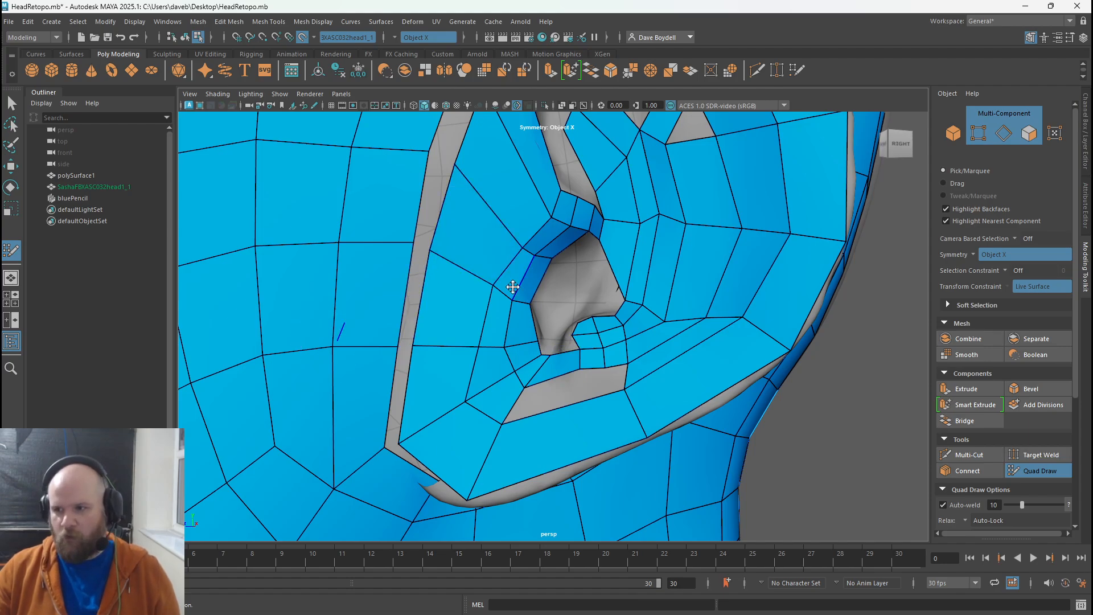
{"action": "scroll", "coordinate": [535, 381], "scroll_direction": "up", "scroll_amount": 5}
{"action": "left_click_drag", "start_coordinate": [561, 456], "coordinate": [568, 463], "text": "alt"}
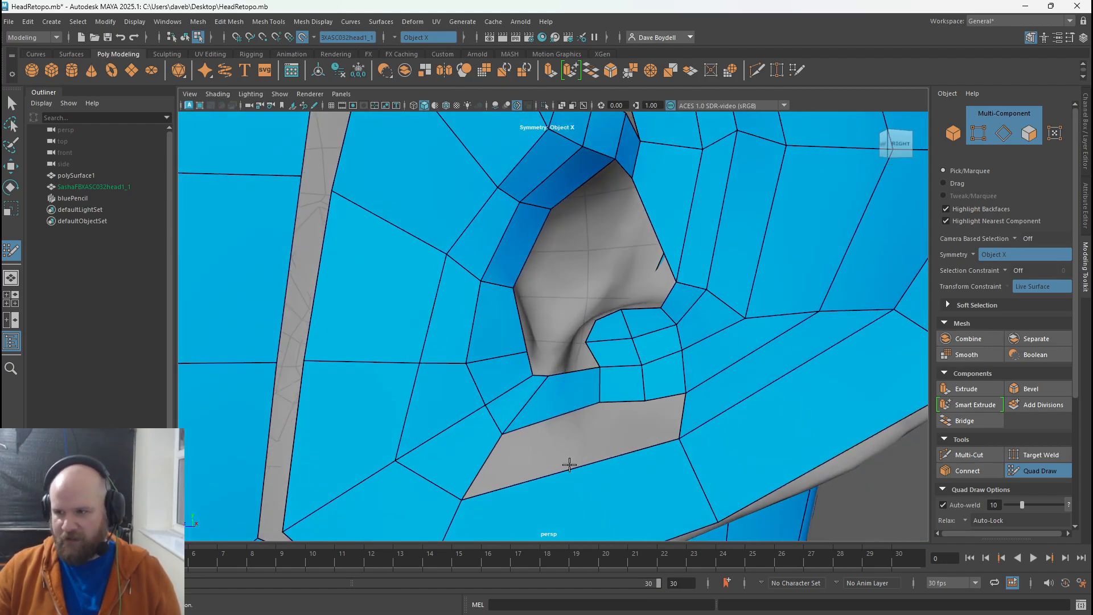
{"action": "middle_click_drag", "start_coordinate": [569, 464], "coordinate": [542, 409], "text": "alt"}
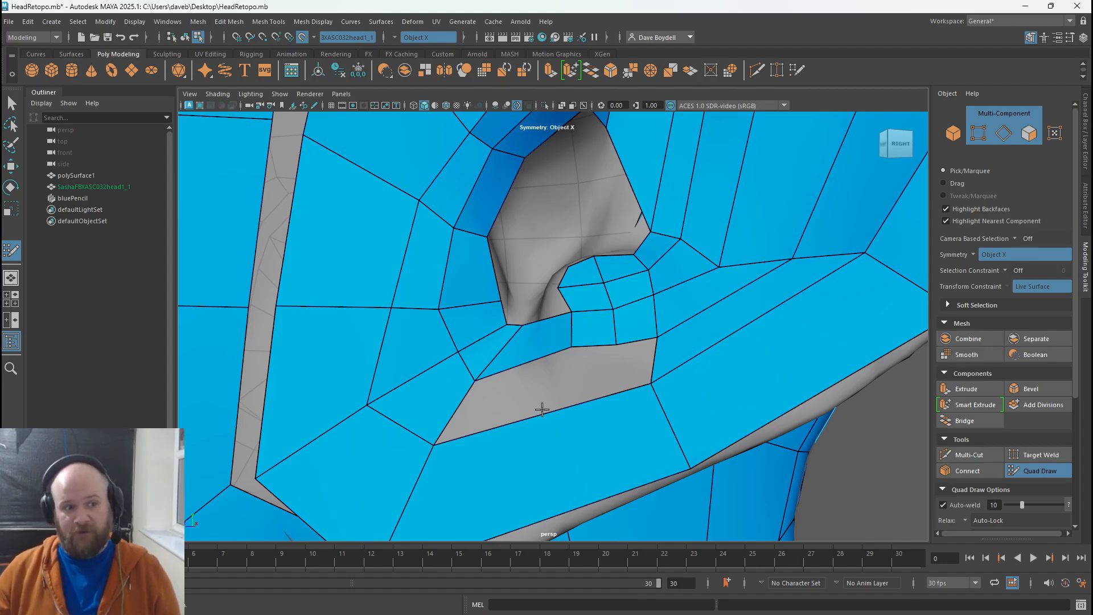
{"action": "scroll", "coordinate": [512, 387], "scroll_direction": "up", "scroll_amount": 2}
- Insert an edge loop across the lower rim beneath the antitragus and fill the gap above it with two quads
{"action": "left_click", "coordinate": [598, 350], "text": "shift"}
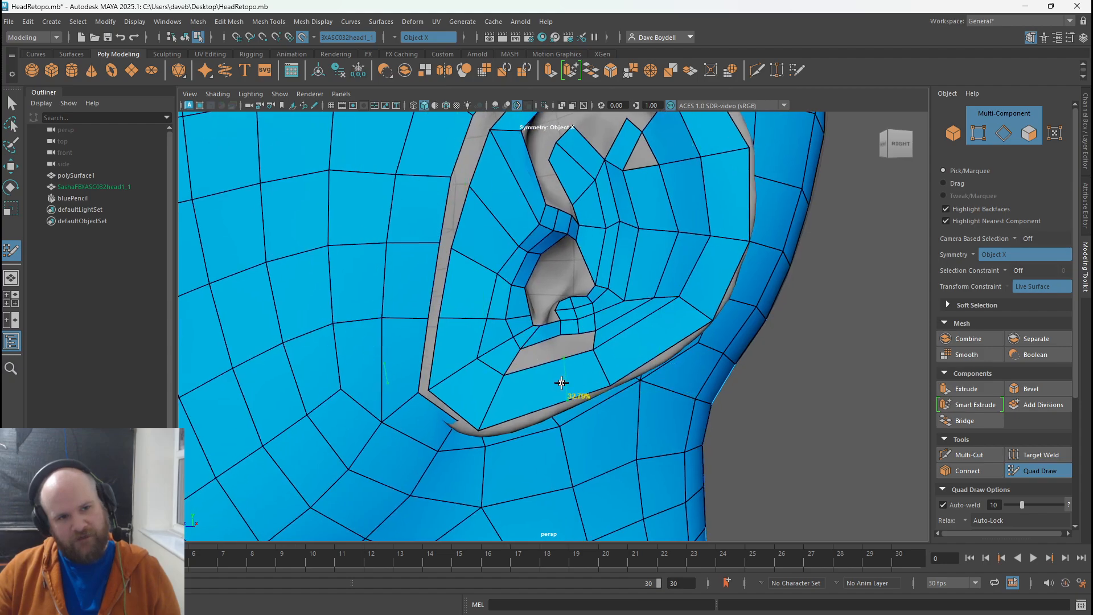
{"action": "left_click", "coordinate": [555, 388], "text": "ctrl"}
{"action": "right_click_drag", "start_coordinate": [556, 398], "coordinate": [621, 449], "text": "alt"}
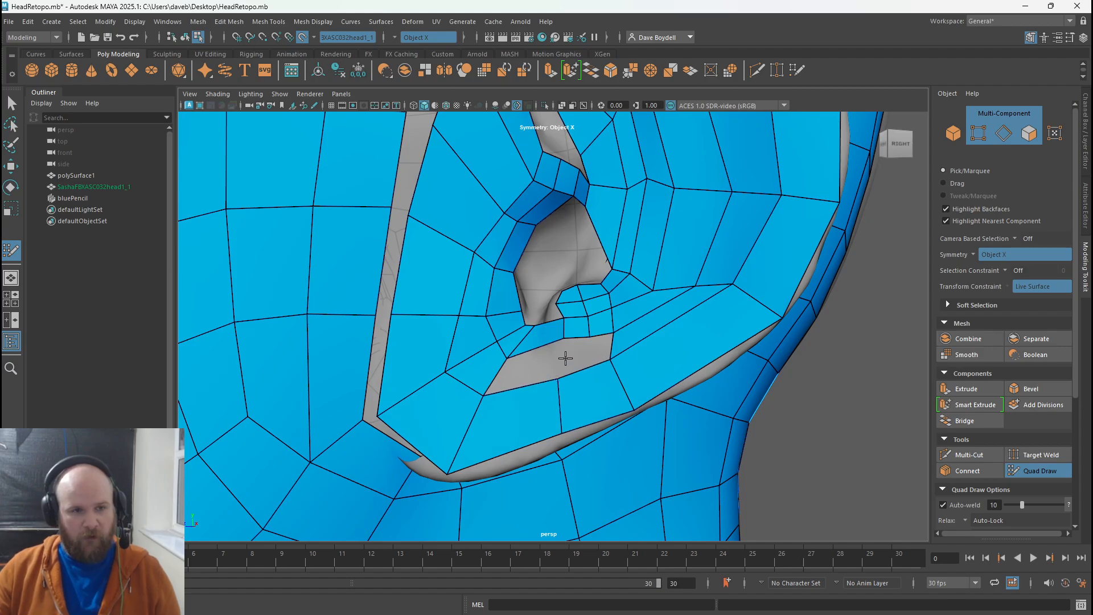
{"action": "left_click", "coordinate": [546, 365], "text": "shift"}
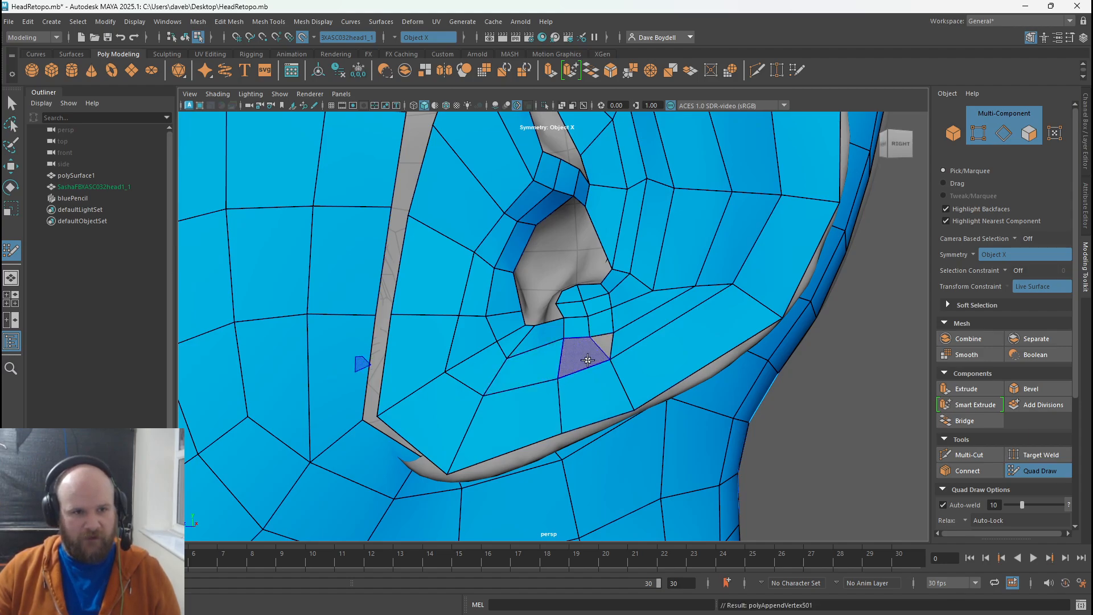
{"action": "left_click", "coordinate": [580, 365], "text": "shift"}
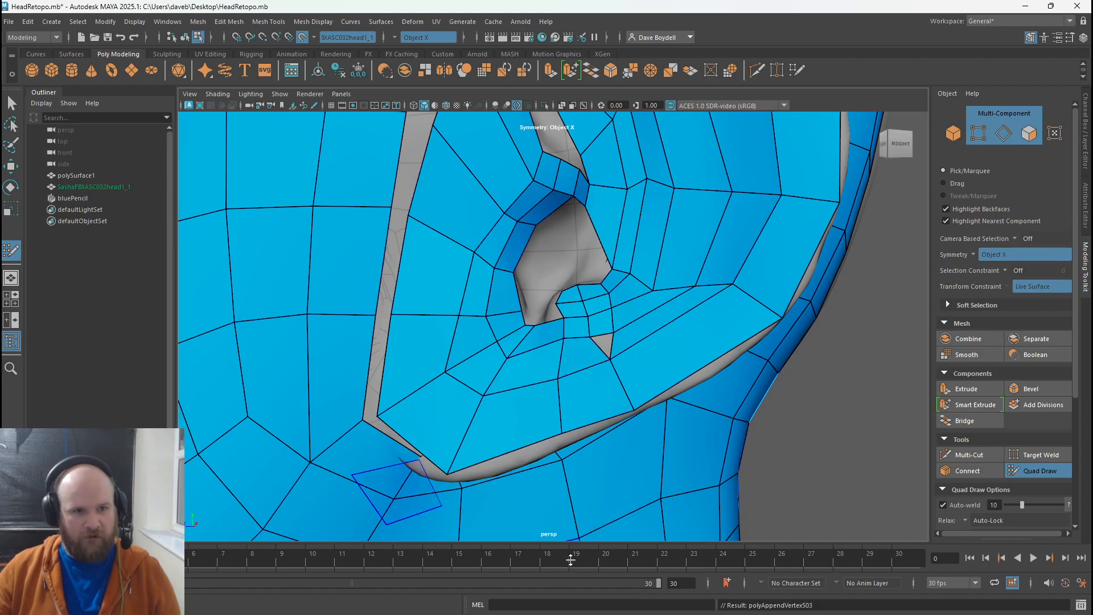
- Nudge two outer vertices of the ear's lower rim outward to follow the sculpted earlobe edge
{"action": "left_click_drag", "start_coordinate": [593, 383], "coordinate": [671, 204], "text": "alt"}
{"action": "key", "text": "ctrl"}
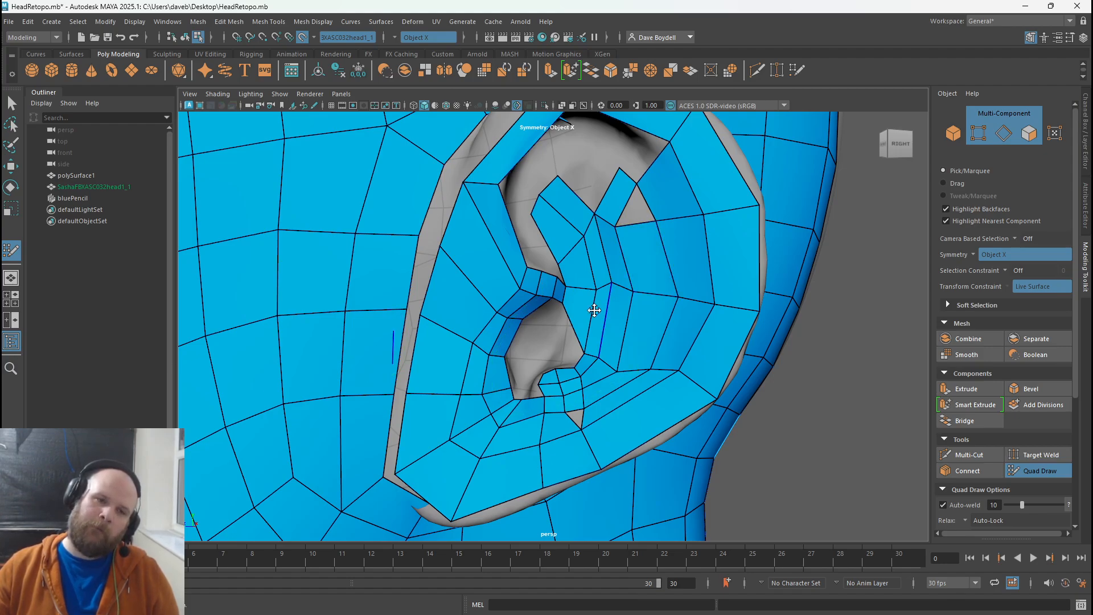
{"action": "right_click_drag", "start_coordinate": [593, 311], "coordinate": [589, 467], "text": "alt"}
{"action": "middle_click_drag", "start_coordinate": [589, 467], "coordinate": [597, 361], "text": "alt"}
{"action": "left_click_drag", "start_coordinate": [632, 446], "coordinate": [648, 436]}
{"action": "left_click_drag", "start_coordinate": [537, 493], "coordinate": [532, 502]}
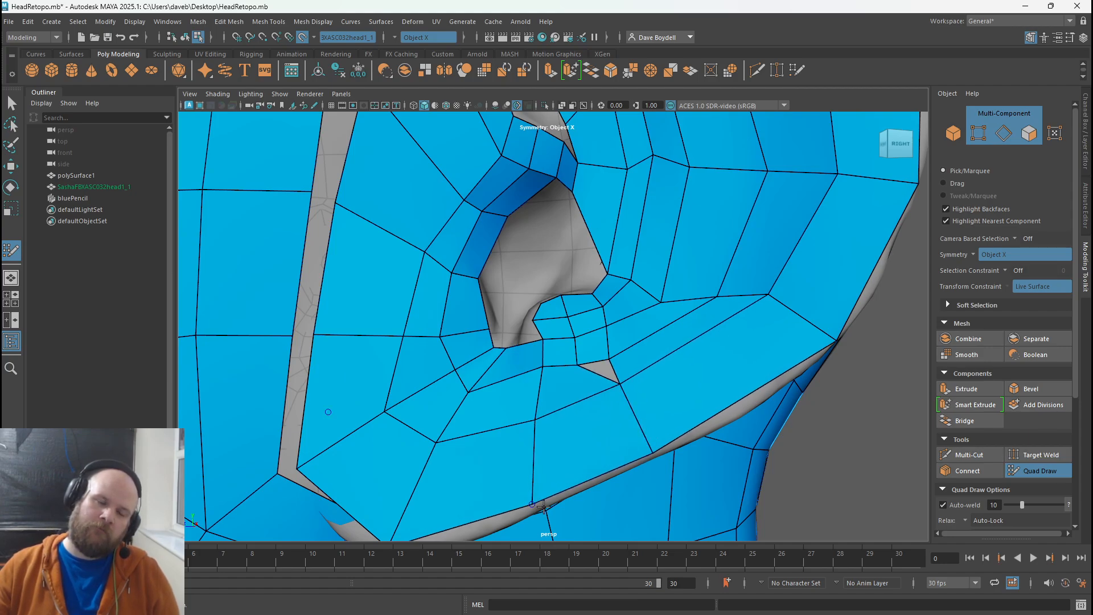
- Rework the area beside the antitragus's triangular gap by deleting the adjoining quad, shifting its corner vertex and filling a new quad along the lower row
{"action": "right_click_drag", "start_coordinate": [544, 507], "coordinate": [337, 513], "text": "alt"}
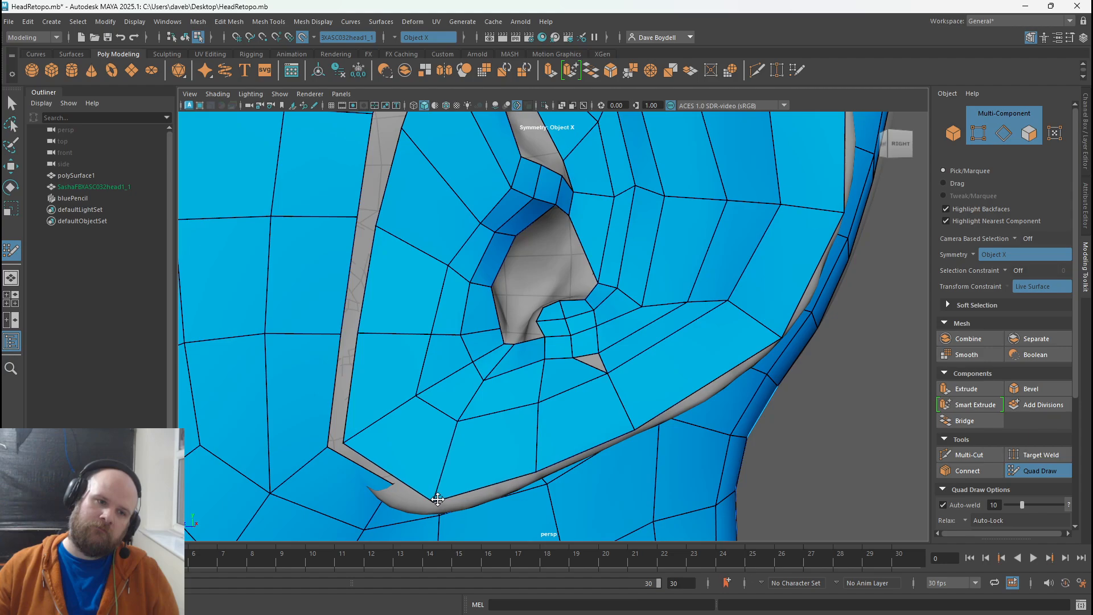
{"action": "middle_click_drag", "start_coordinate": [360, 300], "coordinate": [354, 370], "text": "alt"}
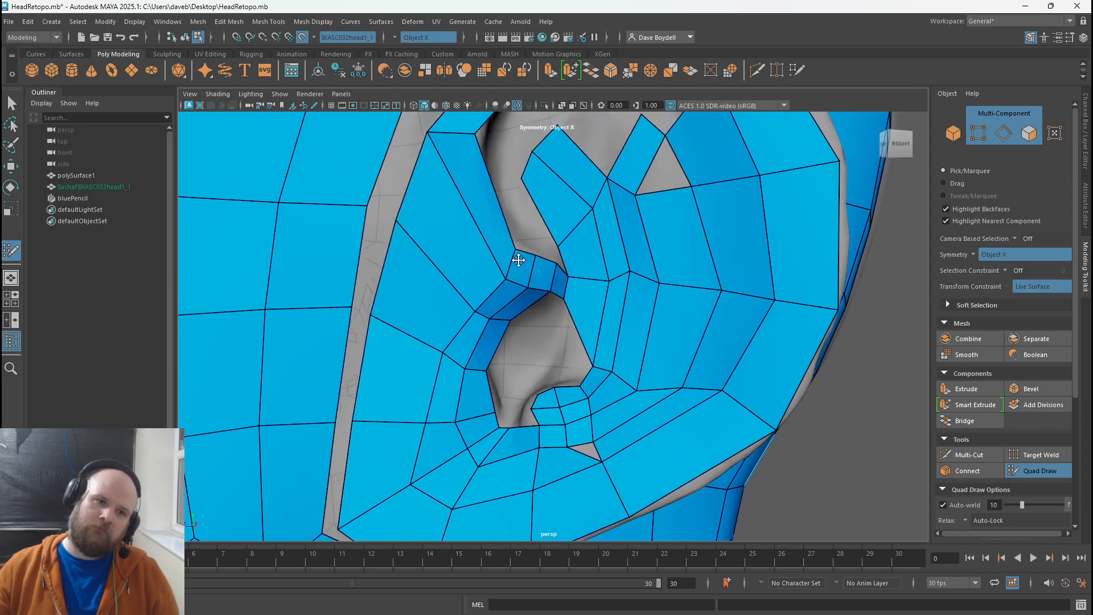
{"action": "middle_click_drag", "start_coordinate": [518, 260], "coordinate": [498, 317], "text": "alt"}
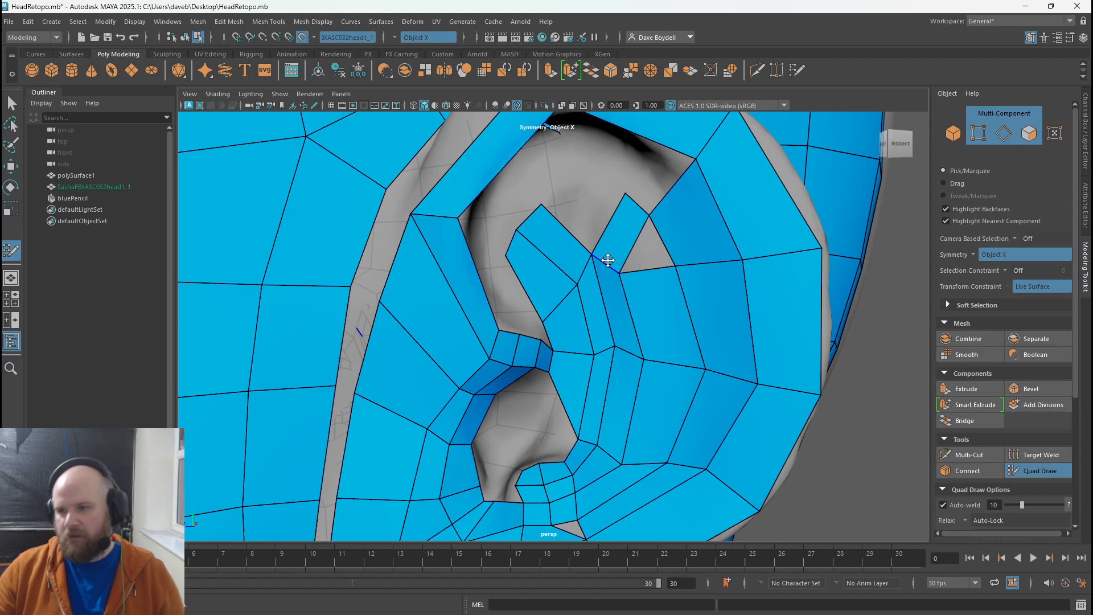
{"action": "mouse_move", "coordinate": [627, 288]}
{"action": "middle_mouse_down", "text": "alt"}
{"action": "mouse_move", "coordinate": [672, 341]}
{"action": "mouse_move", "coordinate": [622, 285]}
{"action": "middle_mouse_up", "text": "alt"}
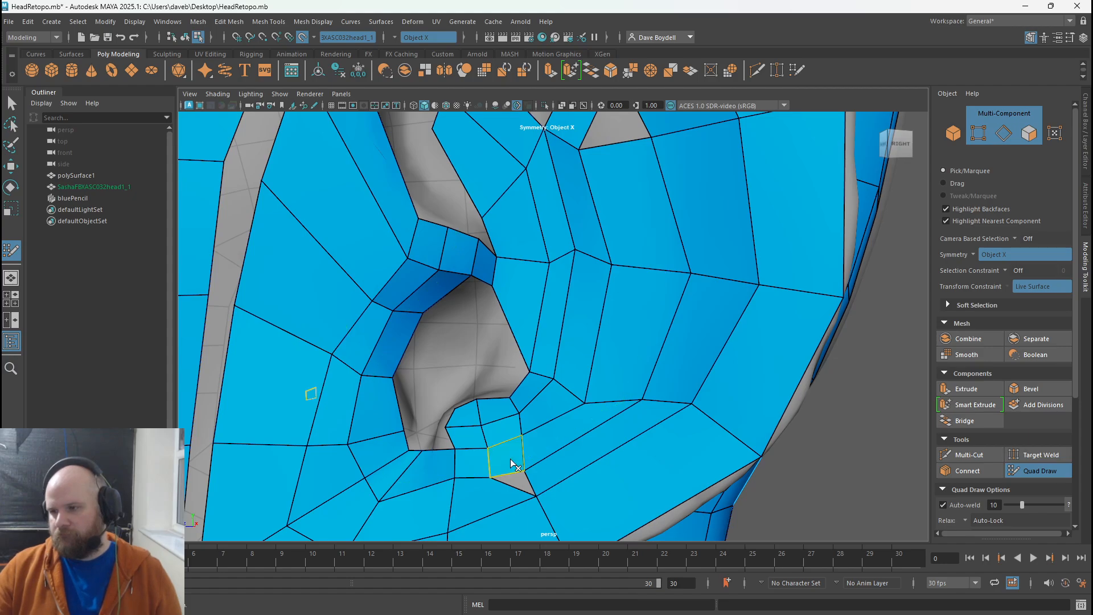
{"action": "left_click_drag", "start_coordinate": [521, 469], "coordinate": [540, 471]}
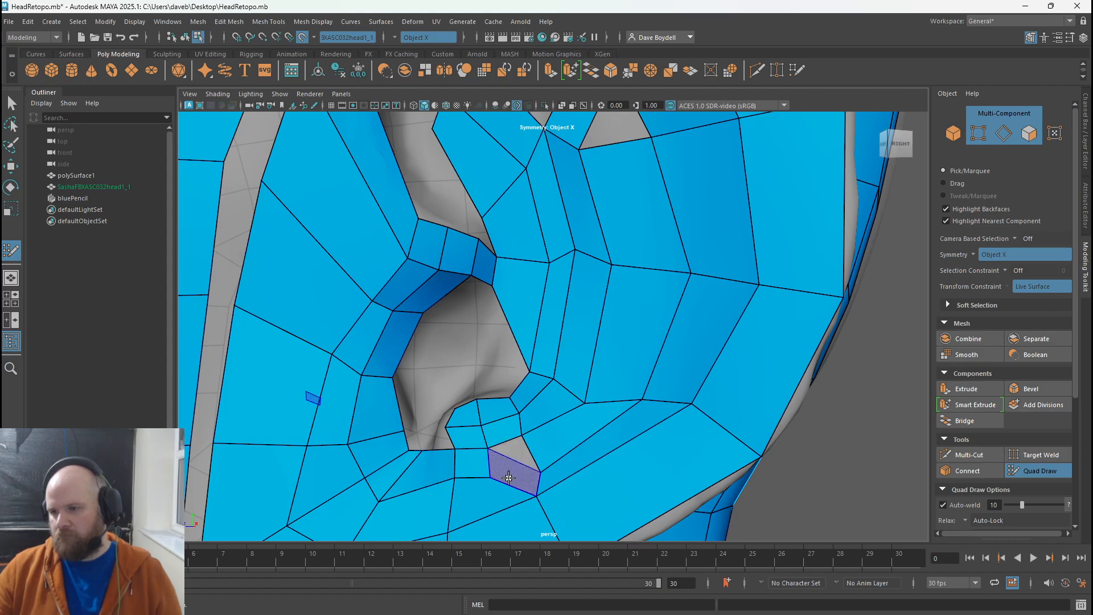
{"action": "left_click", "coordinate": [524, 479], "text": "shift"}
{"action": "right_click_drag", "start_coordinate": [507, 493], "coordinate": [517, 504], "text": "alt"}
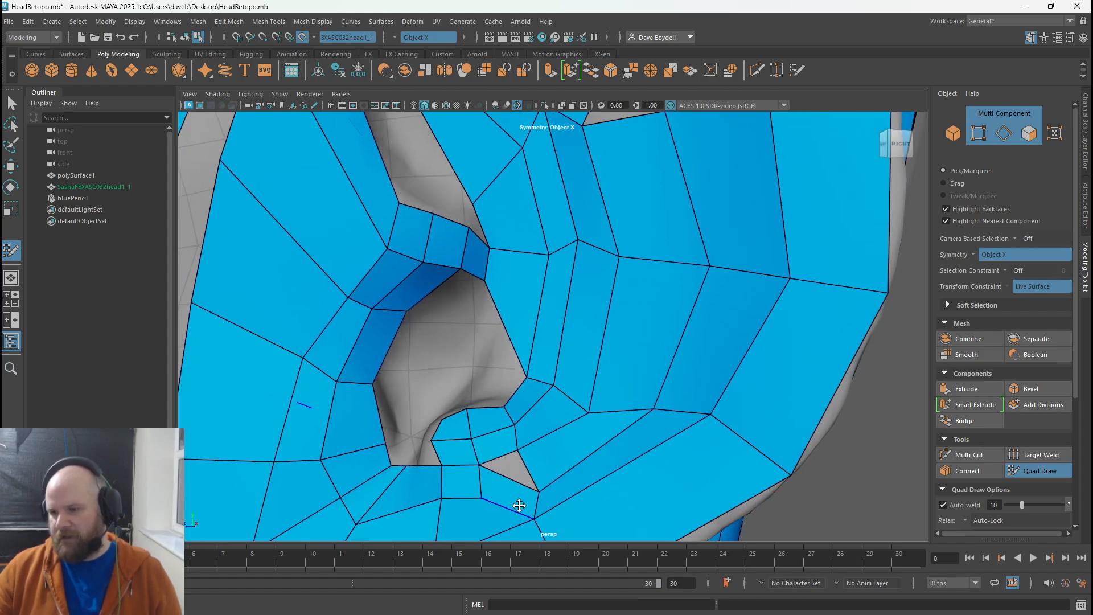
{"action": "left_click", "coordinate": [509, 489], "text": "ctrl+shift"}
{"action": "middle_click_drag", "start_coordinate": [469, 465], "coordinate": [502, 300], "text": "alt"}
{"action": "right_click_drag", "start_coordinate": [503, 300], "coordinate": [532, 405], "text": "alt"}
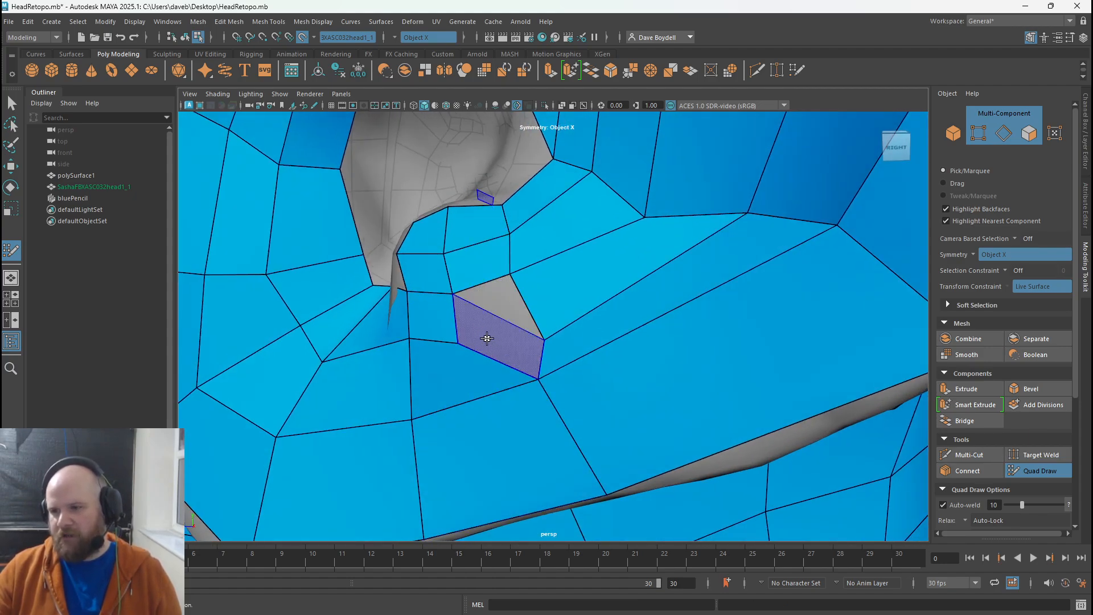
{"action": "left_click", "coordinate": [487, 336], "text": "shift"}
- Insert an edge loop along the column running from the upper triangular gap down the back of the ear to the antitragus
{"action": "right_click_drag", "start_coordinate": [544, 313], "coordinate": [487, 85], "text": "alt"}
{"action": "middle_click_drag", "start_coordinate": [488, 86], "coordinate": [466, 242], "text": "alt"}
{"action": "left_click_drag", "start_coordinate": [572, 223], "coordinate": [610, 231], "text": "alt"}
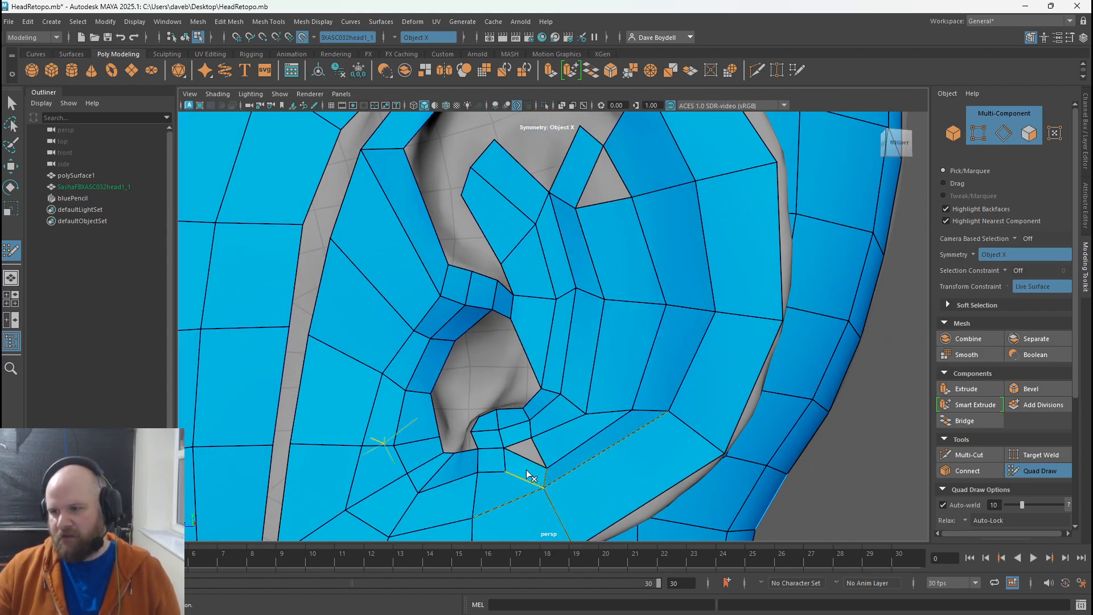
{"action": "left_click", "coordinate": [596, 210], "text": "ctrl"}
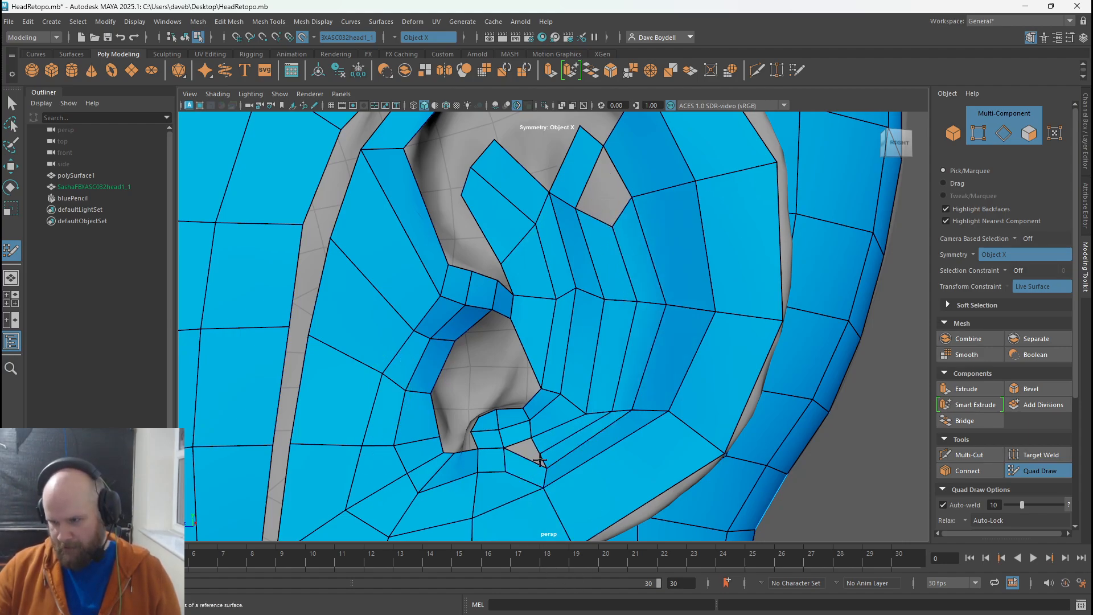
- Adjust the corner vertex beside the antitragus and close the lower and upper gaps at the new loop's ends with quads
{"action": "right_click_drag", "start_coordinate": [538, 458], "coordinate": [661, 512], "text": "alt"}
{"action": "middle_click_drag", "start_coordinate": [506, 427], "coordinate": [570, 259], "text": "alt"}
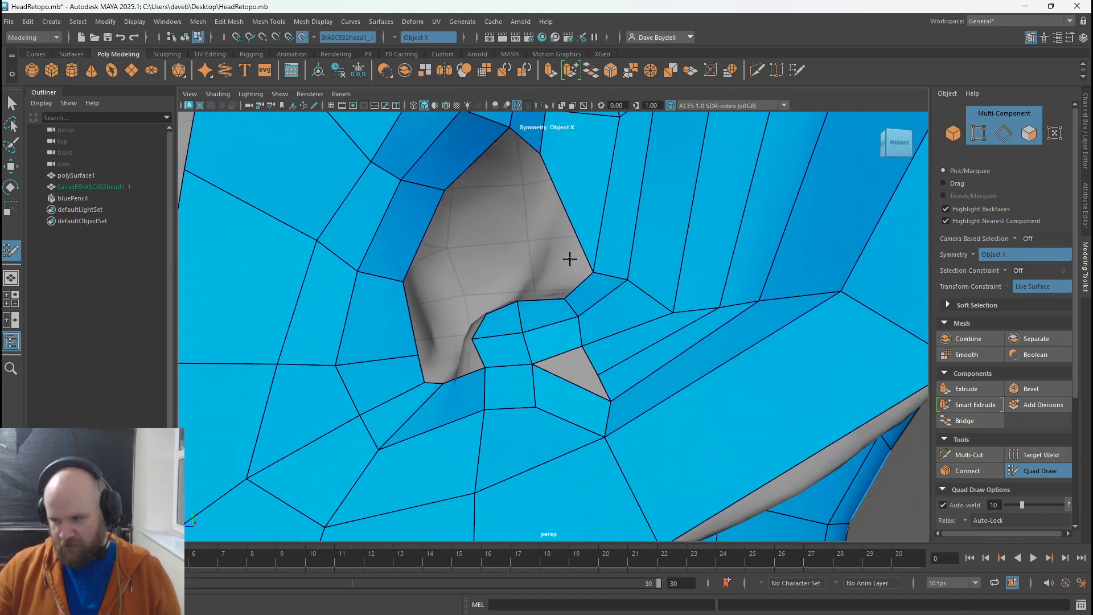
{"action": "left_click_drag", "start_coordinate": [602, 371], "coordinate": [619, 366]}
{"action": "left_click", "coordinate": [582, 373], "text": "shift"}
{"action": "right_click_drag", "start_coordinate": [643, 267], "coordinate": [476, 171], "text": "alt"}
{"action": "middle_click_drag", "start_coordinate": [476, 159], "coordinate": [490, 279], "text": "alt"}
{"action": "right_click_drag", "start_coordinate": [491, 279], "coordinate": [599, 380], "text": "alt"}
{"action": "left_click", "coordinate": [595, 348], "text": "shift"}
- Check the edge flow through the back of the ear and save the scene
{"action": "right_click_drag", "start_coordinate": [644, 458], "coordinate": [634, 390], "text": "alt"}
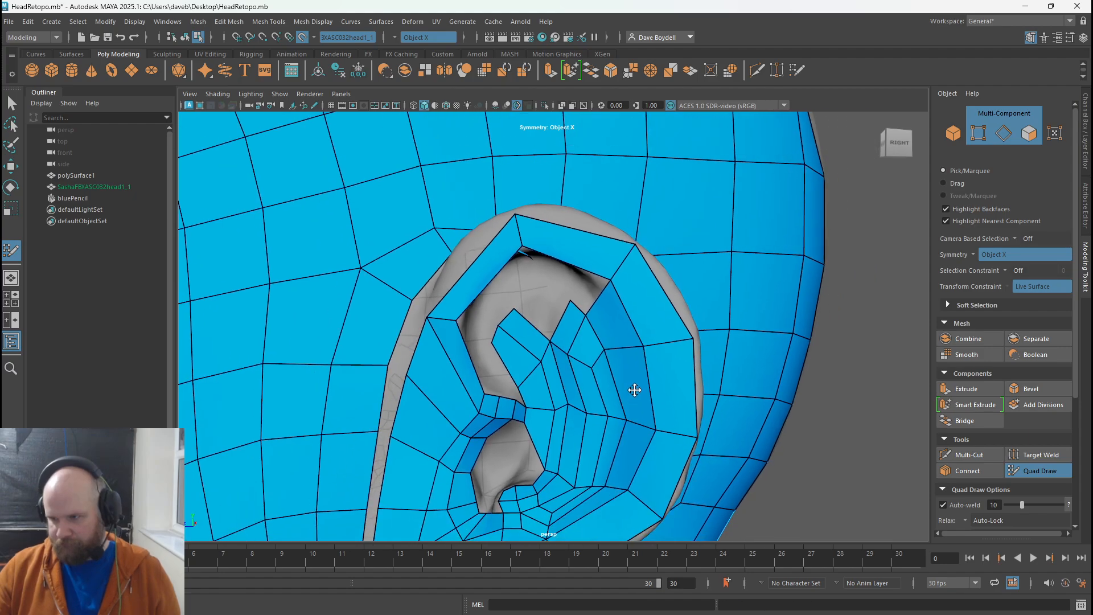
{"action": "middle_click_drag", "start_coordinate": [634, 390], "coordinate": [599, 282], "text": "alt"}
{"action": "left_click", "coordinate": [553, 230], "text": "ctrl"}
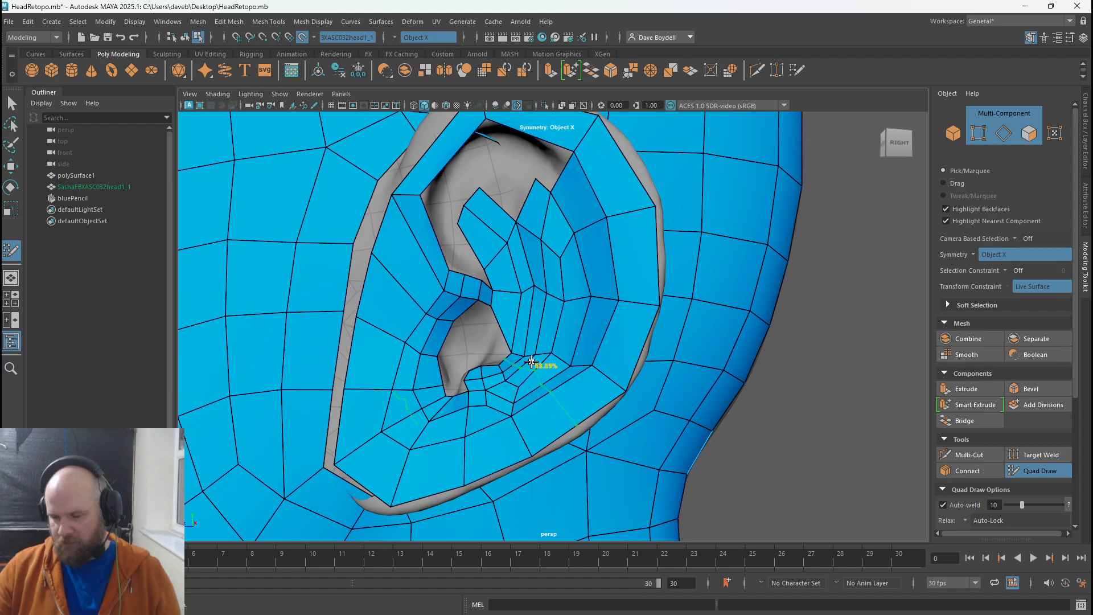
{"action": "key", "text": "ctrl+s"}
- Insert two edge loops across the ear's upper rim, one on each side of its peak
{"action": "right_click_drag", "start_coordinate": [388, 244], "coordinate": [480, 285], "text": "alt"}
{"action": "middle_click_drag", "start_coordinate": [480, 285], "coordinate": [528, 334], "text": "alt"}
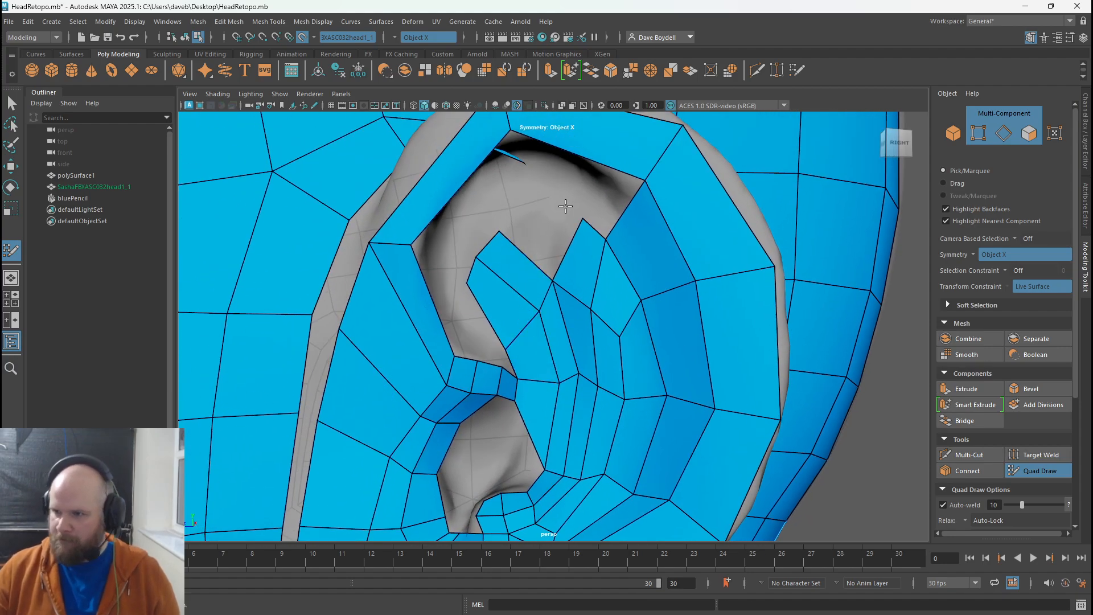
{"action": "left_click_drag", "start_coordinate": [572, 256], "coordinate": [609, 247], "text": "alt"}
{"action": "middle_click_drag", "start_coordinate": [614, 207], "coordinate": [628, 303], "text": "alt"}
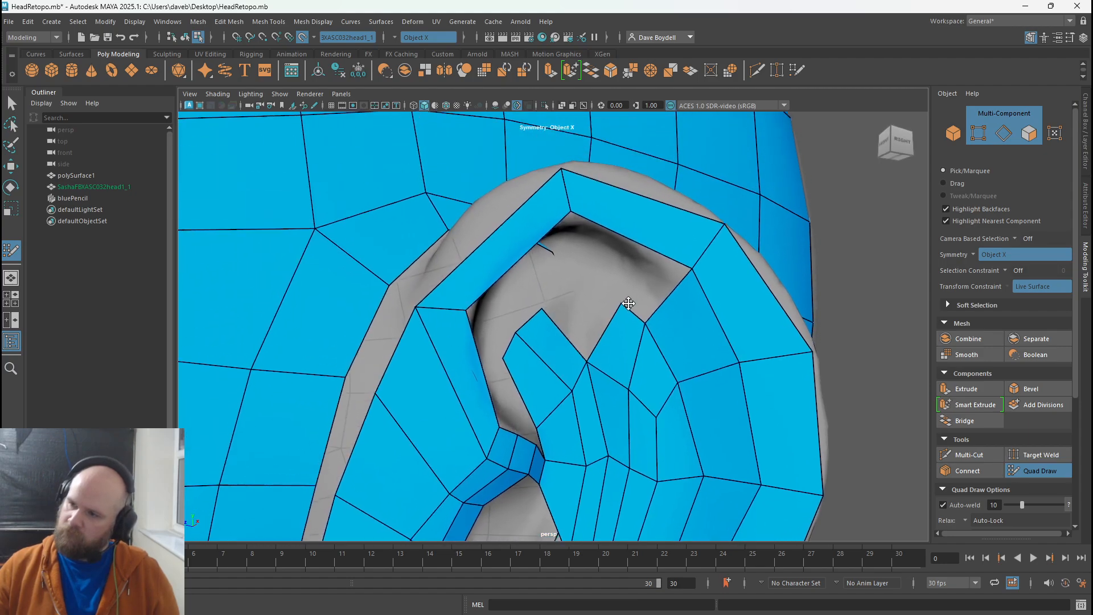
{"action": "mouse_move", "coordinate": [628, 303]}
{"action": "left_mouse_down", "text": "alt"}
{"action": "mouse_move", "coordinate": [630, 237]}
{"action": "mouse_move", "coordinate": [630, 258]}
{"action": "left_mouse_up", "text": "alt"}
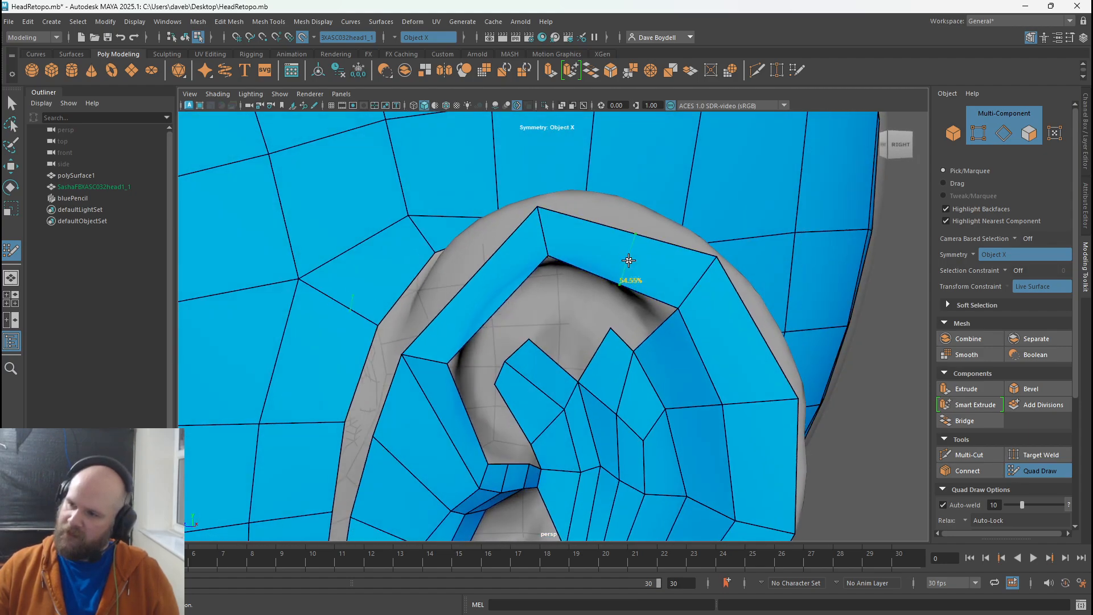
{"action": "left_click", "coordinate": [481, 286], "text": "ctrl"}
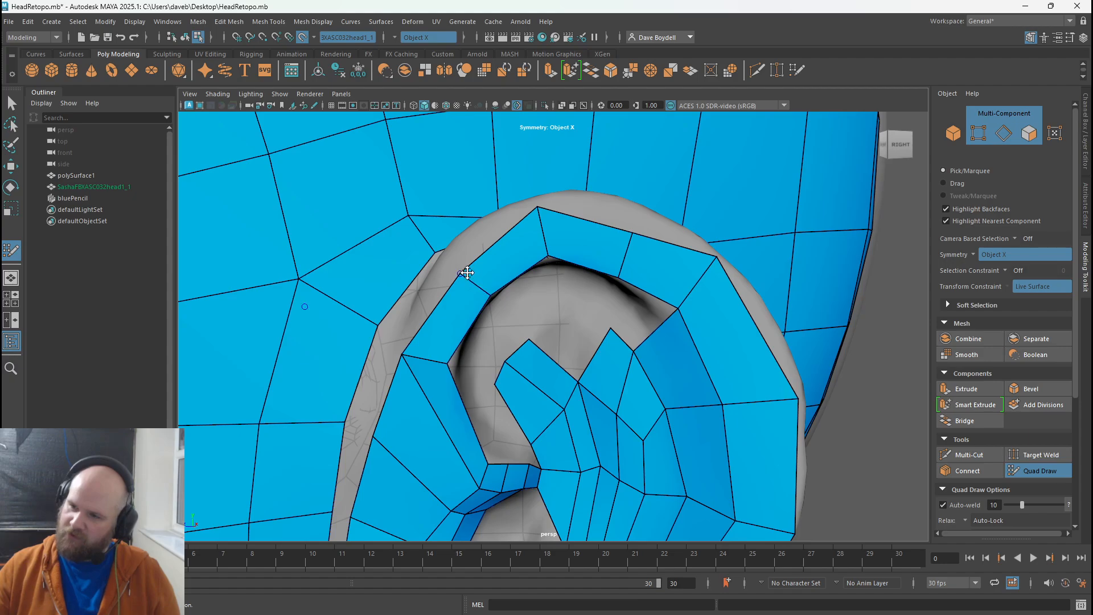
- Move the upper rim's vertices outward to round it along the sculpted ear's curve
{"action": "mouse_move", "coordinate": [449, 249]}
{"action": "left_mouse_down", "text": "alt"}
{"action": "mouse_move", "coordinate": [617, 215]}
{"action": "mouse_move", "coordinate": [605, 186]}
{"action": "left_mouse_up", "text": "alt"}
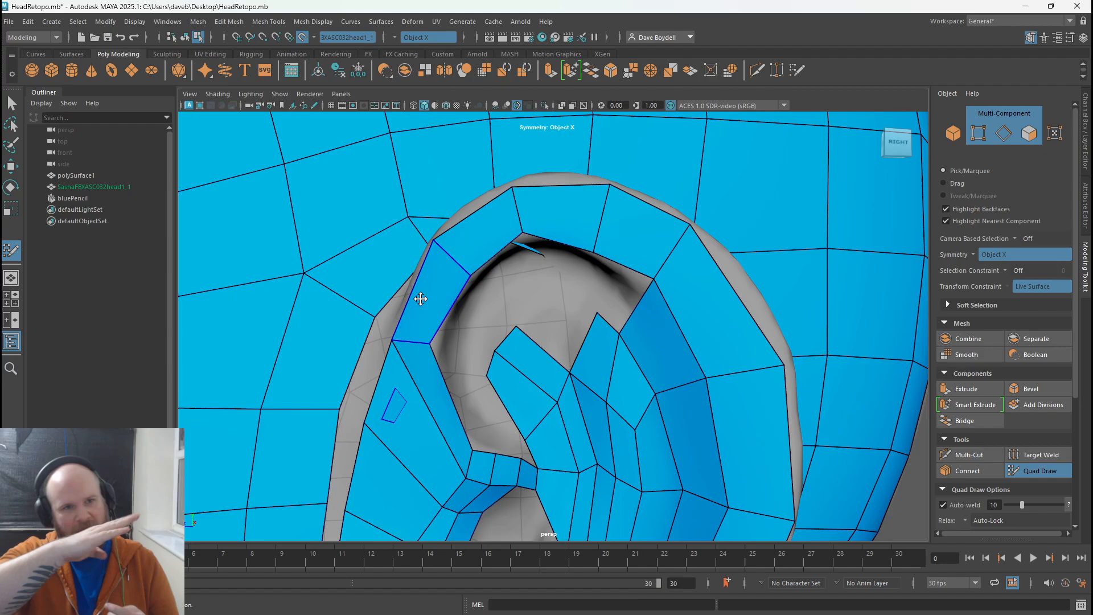
{"action": "right_click_drag", "start_coordinate": [698, 210], "coordinate": [534, 275], "text": "alt"}
{"action": "middle_click_drag", "start_coordinate": [534, 274], "coordinate": [541, 288], "text": "alt"}
{"action": "right_click_drag", "start_coordinate": [541, 289], "coordinate": [673, 356], "text": "alt"}
{"action": "left_click_drag", "start_coordinate": [673, 356], "coordinate": [647, 288], "text": "alt"}
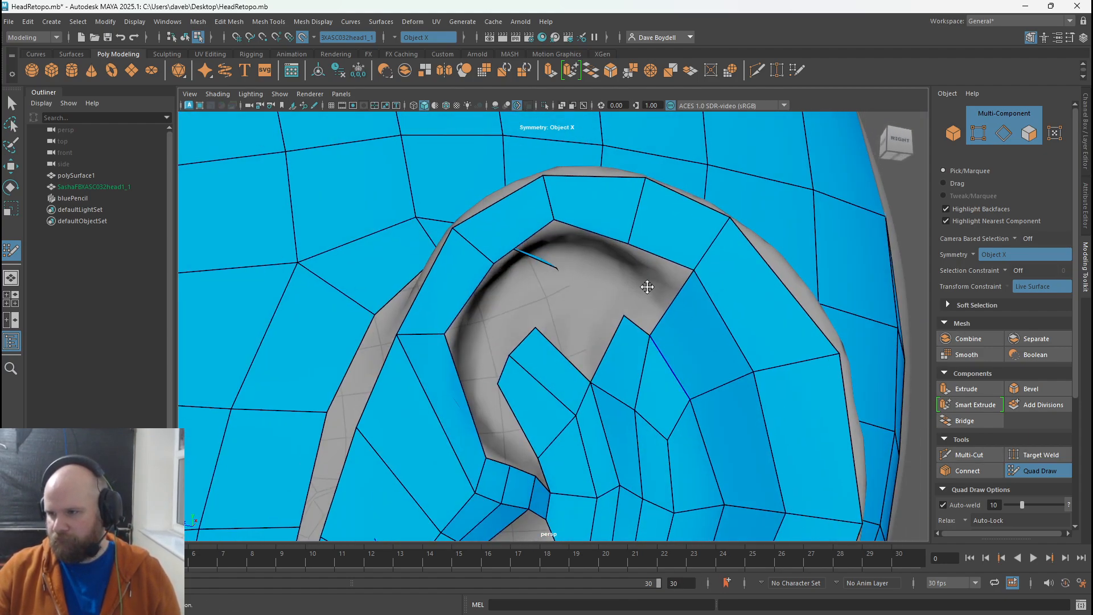
- Try to fill the hollow beneath the ear's upper rim with quads
{"action": "mouse_move", "coordinate": [606, 319]}
{"action": "left_mouse_down", "text": "alt"}
{"action": "mouse_move", "coordinate": [501, 309]}
{"action": "mouse_move", "coordinate": [493, 325]}
{"action": "left_mouse_up", "text": "alt"}
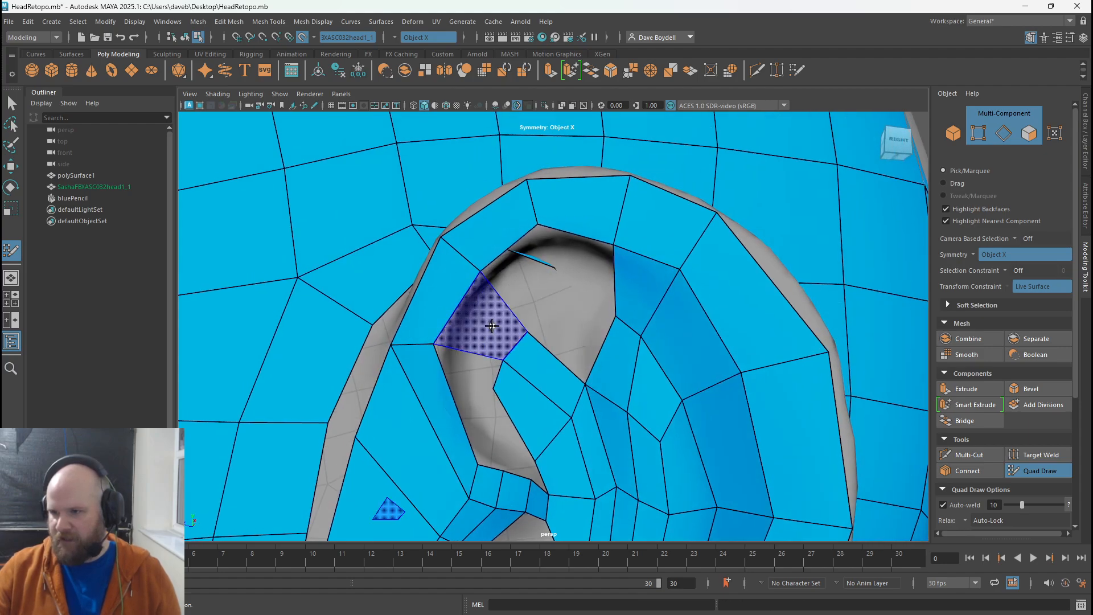
{"action": "left_click", "coordinate": [493, 325], "text": "shift"}
{"action": "left_click", "coordinate": [559, 290]}
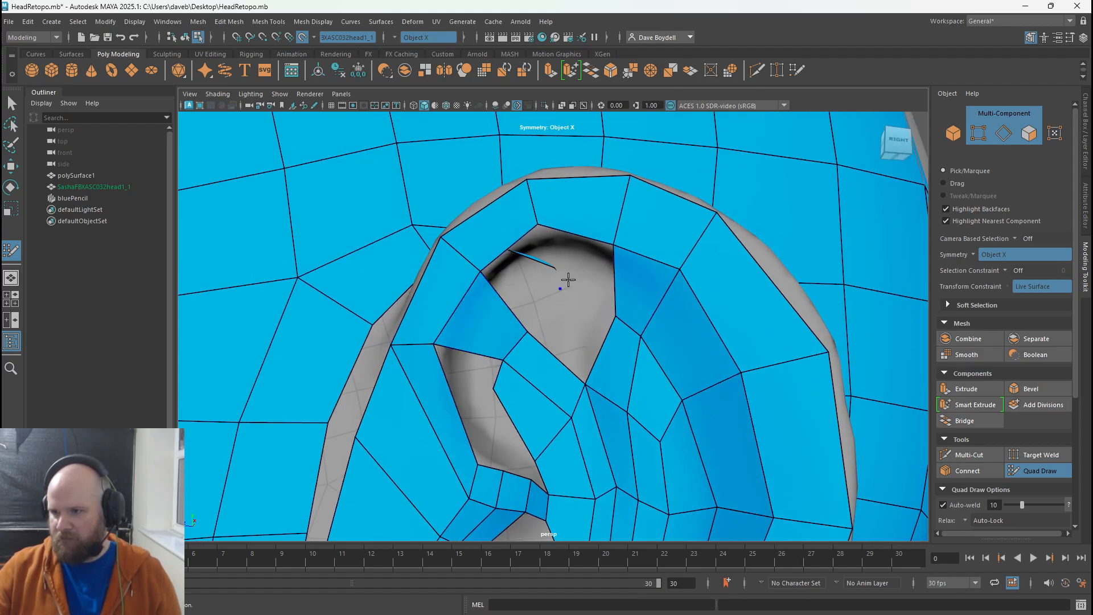
{"action": "left_click", "coordinate": [534, 288], "text": "shift"}
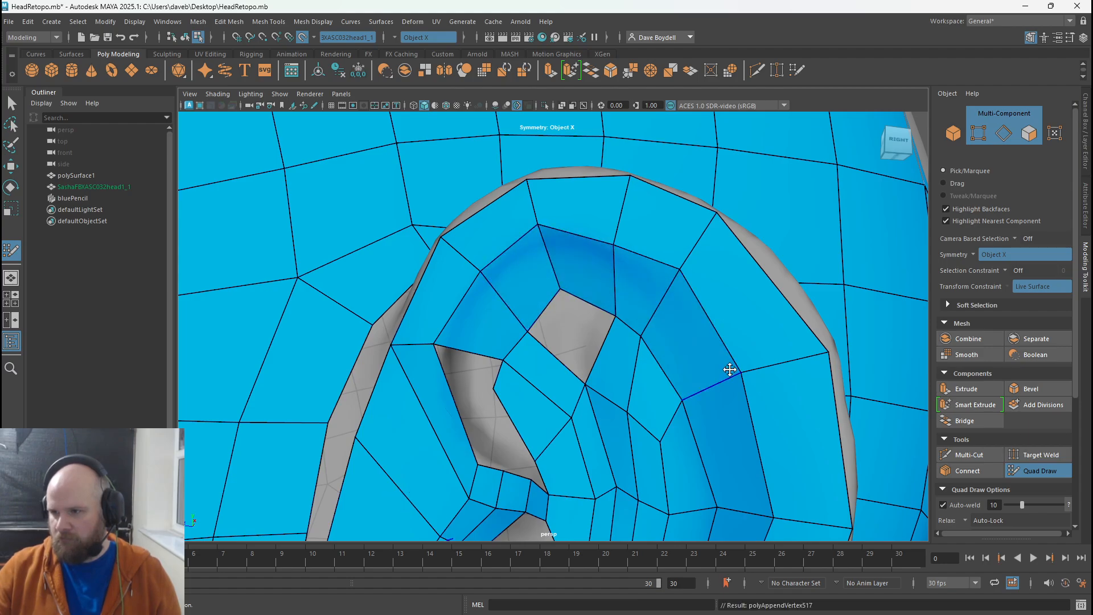
{"action": "key", "text": "ctrl+z"}
{"action": "left_click", "coordinate": [666, 285], "text": "ctrl+shift"}
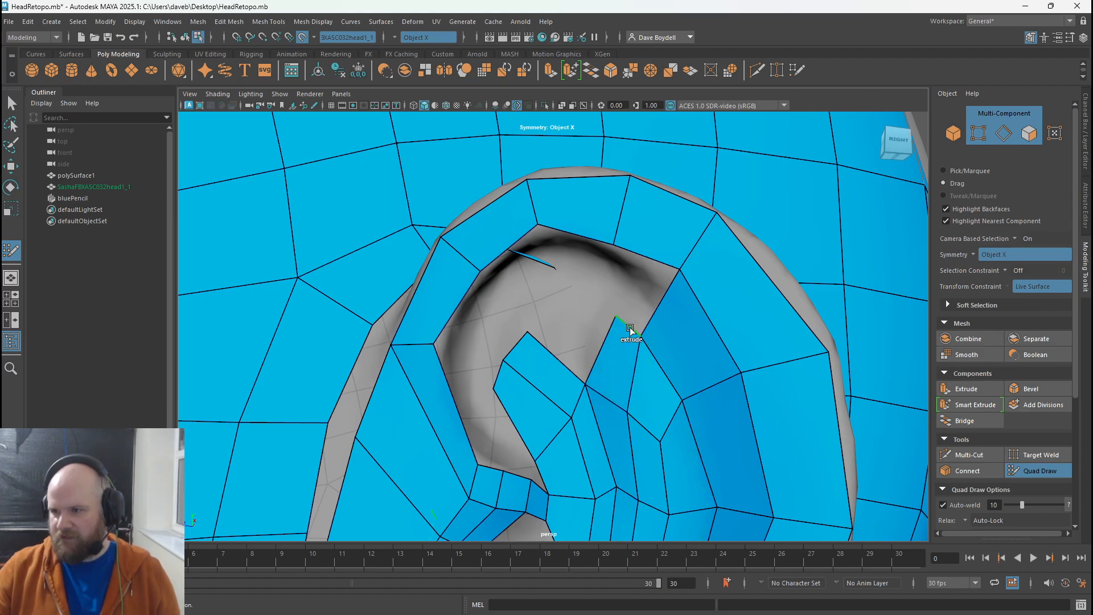
- Join the two antihelix branches to the upper rim's inner edge with one quad each and place a point between them
{"action": "left_click", "coordinate": [645, 268], "text": "shift"}
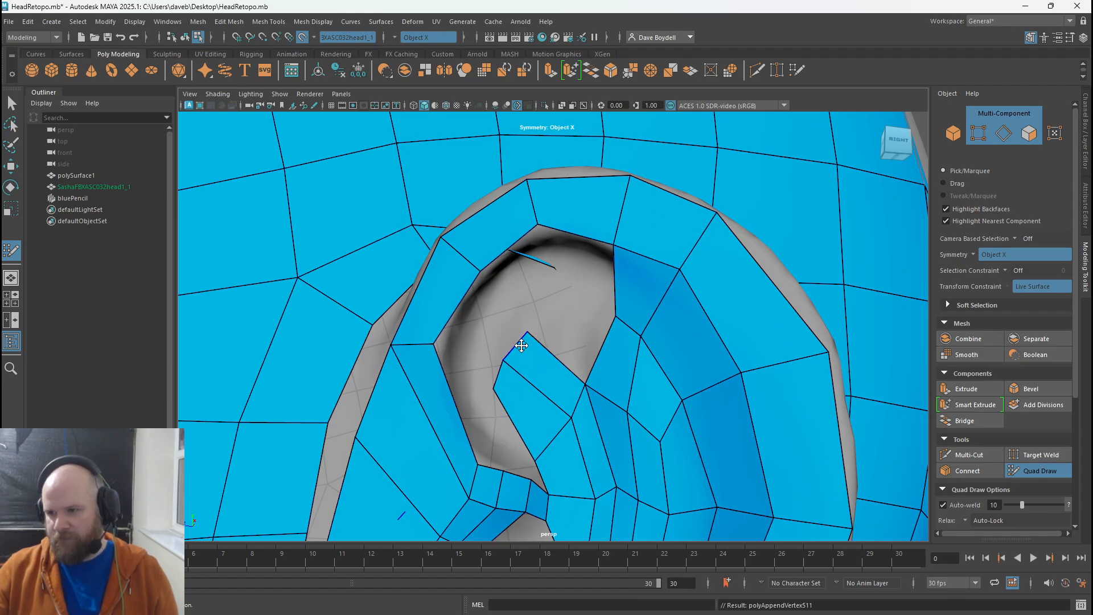
{"action": "key", "text": "Tab"}
{"action": "left_click_drag", "start_coordinate": [460, 304], "coordinate": [514, 347]}
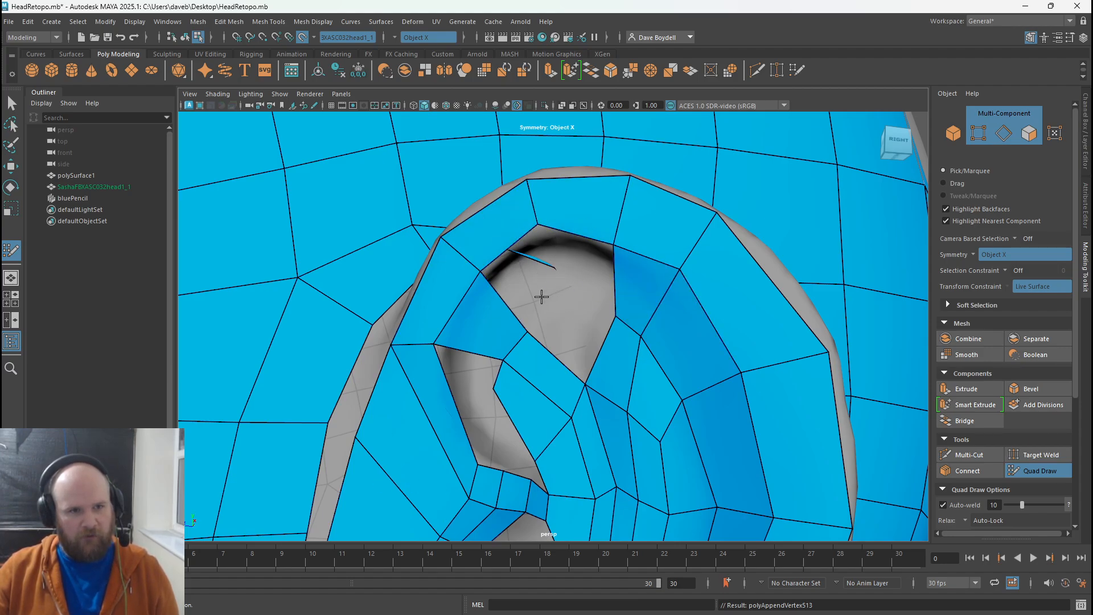
{"action": "scroll", "coordinate": [541, 296], "scroll_direction": "up", "scroll_amount": 3}
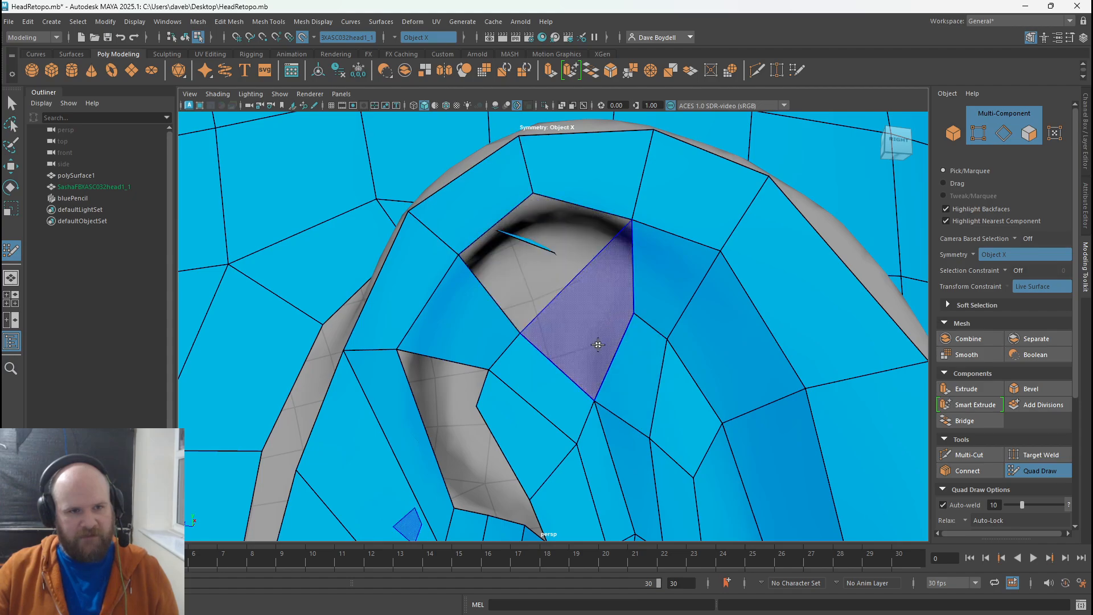
{"action": "left_click_drag", "start_coordinate": [543, 279], "coordinate": [541, 320], "text": "alt"}
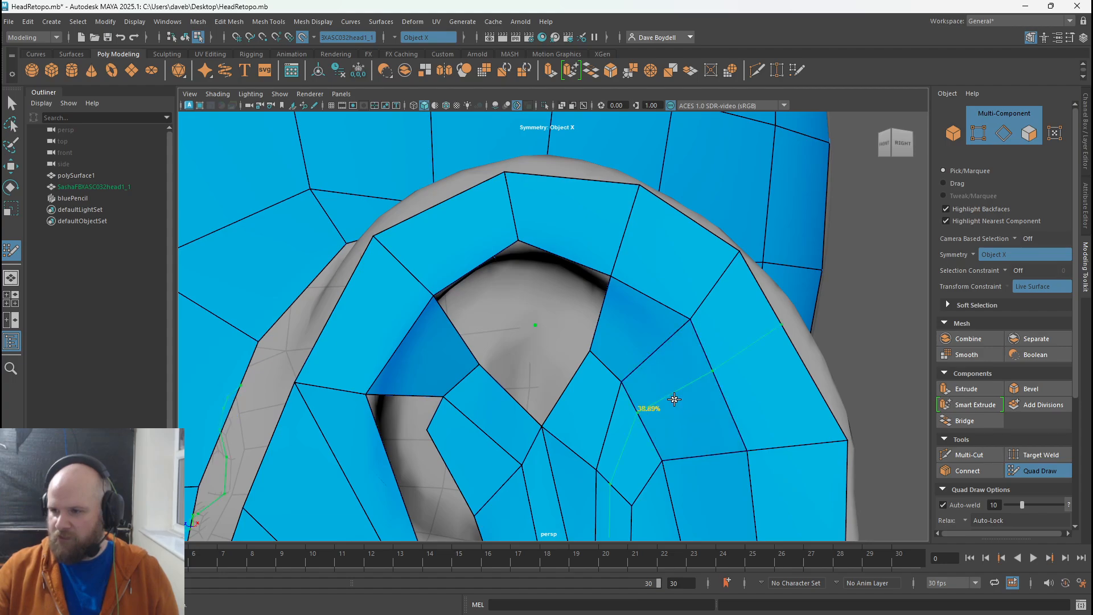
{"action": "left_click_drag", "start_coordinate": [712, 466], "coordinate": [612, 318], "text": "ctrl+shift"}
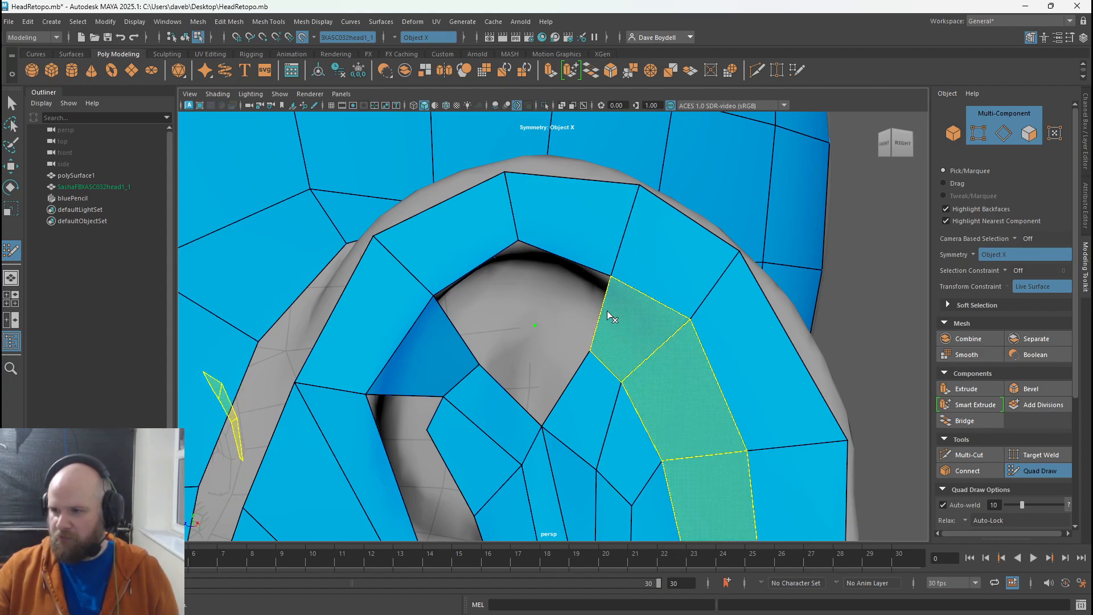
{"action": "left_click_drag", "start_coordinate": [524, 279], "coordinate": [413, 383], "text": "ctrl+shift"}
{"action": "key", "text": "ctrl+z"}
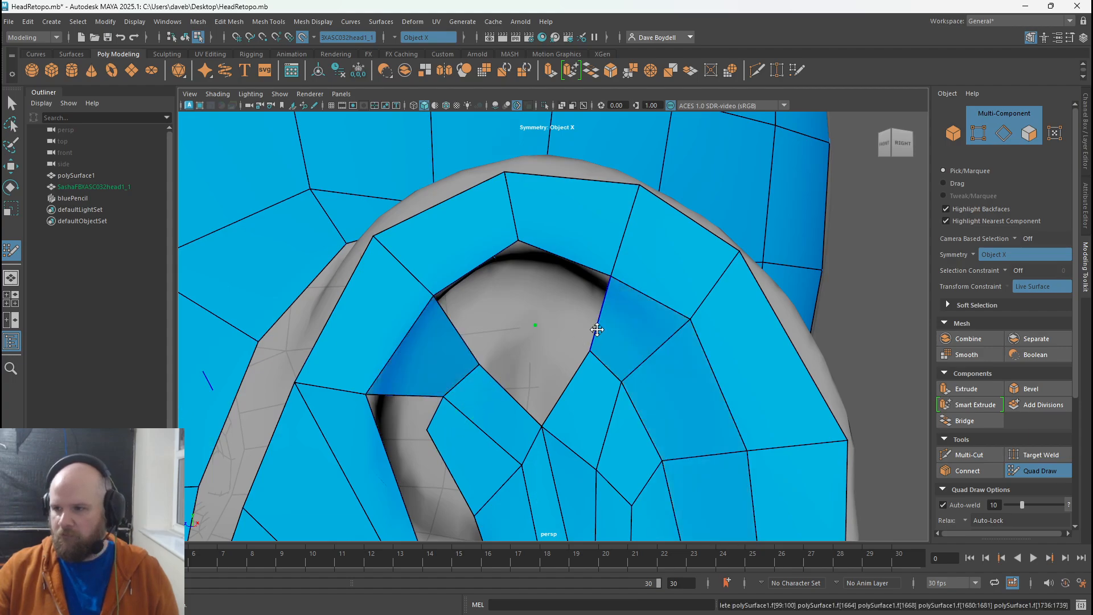
- Fill the remaining hollow between the antihelix branches and the upper rim with quads and save the scene
{"action": "left_click", "coordinate": [574, 295], "text": "shift"}
{"action": "left_click", "coordinate": [507, 309], "text": "shift"}
{"action": "left_click", "coordinate": [552, 347], "text": "shift"}
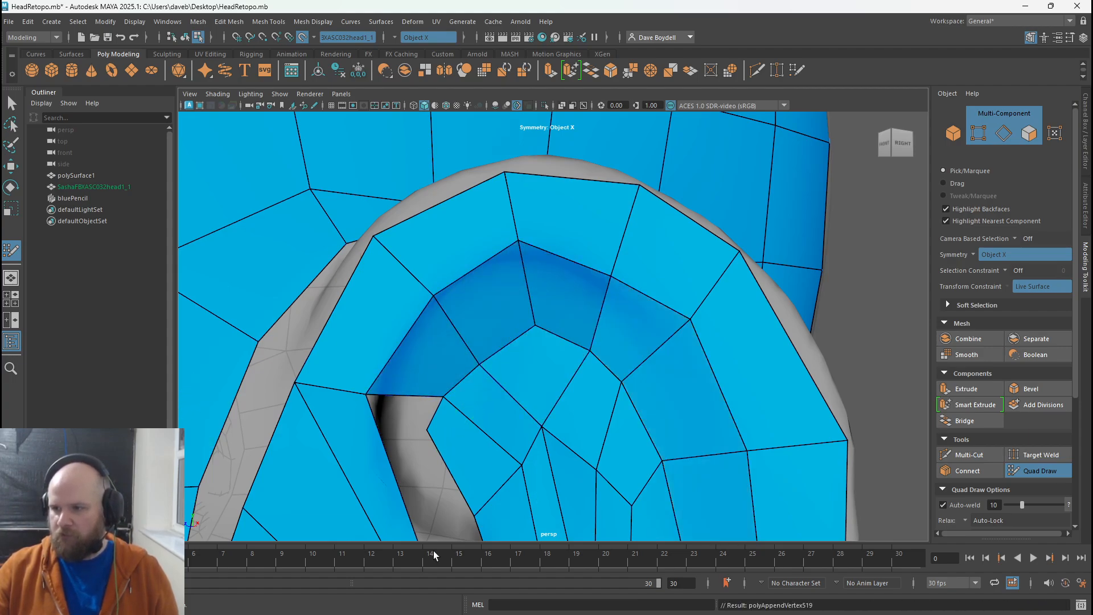
{"action": "mouse_move", "coordinate": [552, 346]}
{"action": "left_mouse_down", "text": "alt"}
{"action": "mouse_move", "coordinate": [471, 317]}
{"action": "mouse_move", "coordinate": [548, 338]}
{"action": "left_mouse_up", "text": "alt"}
{"action": "right_click_drag", "start_coordinate": [548, 339], "coordinate": [349, 222], "text": "alt"}
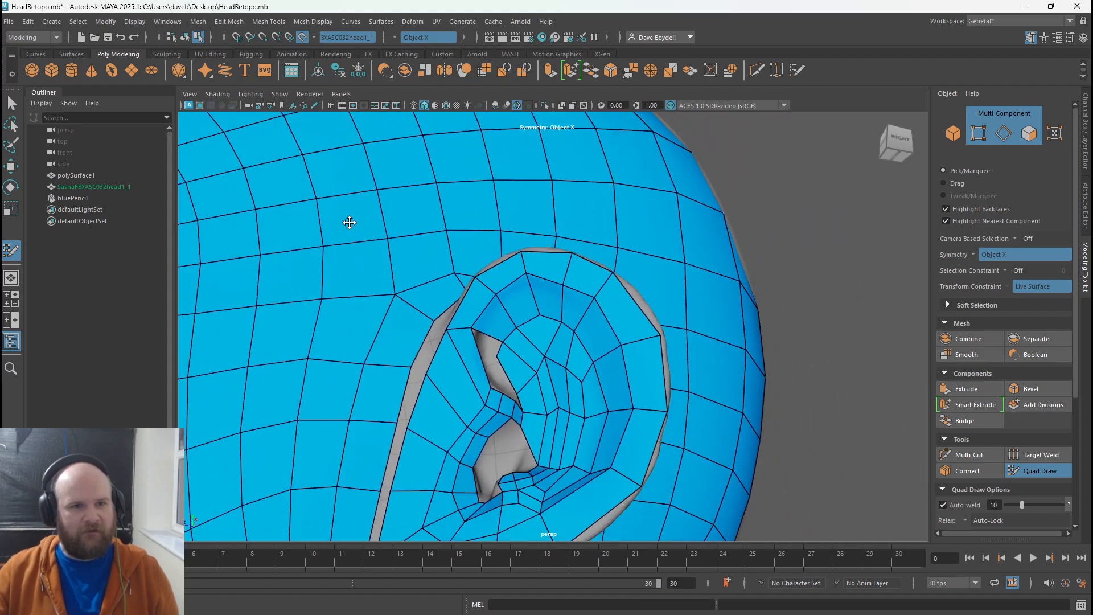
{"action": "mouse_move", "coordinate": [349, 222]}
{"action": "left_mouse_down", "text": "alt"}
{"action": "mouse_move", "coordinate": [432, 215]}
{"action": "mouse_move", "coordinate": [500, 315]}
{"action": "mouse_move", "coordinate": [495, 288]}
{"action": "mouse_move", "coordinate": [524, 293]}
{"action": "mouse_move", "coordinate": [427, 243]}
{"action": "mouse_move", "coordinate": [420, 282]}
{"action": "left_mouse_up", "text": "alt"}
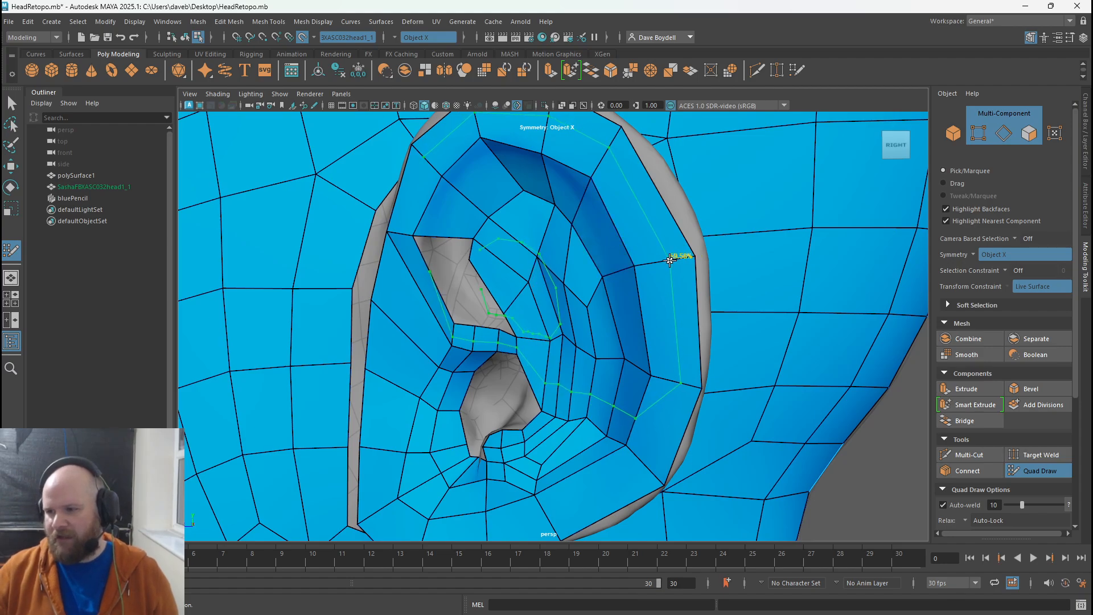
{"action": "key", "text": "ctrl+s"}
- Try to insert an edge loop around the ear's outer rim
{"action": "scroll", "coordinate": [670, 395], "scroll_direction": "up", "scroll_amount": 1}
{"action": "left_click_drag", "start_coordinate": [669, 395], "coordinate": [663, 333], "text": "alt"}
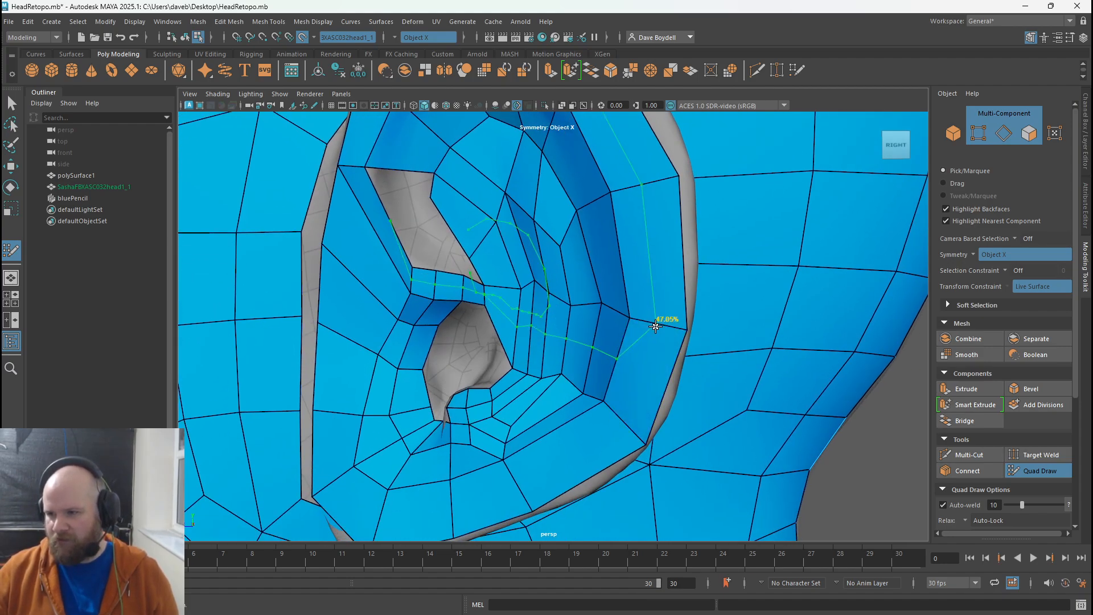
{"action": "left_click", "coordinate": [662, 320], "text": "ctrl"}
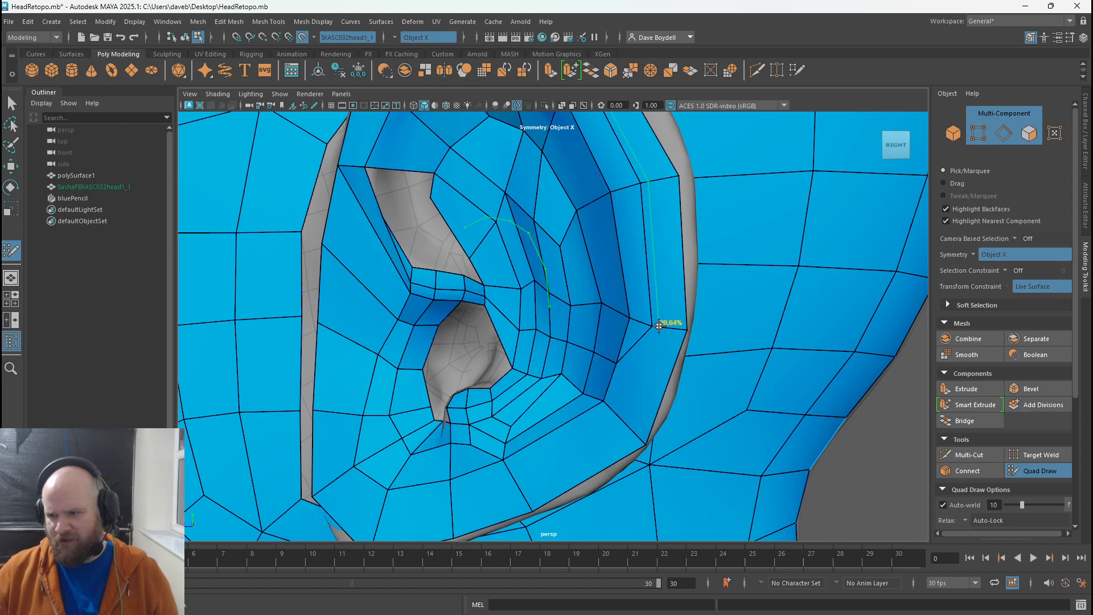
{"action": "left_click", "coordinate": [670, 367], "text": "ctrl"}
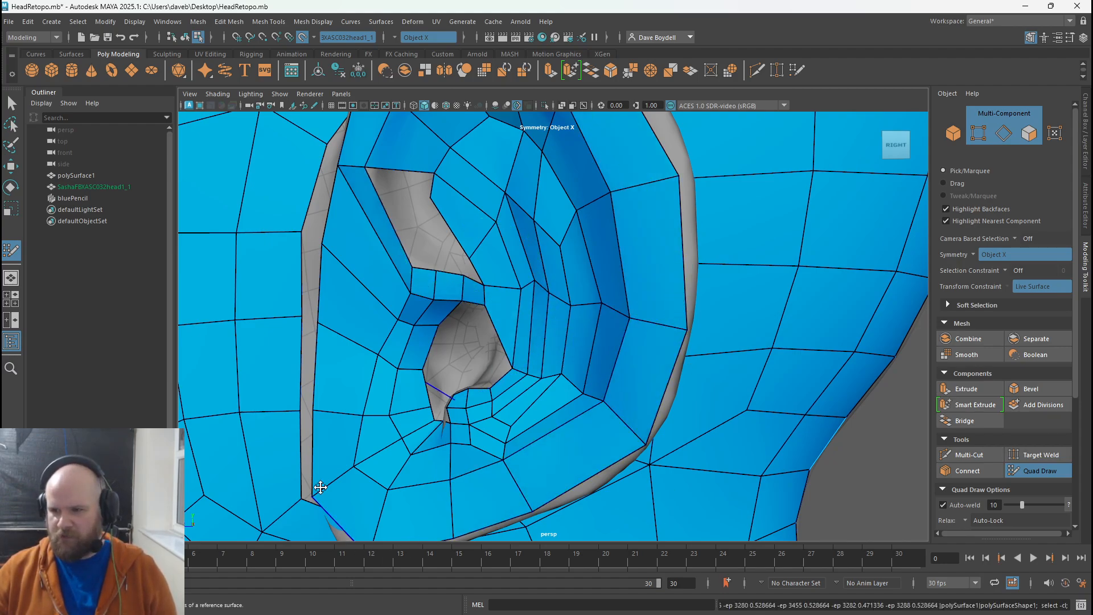
- Try to delete the long quad between the ear's front edge and the upper concha gap
{"action": "right_click_drag", "start_coordinate": [392, 221], "coordinate": [408, 232], "text": "alt"}
{"action": "middle_click_drag", "start_coordinate": [407, 232], "coordinate": [425, 279], "text": "alt"}
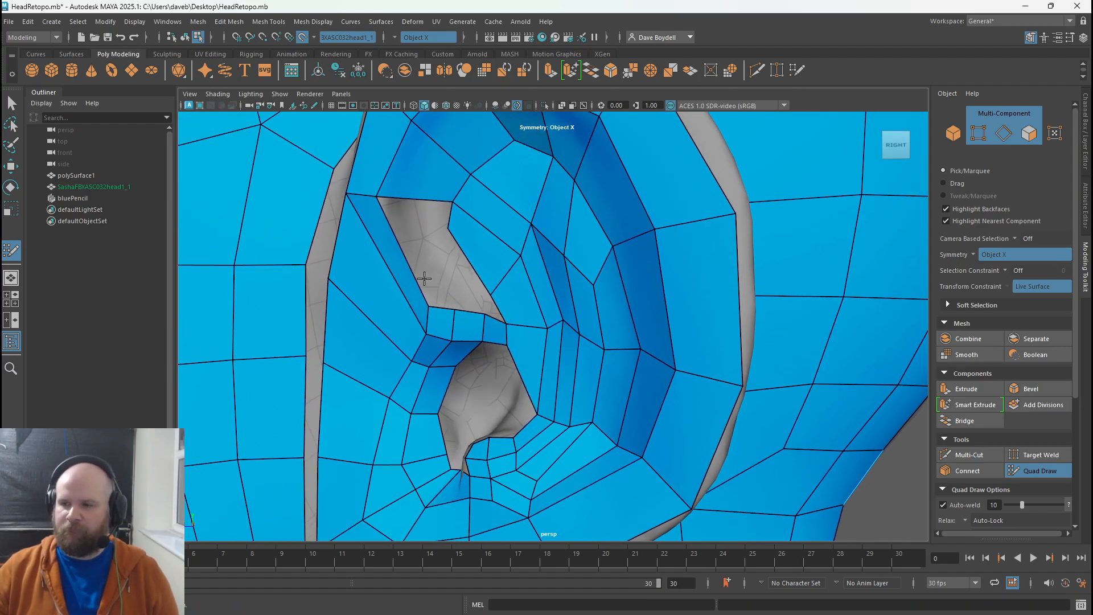
{"action": "left_click", "coordinate": [373, 285], "text": "ctrl+shift"}
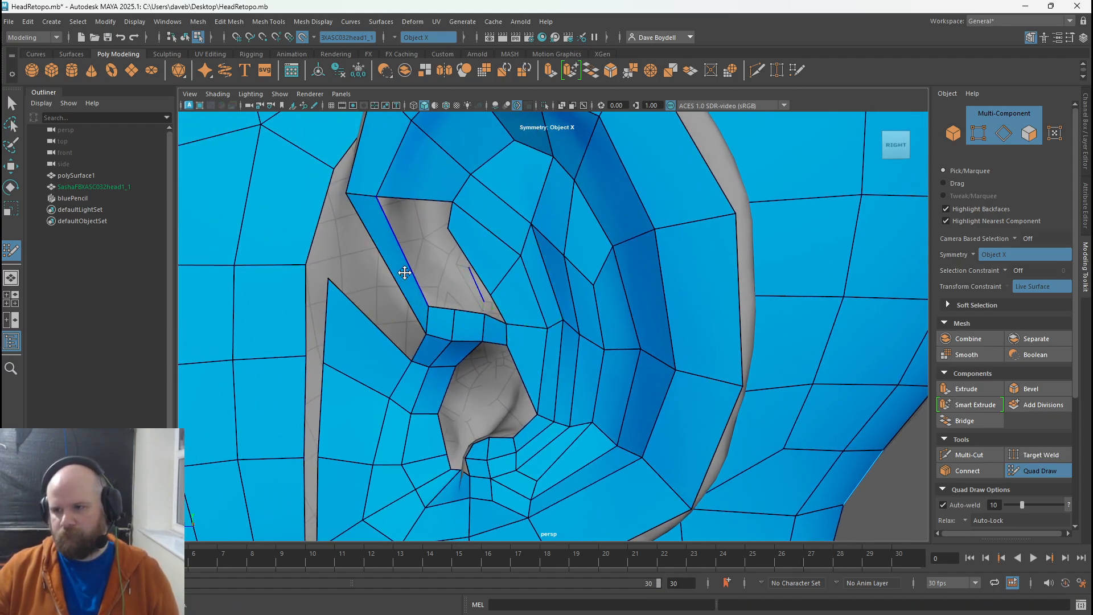
{"action": "key", "text": "ctrl+z"}
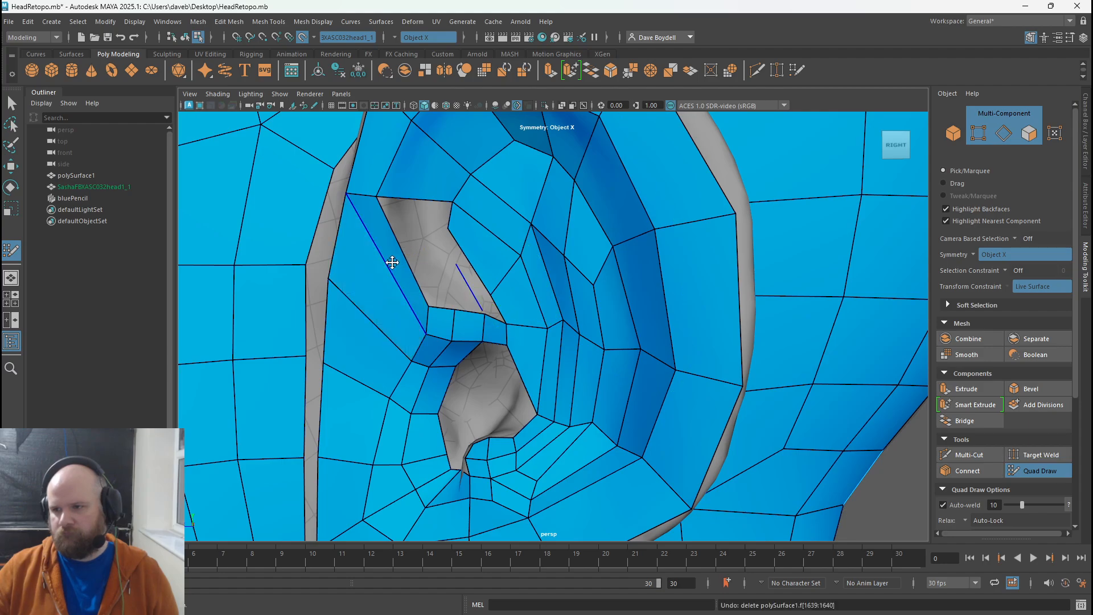
- Try to extrude the outer edge of the ear's upper rim toward the back of the ear
{"action": "mouse_move", "coordinate": [421, 254]}
{"action": "left_mouse_down", "text": "alt"}
{"action": "mouse_move", "coordinate": [448, 248]}
{"action": "mouse_move", "coordinate": [426, 251]}
{"action": "left_mouse_up", "text": "alt"}
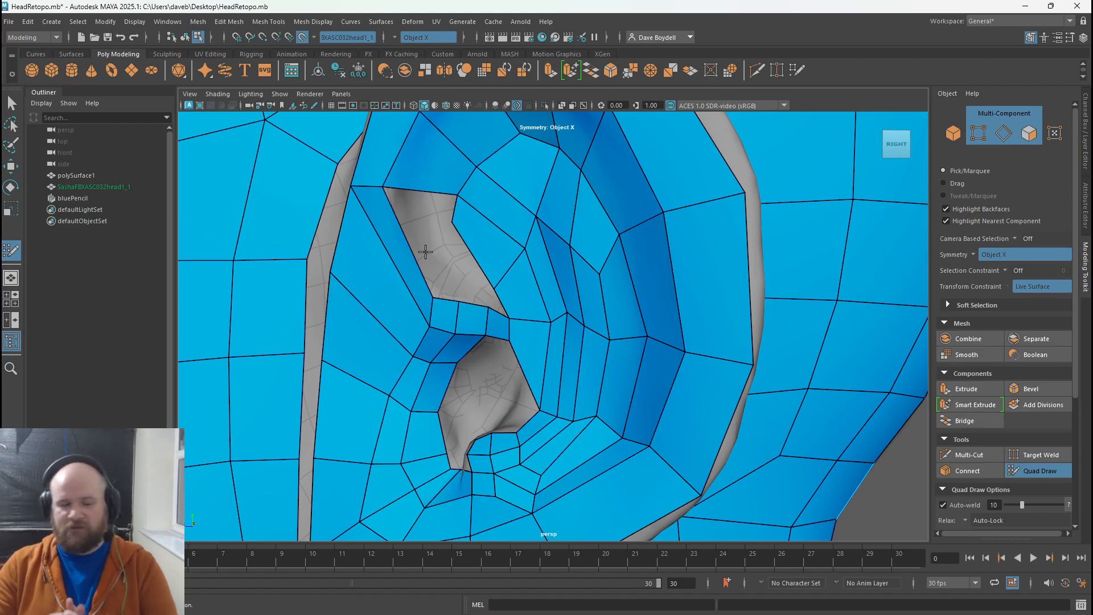
{"action": "right_click_drag", "start_coordinate": [646, 159], "coordinate": [583, 163], "text": "alt"}
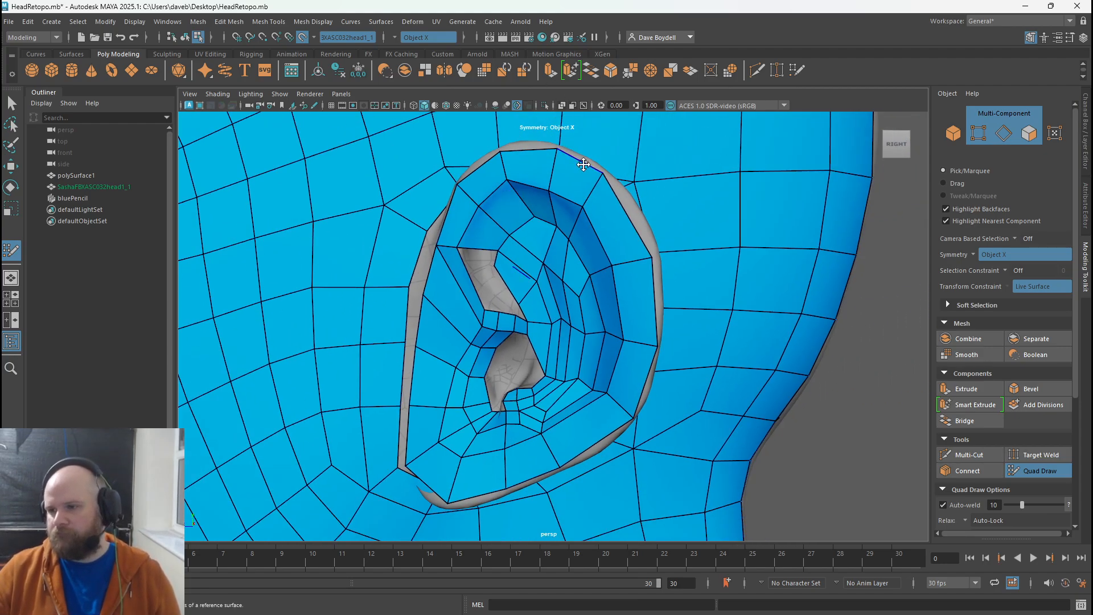
{"action": "left_click_drag", "start_coordinate": [583, 164], "coordinate": [604, 200], "text": "alt"}
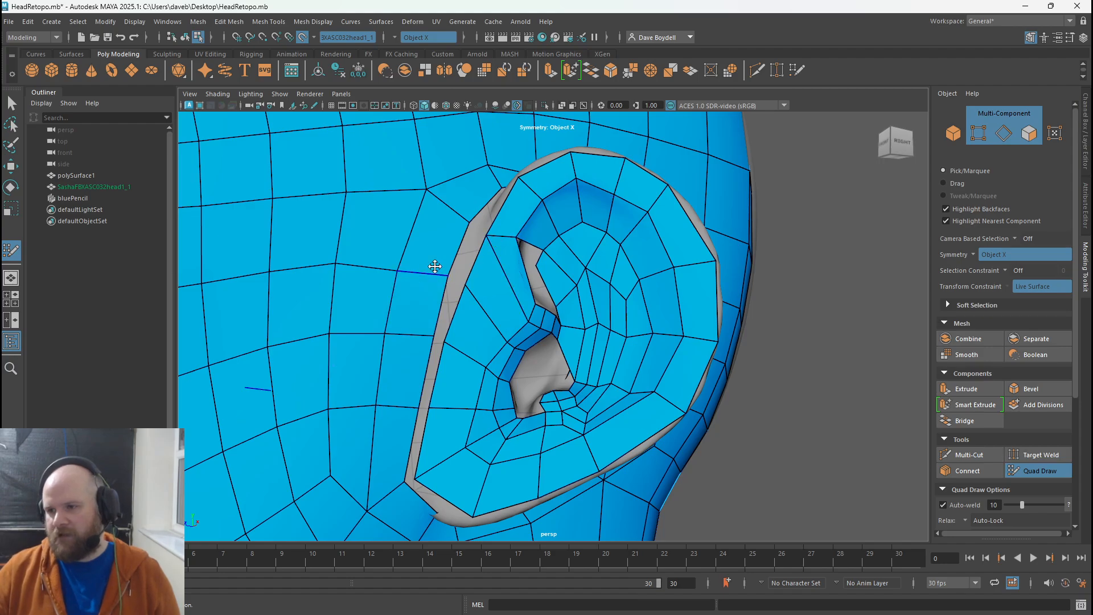
{"action": "left_click_drag", "start_coordinate": [435, 266], "coordinate": [449, 248], "text": "alt"}
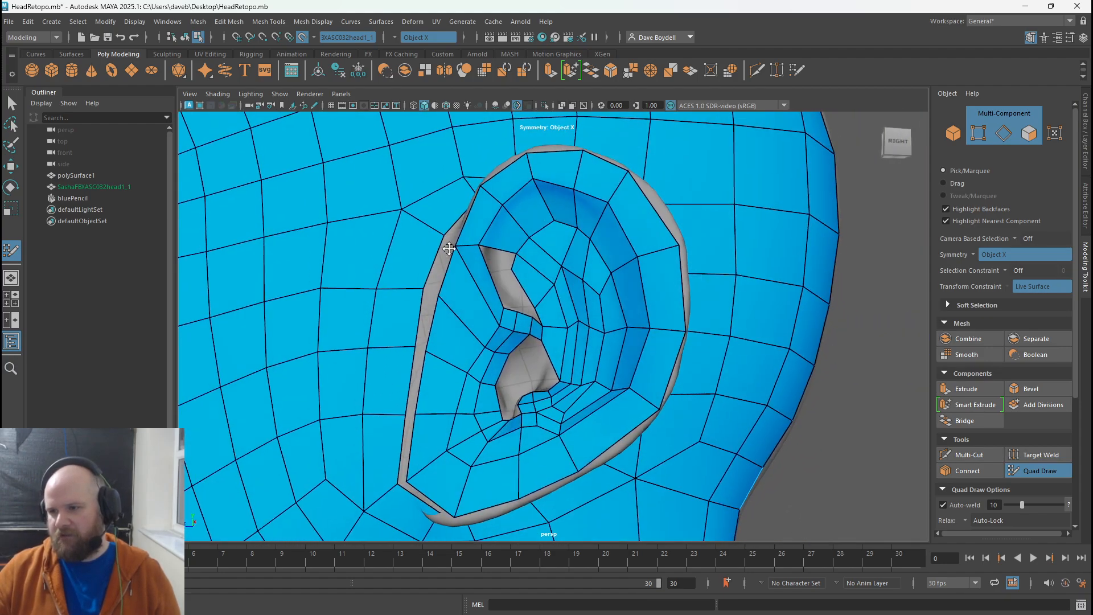
{"action": "scroll", "coordinate": [449, 249], "scroll_direction": "up", "scroll_amount": 5}
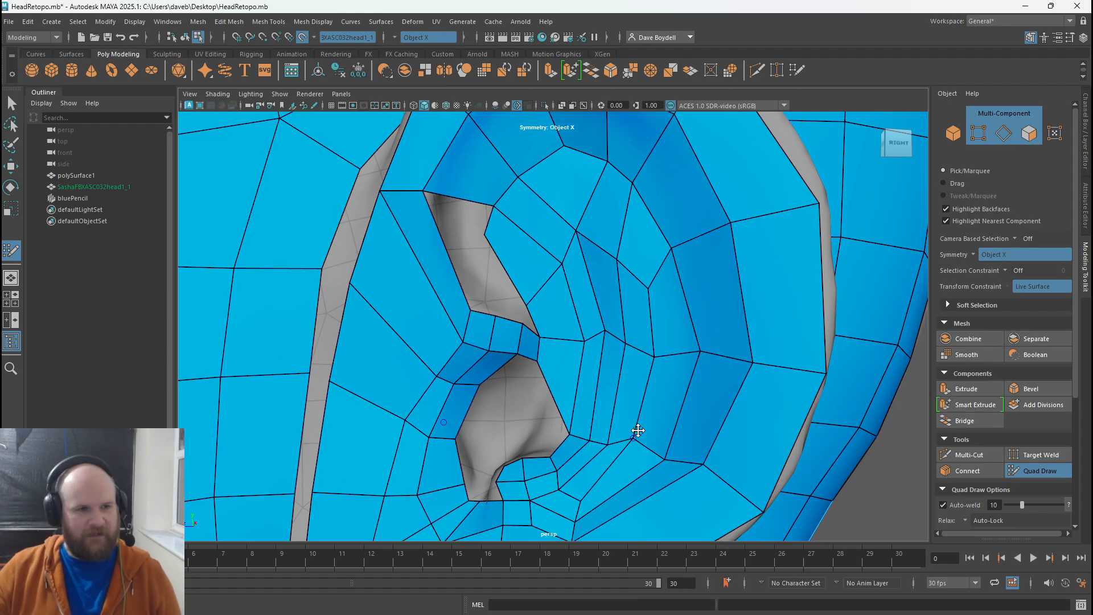
{"action": "left_click_drag", "start_coordinate": [569, 432], "coordinate": [598, 162], "text": "alt"}
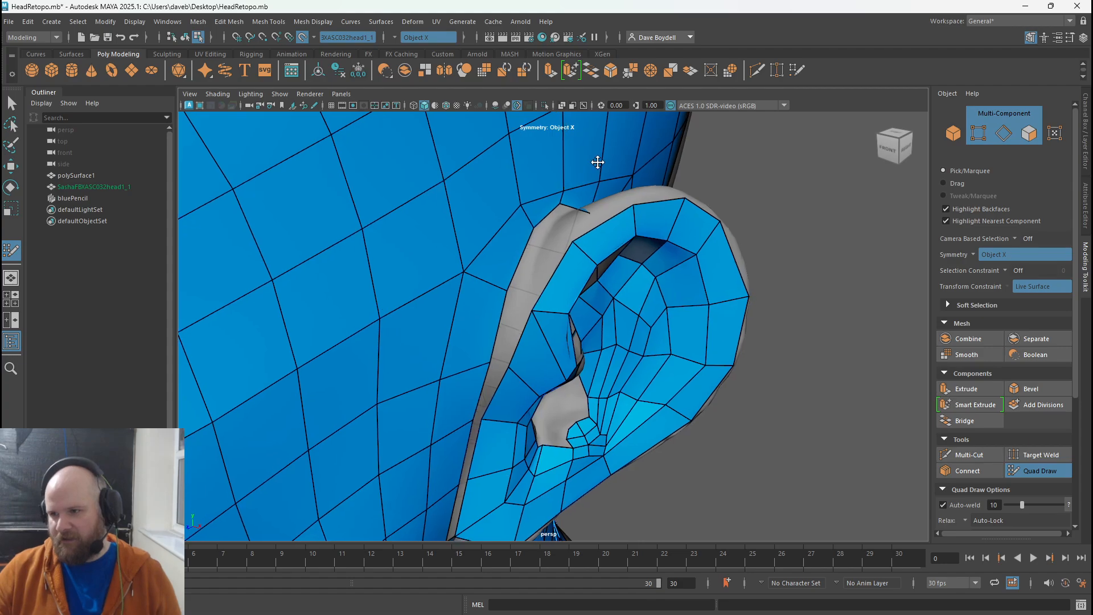
{"action": "scroll", "coordinate": [627, 336], "scroll_direction": "up", "scroll_amount": 4}
{"action": "left_click_drag", "start_coordinate": [560, 279], "coordinate": [590, 259]}
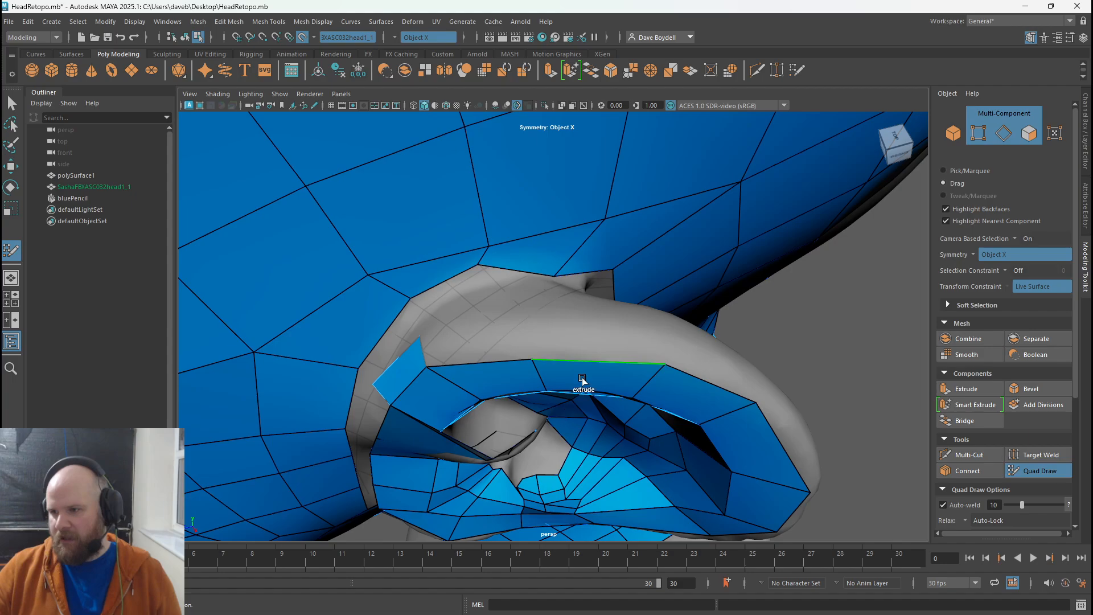
{"action": "left_click_drag", "start_coordinate": [583, 366], "coordinate": [508, 339]}
{"action": "key", "text": "ctrl+z"}
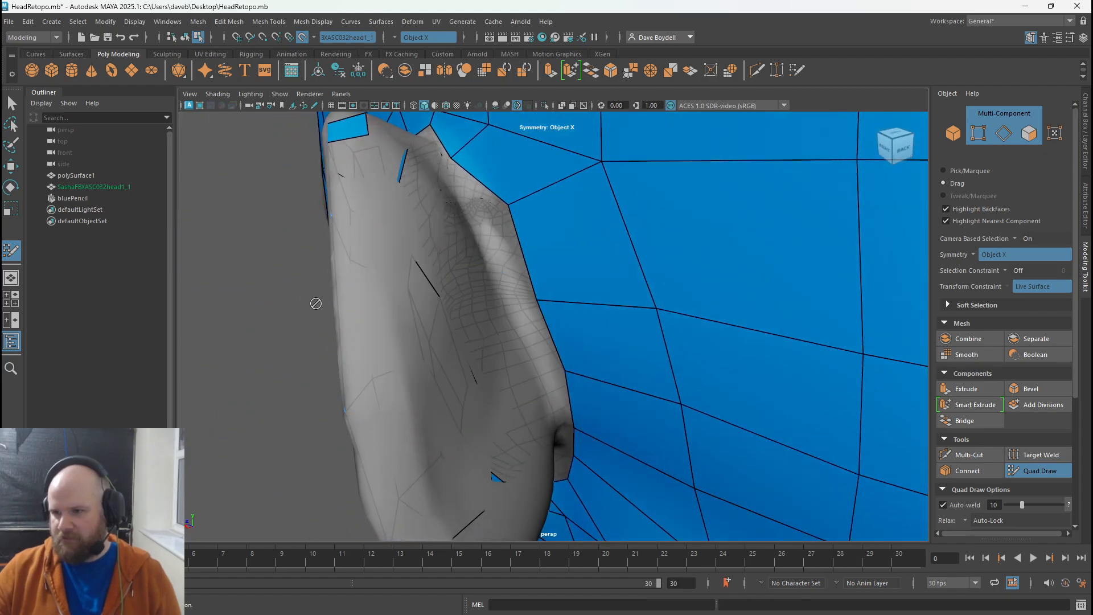
- Move the lower rim vertex outward to the sculpted edge and add quads wrapping around the earlobe's outer edge
{"action": "left_click_drag", "start_coordinate": [317, 302], "coordinate": [582, 349], "text": "alt"}
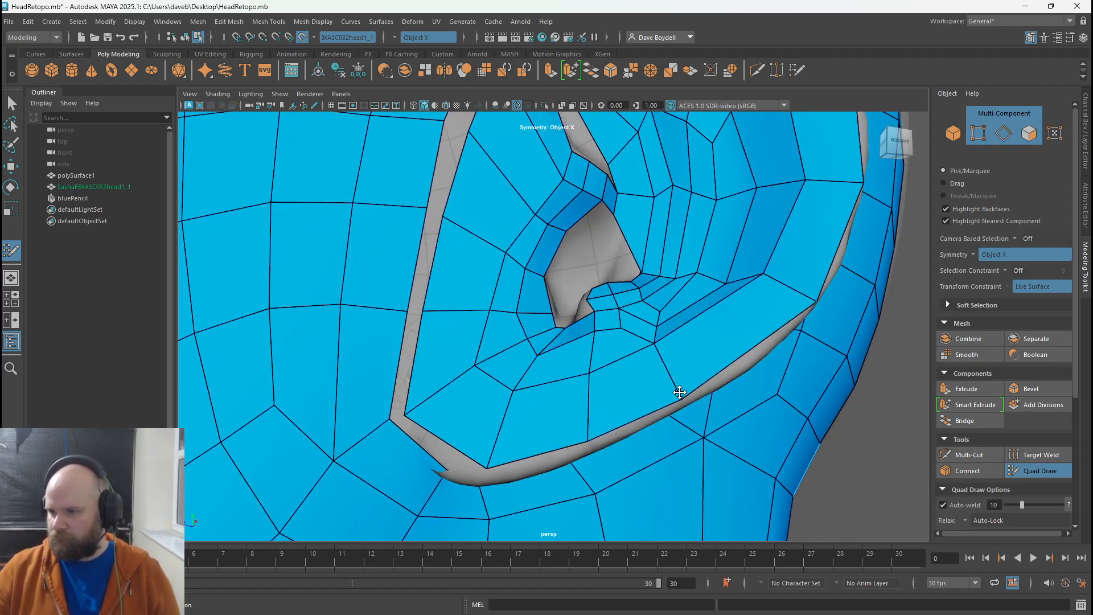
{"action": "left_click_drag", "start_coordinate": [680, 392], "coordinate": [701, 386]}
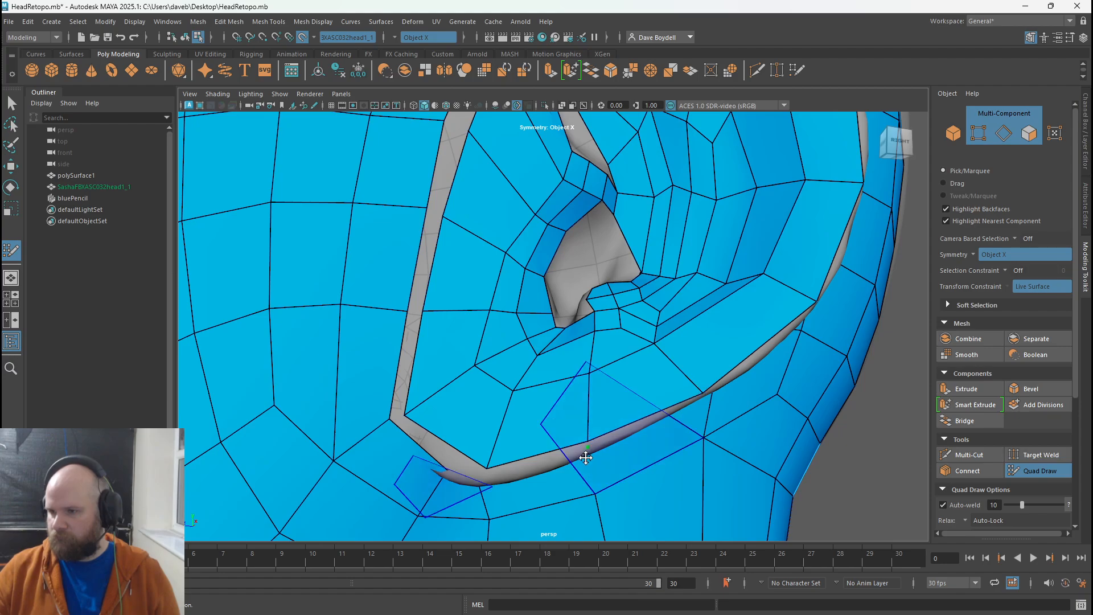
{"action": "mouse_move", "coordinate": [586, 453]}
{"action": "left_mouse_down", "text": "alt"}
{"action": "mouse_move", "coordinate": [566, 400]}
{"action": "mouse_move", "coordinate": [515, 370]}
{"action": "mouse_move", "coordinate": [535, 259]}
{"action": "mouse_move", "coordinate": [577, 292]}
{"action": "left_mouse_up", "text": "alt"}
{"action": "mouse_move", "coordinate": [422, 406]}
{"action": "left_mouse_down", "text": "alt"}
{"action": "mouse_move", "coordinate": [456, 402]}
{"action": "mouse_move", "coordinate": [442, 373]}
{"action": "mouse_move", "coordinate": [456, 393]}
{"action": "mouse_move", "coordinate": [448, 411]}
{"action": "mouse_move", "coordinate": [420, 358]}
{"action": "mouse_move", "coordinate": [506, 386]}
{"action": "mouse_move", "coordinate": [463, 383]}
{"action": "mouse_move", "coordinate": [444, 361]}
{"action": "mouse_move", "coordinate": [500, 342]}
{"action": "mouse_move", "coordinate": [467, 359]}
{"action": "left_mouse_up", "text": "alt"}
{"action": "key", "text": "Tab"}
{"action": "key", "text": "ctrl+z"}
{"action": "left_click", "coordinate": [467, 359], "text": "shift"}
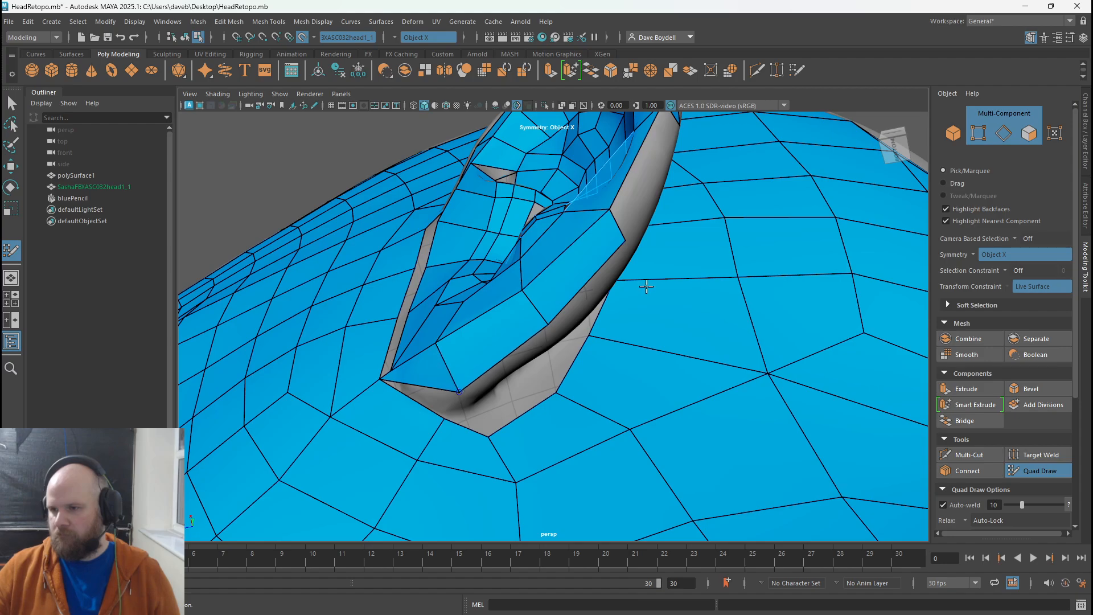
- Fill the gaps between the extruded quads to form a continuous strip around the ear's outer rim
{"action": "mouse_move", "coordinate": [646, 285]}
{"action": "left_mouse_down", "text": "alt"}
{"action": "mouse_move", "coordinate": [591, 288]}
{"action": "mouse_move", "coordinate": [553, 310]}
{"action": "mouse_move", "coordinate": [490, 319]}
{"action": "left_mouse_up", "text": "alt"}
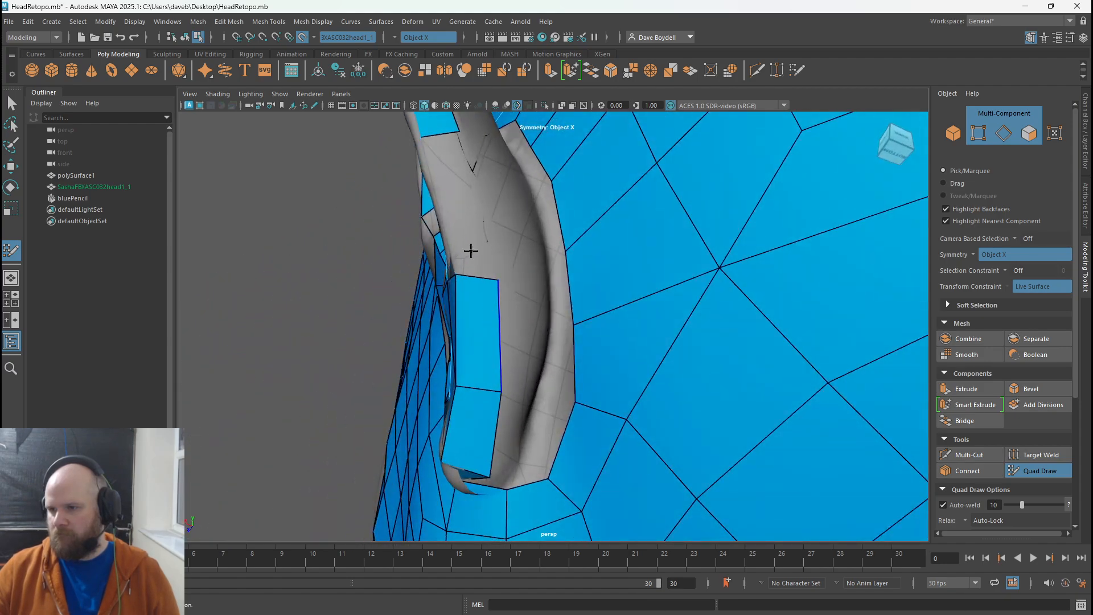
{"action": "left_click_drag", "start_coordinate": [469, 249], "coordinate": [477, 256], "text": "alt"}
{"action": "left_click_drag", "start_coordinate": [506, 267], "coordinate": [486, 259], "text": "alt"}
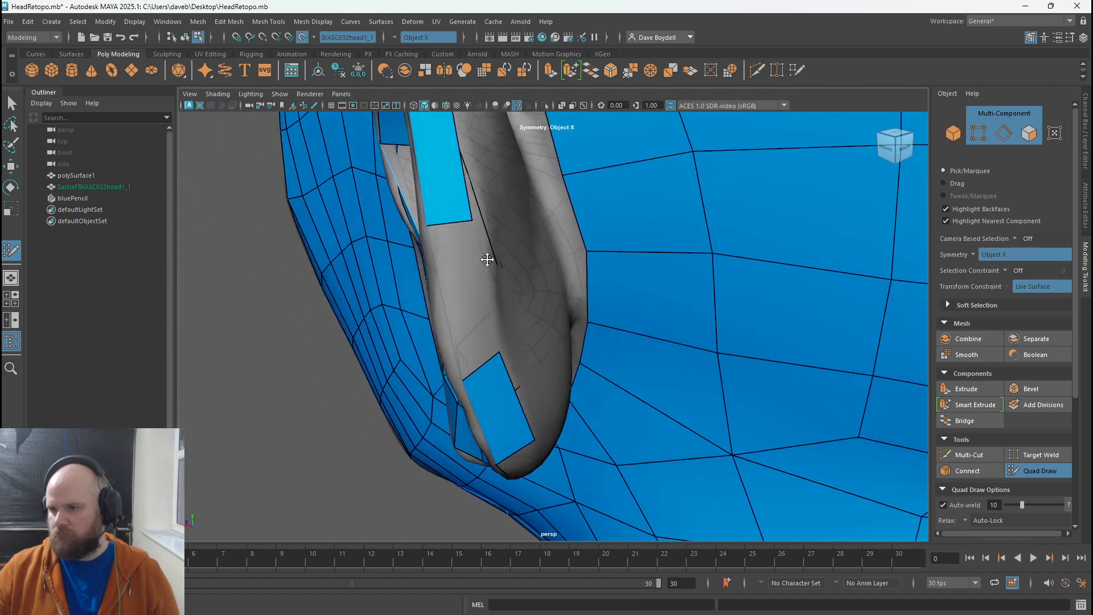
{"action": "left_click", "coordinate": [470, 331], "text": "shift"}
{"action": "left_click_drag", "start_coordinate": [470, 331], "coordinate": [484, 319], "text": "alt"}
{"action": "left_click", "coordinate": [440, 264], "text": "shift"}
{"action": "left_click_drag", "start_coordinate": [440, 264], "coordinate": [492, 359], "text": "alt"}
{"action": "left_click", "coordinate": [419, 285], "text": "shift"}
{"action": "mouse_move", "coordinate": [420, 285]}
{"action": "left_mouse_down", "text": "alt"}
{"action": "mouse_move", "coordinate": [522, 266]}
{"action": "mouse_move", "coordinate": [661, 179]}
{"action": "mouse_move", "coordinate": [654, 322]}
{"action": "left_mouse_up", "text": "alt"}
{"action": "left_click", "coordinate": [655, 183], "text": "shift"}
{"action": "left_click", "coordinate": [628, 427], "text": "shift"}
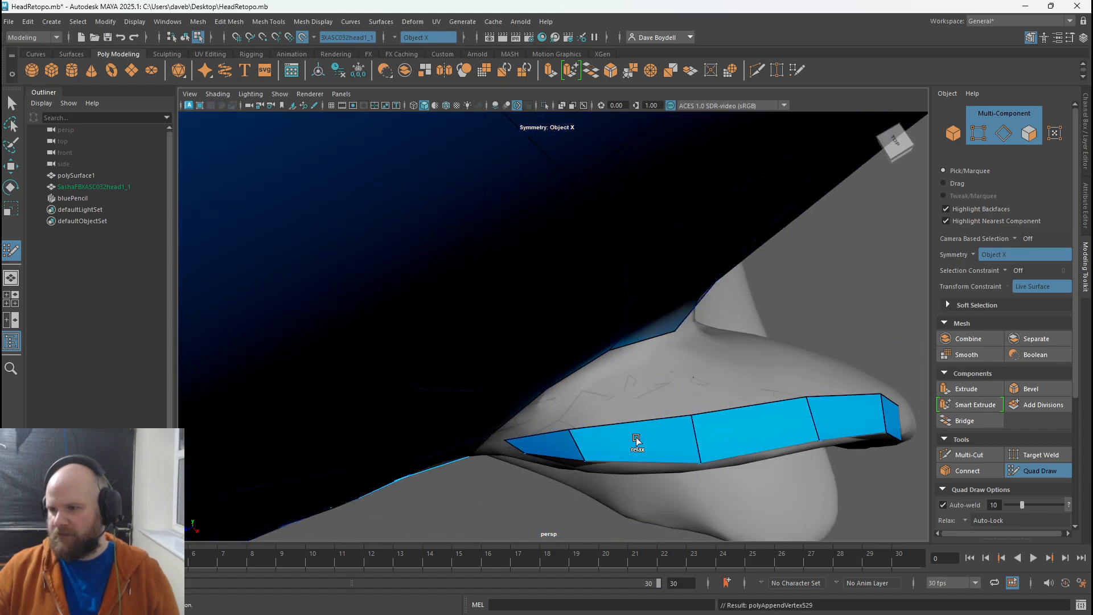
- Insert an edge loop lengthwise through the new strip around the ear's outer rim
{"action": "mouse_move", "coordinate": [637, 442]}
{"action": "left_mouse_down", "text": "alt"}
{"action": "mouse_move", "coordinate": [701, 434]}
{"action": "mouse_move", "coordinate": [585, 420]}
{"action": "mouse_move", "coordinate": [530, 393]}
{"action": "mouse_move", "coordinate": [402, 251]}
{"action": "left_mouse_up", "text": "alt"}
{"action": "left_click", "coordinate": [546, 388], "text": "ctrl"}
{"action": "left_click_drag", "start_coordinate": [423, 314], "coordinate": [430, 345], "text": "alt"}
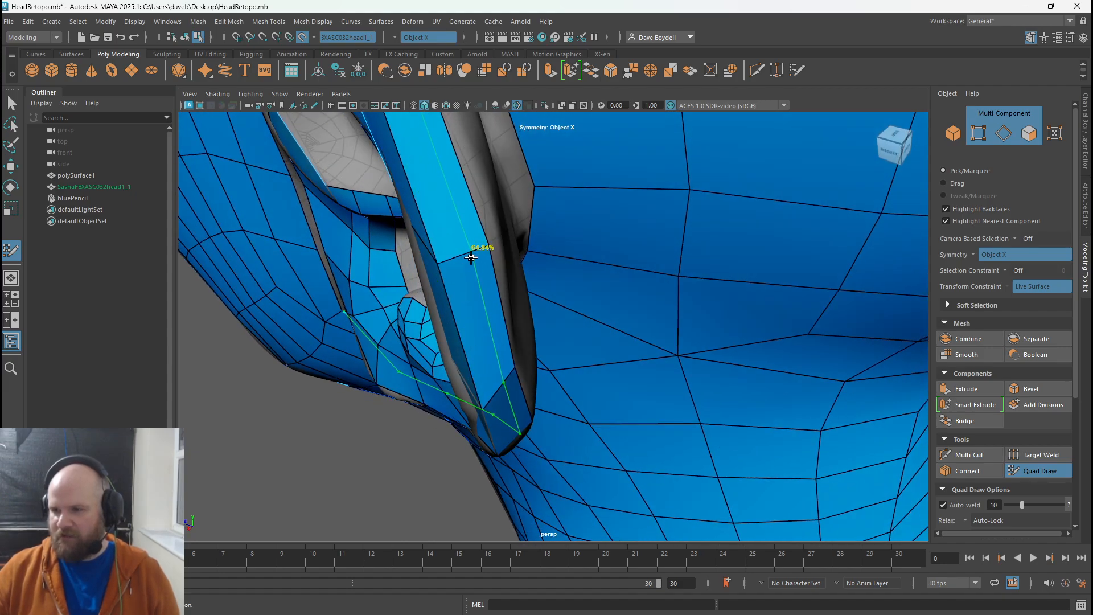
{"action": "left_click_drag", "start_coordinate": [480, 244], "coordinate": [430, 409], "text": "alt"}
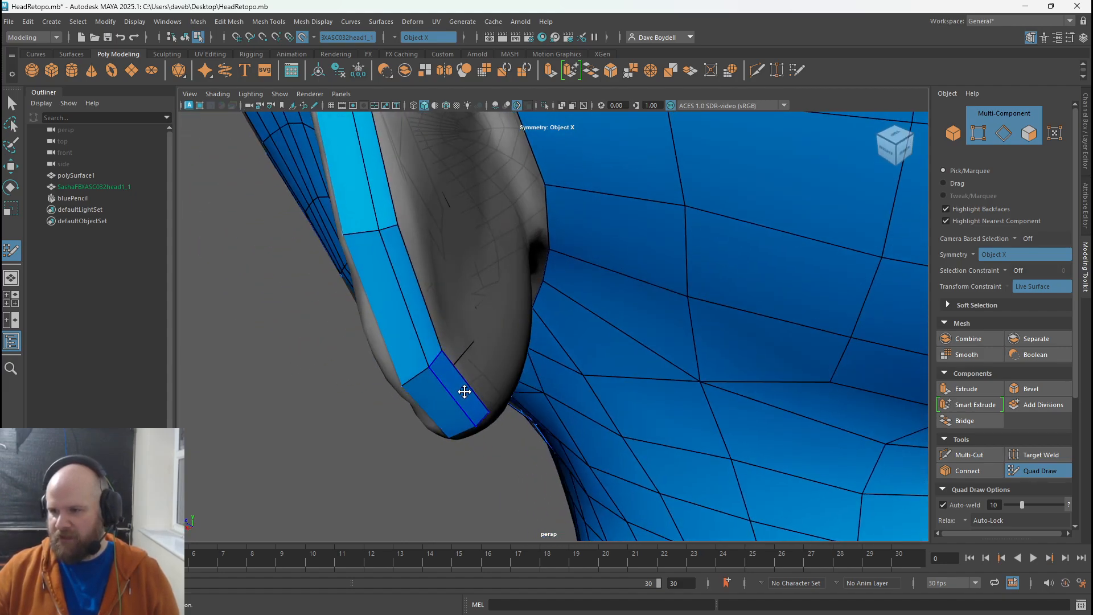
- Pull the inner vertices of the upper rim strip toward the face and weld them to the head mesh in front of the ear
{"action": "left_click_drag", "start_coordinate": [398, 254], "coordinate": [442, 334], "text": "alt"}
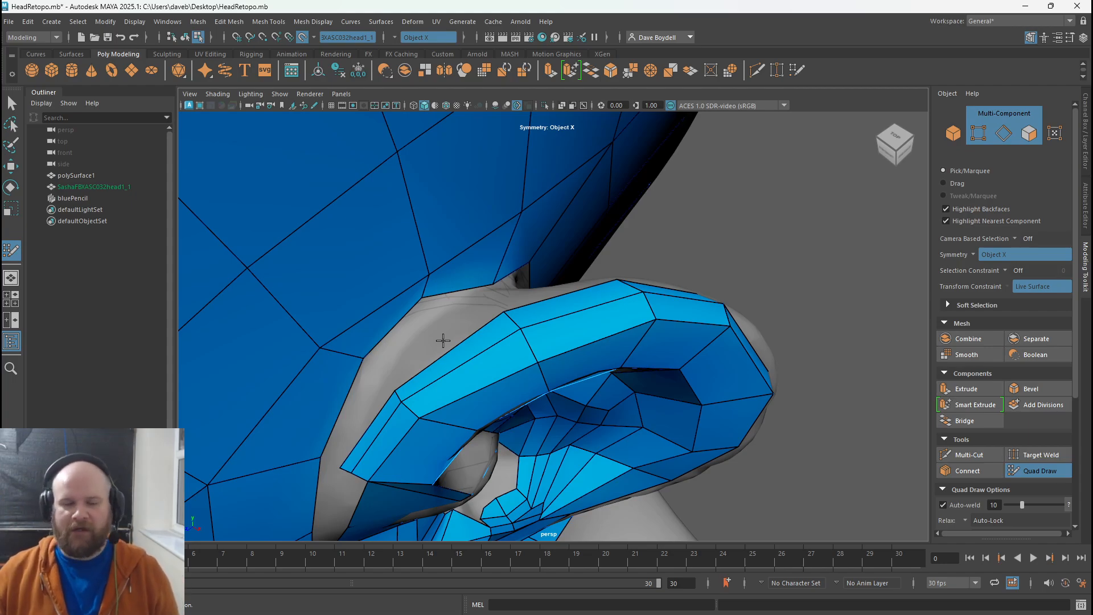
{"action": "left_click_drag", "start_coordinate": [391, 374], "coordinate": [571, 271], "text": "alt"}
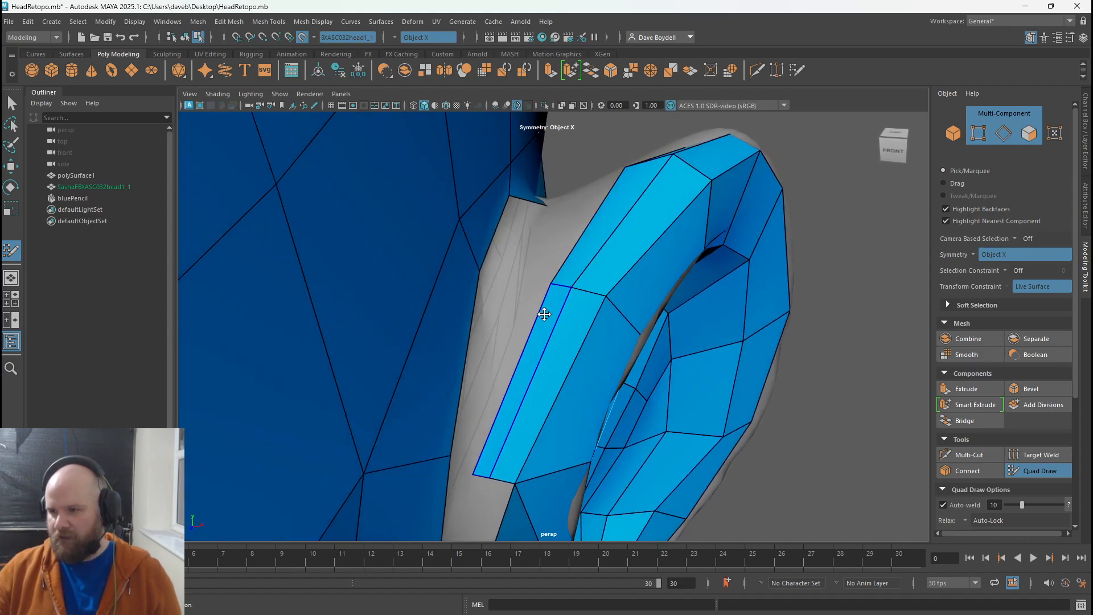
{"action": "left_click_drag", "start_coordinate": [536, 312], "coordinate": [525, 312]}
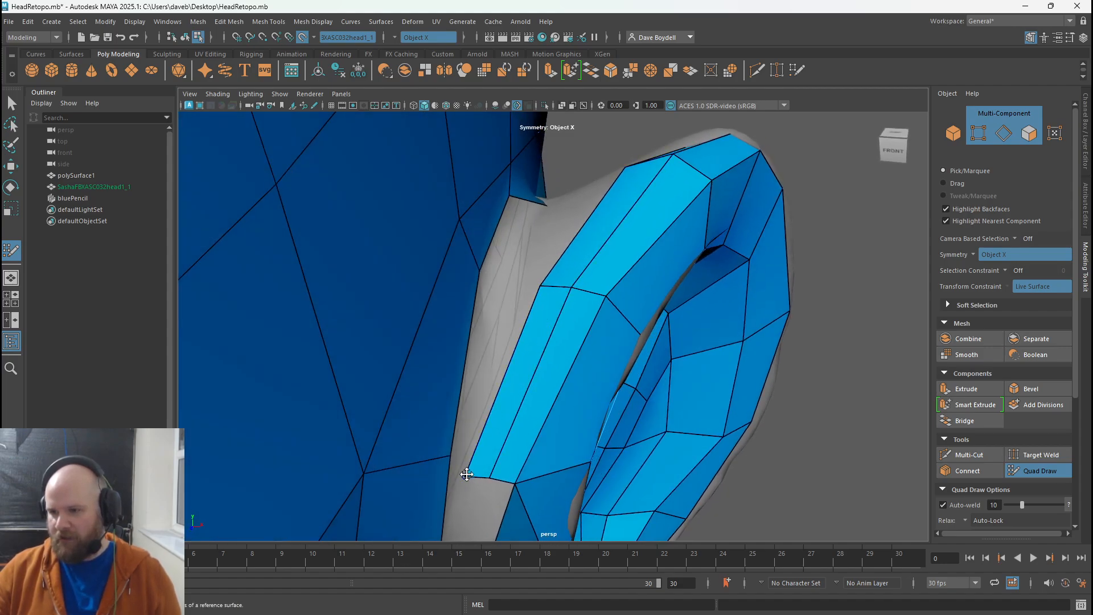
{"action": "left_click_drag", "start_coordinate": [467, 474], "coordinate": [452, 453]}
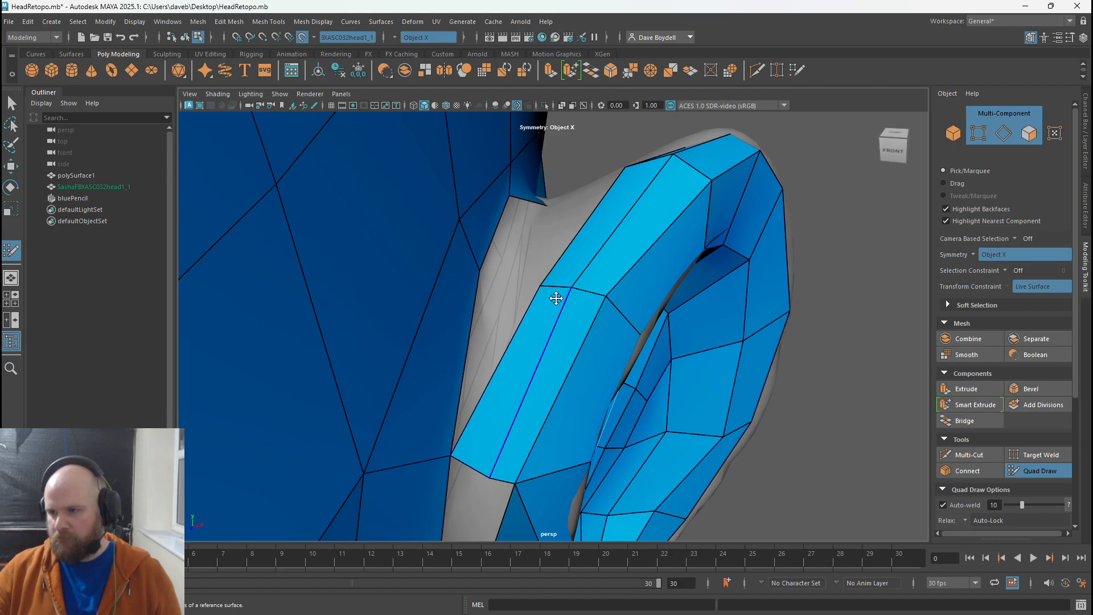
{"action": "mouse_move", "coordinate": [556, 298]}
{"action": "left_mouse_down"}
{"action": "mouse_move", "coordinate": [478, 251]}
{"action": "mouse_move", "coordinate": [478, 300]}
{"action": "mouse_move", "coordinate": [444, 297]}
{"action": "left_mouse_up"}
{"action": "left_click_drag", "start_coordinate": [398, 478], "coordinate": [524, 322], "text": "alt"}
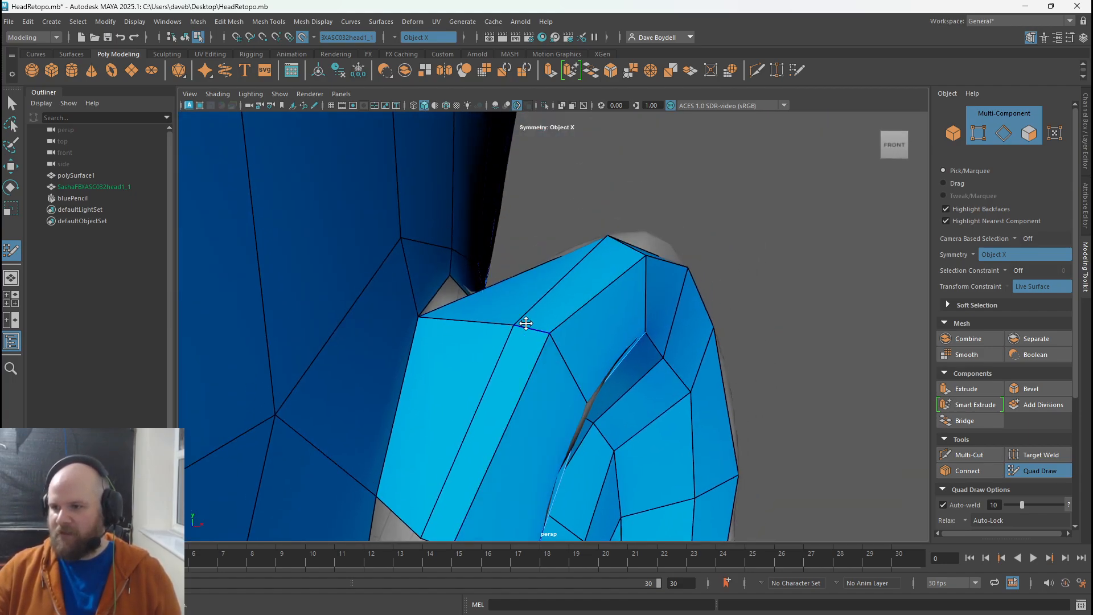
- Add a quad behind the top of the ear's upper rim to start the surface across the back of the ear
{"action": "left_click_drag", "start_coordinate": [433, 496], "coordinate": [319, 524], "text": "alt"}
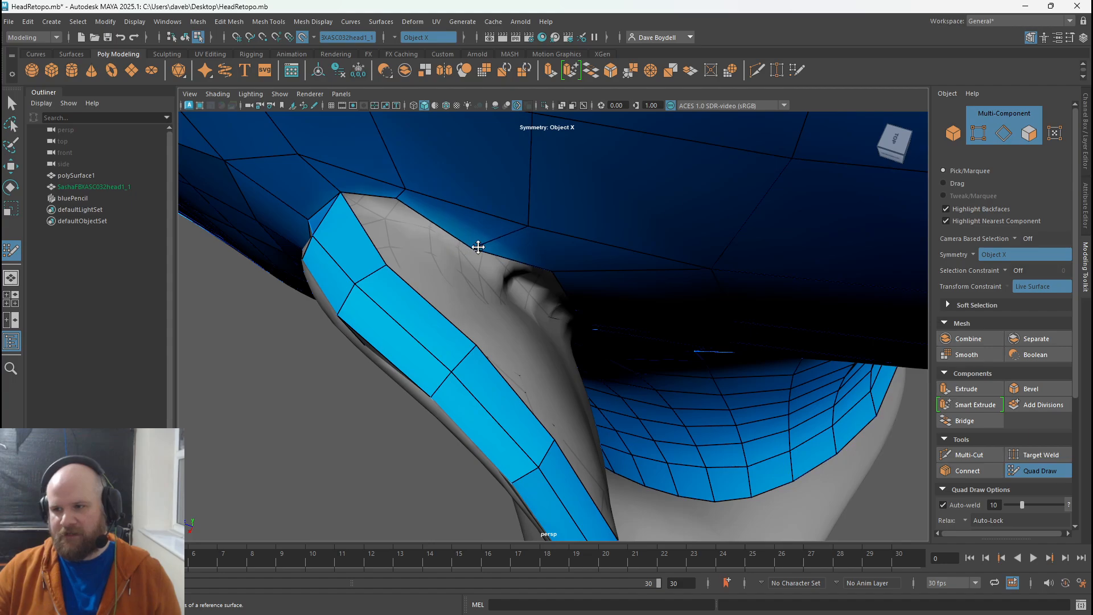
{"action": "left_click_drag", "start_coordinate": [390, 211], "coordinate": [336, 294], "text": "alt"}
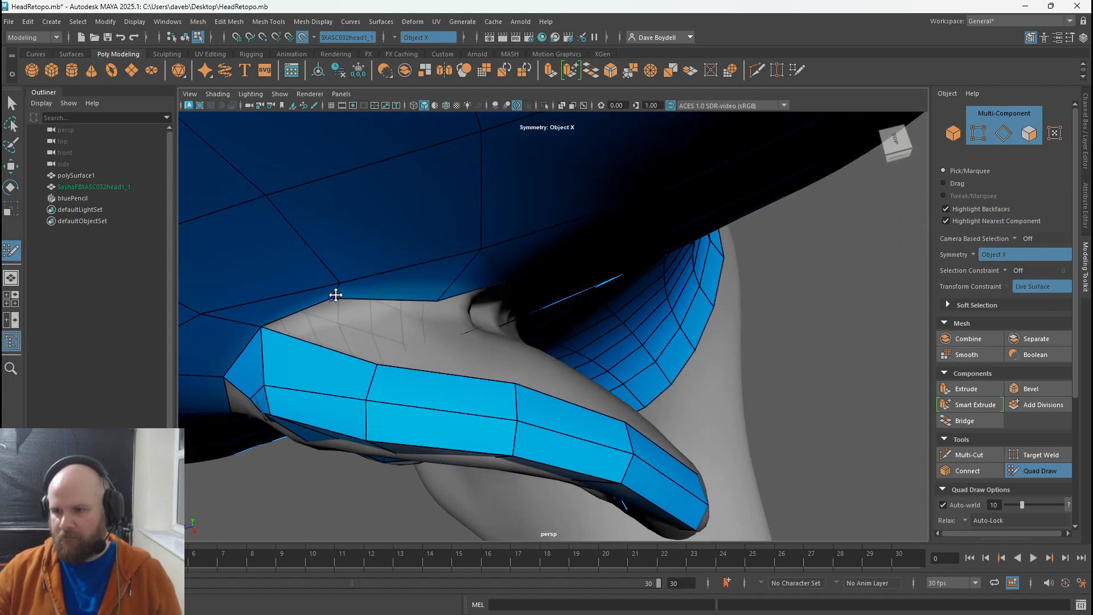
{"action": "left_click", "coordinate": [420, 344], "text": "shift"}
{"action": "mouse_move", "coordinate": [368, 337]}
{"action": "left_mouse_down", "text": "alt"}
{"action": "mouse_move", "coordinate": [263, 299]}
{"action": "mouse_move", "coordinate": [567, 205]}
{"action": "mouse_move", "coordinate": [506, 263]}
{"action": "mouse_move", "coordinate": [620, 234]}
{"action": "mouse_move", "coordinate": [705, 146]}
{"action": "mouse_move", "coordinate": [744, 139]}
{"action": "mouse_move", "coordinate": [647, 224]}
{"action": "mouse_move", "coordinate": [551, 211]}
{"action": "mouse_move", "coordinate": [439, 142]}
{"action": "mouse_move", "coordinate": [469, 209]}
{"action": "mouse_move", "coordinate": [440, 260]}
{"action": "mouse_move", "coordinate": [476, 273]}
{"action": "mouse_move", "coordinate": [546, 266]}
{"action": "mouse_move", "coordinate": [556, 298]}
{"action": "mouse_move", "coordinate": [480, 422]}
{"action": "left_mouse_up", "text": "alt"}
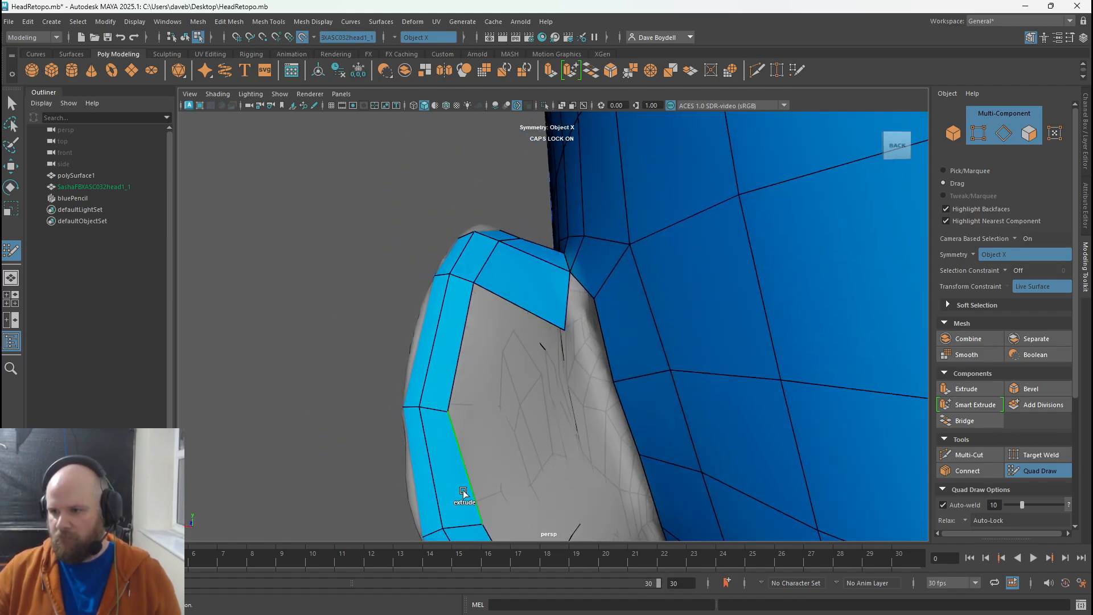
- Extrude the rim strip's inner edges across the back of the ear and join the new quads down to the earlobe
{"action": "left_click_drag", "start_coordinate": [478, 353], "coordinate": [354, 114], "text": "alt"}
{"action": "scroll", "coordinate": [435, 244], "scroll_direction": "up", "scroll_amount": 5}
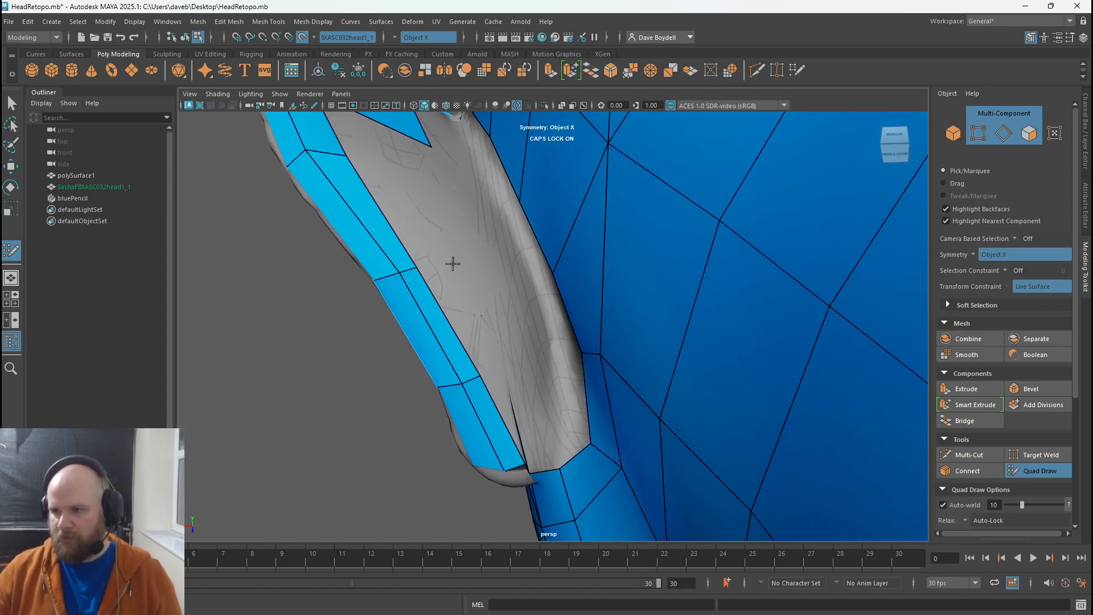
{"action": "left_click_drag", "start_coordinate": [432, 309], "coordinate": [520, 311]}
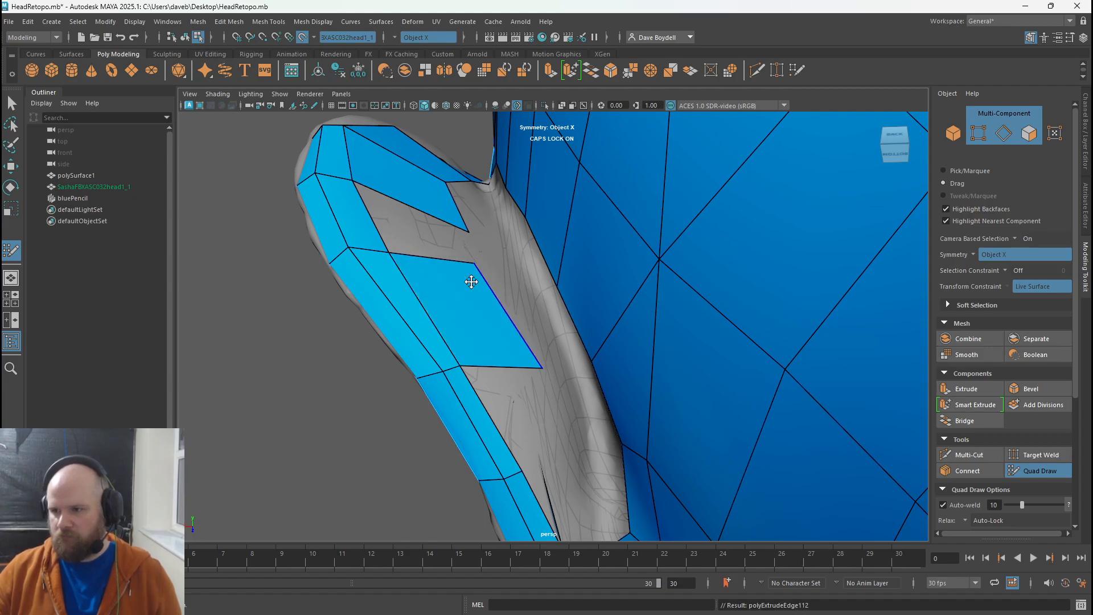
{"action": "mouse_move", "coordinate": [471, 280]}
{"action": "left_mouse_down", "text": "alt"}
{"action": "mouse_move", "coordinate": [414, 288]}
{"action": "mouse_move", "coordinate": [478, 336]}
{"action": "left_mouse_up", "text": "alt"}
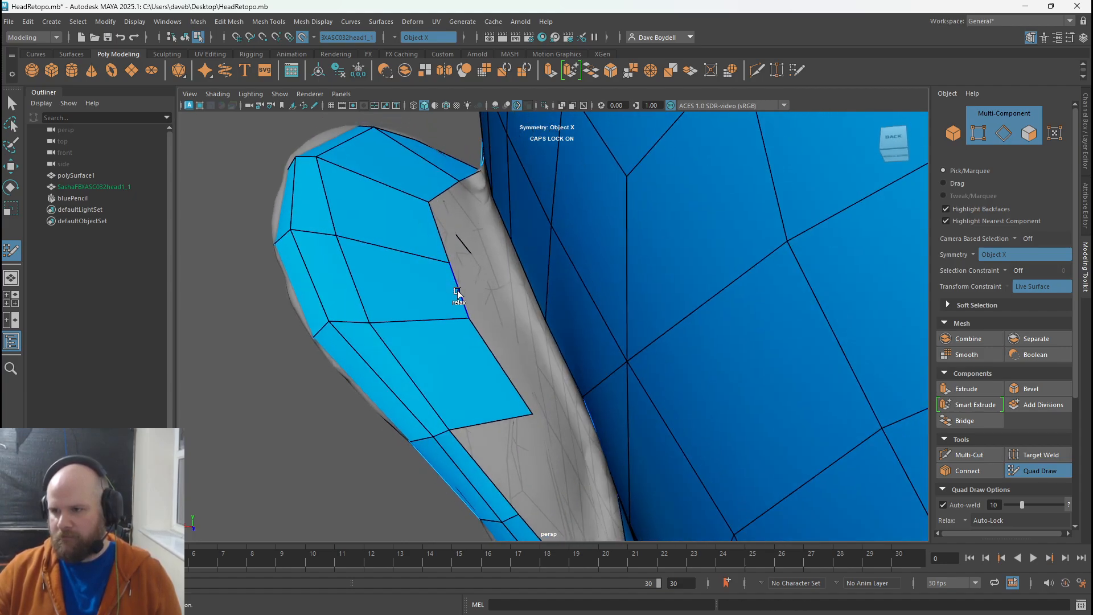
{"action": "mouse_move", "coordinate": [436, 215]}
{"action": "middle_mouse_down", "text": "alt"}
{"action": "mouse_move", "coordinate": [434, 242]}
{"action": "mouse_move", "coordinate": [395, 188]}
{"action": "middle_mouse_up", "text": "alt"}
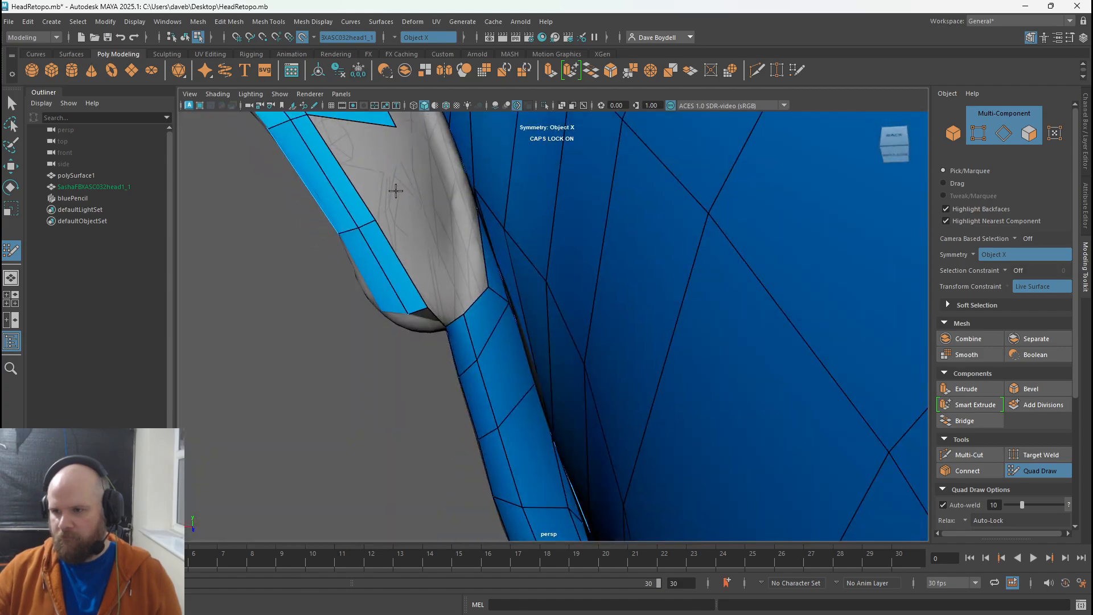
{"action": "left_click_drag", "start_coordinate": [400, 242], "coordinate": [424, 245]}
{"action": "mouse_move", "coordinate": [424, 244]}
{"action": "middle_mouse_down", "text": "alt"}
{"action": "mouse_move", "coordinate": [403, 220]}
{"action": "mouse_move", "coordinate": [465, 288]}
{"action": "middle_mouse_up", "text": "alt"}
{"action": "left_click_drag", "start_coordinate": [485, 291], "coordinate": [364, 180], "text": "alt"}
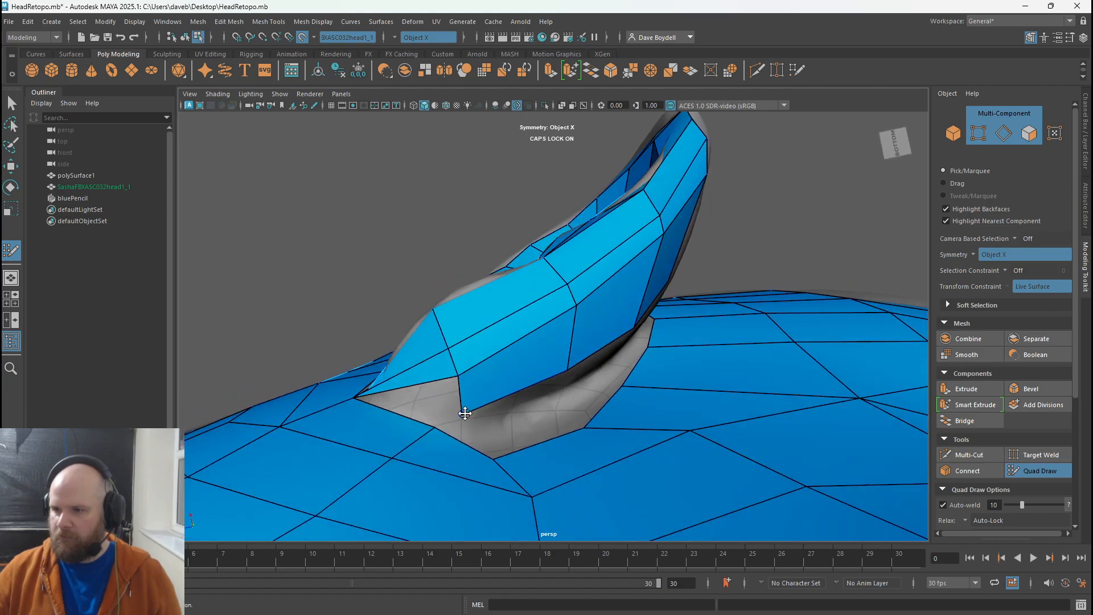
- Try to fill the gap between the underside of the earlobe and the head with a face
{"action": "mouse_move", "coordinate": [436, 425]}
{"action": "left_mouse_down", "text": "alt"}
{"action": "mouse_move", "coordinate": [449, 412]}
{"action": "mouse_move", "coordinate": [564, 427]}
{"action": "mouse_move", "coordinate": [533, 449]}
{"action": "mouse_move", "coordinate": [446, 454]}
{"action": "mouse_move", "coordinate": [385, 429]}
{"action": "mouse_move", "coordinate": [395, 304]}
{"action": "mouse_move", "coordinate": [473, 320]}
{"action": "mouse_move", "coordinate": [460, 326]}
{"action": "left_mouse_up", "text": "alt"}
{"action": "left_click", "coordinate": [409, 285], "text": "shift"}
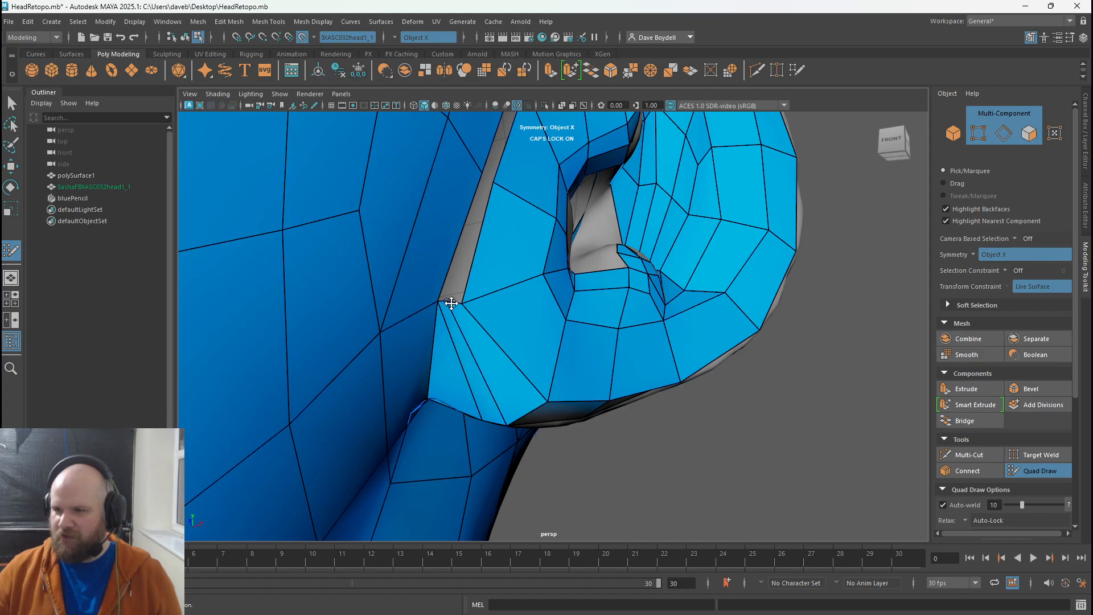
{"action": "left_click_drag", "start_coordinate": [451, 304], "coordinate": [480, 392], "text": "alt"}
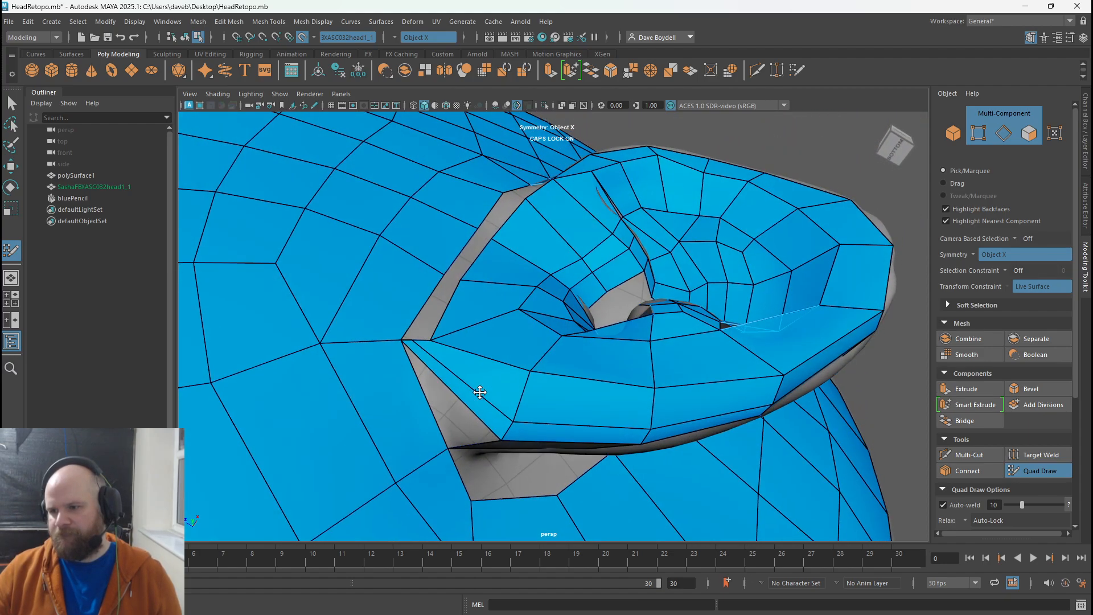
{"action": "mouse_move", "coordinate": [409, 332]}
{"action": "left_mouse_down", "text": "alt"}
{"action": "mouse_move", "coordinate": [452, 293]}
{"action": "mouse_move", "coordinate": [471, 165]}
{"action": "mouse_move", "coordinate": [525, 379]}
{"action": "mouse_move", "coordinate": [484, 311]}
{"action": "left_mouse_up", "text": "alt"}
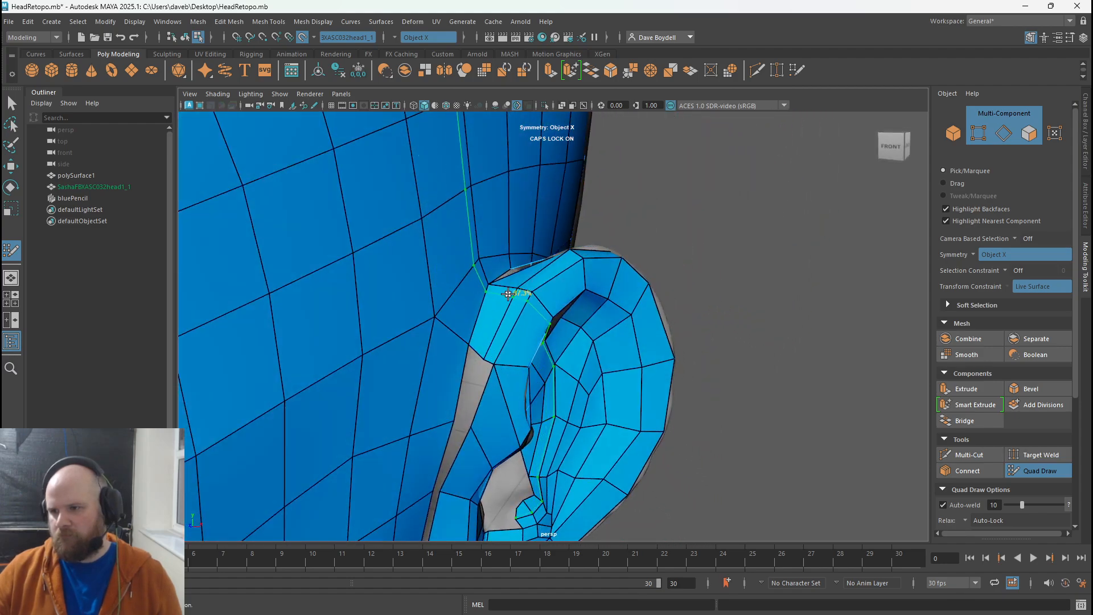
{"action": "mouse_move", "coordinate": [502, 288]}
{"action": "left_mouse_down", "text": "alt"}
{"action": "mouse_move", "coordinate": [481, 454]}
{"action": "mouse_move", "coordinate": [501, 226]}
{"action": "left_mouse_up", "text": "alt"}
{"action": "mouse_move", "coordinate": [505, 265]}
{"action": "right_mouse_down"}
{"action": "mouse_move", "coordinate": [520, 278]}
{"action": "mouse_move", "coordinate": [512, 271]}
{"action": "right_mouse_up"}
{"action": "mouse_move", "coordinate": [513, 268]}
{"action": "left_mouse_down", "text": "alt"}
{"action": "mouse_move", "coordinate": [524, 390]}
{"action": "mouse_move", "coordinate": [470, 359]}
{"action": "left_mouse_up", "text": "alt"}
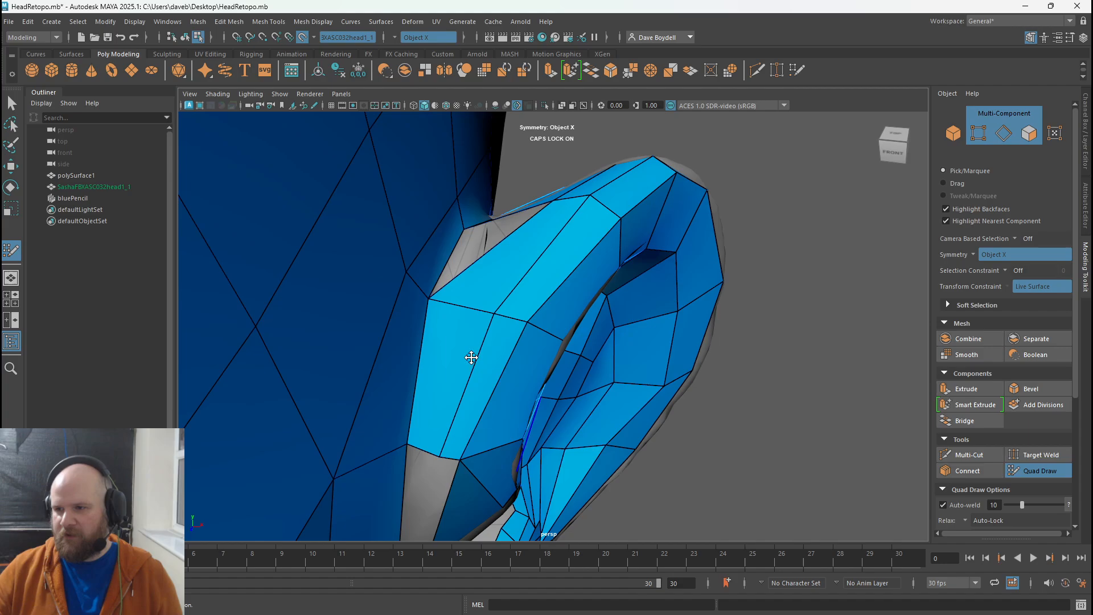
{"action": "left_click", "coordinate": [485, 291], "text": "ctrl+shift"}
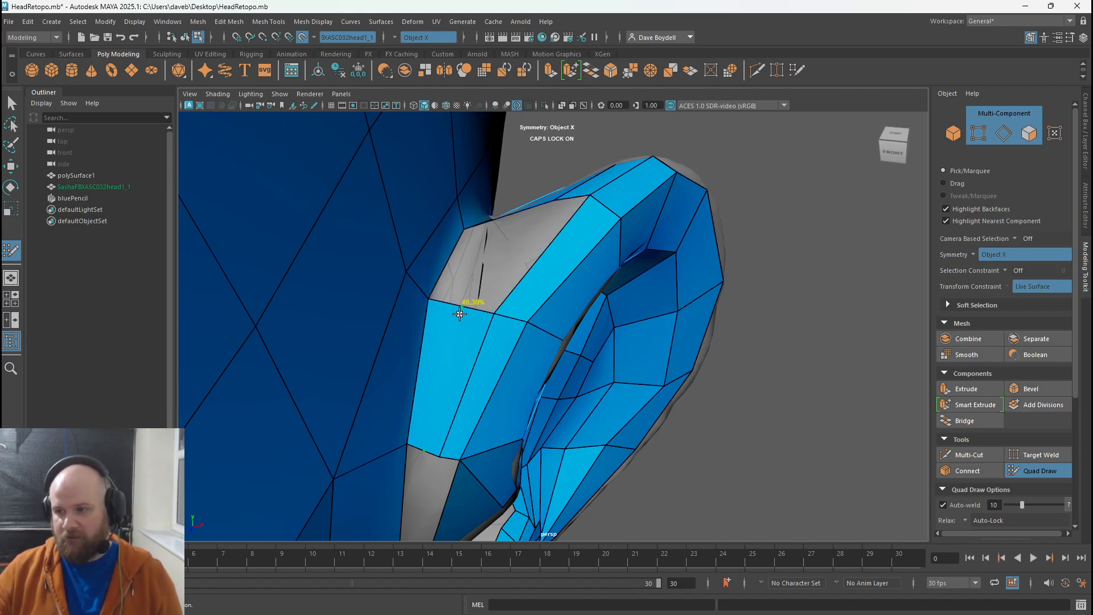
{"action": "left_click", "coordinate": [460, 314], "text": "ctrl"}
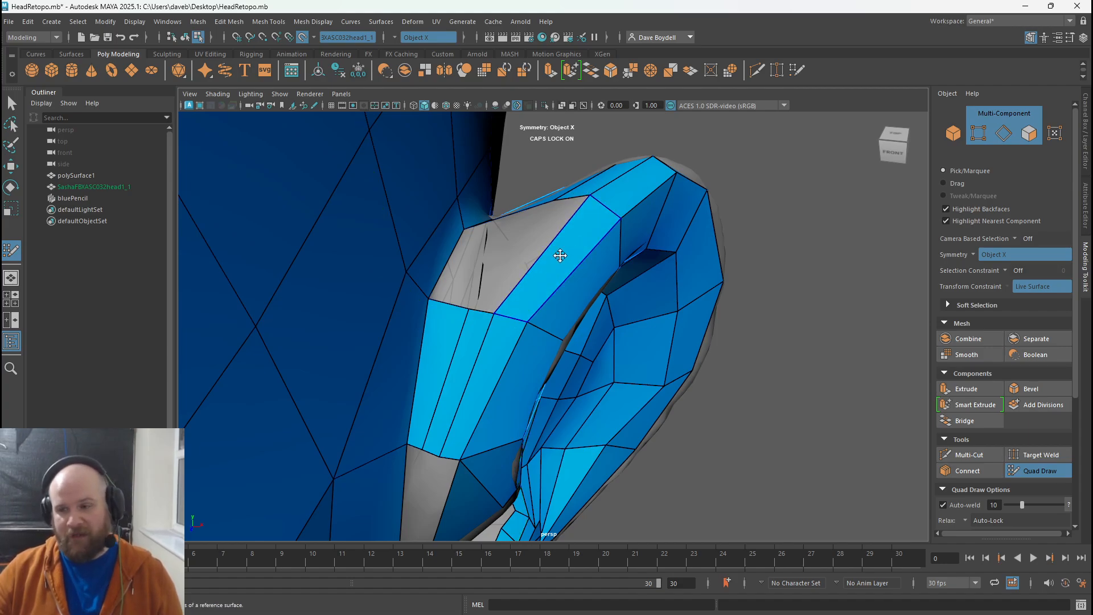
{"action": "left_click_drag", "start_coordinate": [560, 255], "coordinate": [520, 328], "text": "alt"}
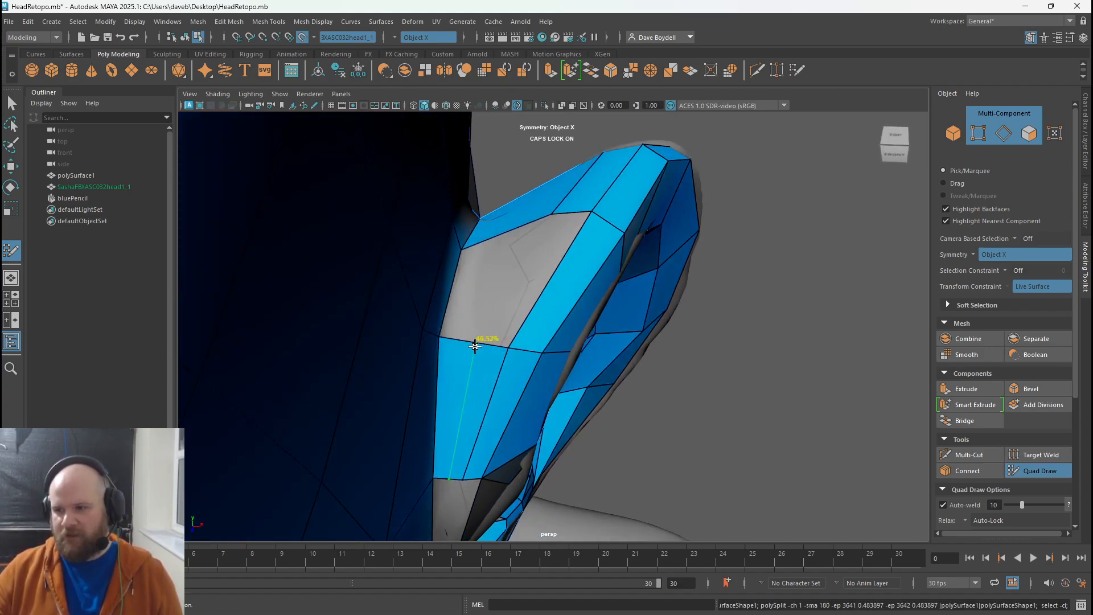
{"action": "key", "text": "ctrl+z"}
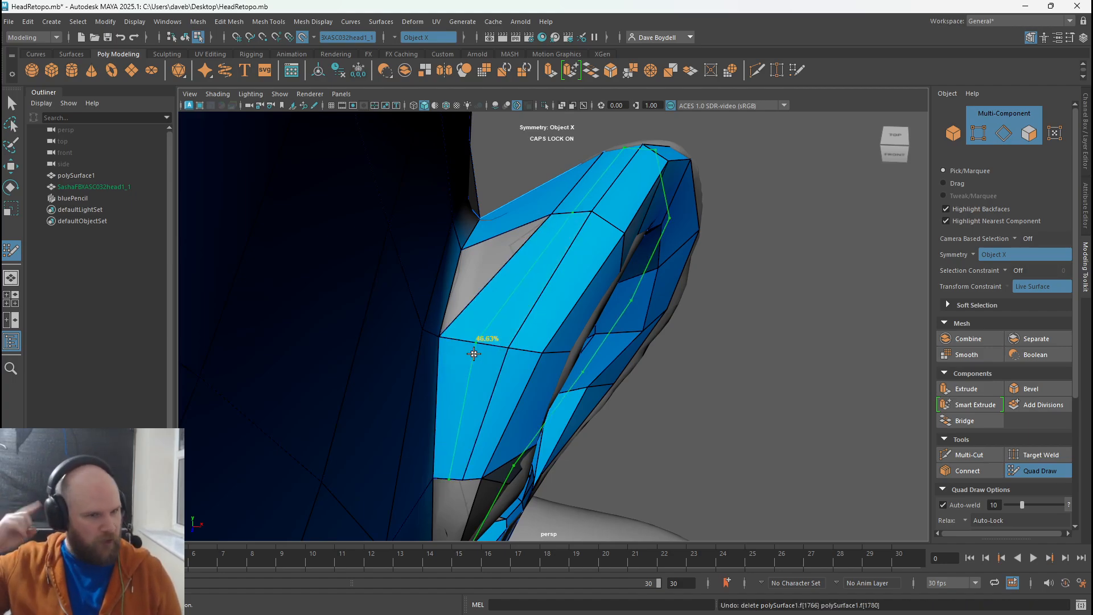
- Delete the upper front rim face, split the face below it lengthwise, and fill the opening with quads matching the split
{"action": "left_click", "coordinate": [514, 310], "text": "ctrl+shift"}
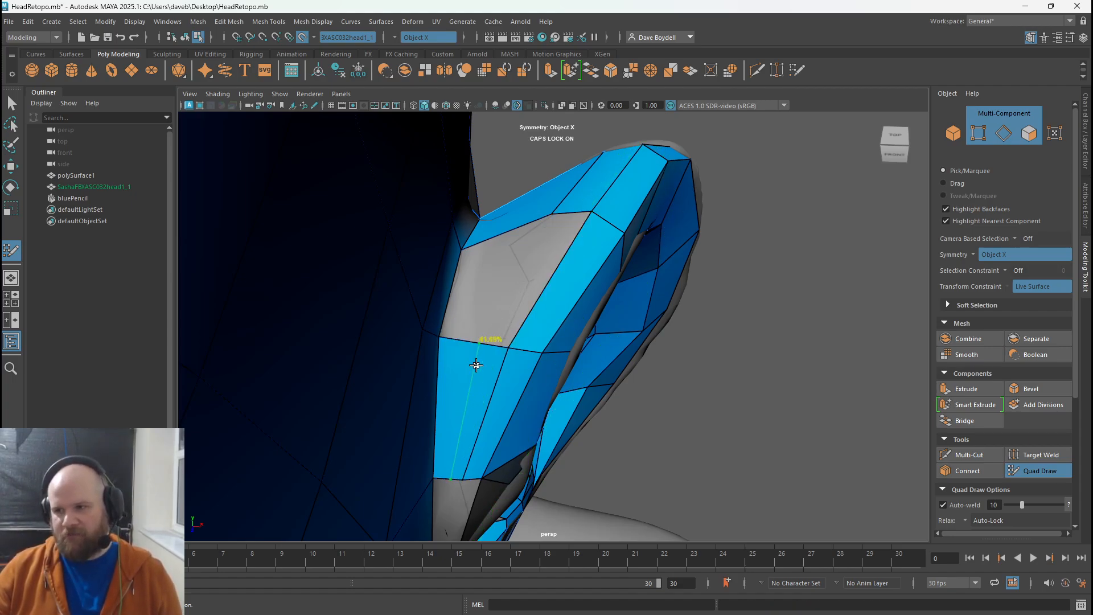
{"action": "left_click", "coordinate": [470, 349], "text": "ctrl"}
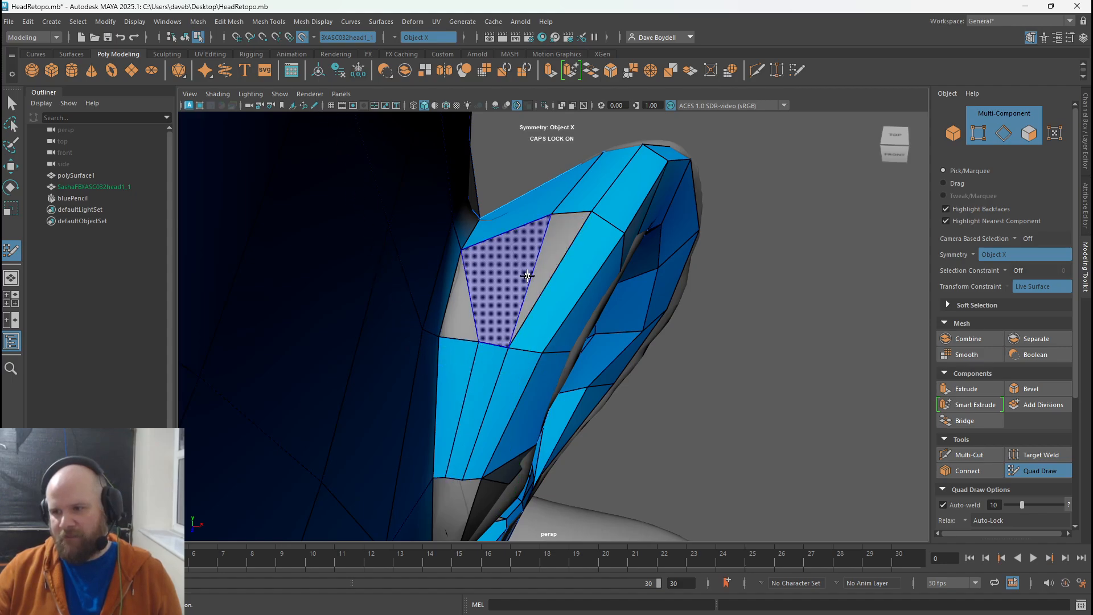
{"action": "mouse_move", "coordinate": [488, 363]}
{"action": "left_mouse_down"}
{"action": "mouse_move", "coordinate": [532, 244]}
{"action": "mouse_move", "coordinate": [569, 215]}
{"action": "left_mouse_up"}
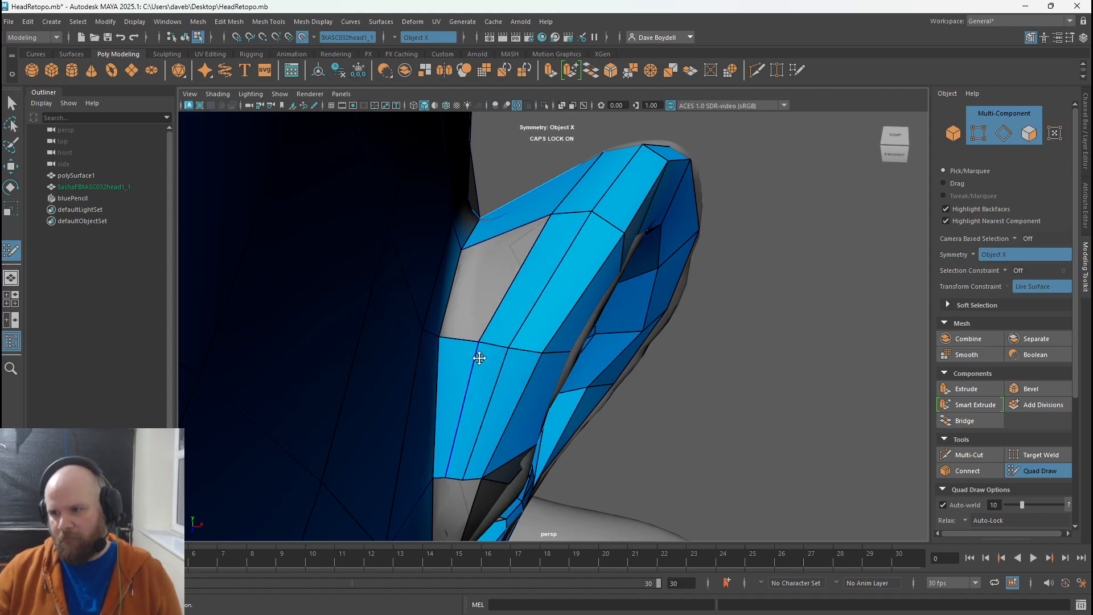
{"action": "left_click_drag", "start_coordinate": [472, 339], "coordinate": [476, 229]}
{"action": "left_click", "coordinate": [460, 288], "text": "shift"}
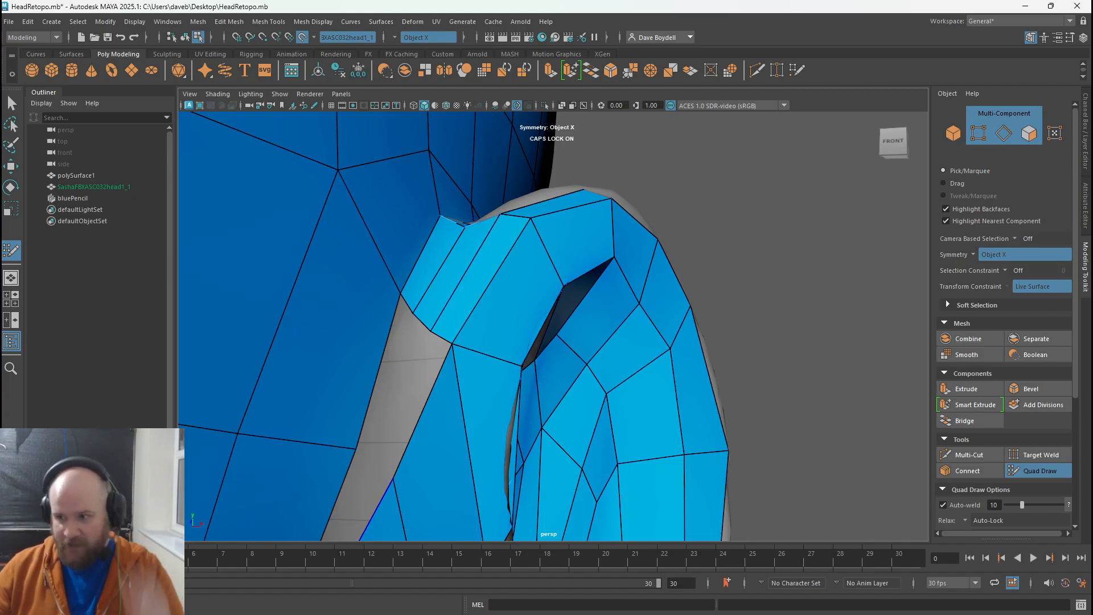
- Fill the lower part of the narrow gap between the front of the ear and the cheek with quads
{"action": "middle_click_drag", "start_coordinate": [475, 393], "coordinate": [478, 157], "text": "alt"}
{"action": "left_click_drag", "start_coordinate": [410, 353], "coordinate": [390, 322], "text": "alt"}
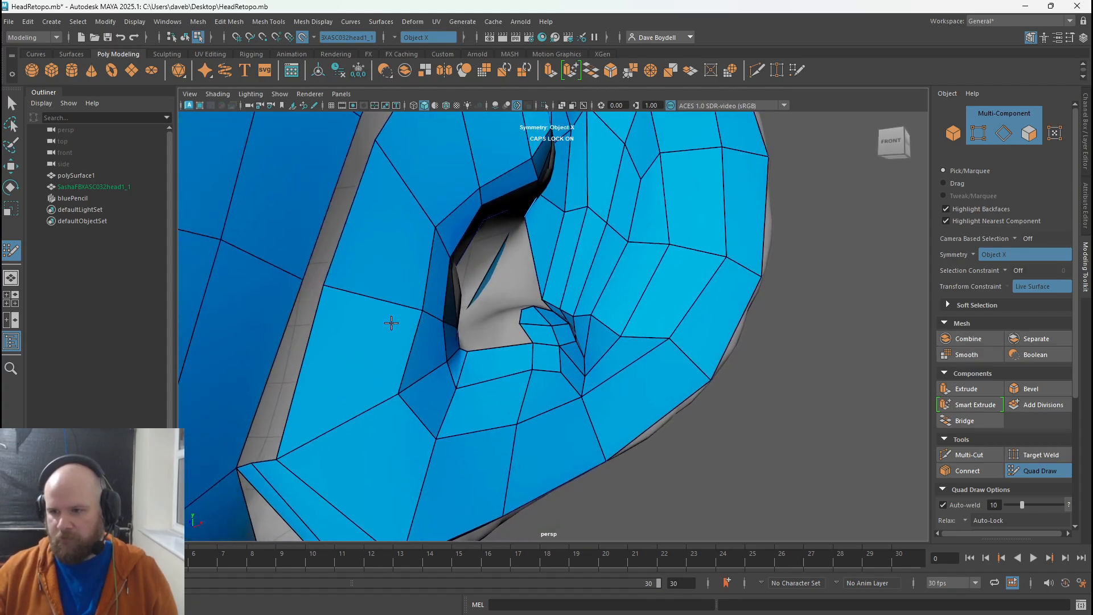
{"action": "middle_click_drag", "start_coordinate": [391, 322], "coordinate": [458, 282], "text": "alt"}
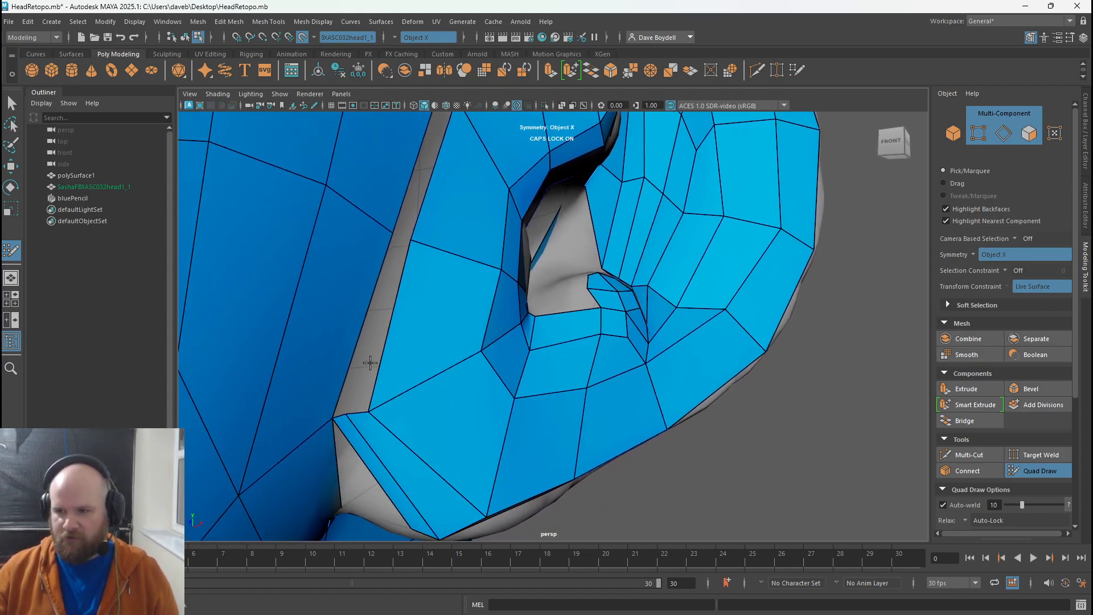
{"action": "left_click_drag", "start_coordinate": [402, 248], "coordinate": [361, 281], "text": "alt"}
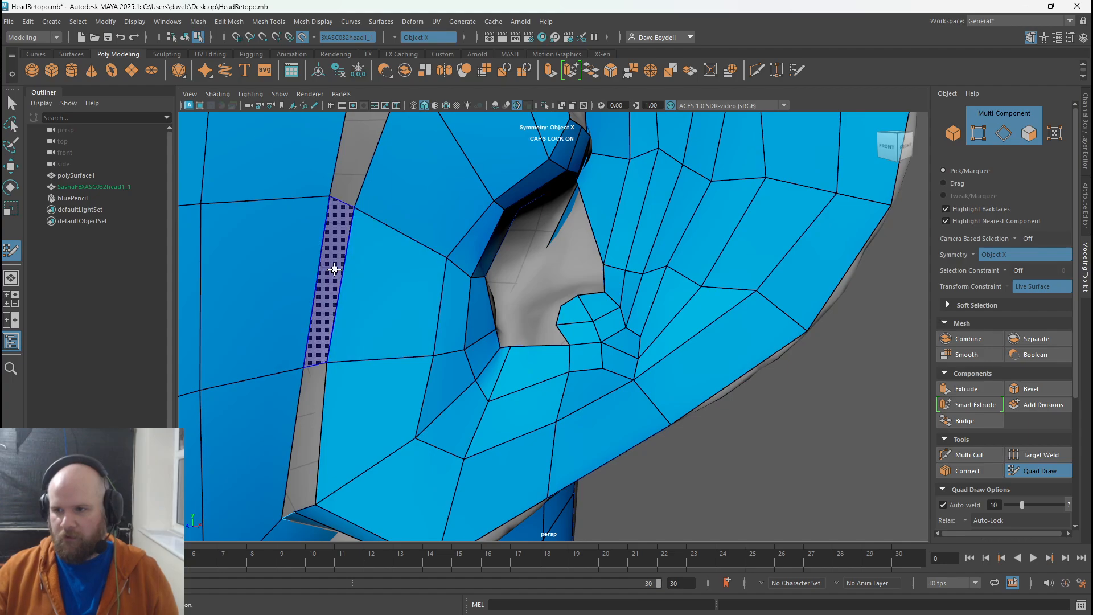
{"action": "left_click", "coordinate": [334, 269], "text": "shift"}
{"action": "middle_click_drag", "start_coordinate": [334, 268], "coordinate": [313, 418], "text": "alt"}
{"action": "left_click", "coordinate": [319, 425], "text": "shift"}
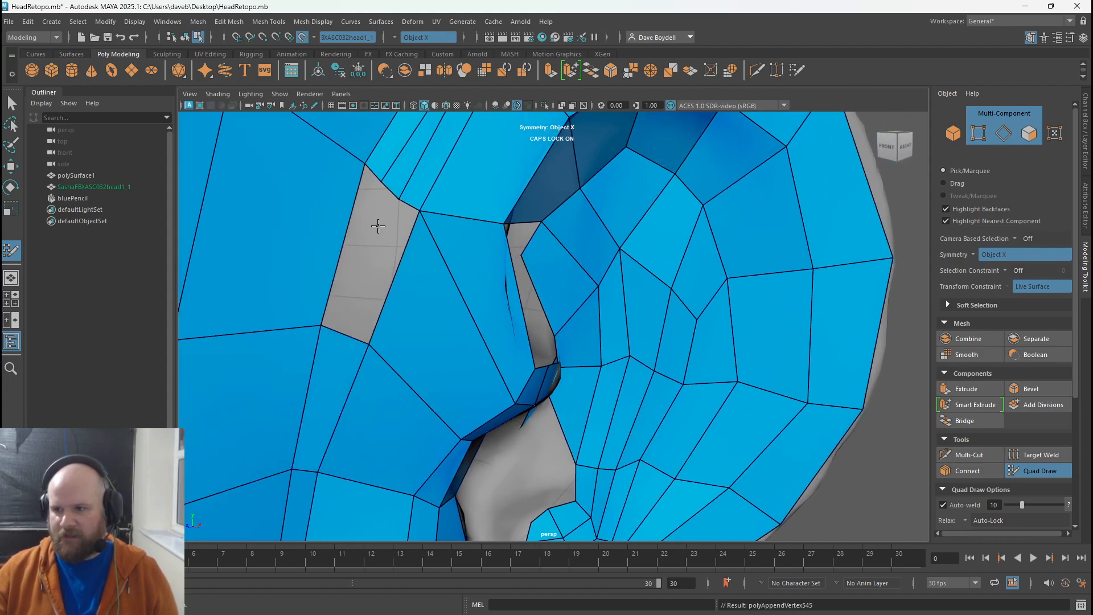
- Split the face beside the remaining opening in front of the ear and add a quad connecting it to the upper rim
{"action": "left_click_drag", "start_coordinate": [474, 353], "coordinate": [370, 280], "text": "alt"}
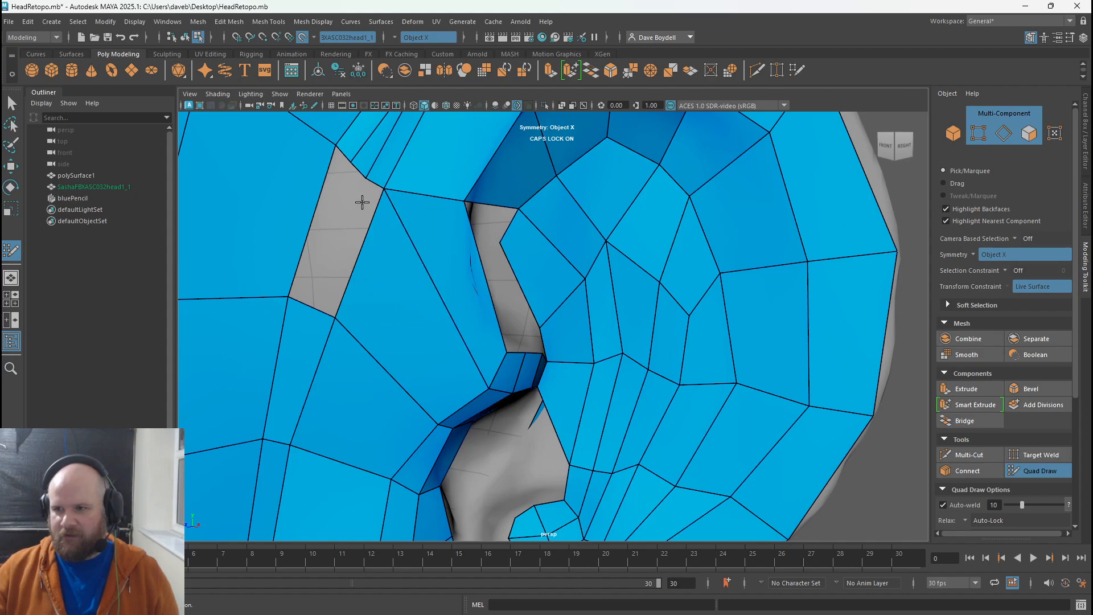
{"action": "mouse_move", "coordinate": [362, 202]}
{"action": "left_mouse_down", "text": "alt"}
{"action": "mouse_move", "coordinate": [398, 295]}
{"action": "mouse_move", "coordinate": [492, 309]}
{"action": "left_mouse_up", "text": "alt"}
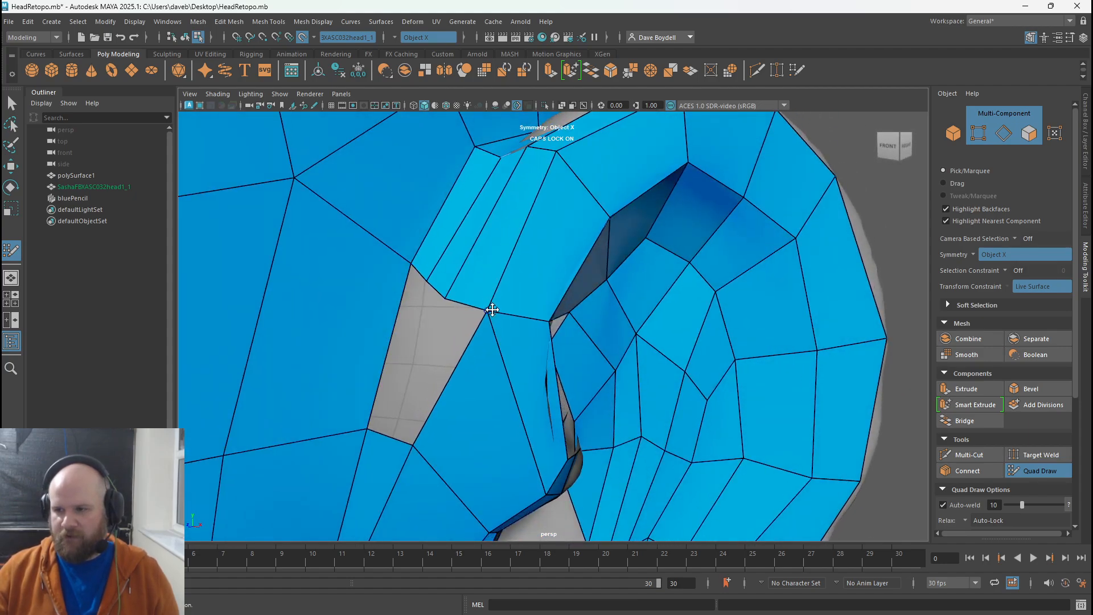
{"action": "left_click", "coordinate": [465, 385], "text": "ctrl"}
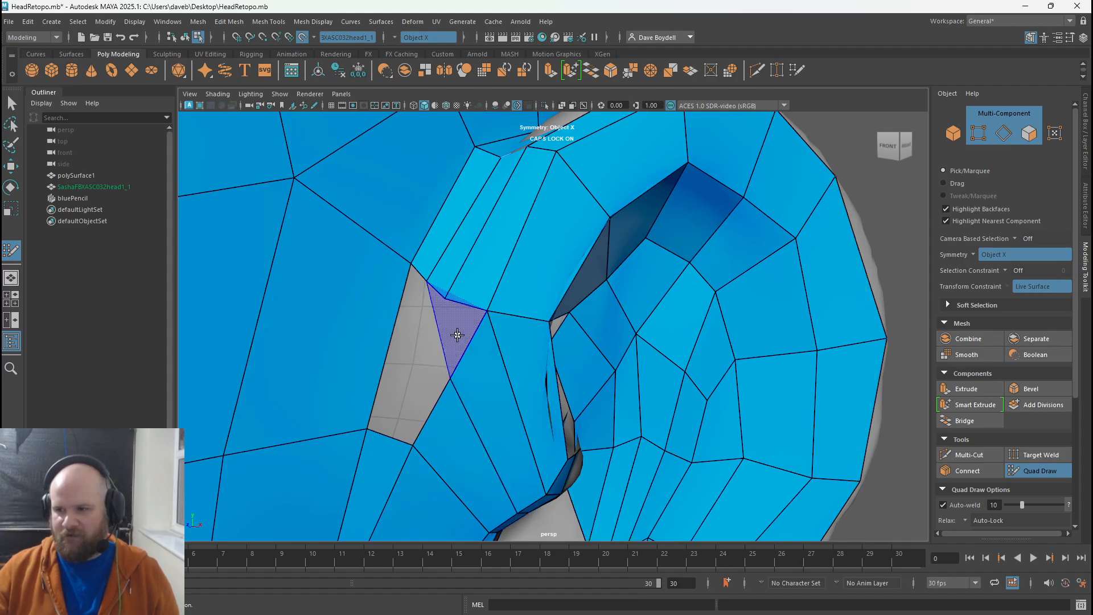
{"action": "left_click", "coordinate": [458, 333], "text": "shift"}
{"action": "right_click_drag", "start_coordinate": [504, 354], "coordinate": [488, 341], "text": "alt"}
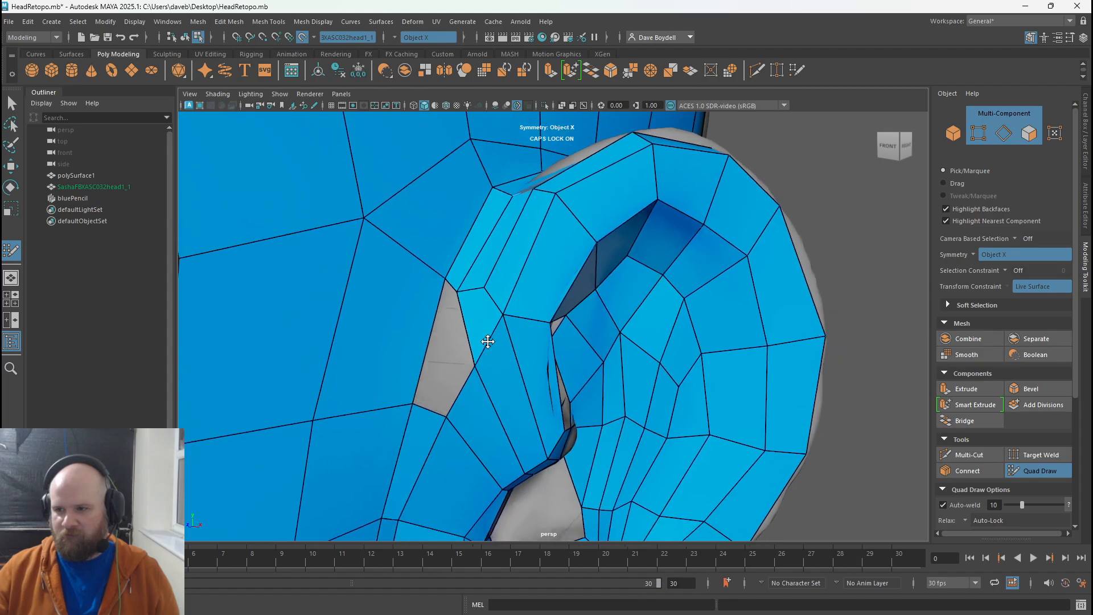
{"action": "left_click_drag", "start_coordinate": [488, 342], "coordinate": [483, 334], "text": "alt"}
{"action": "middle_click_drag", "start_coordinate": [483, 334], "coordinate": [480, 332], "text": "alt"}
{"action": "left_click_drag", "start_coordinate": [480, 332], "coordinate": [456, 320], "text": "alt"}
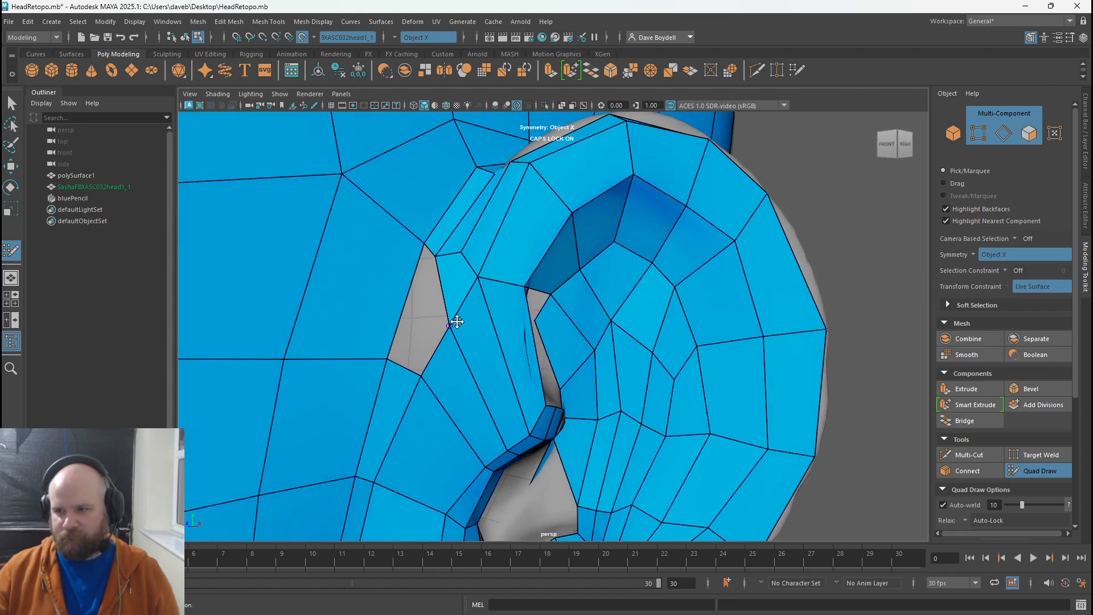
{"action": "left_click", "coordinate": [424, 327], "text": "shift"}
{"action": "scroll", "coordinate": [446, 317], "scroll_direction": "down", "scroll_amount": 5}
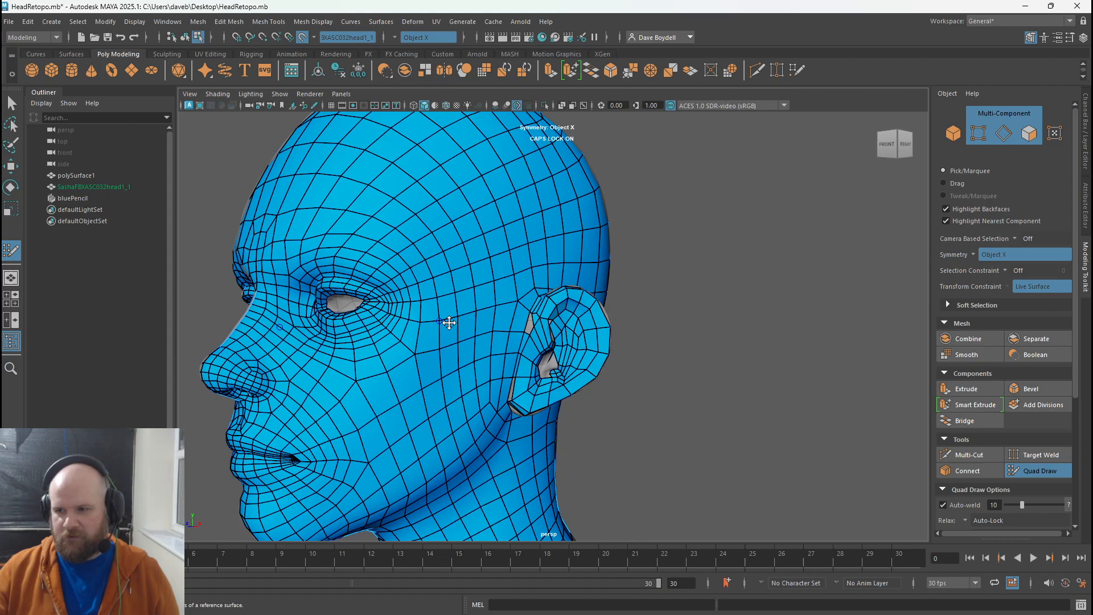
- Undo the last quad in front of the ear and weld the loose corner vertex to the upper rim
{"action": "scroll", "coordinate": [649, 429], "scroll_direction": "up", "scroll_amount": 6}
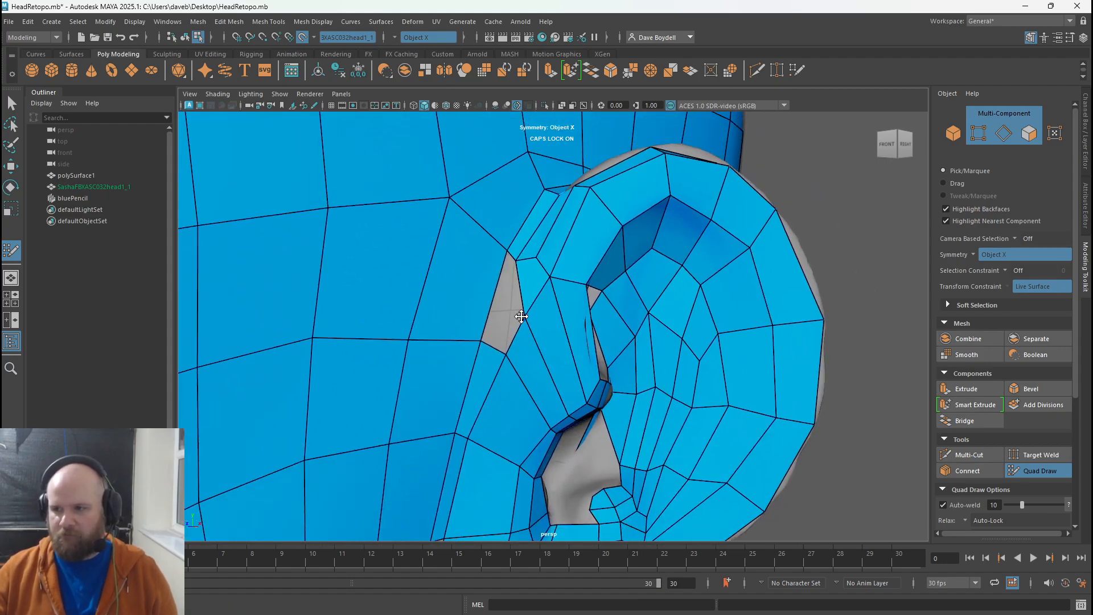
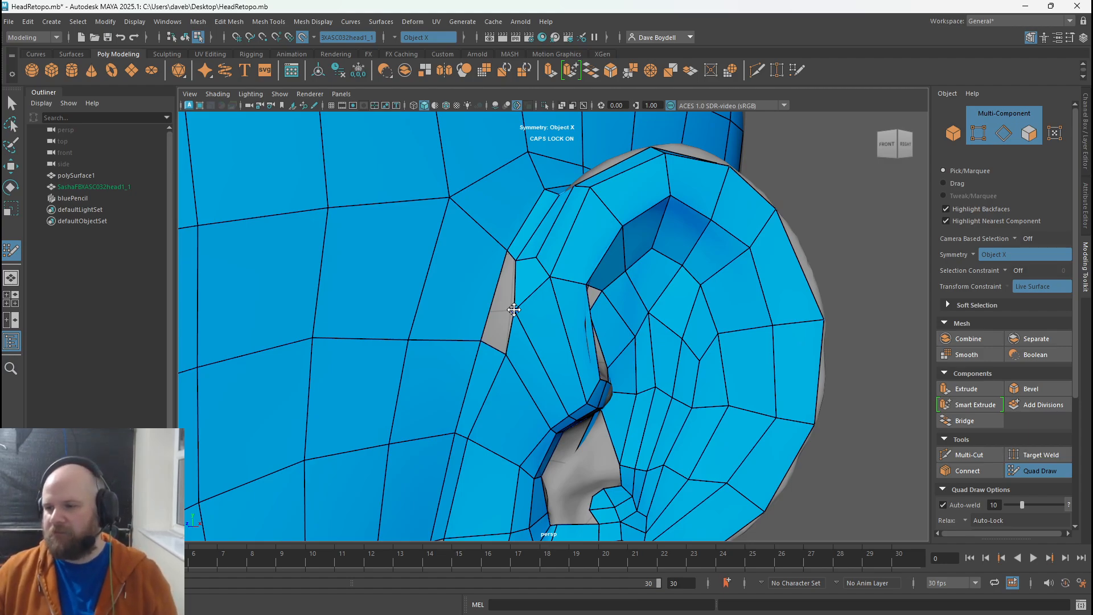
{"action": "key", "text": "ctrl+z"}
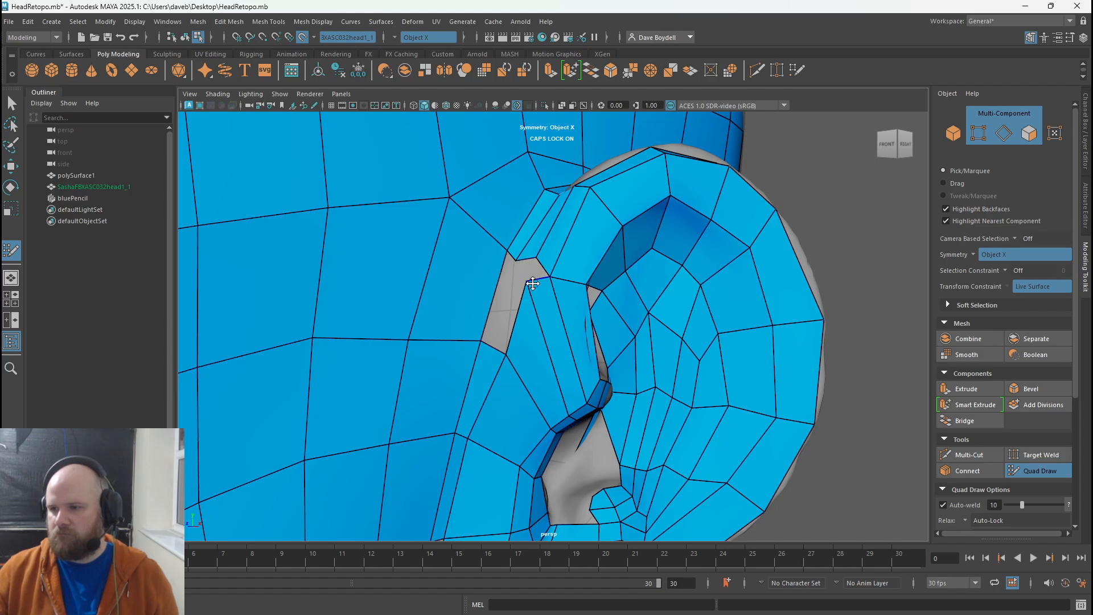
{"action": "left_click_drag", "start_coordinate": [528, 281], "coordinate": [532, 267]}
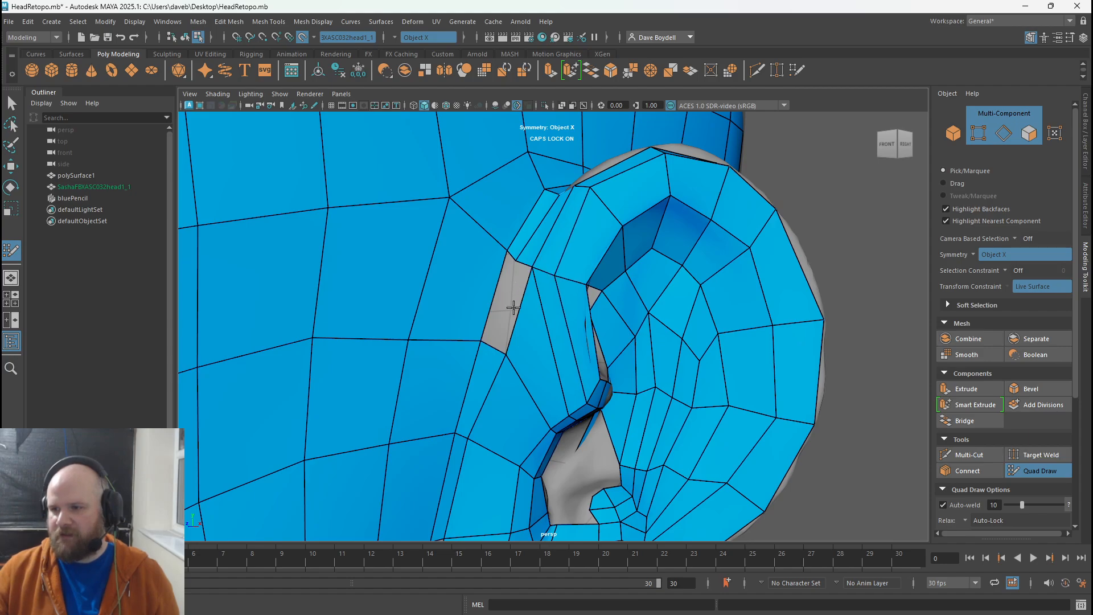
- Insert an edge loop along the narrow strip in front of the ear and add a quad on the ear side of the lower gap
{"action": "left_click_drag", "start_coordinate": [498, 322], "coordinate": [603, 111], "text": "alt"}
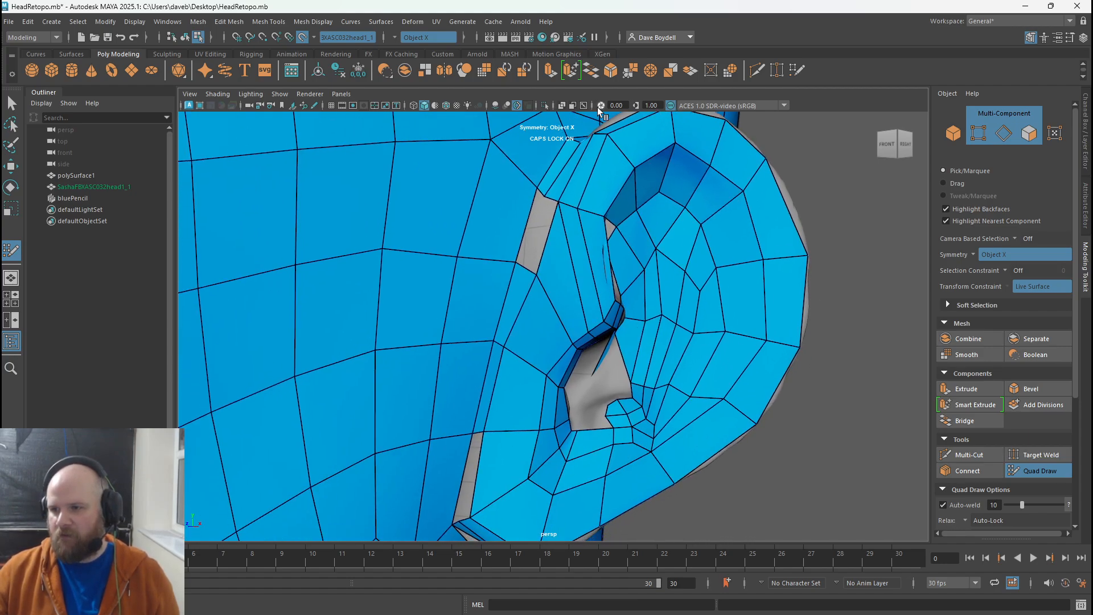
{"action": "left_click_drag", "start_coordinate": [521, 403], "coordinate": [487, 428], "text": "alt"}
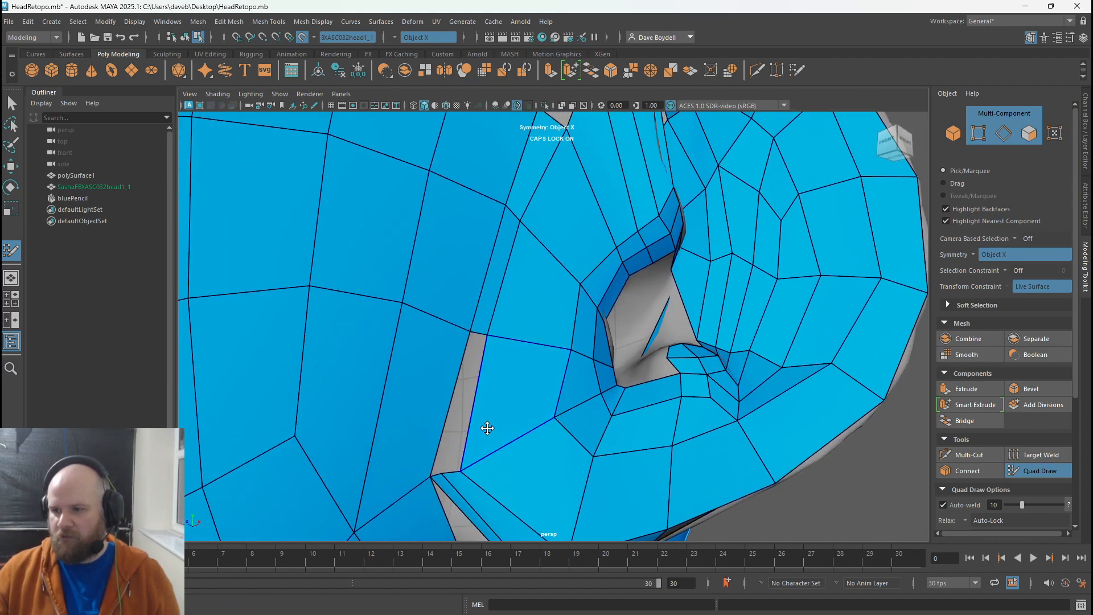
{"action": "left_click", "coordinate": [464, 405], "text": "shift"}
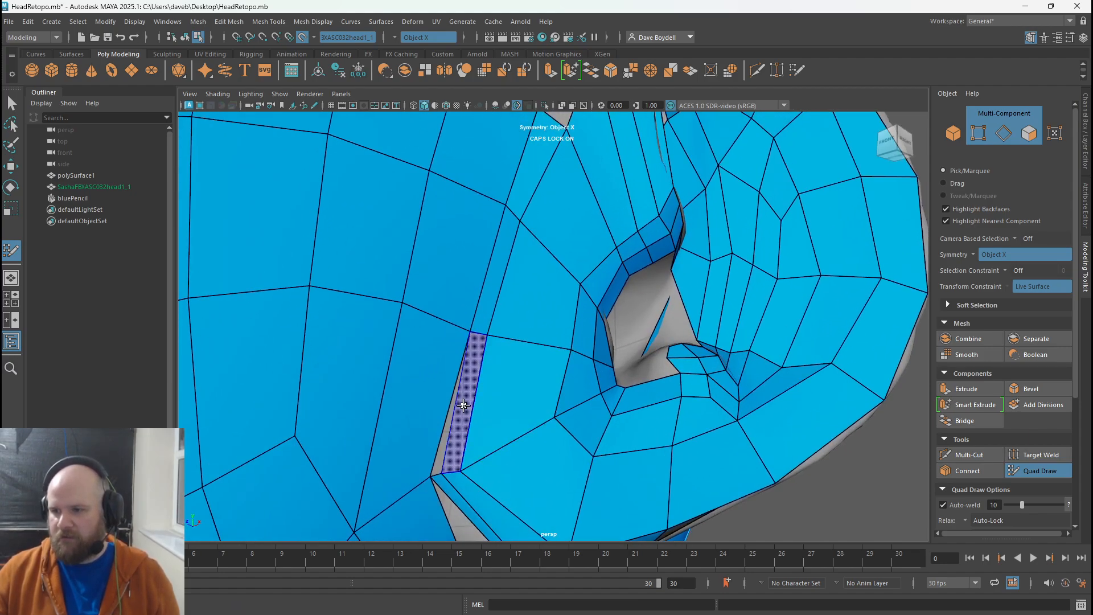
{"action": "left_click", "coordinate": [477, 328], "text": "ctrl"}
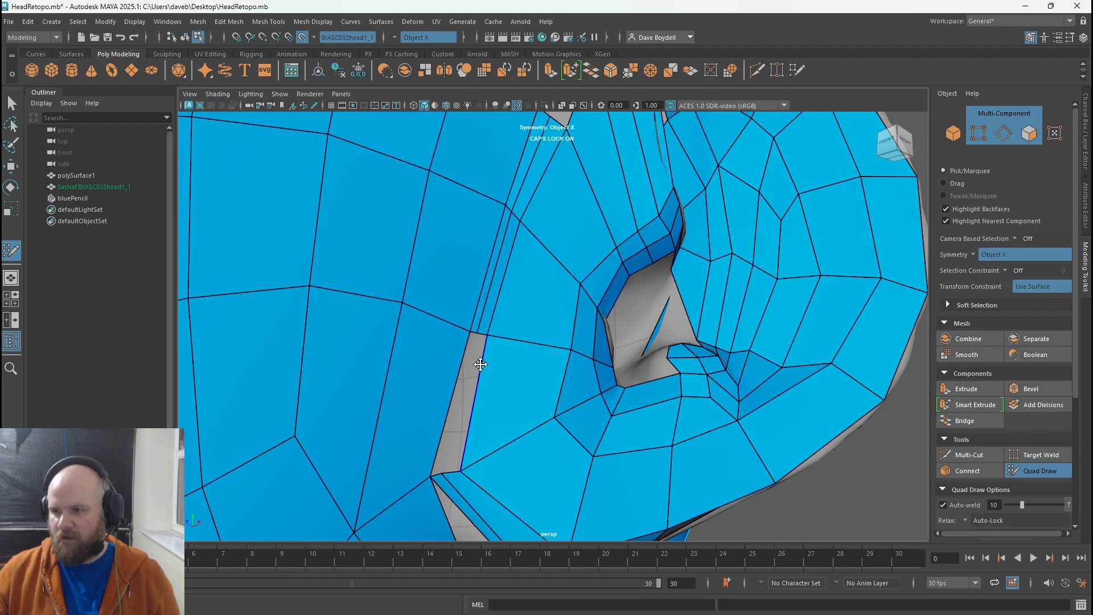
{"action": "left_click", "coordinate": [461, 413], "text": "shift"}
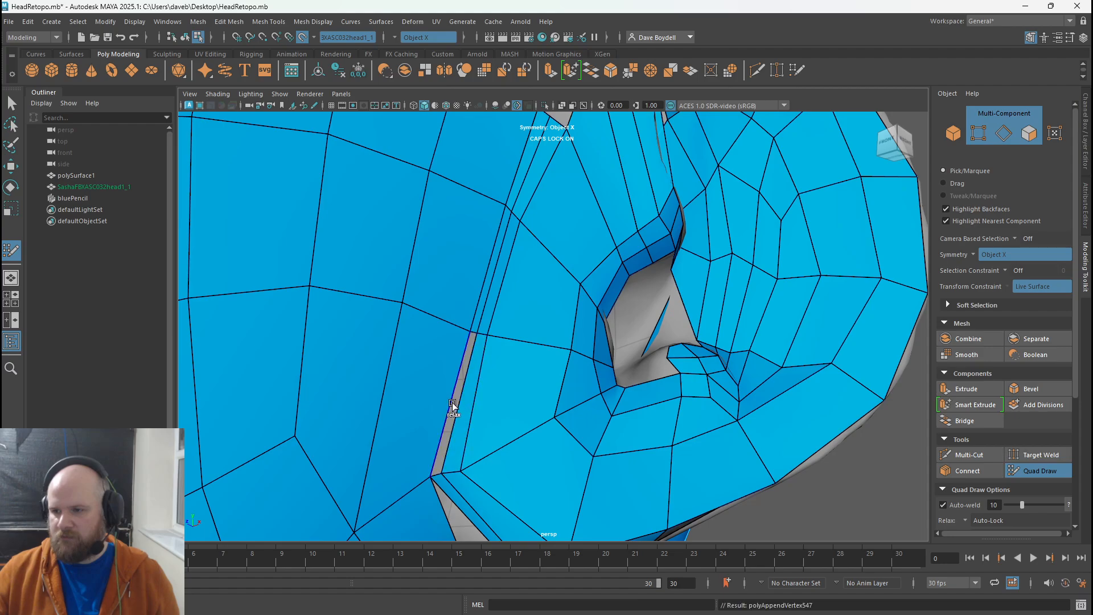
- Fill the remaining sliver near the earlobe and the upper opening in front of the ear with quads
{"action": "scroll", "coordinate": [449, 406], "scroll_direction": "up", "scroll_amount": 2}
{"action": "middle_click_drag", "start_coordinate": [478, 473], "coordinate": [548, 369], "text": "alt"}
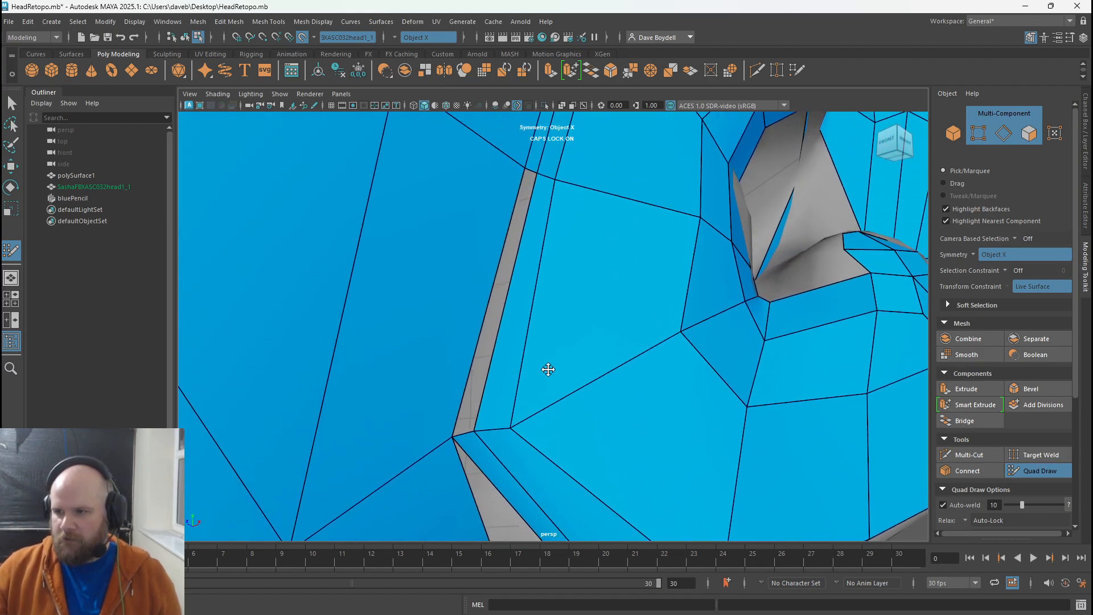
{"action": "left_click", "coordinate": [483, 344], "text": "shift"}
{"action": "middle_click_drag", "start_coordinate": [482, 343], "coordinate": [366, 610], "text": "alt"}
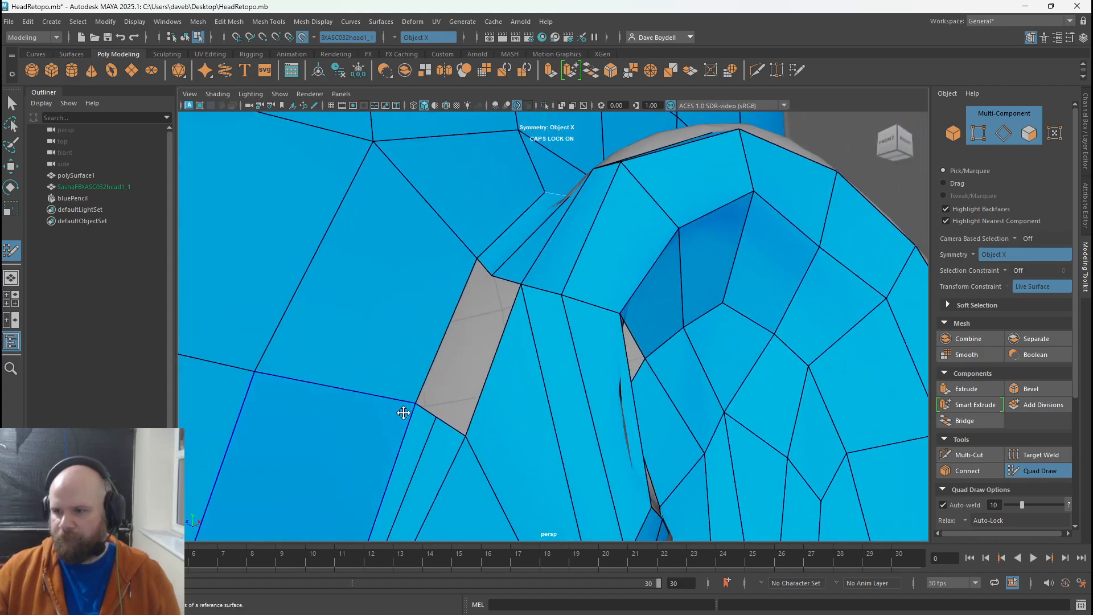
{"action": "left_click", "coordinate": [470, 342], "text": "shift"}
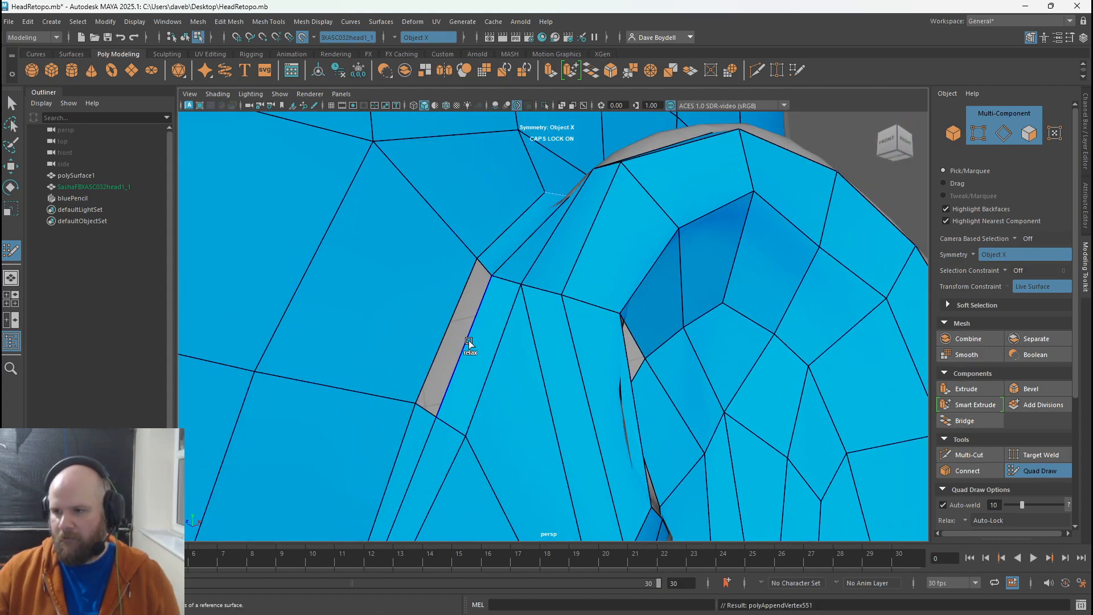
{"action": "left_click", "coordinate": [469, 341], "text": "shift"}
- Relax the narrow faces joining the front of the ear to the cheek
{"action": "middle_click_drag", "start_coordinate": [373, 293], "coordinate": [420, 193], "text": "alt"}
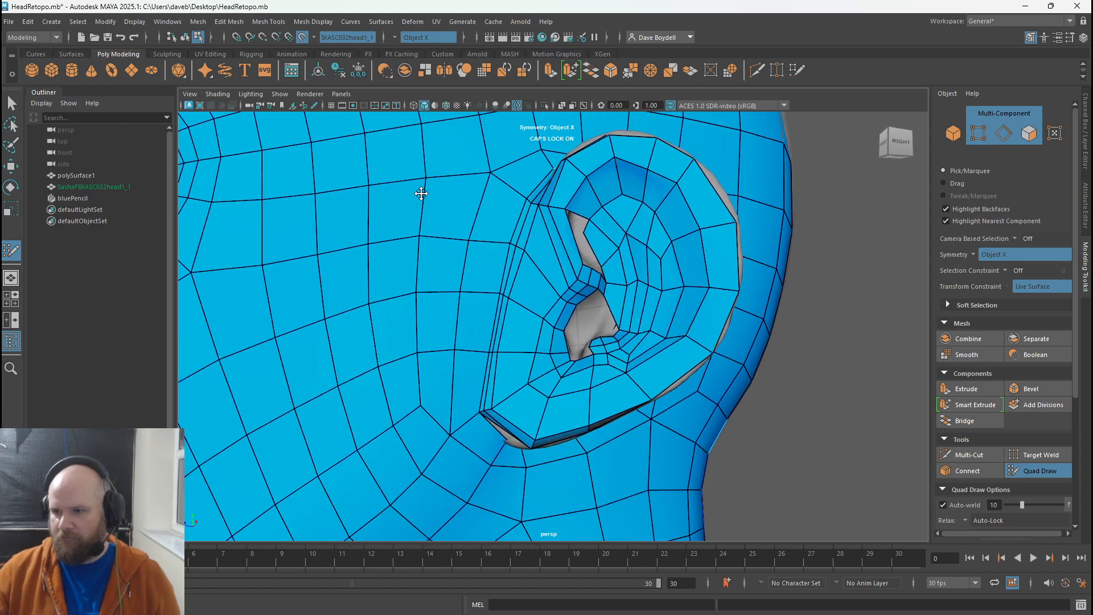
{"action": "right_click_drag", "start_coordinate": [419, 193], "coordinate": [429, 250], "text": "alt"}
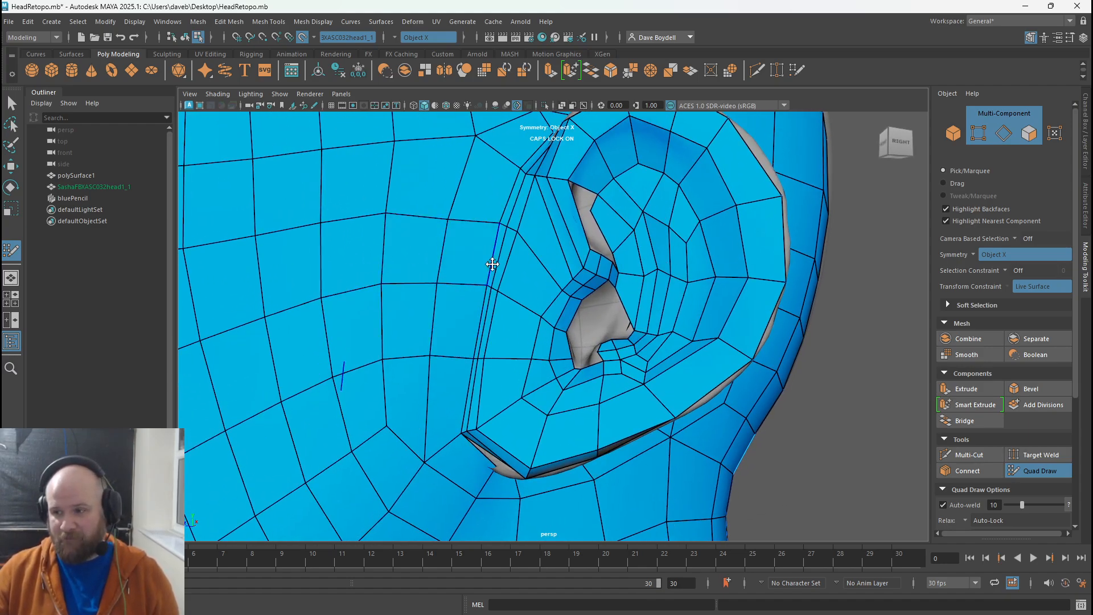
{"action": "key", "text": "space"}
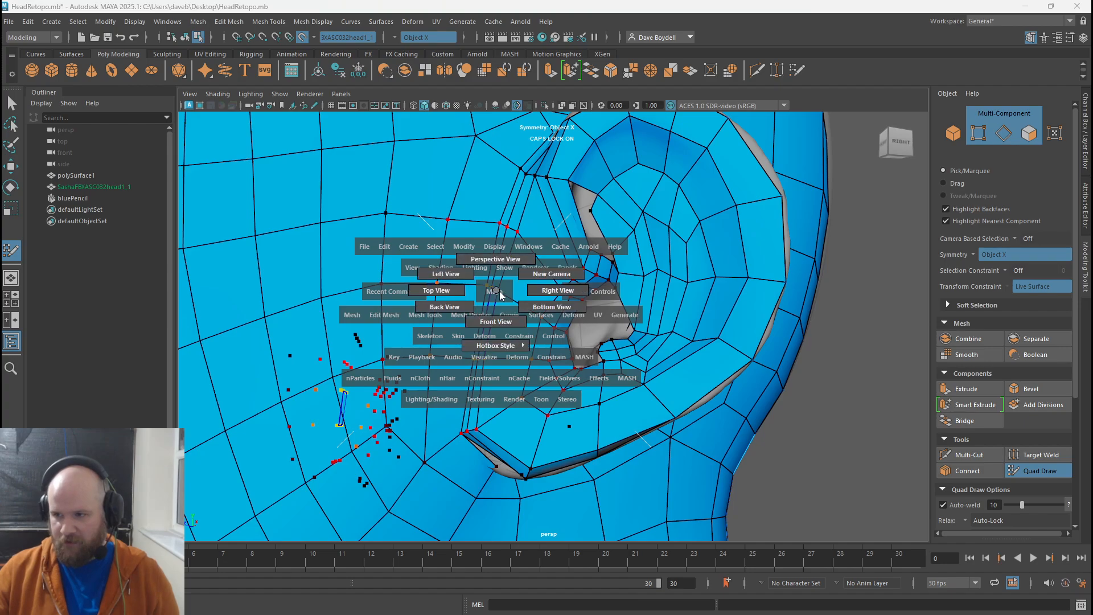
{"action": "mouse_move", "coordinate": [486, 285]}
{"action": "left_mouse_down", "text": "shift"}
{"action": "mouse_move", "coordinate": [449, 282]}
{"action": "mouse_move", "coordinate": [458, 271]}
{"action": "mouse_move", "coordinate": [451, 288]}
{"action": "mouse_move", "coordinate": [456, 269]}
{"action": "mouse_move", "coordinate": [447, 277]}
{"action": "mouse_move", "coordinate": [495, 305]}
{"action": "mouse_move", "coordinate": [495, 349]}
{"action": "mouse_move", "coordinate": [501, 305]}
{"action": "mouse_move", "coordinate": [483, 273]}
{"action": "mouse_move", "coordinate": [414, 231]}
{"action": "mouse_move", "coordinate": [446, 261]}
{"action": "mouse_move", "coordinate": [480, 349]}
{"action": "mouse_move", "coordinate": [488, 340]}
{"action": "left_mouse_up", "text": "shift"}
- Fill the long gap between the back of the ear and the head with a row of quads
{"action": "left_click", "coordinate": [489, 341], "text": "shift"}
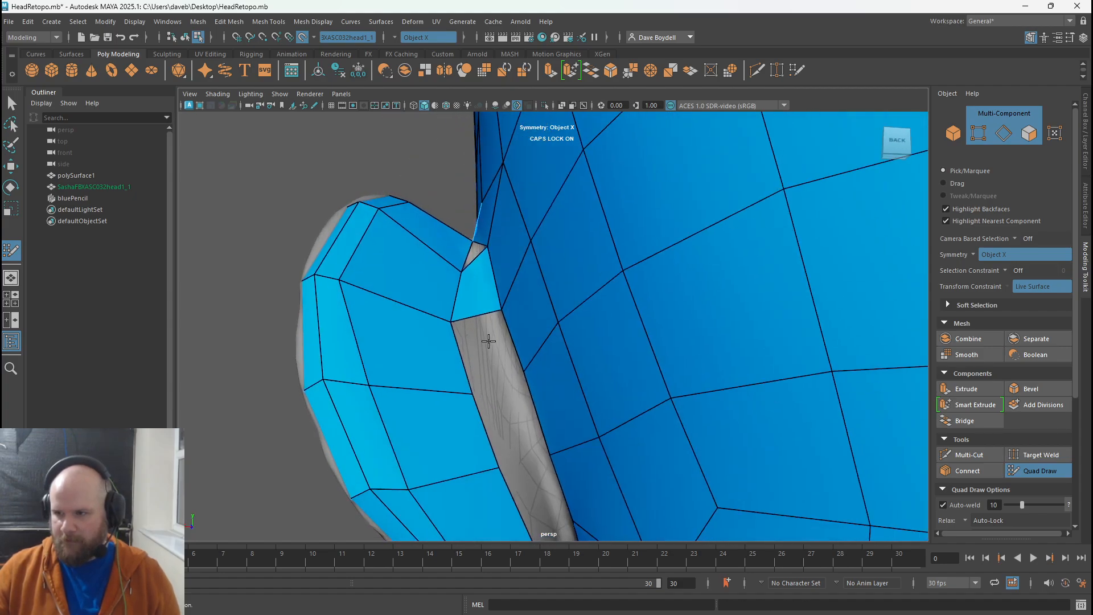
{"action": "left_click", "coordinate": [489, 344], "text": "shift"}
{"action": "mouse_move", "coordinate": [505, 408]}
{"action": "left_mouse_down", "text": "alt"}
{"action": "mouse_move", "coordinate": [519, 395]}
{"action": "mouse_move", "coordinate": [466, 291]}
{"action": "mouse_move", "coordinate": [559, 447]}
{"action": "mouse_move", "coordinate": [504, 275]}
{"action": "mouse_move", "coordinate": [510, 247]}
{"action": "mouse_move", "coordinate": [548, 383]}
{"action": "mouse_move", "coordinate": [515, 407]}
{"action": "mouse_move", "coordinate": [506, 375]}
{"action": "mouse_move", "coordinate": [544, 371]}
{"action": "mouse_move", "coordinate": [478, 290]}
{"action": "mouse_move", "coordinate": [585, 276]}
{"action": "mouse_move", "coordinate": [575, 273]}
{"action": "left_mouse_up", "text": "alt"}
{"action": "left_click", "coordinate": [465, 291], "text": "shift"}
{"action": "left_click", "coordinate": [505, 259], "text": "shift"}
{"action": "left_click", "coordinate": [486, 341], "text": "shift"}
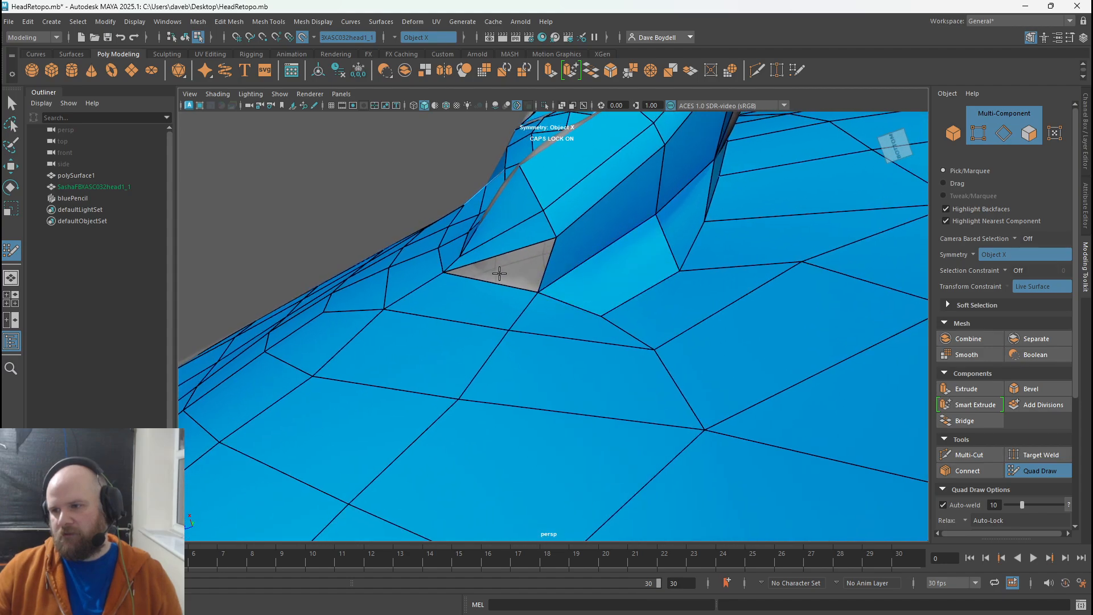
- Insert an edge loop across the front of the earlobe and try to fill the triangular gap beneath it
{"action": "left_click_drag", "start_coordinate": [499, 273], "coordinate": [533, 322], "text": "alt"}
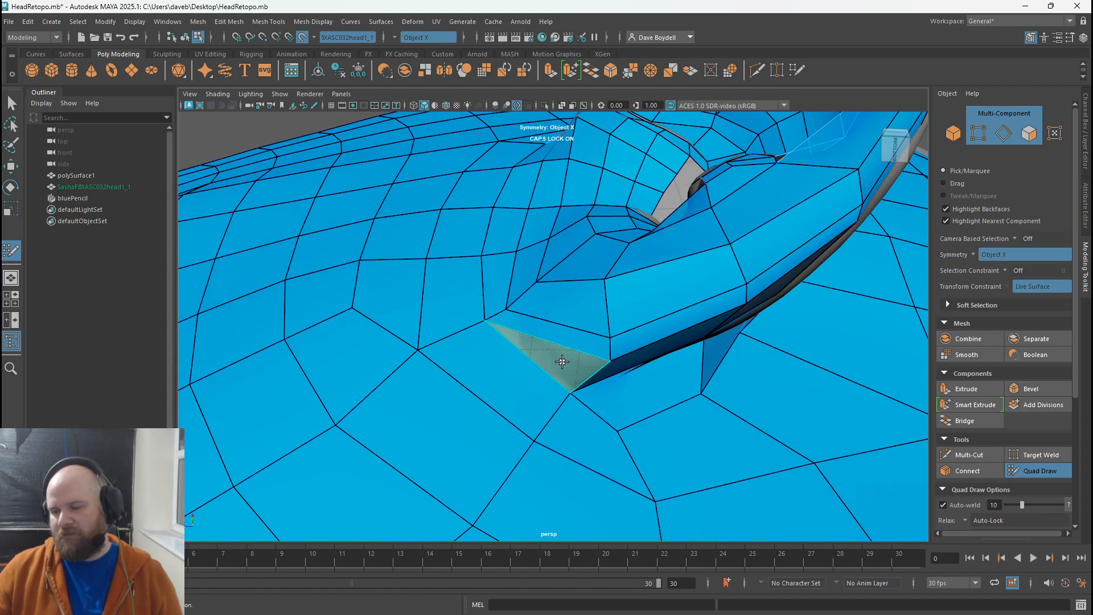
{"action": "mouse_move", "coordinate": [561, 362]}
{"action": "left_mouse_down", "text": "alt"}
{"action": "mouse_move", "coordinate": [556, 342]}
{"action": "mouse_move", "coordinate": [518, 341]}
{"action": "mouse_move", "coordinate": [524, 405]}
{"action": "left_mouse_up", "text": "alt"}
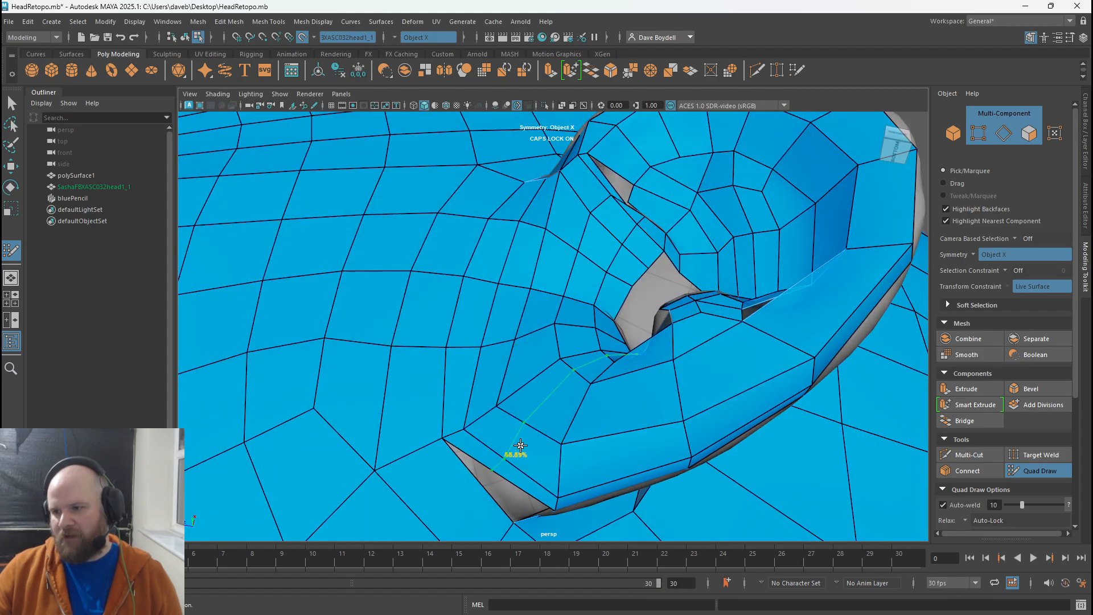
{"action": "left_click_drag", "start_coordinate": [520, 445], "coordinate": [491, 336], "text": "alt"}
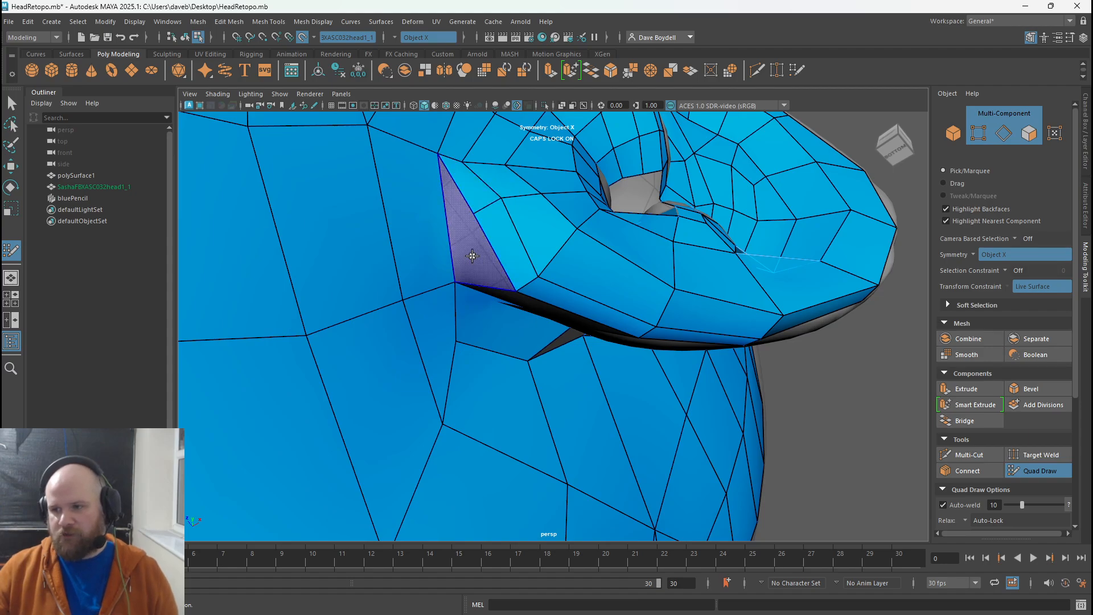
{"action": "left_click_drag", "start_coordinate": [512, 211], "coordinate": [479, 254], "text": "alt"}
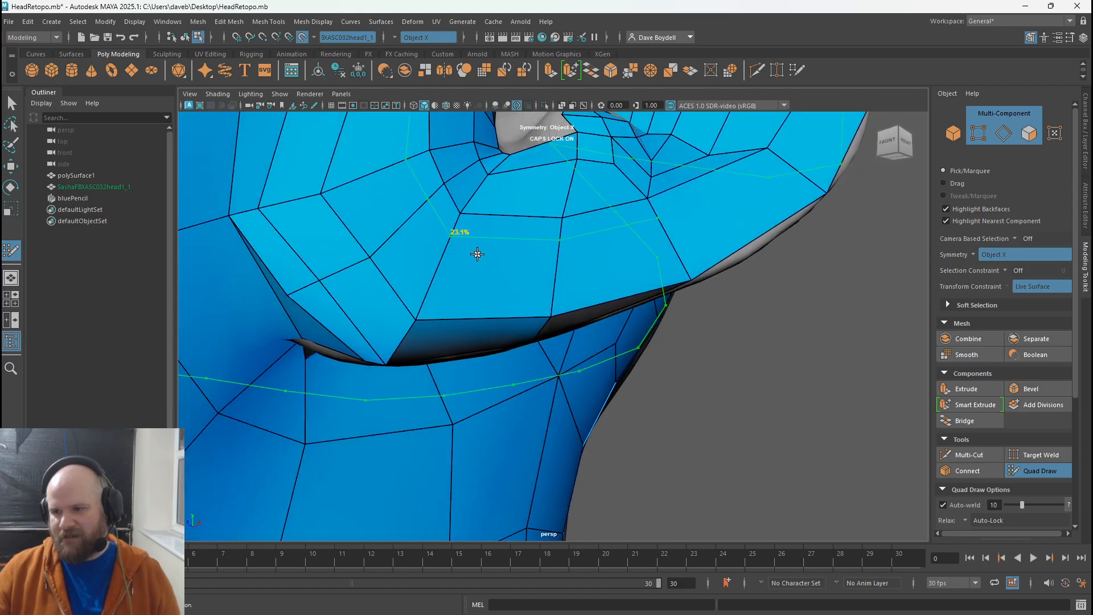
{"action": "key", "text": "ctrl+z"}
- Split the upper back of the ear with an edge loop and refill the opening beside it to connect the head
{"action": "left_click_drag", "start_coordinate": [400, 299], "coordinate": [412, 271], "text": "alt"}
{"action": "middle_click_drag", "start_coordinate": [412, 271], "coordinate": [418, 274], "text": "alt"}
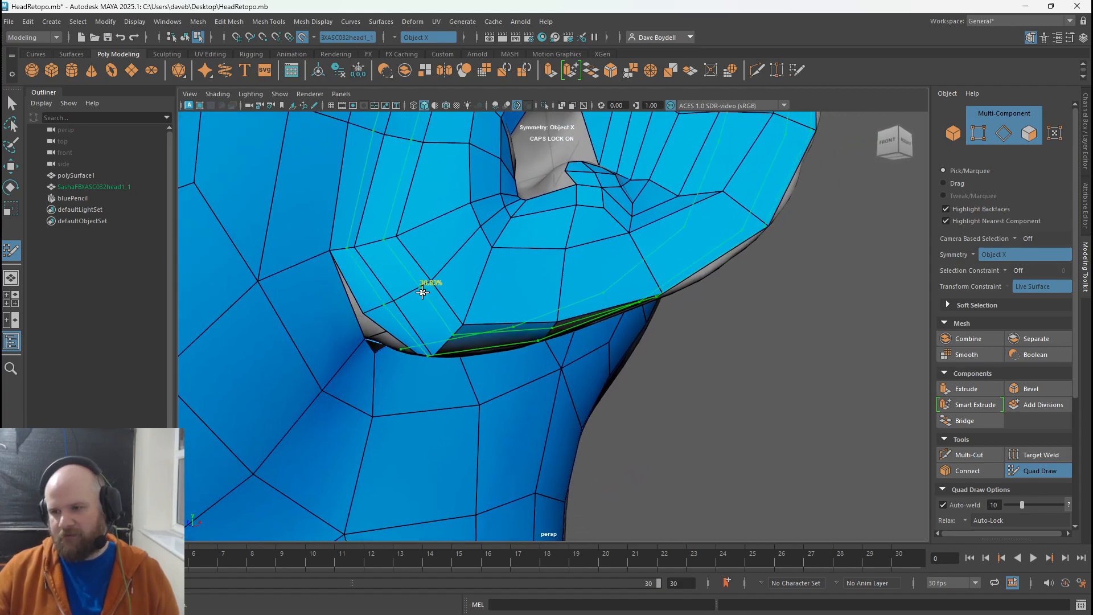
{"action": "left_click_drag", "start_coordinate": [273, 501], "coordinate": [620, 251], "text": "alt"}
{"action": "middle_click_drag", "start_coordinate": [586, 370], "coordinate": [743, 430], "text": "alt"}
{"action": "right_click_drag", "start_coordinate": [742, 430], "coordinate": [851, 349], "text": "alt"}
{"action": "middle_click_drag", "start_coordinate": [802, 300], "coordinate": [640, 417], "text": "alt"}
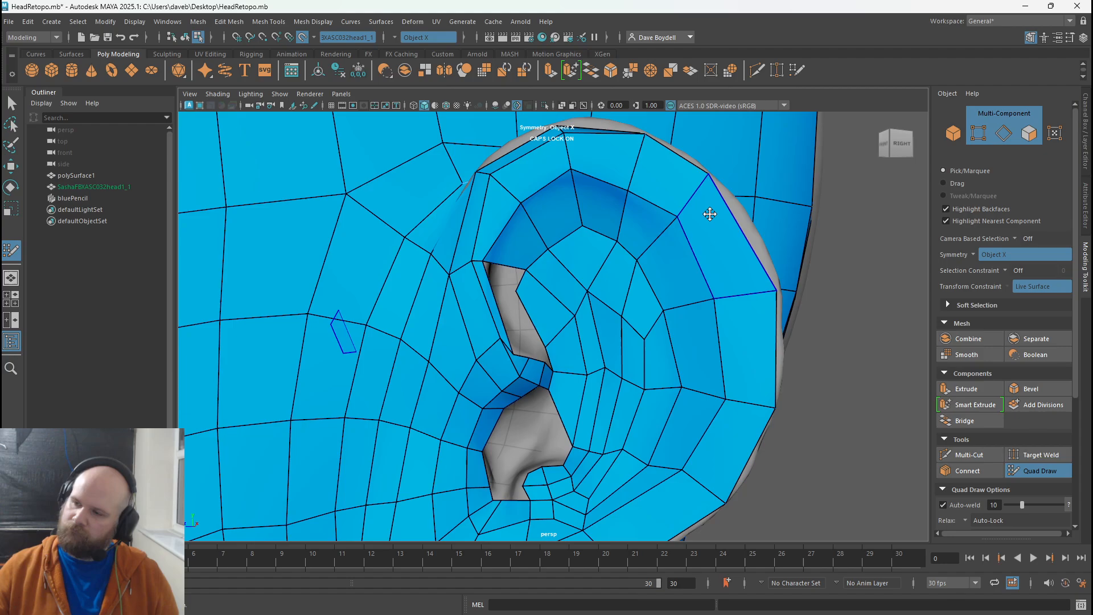
{"action": "left_click_drag", "start_coordinate": [711, 267], "coordinate": [496, 308], "text": "alt"}
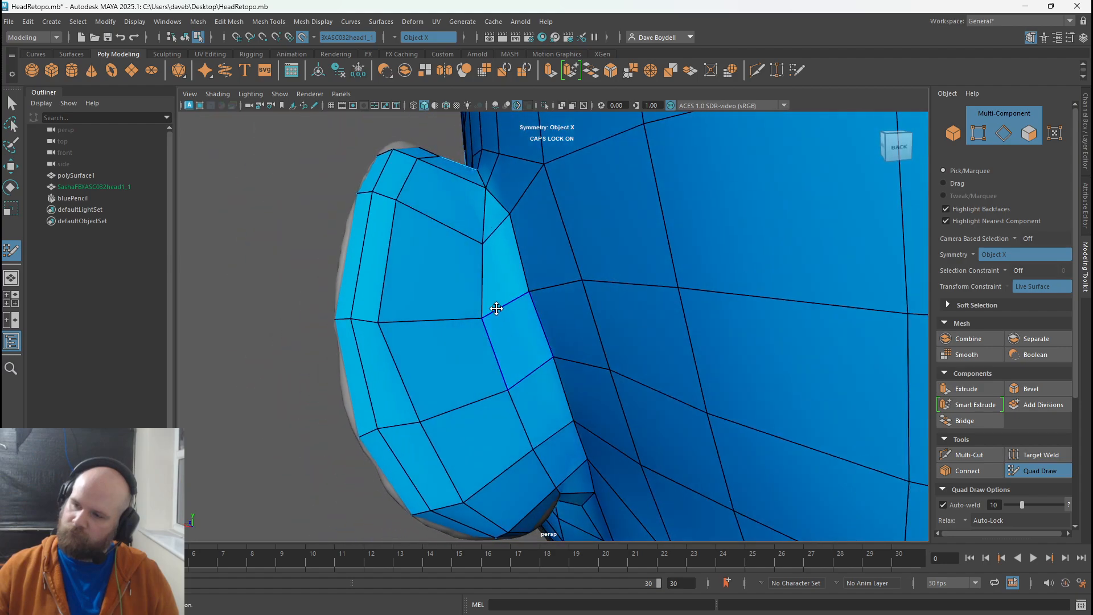
{"action": "left_click", "coordinate": [462, 271], "text": "ctrl"}
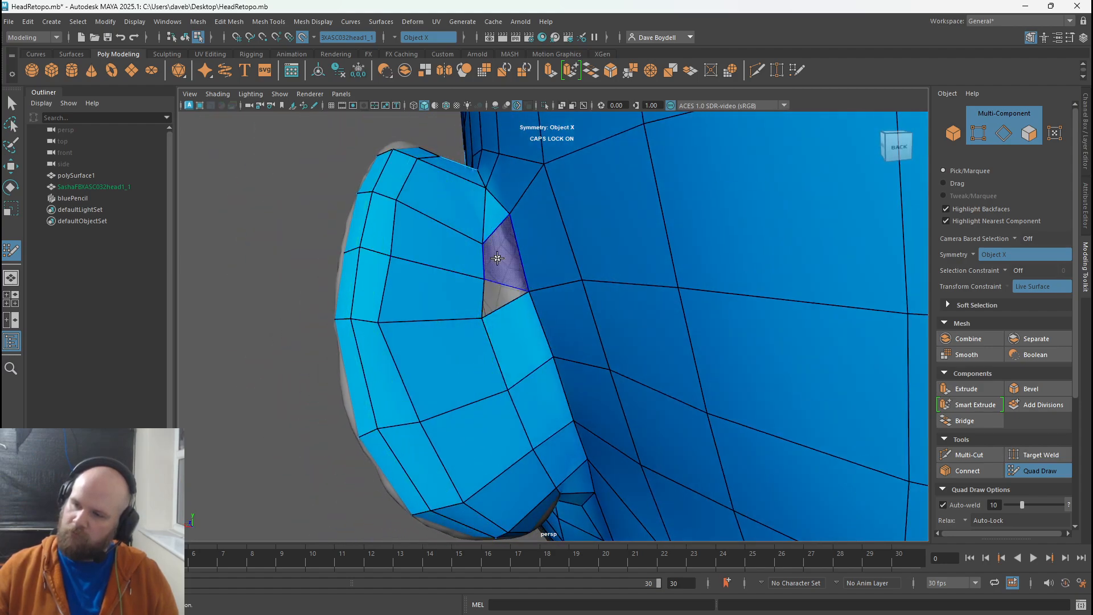
- Relax the vertices along the ear's upper rim, inner fold and lower bowl to even out the quads
{"action": "left_click_drag", "start_coordinate": [313, 274], "coordinate": [789, 239], "text": "alt"}
{"action": "key", "text": "space"}
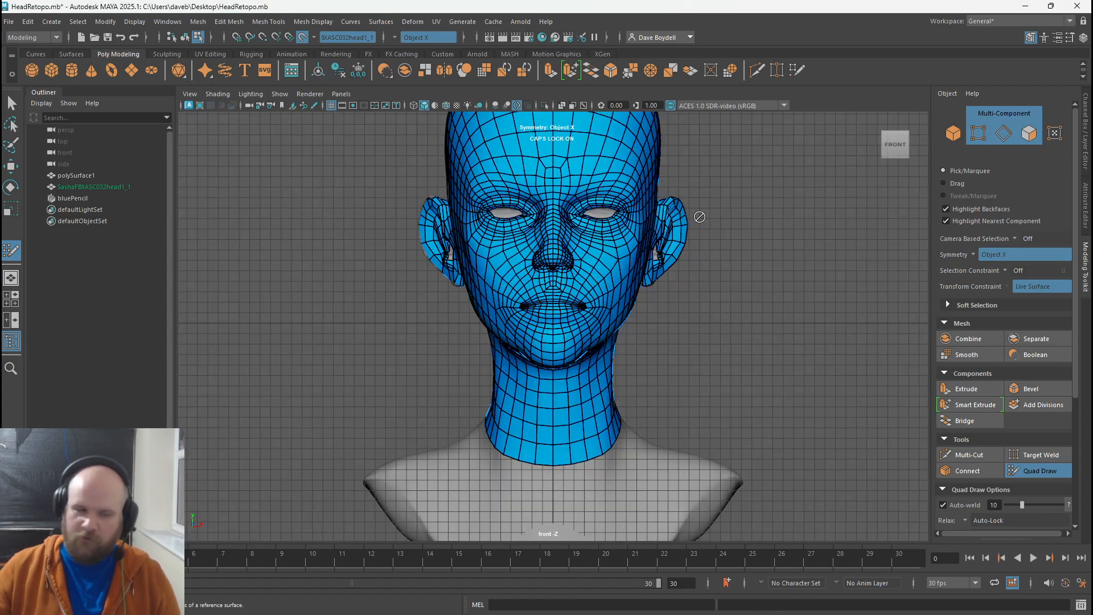
{"action": "key", "text": "space"}
{"action": "mouse_move", "coordinate": [700, 218]}
{"action": "left_mouse_down"}
{"action": "mouse_move", "coordinate": [706, 185]}
{"action": "mouse_move", "coordinate": [567, 194]}
{"action": "mouse_move", "coordinate": [669, 415]}
{"action": "mouse_move", "coordinate": [833, 331]}
{"action": "mouse_move", "coordinate": [693, 200]}
{"action": "left_mouse_up"}
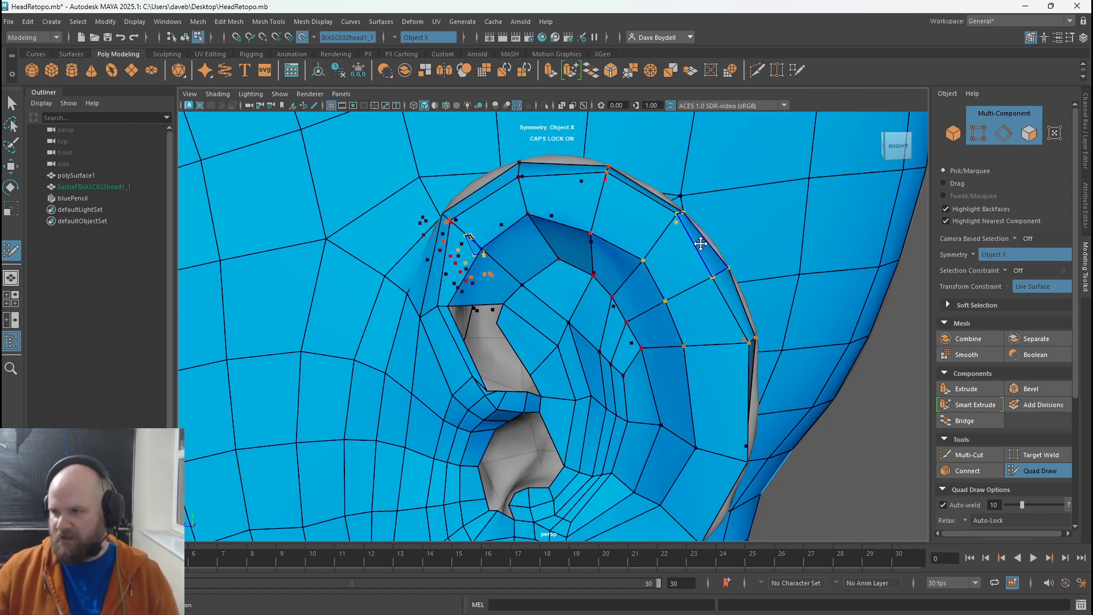
{"action": "key", "text": "space"}
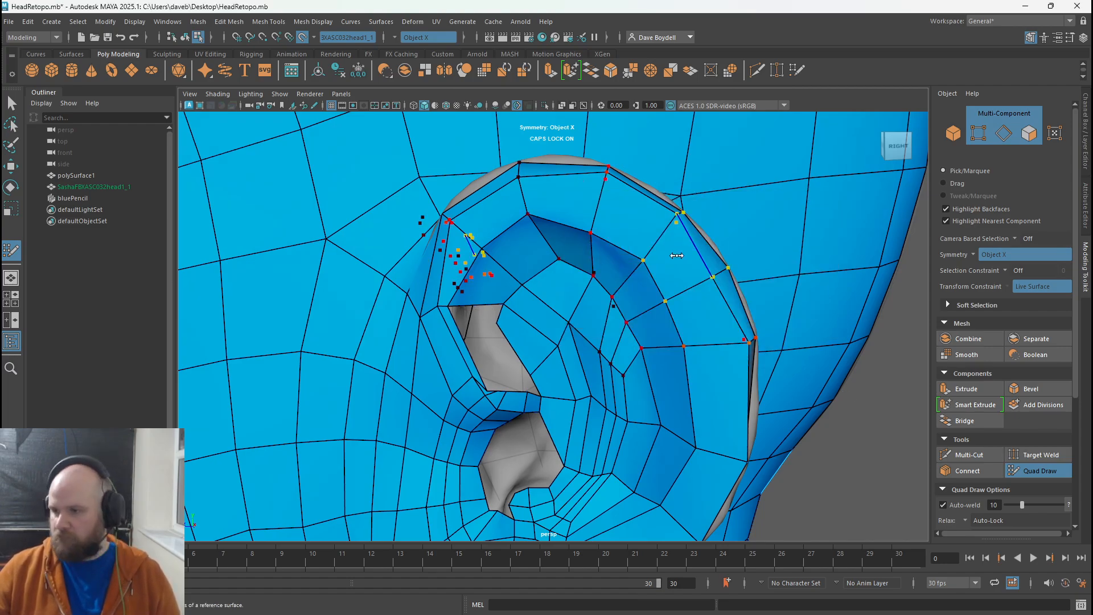
{"action": "mouse_move", "coordinate": [674, 254]}
{"action": "left_mouse_down", "text": "shift"}
{"action": "mouse_move", "coordinate": [671, 207]}
{"action": "mouse_move", "coordinate": [782, 313]}
{"action": "mouse_move", "coordinate": [621, 367]}
{"action": "left_mouse_up", "text": "shift"}
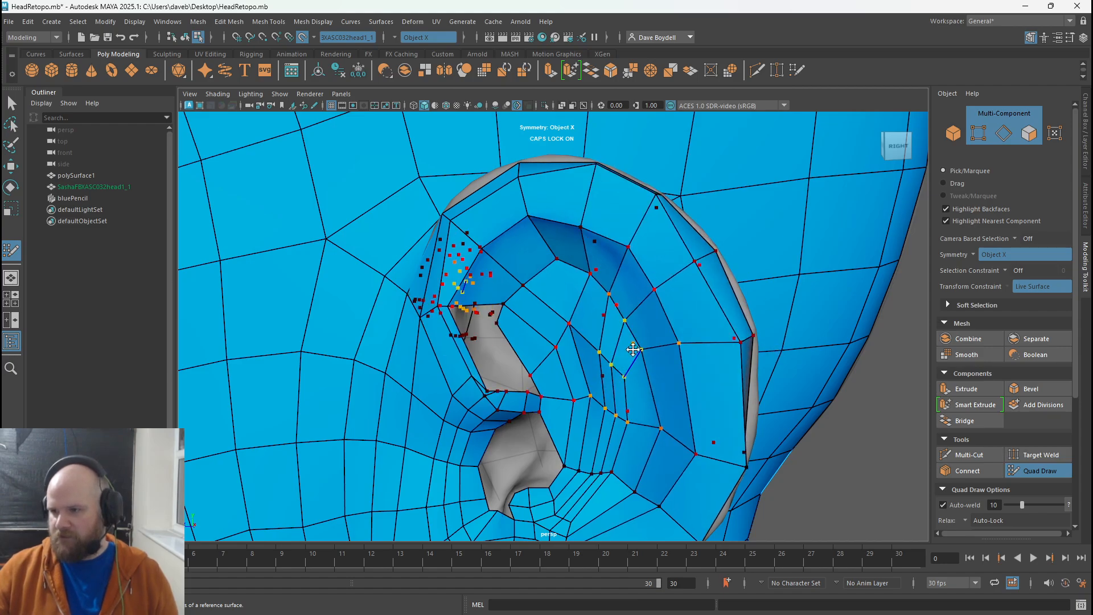
{"action": "key", "text": "space"}
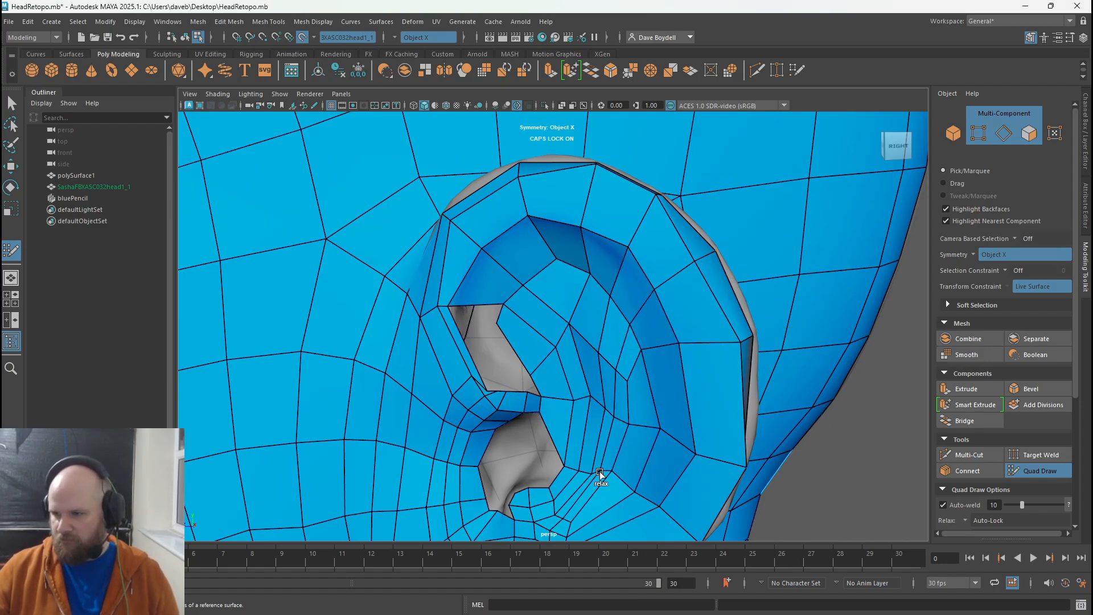
{"action": "mouse_move", "coordinate": [579, 483]}
{"action": "left_mouse_down", "text": "shift"}
{"action": "mouse_move", "coordinate": [592, 455]}
{"action": "mouse_move", "coordinate": [542, 512]}
{"action": "left_mouse_up", "text": "shift"}
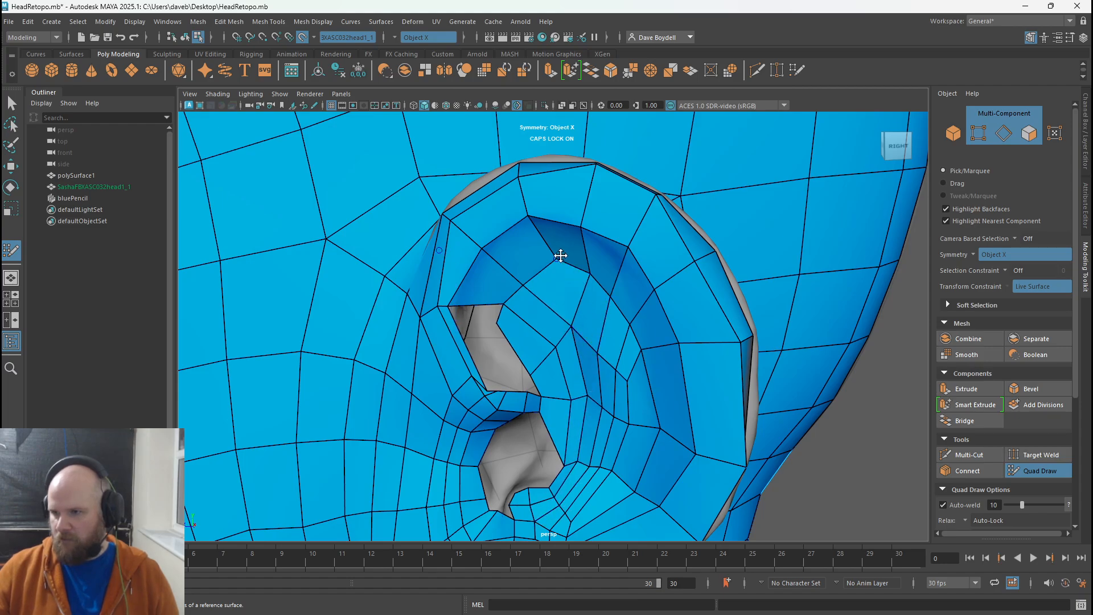
- Add an edge loop across the back of the ear by deleting one joining quad, and refill the opening with a quad and a triangle
{"action": "left_click_drag", "start_coordinate": [586, 298], "coordinate": [508, 212], "text": "alt"}
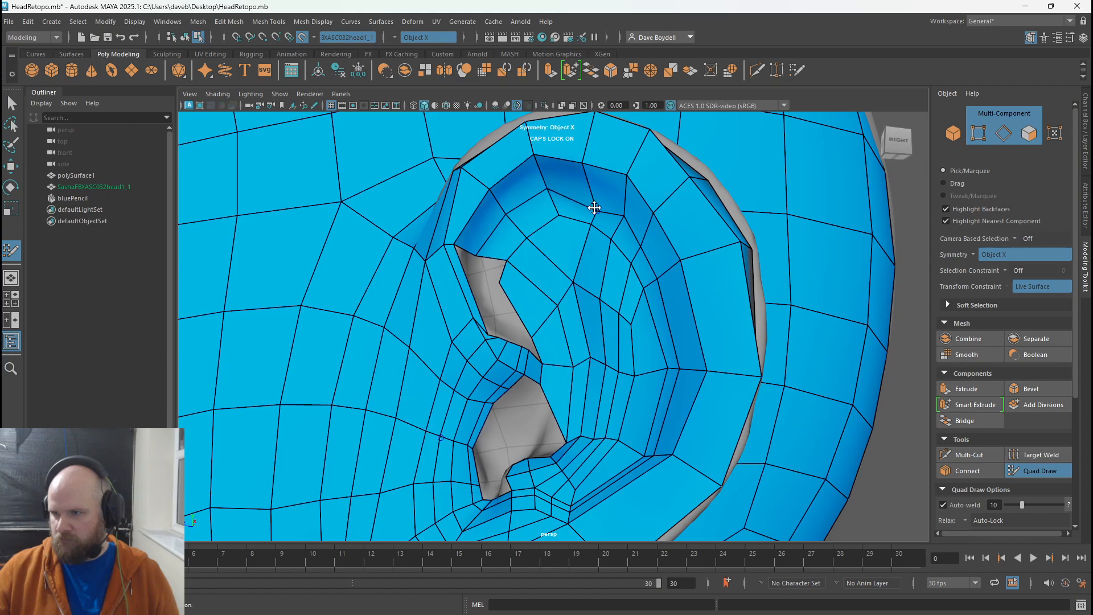
{"action": "left_click_drag", "start_coordinate": [640, 229], "coordinate": [698, 289], "text": "alt"}
{"action": "left_click", "coordinate": [721, 367], "text": "ctrl"}
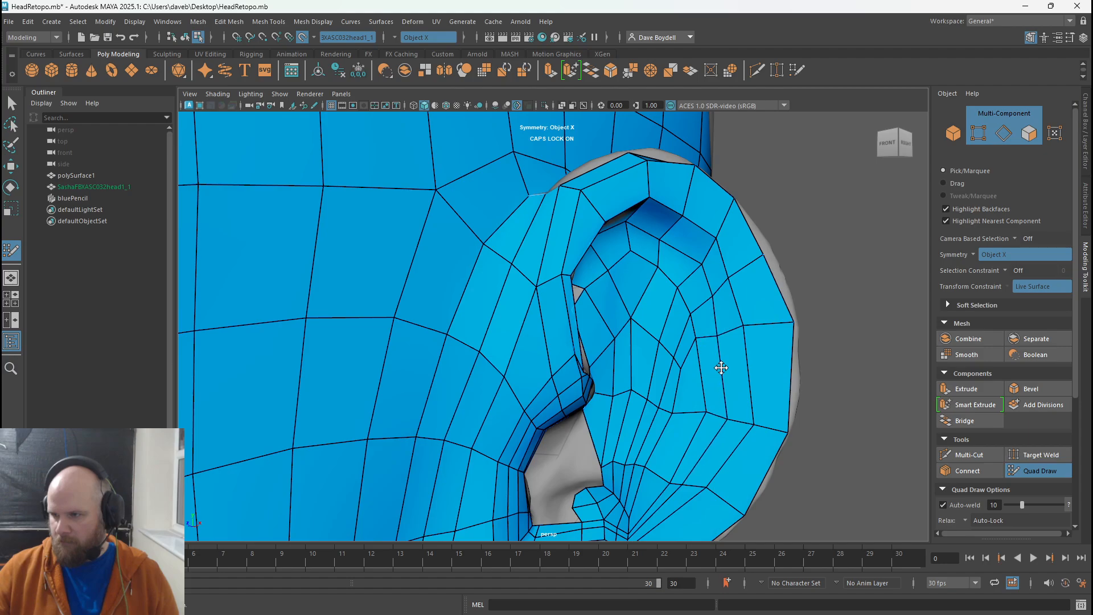
{"action": "left_click_drag", "start_coordinate": [701, 353], "coordinate": [549, 339], "text": "alt"}
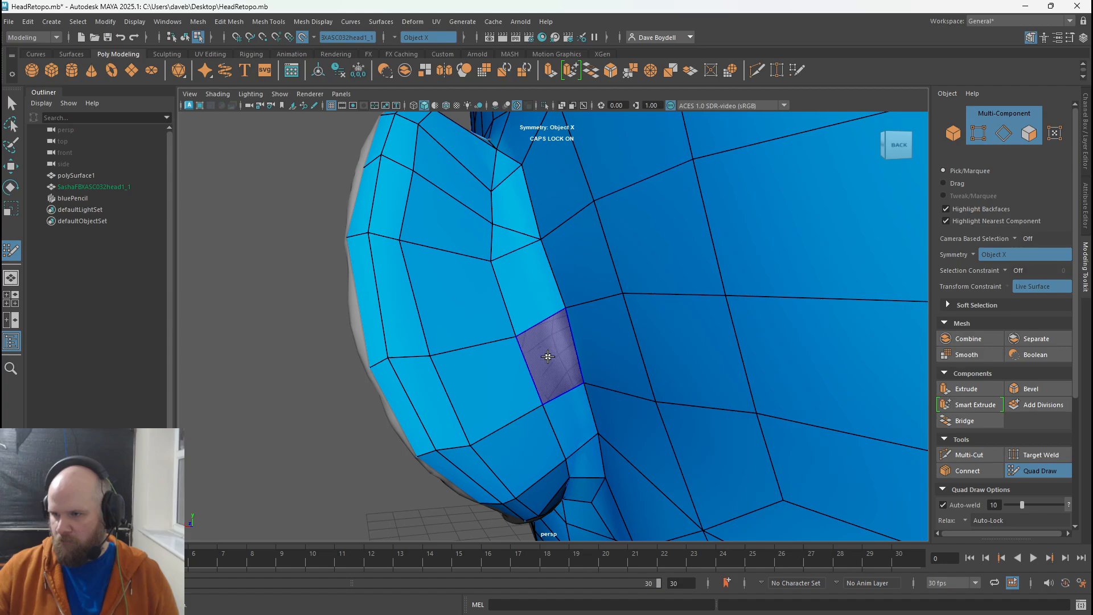
{"action": "left_click", "coordinate": [551, 353], "text": "ctrl+shift"}
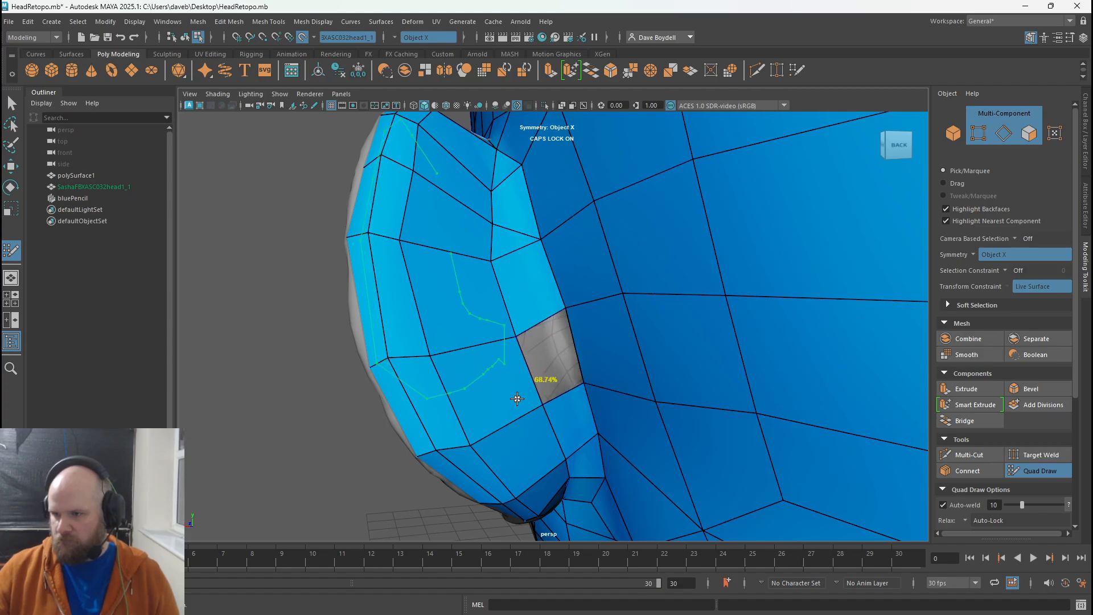
{"action": "mouse_move", "coordinate": [584, 388]}
{"action": "left_mouse_down", "text": "alt"}
{"action": "mouse_move", "coordinate": [557, 386]}
{"action": "mouse_move", "coordinate": [654, 402]}
{"action": "mouse_move", "coordinate": [525, 371]}
{"action": "left_mouse_up", "text": "alt"}
{"action": "left_click", "coordinate": [539, 337], "text": "shift"}
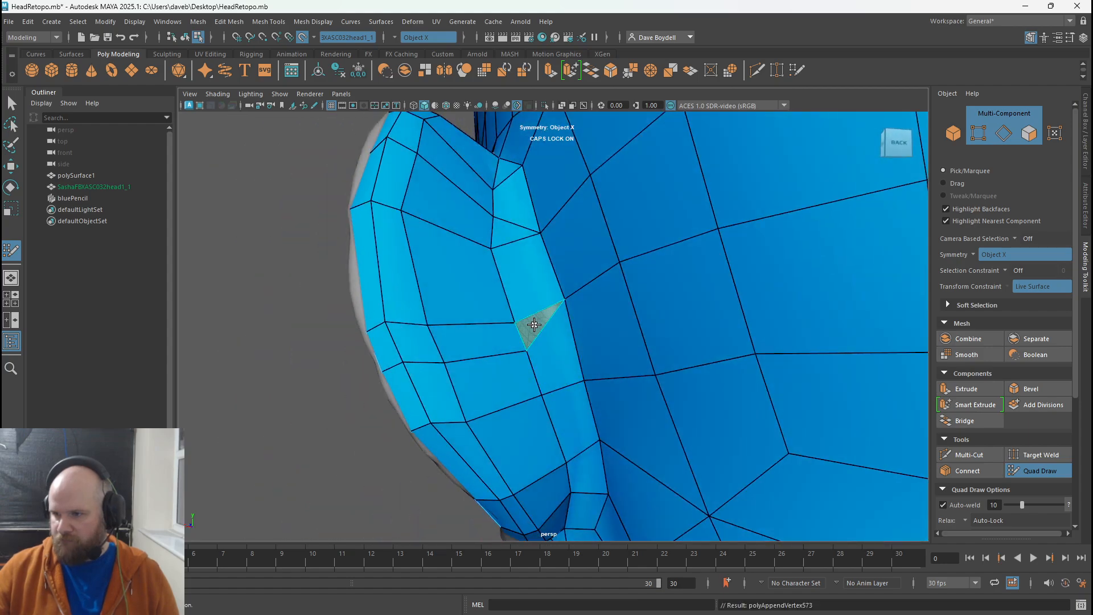
{"action": "left_click", "coordinate": [534, 324], "text": "shift"}
{"action": "left_click_drag", "start_coordinate": [428, 302], "coordinate": [403, 348], "text": "shift"}
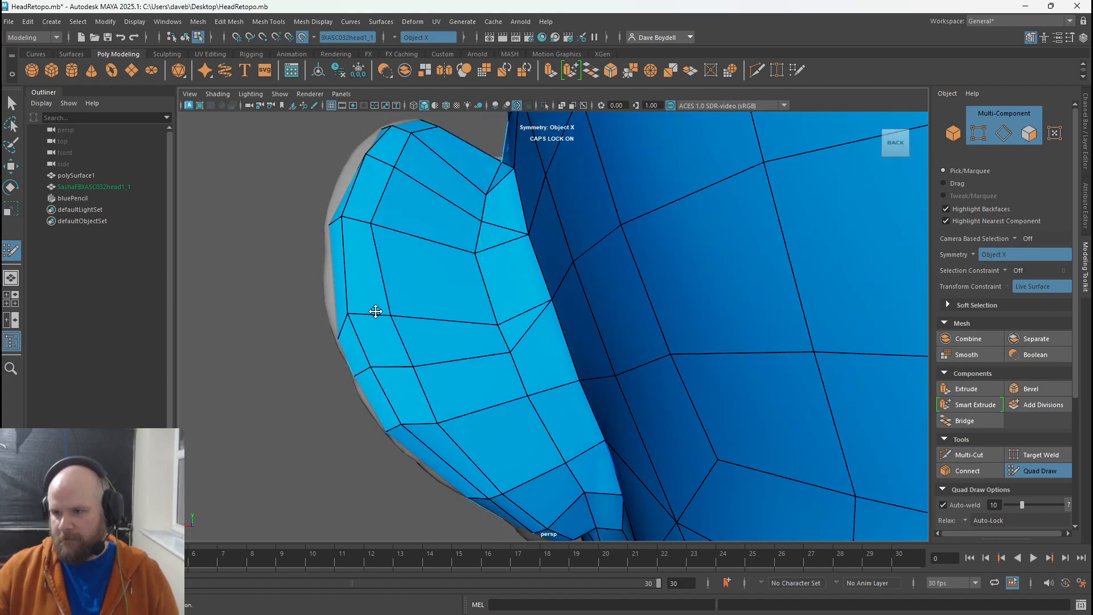
- Relax the quads along the ear's rear rim and try relaxing the rear edge of the ear canal opening
{"action": "left_click_drag", "start_coordinate": [375, 298], "coordinate": [581, 312], "text": "alt"}
{"action": "middle_click_drag", "start_coordinate": [581, 312], "coordinate": [376, 297], "text": "alt"}
{"action": "left_click_drag", "start_coordinate": [376, 297], "coordinate": [512, 349], "text": "alt"}
{"action": "left_click", "coordinate": [567, 349], "text": "ctrl+shift"}
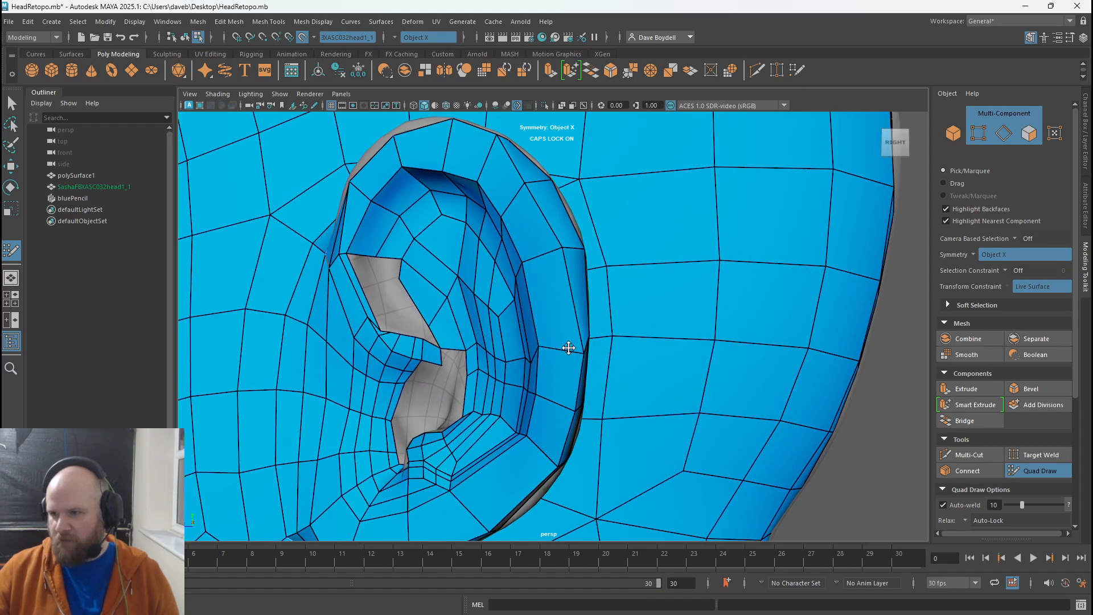
{"action": "left_click", "coordinate": [560, 387], "text": "shift"}
{"action": "mouse_move", "coordinate": [560, 387]}
{"action": "left_mouse_down", "text": "alt"}
{"action": "mouse_move", "coordinate": [536, 361]}
{"action": "mouse_move", "coordinate": [541, 373]}
{"action": "mouse_move", "coordinate": [501, 374]}
{"action": "mouse_move", "coordinate": [527, 370]}
{"action": "mouse_move", "coordinate": [495, 305]}
{"action": "mouse_move", "coordinate": [386, 317]}
{"action": "mouse_move", "coordinate": [392, 242]}
{"action": "mouse_move", "coordinate": [503, 366]}
{"action": "mouse_move", "coordinate": [488, 338]}
{"action": "mouse_move", "coordinate": [524, 359]}
{"action": "mouse_move", "coordinate": [541, 335]}
{"action": "left_mouse_up", "text": "alt"}
{"action": "mouse_move", "coordinate": [498, 131]}
{"action": "left_mouse_down", "text": "alt"}
{"action": "mouse_move", "coordinate": [546, 171]}
{"action": "mouse_move", "coordinate": [617, 203]}
{"action": "mouse_move", "coordinate": [609, 330]}
{"action": "mouse_move", "coordinate": [580, 314]}
{"action": "left_mouse_up", "text": "alt"}
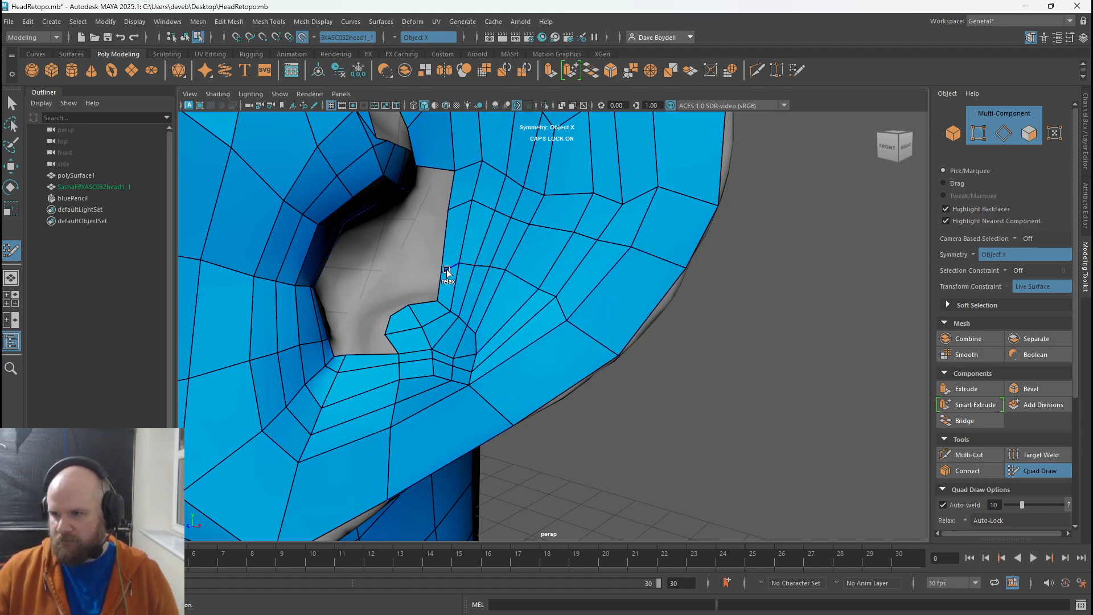
{"action": "left_click_drag", "start_coordinate": [446, 268], "coordinate": [446, 234], "text": "shift"}
{"action": "key", "text": "ctrl+z"}
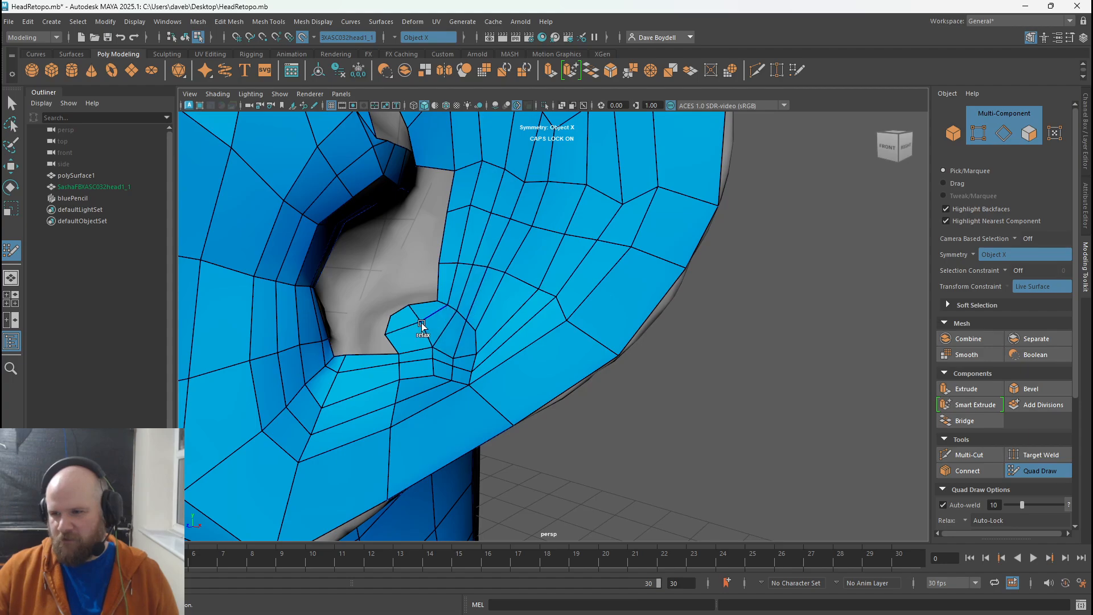
- Examine the edge flow around the ear canal opening, the lower bowl and the back of the ear from several angles
{"action": "mouse_move", "coordinate": [421, 323]}
{"action": "left_mouse_down", "text": "alt"}
{"action": "mouse_move", "coordinate": [452, 346]}
{"action": "mouse_move", "coordinate": [486, 325]}
{"action": "mouse_move", "coordinate": [562, 331]}
{"action": "mouse_move", "coordinate": [528, 237]}
{"action": "mouse_move", "coordinate": [641, 259]}
{"action": "mouse_move", "coordinate": [649, 236]}
{"action": "mouse_move", "coordinate": [644, 251]}
{"action": "mouse_move", "coordinate": [760, 257]}
{"action": "left_mouse_up", "text": "alt"}
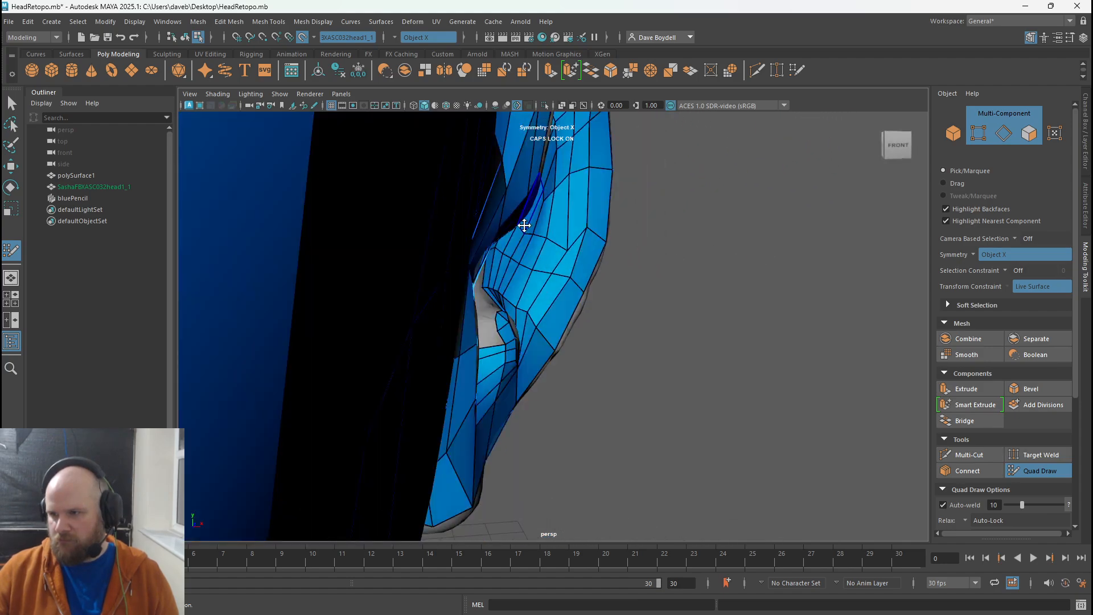
{"action": "right_click_drag", "start_coordinate": [524, 224], "coordinate": [668, 297], "text": "alt"}
{"action": "left_click_drag", "start_coordinate": [668, 297], "coordinate": [604, 222], "text": "alt"}
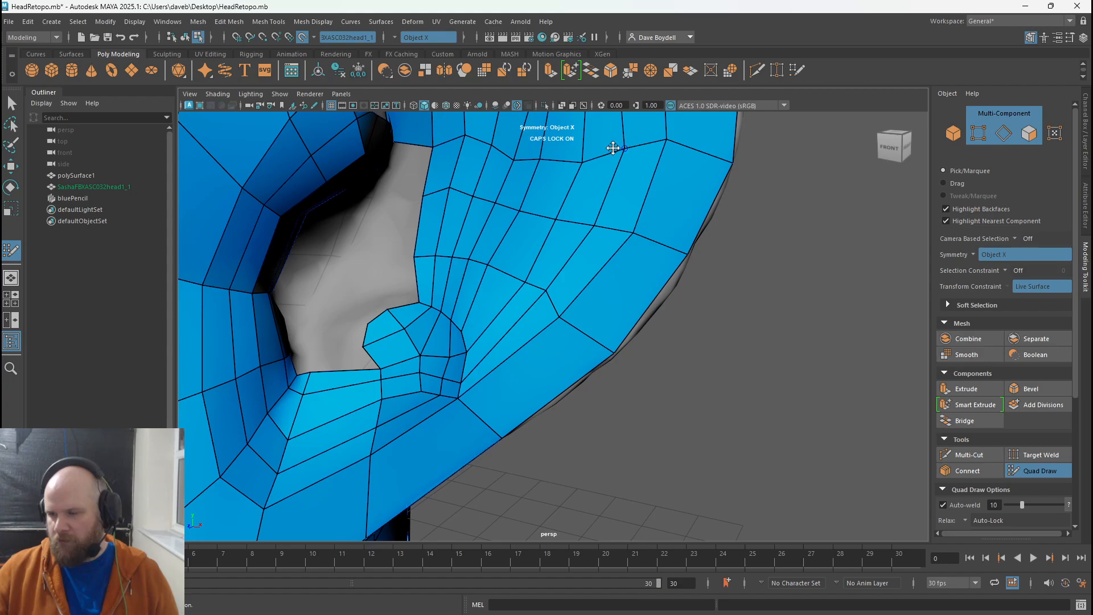
{"action": "mouse_move", "coordinate": [613, 148]}
{"action": "left_mouse_down", "text": "alt"}
{"action": "mouse_move", "coordinate": [553, 250]}
{"action": "mouse_move", "coordinate": [561, 224]}
{"action": "left_mouse_up", "text": "alt"}
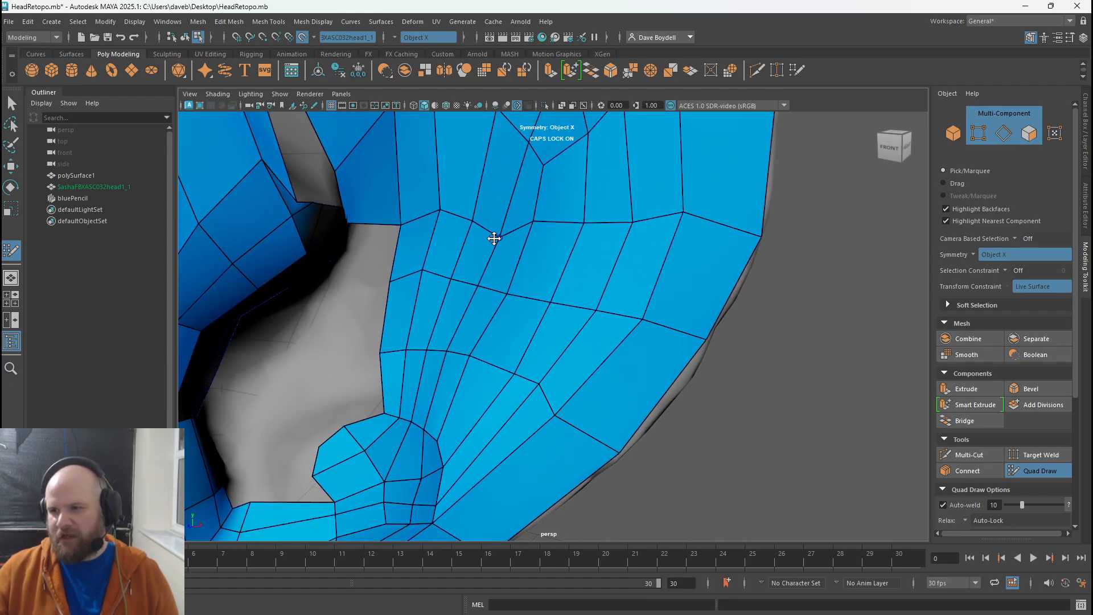
{"action": "mouse_move", "coordinate": [526, 256]}
{"action": "left_mouse_down", "text": "alt"}
{"action": "mouse_move", "coordinate": [361, 163]}
{"action": "mouse_move", "coordinate": [217, 142]}
{"action": "mouse_move", "coordinate": [198, 154]}
{"action": "mouse_move", "coordinate": [259, 177]}
{"action": "left_mouse_up", "text": "alt"}
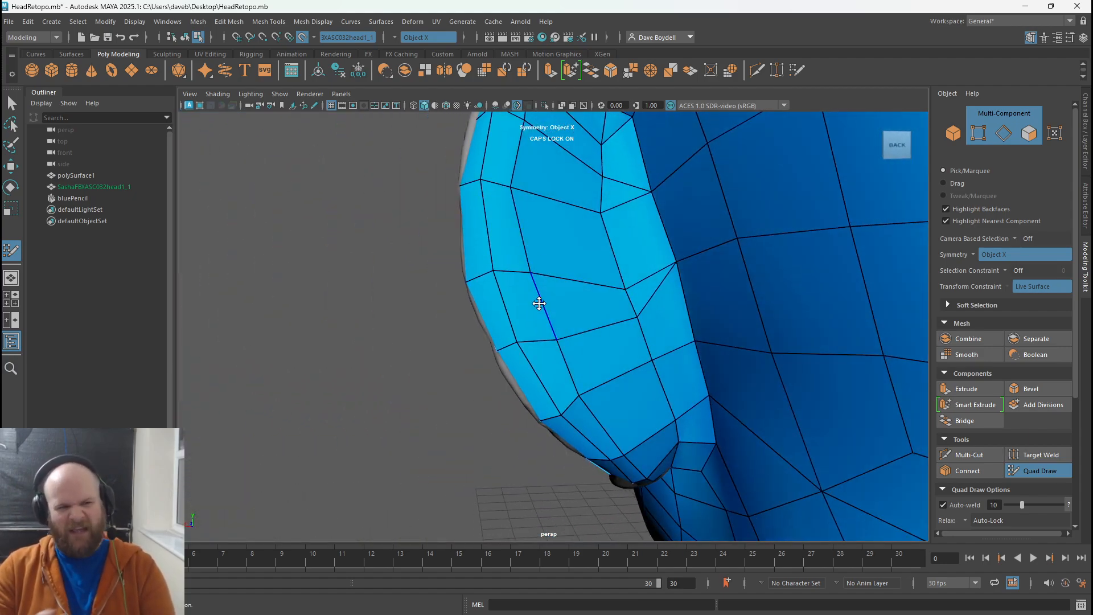
{"action": "left_click_drag", "start_coordinate": [538, 304], "coordinate": [497, 271], "text": "alt"}
{"action": "scroll", "coordinate": [498, 271], "scroll_direction": "up", "scroll_amount": 5}
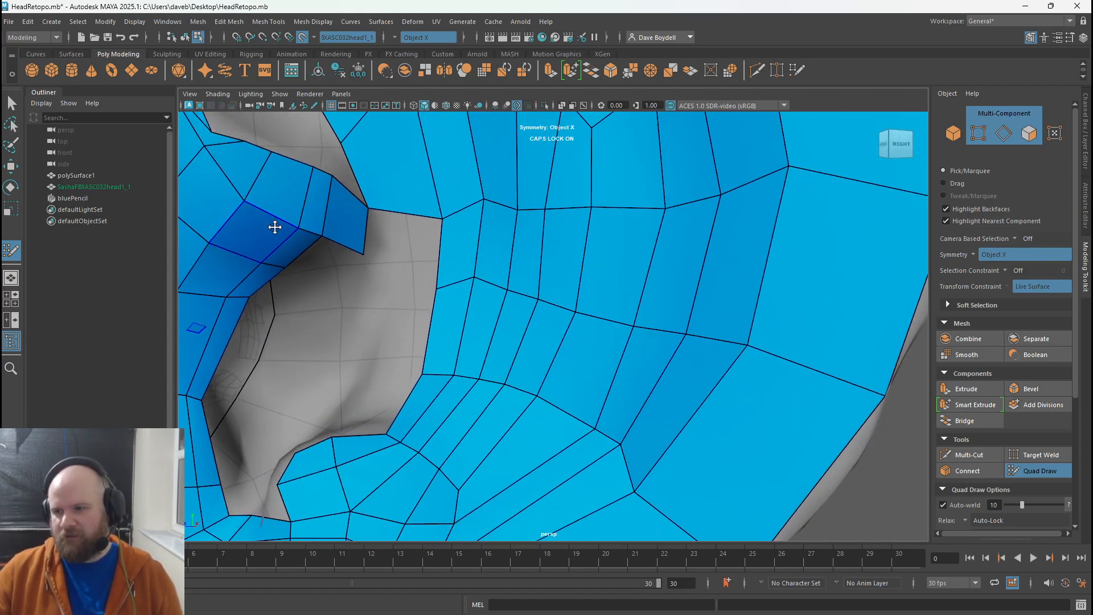
{"action": "left_click_drag", "start_coordinate": [482, 209], "coordinate": [459, 205], "text": "alt"}
- Extrude new quads inward along the front, lower and upper edges of the ear canal opening and fill the gaps between them
{"action": "left_click", "coordinate": [438, 288], "text": "shift"}
{"action": "middle_click_drag", "start_coordinate": [439, 289], "coordinate": [572, 253], "text": "alt"}
{"action": "left_click_drag", "start_coordinate": [572, 253], "coordinate": [437, 457], "text": "alt"}
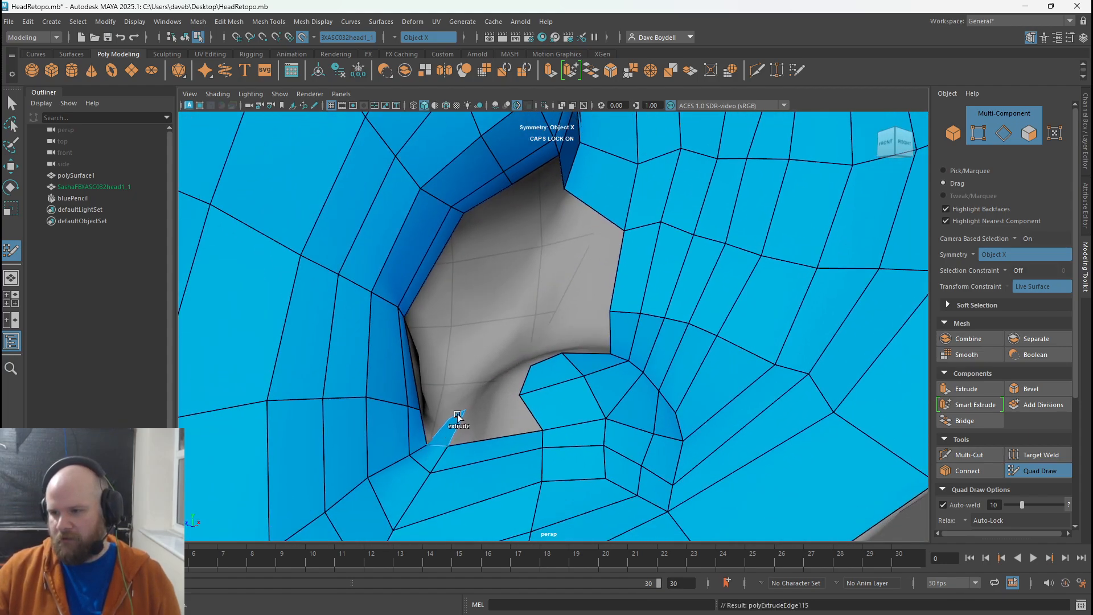
{"action": "left_click_drag", "start_coordinate": [457, 415], "coordinate": [449, 368]}
{"action": "left_click", "coordinate": [498, 421], "text": "shift"}
{"action": "left_click", "coordinate": [455, 410], "text": "shift"}
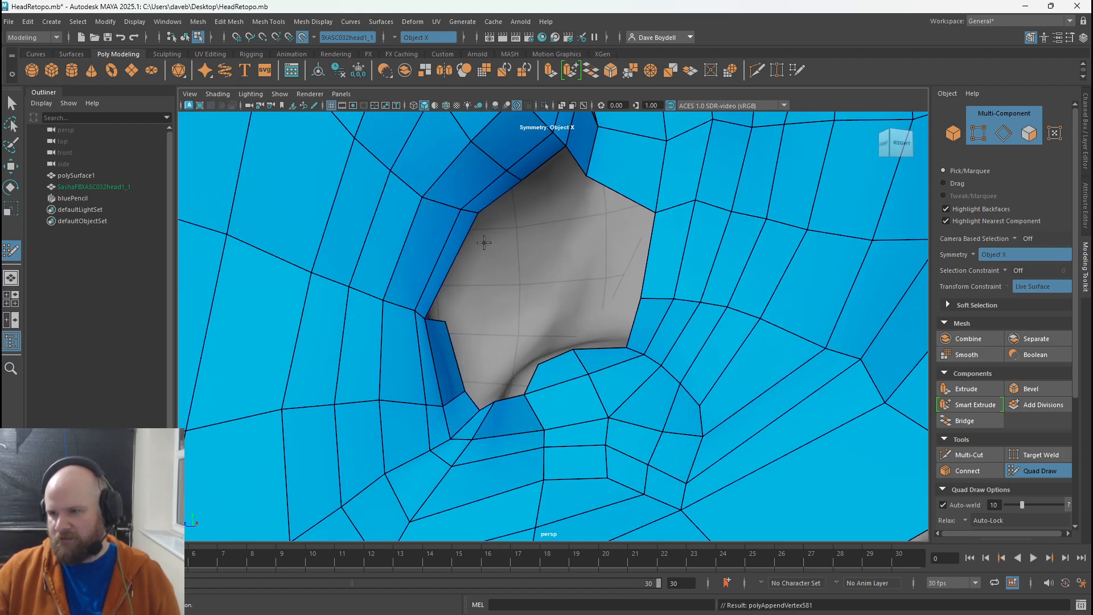
{"action": "left_click_drag", "start_coordinate": [509, 194], "coordinate": [525, 208]}
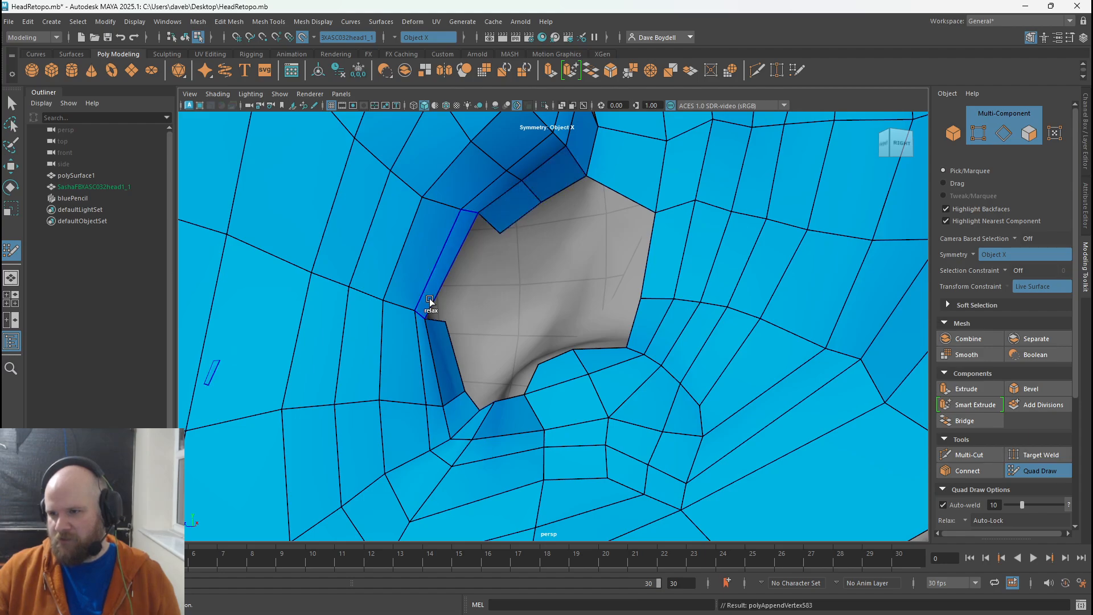
{"action": "left_click", "coordinate": [469, 261], "text": "shift"}
- Extrude a quad from the rear edge of the upper ear opening, fill its upper end, and undo the triangle at its lower end
{"action": "left_click_drag", "start_coordinate": [551, 274], "coordinate": [508, 280], "text": "alt"}
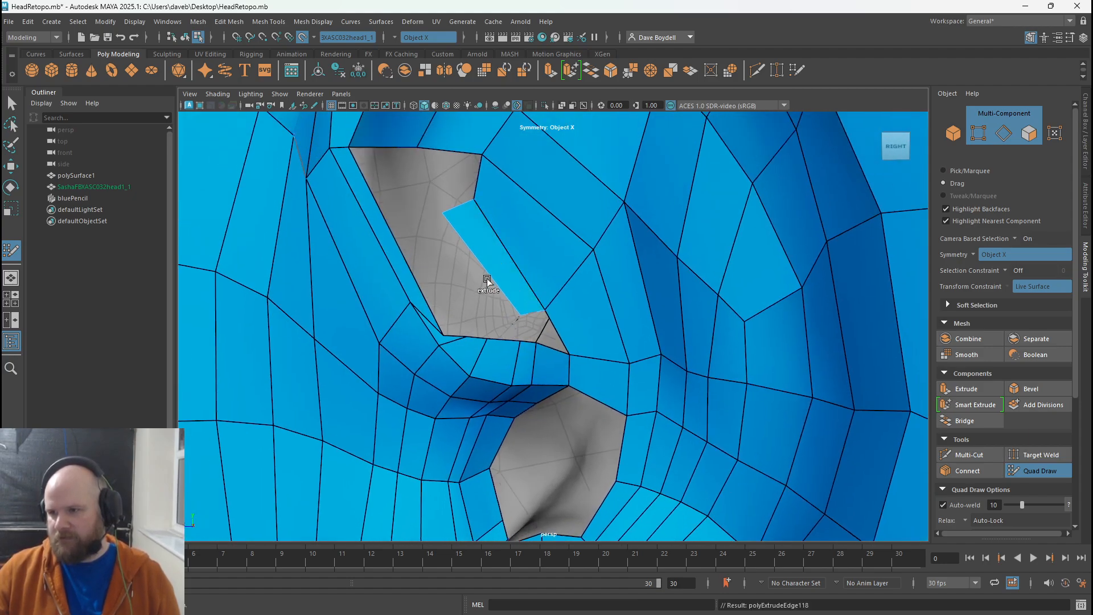
{"action": "left_click", "coordinate": [442, 179], "text": "shift"}
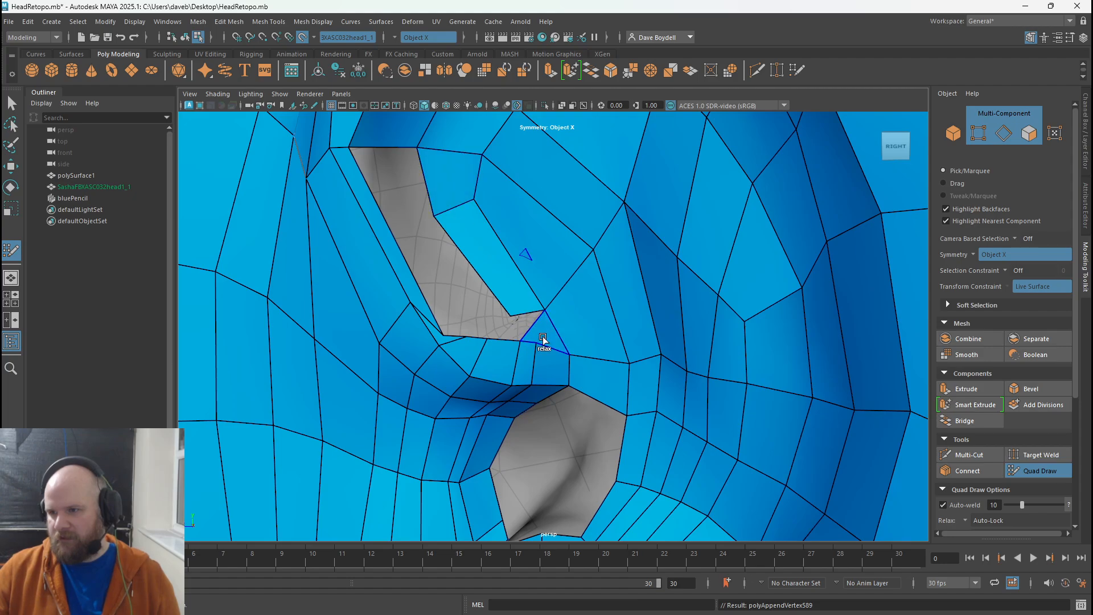
{"action": "key", "text": "ctrl+z"}
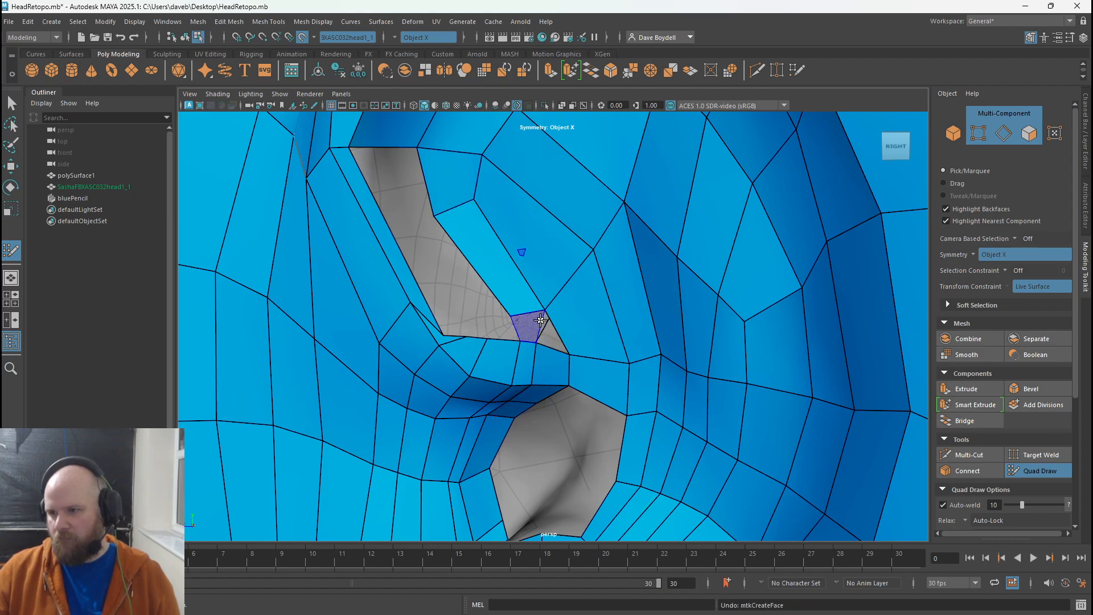
- Fill the long narrow gap in the ear's upper hollow with quads, then relax the patch and nudge its vertices into an even layout
{"action": "mouse_move", "coordinate": [547, 323]}
{"action": "left_mouse_down", "text": "alt"}
{"action": "mouse_move", "coordinate": [512, 324]}
{"action": "mouse_move", "coordinate": [546, 325]}
{"action": "left_mouse_up", "text": "alt"}
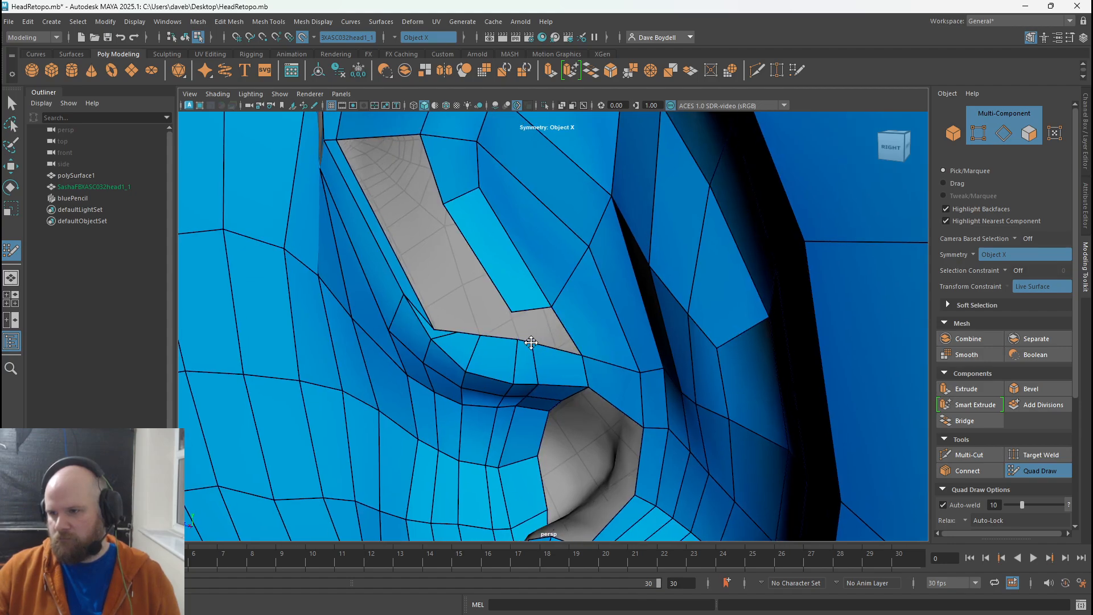
{"action": "left_click", "coordinate": [528, 308]}
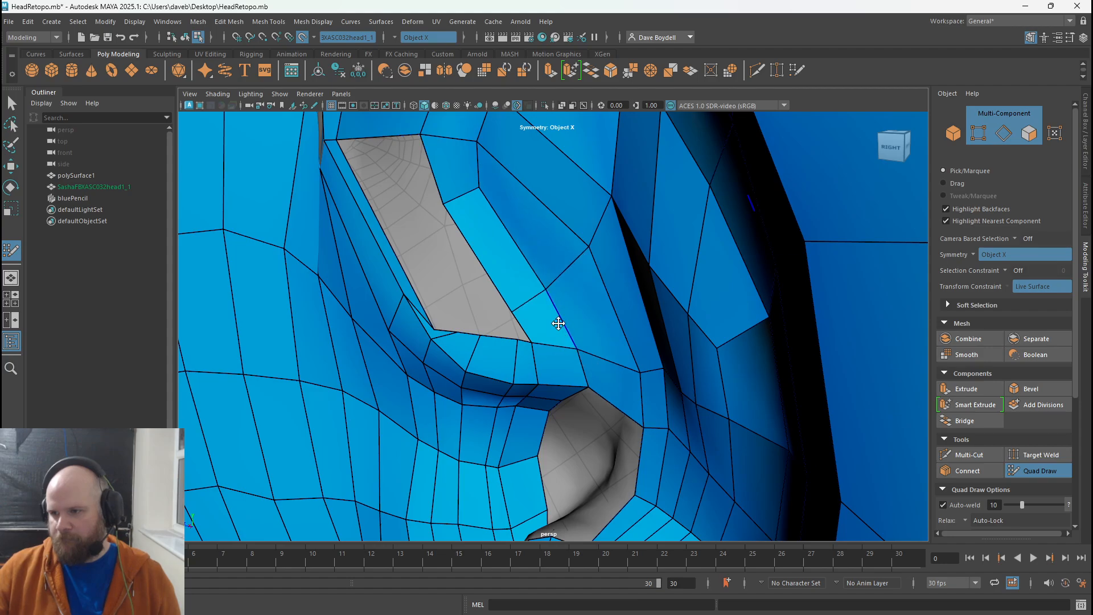
{"action": "left_click_drag", "start_coordinate": [519, 342], "coordinate": [366, 341]}
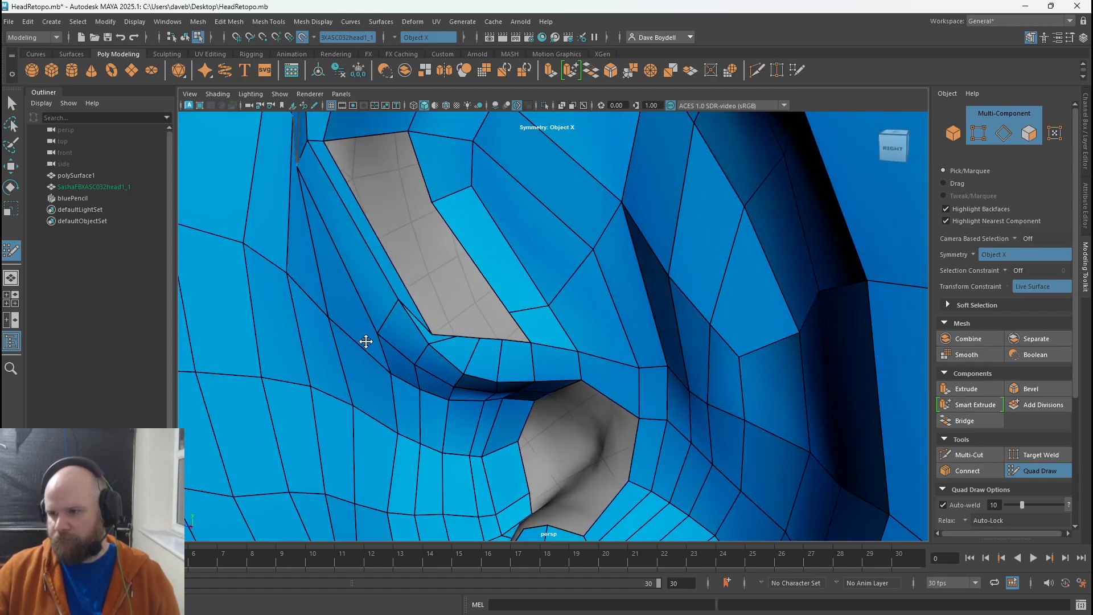
{"action": "scroll", "coordinate": [435, 319], "scroll_direction": "up", "scroll_amount": 3}
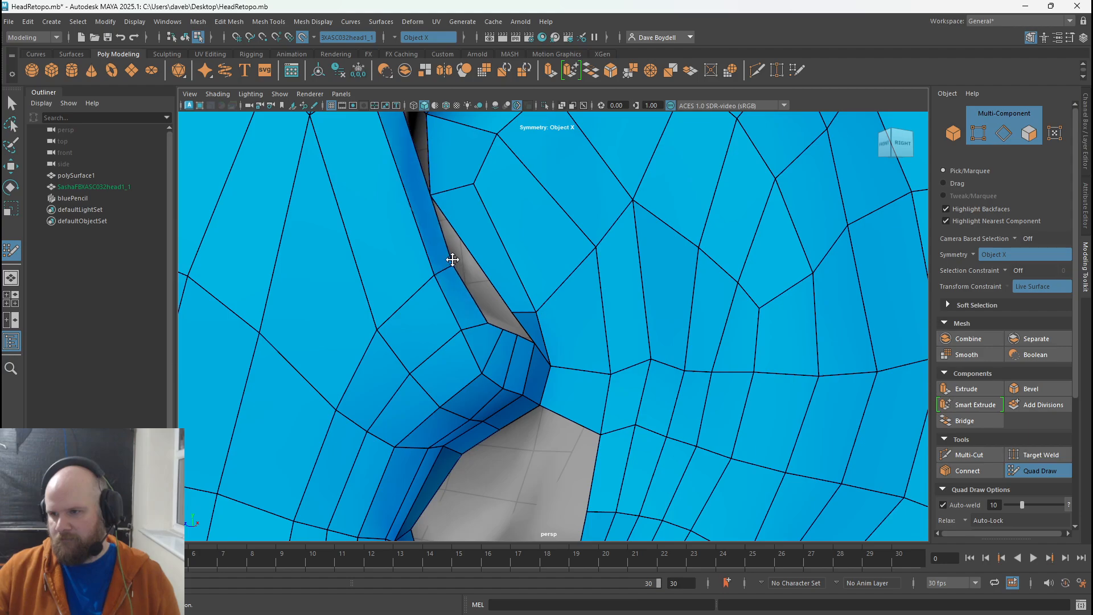
{"action": "mouse_move", "coordinate": [451, 256]}
{"action": "left_mouse_down", "text": "alt"}
{"action": "mouse_move", "coordinate": [421, 264]}
{"action": "mouse_move", "coordinate": [429, 283]}
{"action": "mouse_move", "coordinate": [444, 251]}
{"action": "mouse_move", "coordinate": [451, 283]}
{"action": "mouse_move", "coordinate": [500, 251]}
{"action": "left_mouse_up", "text": "alt"}
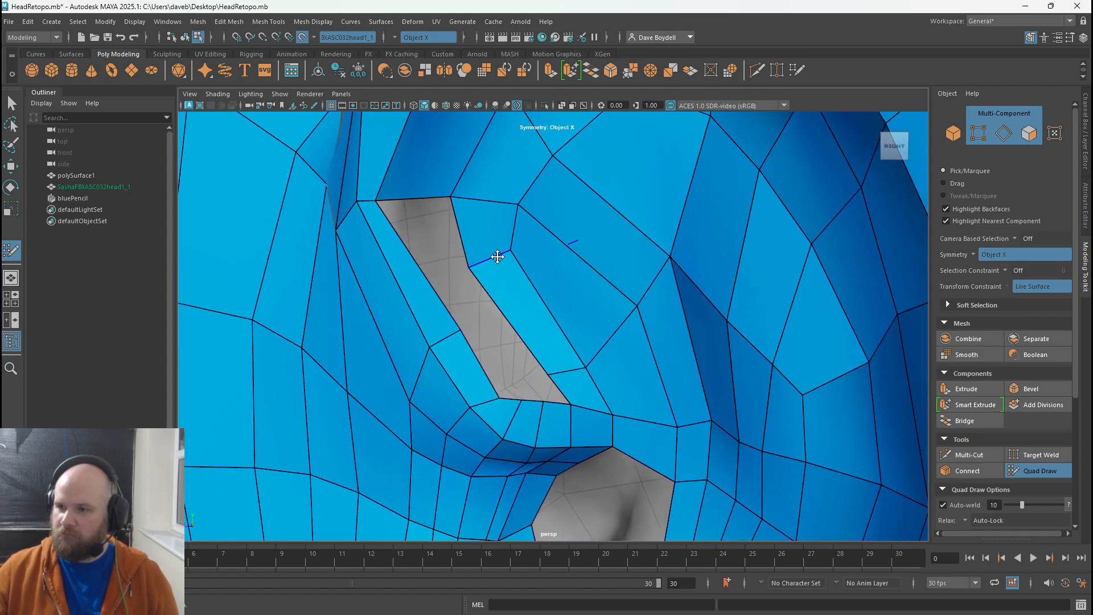
{"action": "left_click", "coordinate": [449, 256], "text": "shift"}
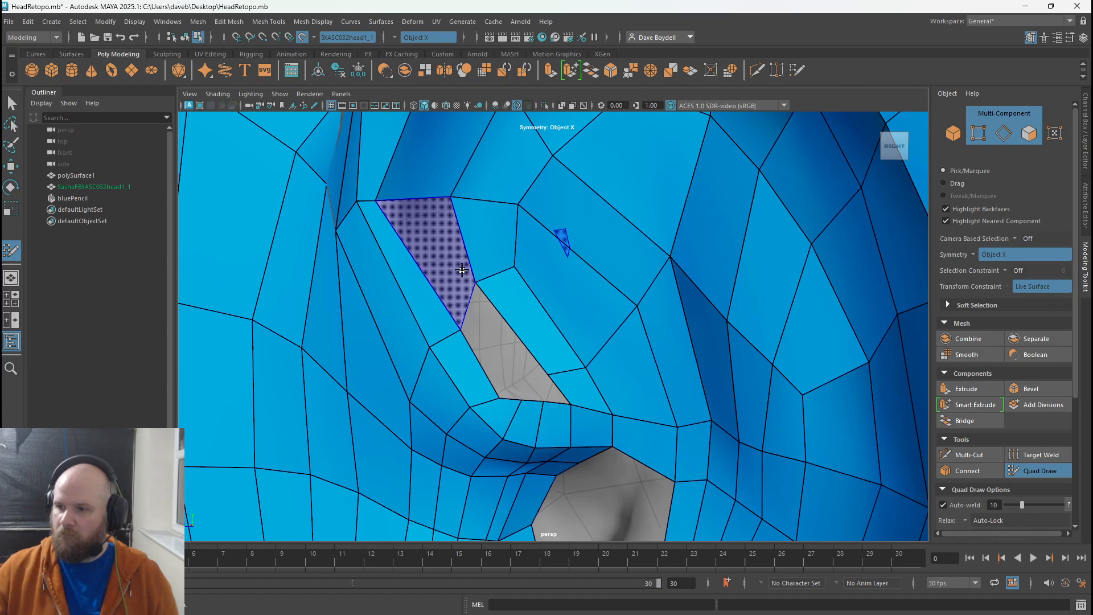
{"action": "left_click", "coordinate": [505, 331], "text": "shift"}
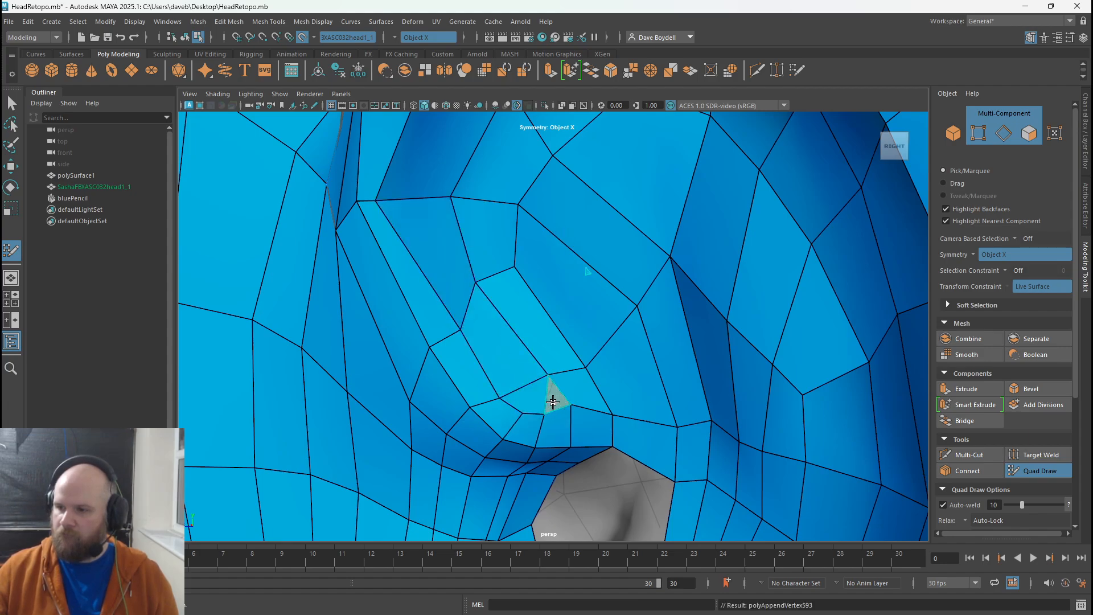
{"action": "left_click_drag", "start_coordinate": [553, 413], "coordinate": [529, 391], "text": "alt"}
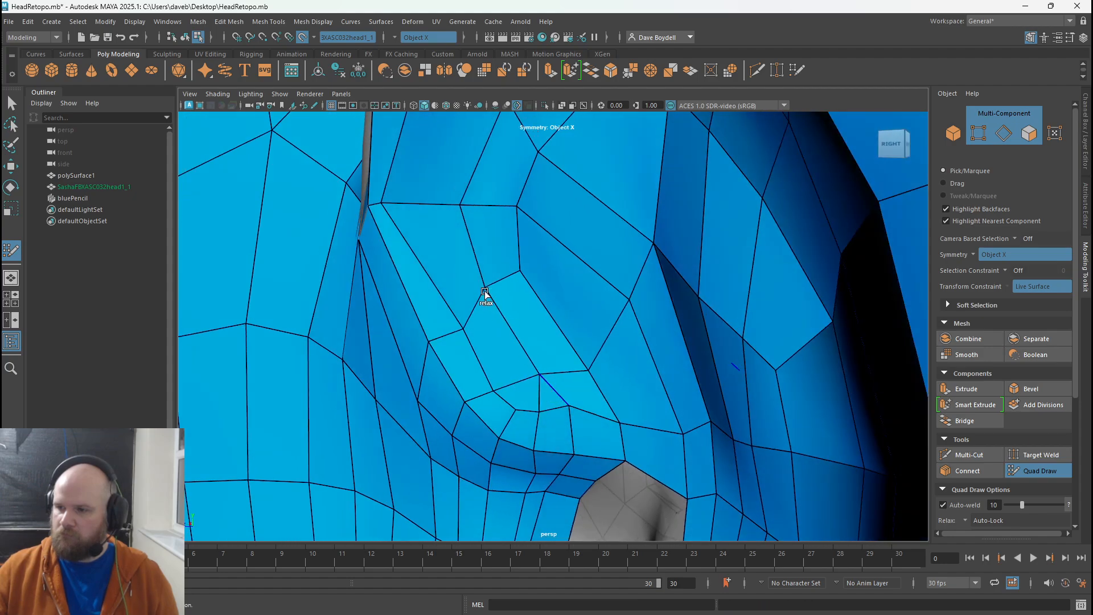
{"action": "left_click_drag", "start_coordinate": [483, 292], "coordinate": [466, 320], "text": "shift"}
{"action": "left_click_drag", "start_coordinate": [388, 202], "coordinate": [403, 202]}
- Reposition the edges and vertices of the inner loop along the ear's upper, rear and lower rim slightly outward
{"action": "right_click_drag", "start_coordinate": [418, 209], "coordinate": [210, 54], "text": "alt"}
{"action": "left_click_drag", "start_coordinate": [655, 266], "coordinate": [723, 266], "text": "alt"}
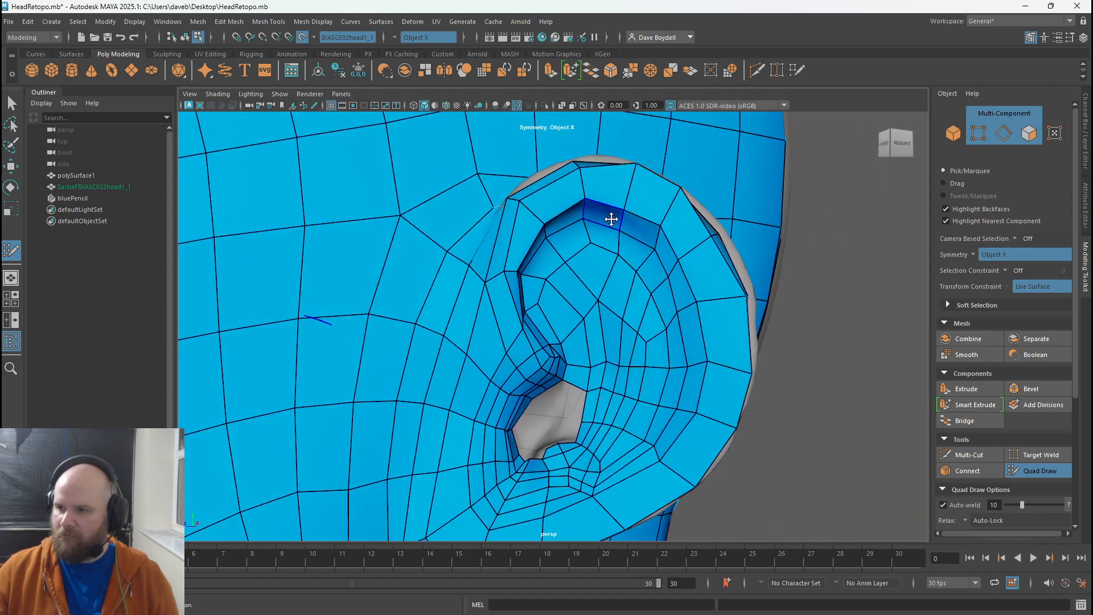
{"action": "mouse_move", "coordinate": [611, 218]}
{"action": "left_mouse_down"}
{"action": "mouse_move", "coordinate": [614, 199]}
{"action": "mouse_move", "coordinate": [668, 225]}
{"action": "left_mouse_up"}
{"action": "key", "text": "ctrl+z"}
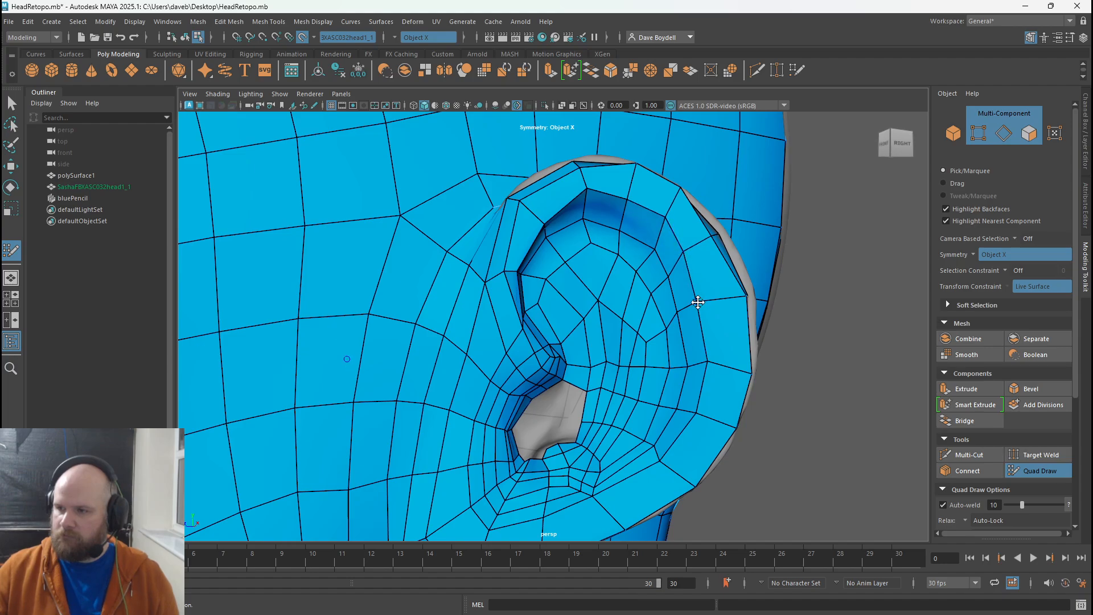
{"action": "left_click_drag", "start_coordinate": [697, 302], "coordinate": [711, 301]}
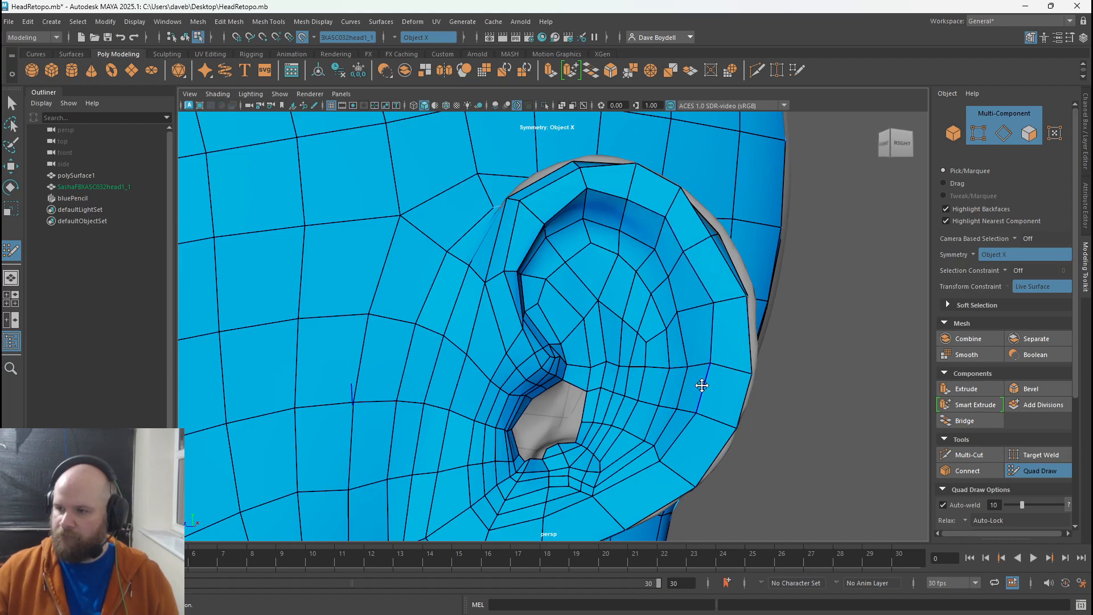
{"action": "left_click_drag", "start_coordinate": [701, 385], "coordinate": [715, 392]}
{"action": "left_click_drag", "start_coordinate": [641, 470], "coordinate": [641, 478]}
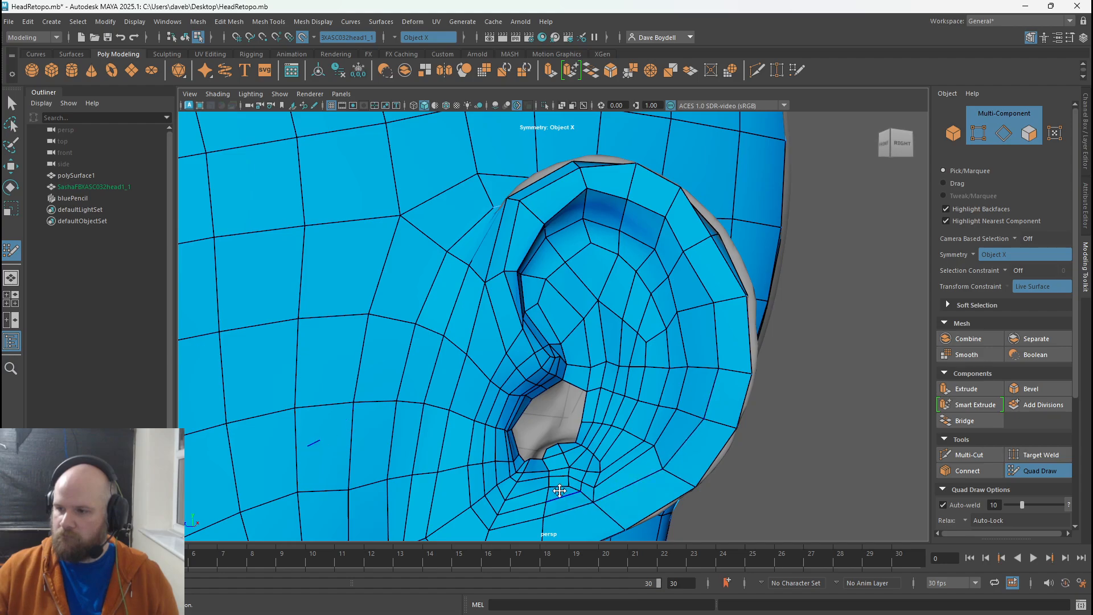
- Examine the ear's inner topology and the open ear canal hole from several angles
{"action": "left_click_drag", "start_coordinate": [525, 277], "coordinate": [432, 254], "text": "alt"}
{"action": "scroll", "coordinate": [459, 307], "scroll_direction": "up", "scroll_amount": 4}
{"action": "scroll", "coordinate": [432, 254], "scroll_direction": "down", "scroll_amount": 6}
{"action": "scroll", "coordinate": [557, 317], "scroll_direction": "up", "scroll_amount": 3}
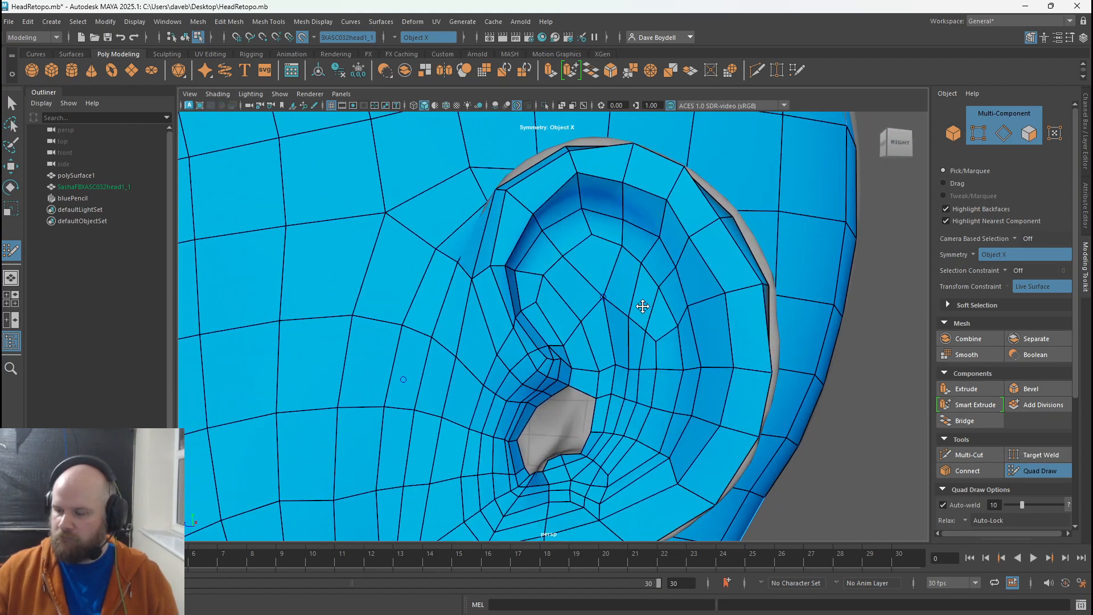
{"action": "scroll", "coordinate": [642, 306], "scroll_direction": "up", "scroll_amount": 8}
{"action": "mouse_move", "coordinate": [488, 451]}
{"action": "left_mouse_down", "text": "alt"}
{"action": "mouse_move", "coordinate": [536, 463]}
{"action": "mouse_move", "coordinate": [632, 360]}
{"action": "mouse_move", "coordinate": [610, 447]}
{"action": "mouse_move", "coordinate": [586, 312]}
{"action": "mouse_move", "coordinate": [520, 333]}
{"action": "mouse_move", "coordinate": [532, 325]}
{"action": "mouse_move", "coordinate": [528, 349]}
{"action": "left_mouse_up", "text": "alt"}
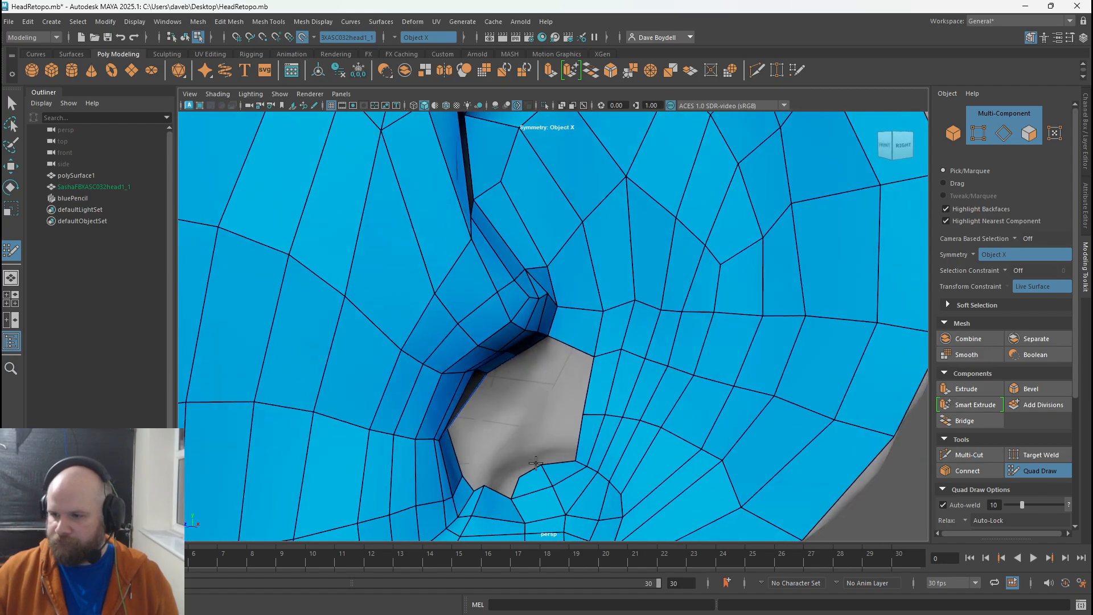
{"action": "left_click_drag", "start_coordinate": [502, 396], "coordinate": [528, 398]}
{"action": "mouse_move", "coordinate": [551, 314]}
{"action": "left_mouse_down", "text": "alt"}
{"action": "mouse_move", "coordinate": [455, 383]}
{"action": "mouse_move", "coordinate": [565, 366]}
{"action": "mouse_move", "coordinate": [477, 382]}
{"action": "left_mouse_up", "text": "alt"}
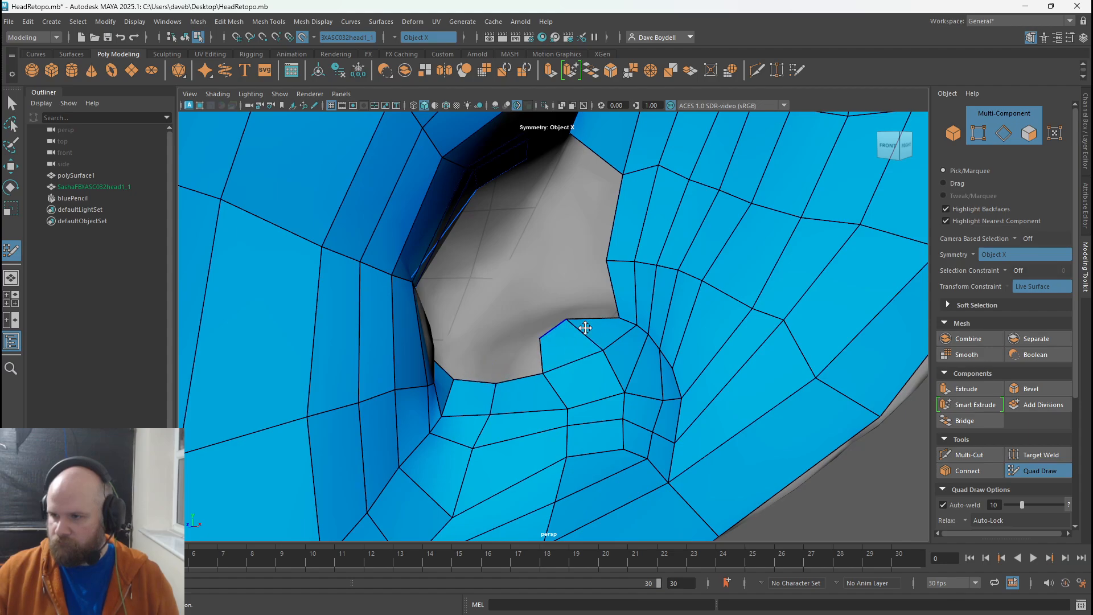
{"action": "left_click_drag", "start_coordinate": [604, 308], "coordinate": [544, 403], "text": "alt"}
{"action": "left_click_drag", "start_coordinate": [510, 461], "coordinate": [784, 379]}
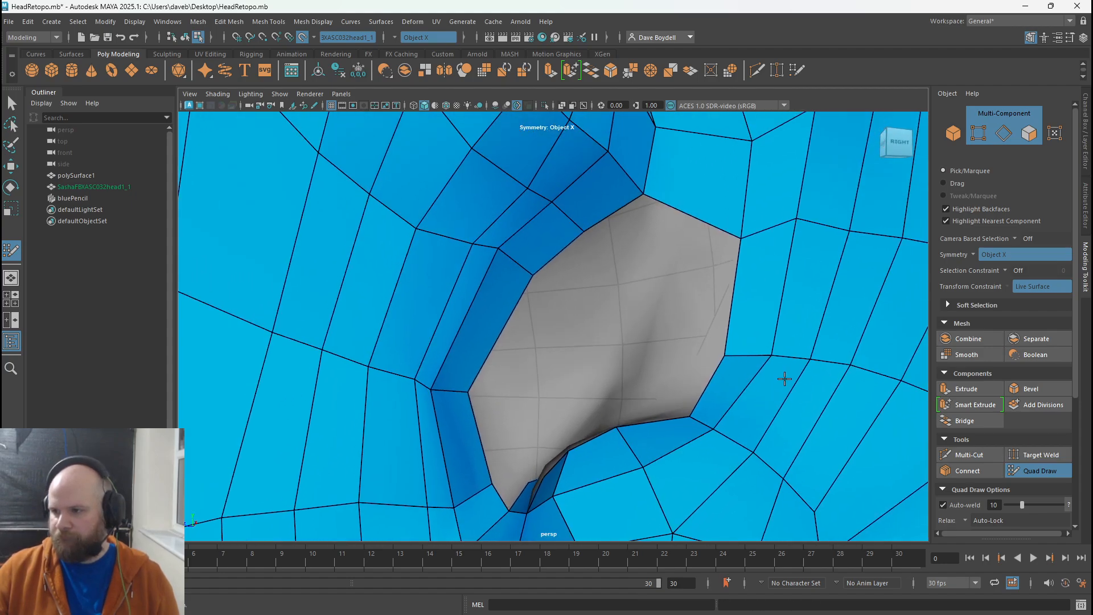
{"action": "left_click_drag", "start_coordinate": [740, 309], "coordinate": [686, 339]}
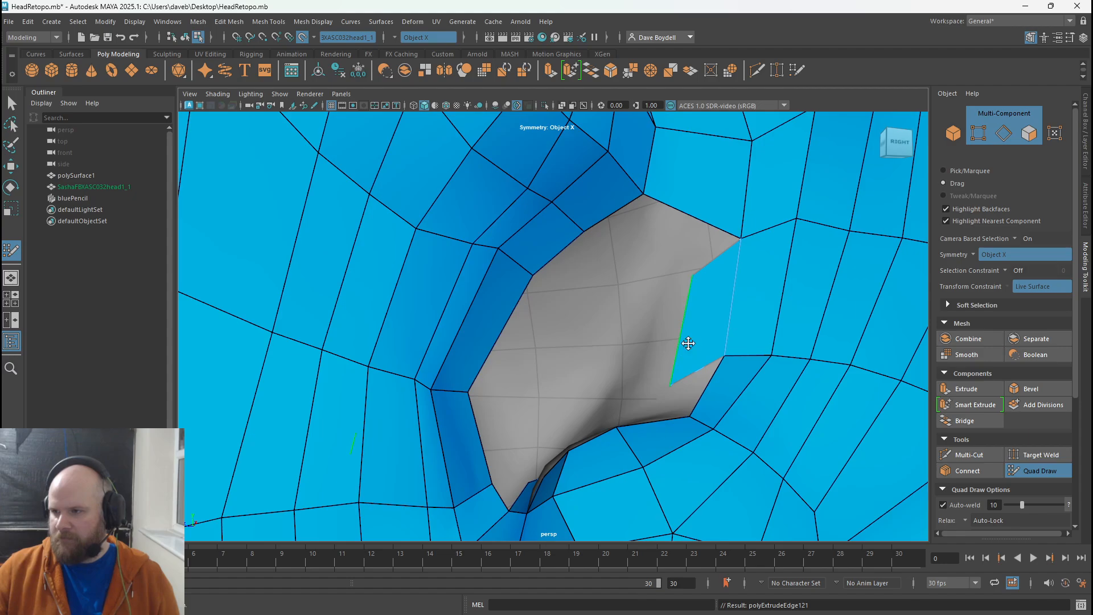
{"action": "key", "text": "ctrl+z"}
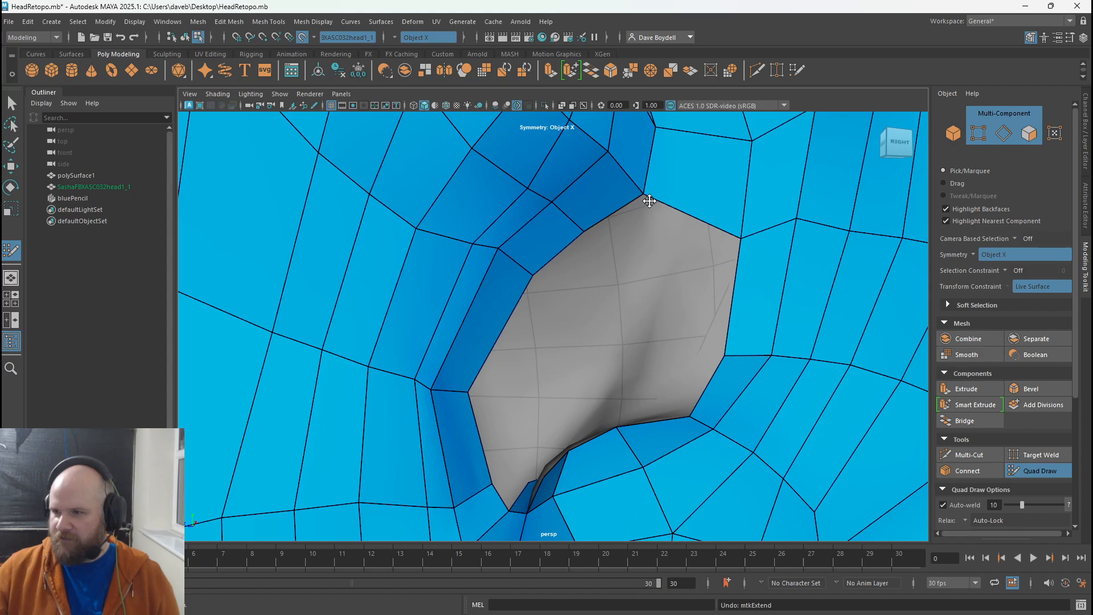
{"action": "left_click_drag", "start_coordinate": [695, 222], "coordinate": [655, 365]}
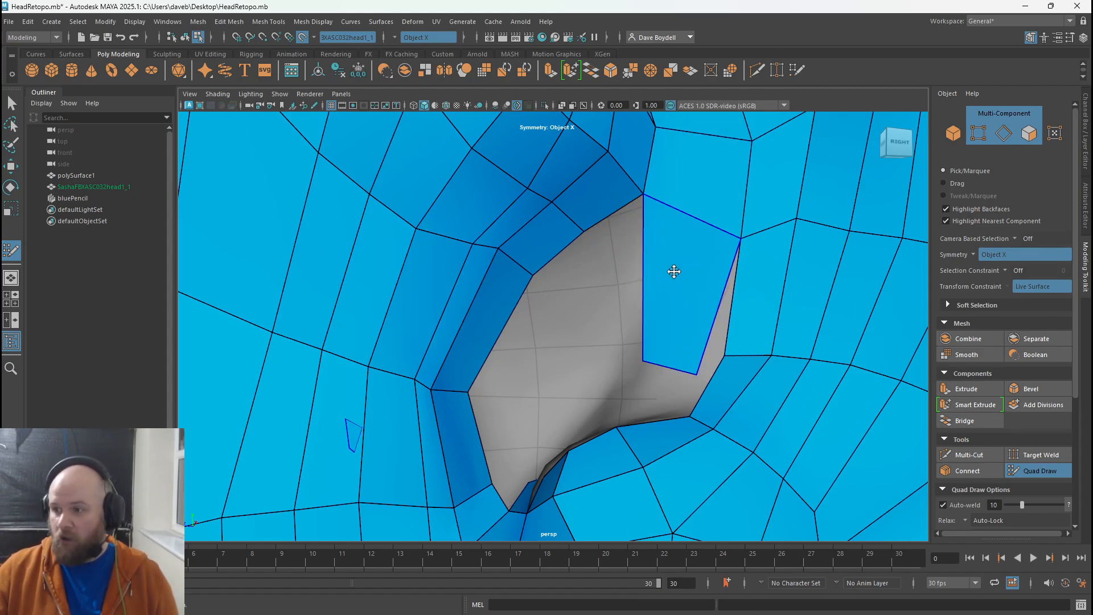
{"action": "key", "text": "ctrl+z"}
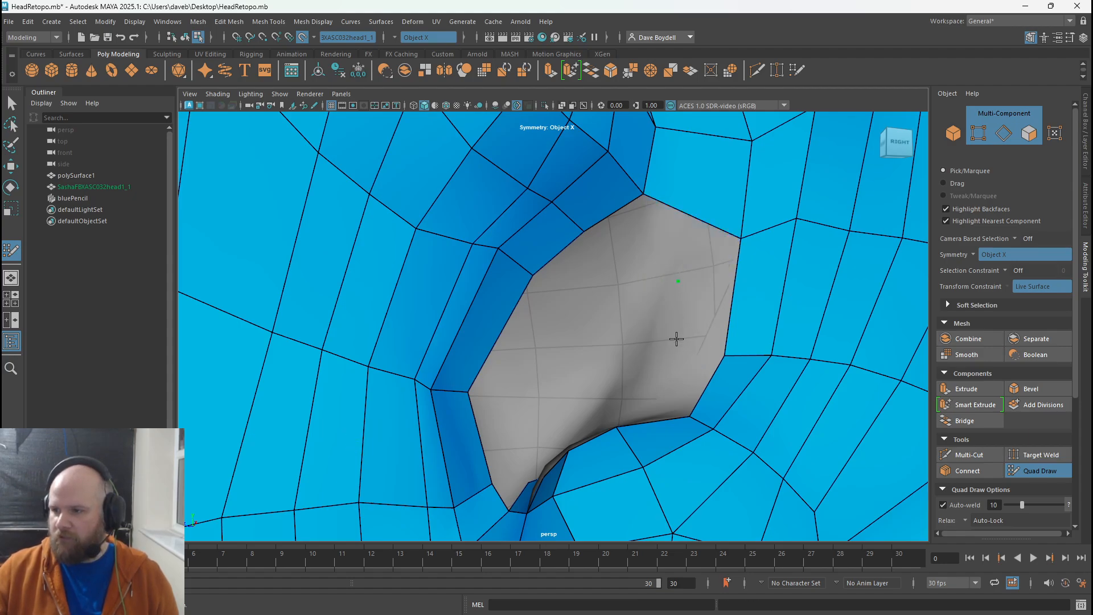
{"action": "left_click", "coordinate": [678, 251], "text": "shift"}
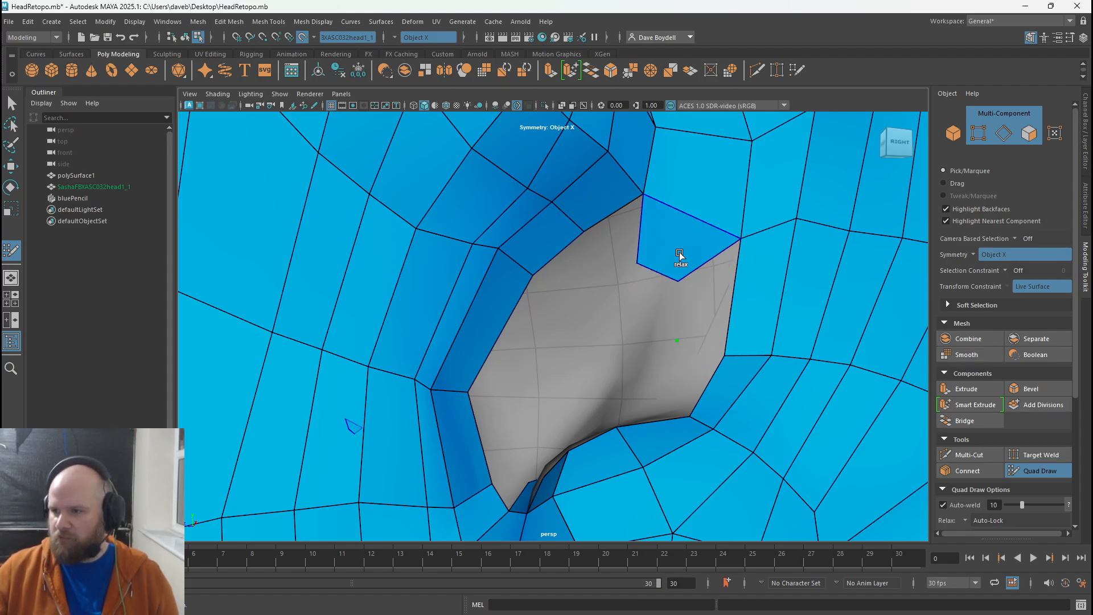
{"action": "left_click", "coordinate": [705, 299], "text": "shift"}
{"action": "left_click_drag", "start_coordinate": [665, 395], "coordinate": [666, 273], "text": "alt"}
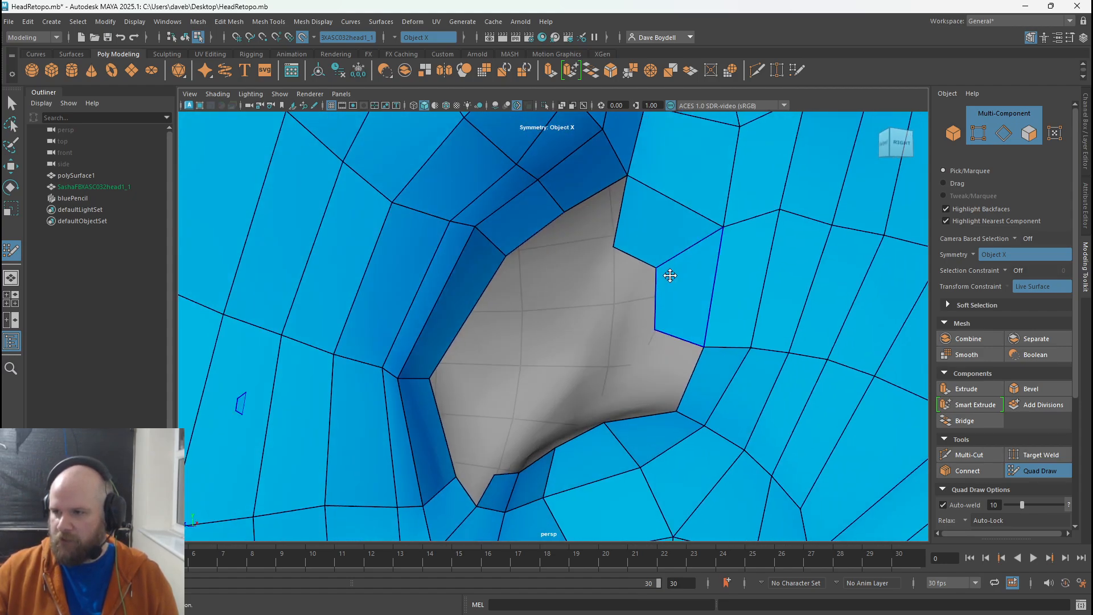
{"action": "left_click", "coordinate": [659, 244], "text": "shift"}
{"action": "left_click_drag", "start_coordinate": [556, 397], "coordinate": [544, 406], "text": "alt"}
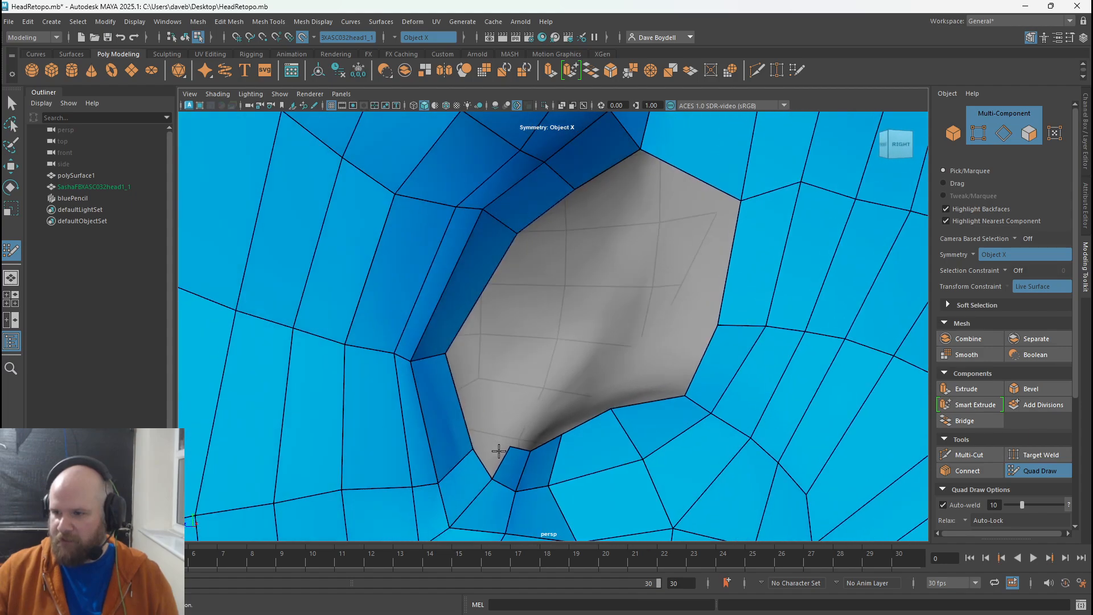
- Add a quad at the ear canal hole's lowest corner and extend quads inward from its front and upper edges
{"action": "left_click", "coordinate": [494, 429]}
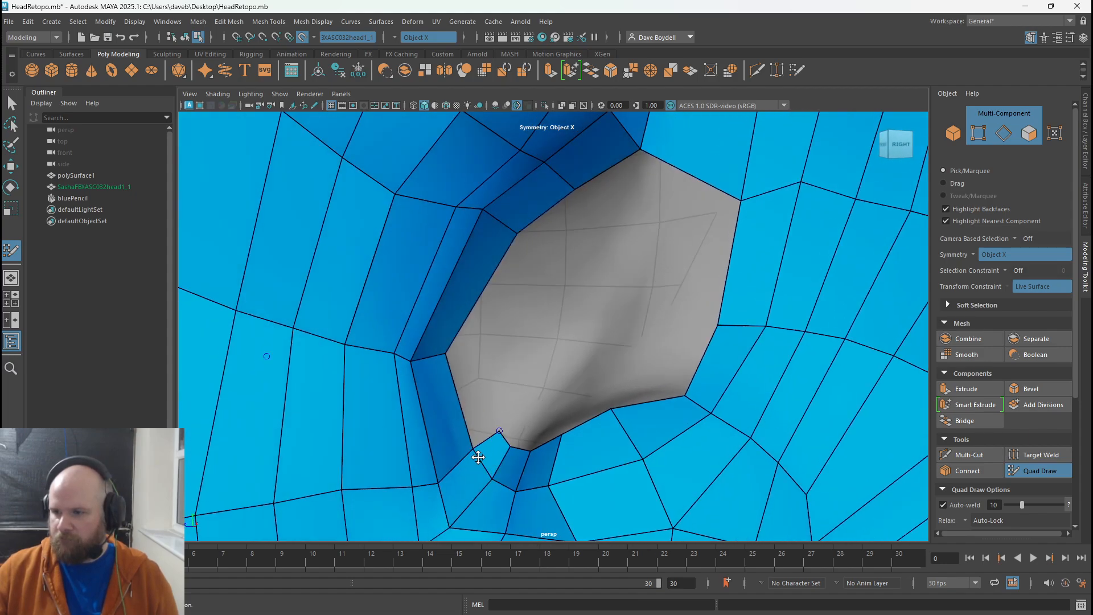
{"action": "left_click", "coordinate": [478, 457], "text": "shift"}
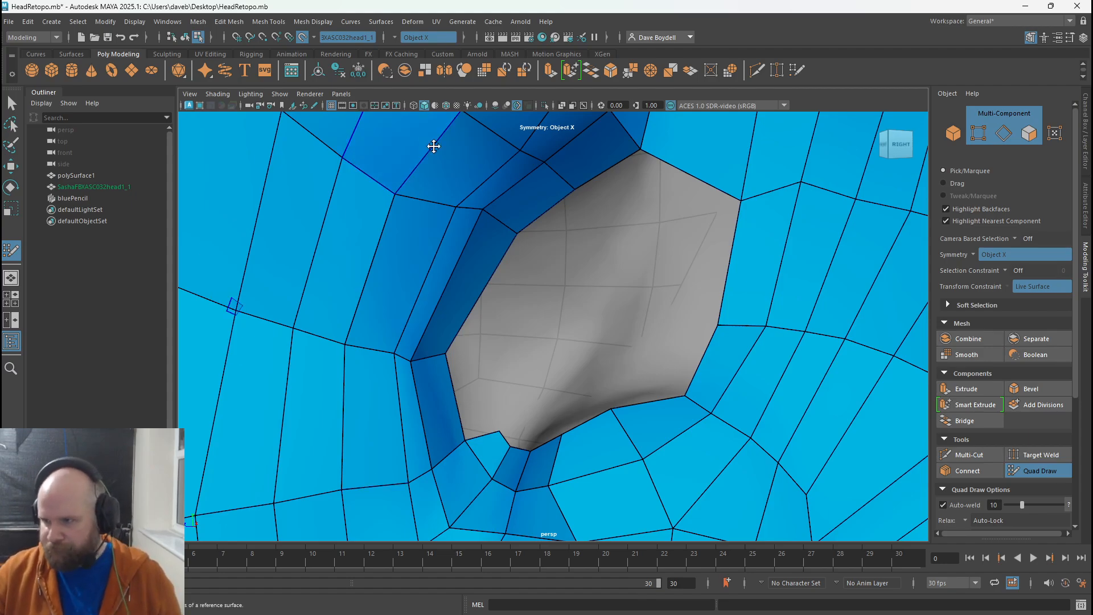
{"action": "mouse_move", "coordinate": [466, 331]}
{"action": "left_mouse_down"}
{"action": "mouse_move", "coordinate": [497, 340]}
{"action": "mouse_move", "coordinate": [584, 285]}
{"action": "left_mouse_up"}
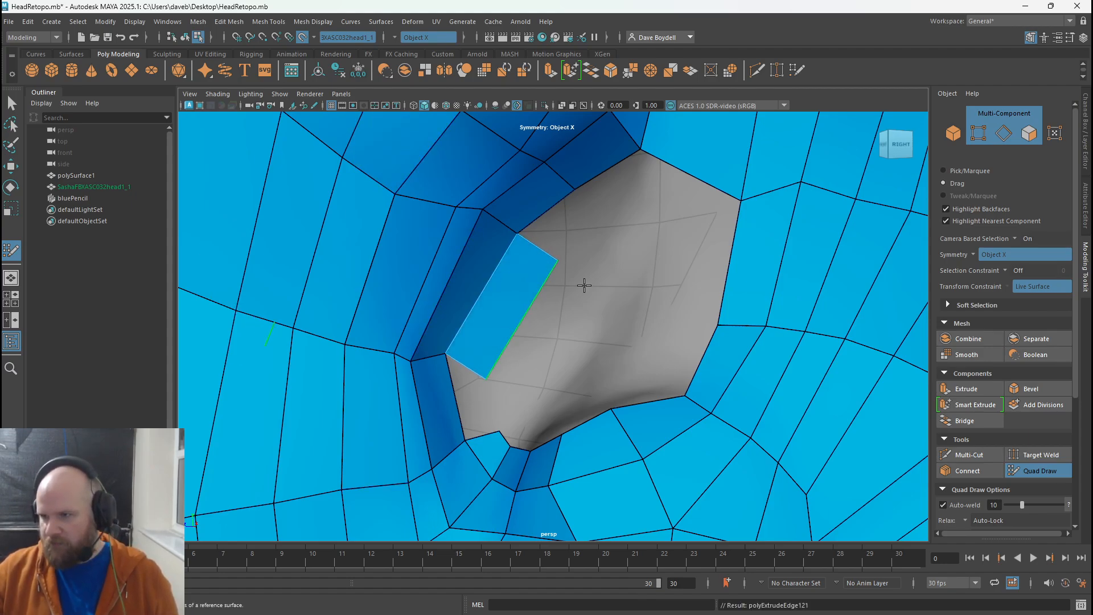
{"action": "left_click_drag", "start_coordinate": [608, 181], "coordinate": [744, 200]}
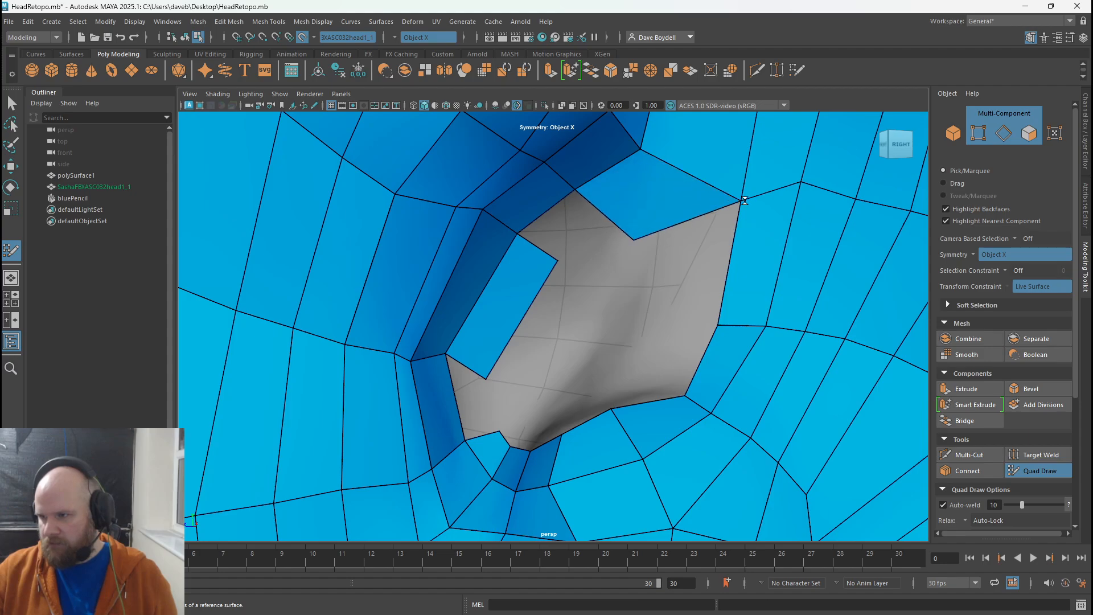
- Fill the gaps between the new quads around the front of the ear canal hole and adjust the neighbouring corner vertices
{"action": "left_click", "coordinate": [572, 262], "text": "shift"}
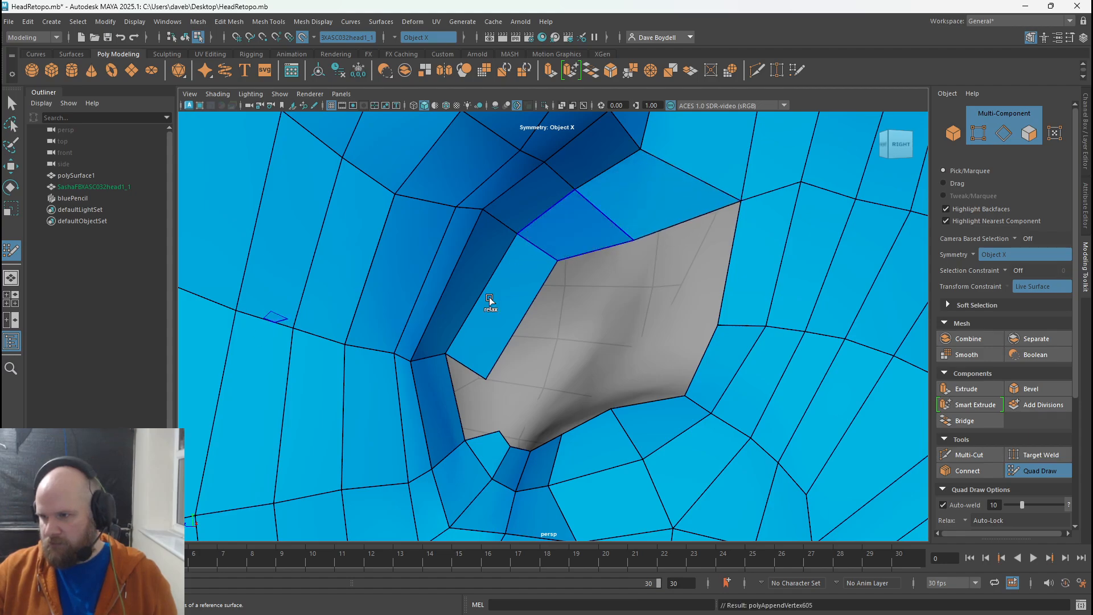
{"action": "left_click", "coordinate": [479, 395], "text": "shift"}
{"action": "left_click_drag", "start_coordinate": [485, 378], "coordinate": [493, 367]}
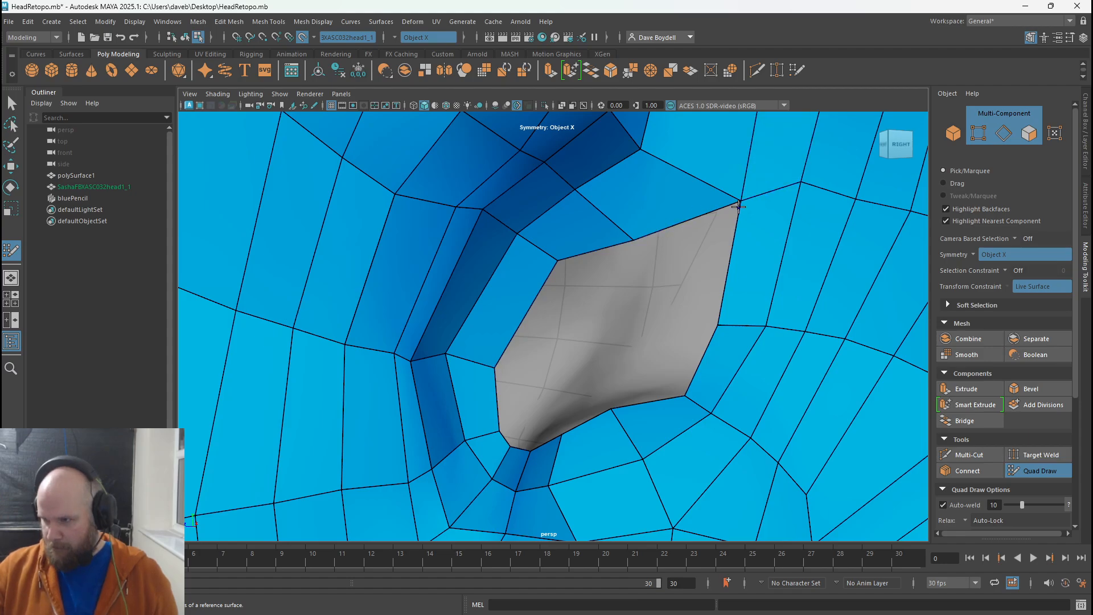
{"action": "left_click_drag", "start_coordinate": [740, 201], "coordinate": [734, 192]}
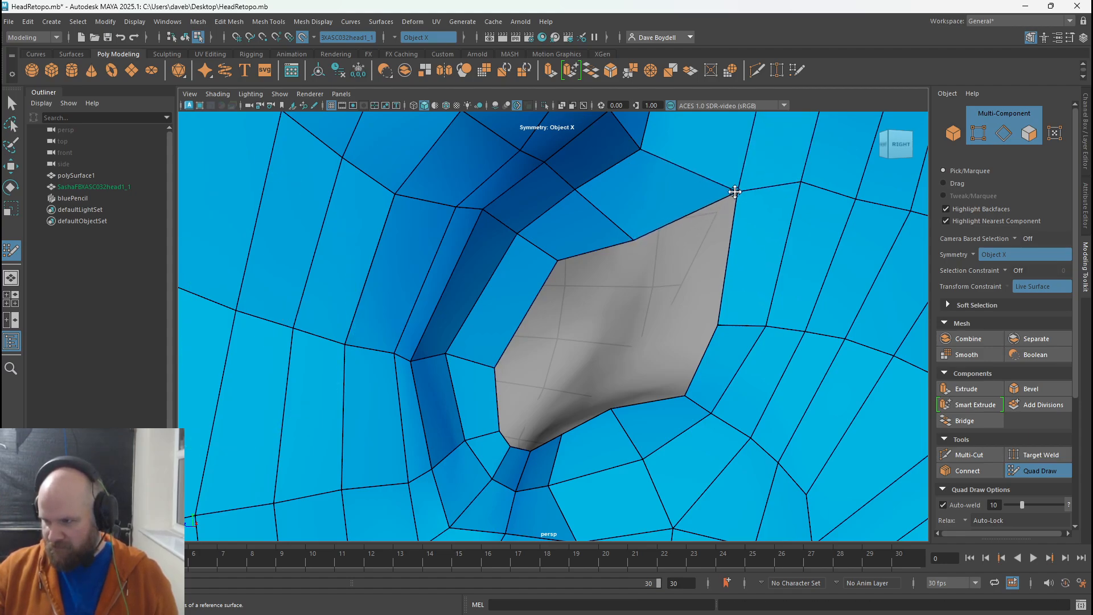
- Place guide points inside the ear canal hole and fill two quads along its upper and rear edges
{"action": "left_click_drag", "start_coordinate": [614, 219], "coordinate": [566, 295], "text": "alt"}
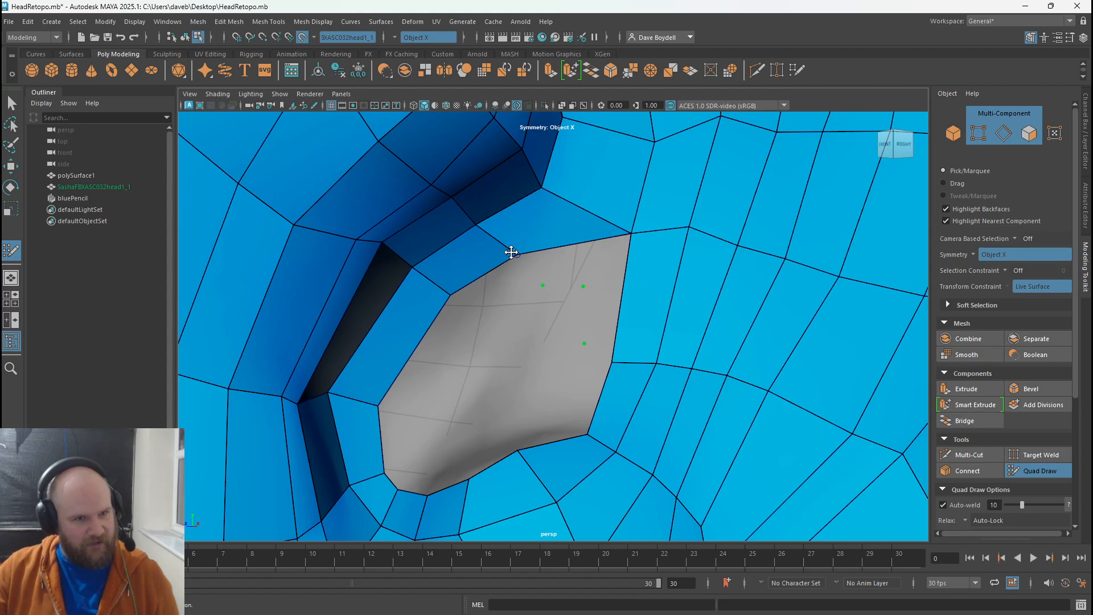
{"action": "left_click", "coordinate": [604, 310], "text": "shift"}
{"action": "left_click", "coordinate": [609, 251], "text": "shift"}
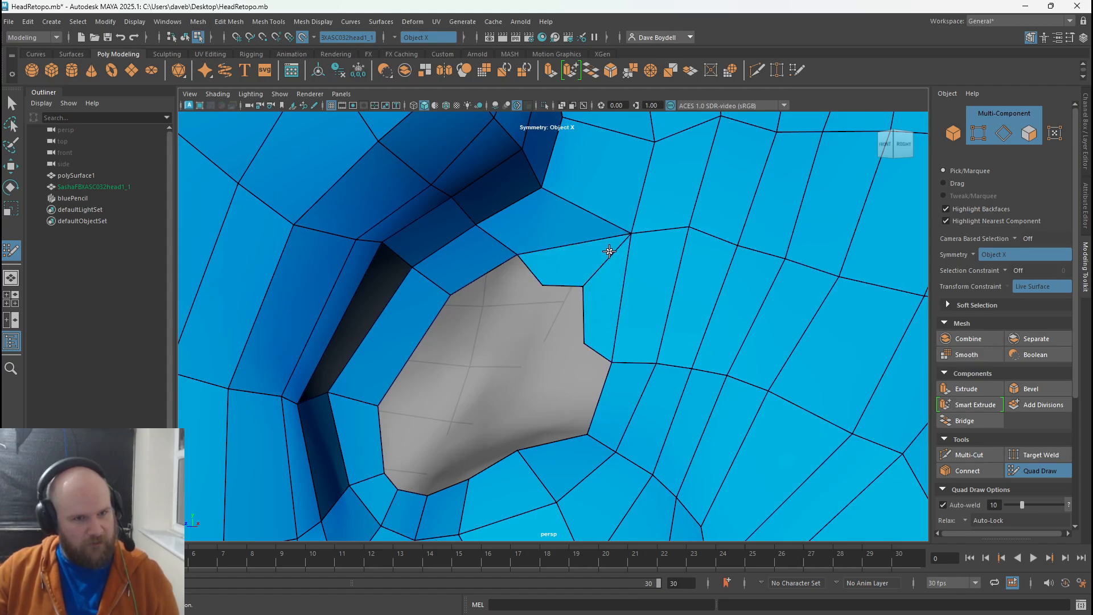
{"action": "key", "text": "ctrl+z"}
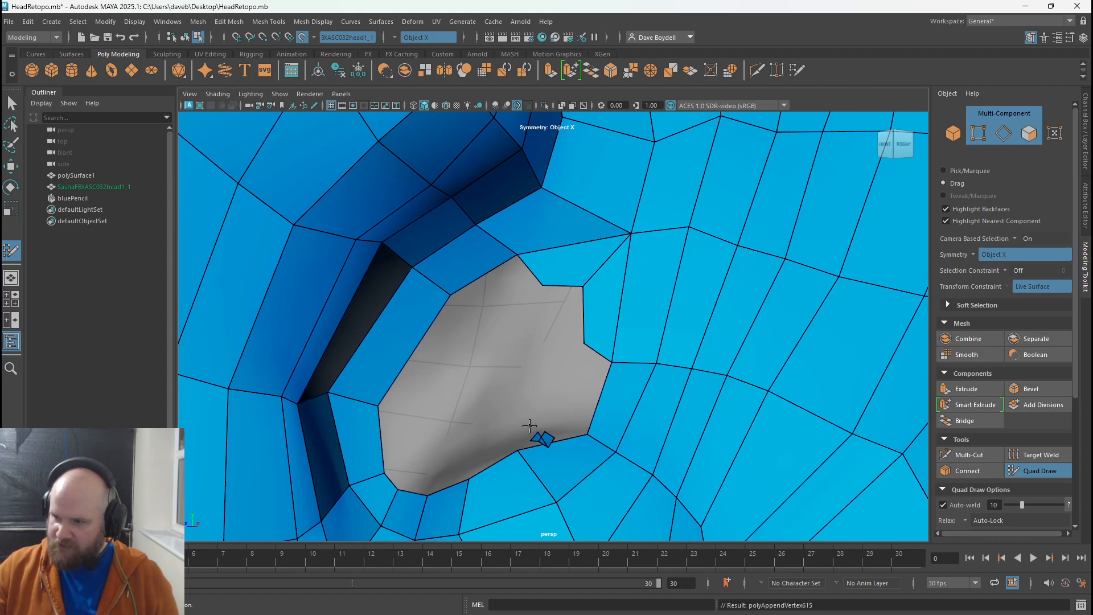
- Extend quads inward from the lower and front edges of the ear canal hole and fill the gaps between neighbouring new quads
{"action": "left_click_drag", "start_coordinate": [556, 445], "coordinate": [546, 426], "text": "ctrl"}
{"action": "left_click_drag", "start_coordinate": [448, 487], "coordinate": [406, 458], "text": "ctrl"}
{"action": "left_click_drag", "start_coordinate": [409, 354], "coordinate": [432, 364], "text": "ctrl"}
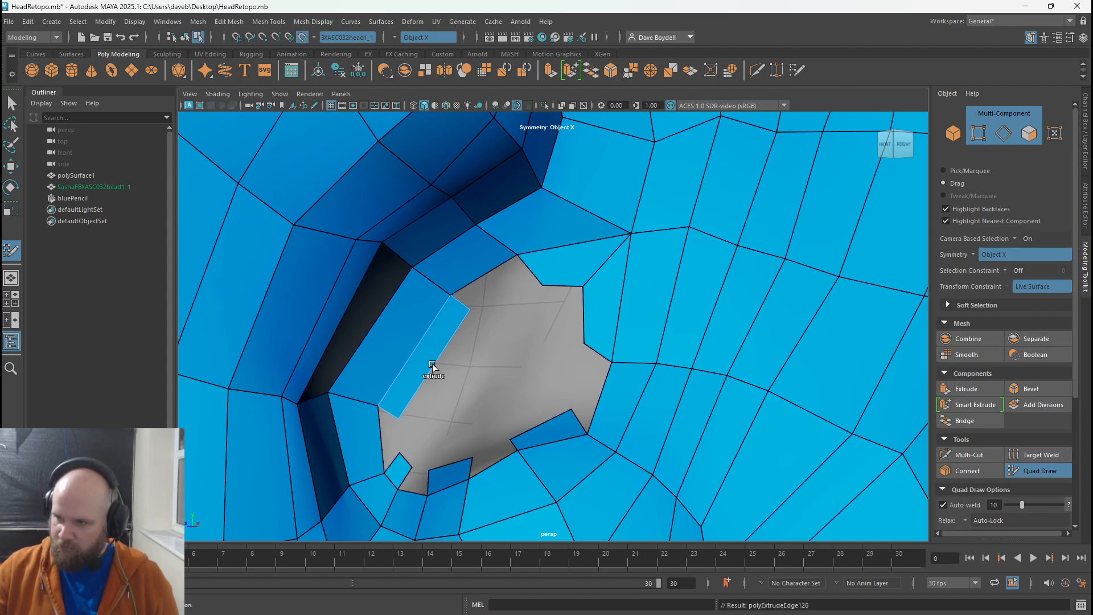
{"action": "left_click", "coordinate": [511, 288], "text": "shift"}
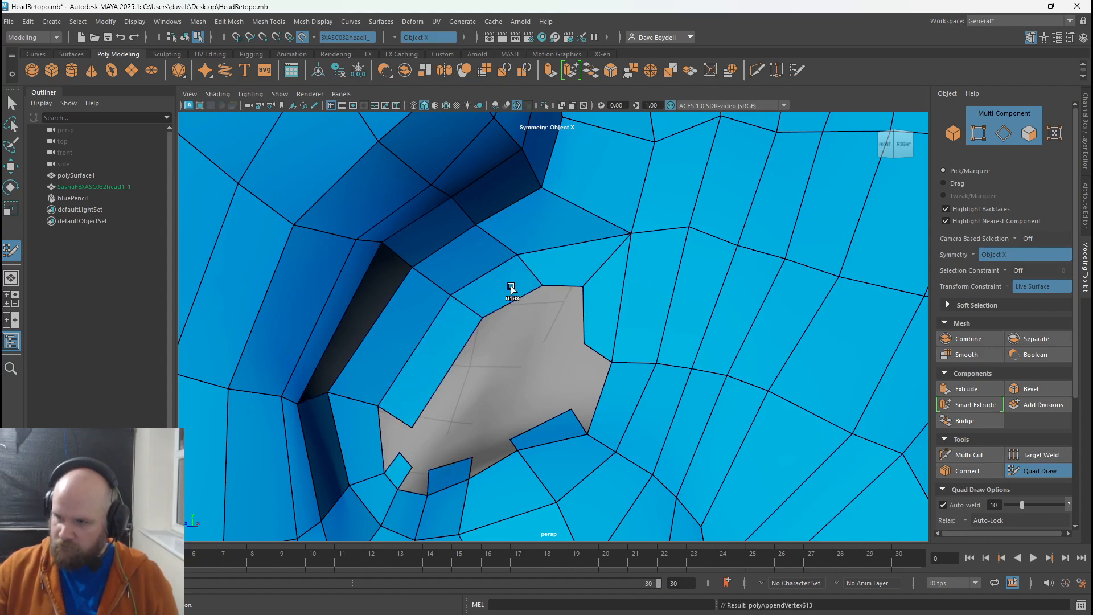
{"action": "left_click", "coordinate": [600, 380], "text": "shift"}
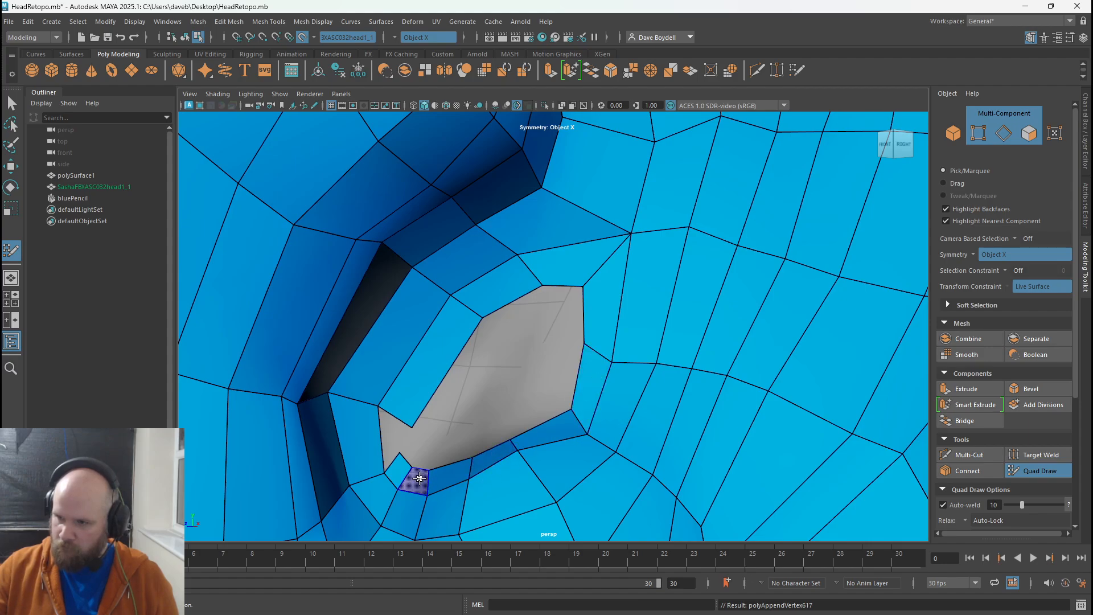
- Adjust the vertices at the ear canal hole's lower front corner and fill the corner gap with a quad
{"action": "left_click", "coordinate": [388, 438], "text": "shift"}
{"action": "key", "text": "ctrl+z"}
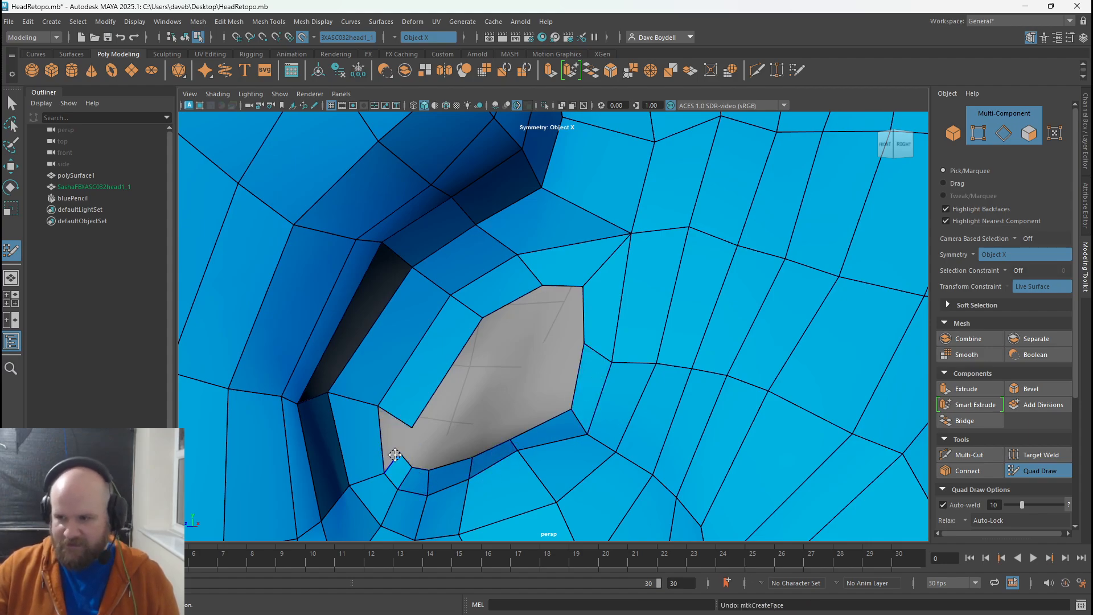
{"action": "left_click_drag", "start_coordinate": [377, 476], "coordinate": [385, 466]}
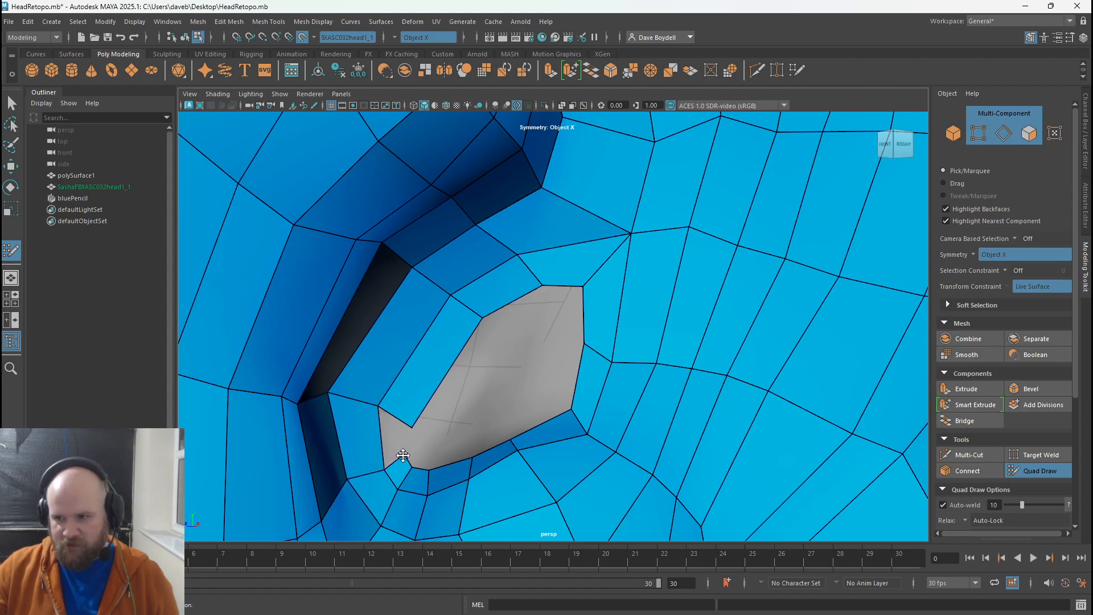
{"action": "left_click", "coordinate": [390, 450], "text": "shift"}
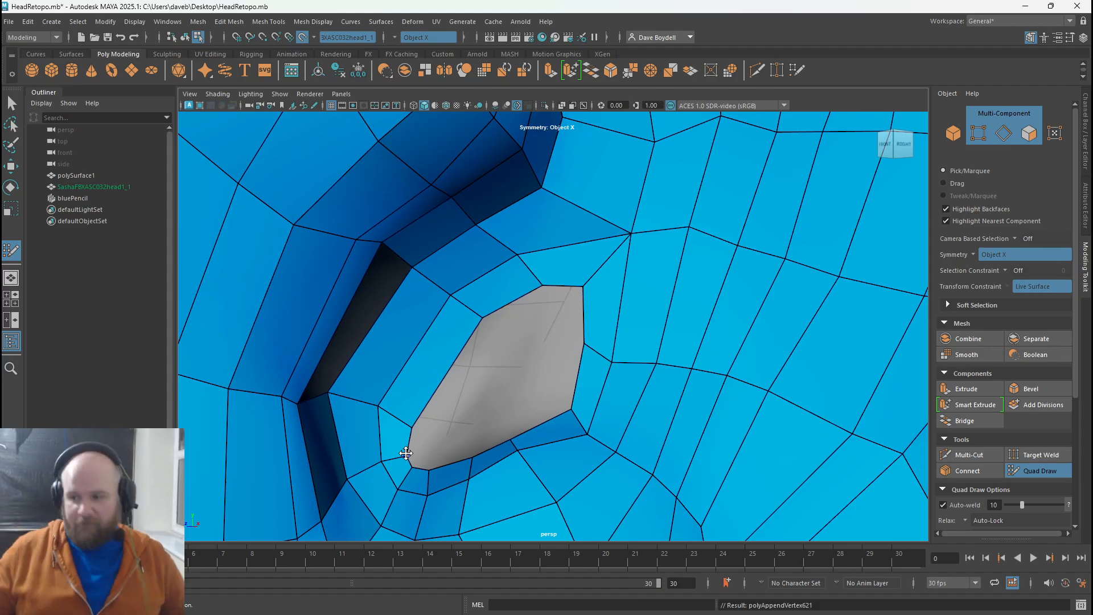
- Relax the vertices around the ear canal hole's rim to even out the opening and its surrounding quads
{"action": "left_click_drag", "start_coordinate": [586, 366], "coordinate": [300, 153], "text": "alt"}
{"action": "right_click_drag", "start_coordinate": [300, 152], "coordinate": [562, 347], "text": "alt"}
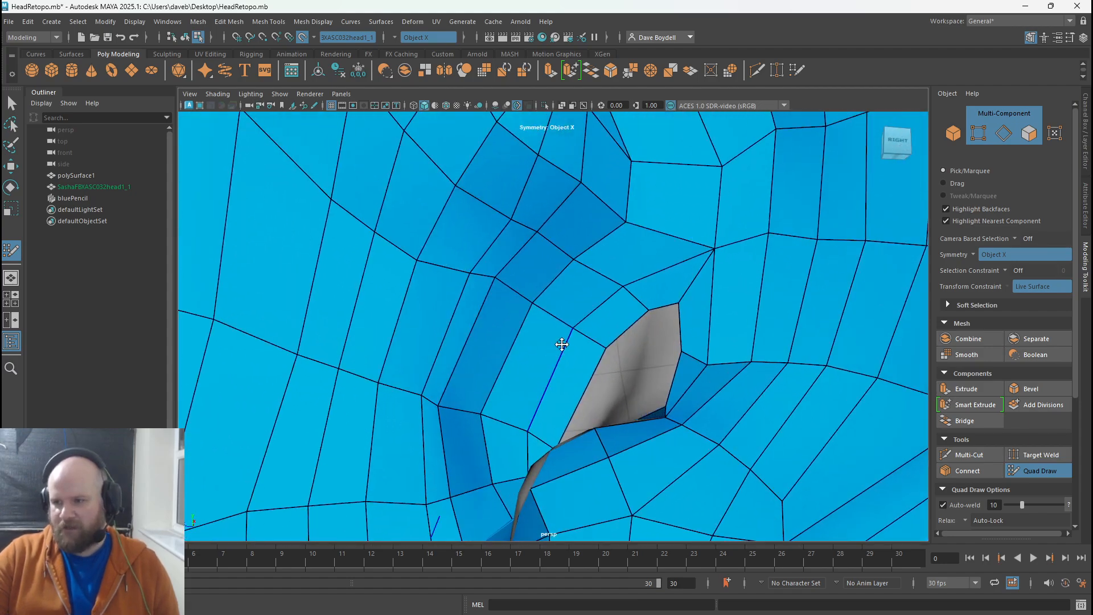
{"action": "left_click_drag", "start_coordinate": [561, 346], "coordinate": [583, 360], "text": "alt"}
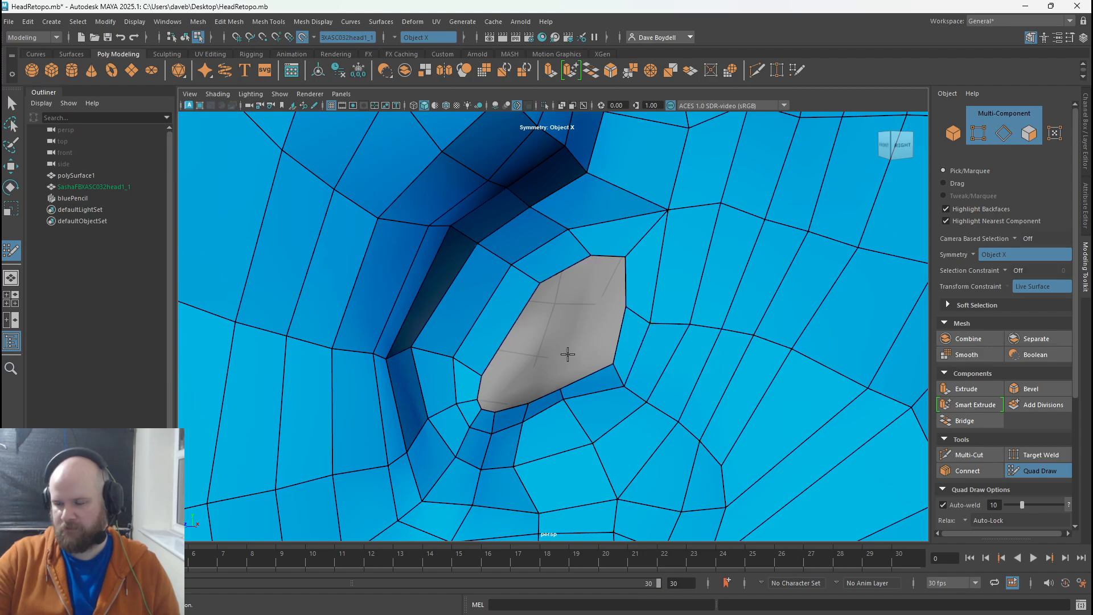
{"action": "mouse_move", "coordinate": [626, 367]}
{"action": "left_mouse_down", "text": "alt"}
{"action": "mouse_move", "coordinate": [478, 322]}
{"action": "mouse_move", "coordinate": [571, 389]}
{"action": "mouse_move", "coordinate": [580, 362]}
{"action": "left_mouse_up", "text": "alt"}
{"action": "left_click_drag", "start_coordinate": [623, 260], "coordinate": [637, 226], "text": "shift"}
{"action": "left_click_drag", "start_coordinate": [422, 402], "coordinate": [439, 391], "text": "shift"}
{"action": "left_click", "coordinate": [462, 398], "text": "shift"}
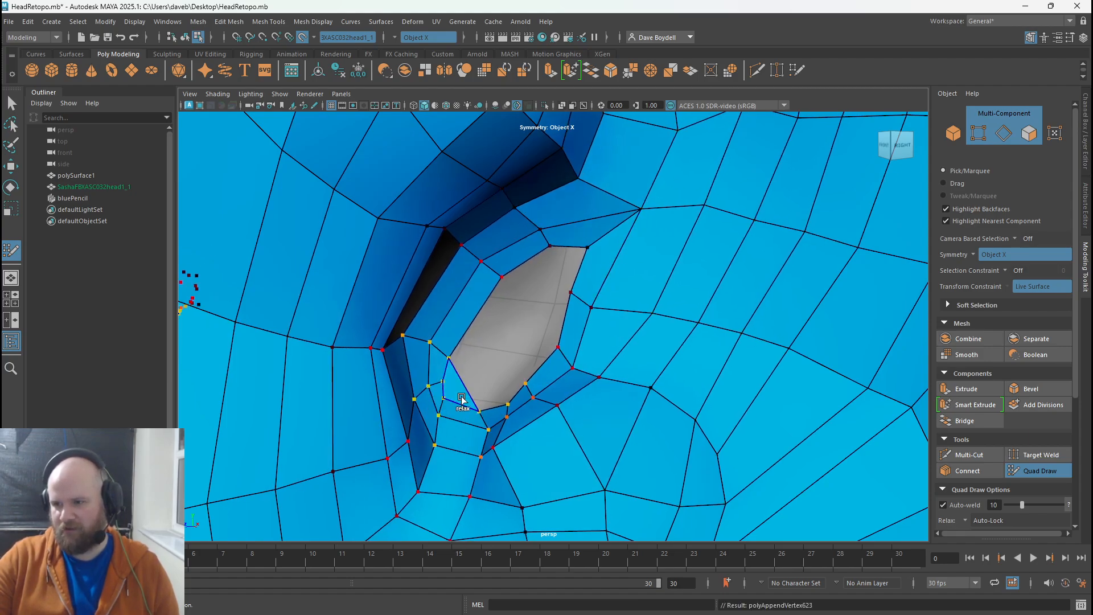
{"action": "key", "text": "ctrl+z"}
{"action": "key", "text": "ctrl+z"}
{"action": "key", "text": "ctrl+z"}
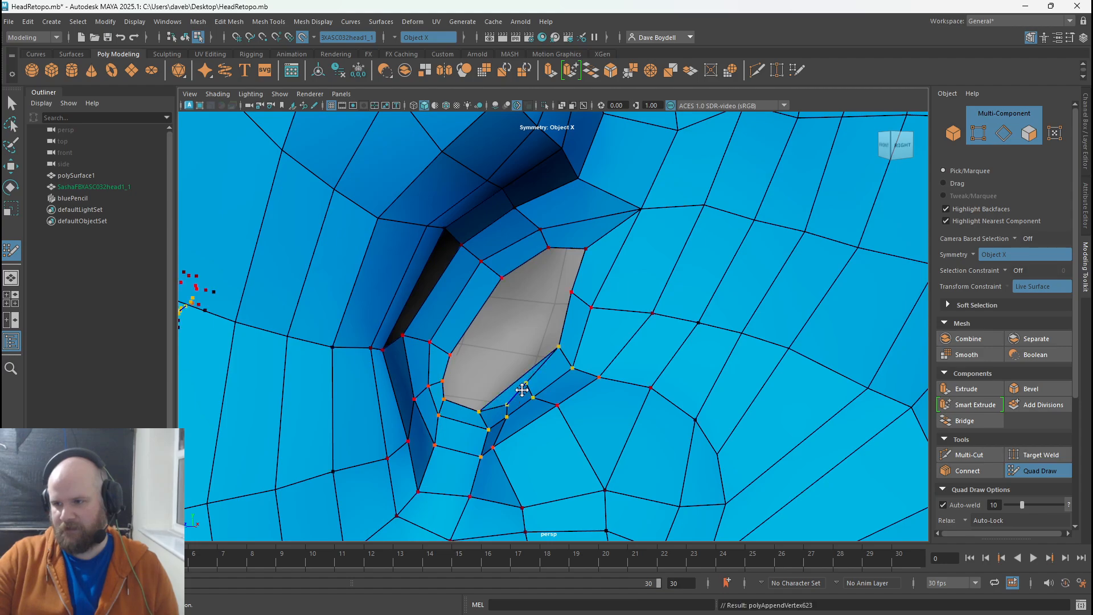
{"action": "mouse_move", "coordinate": [521, 391]}
{"action": "left_mouse_down", "text": "shift"}
{"action": "mouse_move", "coordinate": [529, 385]}
{"action": "mouse_move", "coordinate": [510, 392]}
{"action": "left_mouse_up", "text": "shift"}
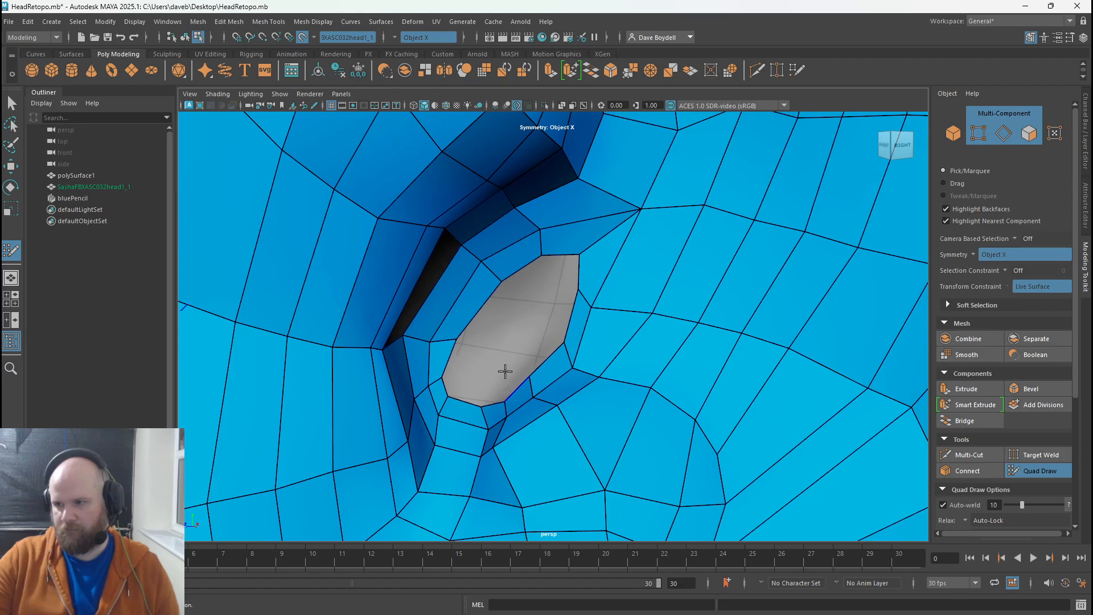
{"action": "left_click_drag", "start_coordinate": [504, 371], "coordinate": [583, 353], "text": "alt"}
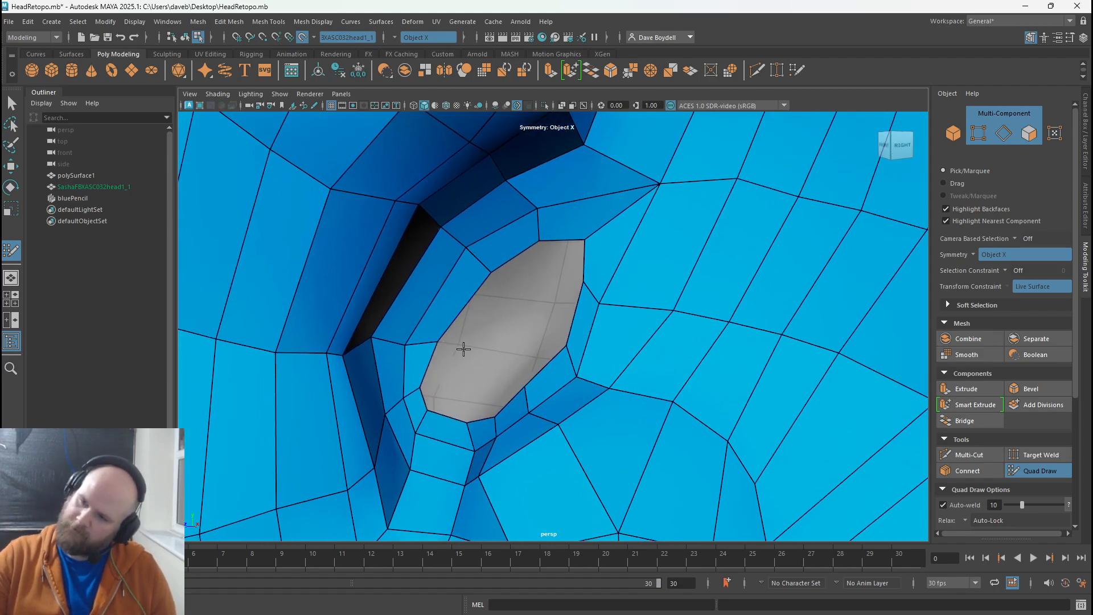
- Fill two large quads across the middle and upper part of the ear canal hole and insert an edge loop lengthwise through them
{"action": "left_click_drag", "start_coordinate": [467, 303], "coordinate": [560, 300]}
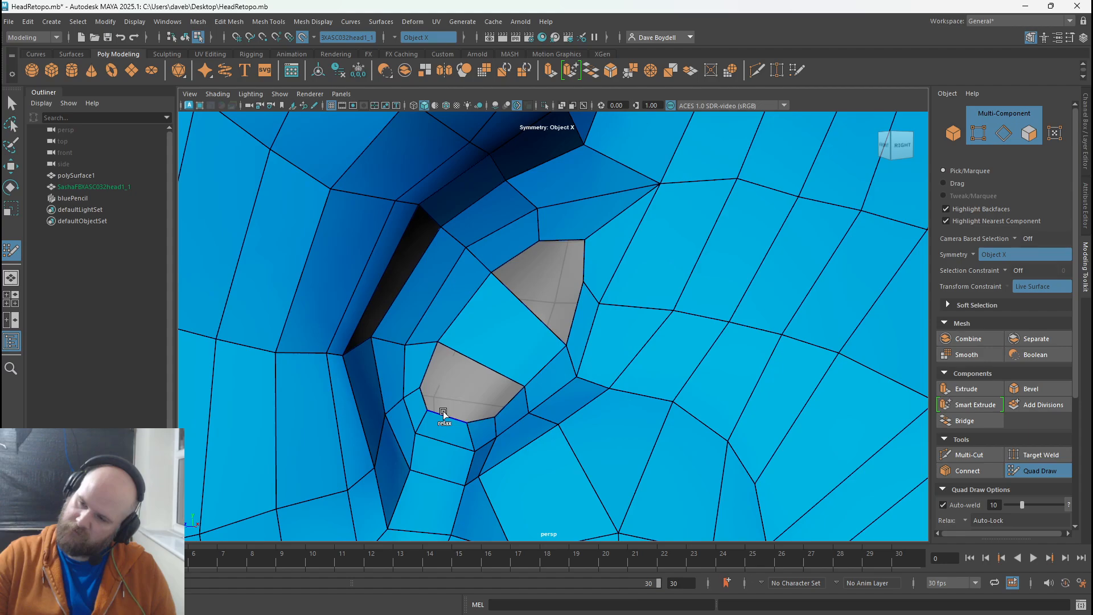
{"action": "left_click", "coordinate": [540, 287], "text": "shift"}
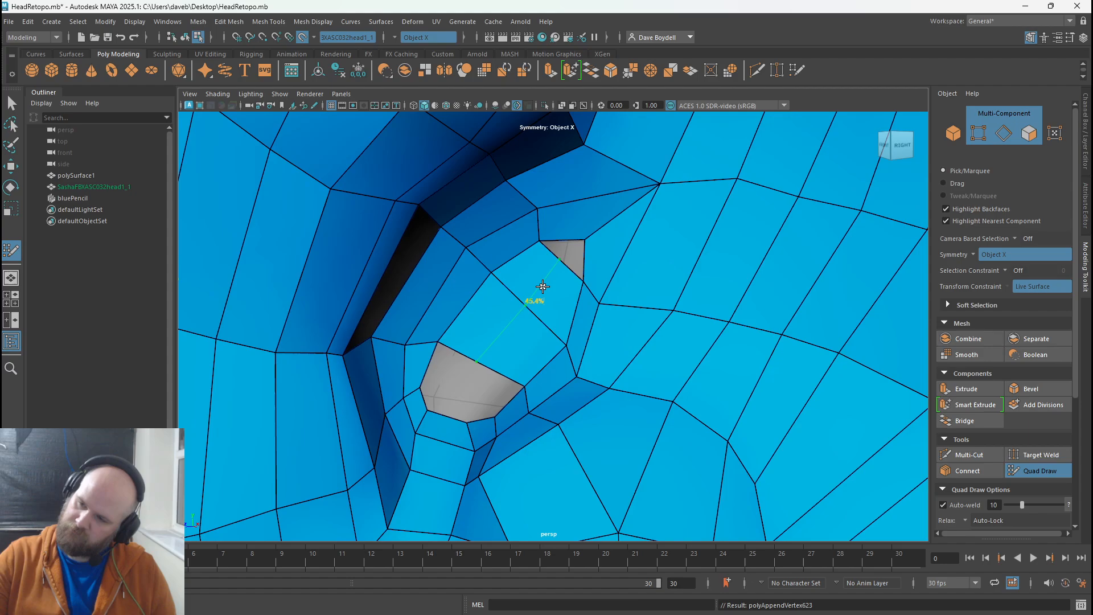
{"action": "left_click", "coordinate": [542, 286], "text": "ctrl"}
- Fill the remaining gaps at the lower and upper ends of the ear canal hole and relax the new inner faces
{"action": "left_click", "coordinate": [439, 371], "text": "shift"}
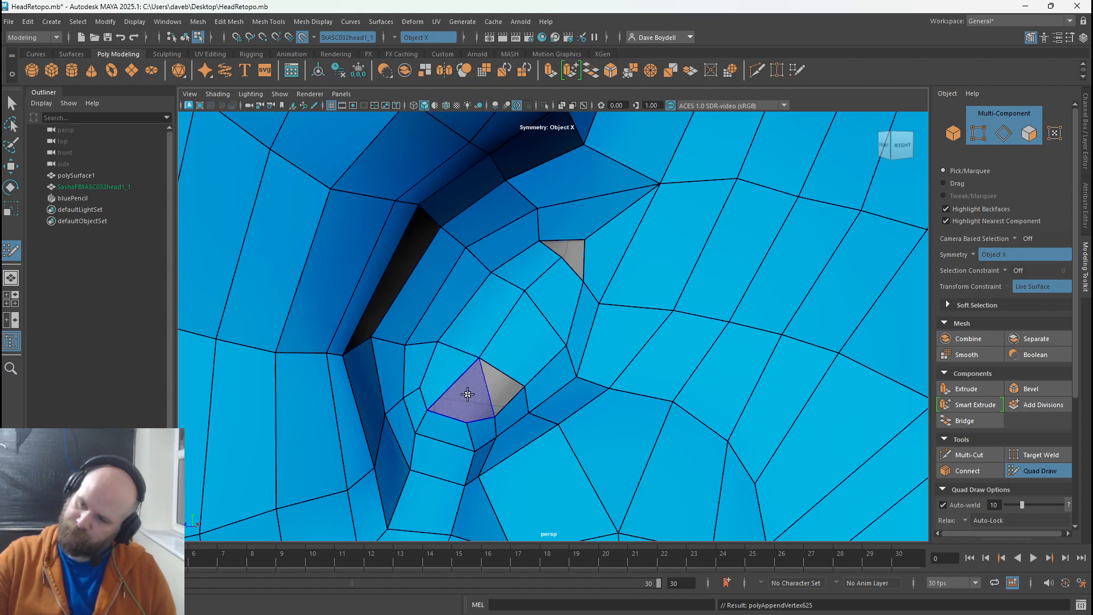
{"action": "left_click", "coordinate": [467, 394], "text": "shift"}
{"action": "left_click", "coordinate": [501, 384], "text": "shift"}
{"action": "mouse_move", "coordinate": [500, 384]}
{"action": "left_mouse_down", "text": "shift"}
{"action": "mouse_move", "coordinate": [514, 364]}
{"action": "mouse_move", "coordinate": [475, 401]}
{"action": "left_mouse_up", "text": "shift"}
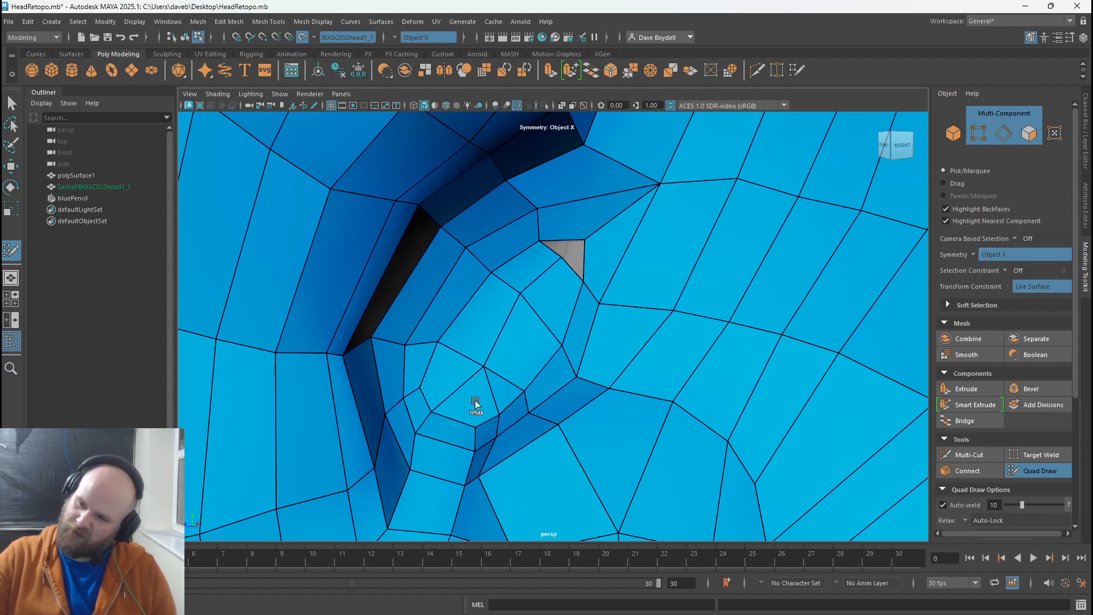
{"action": "left_click", "coordinate": [579, 253], "text": "shift"}
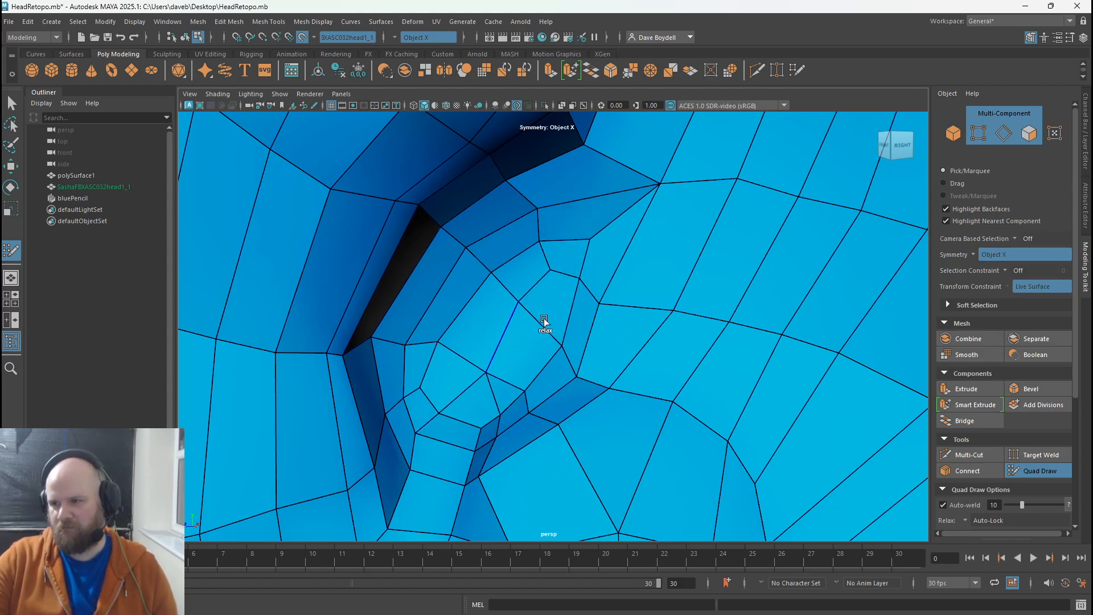
{"action": "left_click_drag", "start_coordinate": [493, 362], "coordinate": [524, 368], "text": "shift"}
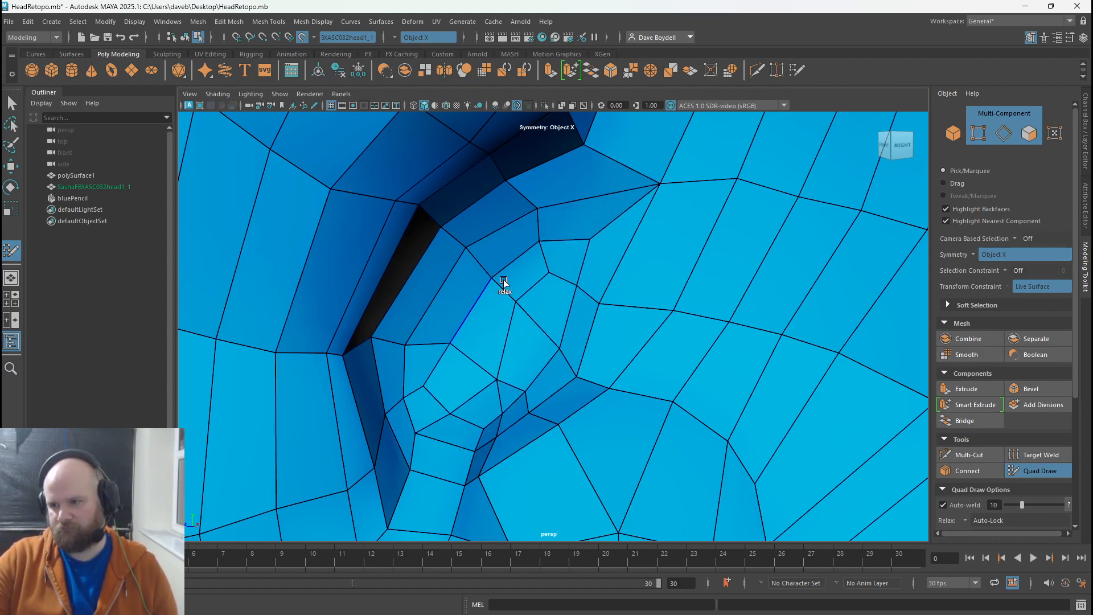
{"action": "left_click_drag", "start_coordinate": [504, 279], "coordinate": [567, 255], "text": "shift"}
- Delete the faces on the front and underside of the earlobe where it joins the head
{"action": "scroll", "coordinate": [504, 393], "scroll_direction": "down", "scroll_amount": 10}
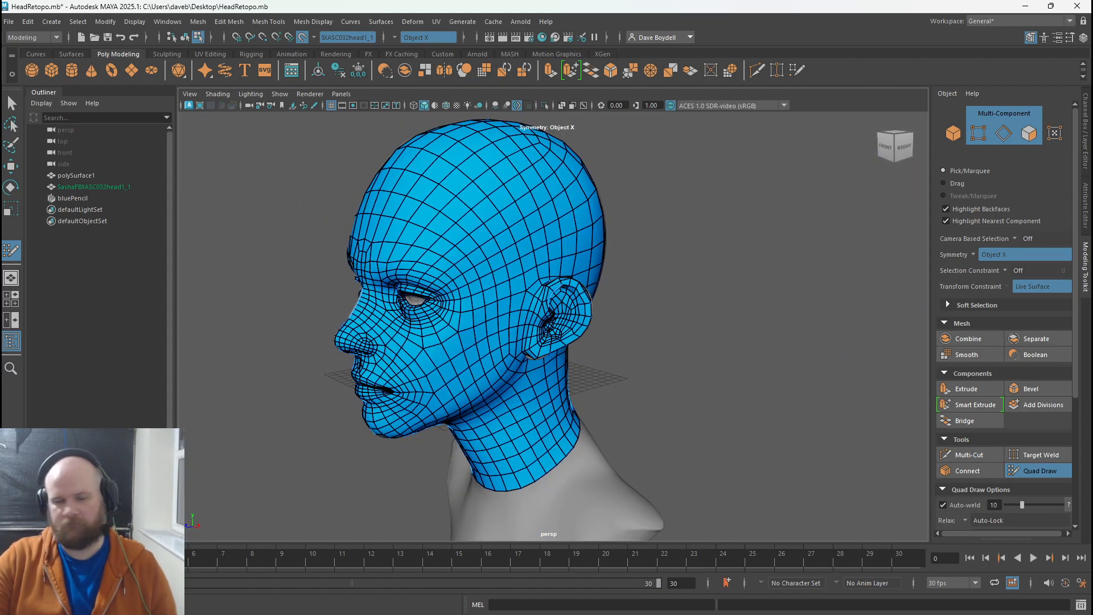
{"action": "scroll", "coordinate": [227, 305], "scroll_direction": "up", "scroll_amount": 6}
{"action": "left_click_drag", "start_coordinate": [206, 226], "coordinate": [629, 290], "text": "alt"}
{"action": "left_click_drag", "start_coordinate": [601, 341], "coordinate": [356, 358], "text": "alt"}
{"action": "right_click_drag", "start_coordinate": [356, 359], "coordinate": [620, 378], "text": "alt"}
{"action": "left_click_drag", "start_coordinate": [620, 378], "coordinate": [605, 221], "text": "alt"}
{"action": "middle_click_drag", "start_coordinate": [606, 221], "coordinate": [529, 398], "text": "alt"}
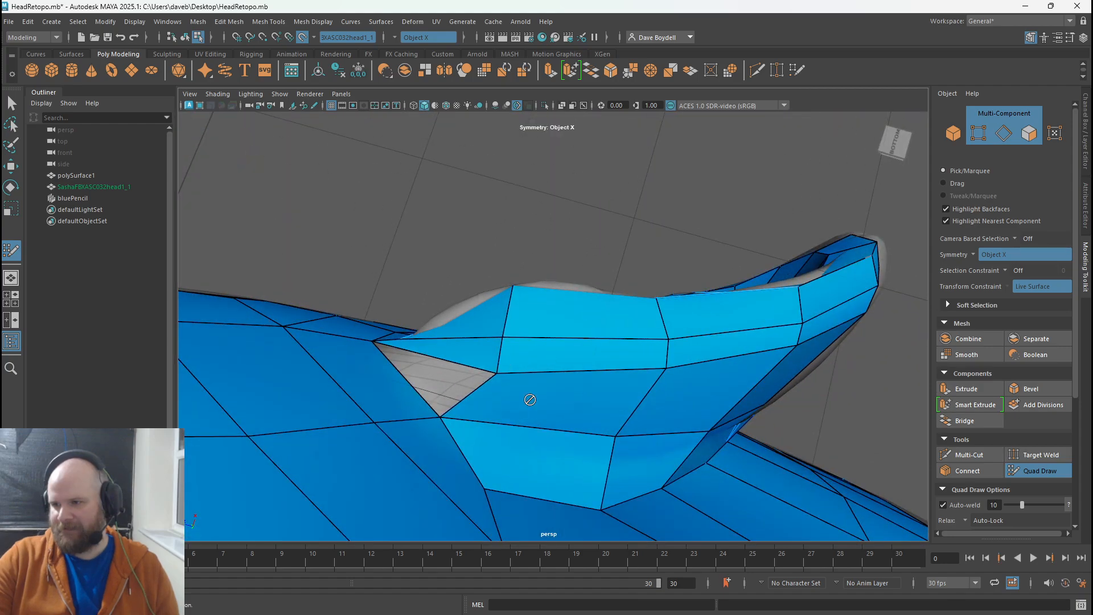
{"action": "mouse_move", "coordinate": [549, 473]}
{"action": "left_mouse_down", "text": "ctrl+shift"}
{"action": "mouse_move", "coordinate": [573, 335]}
{"action": "mouse_move", "coordinate": [592, 323]}
{"action": "left_mouse_up", "text": "ctrl+shift"}
{"action": "left_click_drag", "start_coordinate": [592, 323], "coordinate": [459, 452], "text": "alt"}
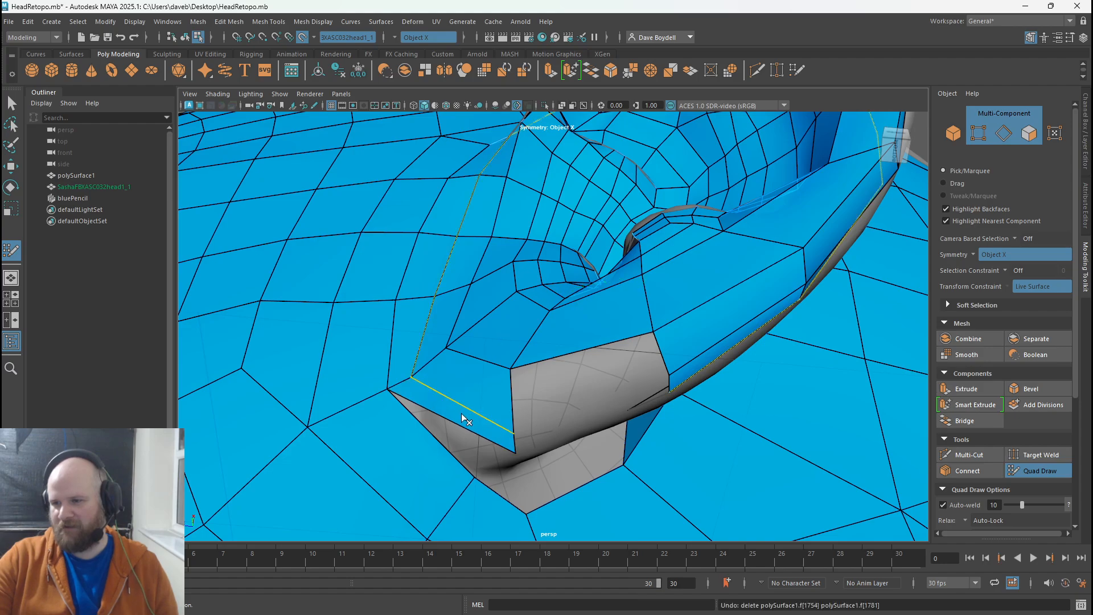
{"action": "left_click", "coordinate": [469, 389], "text": "ctrl+shift"}
{"action": "left_click", "coordinate": [525, 327], "text": "ctrl+shift"}
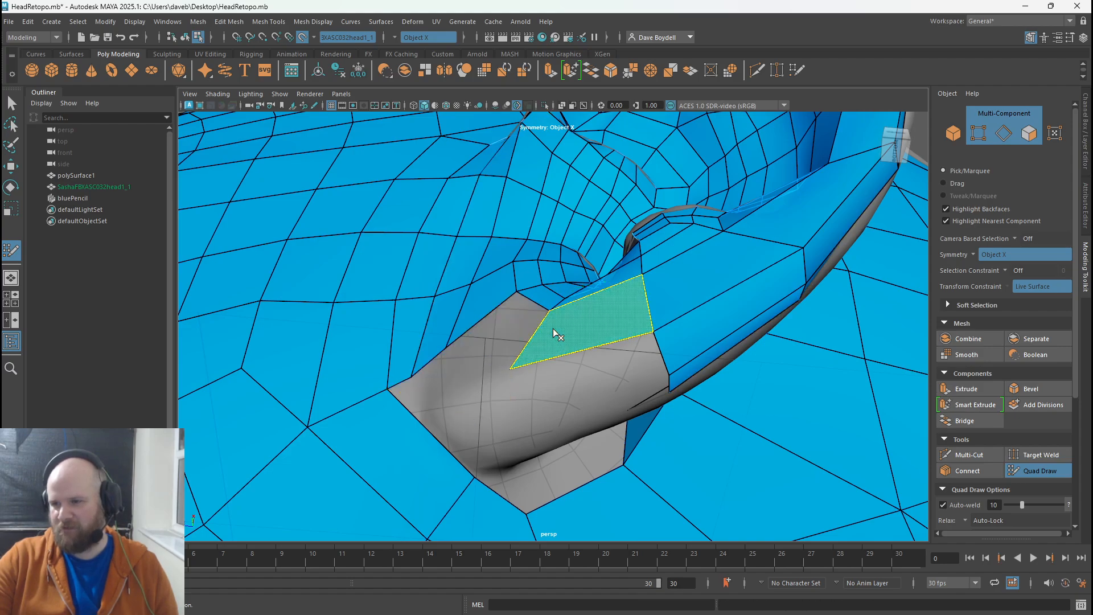
{"action": "left_click", "coordinate": [556, 334], "text": "ctrl+shift"}
- Build a strip of quads along the earlobe's lower rim, from the head junction to the existing ear rim
{"action": "mouse_move", "coordinate": [556, 334]}
{"action": "left_mouse_down", "text": "alt"}
{"action": "mouse_move", "coordinate": [581, 358]}
{"action": "mouse_move", "coordinate": [459, 368]}
{"action": "mouse_move", "coordinate": [481, 346]}
{"action": "mouse_move", "coordinate": [541, 339]}
{"action": "left_mouse_up", "text": "alt"}
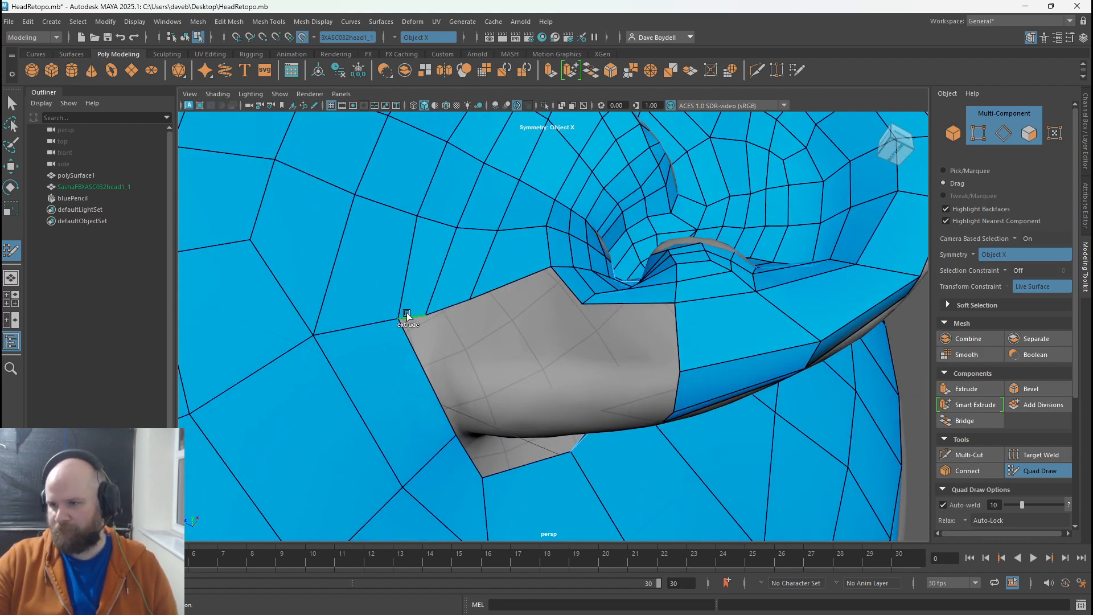
{"action": "mouse_move", "coordinate": [453, 367]}
{"action": "left_mouse_down", "text": "ctrl+shift"}
{"action": "mouse_move", "coordinate": [584, 388]}
{"action": "mouse_move", "coordinate": [571, 393]}
{"action": "mouse_move", "coordinate": [606, 364]}
{"action": "mouse_move", "coordinate": [615, 300]}
{"action": "left_mouse_up", "text": "ctrl+shift"}
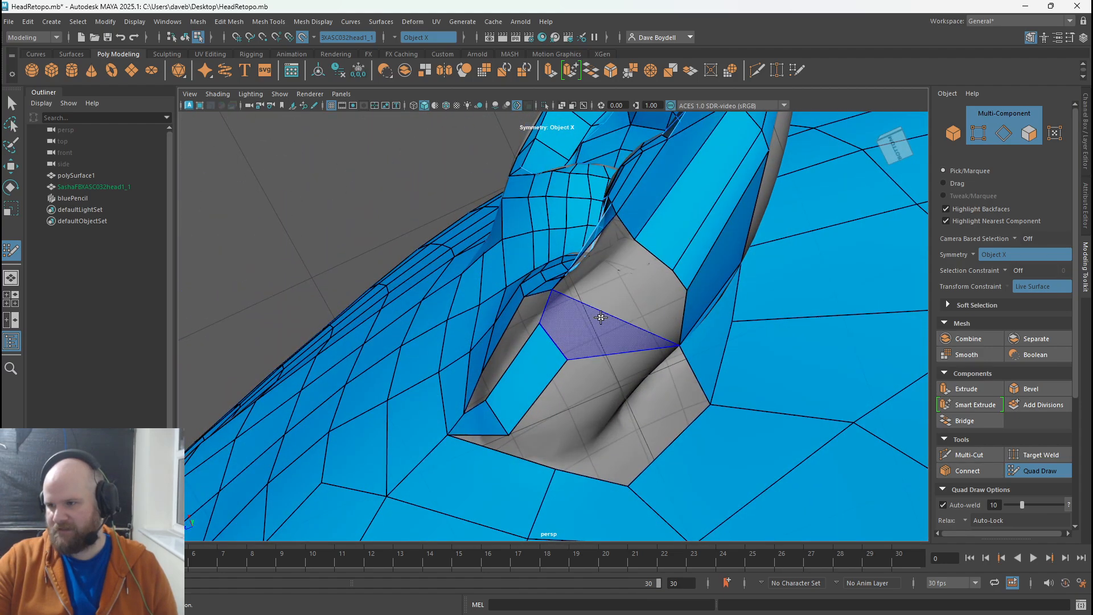
{"action": "mouse_move", "coordinate": [555, 358]}
{"action": "left_mouse_down", "text": "ctrl+shift"}
{"action": "mouse_move", "coordinate": [626, 305]}
{"action": "mouse_move", "coordinate": [660, 263]}
{"action": "mouse_move", "coordinate": [632, 274]}
{"action": "left_mouse_up", "text": "ctrl+shift"}
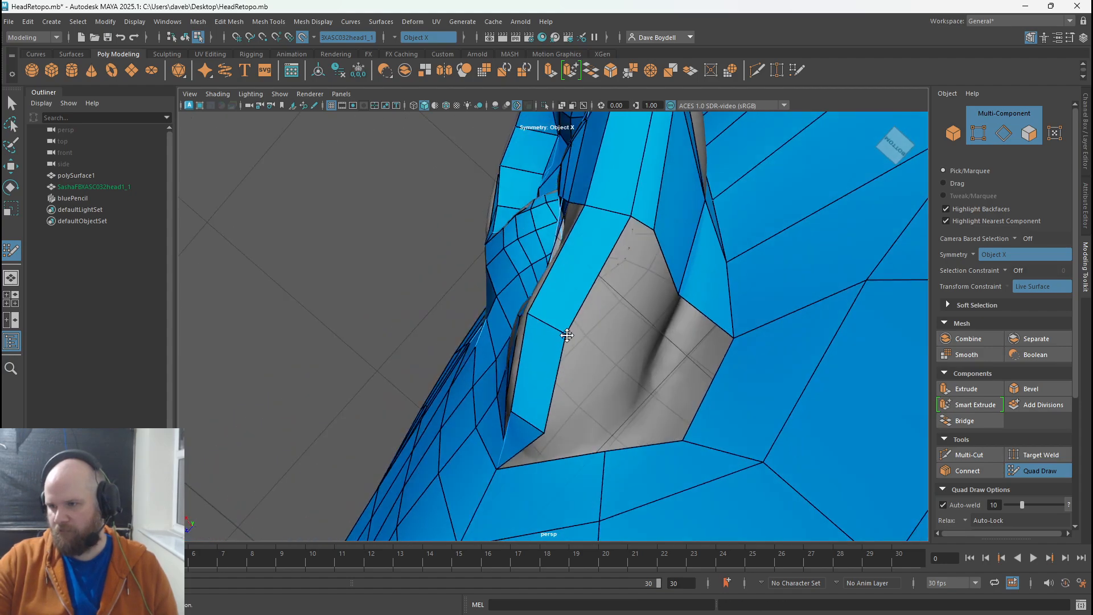
- Insert an edge loop across the long quad of the earlobe strip and adjust the vertices along the gap's front edge
{"action": "left_click_drag", "start_coordinate": [529, 310], "coordinate": [558, 358], "text": "alt"}
{"action": "left_click", "coordinate": [549, 365], "text": "ctrl"}
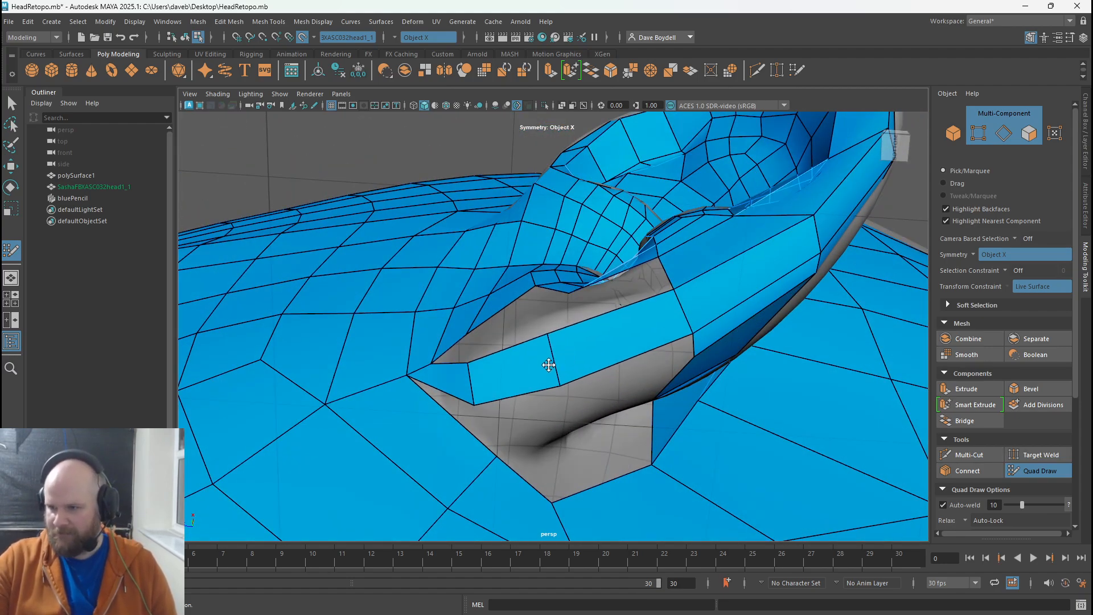
{"action": "left_click", "coordinate": [626, 333], "text": "ctrl"}
{"action": "left_click_drag", "start_coordinate": [626, 333], "coordinate": [556, 386], "text": "alt"}
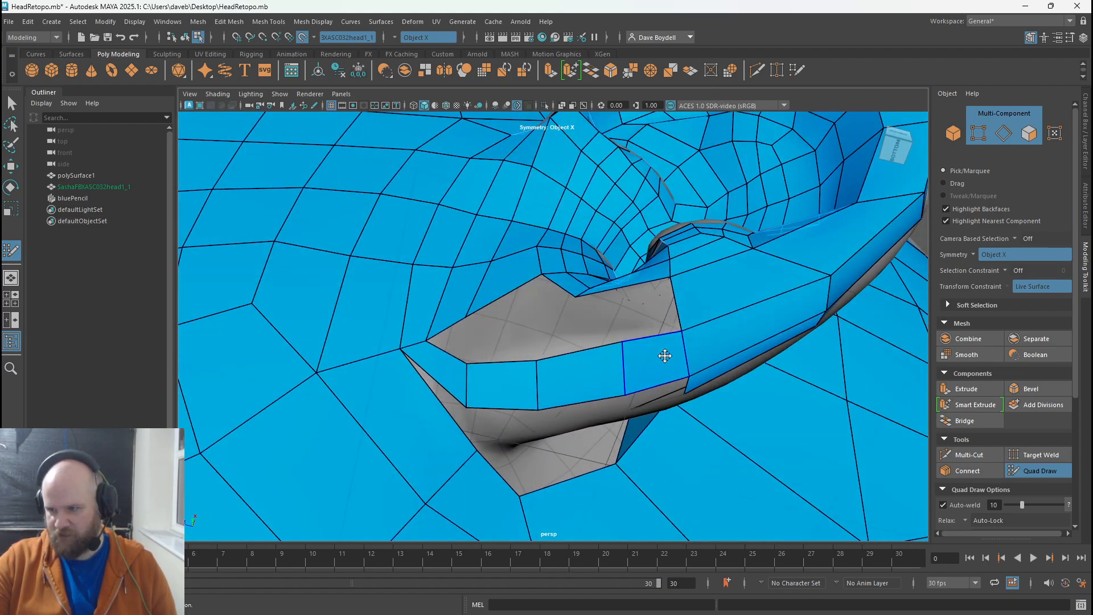
{"action": "left_click_drag", "start_coordinate": [620, 368], "coordinate": [552, 375], "text": "alt"}
{"action": "left_click_drag", "start_coordinate": [436, 329], "coordinate": [481, 308]}
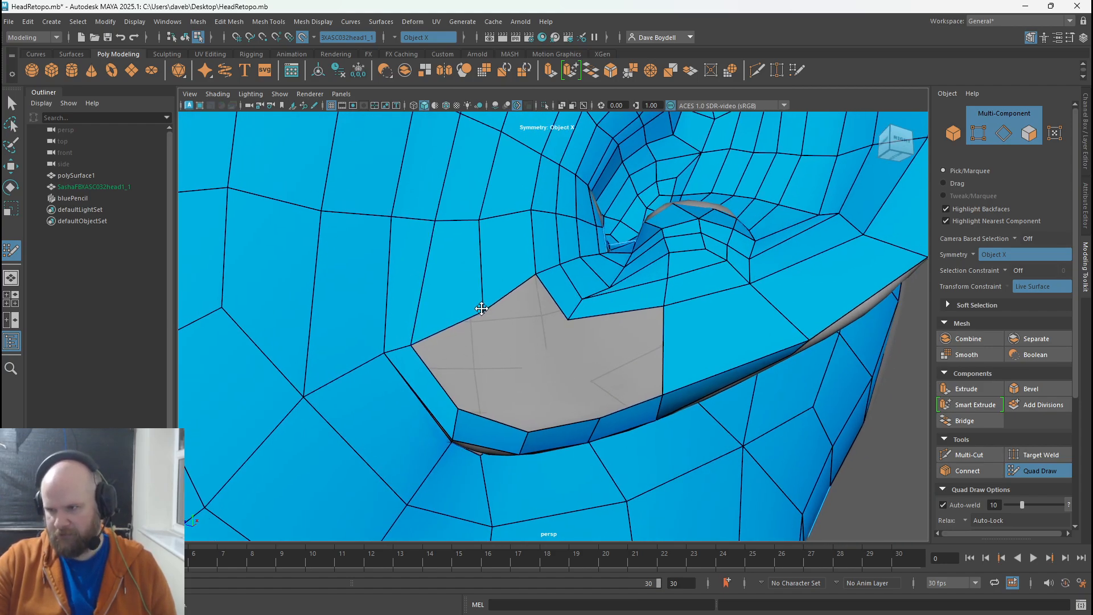
- Fill the earlobe gap above the strip with quads along its rear, front and lower edges, adjusting the corner vertex between them
{"action": "left_click", "coordinate": [629, 346], "text": "shift"}
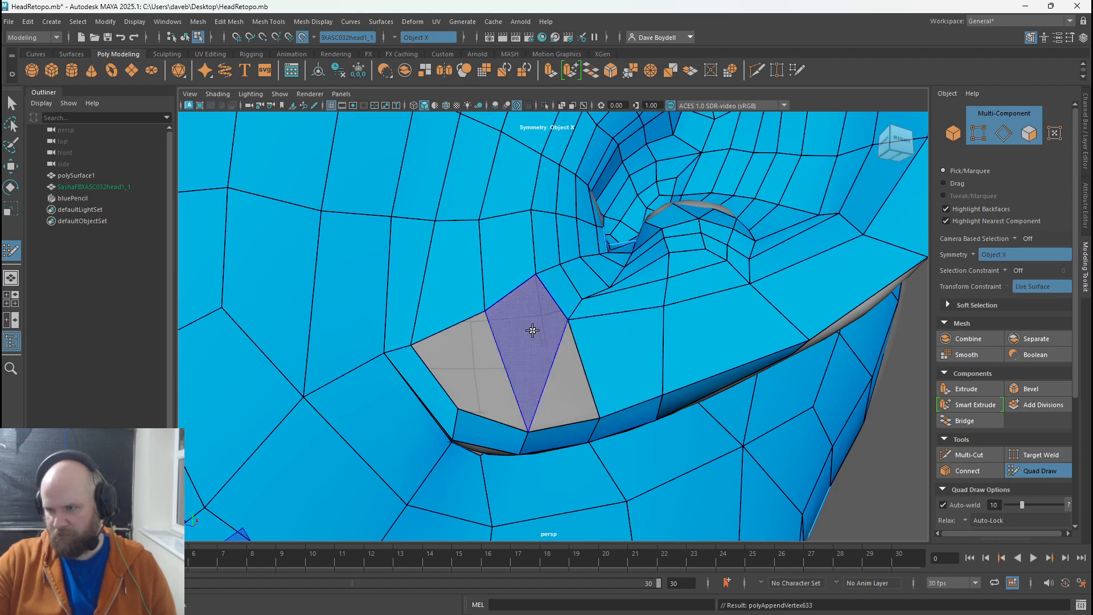
{"action": "left_click", "coordinate": [508, 350]}
{"action": "left_click", "coordinate": [507, 332], "text": "shift"}
{"action": "left_click", "coordinate": [455, 370], "text": "shift"}
{"action": "left_click_drag", "start_coordinate": [486, 378], "coordinate": [535, 372], "text": "alt"}
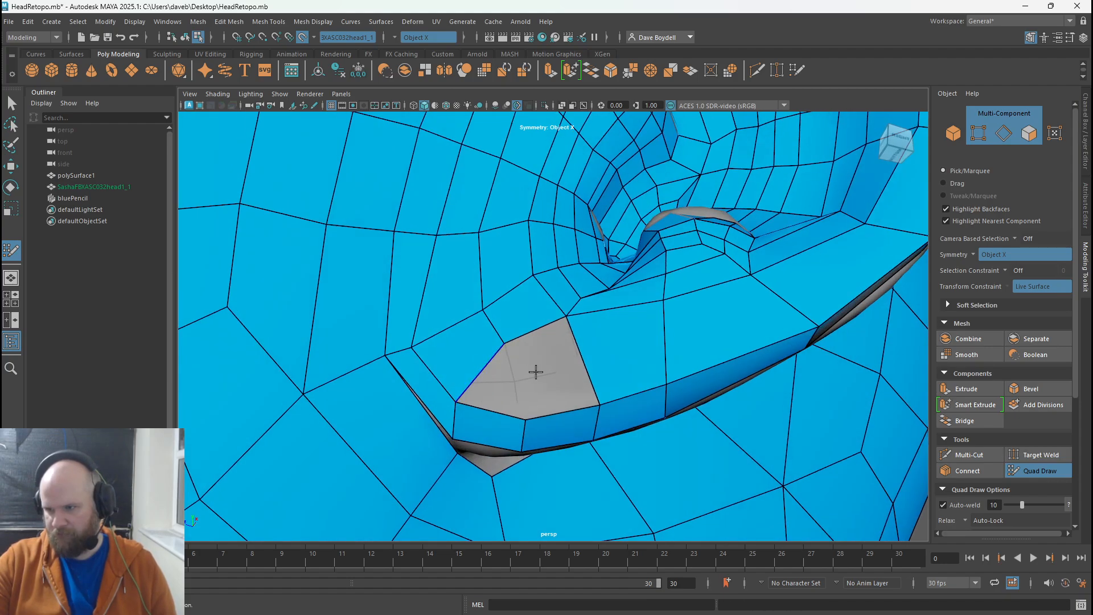
{"action": "left_click", "coordinate": [503, 394], "text": "shift"}
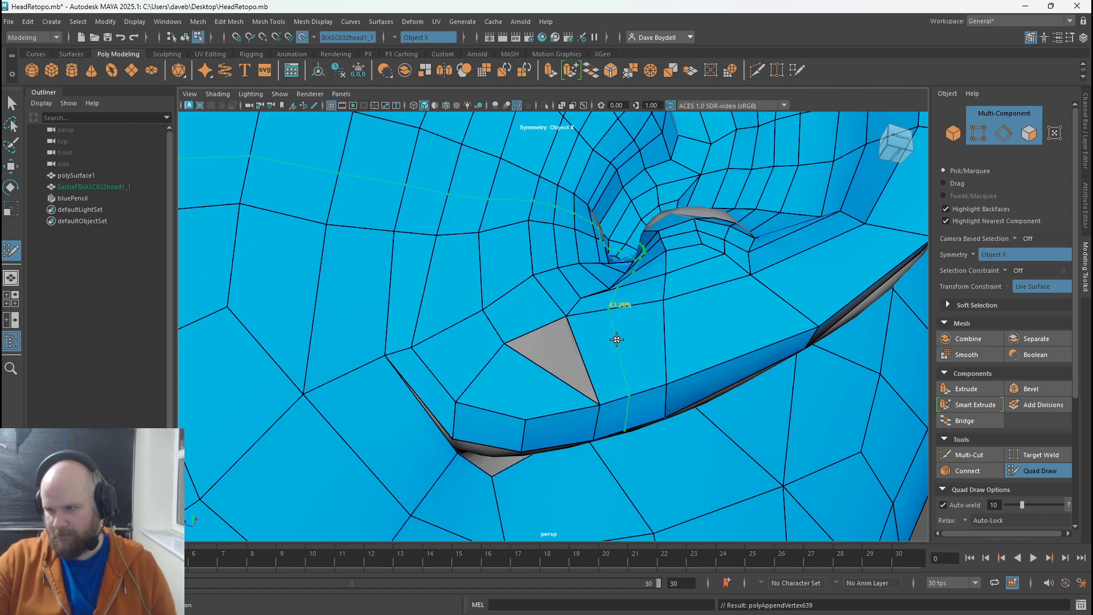
- Insert another edge loop across the earlobe strip, adjust its vertices and fill the remaining gap with a quad
{"action": "left_click", "coordinate": [546, 389], "text": "ctrl"}
{"action": "left_click_drag", "start_coordinate": [545, 389], "coordinate": [517, 410], "text": "alt"}
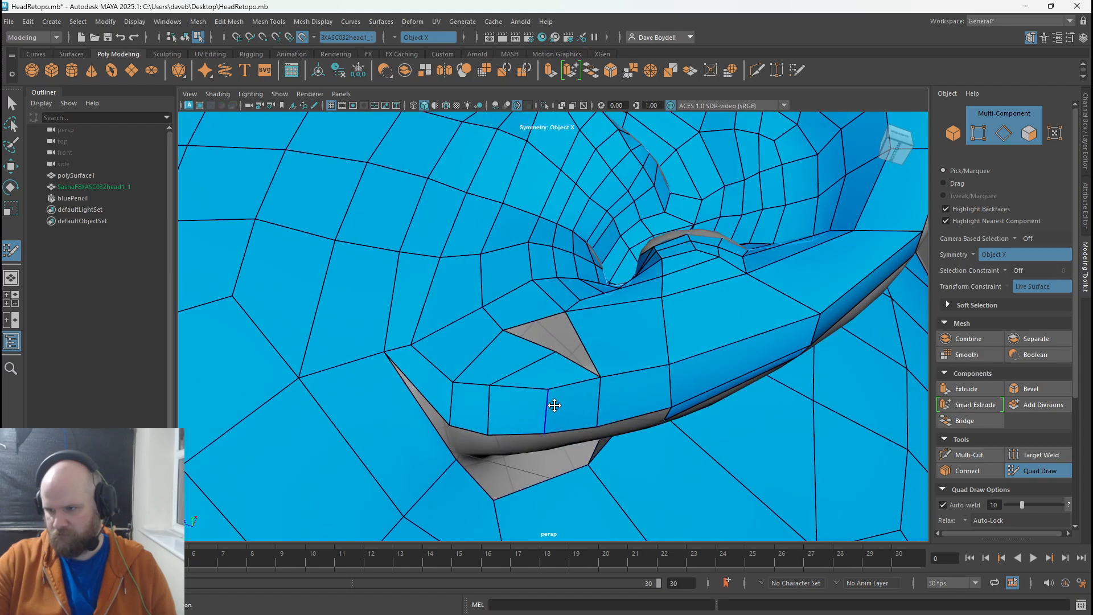
{"action": "left_click_drag", "start_coordinate": [550, 354], "coordinate": [540, 405]}
{"action": "left_click", "coordinate": [545, 356], "text": "shift"}
- Delete the newly filled quads in the middle of the earlobe and the adjoining middle section of the lower strip
{"action": "right_click_drag", "start_coordinate": [558, 361], "coordinate": [590, 395], "text": "alt"}
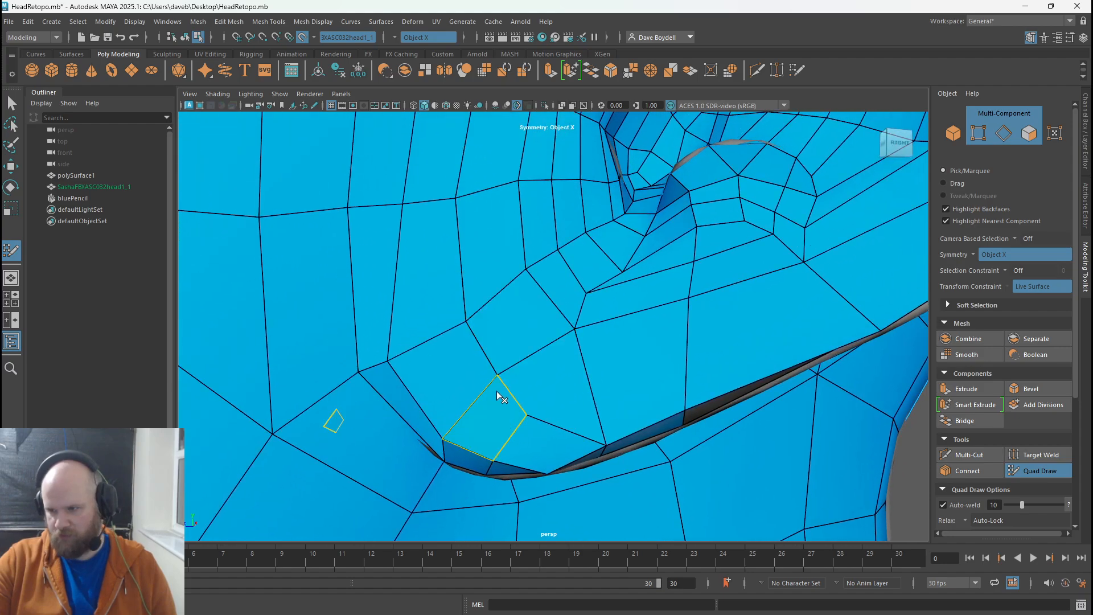
{"action": "key", "text": "ctrl+z"}
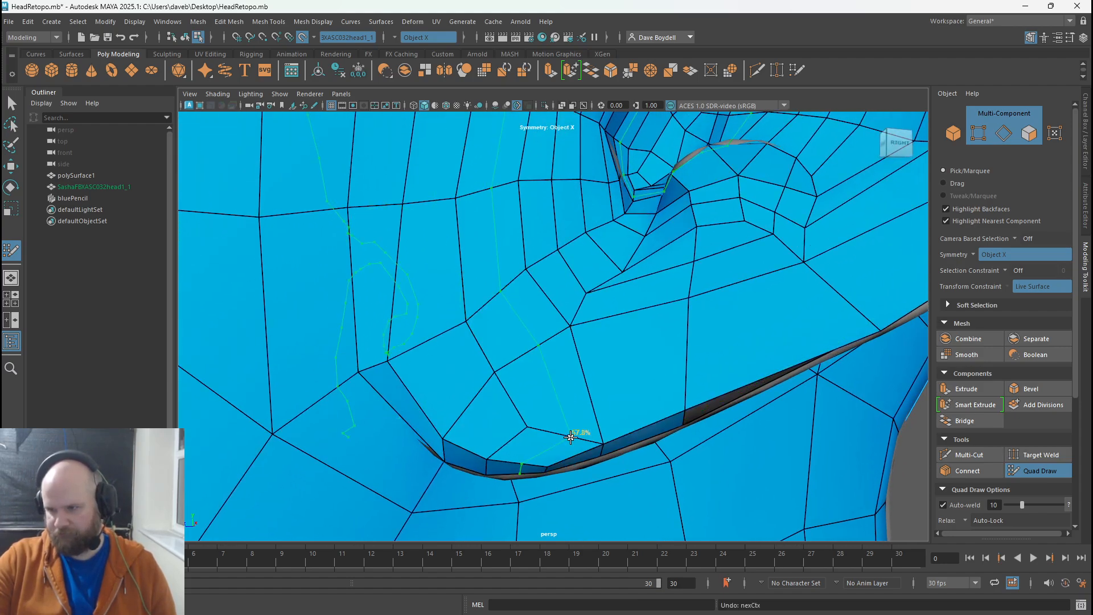
{"action": "mouse_move", "coordinate": [576, 435]}
{"action": "left_mouse_down"}
{"action": "mouse_move", "coordinate": [557, 447]}
{"action": "mouse_move", "coordinate": [561, 404]}
{"action": "mouse_move", "coordinate": [545, 374]}
{"action": "left_mouse_up"}
{"action": "left_click", "coordinate": [550, 440], "text": "ctrl"}
{"action": "left_click", "coordinate": [545, 374], "text": "ctrl+shift"}
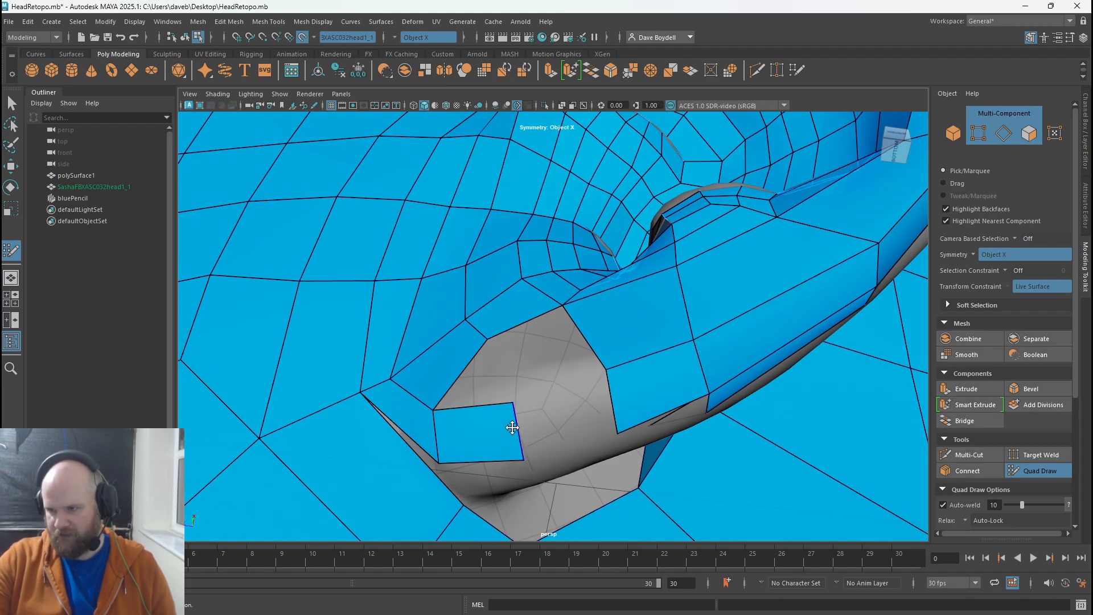
- Move the free edge of the earlobe's front quad toward the rear and fill the gap to complete the strip along the lobe
{"action": "mouse_move", "coordinate": [516, 431]}
{"action": "left_mouse_down"}
{"action": "mouse_move", "coordinate": [501, 433]}
{"action": "mouse_move", "coordinate": [543, 433]}
{"action": "left_mouse_up"}
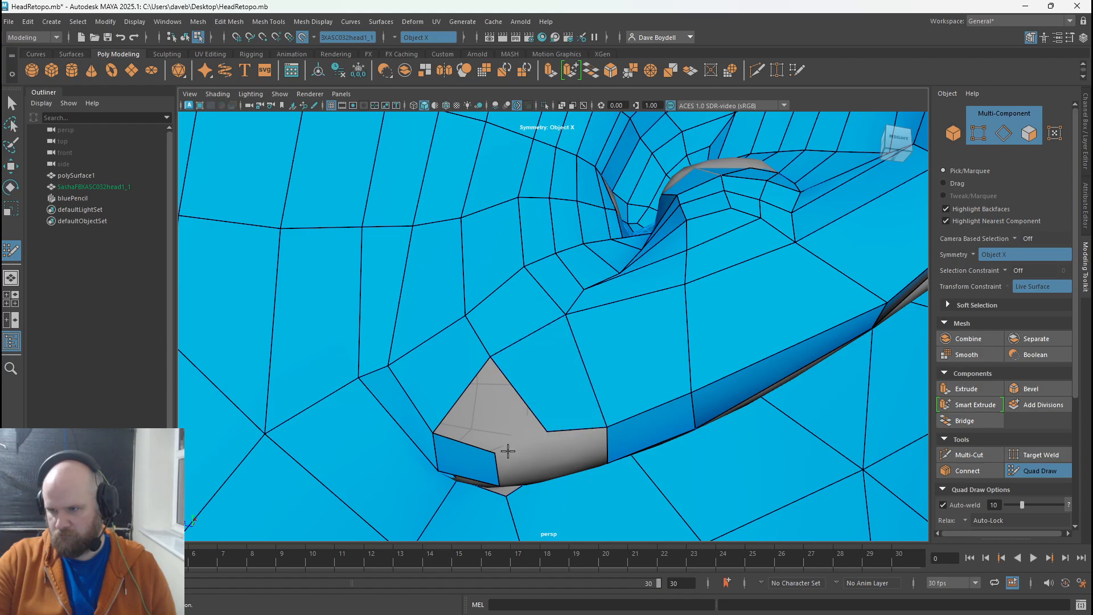
{"action": "mouse_move", "coordinate": [555, 435]}
{"action": "left_mouse_down", "text": "alt"}
{"action": "mouse_move", "coordinate": [544, 395]}
{"action": "mouse_move", "coordinate": [552, 456]}
{"action": "mouse_move", "coordinate": [463, 383]}
{"action": "mouse_move", "coordinate": [550, 376]}
{"action": "mouse_move", "coordinate": [588, 388]}
{"action": "left_mouse_up", "text": "alt"}
{"action": "left_click", "coordinate": [595, 369], "text": "shift"}
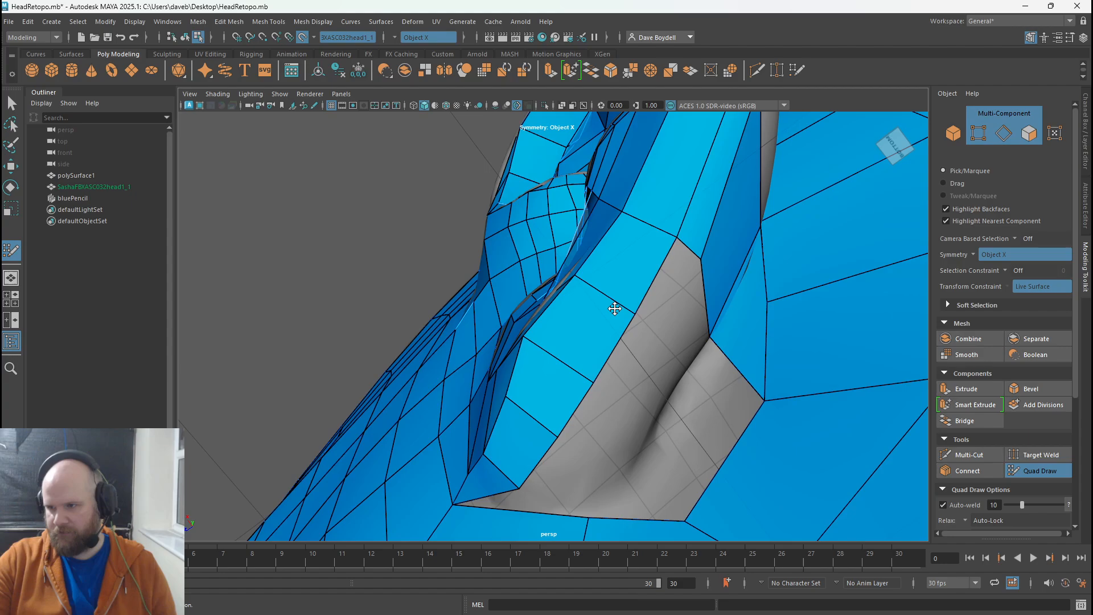
- Extrude two quads from the strip's lower edge onto the earlobe's underside, fill the gaps beside them and adjust the front corner vertex
{"action": "mouse_move", "coordinate": [609, 305]}
{"action": "left_mouse_down", "text": "alt"}
{"action": "mouse_move", "coordinate": [686, 373]}
{"action": "mouse_move", "coordinate": [402, 353]}
{"action": "mouse_move", "coordinate": [523, 361]}
{"action": "mouse_move", "coordinate": [493, 350]}
{"action": "mouse_move", "coordinate": [495, 302]}
{"action": "mouse_move", "coordinate": [671, 441]}
{"action": "mouse_move", "coordinate": [390, 349]}
{"action": "mouse_move", "coordinate": [554, 373]}
{"action": "mouse_move", "coordinate": [488, 307]}
{"action": "mouse_move", "coordinate": [427, 359]}
{"action": "mouse_move", "coordinate": [519, 361]}
{"action": "left_mouse_up", "text": "alt"}
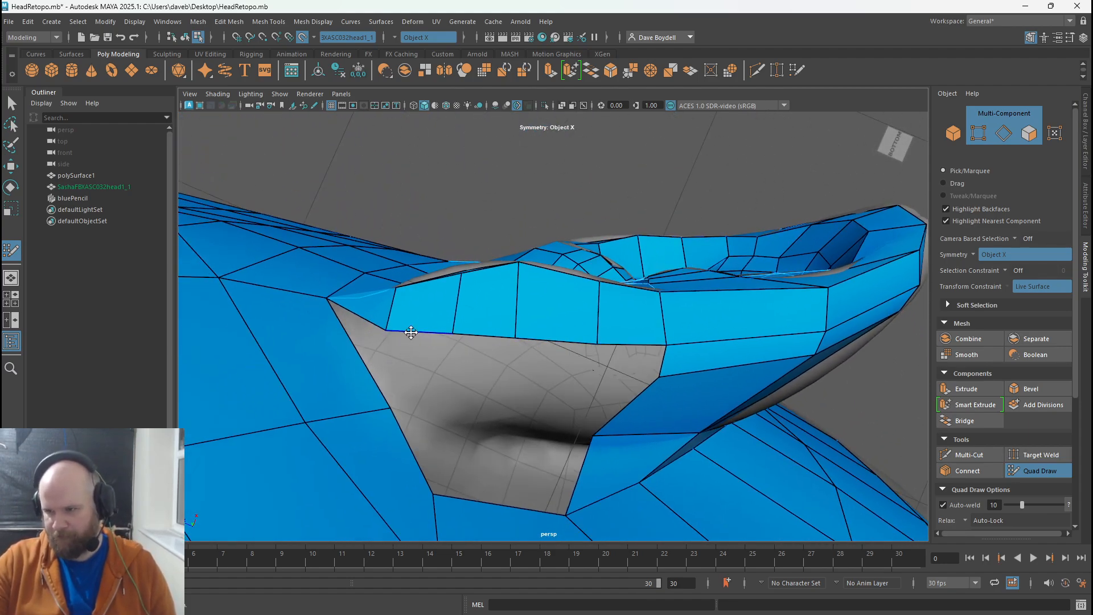
{"action": "left_click_drag", "start_coordinate": [426, 359], "coordinate": [438, 375]}
{"action": "left_click_drag", "start_coordinate": [537, 339], "coordinate": [534, 365]}
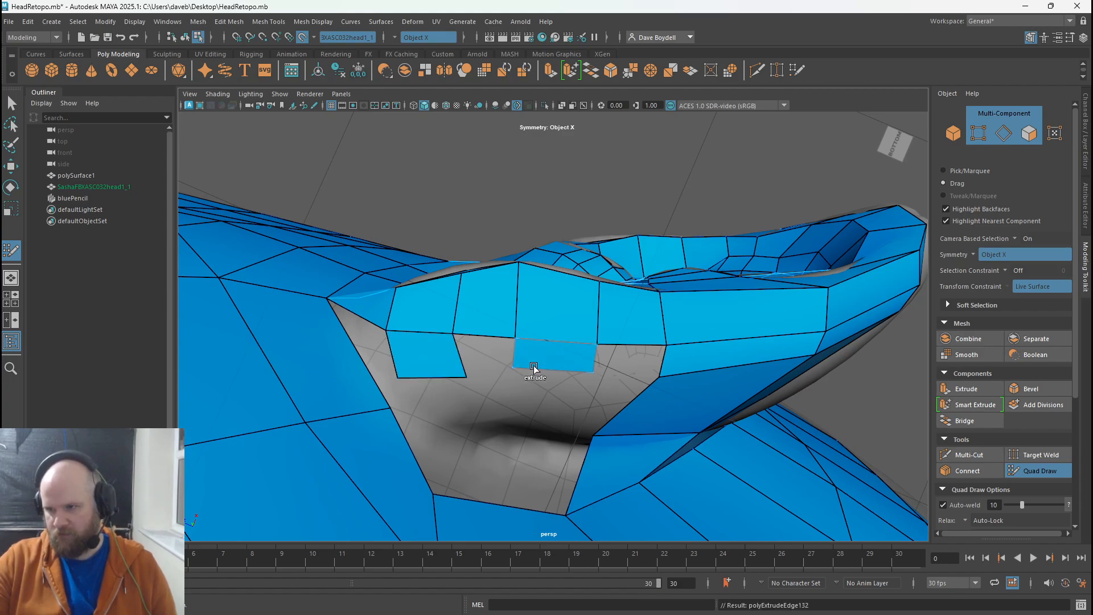
{"action": "left_click", "coordinate": [491, 359], "text": "shift"}
{"action": "left_click", "coordinate": [623, 363], "text": "shift"}
{"action": "left_click_drag", "start_coordinate": [623, 363], "coordinate": [471, 423], "text": "alt"}
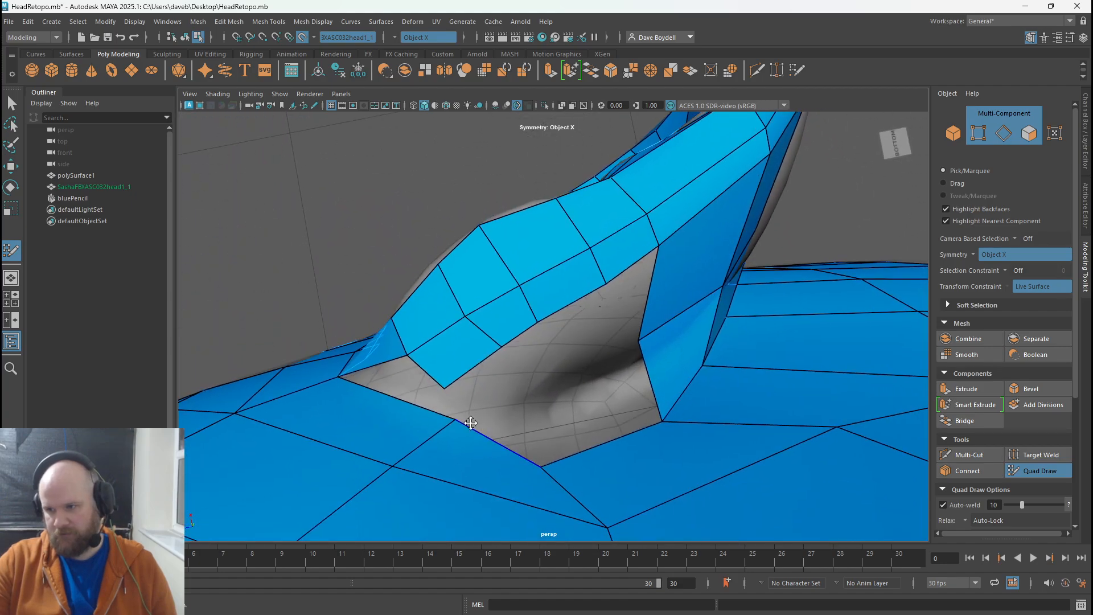
{"action": "mouse_move", "coordinate": [439, 388]}
{"action": "left_mouse_down"}
{"action": "mouse_move", "coordinate": [448, 406]}
{"action": "mouse_move", "coordinate": [559, 459]}
{"action": "mouse_move", "coordinate": [578, 480]}
{"action": "mouse_move", "coordinate": [350, 477]}
{"action": "mouse_move", "coordinate": [370, 507]}
{"action": "mouse_move", "coordinate": [346, 483]}
{"action": "left_mouse_up"}
{"action": "left_click_drag", "start_coordinate": [447, 405], "coordinate": [438, 299], "text": "alt"}
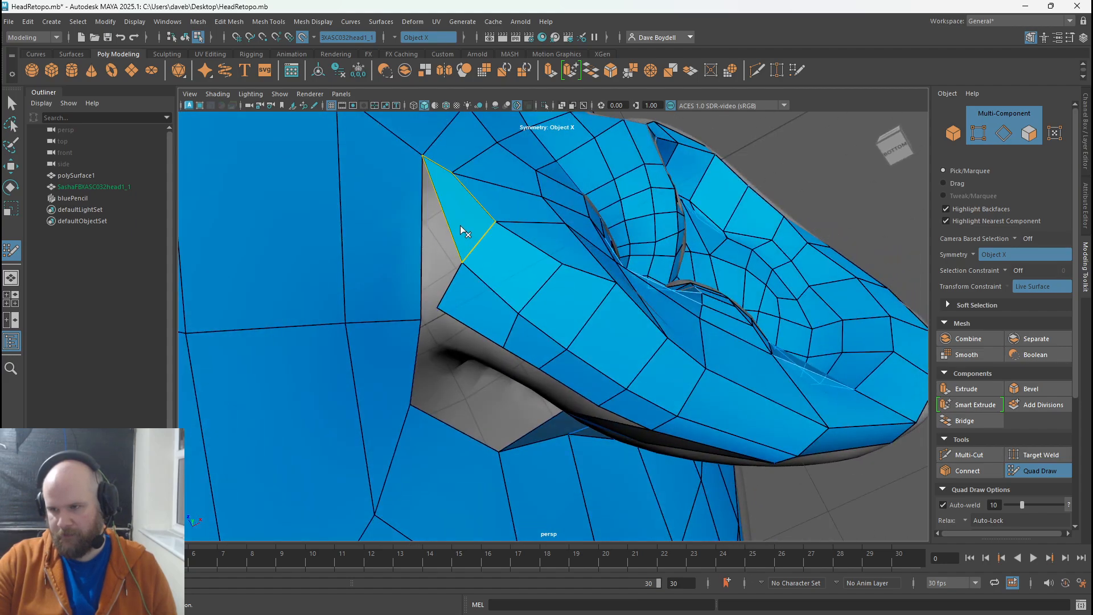
{"action": "left_click", "coordinate": [457, 249], "text": "ctrl+shift"}
- Extrude a quad from the middle of the underside row toward the head and fill the gap between it and the rear ear faces
{"action": "left_click_drag", "start_coordinate": [453, 305], "coordinate": [730, 303], "text": "alt"}
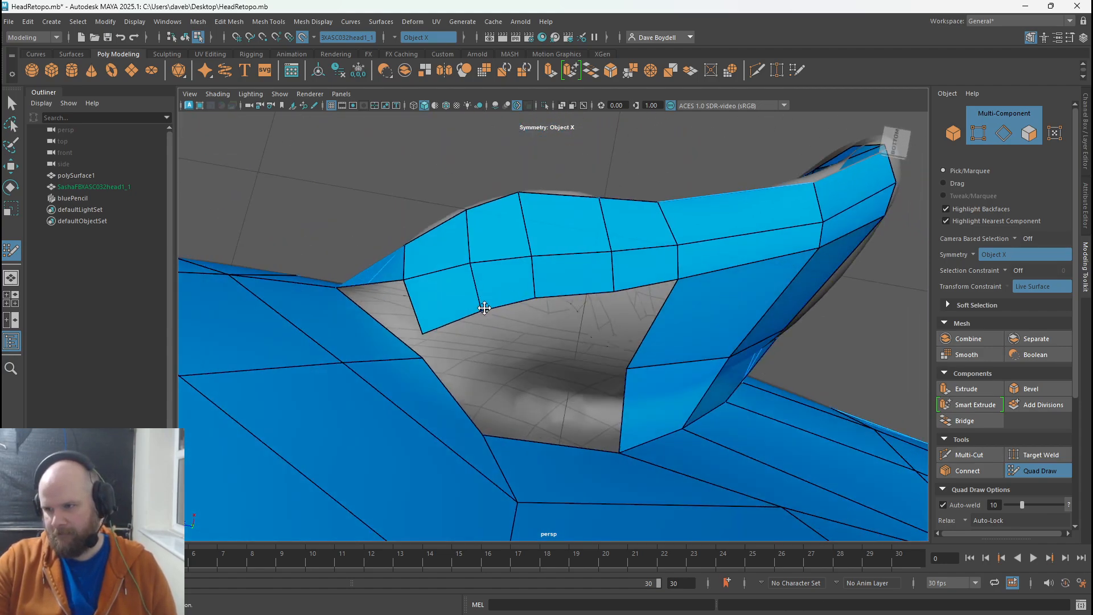
{"action": "left_click_drag", "start_coordinate": [484, 307], "coordinate": [515, 346], "text": "alt"}
{"action": "left_click", "coordinate": [585, 323], "text": "shift"}
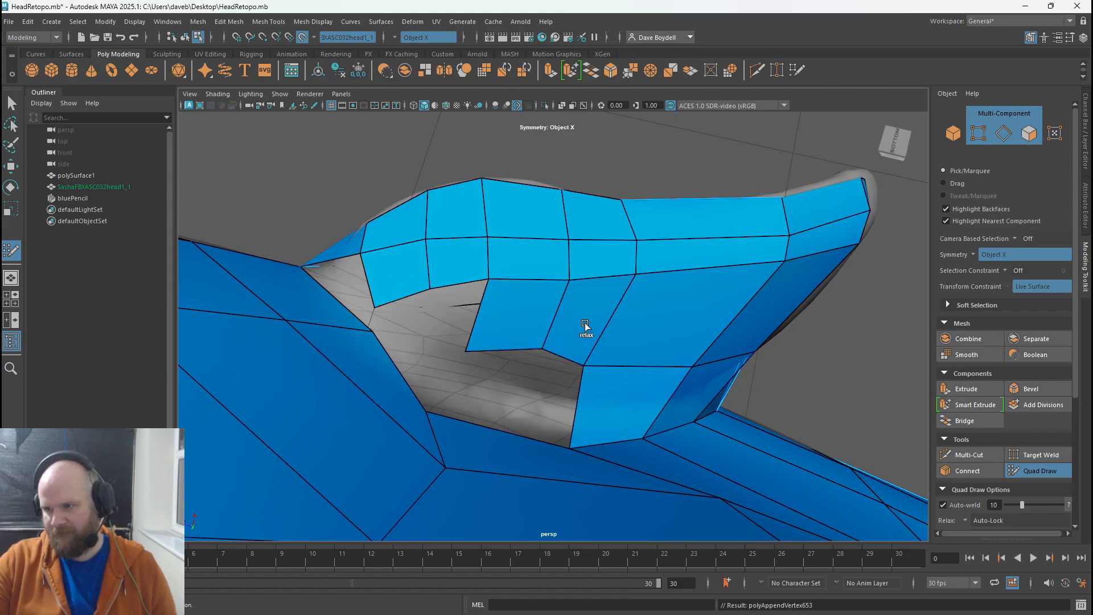
{"action": "left_click_drag", "start_coordinate": [585, 323], "coordinate": [431, 344], "text": "alt"}
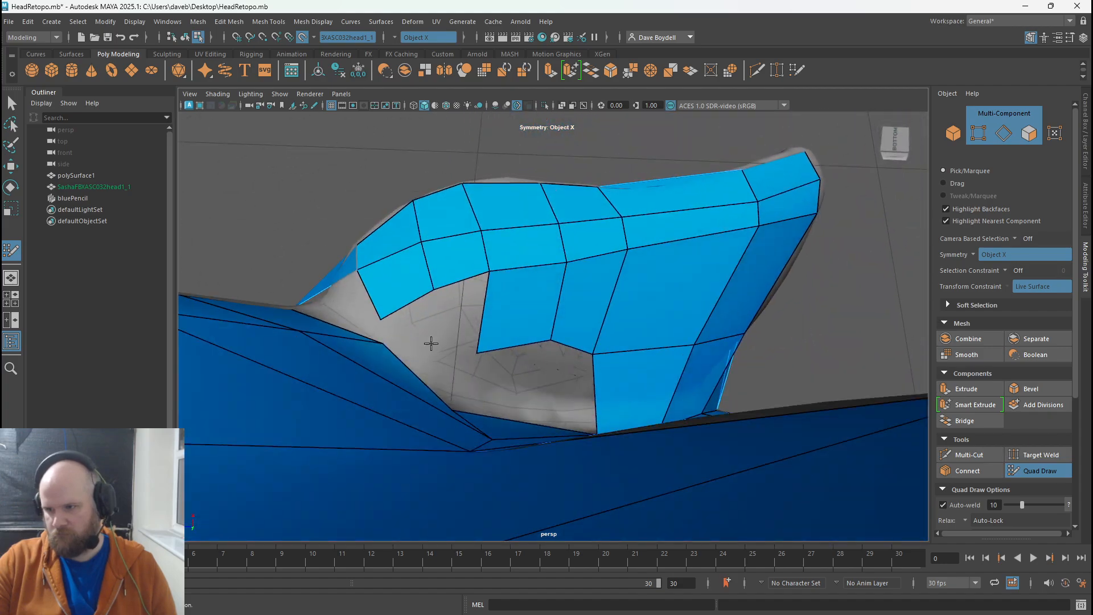
{"action": "left_click_drag", "start_coordinate": [431, 287], "coordinate": [428, 275]}
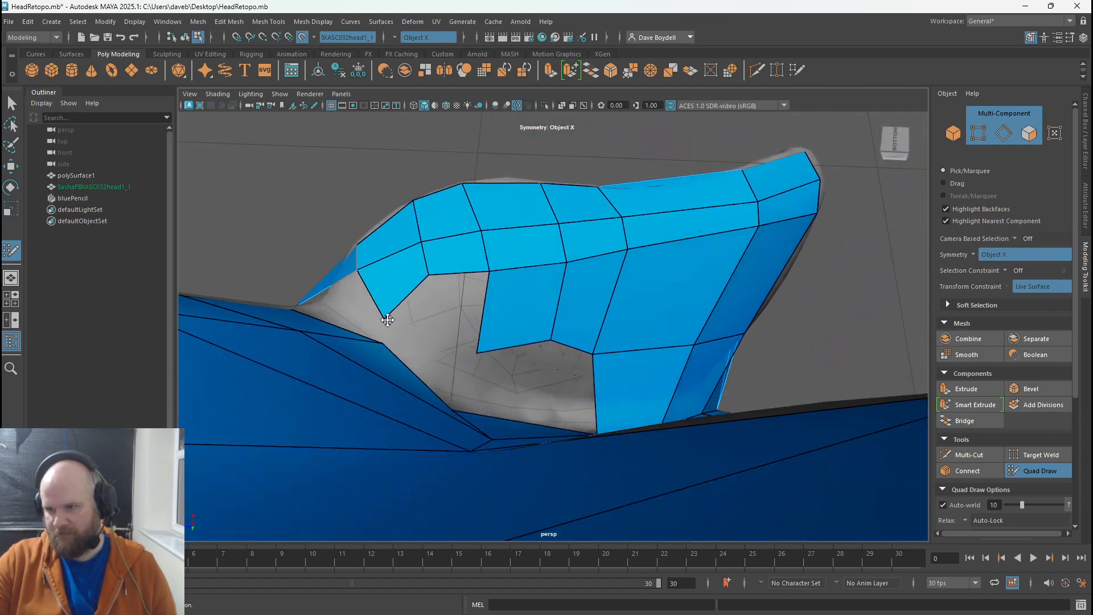
{"action": "left_click_drag", "start_coordinate": [387, 319], "coordinate": [412, 329]}
{"action": "left_click", "coordinate": [471, 305], "text": "shift"}
{"action": "left_click_drag", "start_coordinate": [420, 241], "coordinate": [442, 264], "text": "alt"}
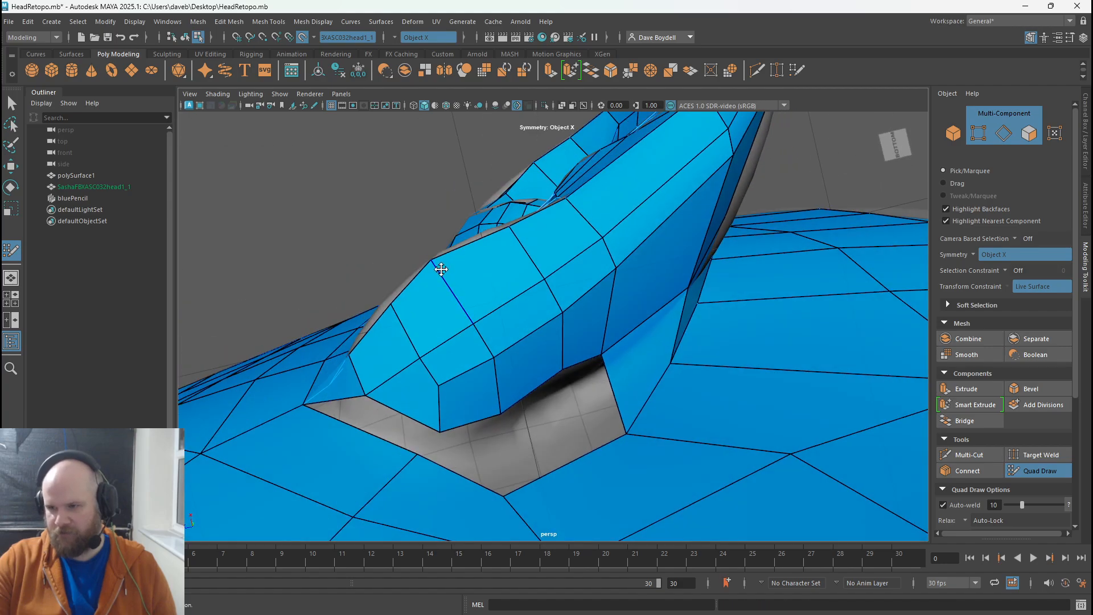
{"action": "key", "text": "ctrl+z"}
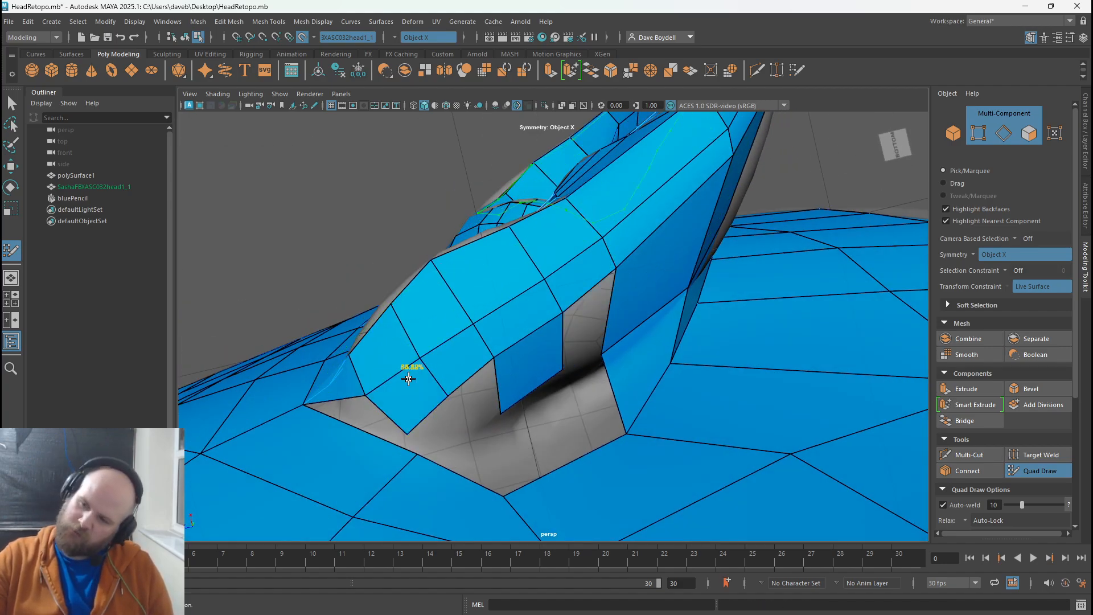
{"action": "left_click", "coordinate": [414, 408], "text": "ctrl+shift"}
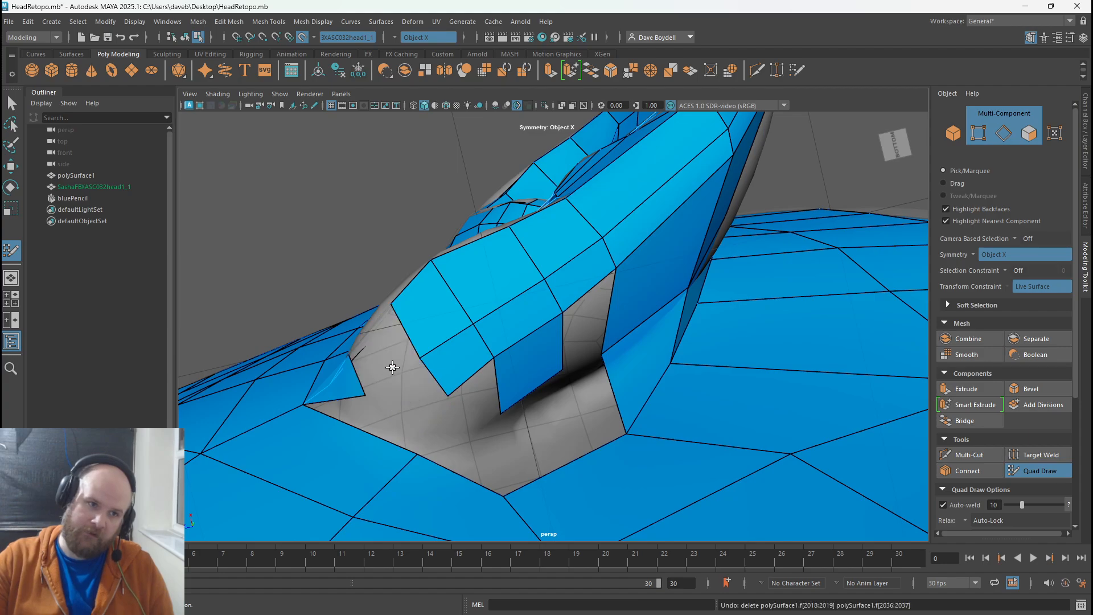
{"action": "key", "text": "ctrl+z"}
- Reposition the front corner vertex of the earlobe's underside and fill the gaps on both sides of the extruded quad
{"action": "mouse_move", "coordinate": [448, 445]}
{"action": "left_mouse_down", "text": "alt"}
{"action": "mouse_move", "coordinate": [481, 471]}
{"action": "mouse_move", "coordinate": [432, 366]}
{"action": "mouse_move", "coordinate": [392, 333]}
{"action": "left_mouse_up", "text": "alt"}
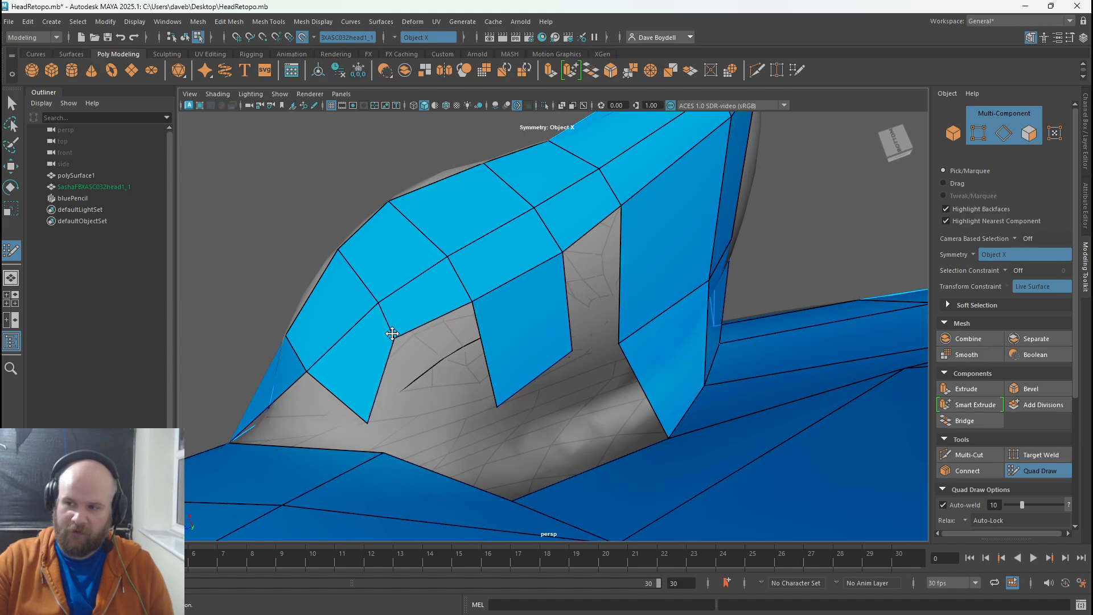
{"action": "left_click_drag", "start_coordinate": [367, 422], "coordinate": [396, 426]}
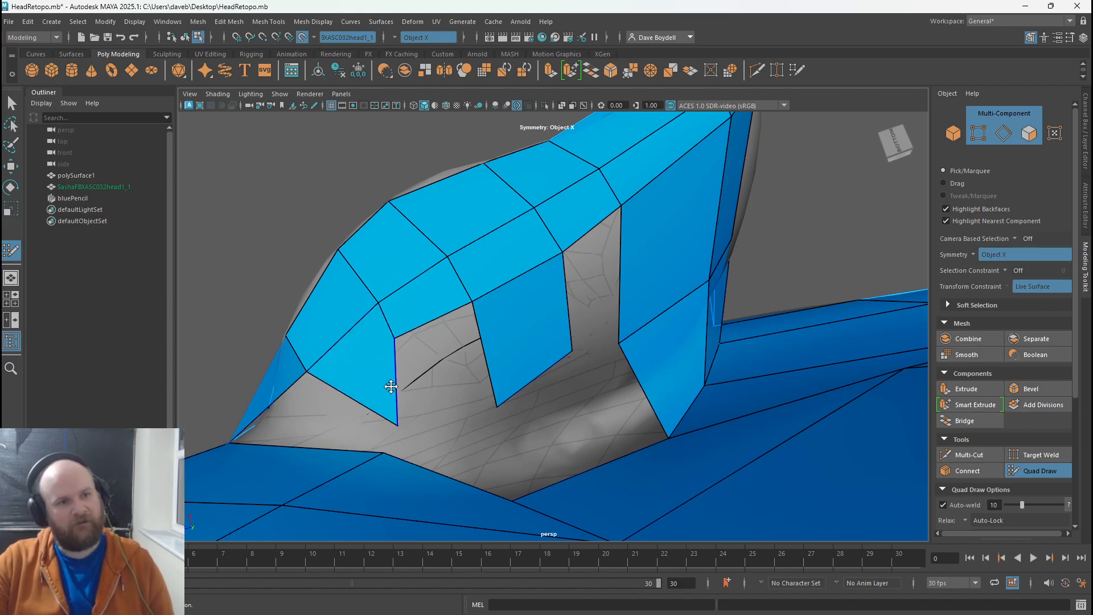
{"action": "mouse_move", "coordinate": [366, 376]}
{"action": "left_mouse_down", "text": "alt"}
{"action": "mouse_move", "coordinate": [420, 380]}
{"action": "mouse_move", "coordinate": [426, 323]}
{"action": "mouse_move", "coordinate": [501, 325]}
{"action": "mouse_move", "coordinate": [420, 328]}
{"action": "left_mouse_up", "text": "alt"}
{"action": "left_click", "coordinate": [605, 297], "text": "shift"}
{"action": "left_click", "coordinate": [411, 275], "text": "shift"}
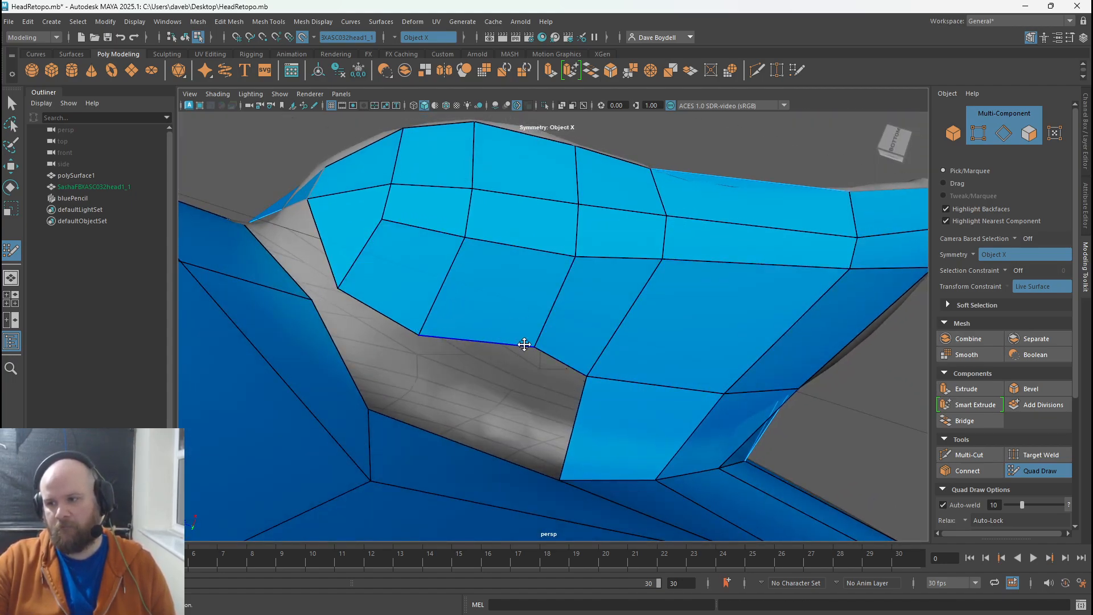
- Adjust the vertices along the underside's open edge and fill the remaining hole between the earlobe and the head
{"action": "mouse_move", "coordinate": [532, 346]}
{"action": "left_mouse_down"}
{"action": "mouse_move", "coordinate": [527, 362]}
{"action": "mouse_move", "coordinate": [356, 322]}
{"action": "mouse_move", "coordinate": [335, 333]}
{"action": "left_mouse_up"}
{"action": "left_click", "coordinate": [318, 392], "text": "shift"}
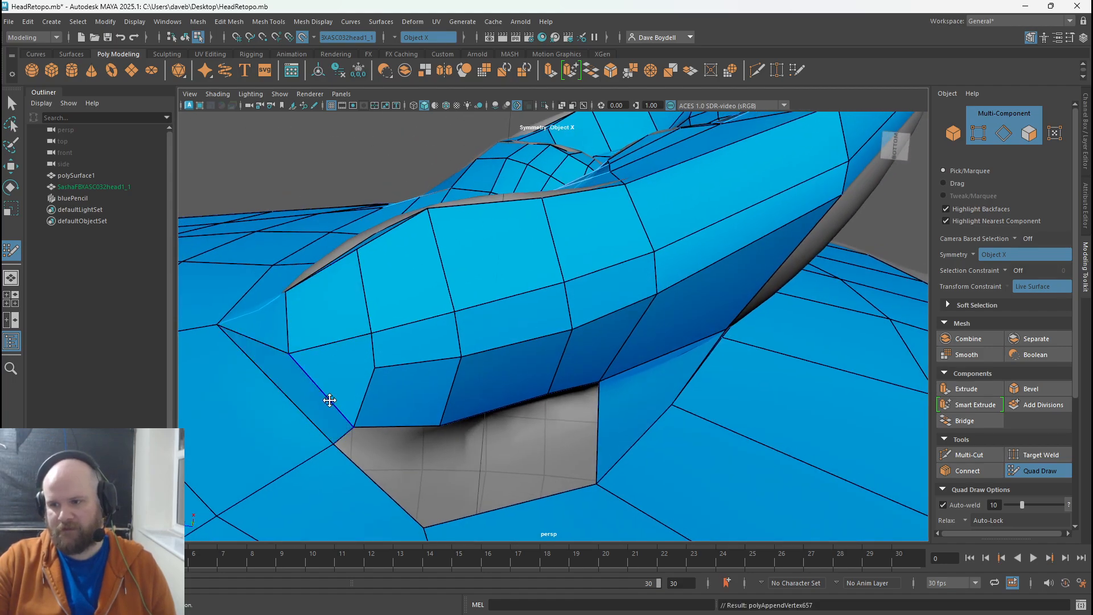
{"action": "left_click_drag", "start_coordinate": [330, 400], "coordinate": [465, 402], "text": "alt"}
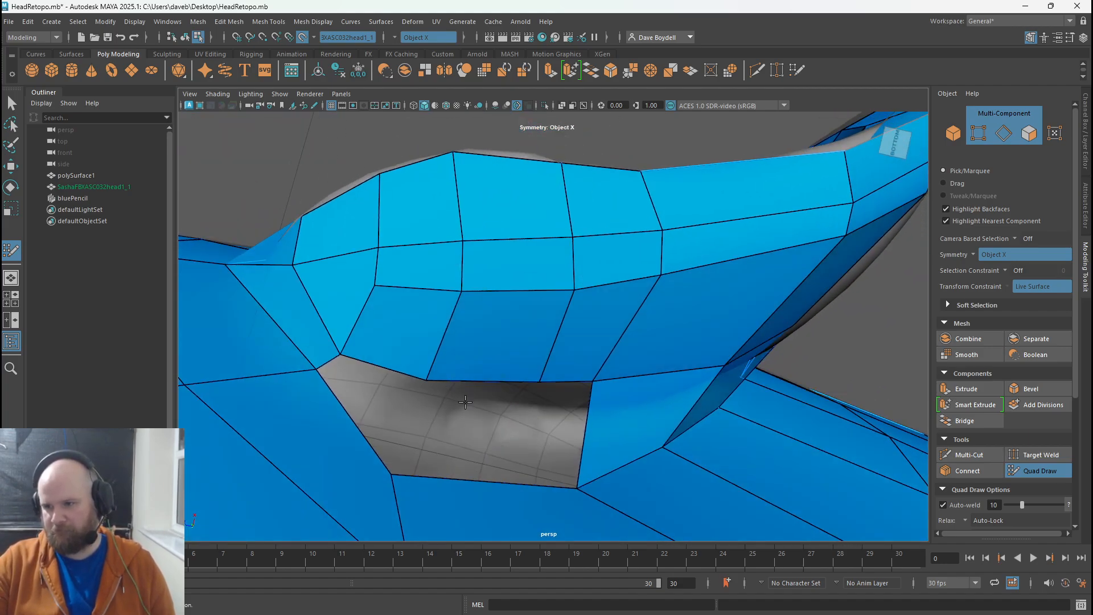
{"action": "left_click", "coordinate": [476, 439], "text": "shift"}
{"action": "left_click", "coordinate": [367, 415], "text": "shift"}
{"action": "left_click", "coordinate": [576, 414], "text": "shift"}
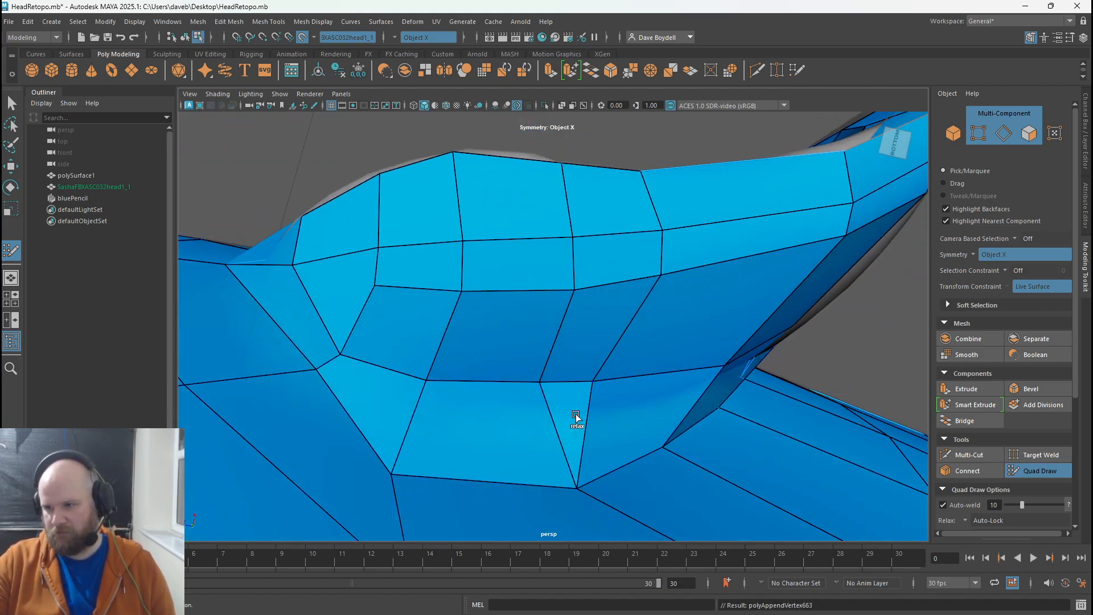
- Slide the edge loops crossing the earlobe strip to space its quads more evenly along the rim
{"action": "scroll", "coordinate": [576, 414], "scroll_direction": "down", "scroll_amount": 3}
{"action": "left_click_drag", "start_coordinate": [527, 393], "coordinate": [607, 334], "text": "alt"}
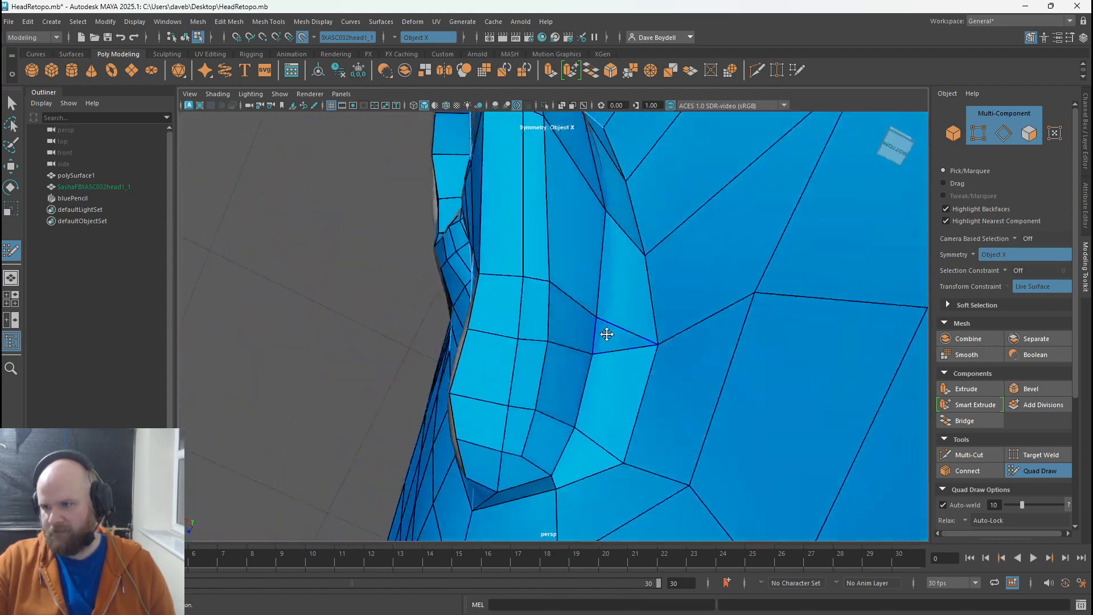
{"action": "left_click", "coordinate": [507, 271], "text": "ctrl"}
{"action": "left_click_drag", "start_coordinate": [507, 269], "coordinate": [509, 212], "text": "shift"}
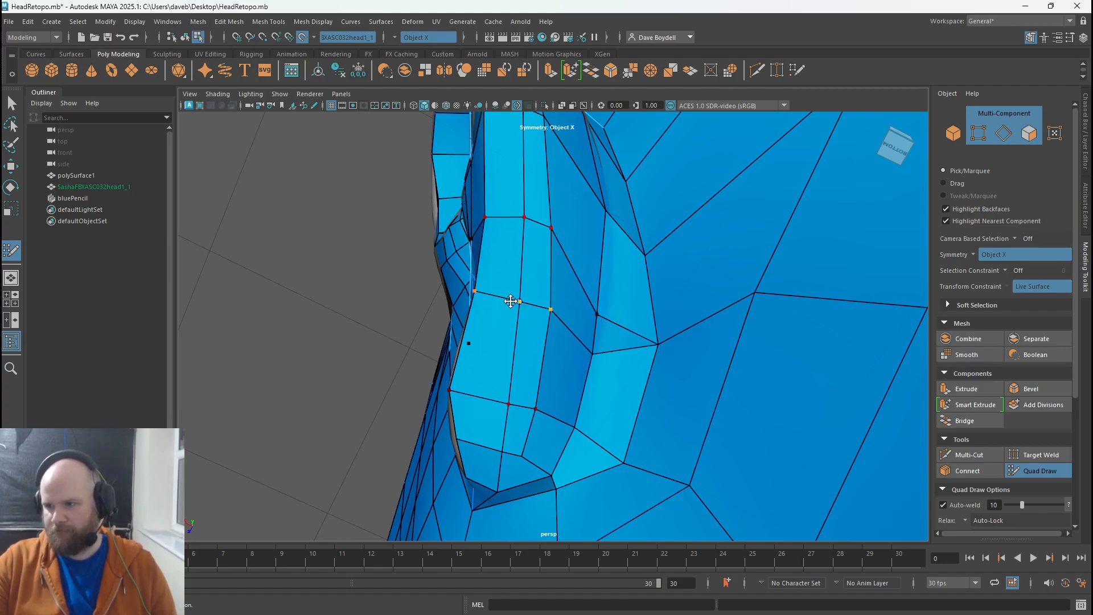
{"action": "left_click_drag", "start_coordinate": [510, 302], "coordinate": [506, 330], "text": "shift"}
{"action": "mouse_move", "coordinate": [531, 222]}
{"action": "left_mouse_down", "text": "shift"}
{"action": "mouse_move", "coordinate": [620, 269]}
{"action": "mouse_move", "coordinate": [617, 330]}
{"action": "mouse_move", "coordinate": [641, 285]}
{"action": "mouse_move", "coordinate": [634, 269]}
{"action": "mouse_move", "coordinate": [763, 319]}
{"action": "mouse_move", "coordinate": [695, 353]}
{"action": "mouse_move", "coordinate": [646, 293]}
{"action": "mouse_move", "coordinate": [423, 255]}
{"action": "left_mouse_up", "text": "shift"}
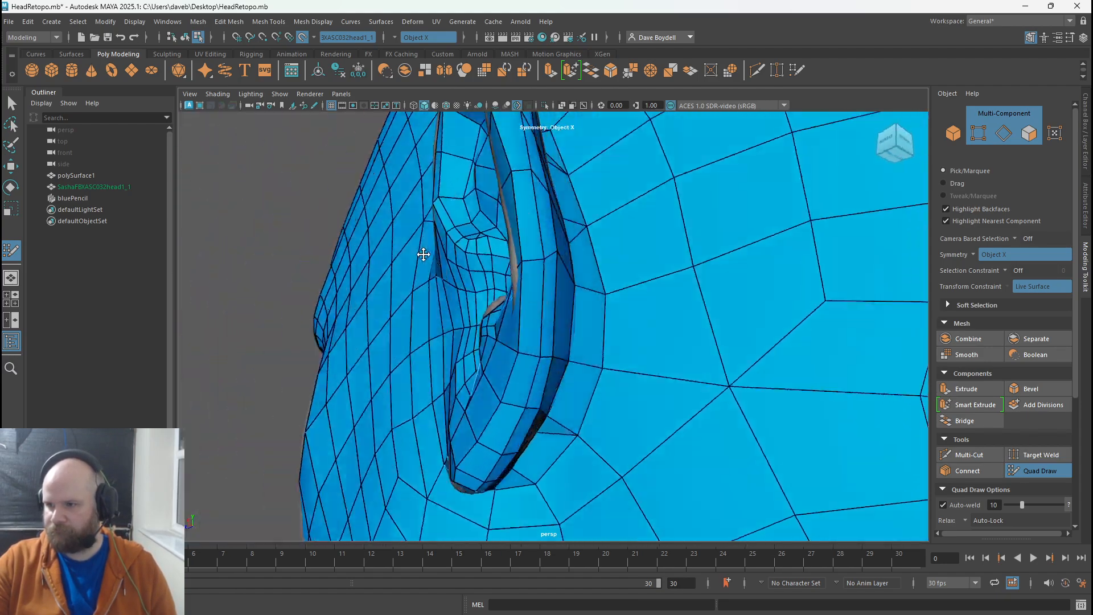
- Exit Quad Draw, select the retopologized mesh polySurface1 in object mode and isolate it in the viewport
{"action": "left_click_drag", "start_coordinate": [521, 259], "coordinate": [486, 294], "text": "alt"}
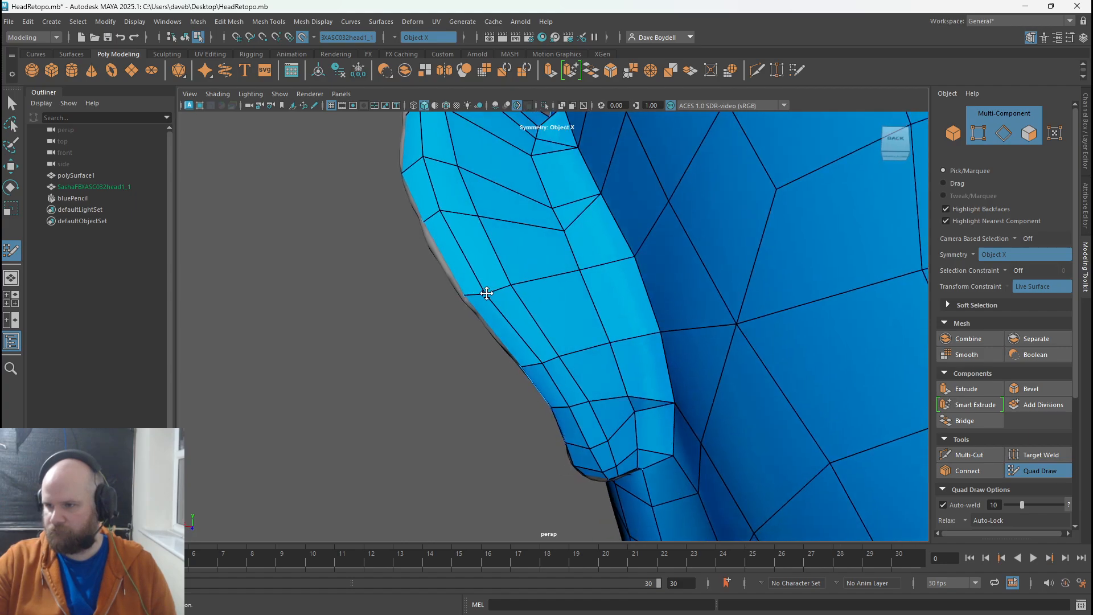
{"action": "right_click_drag", "start_coordinate": [543, 308], "coordinate": [247, 227], "text": "alt"}
{"action": "left_click_drag", "start_coordinate": [247, 227], "coordinate": [947, 325], "text": "alt"}
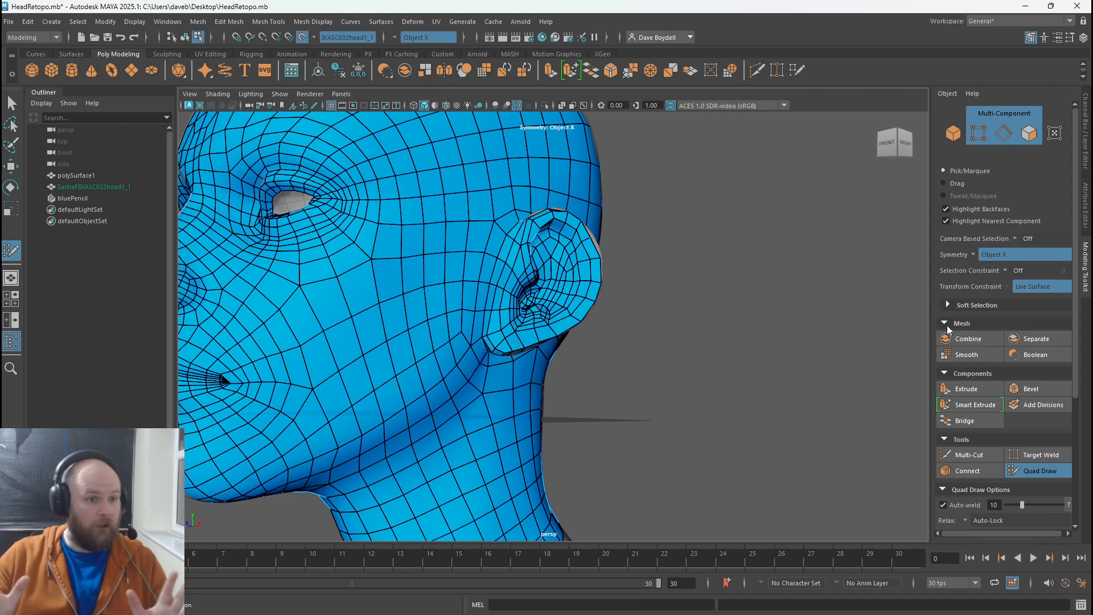
{"action": "key", "text": "w"}
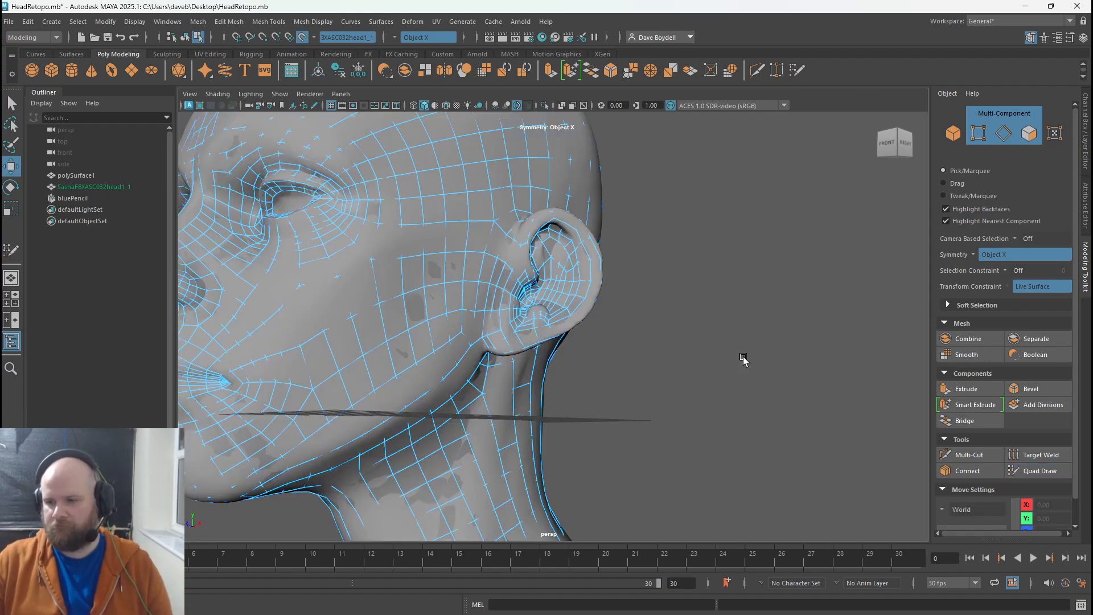
{"action": "right_click_drag", "start_coordinate": [258, 370], "coordinate": [370, 274]}
{"action": "right_click_drag", "start_coordinate": [354, 275], "coordinate": [391, 259]}
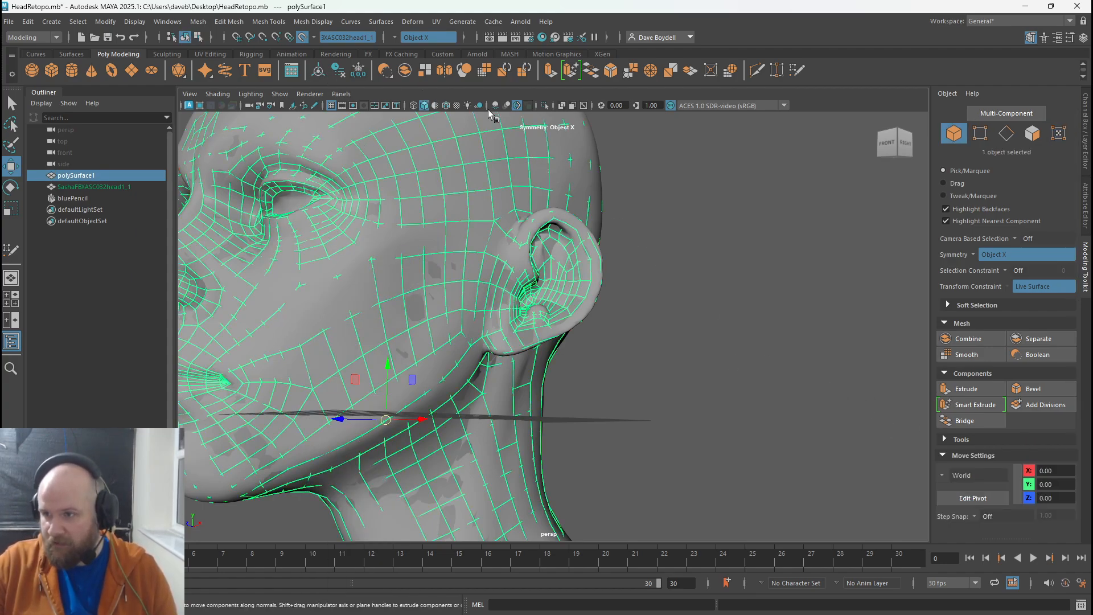
{"action": "left_click", "coordinate": [544, 105]}
{"action": "left_click_drag", "start_coordinate": [324, 327], "coordinate": [331, 315], "text": "alt"}
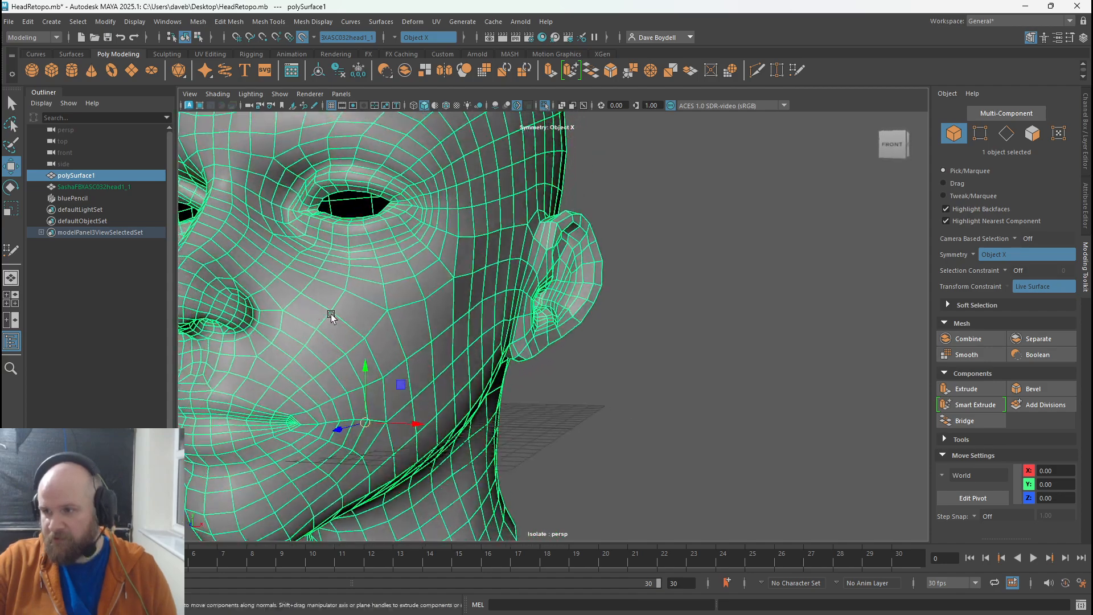
- Select the whole retopologized head and apply Soften Edge to its normals, then deselect it
{"action": "left_click", "coordinate": [623, 375]}
{"action": "right_click_drag", "start_coordinate": [561, 280], "coordinate": [353, 217], "text": "alt"}
{"action": "left_click", "coordinate": [473, 226]}
{"action": "right_click_drag", "start_coordinate": [473, 226], "coordinate": [390, 26]}
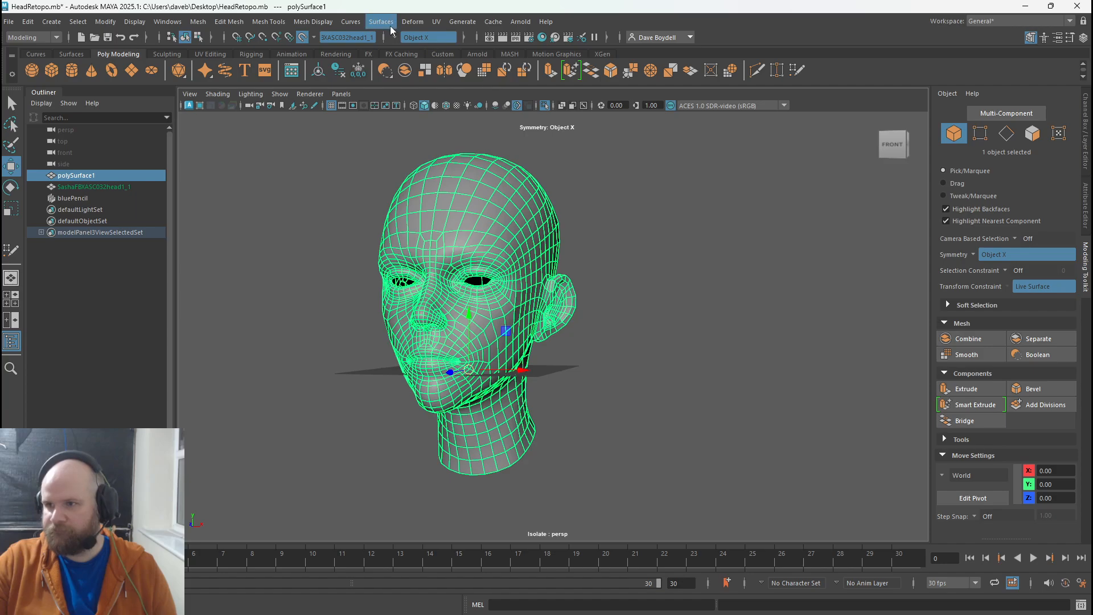
{"action": "left_click", "coordinate": [313, 21]}
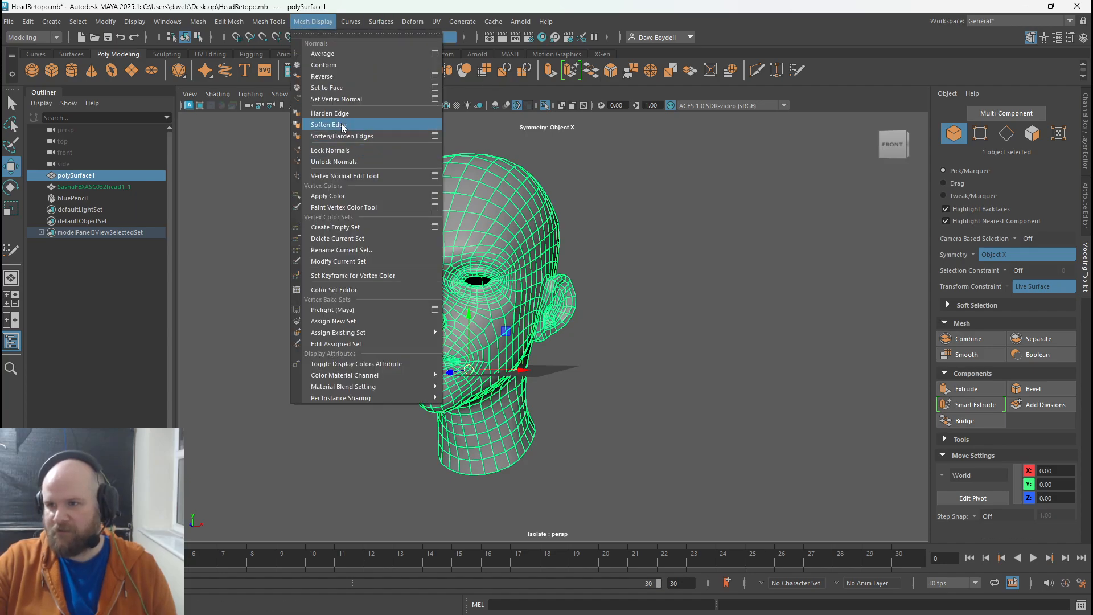
{"action": "left_click", "coordinate": [310, 124]}
{"action": "left_click", "coordinate": [825, 292]}
- Overlay the wireframe on the shaded head and inspect the ear's topology from the front, below and the side
{"action": "left_click_drag", "start_coordinate": [602, 293], "coordinate": [496, 159], "text": "alt"}
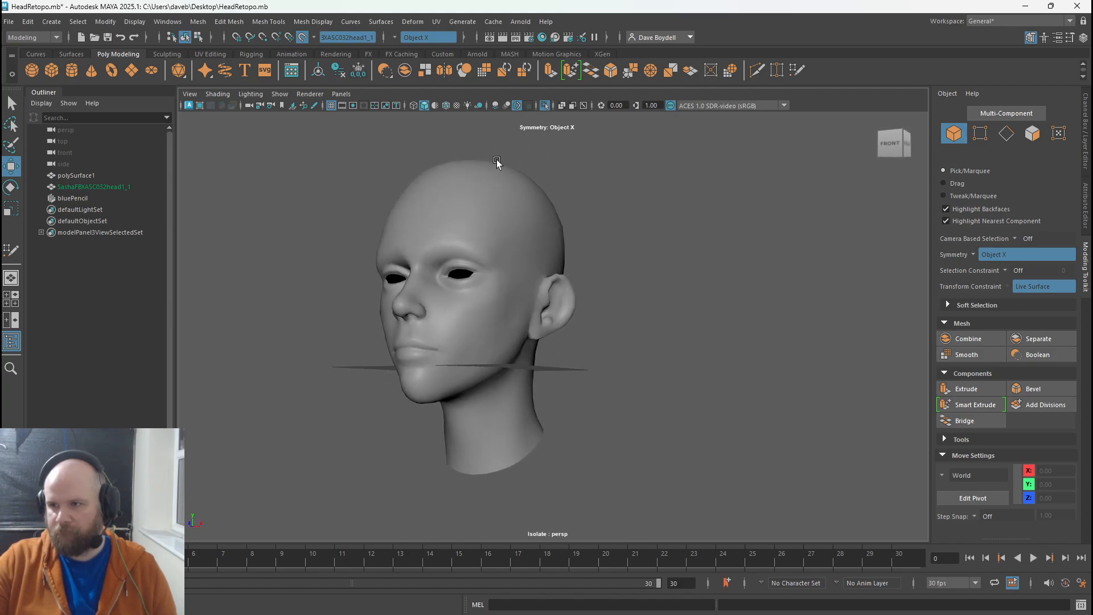
{"action": "left_click", "coordinate": [445, 105]}
{"action": "scroll", "coordinate": [538, 341], "scroll_direction": "up", "scroll_amount": 5}
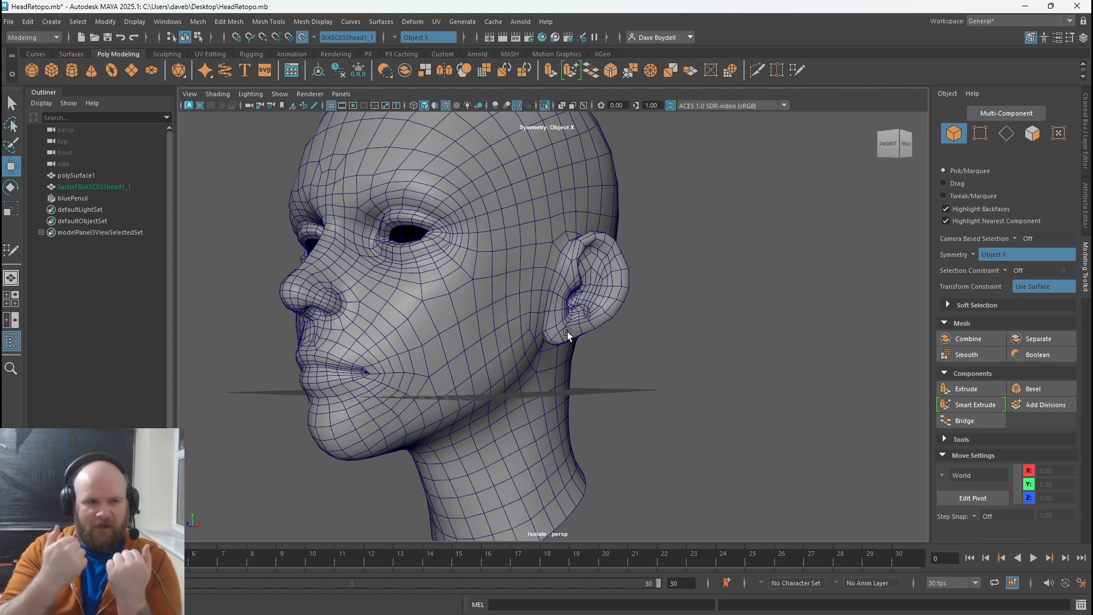
{"action": "left_click_drag", "start_coordinate": [603, 318], "coordinate": [495, 317], "text": "alt"}
{"action": "right_click_drag", "start_coordinate": [495, 317], "coordinate": [784, 490], "text": "alt"}
{"action": "left_click_drag", "start_coordinate": [785, 490], "coordinate": [648, 358], "text": "alt"}
{"action": "left_click_drag", "start_coordinate": [607, 295], "coordinate": [544, 261], "text": "alt"}
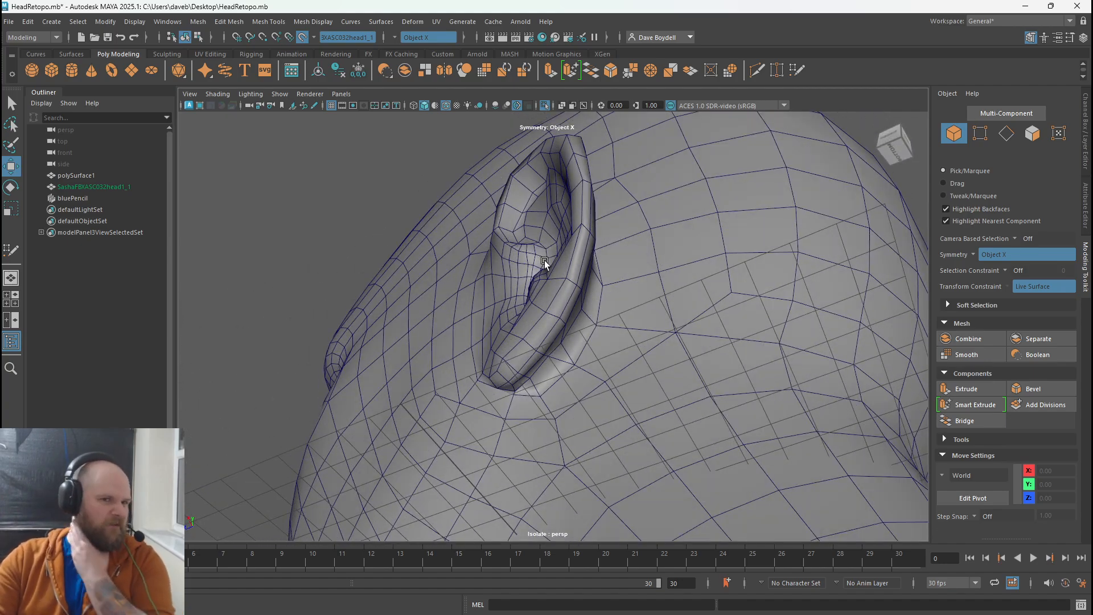
{"action": "left_click_drag", "start_coordinate": [529, 214], "coordinate": [579, 292], "text": "alt"}
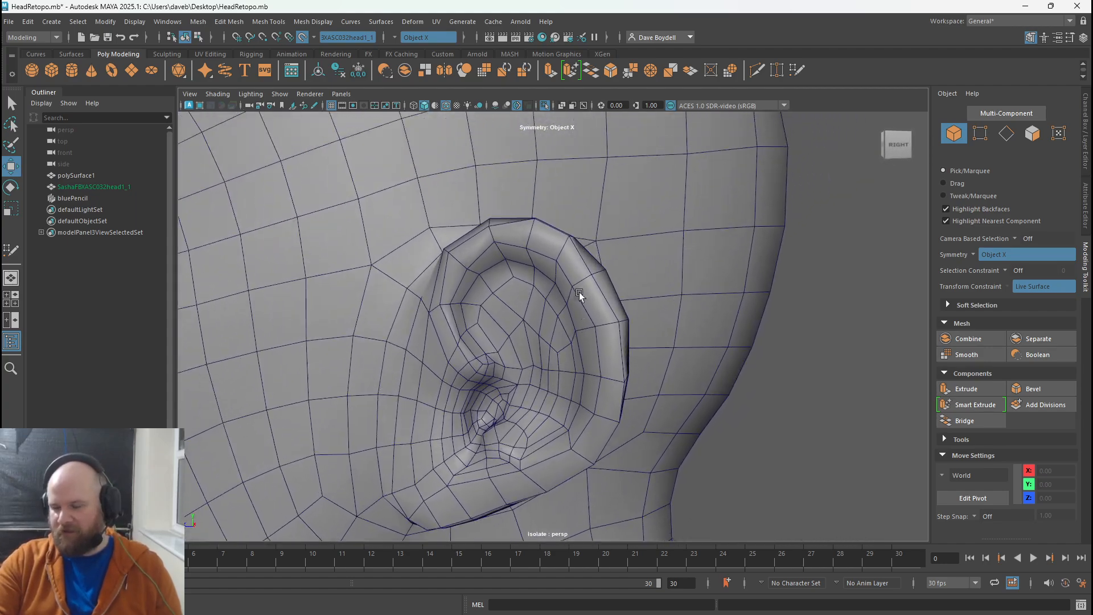
- Select the retopologized head mesh and turn off isolation to show the sculpt together with it
{"action": "left_click", "coordinate": [579, 291]}
{"action": "scroll", "coordinate": [581, 250], "scroll_direction": "up", "scroll_amount": 5}
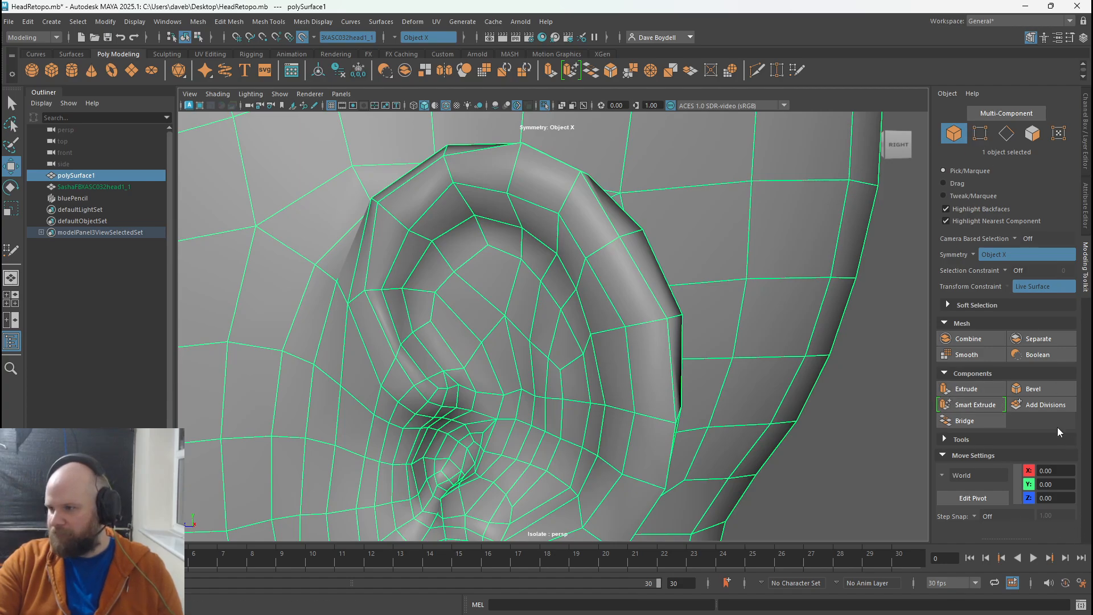
{"action": "left_click", "coordinate": [536, 107]}
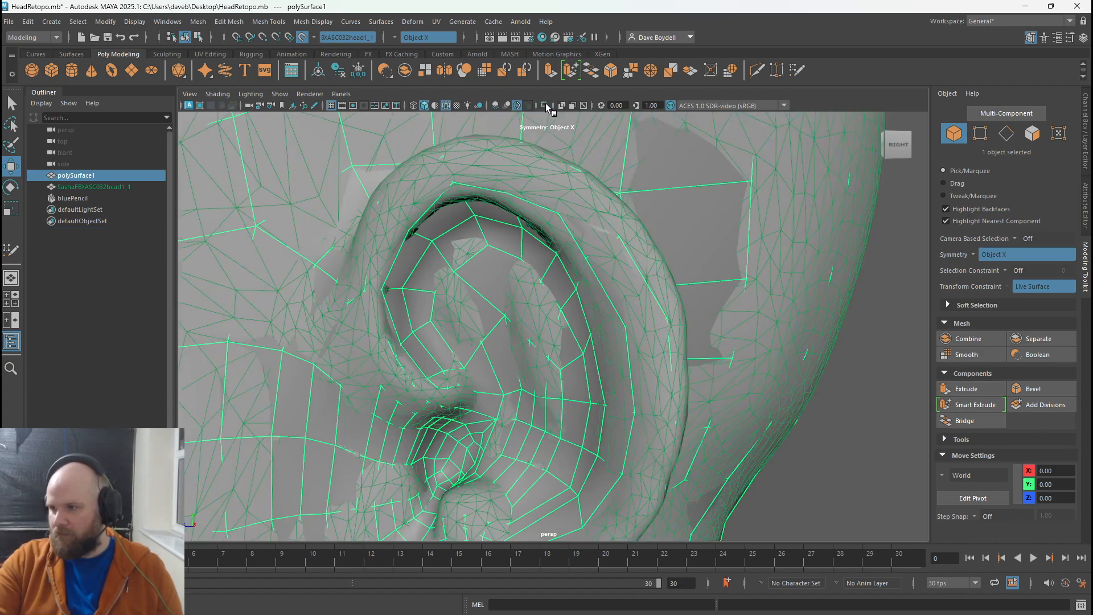
- Activate Quad Draw on the retopologized head again and inspect the ear's rim and inner folds against the sculpt
{"action": "key", "text": "q"}
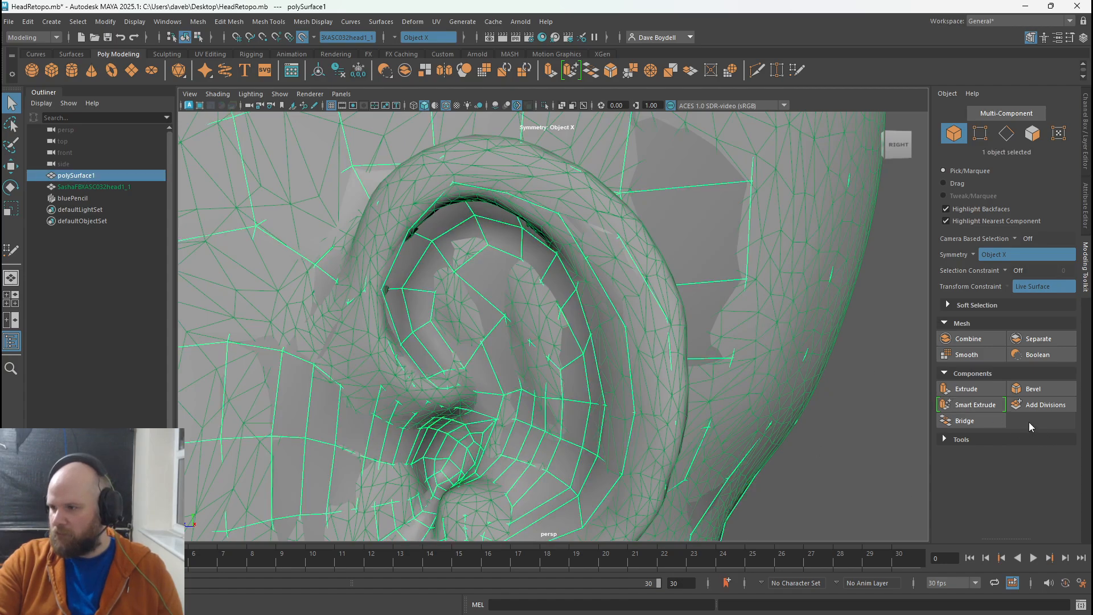
{"action": "left_click", "coordinate": [1023, 439]}
{"action": "left_click", "coordinate": [1042, 470]}
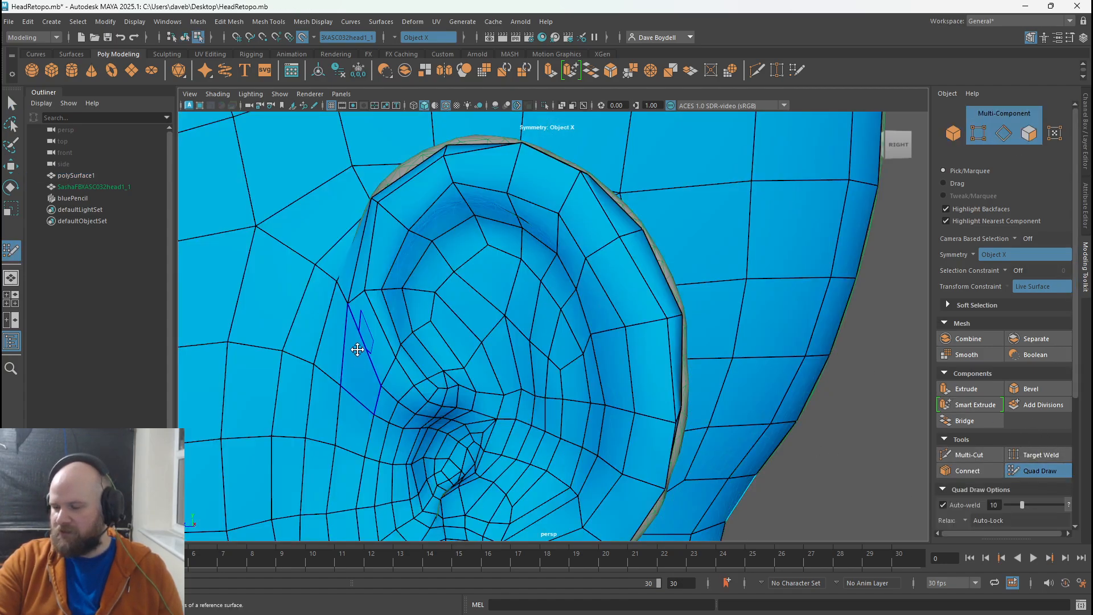
{"action": "left_click_drag", "start_coordinate": [632, 237], "coordinate": [591, 251], "text": "alt"}
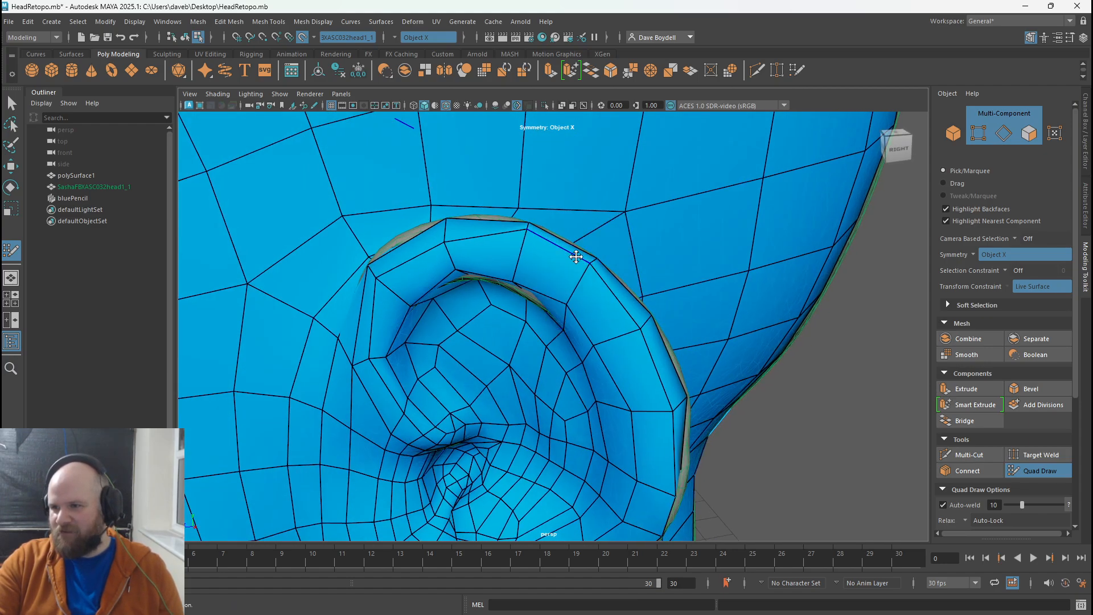
{"action": "left_click", "coordinate": [440, 236]}
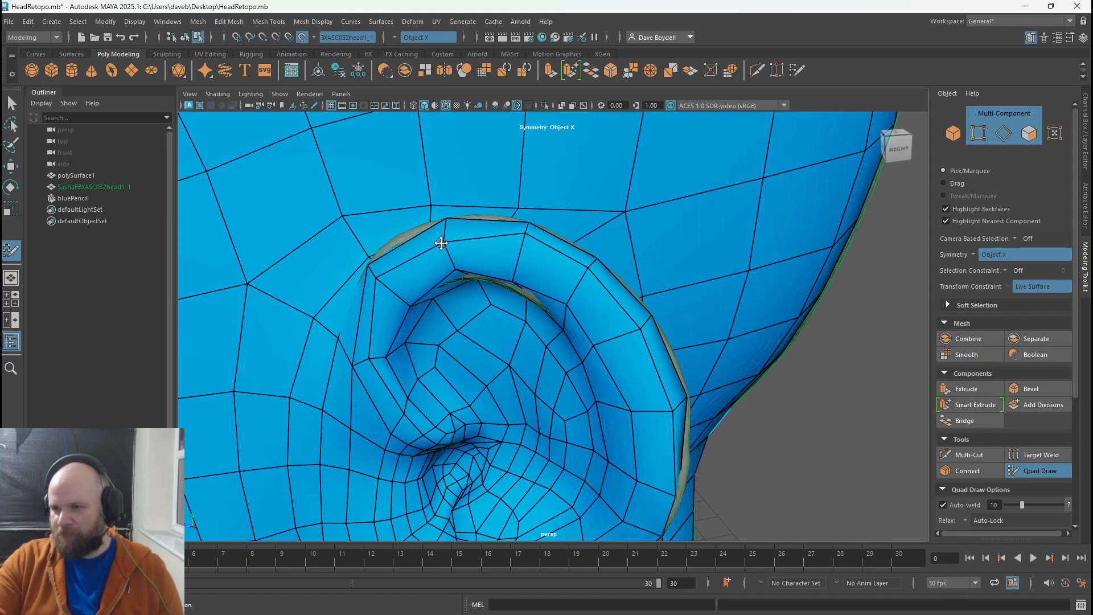
{"action": "left_click_drag", "start_coordinate": [429, 259], "coordinate": [439, 240], "text": "alt"}
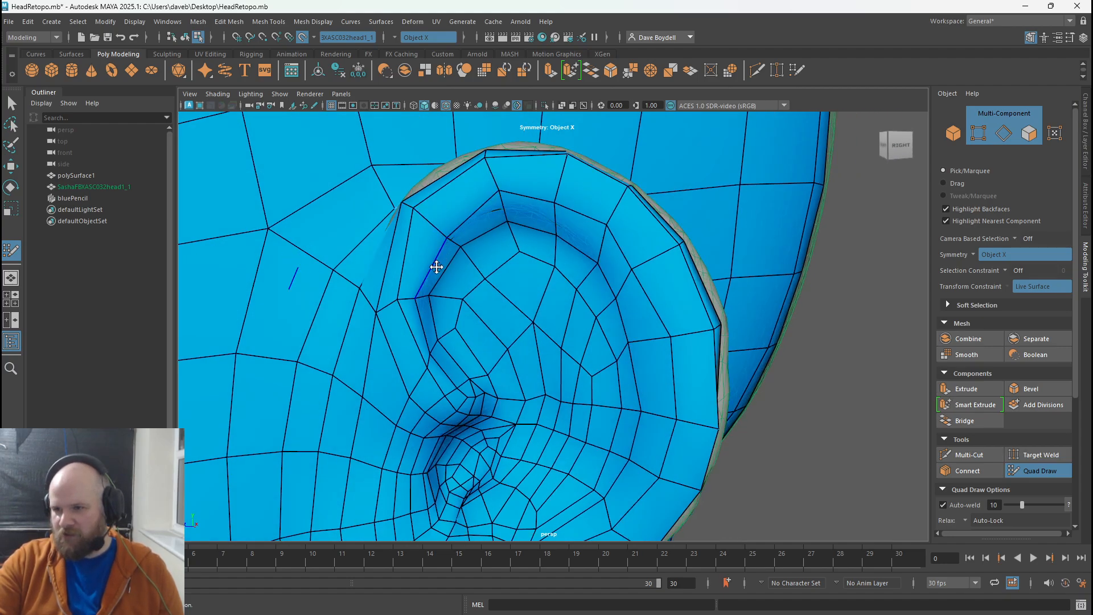
{"action": "right_click_drag", "start_coordinate": [345, 332], "coordinate": [333, 303], "text": "alt"}
{"action": "middle_click_drag", "start_coordinate": [333, 303], "coordinate": [601, 229], "text": "alt"}
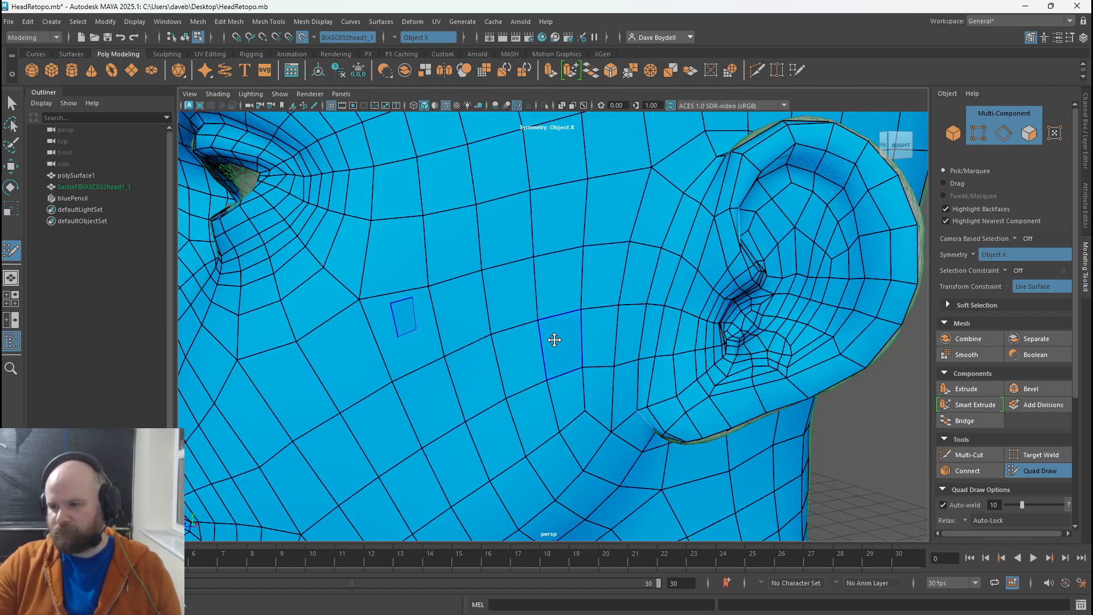
- Examine the quad flow across the cheek, around the eye and on the ear at the other side of the head
{"action": "right_click_drag", "start_coordinate": [556, 340], "coordinate": [427, 250], "text": "alt"}
{"action": "left_click_drag", "start_coordinate": [427, 250], "coordinate": [579, 349], "text": "alt"}
{"action": "right_click_drag", "start_coordinate": [579, 349], "coordinate": [527, 415], "text": "alt"}
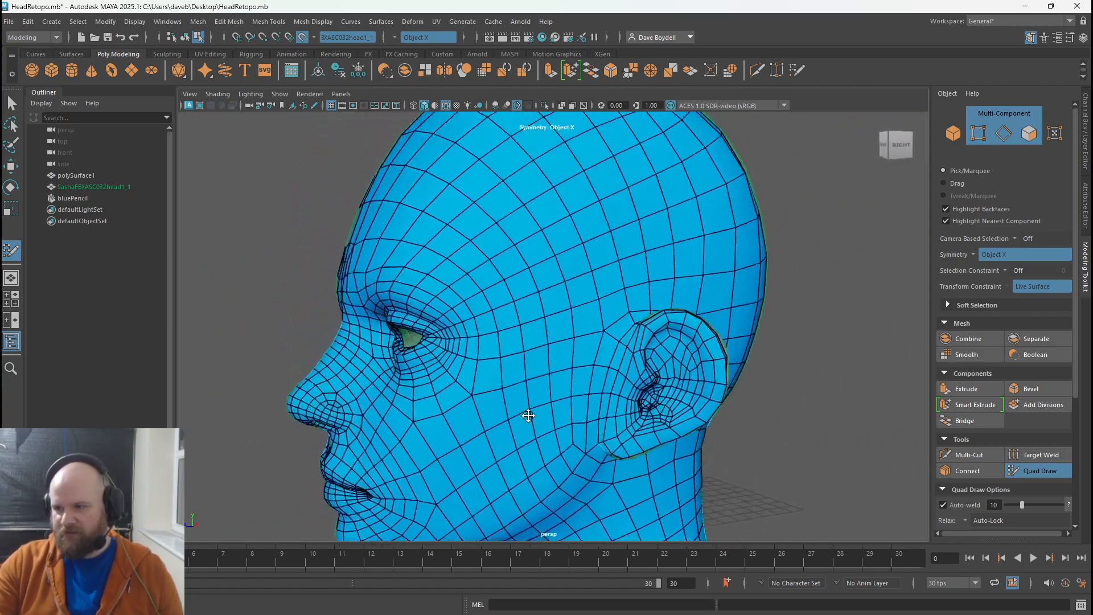
{"action": "left_click_drag", "start_coordinate": [528, 415], "coordinate": [458, 276], "text": "alt"}
{"action": "right_click_drag", "start_coordinate": [459, 275], "coordinate": [548, 362], "text": "alt"}
{"action": "left_click_drag", "start_coordinate": [548, 362], "coordinate": [498, 421], "text": "alt"}
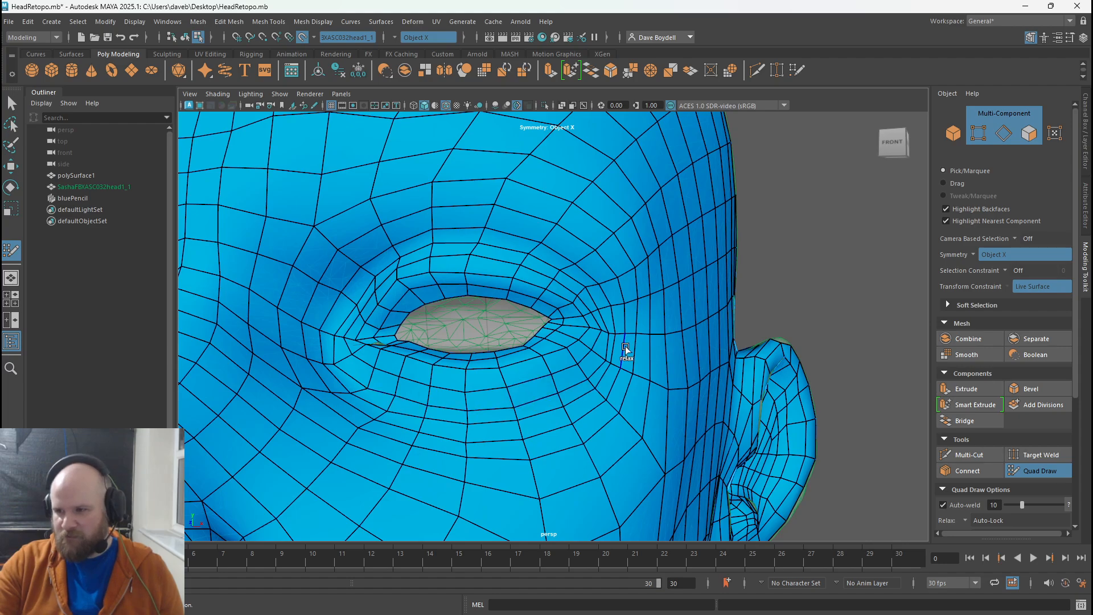
{"action": "right_click_drag", "start_coordinate": [607, 381], "coordinate": [529, 363], "text": "alt"}
{"action": "middle_click_drag", "start_coordinate": [530, 364], "coordinate": [611, 279], "text": "alt"}
{"action": "left_click_drag", "start_coordinate": [612, 279], "coordinate": [740, 293], "text": "alt"}
{"action": "right_click_drag", "start_coordinate": [440, 163], "coordinate": [490, 229], "text": "alt"}
{"action": "middle_click_drag", "start_coordinate": [490, 229], "coordinate": [531, 300], "text": "alt"}
{"action": "right_click_drag", "start_coordinate": [531, 300], "coordinate": [586, 321], "text": "alt"}
{"action": "mouse_move", "coordinate": [358, 261]}
{"action": "left_mouse_down", "text": "alt"}
{"action": "mouse_move", "coordinate": [328, 261]}
{"action": "mouse_move", "coordinate": [370, 137]}
{"action": "mouse_move", "coordinate": [397, 165]}
{"action": "mouse_move", "coordinate": [349, 231]}
{"action": "mouse_move", "coordinate": [434, 296]}
{"action": "mouse_move", "coordinate": [442, 318]}
{"action": "mouse_move", "coordinate": [393, 312]}
{"action": "mouse_move", "coordinate": [421, 385]}
{"action": "mouse_move", "coordinate": [359, 366]}
{"action": "mouse_move", "coordinate": [419, 393]}
{"action": "left_mouse_up", "text": "alt"}
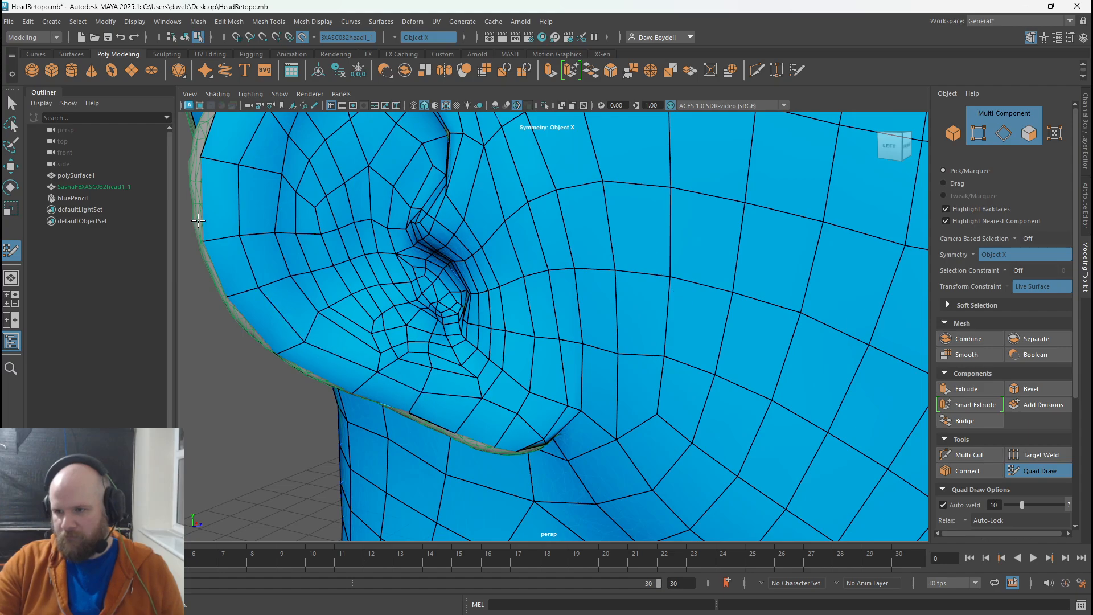
- Exit Quad Draw, select the retopologized mesh polySurface1 in object mode and save the scene
{"action": "scroll", "coordinate": [600, 319], "scroll_direction": "down", "scroll_amount": 5}
{"action": "key", "text": "4"}
{"action": "key", "text": "F8"}
{"action": "key", "text": "w"}
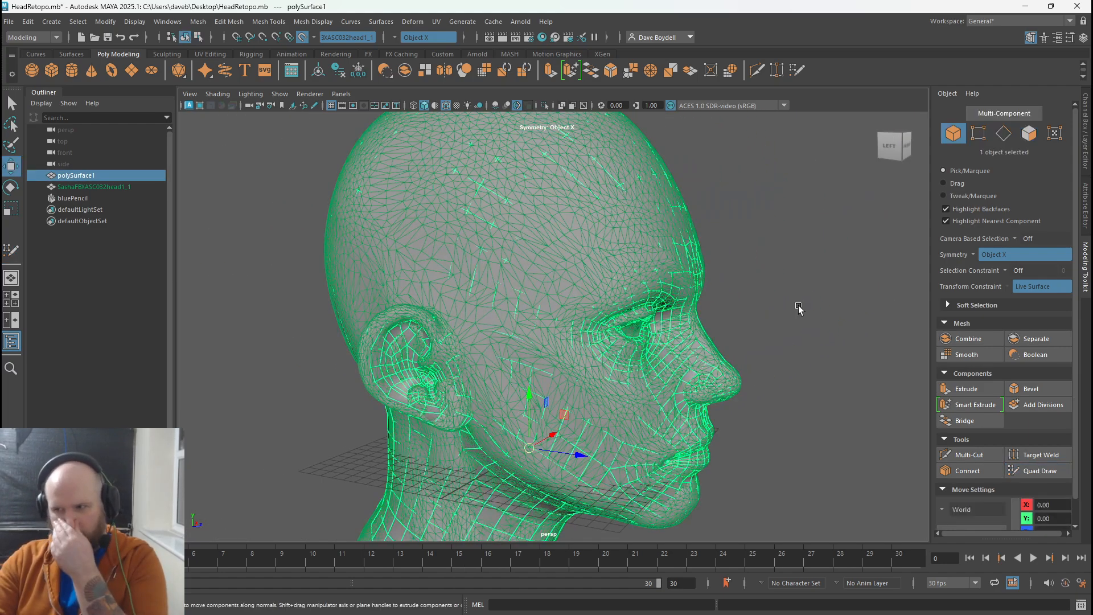
{"action": "left_click", "coordinate": [820, 364]}
{"action": "left_click", "coordinate": [501, 256]}
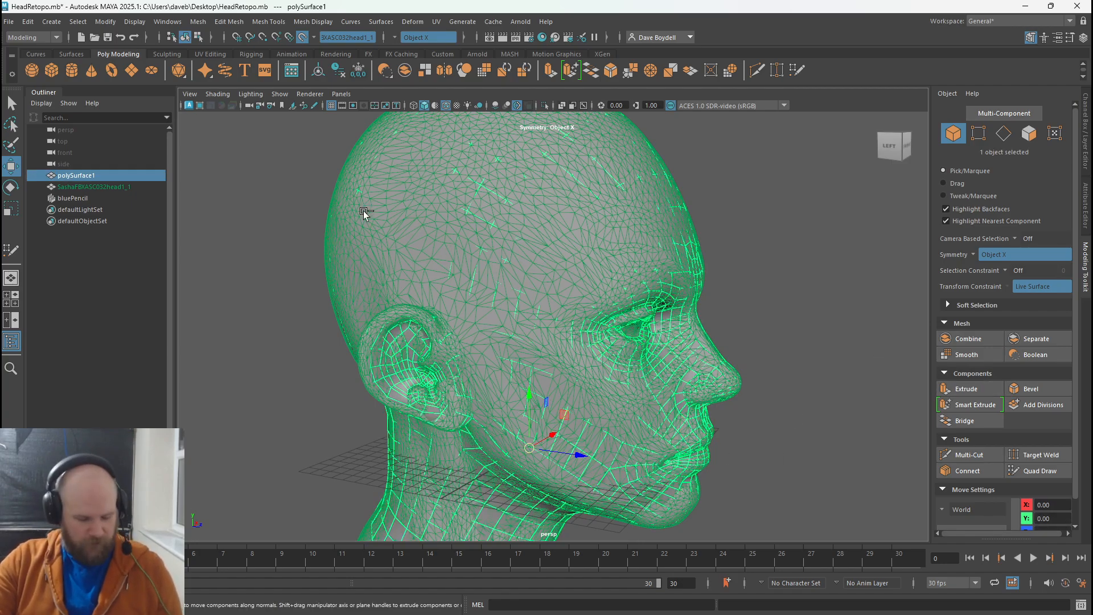
{"action": "key", "text": "ctrl+s"}
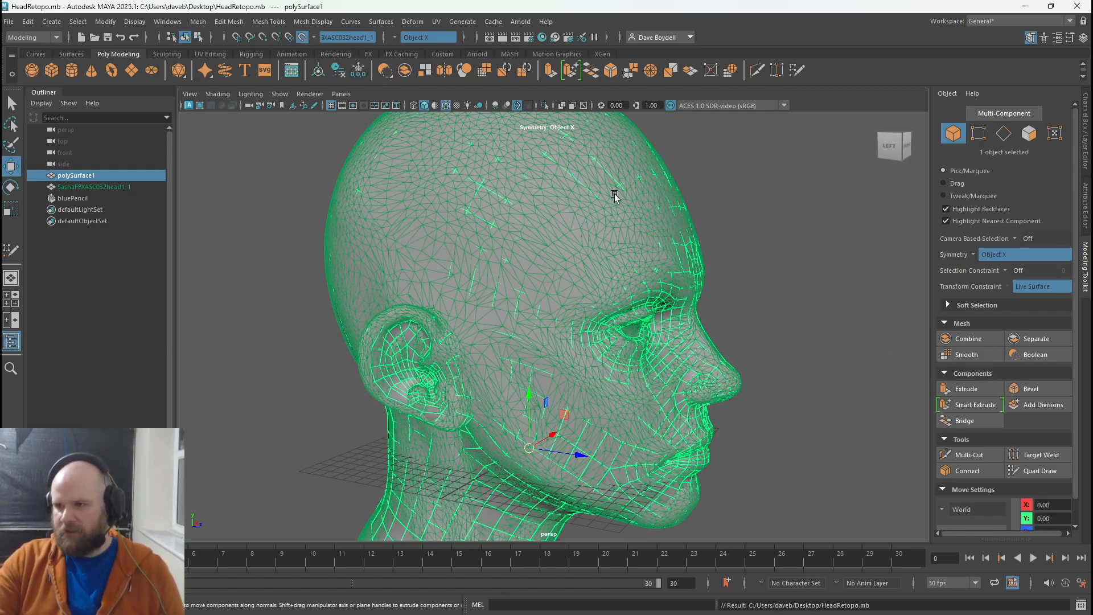
- Isolate the retopologized head in the viewport, reselect it in a three-quarter view and save the scene
{"action": "left_click", "coordinate": [545, 106]}
{"action": "left_click_drag", "start_coordinate": [740, 285], "coordinate": [763, 261], "text": "alt"}
{"action": "left_click", "coordinate": [835, 265]}
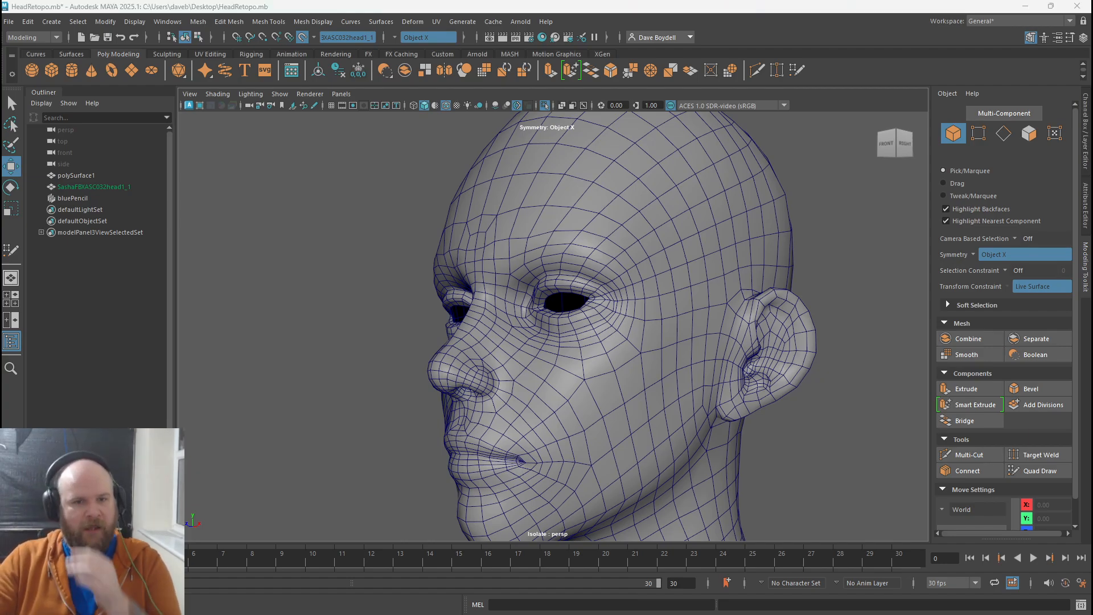
{"action": "left_click", "coordinate": [629, 222]}
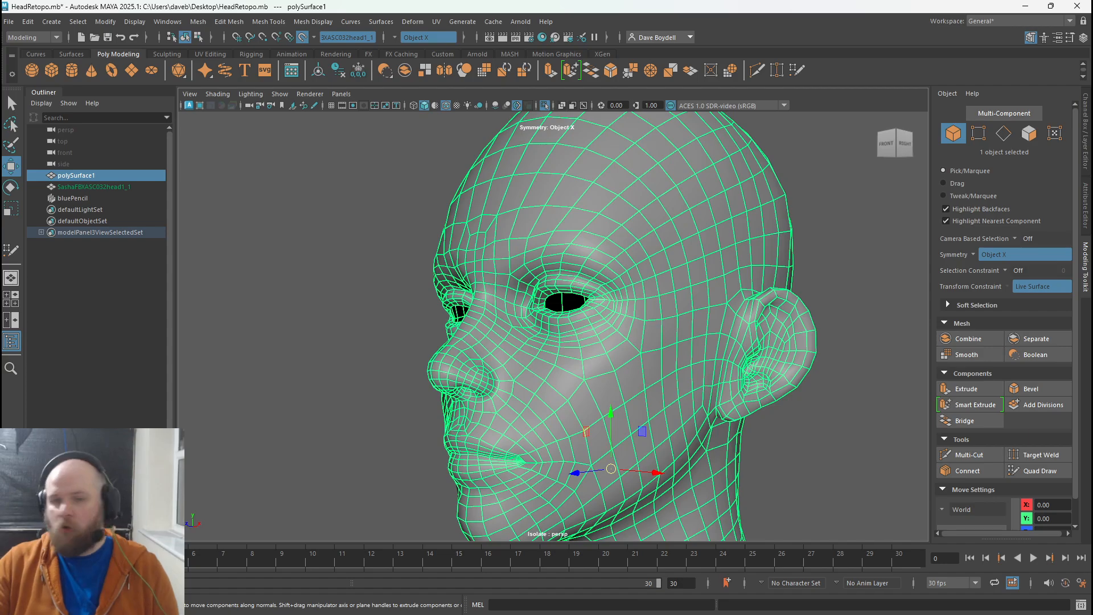
{"action": "key", "text": "ctrl+s"}
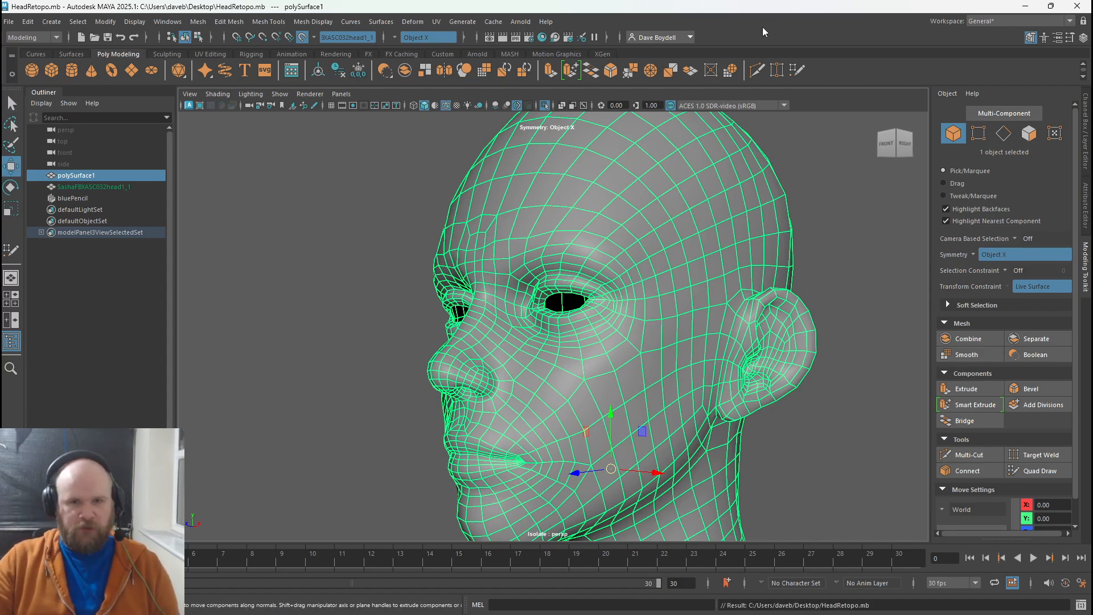
- Switch to the UV Editing workspace and show the UV Editor beside the isolated head
{"action": "left_click", "coordinate": [993, 22]}
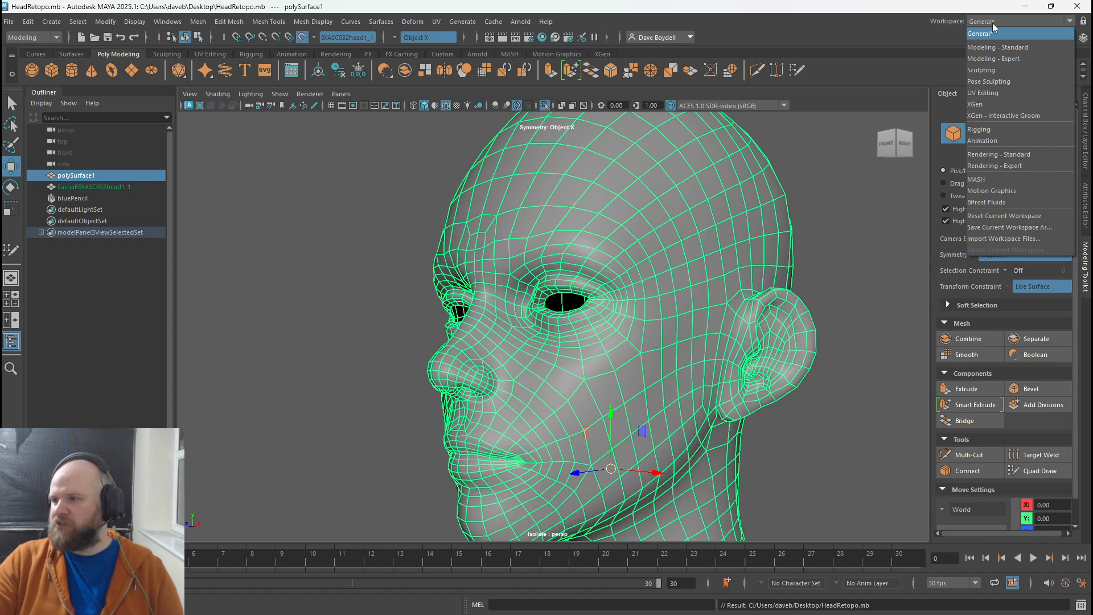
{"action": "left_click", "coordinate": [1005, 93]}
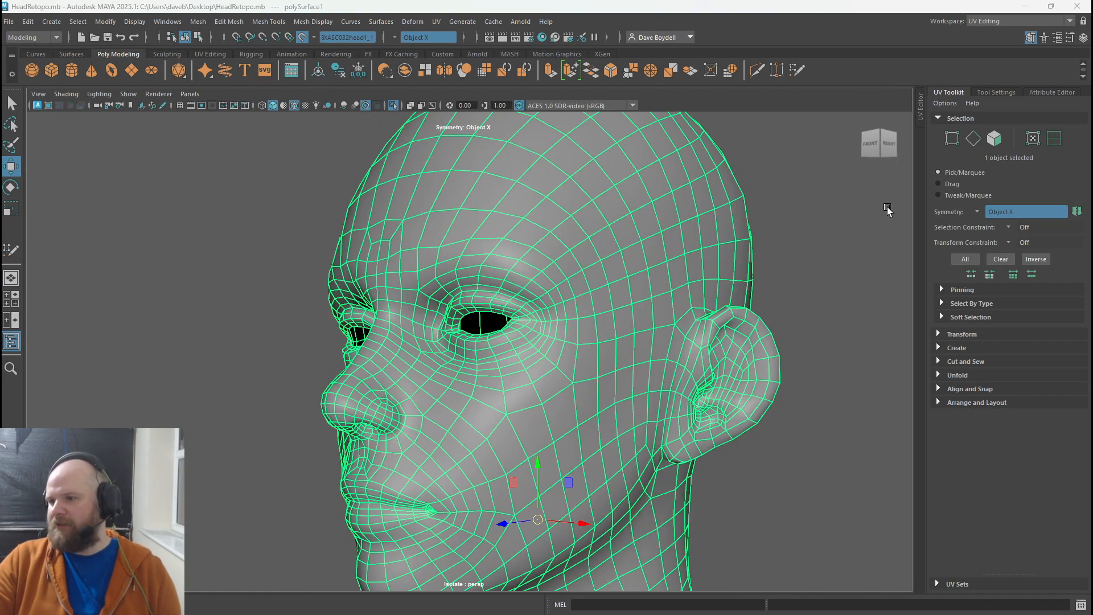
{"action": "right_click_drag", "start_coordinate": [750, 303], "coordinate": [701, 250], "text": "alt"}
{"action": "left_click", "coordinate": [393, 105]}
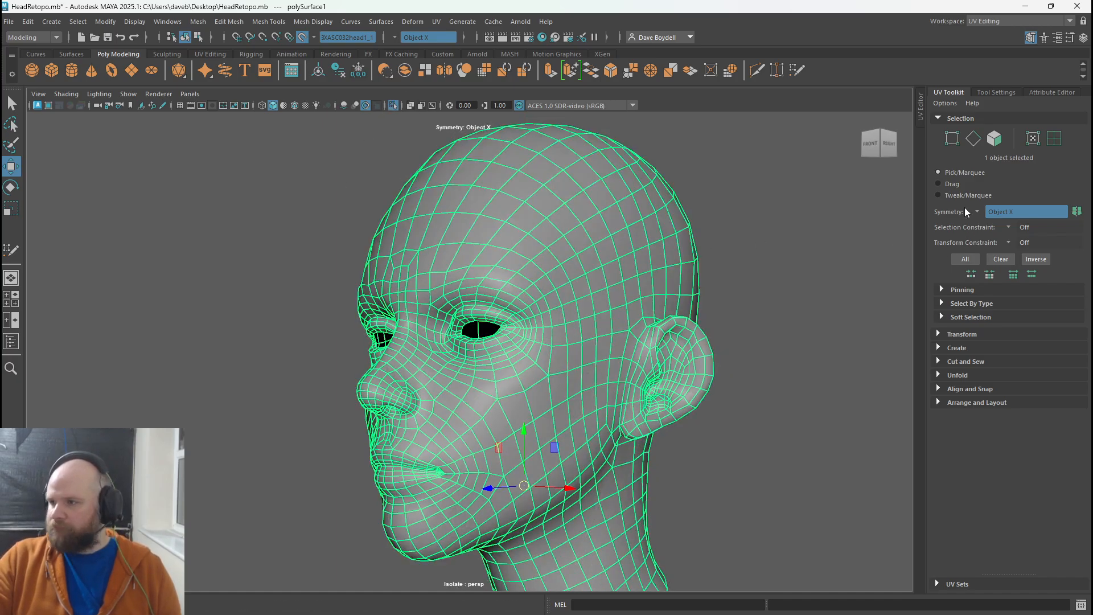
{"action": "left_click", "coordinate": [925, 107]}
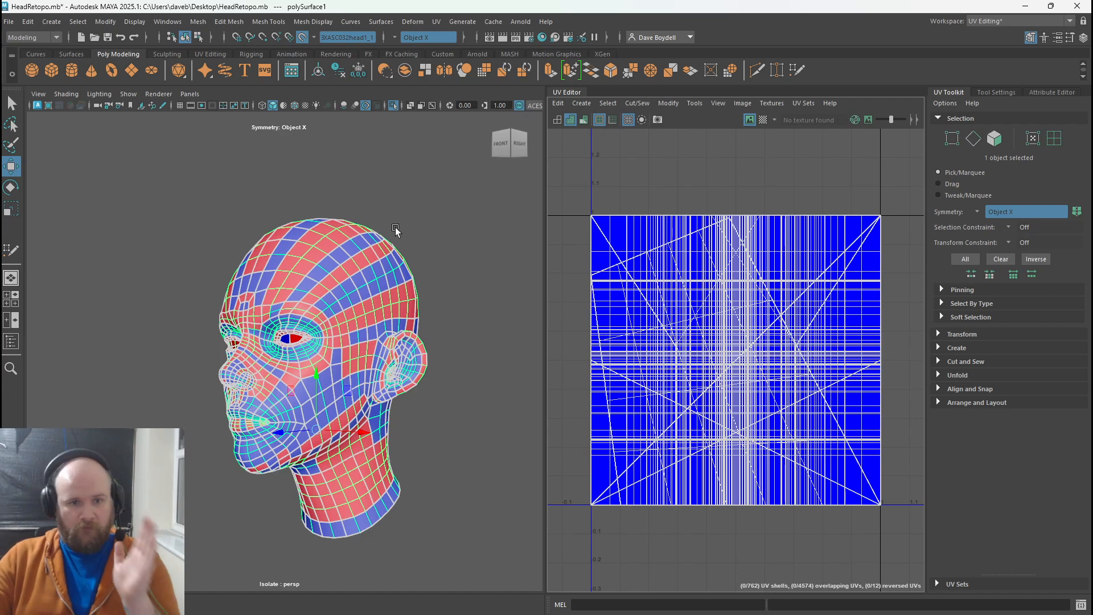
- Apply a planar UV projection to the head from the Z axis, fitted to the bounding box and keeping the image width/height ratio
{"action": "left_click", "coordinate": [582, 103]}
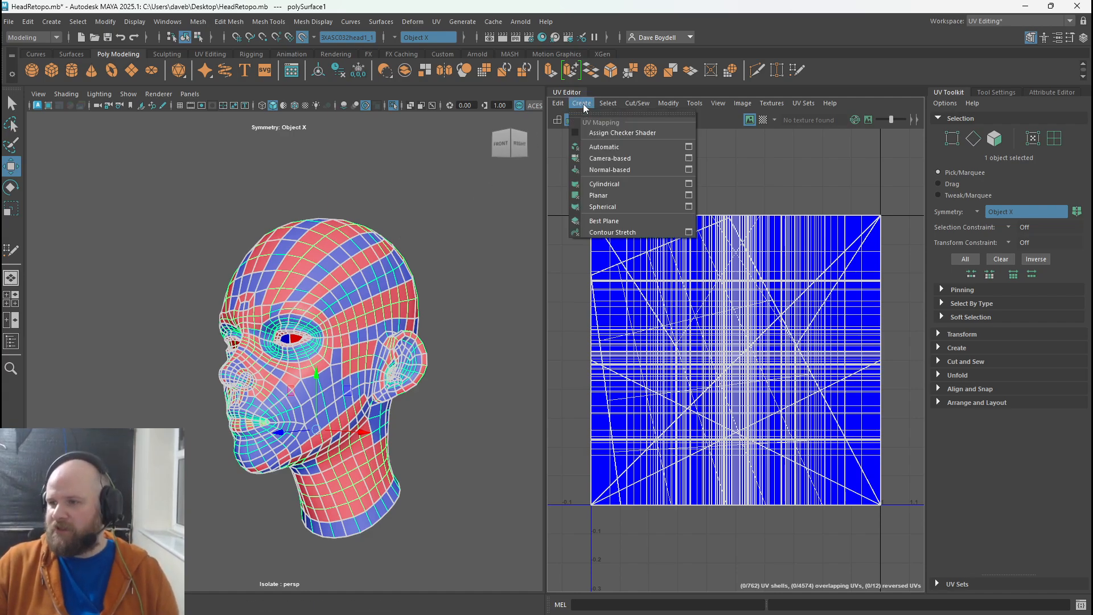
{"action": "left_click", "coordinate": [689, 195]}
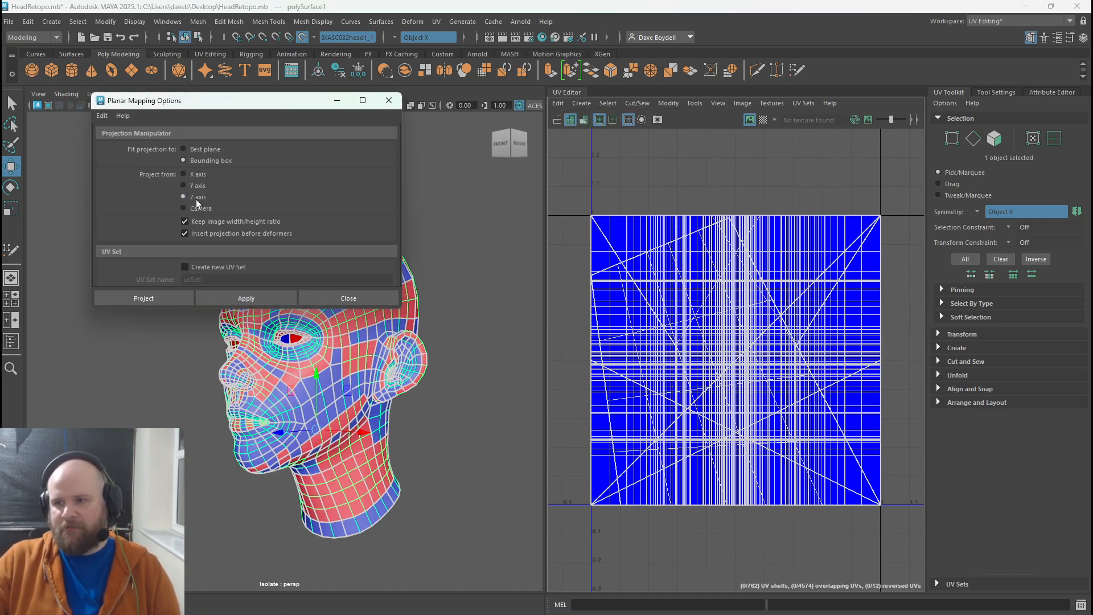
{"action": "left_click", "coordinate": [252, 303]}
{"action": "left_click", "coordinate": [359, 297]}
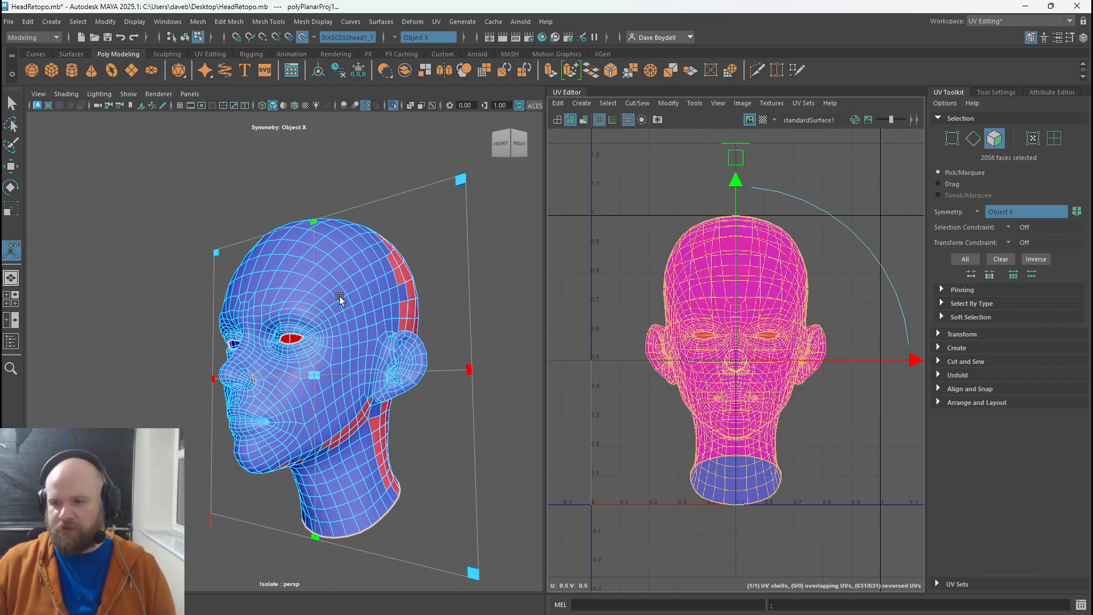
- Leave the projection manipulator and switch the head to edge selection, facing the back of the neck
{"action": "left_click_drag", "start_coordinate": [260, 285], "coordinate": [117, 259], "text": "alt"}
{"action": "key", "text": "q"}
{"action": "left_click_drag", "start_coordinate": [269, 246], "coordinate": [269, 327], "text": "alt"}
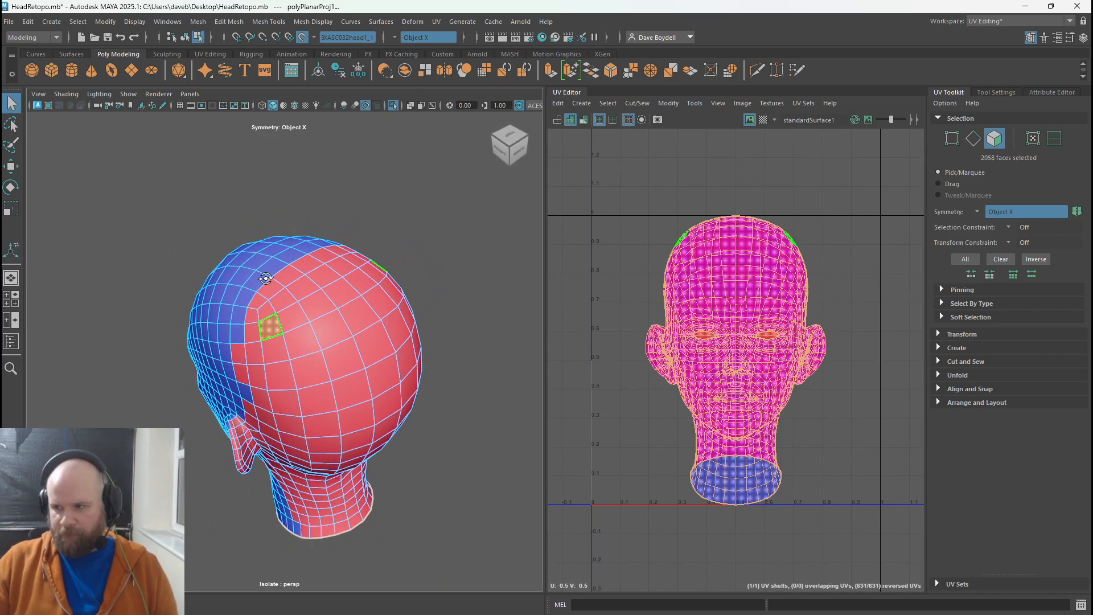
{"action": "right_click_drag", "start_coordinate": [298, 289], "coordinate": [298, 244]}
{"action": "left_click_drag", "start_coordinate": [391, 529], "coordinate": [336, 410], "text": "alt"}
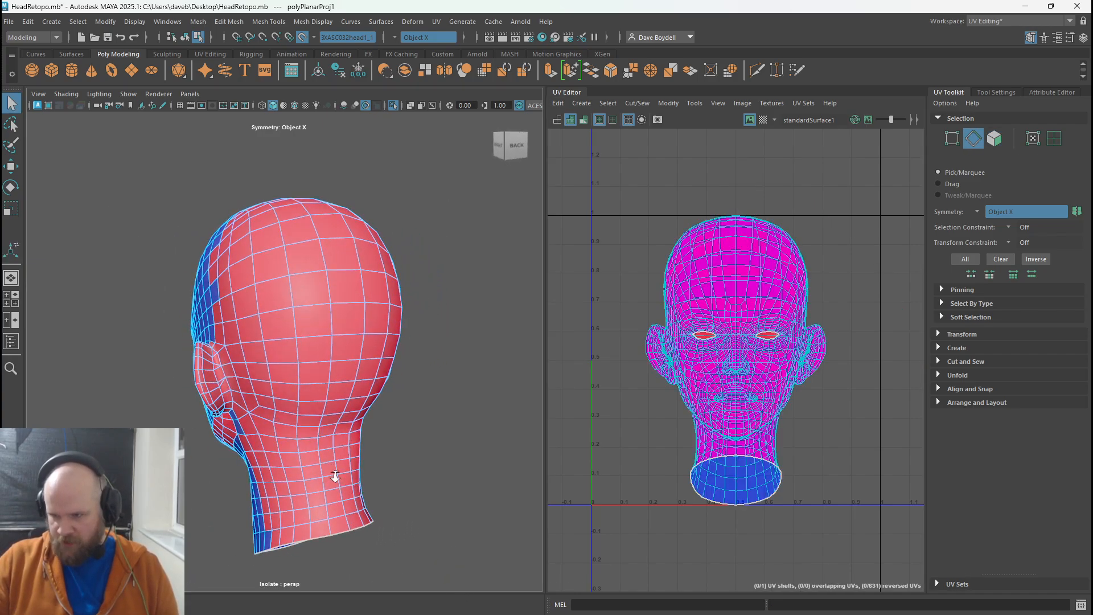
{"action": "scroll", "coordinate": [341, 454], "scroll_direction": "up", "scroll_amount": 5}
{"action": "left_click", "coordinate": [349, 526]}
{"action": "left_click_drag", "start_coordinate": [350, 526], "coordinate": [341, 254], "text": "alt"}
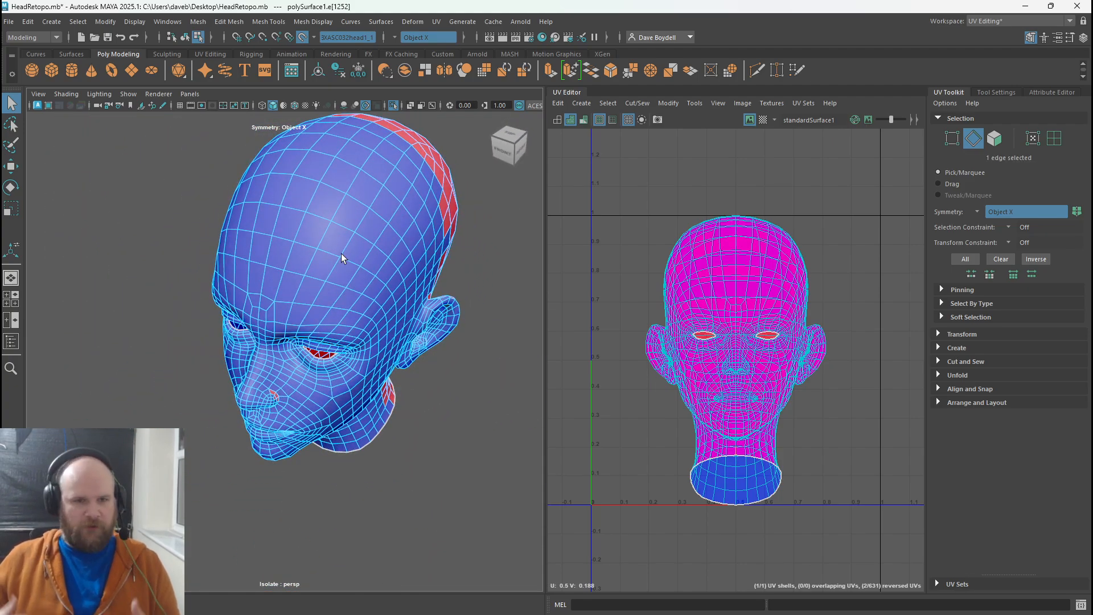
{"action": "double_click", "coordinate": [279, 212], "text": "shift"}
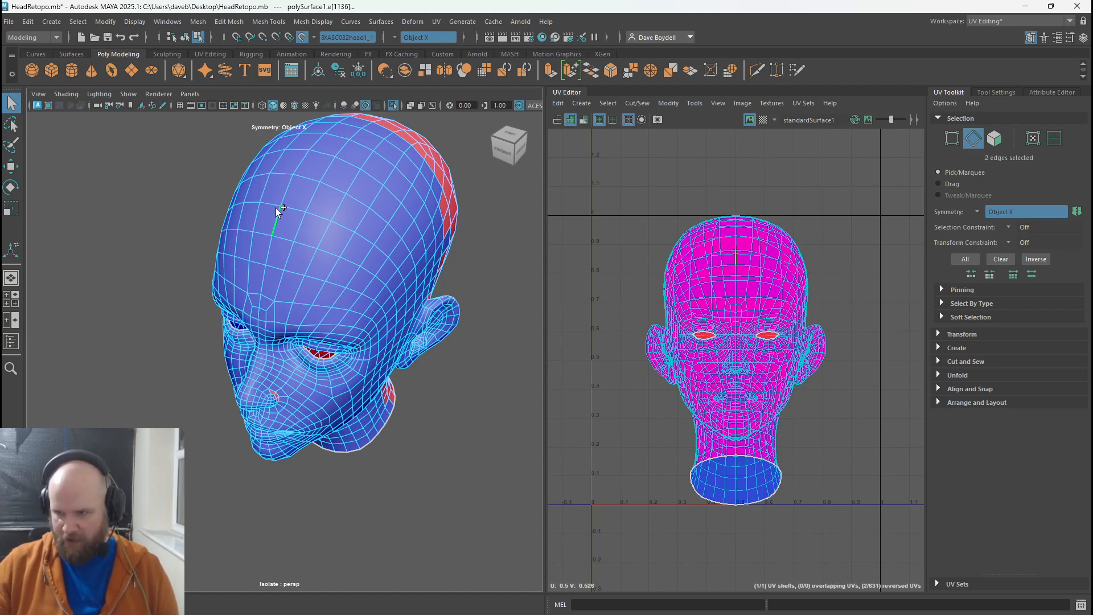
{"action": "left_click_drag", "start_coordinate": [375, 285], "coordinate": [333, 292], "text": "alt"}
{"action": "key", "text": "ctrl+z"}
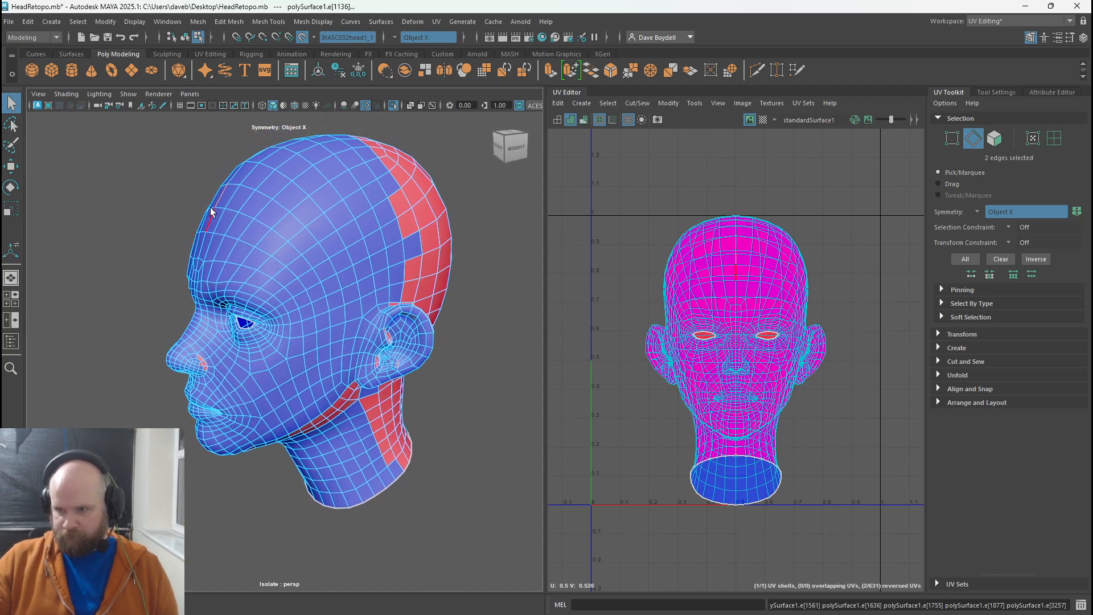
{"action": "left_click_drag", "start_coordinate": [210, 207], "coordinate": [233, 225], "text": "alt"}
{"action": "key", "text": "ctrl+z"}
- Select the central edge path from the top of the forehead over the crown to the neck's rear rim and cut the UVs along it
{"action": "left_click", "coordinate": [251, 213]}
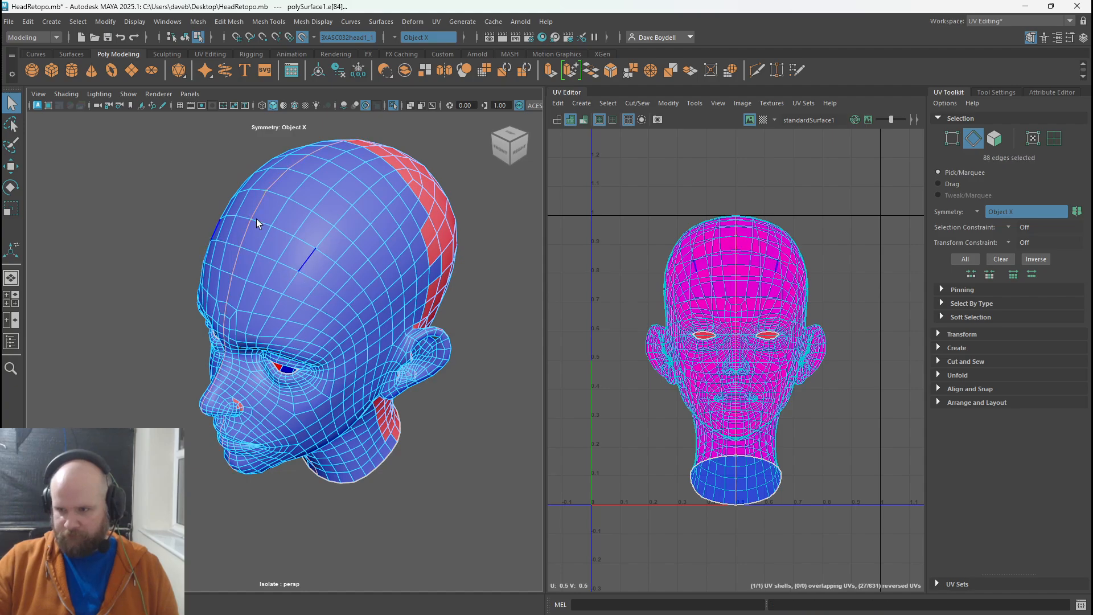
{"action": "left_click", "coordinate": [258, 202]}
{"action": "left_click_drag", "start_coordinate": [258, 201], "coordinate": [315, 436], "text": "alt"}
{"action": "double_click", "coordinate": [318, 460]}
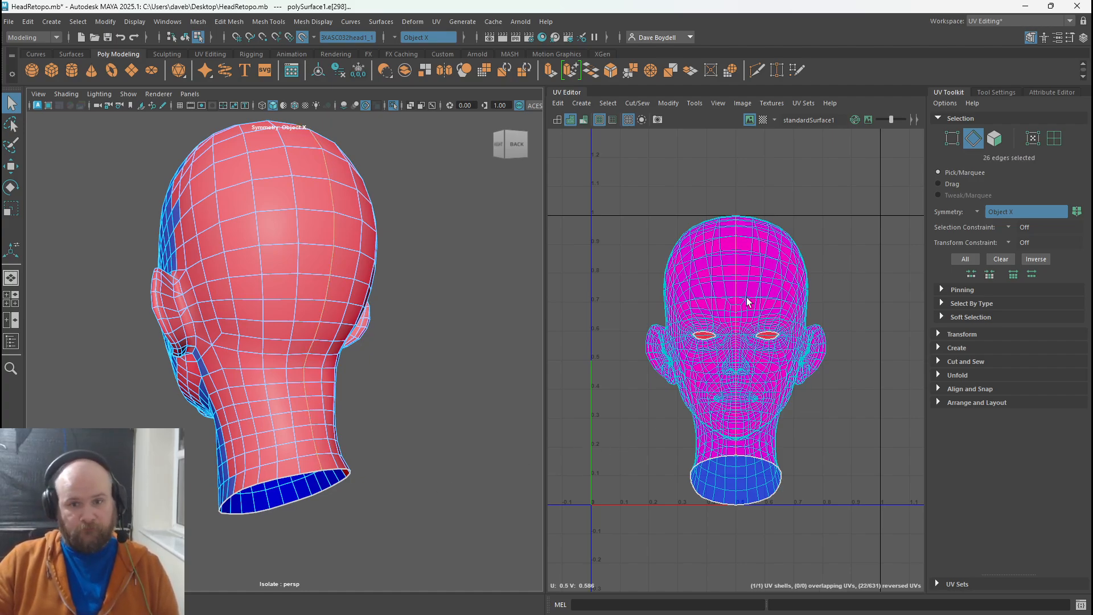
{"action": "key", "text": "ctrl+x"}
- Switch to UV selection and select all of the head's UVs in the UV Editor
{"action": "left_click_drag", "start_coordinate": [188, 306], "coordinate": [617, 278], "text": "alt"}
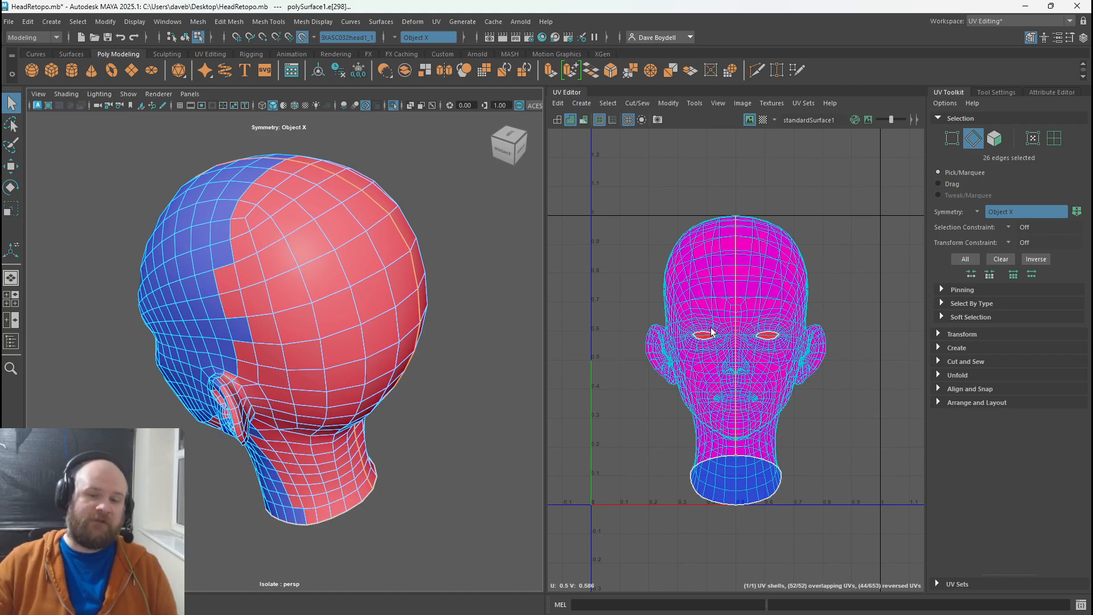
{"action": "right_click_drag", "start_coordinate": [704, 296], "coordinate": [792, 257]}
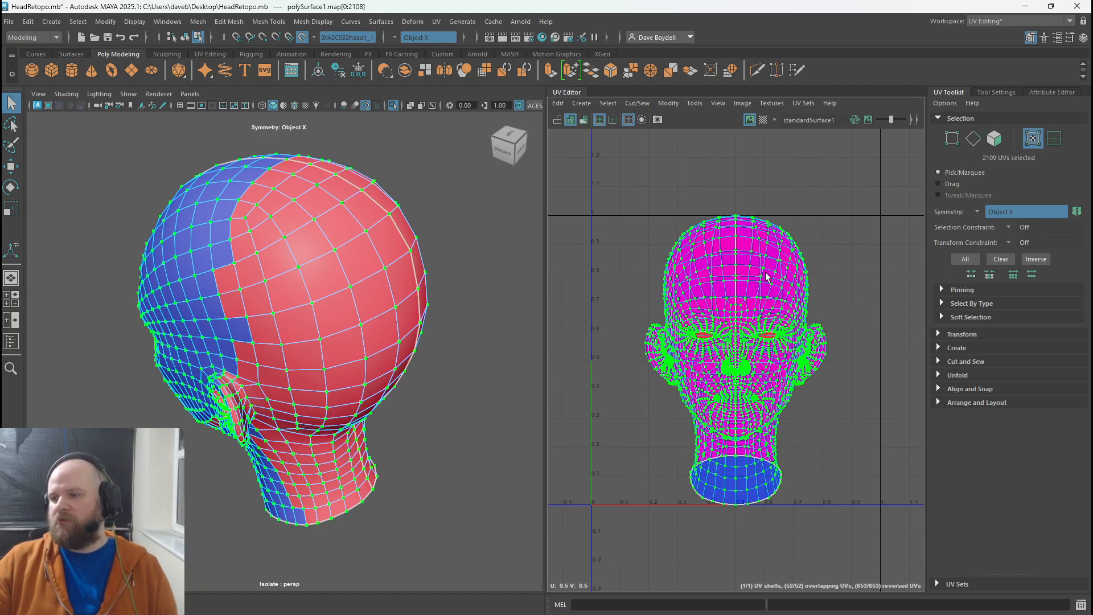
{"action": "left_click", "coordinate": [676, 104]}
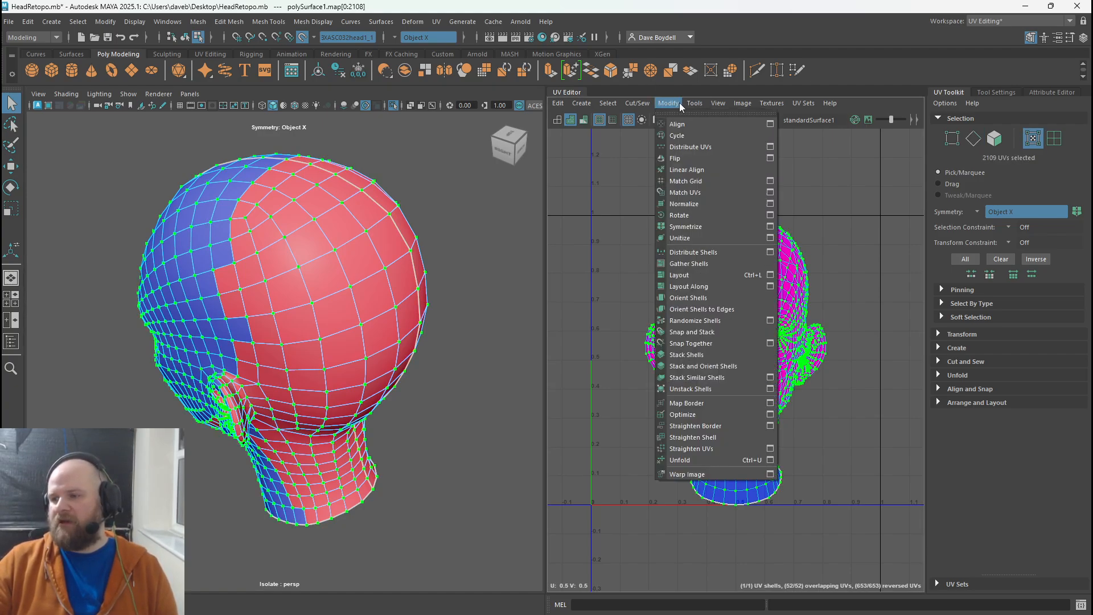
{"action": "left_click", "coordinate": [751, 460]}
{"action": "key", "text": "ctrl+z"}
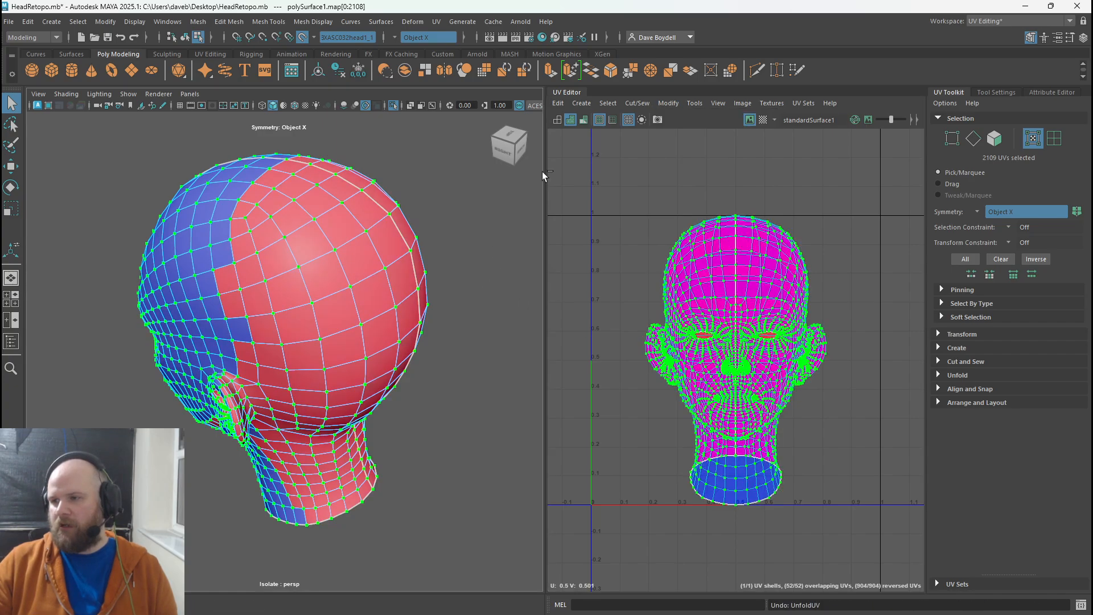
- Unfold the selected head UVs with the Unfold3D method at 1 iteration, preventing self border intersections and triangle flips
{"action": "left_click", "coordinate": [666, 103]}
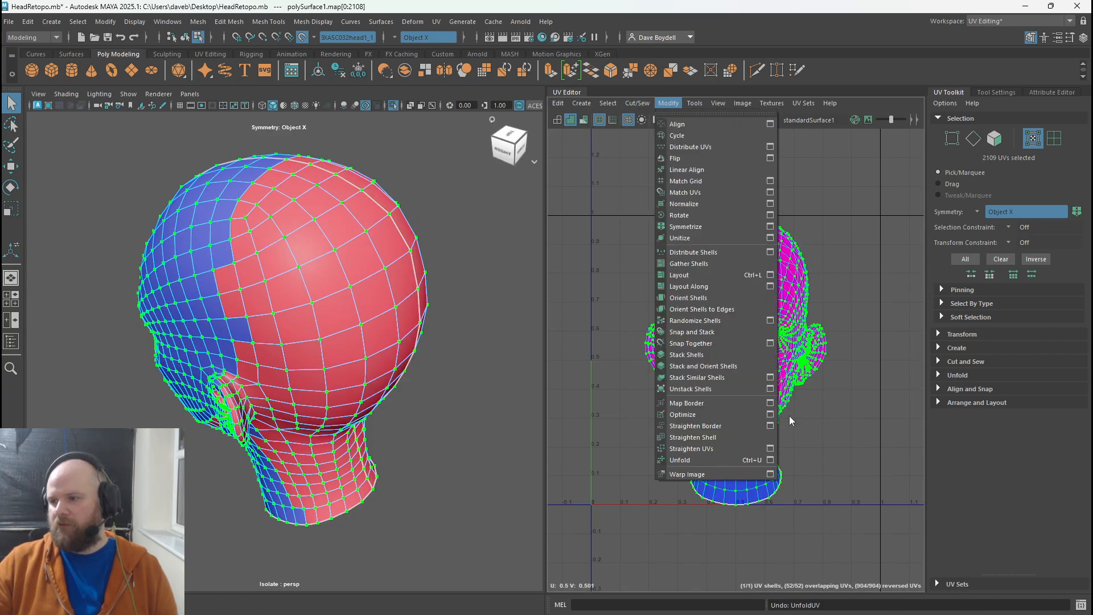
{"action": "left_click", "coordinate": [770, 459]}
{"action": "left_click", "coordinate": [257, 302]}
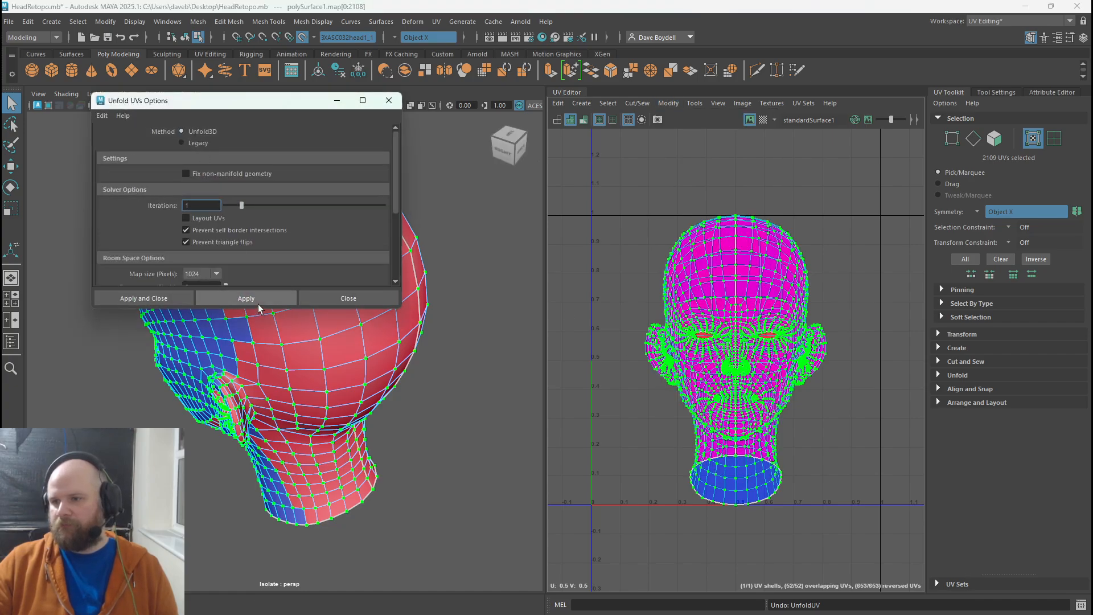
- Close the Unfold options and straighten the head's UV shell with Straighten Shell, using the face's central edge loop
{"action": "left_click", "coordinate": [389, 100]}
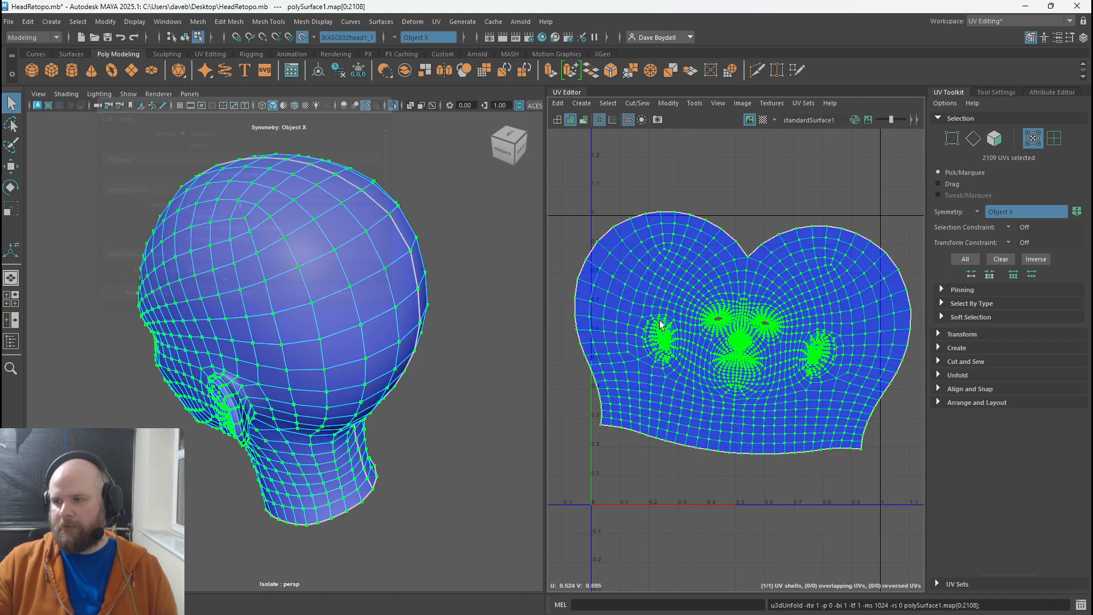
{"action": "scroll", "coordinate": [718, 410], "scroll_direction": "up", "scroll_amount": 5}
{"action": "right_click", "coordinate": [739, 347]}
{"action": "left_click", "coordinate": [739, 315]}
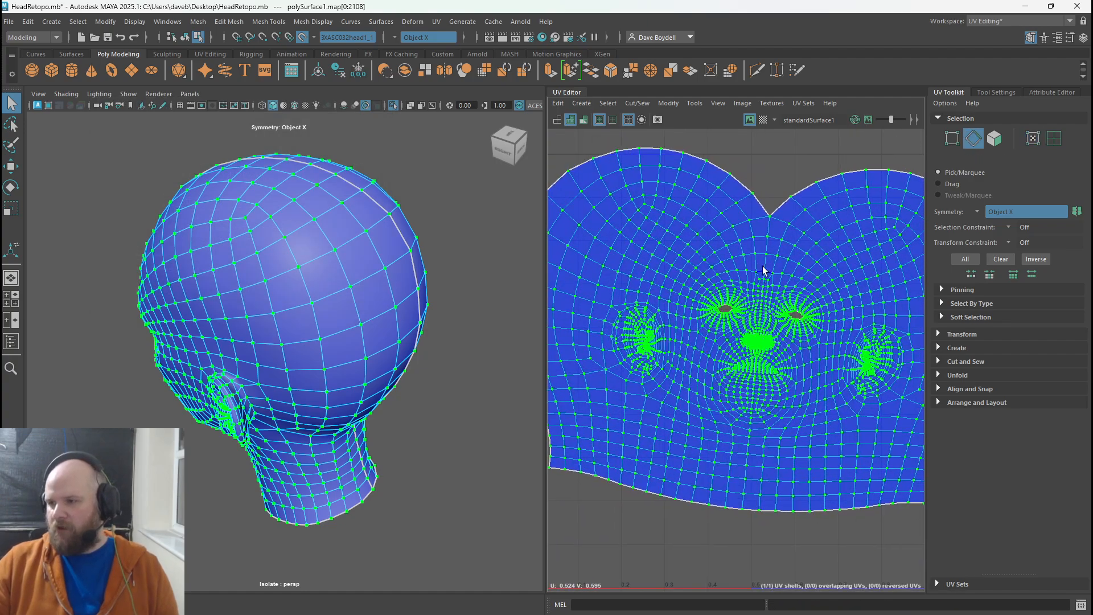
{"action": "left_click", "coordinate": [637, 103]}
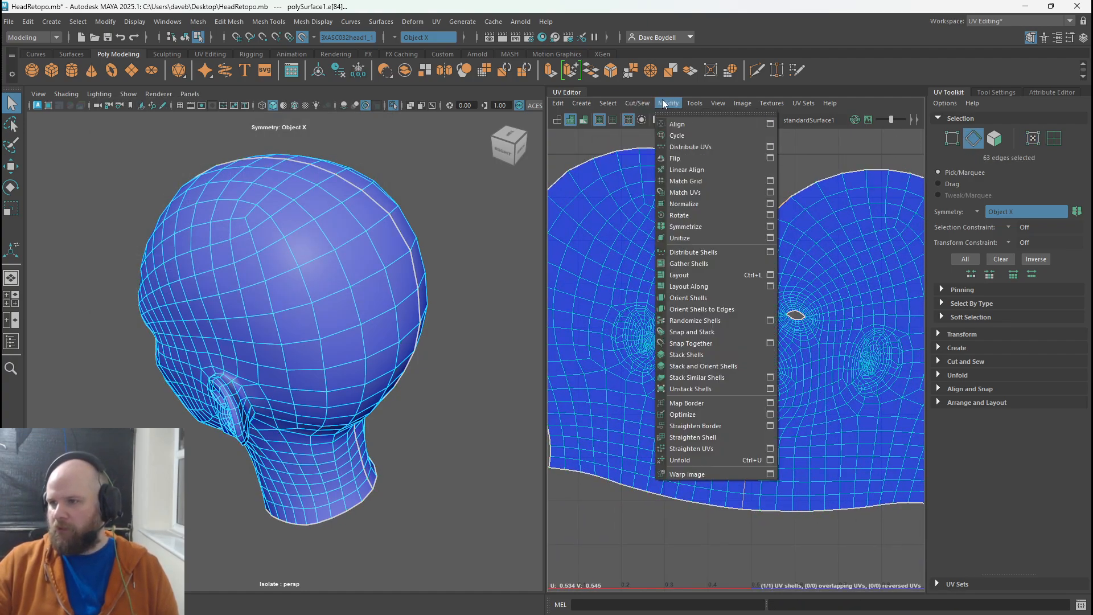
{"action": "left_click", "coordinate": [723, 440]}
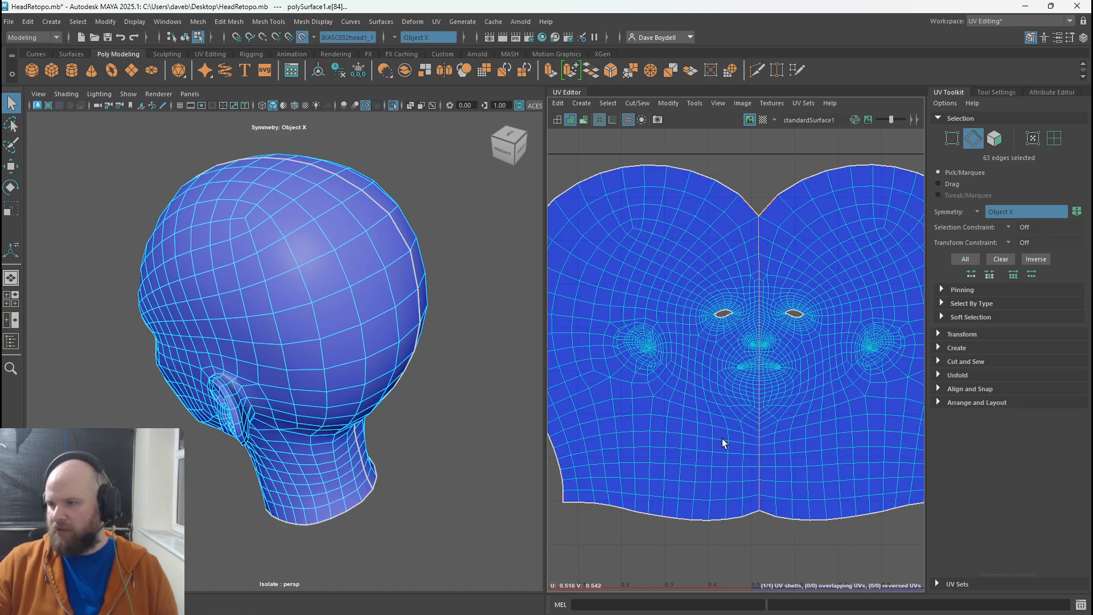
- Select all of the head's UVs and unfold them again, then reselect the central edge loop
{"action": "scroll", "coordinate": [732, 434], "scroll_direction": "down", "scroll_amount": 2}
{"action": "left_click", "coordinate": [787, 373]}
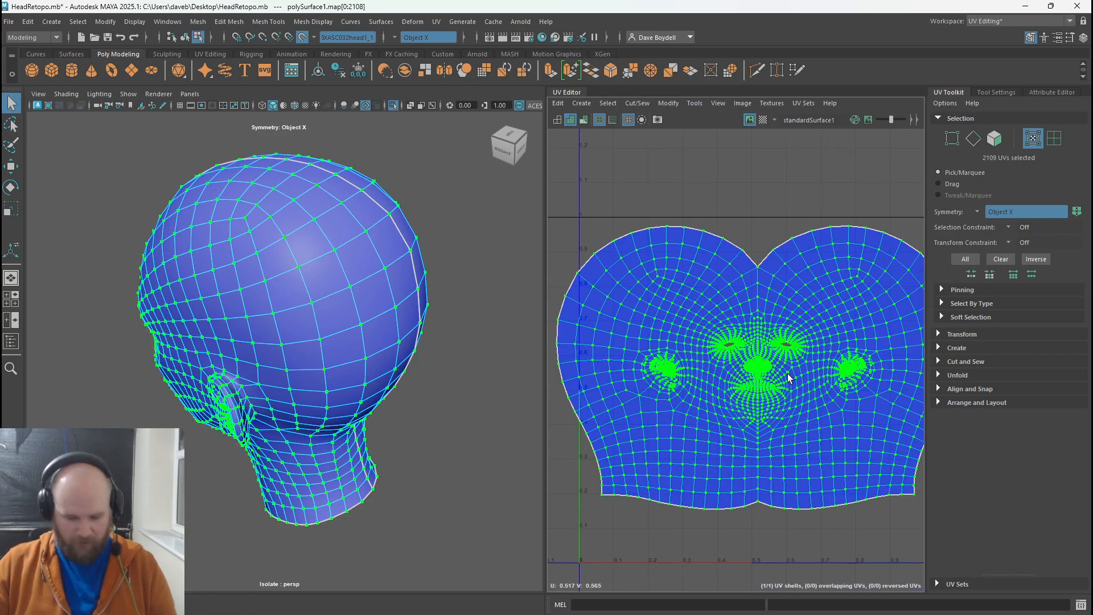
{"action": "key", "text": "ctrl+u"}
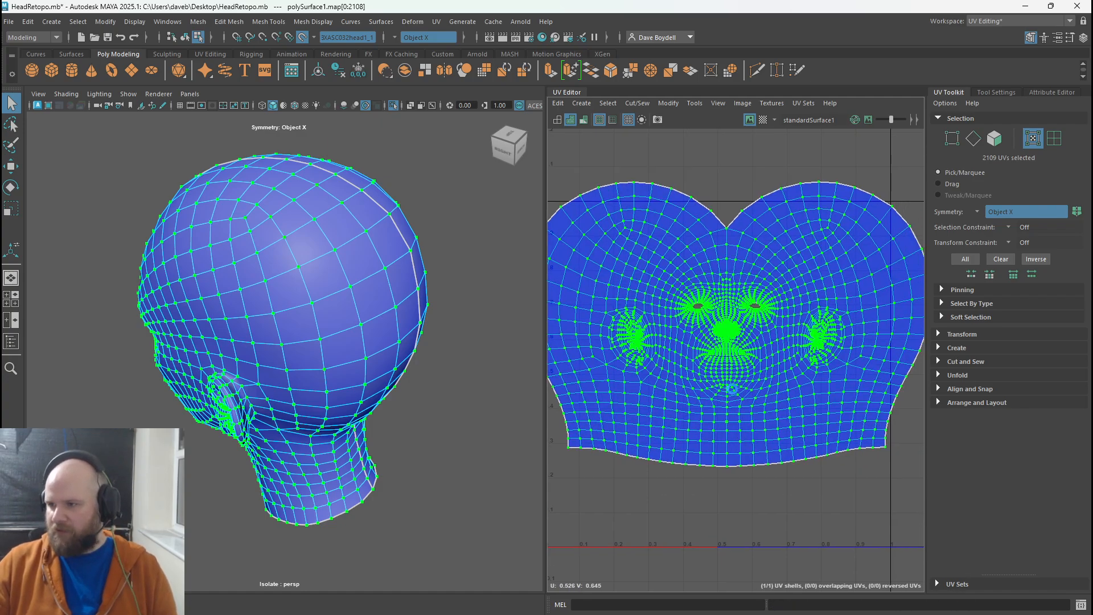
{"action": "key", "text": "F10"}
{"action": "double_click", "coordinate": [725, 263]}
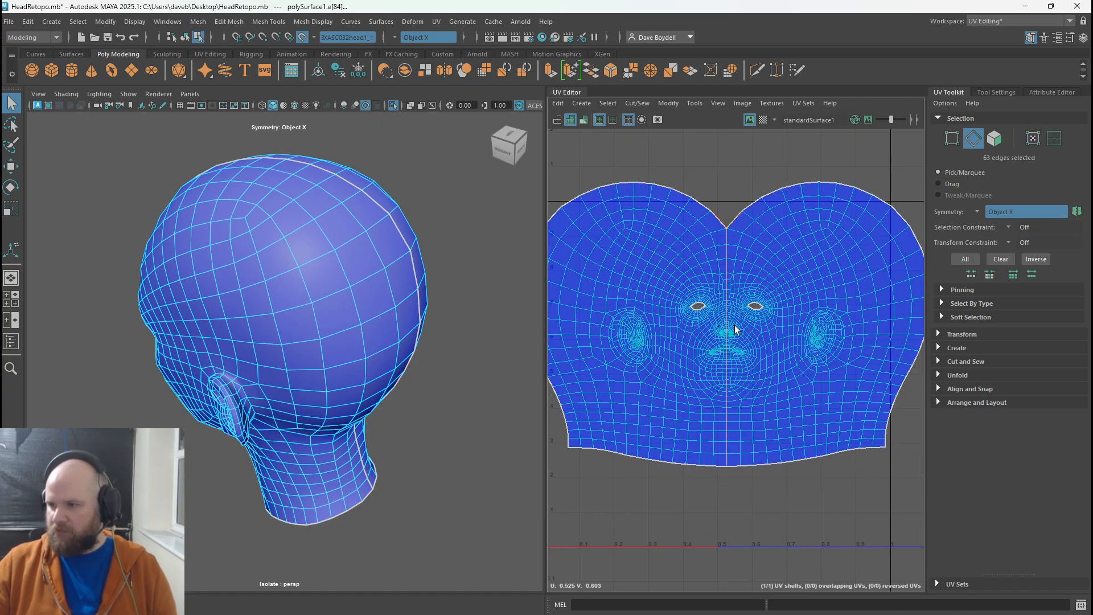
- Select all of the head's UVs, scale the shell down and move it to fit inside the 0 to 1 UV square
{"action": "key", "text": "w"}
{"action": "key", "text": "r"}
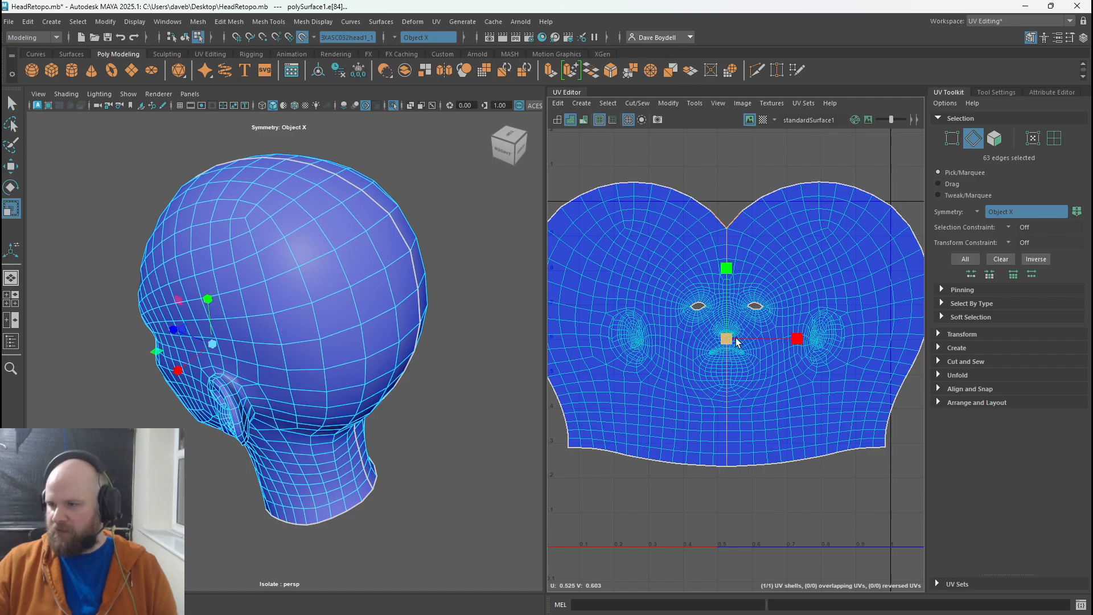
{"action": "right_click_drag", "start_coordinate": [726, 340], "coordinate": [734, 322]}
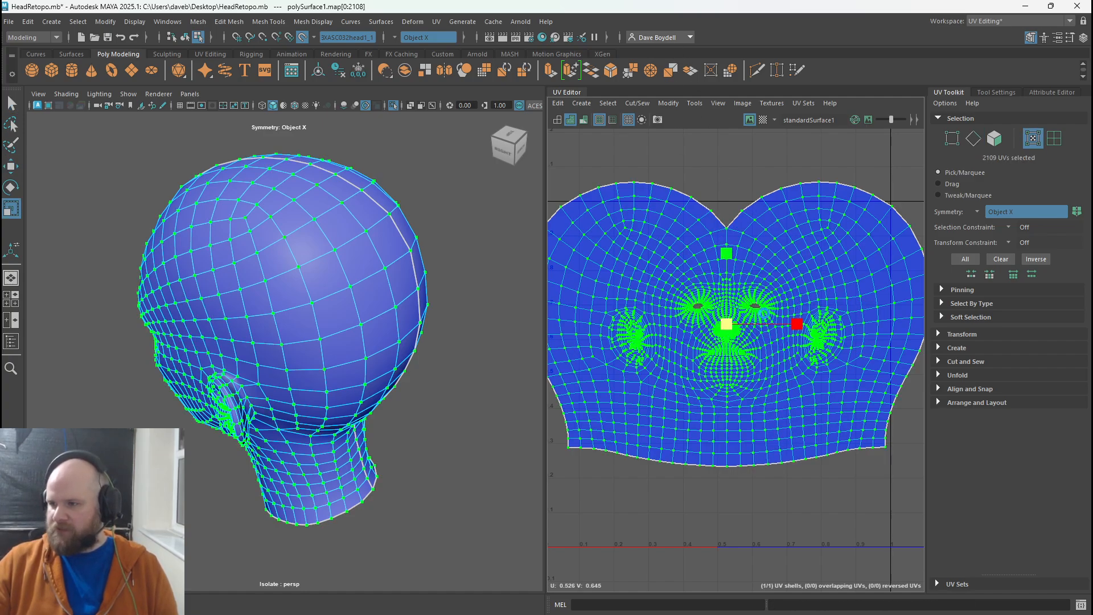
{"action": "left_click_drag", "start_coordinate": [734, 323], "coordinate": [713, 336]}
{"action": "key", "text": "w"}
{"action": "scroll", "coordinate": [712, 336], "scroll_direction": "down", "scroll_amount": 2}
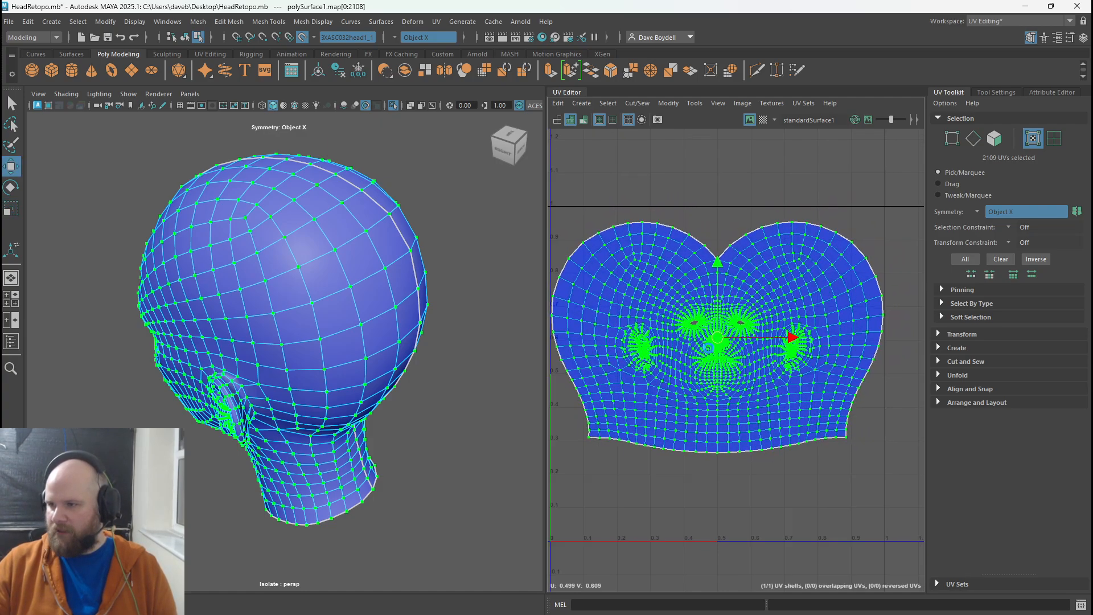
{"action": "key", "text": "r"}
{"action": "left_click_drag", "start_coordinate": [718, 342], "coordinate": [716, 340]}
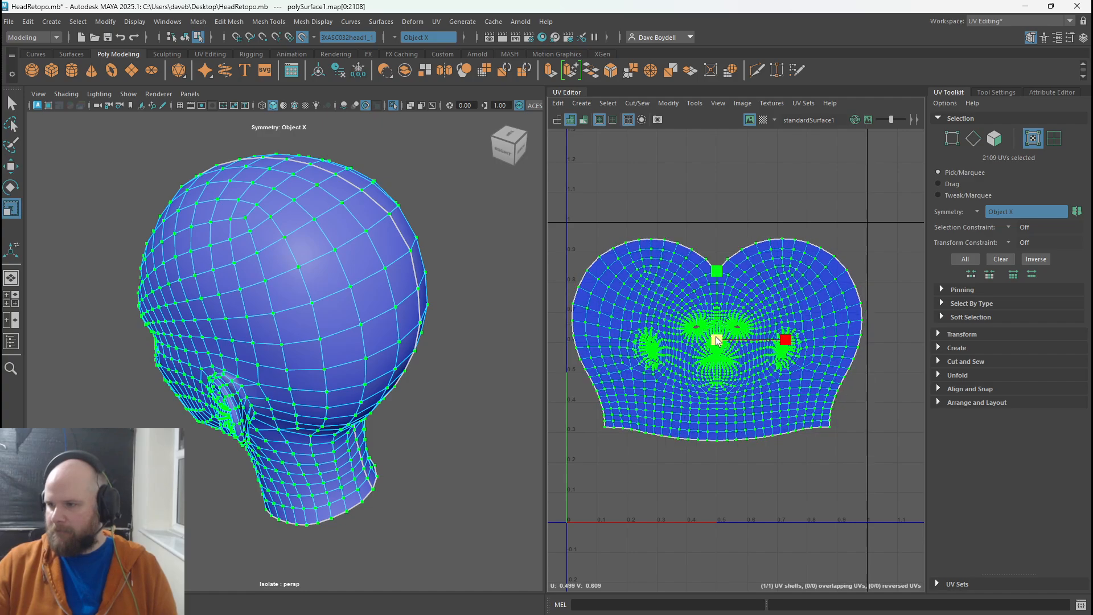
{"action": "key", "text": "w"}
{"action": "left_click_drag", "start_coordinate": [719, 300], "coordinate": [722, 287]}
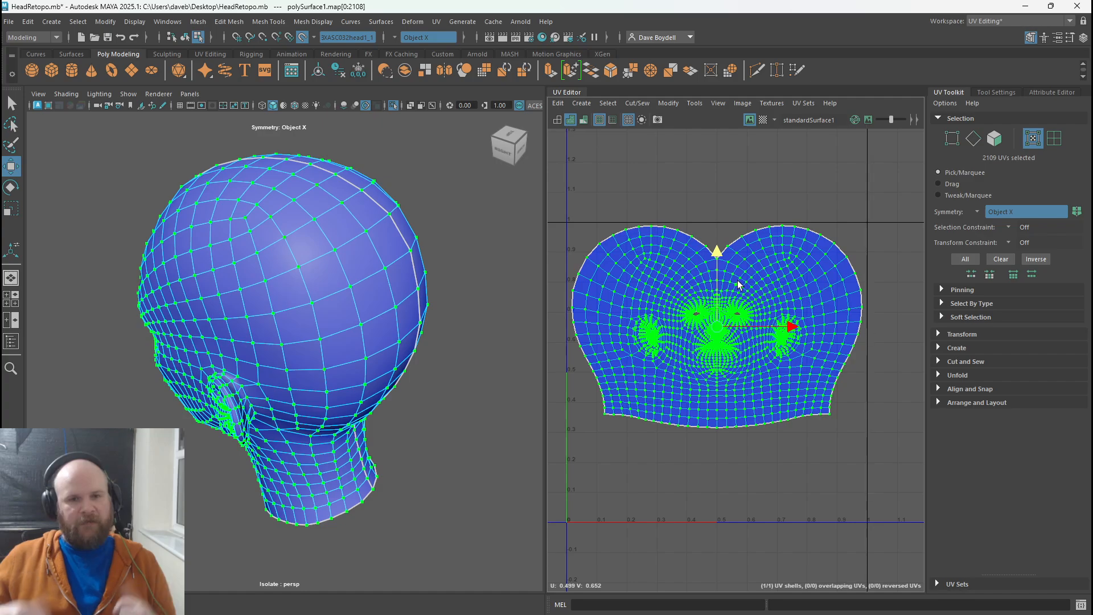
- Display the checker map, examine its pattern across the side of the head and neck, and turn it off again
{"action": "left_click", "coordinate": [763, 119]}
{"action": "left_click_drag", "start_coordinate": [307, 318], "coordinate": [191, 455], "text": "alt"}
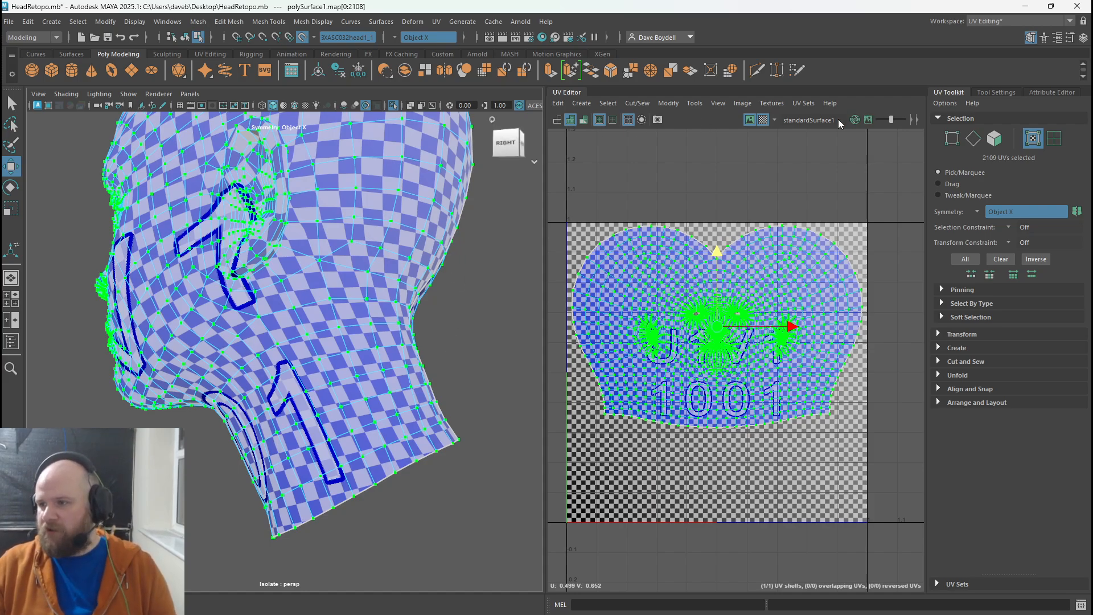
{"action": "left_click", "coordinate": [763, 120]}
- Turn on the UV distortion display and examine stretching around the ears, crown, neck and chin on the model and UV shell
{"action": "left_click", "coordinate": [582, 121]}
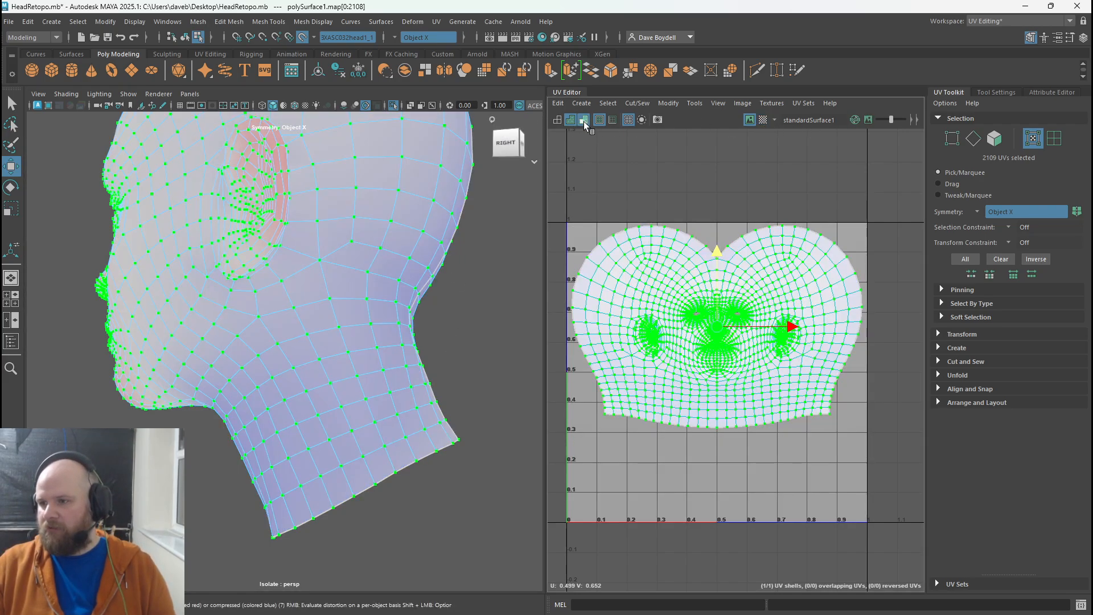
{"action": "left_click_drag", "start_coordinate": [193, 348], "coordinate": [166, 330], "text": "alt"}
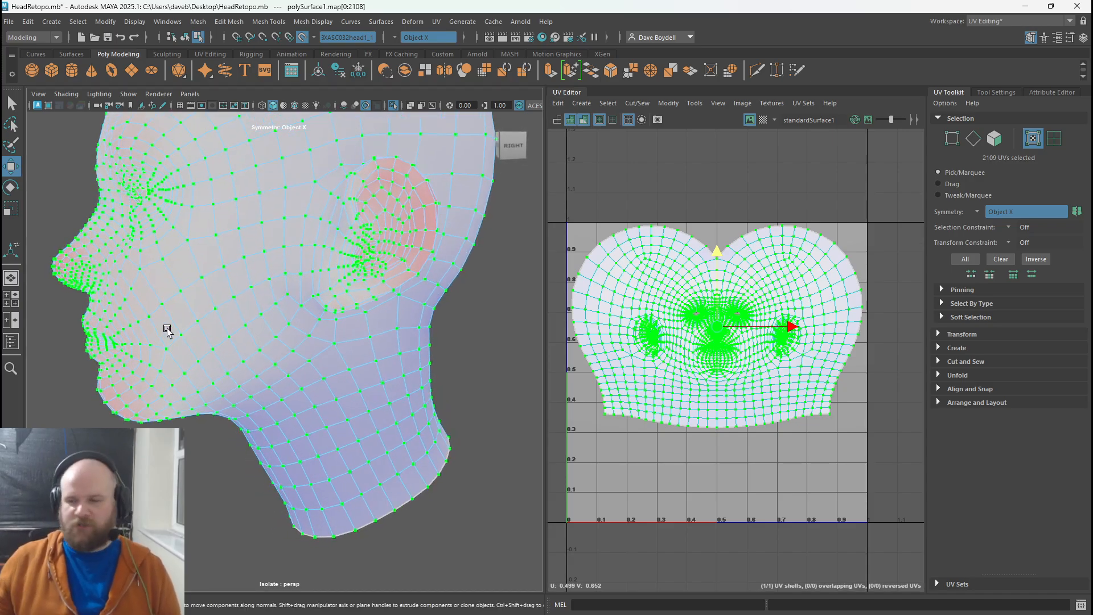
{"action": "left_click_drag", "start_coordinate": [167, 330], "coordinate": [171, 393], "text": "alt"}
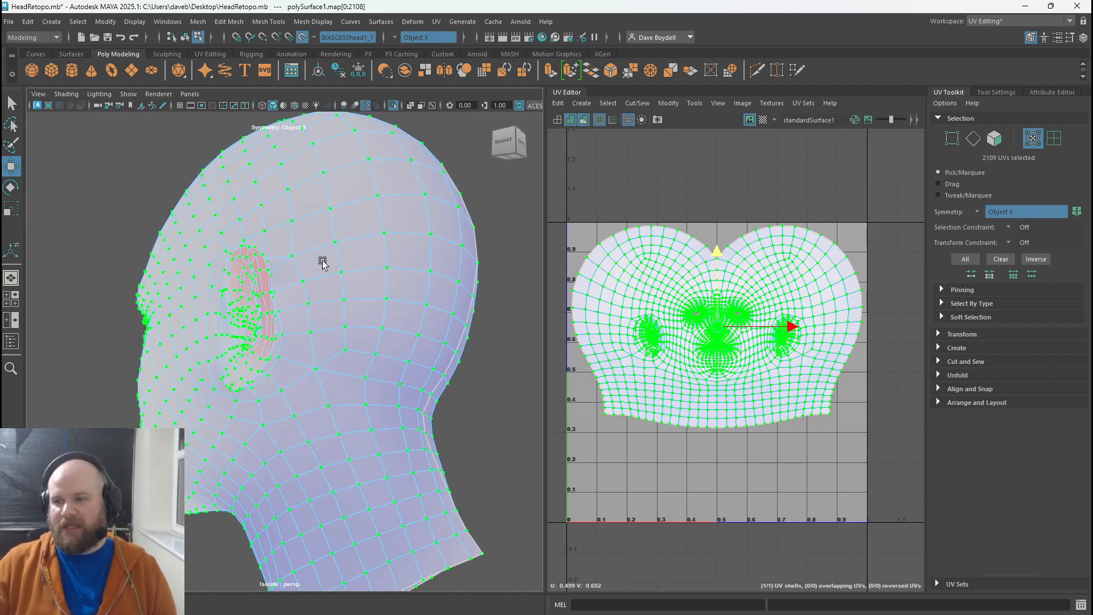
{"action": "scroll", "coordinate": [872, 336], "scroll_direction": "up", "scroll_amount": 4}
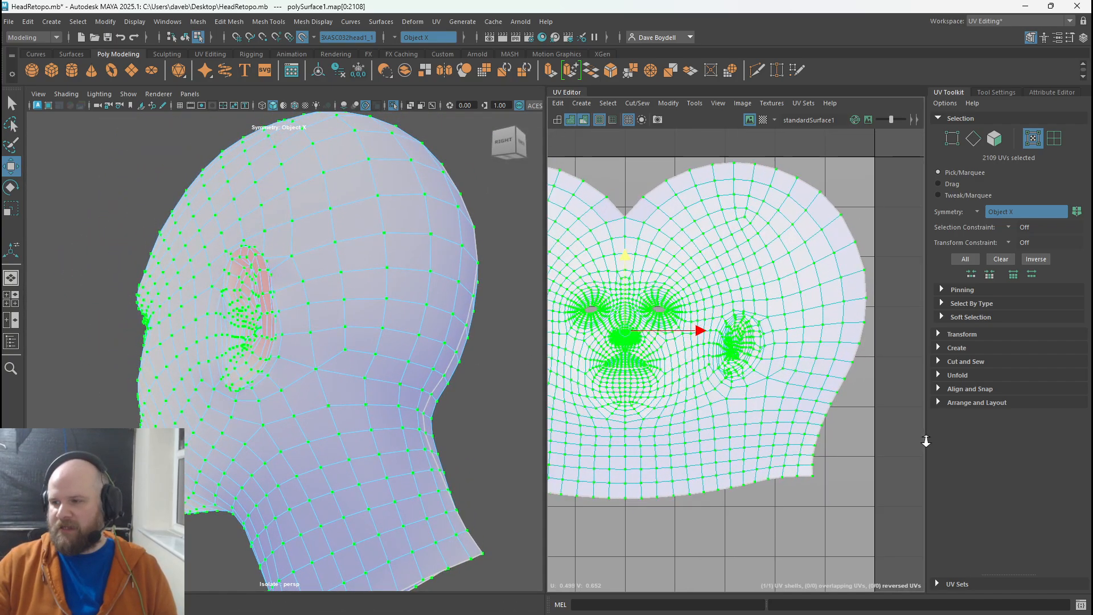
{"action": "scroll", "coordinate": [766, 434], "scroll_direction": "up", "scroll_amount": 5}
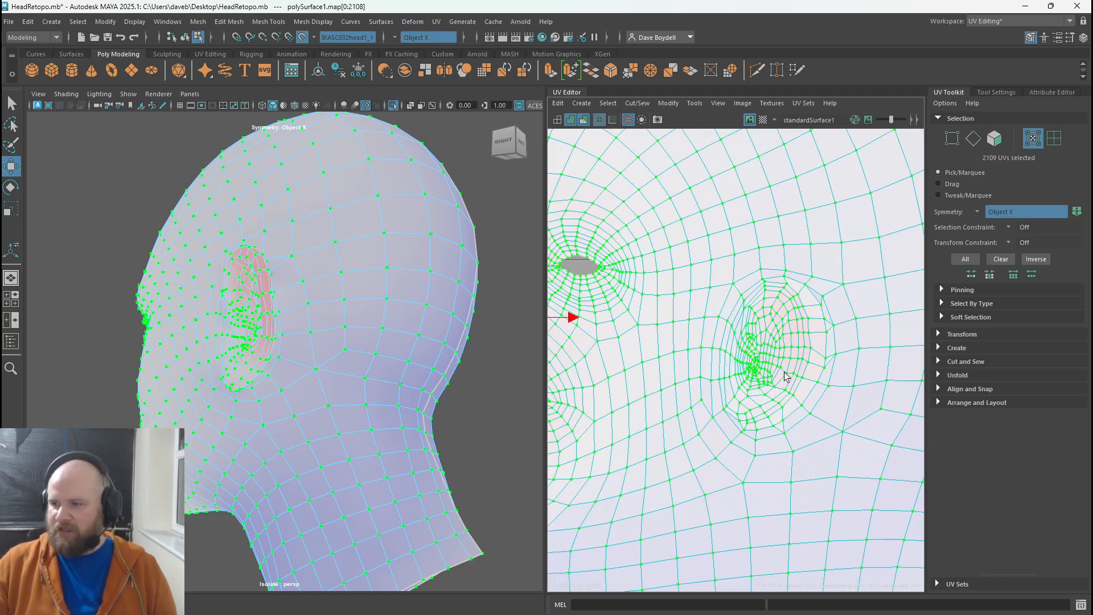
{"action": "left_click_drag", "start_coordinate": [254, 295], "coordinate": [265, 296], "text": "alt"}
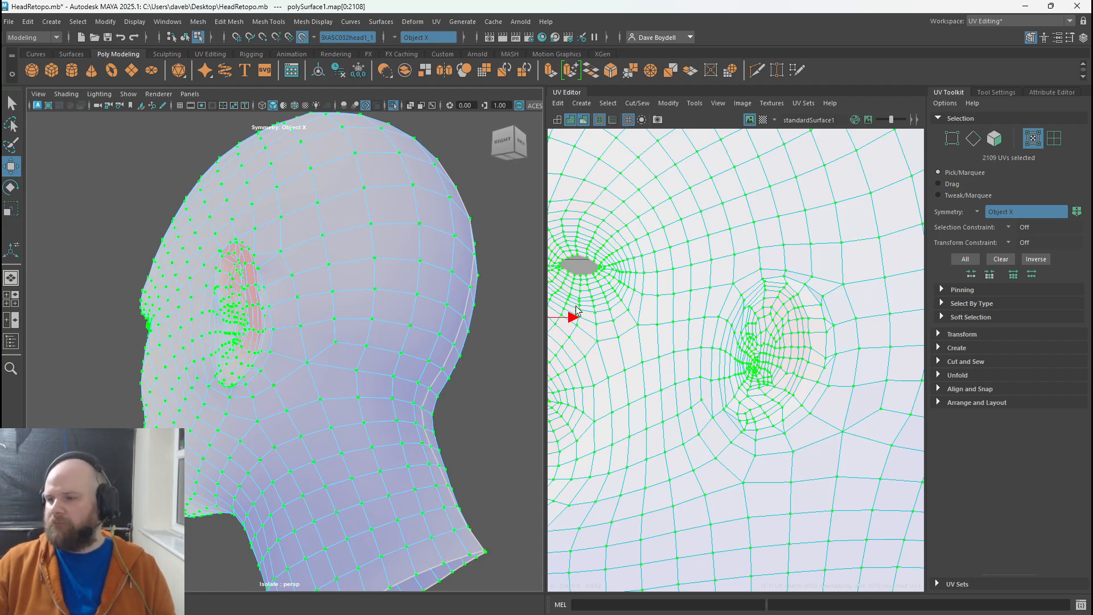
{"action": "middle_click_drag", "start_coordinate": [607, 305], "coordinate": [1084, 297], "text": "alt"}
{"action": "scroll", "coordinate": [715, 285], "scroll_direction": "down", "scroll_amount": 8}
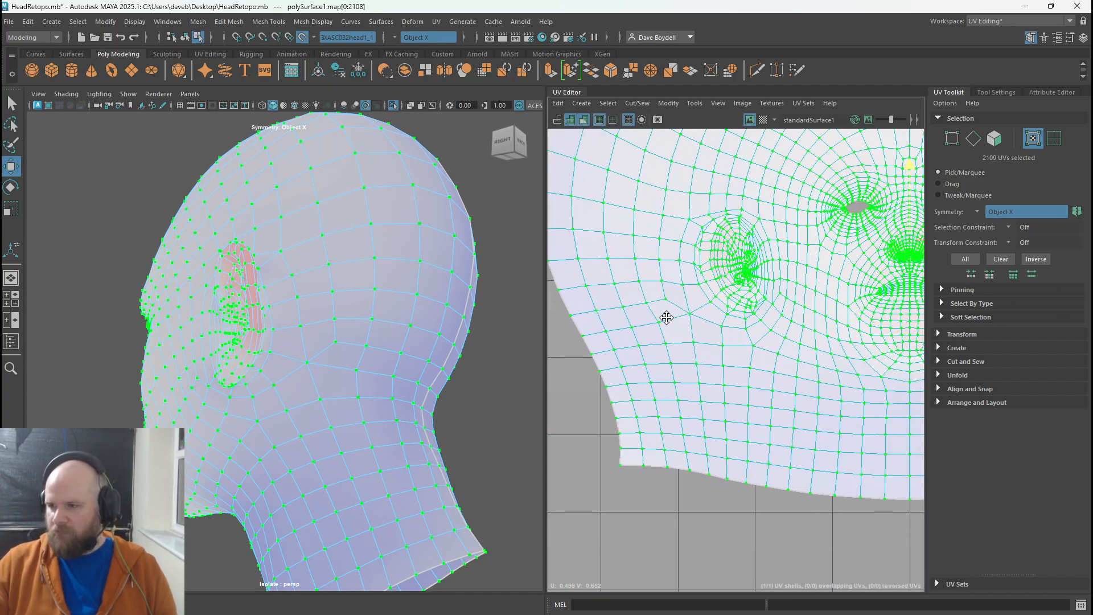
{"action": "left_click_drag", "start_coordinate": [243, 289], "coordinate": [283, 334], "text": "alt"}
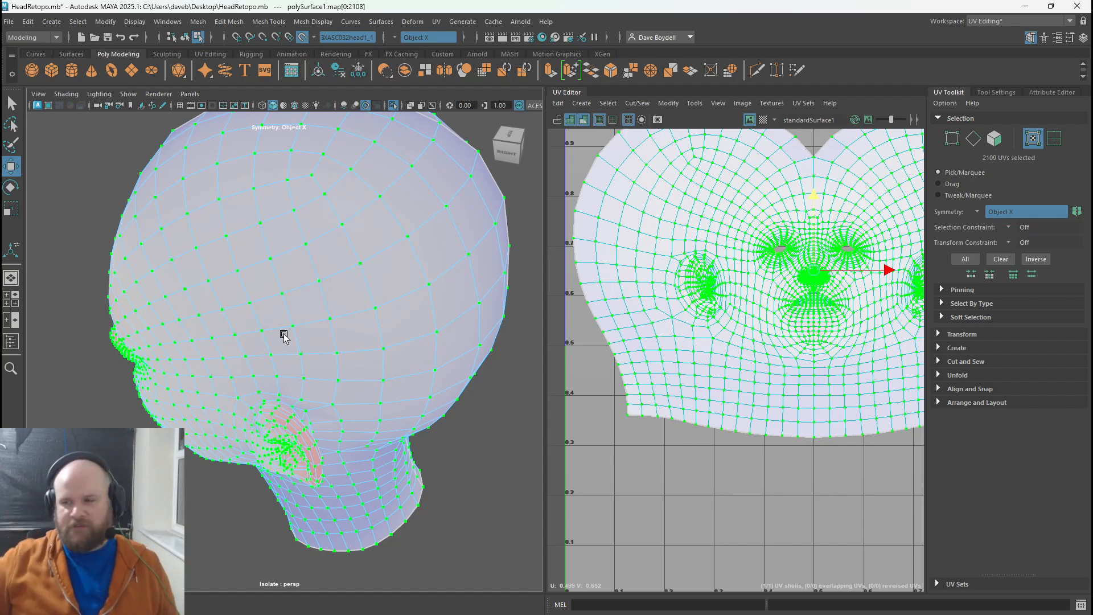
{"action": "left_click_drag", "start_coordinate": [288, 330], "coordinate": [483, 341], "text": "alt"}
{"action": "left_click_drag", "start_coordinate": [341, 487], "coordinate": [478, 451], "text": "alt"}
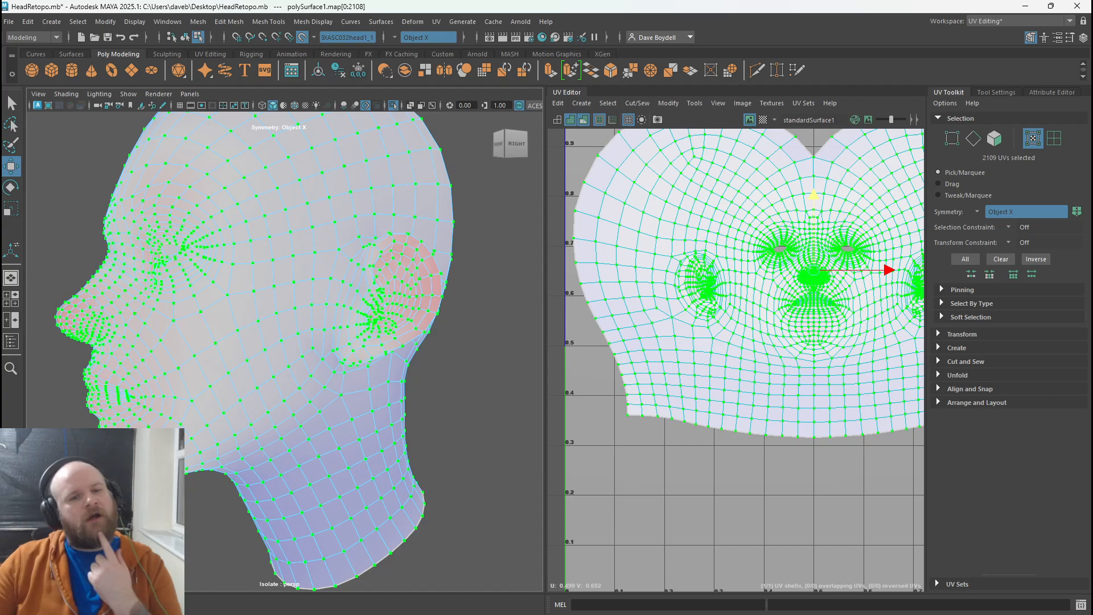
{"action": "left_click_drag", "start_coordinate": [376, 407], "coordinate": [382, 428], "text": "alt"}
{"action": "right_click_drag", "start_coordinate": [850, 333], "coordinate": [979, 491], "text": "alt"}
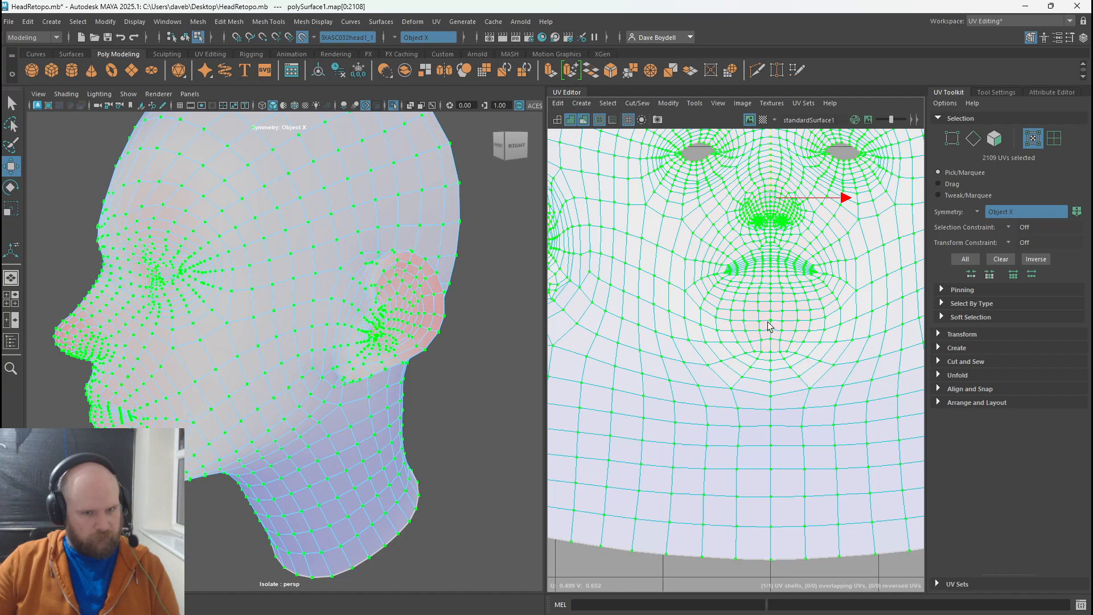
{"action": "key", "text": "f"}
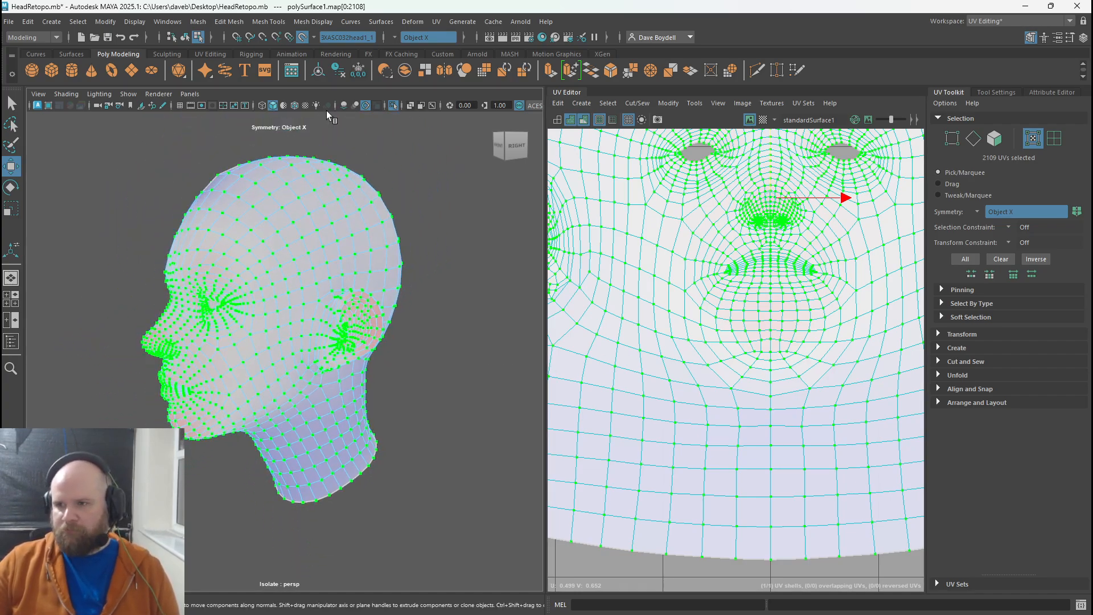
- Replace the distortion display with the checker map, examine the pattern on the head and shell, and turn the checker map off
{"action": "left_click", "coordinate": [763, 119]}
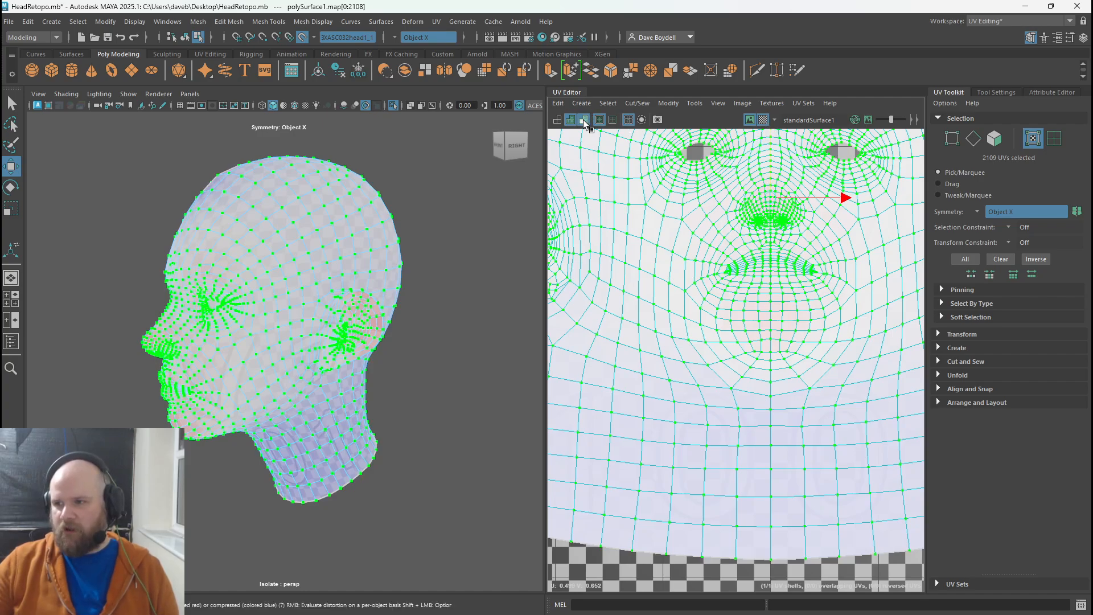
{"action": "left_click", "coordinate": [598, 119]}
{"action": "scroll", "coordinate": [333, 308], "scroll_direction": "down", "scroll_amount": 5}
{"action": "scroll", "coordinate": [333, 307], "scroll_direction": "up", "scroll_amount": 2}
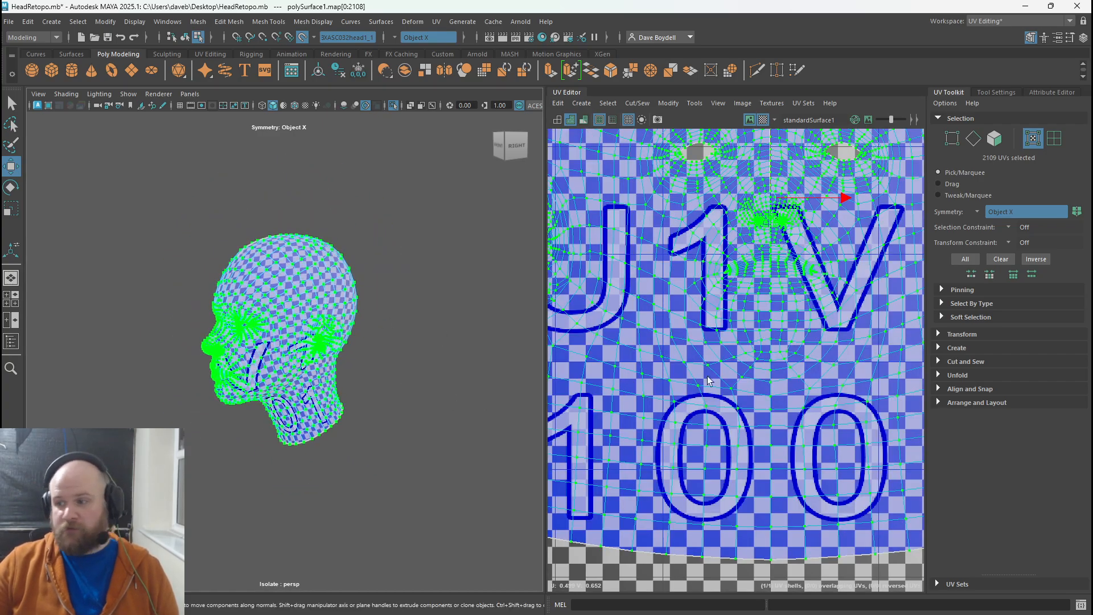
{"action": "scroll", "coordinate": [743, 302], "scroll_direction": "down", "scroll_amount": 4}
{"action": "scroll", "coordinate": [740, 304], "scroll_direction": "down", "scroll_amount": 2}
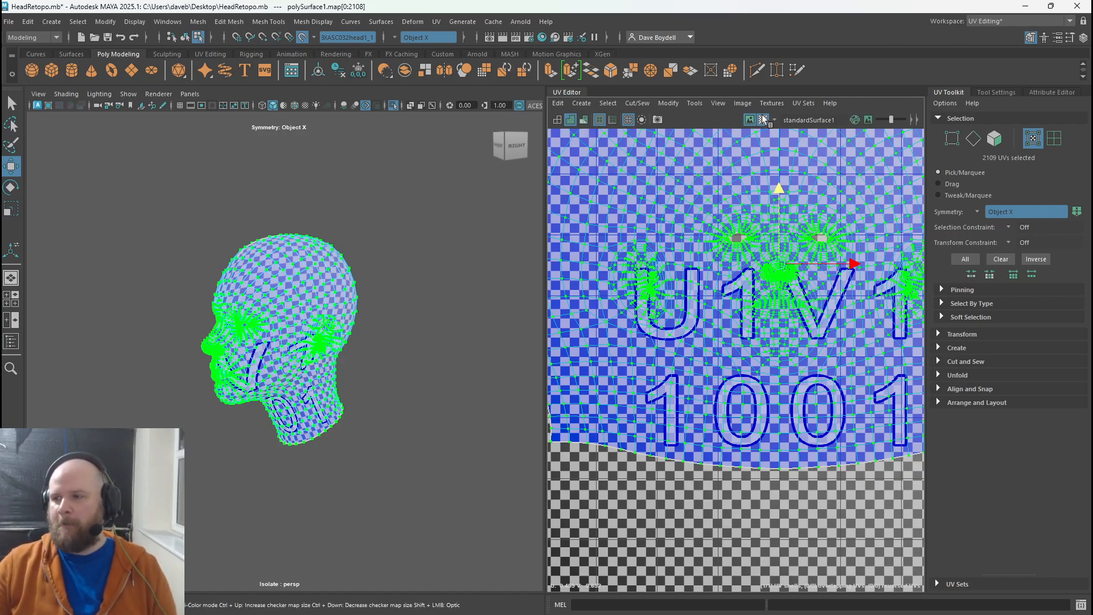
{"action": "left_click", "coordinate": [745, 121]}
{"action": "right_click_drag", "start_coordinate": [757, 389], "coordinate": [725, 378], "text": "alt"}
{"action": "middle_click_drag", "start_coordinate": [726, 378], "coordinate": [720, 372], "text": "alt"}
{"action": "right_click_drag", "start_coordinate": [720, 372], "coordinate": [737, 389], "text": "alt"}
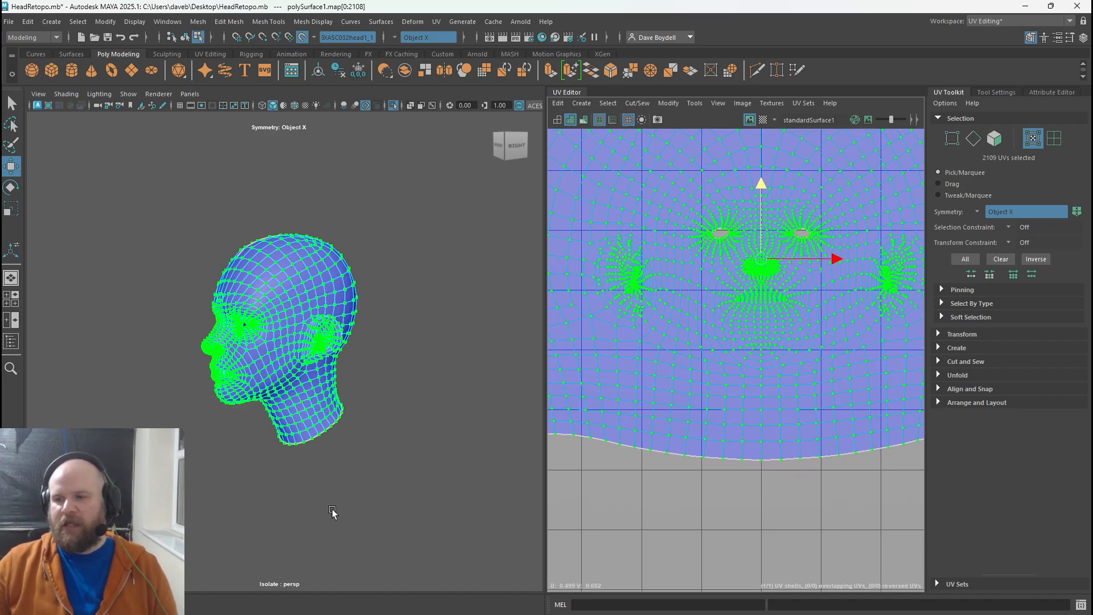
- Try selecting a symmetrical edge path along the jawline, beneath the ears and around the back of the head
{"action": "right_click_drag", "start_coordinate": [334, 513], "coordinate": [331, 578], "text": "alt"}
{"action": "left_click_drag", "start_coordinate": [332, 578], "coordinate": [212, 450], "text": "alt"}
{"action": "middle_click_drag", "start_coordinate": [200, 432], "coordinate": [218, 417], "text": "alt"}
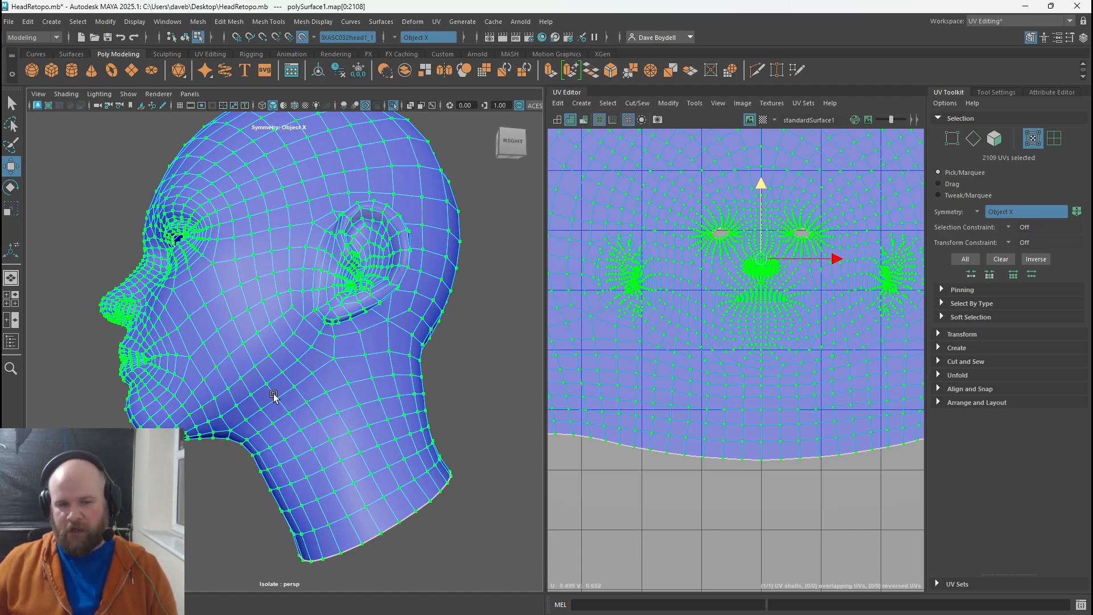
{"action": "scroll", "coordinate": [276, 383], "scroll_direction": "up", "scroll_amount": 2}
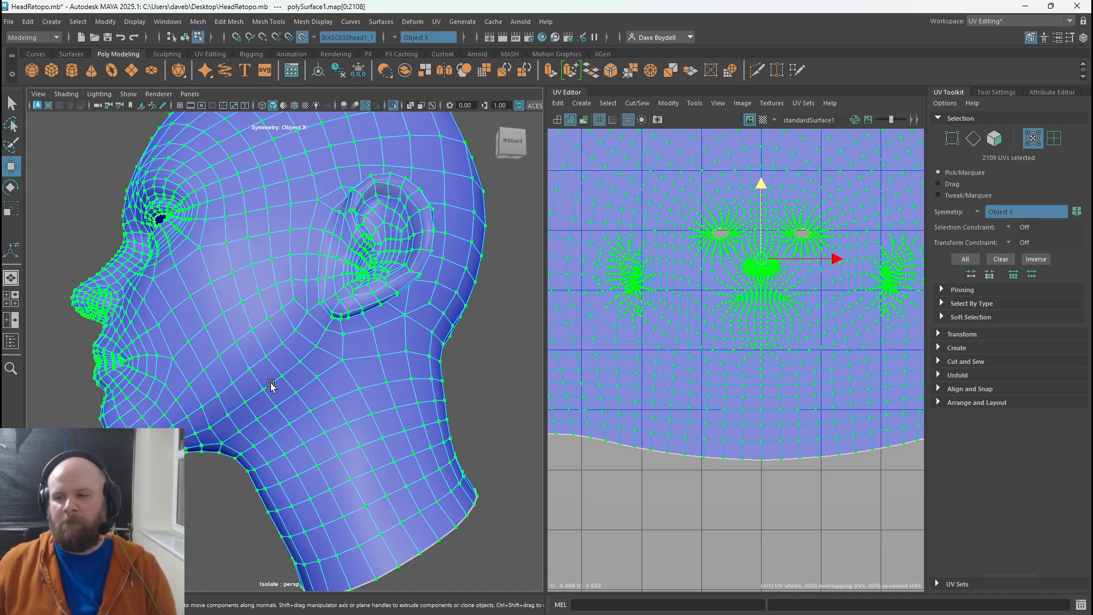
{"action": "left_click_drag", "start_coordinate": [271, 386], "coordinate": [304, 289], "text": "alt"}
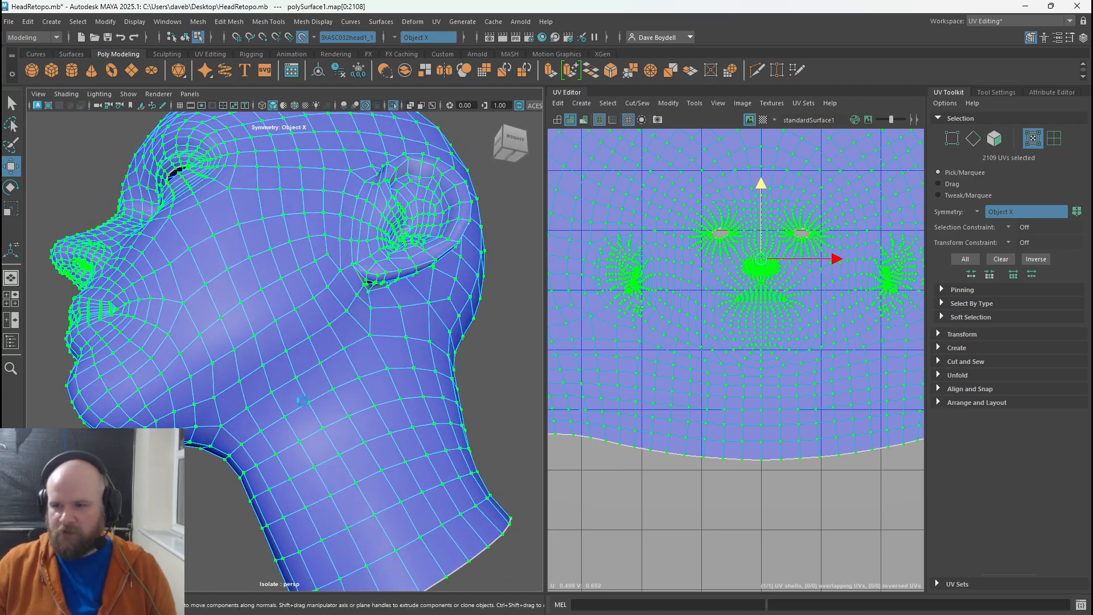
{"action": "mouse_move", "coordinate": [303, 289]}
{"action": "right_mouse_down"}
{"action": "mouse_move", "coordinate": [297, 329]}
{"action": "mouse_move", "coordinate": [305, 268]}
{"action": "right_mouse_up"}
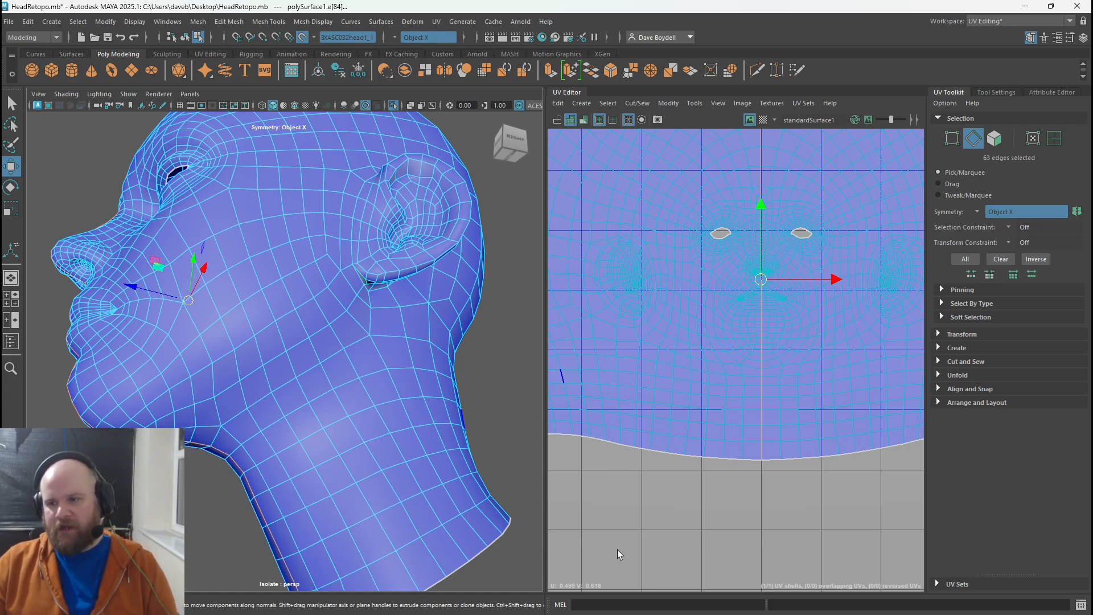
{"action": "double_click", "coordinate": [276, 412]}
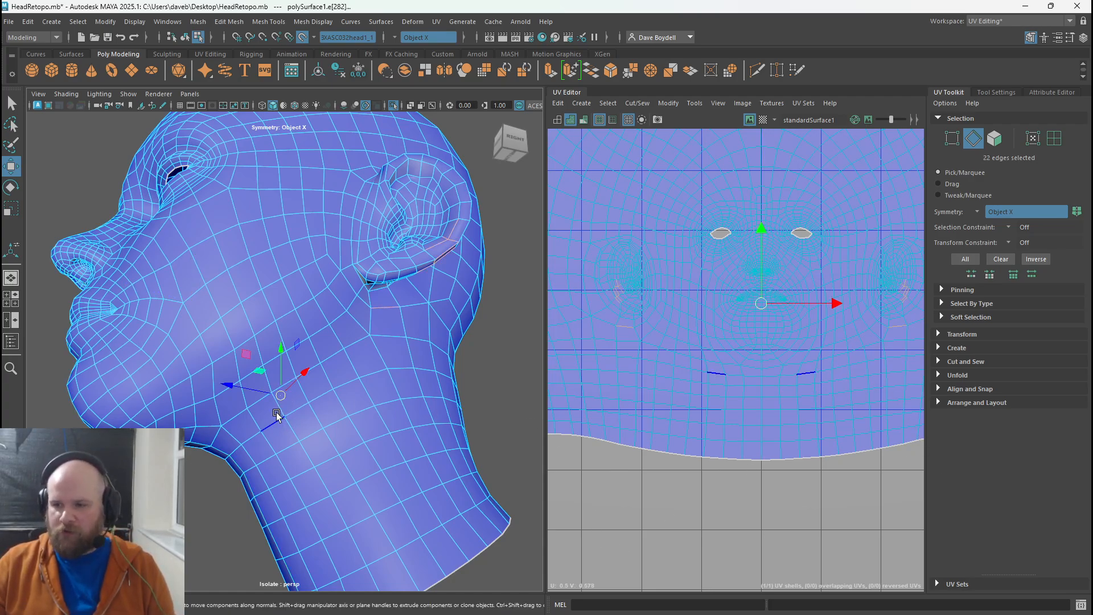
{"action": "key", "text": "q"}
{"action": "double_click", "coordinate": [269, 394]}
{"action": "left_click", "coordinate": [211, 439], "text": "shift"}
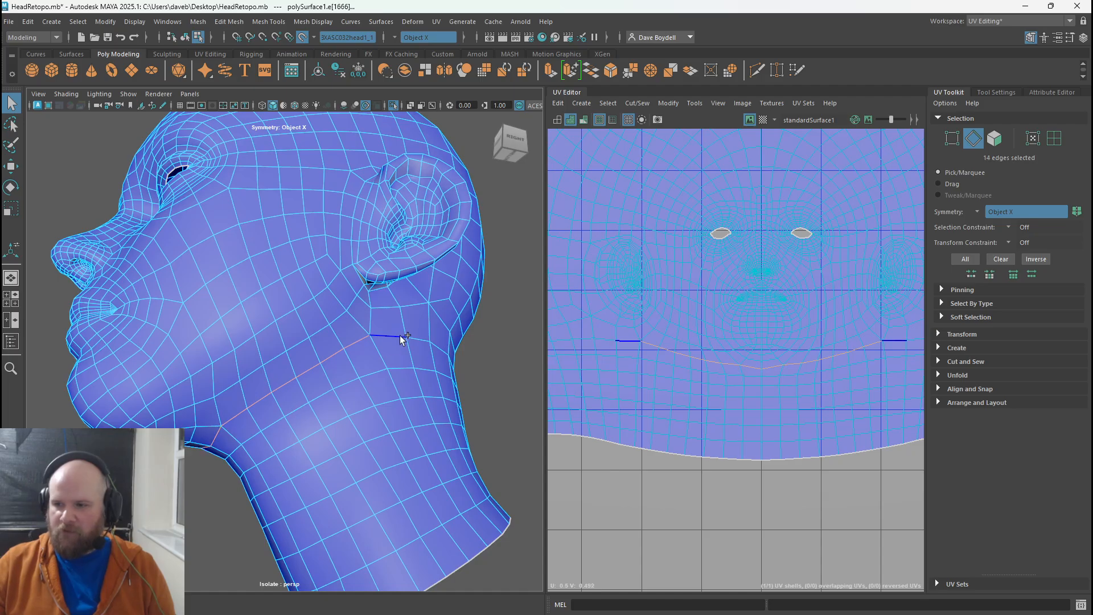
{"action": "double_click", "coordinate": [400, 338], "text": "shift"}
{"action": "left_click_drag", "start_coordinate": [401, 337], "coordinate": [36, 398], "text": "alt"}
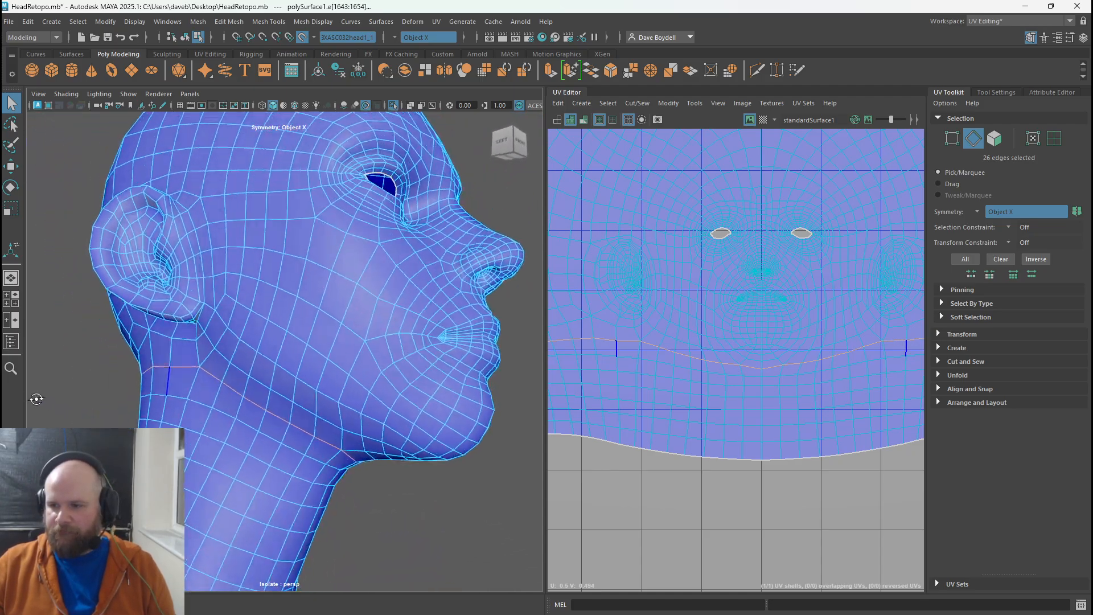
- Select the complete edge loop around the upper neck just below the jaw and cut the UVs along it
{"action": "double_click", "coordinate": [254, 426]}
{"action": "left_click_drag", "start_coordinate": [254, 427], "coordinate": [209, 488], "text": "alt"}
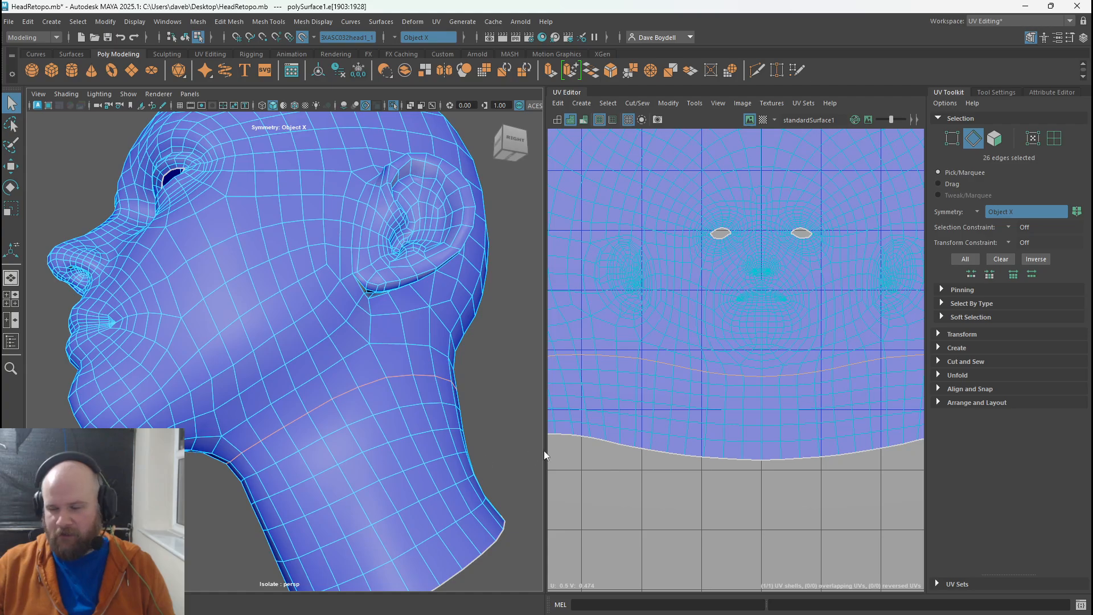
{"action": "right_click_drag", "start_coordinate": [655, 450], "coordinate": [583, 381], "text": "alt"}
{"action": "middle_click_drag", "start_coordinate": [583, 382], "coordinate": [573, 369], "text": "alt"}
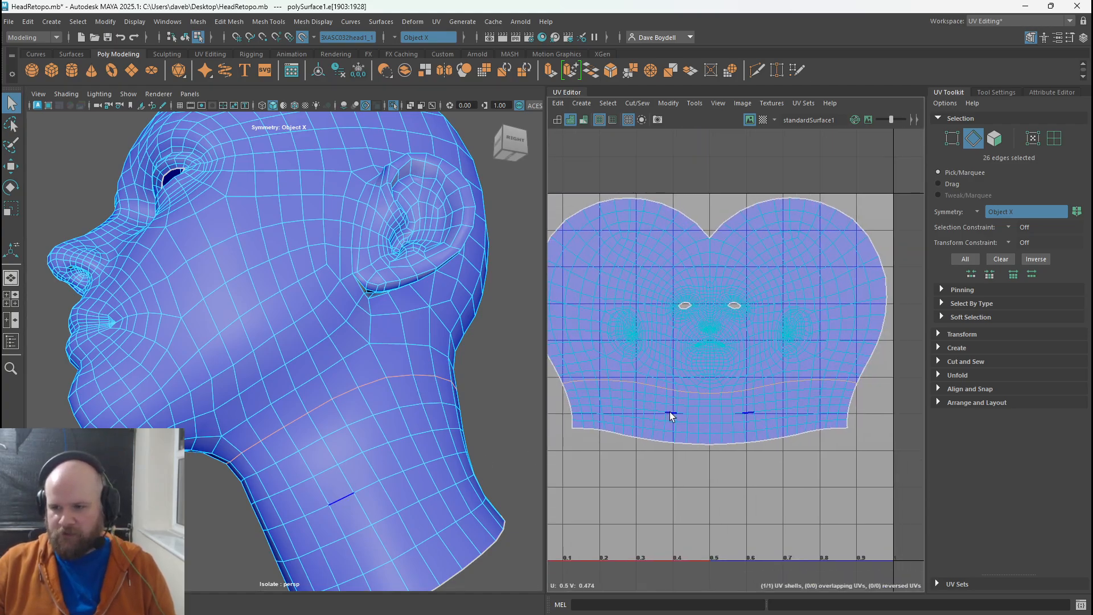
{"action": "key", "text": "ctrl+x"}
- Select the separated neck shell's UVs and move the shell straight down, clear of the head shell
{"action": "right_click_drag", "start_coordinate": [677, 413], "coordinate": [706, 410]}
{"action": "key", "text": "w"}
{"action": "left_click_drag", "start_coordinate": [709, 339], "coordinate": [709, 374]}
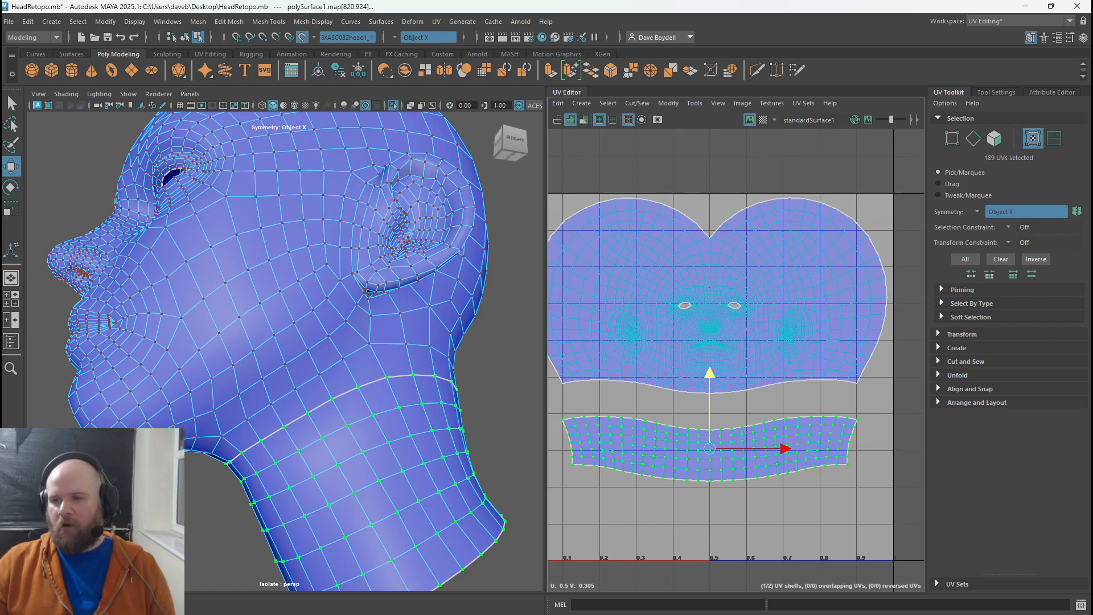
- Cut the UVs along the centre-line edges under the chin down to the neck seam
{"action": "left_click_drag", "start_coordinate": [509, 496], "coordinate": [305, 379], "text": "alt"}
{"action": "right_click_drag", "start_coordinate": [296, 308], "coordinate": [293, 284]}
{"action": "left_click", "coordinate": [313, 367]}
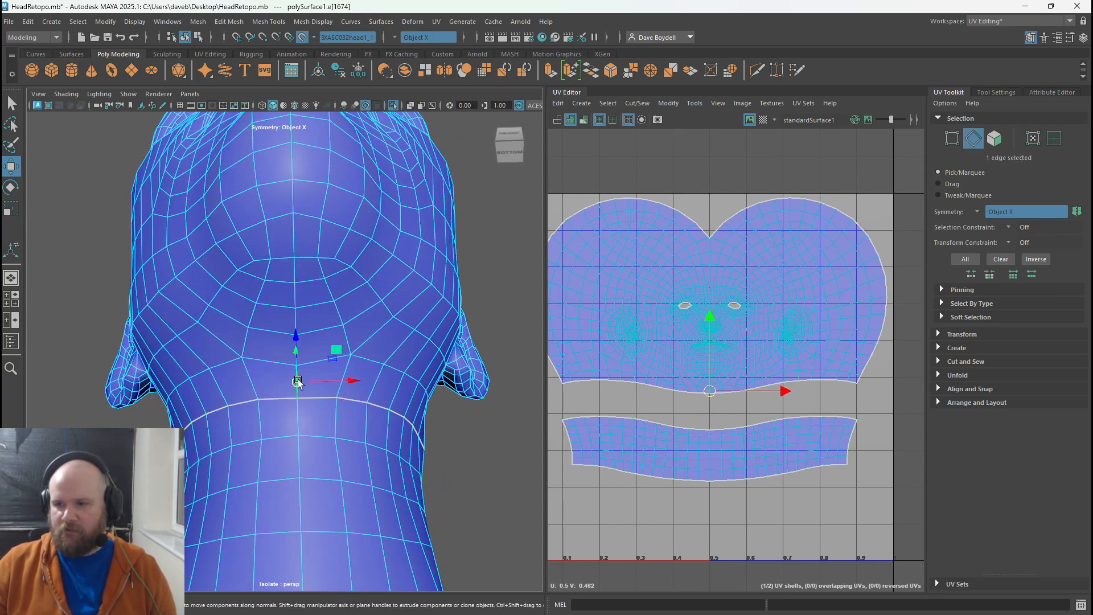
{"action": "left_click_drag", "start_coordinate": [313, 367], "coordinate": [203, 372], "text": "alt"}
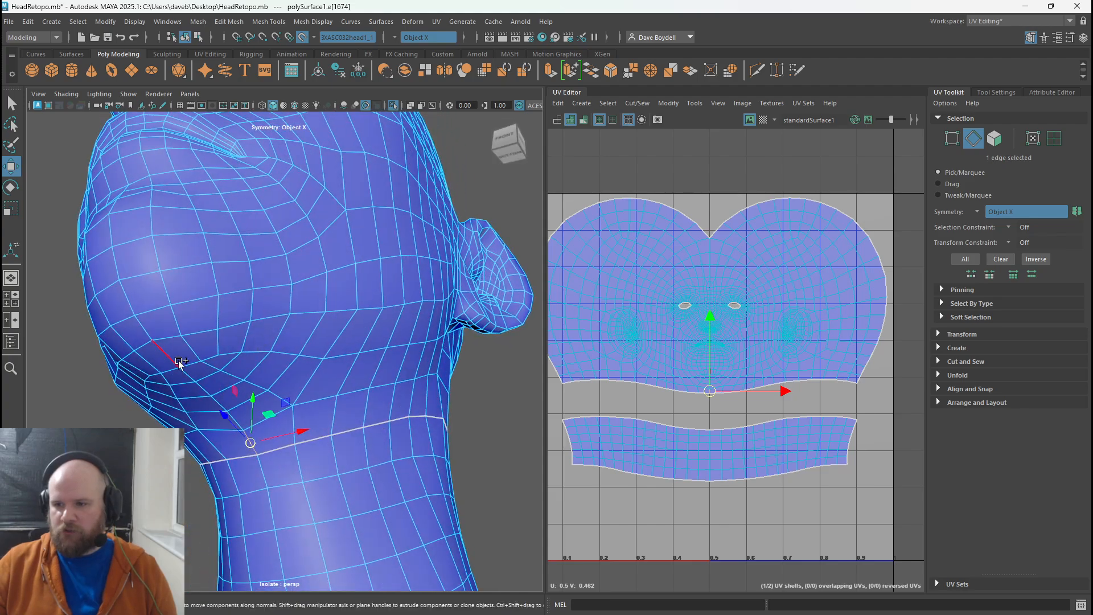
{"action": "double_click", "coordinate": [186, 370]}
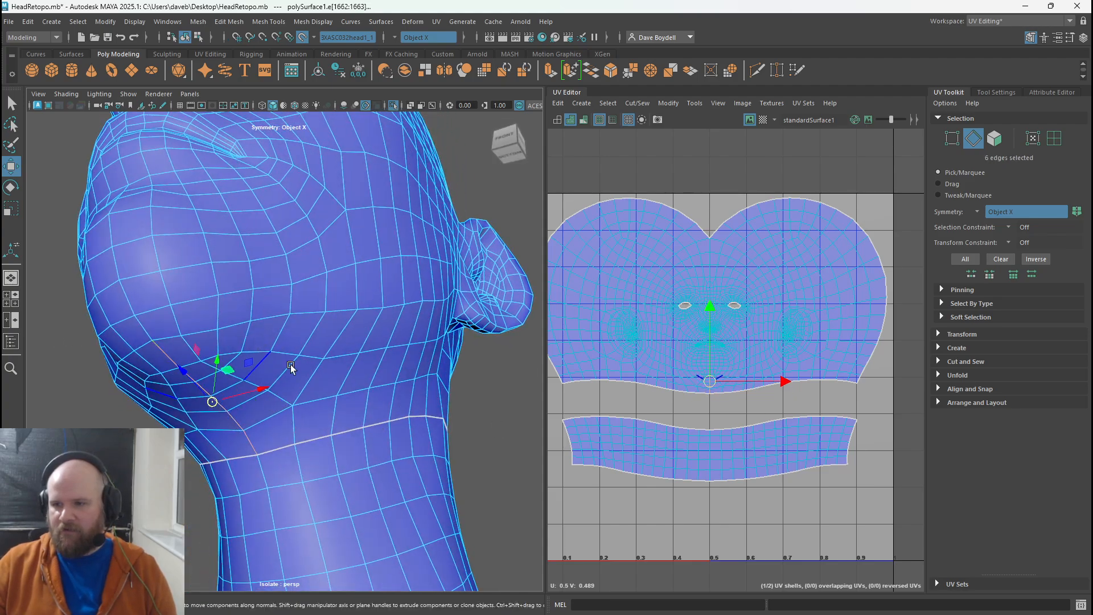
{"action": "key", "text": "ctrl+x"}
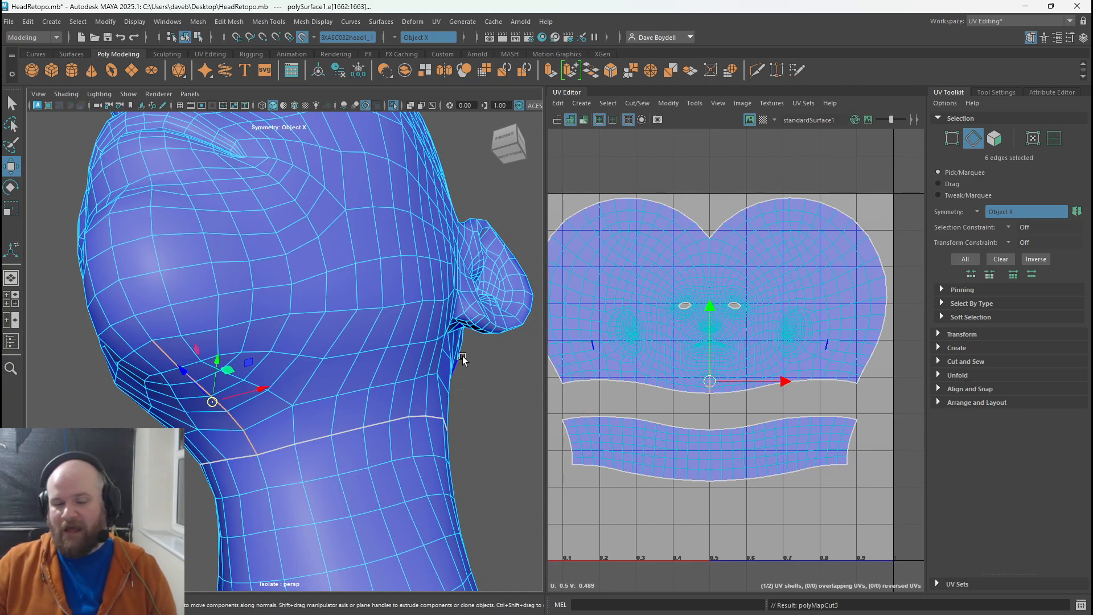
- Select the edges along the front of the ear and down to the earlobe, mirrored on both sides
{"action": "left_click_drag", "start_coordinate": [325, 263], "coordinate": [229, 298], "text": "alt"}
{"action": "double_click", "coordinate": [303, 290]}
{"action": "left_click_drag", "start_coordinate": [300, 291], "coordinate": [304, 256], "text": "alt"}
{"action": "key", "text": "ctrl+z"}
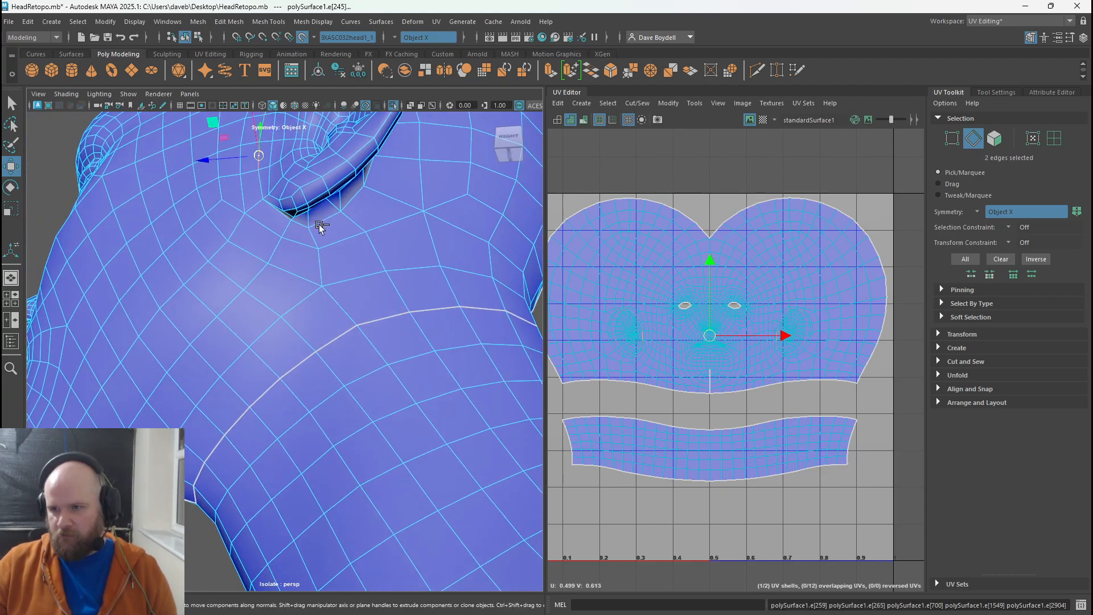
{"action": "double_click", "coordinate": [324, 221], "text": "shift"}
{"action": "left_click_drag", "start_coordinate": [342, 219], "coordinate": [279, 342], "text": "alt"}
{"action": "double_click", "coordinate": [284, 278], "text": "shift"}
{"action": "left_click", "coordinate": [286, 371], "text": "shift"}
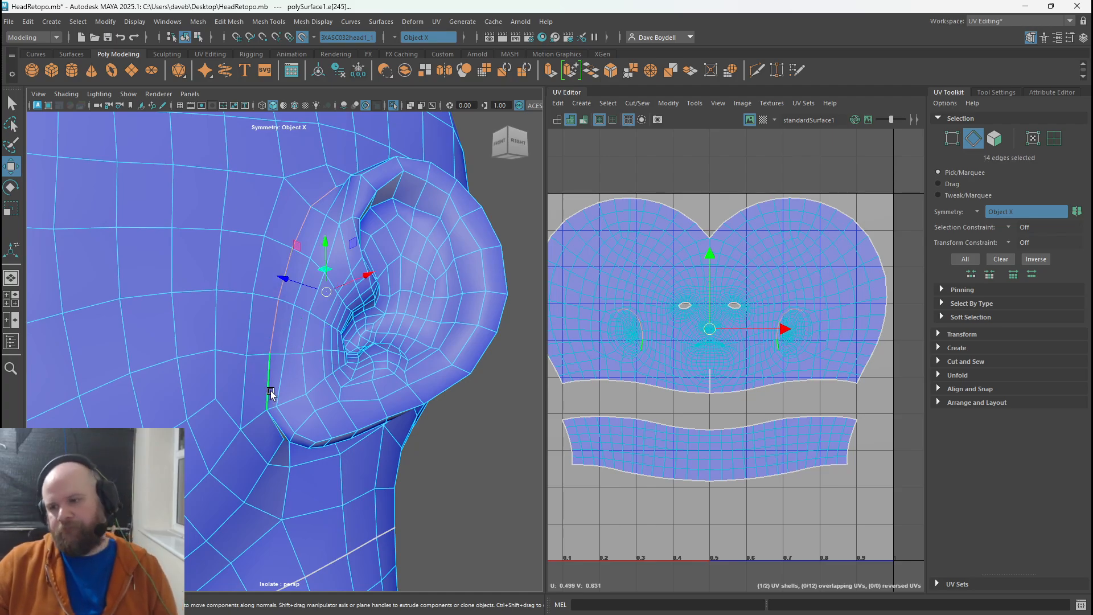
- Complete the edge loop beneath and behind each ear, and cut the UVs along it to separate the ears
{"action": "left_click_drag", "start_coordinate": [271, 391], "coordinate": [305, 347], "text": "alt"}
{"action": "double_click", "coordinate": [281, 295], "text": "shift"}
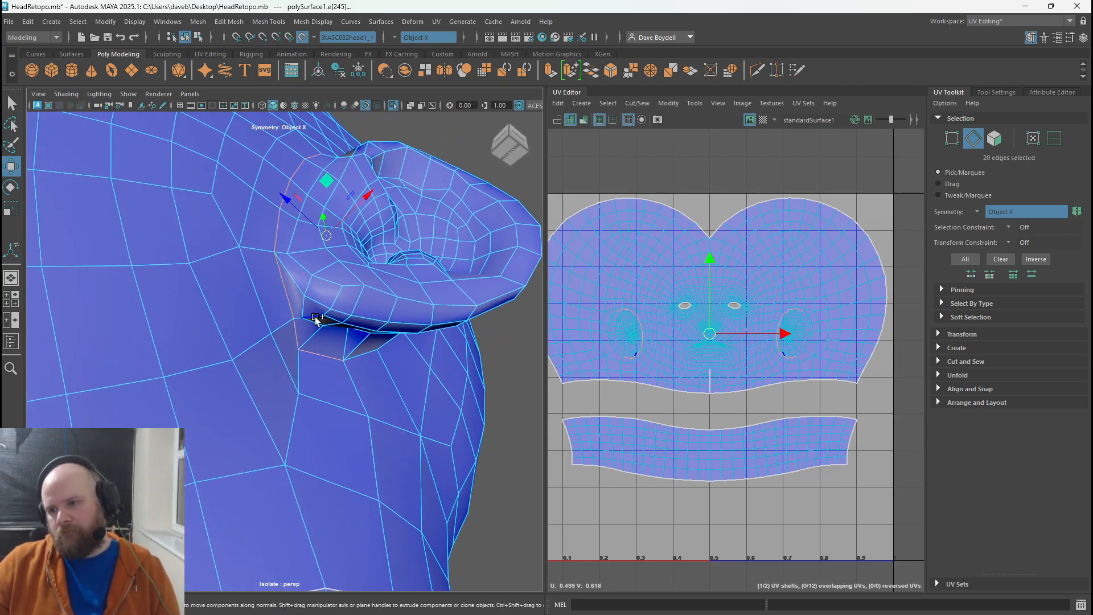
{"action": "left_click_drag", "start_coordinate": [282, 295], "coordinate": [203, 329], "text": "alt"}
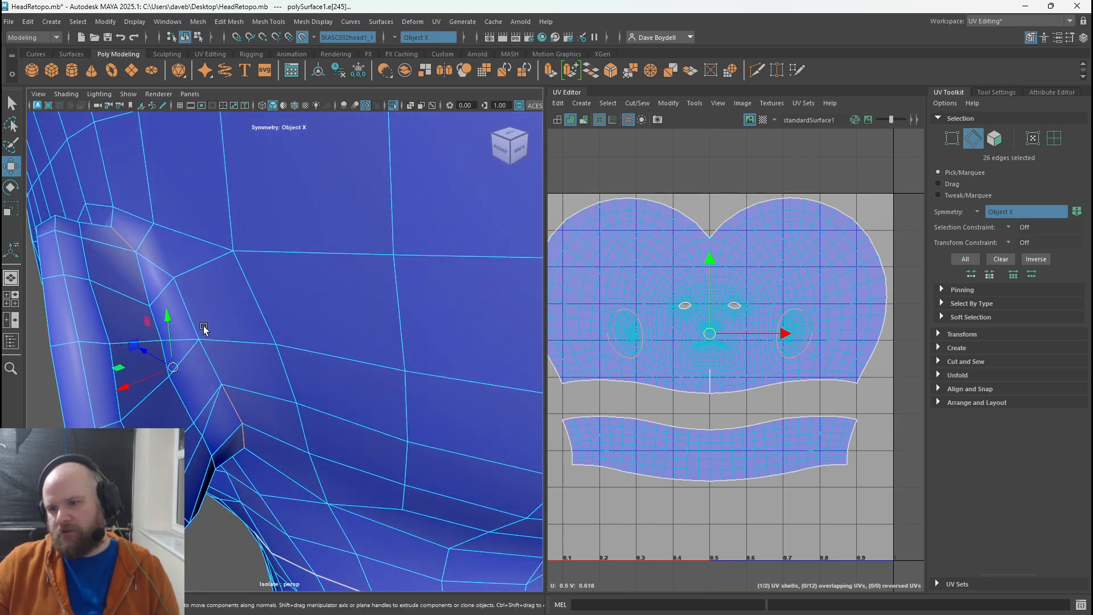
{"action": "left_click", "coordinate": [152, 265], "text": "shift"}
{"action": "left_click", "coordinate": [170, 286], "text": "shift"}
{"action": "left_click_drag", "start_coordinate": [166, 285], "coordinate": [235, 358], "text": "alt"}
{"action": "key", "text": "shift+x"}
{"action": "key", "text": "q"}
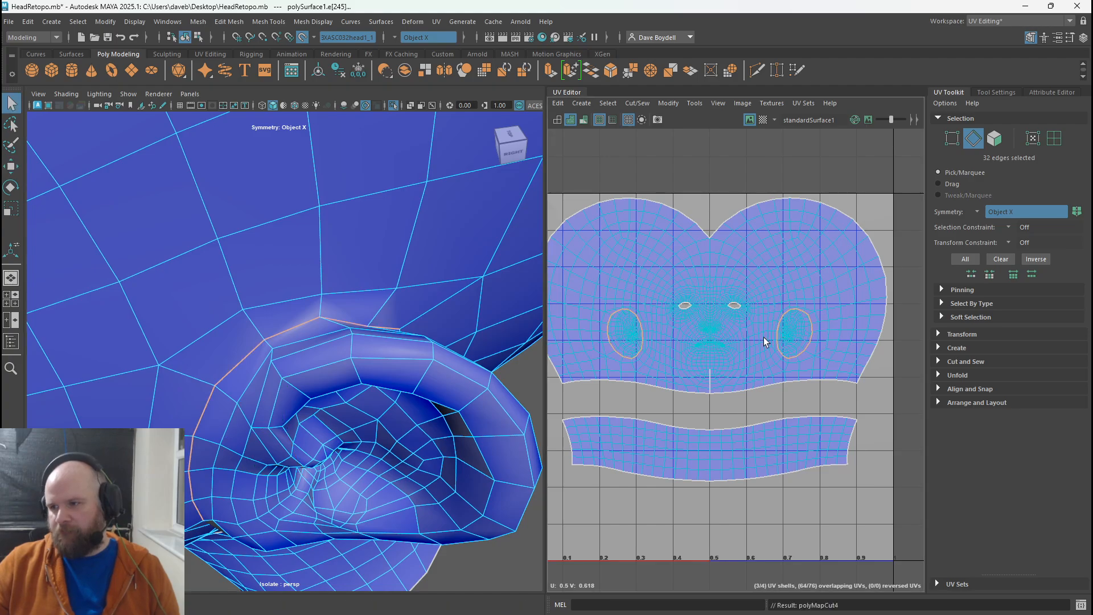
- Select both ear UV shells and move them out of the head shell to below the neck shell
{"action": "right_click_drag", "start_coordinate": [763, 337], "coordinate": [808, 365]}
{"action": "left_click", "coordinate": [622, 340]}
{"action": "key", "text": "w"}
{"action": "left_click_drag", "start_coordinate": [710, 307], "coordinate": [712, 487]}
{"action": "left_click_drag", "start_coordinate": [349, 380], "coordinate": [311, 316], "text": "alt"}
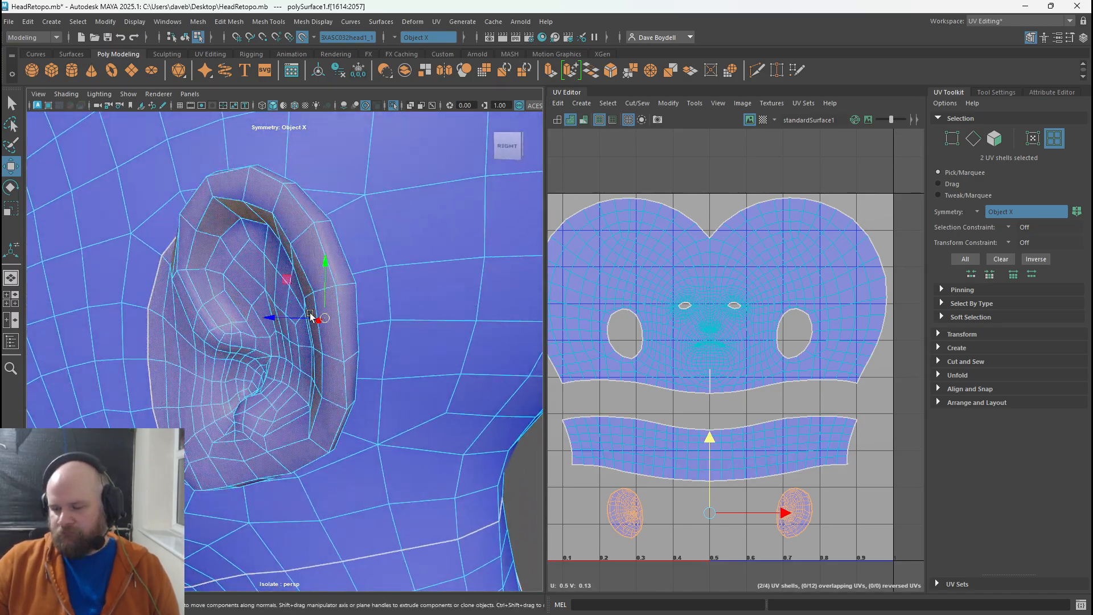
{"action": "left_click_drag", "start_coordinate": [395, 320], "coordinate": [370, 307], "text": "alt"}
- Save the scene and unfold all UVs of the head, neck and ear shells
{"action": "right_click_drag", "start_coordinate": [653, 296], "coordinate": [668, 239]}
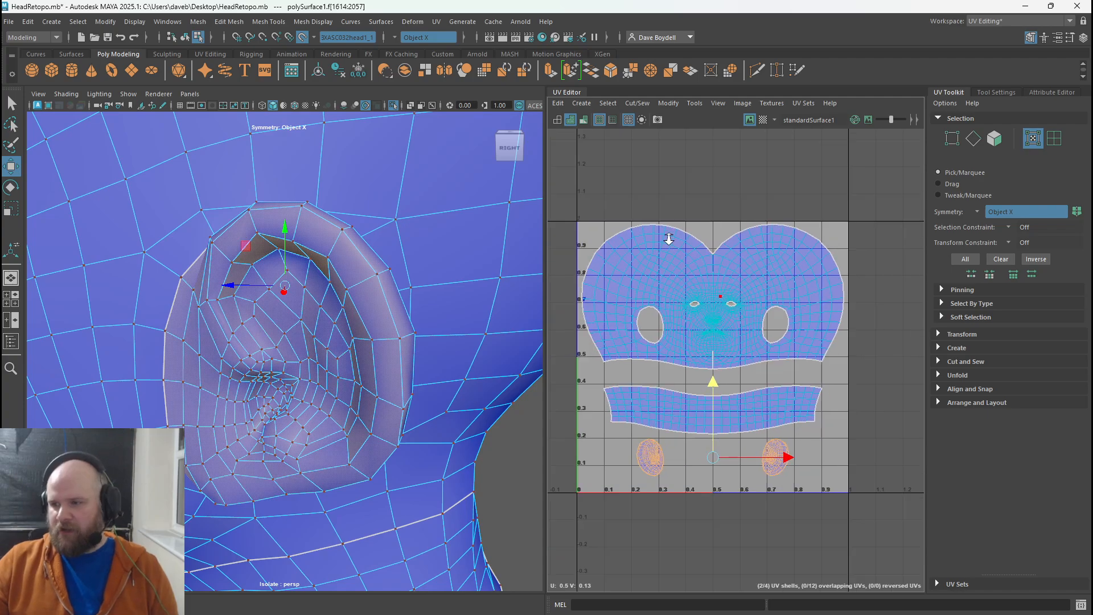
{"action": "middle_click_drag", "start_coordinate": [668, 239], "coordinate": [693, 203], "text": "alt"}
{"action": "key", "text": "ctrl+s"}
{"action": "left_click_drag", "start_coordinate": [567, 189], "coordinate": [922, 518]}
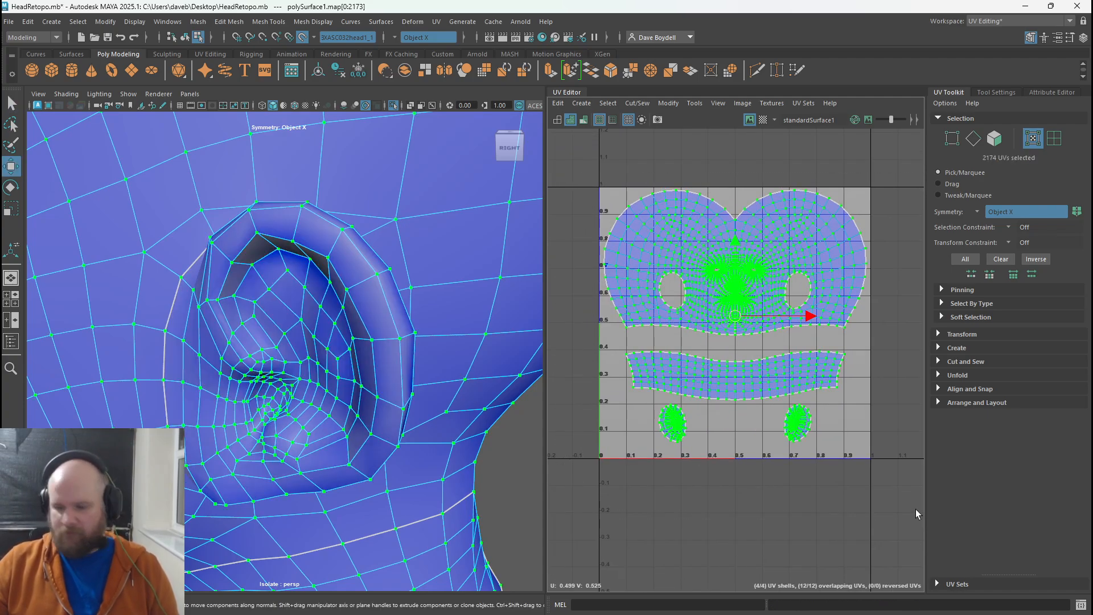
{"action": "key", "text": "ctrl+u"}
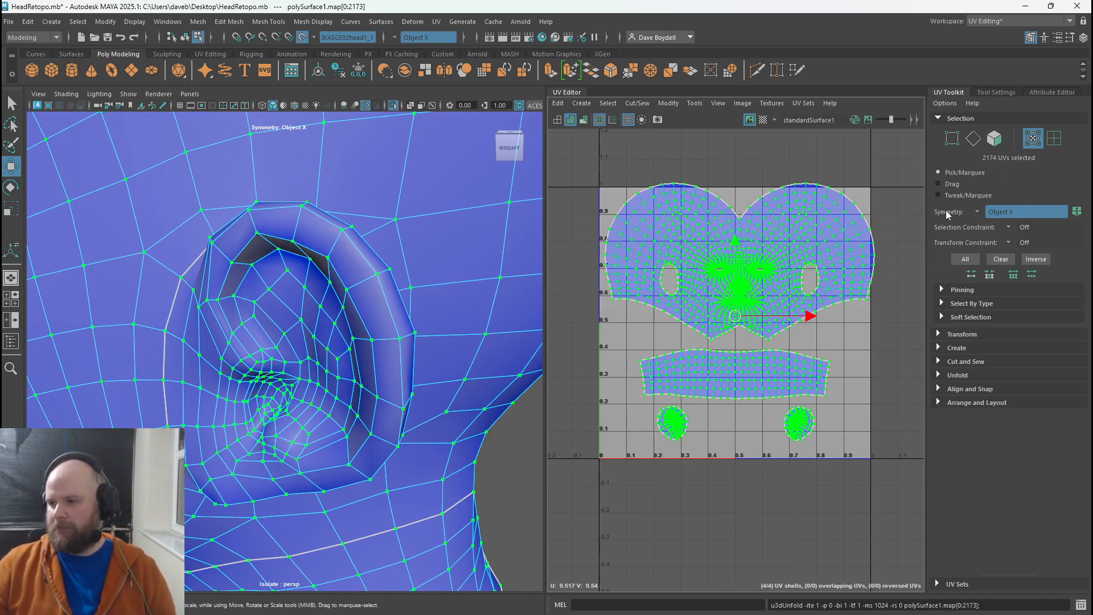
- Display UV distortion, examine the face, ear, jaw and neck for stretching, and turn the display off again
{"action": "left_click", "coordinate": [584, 120]}
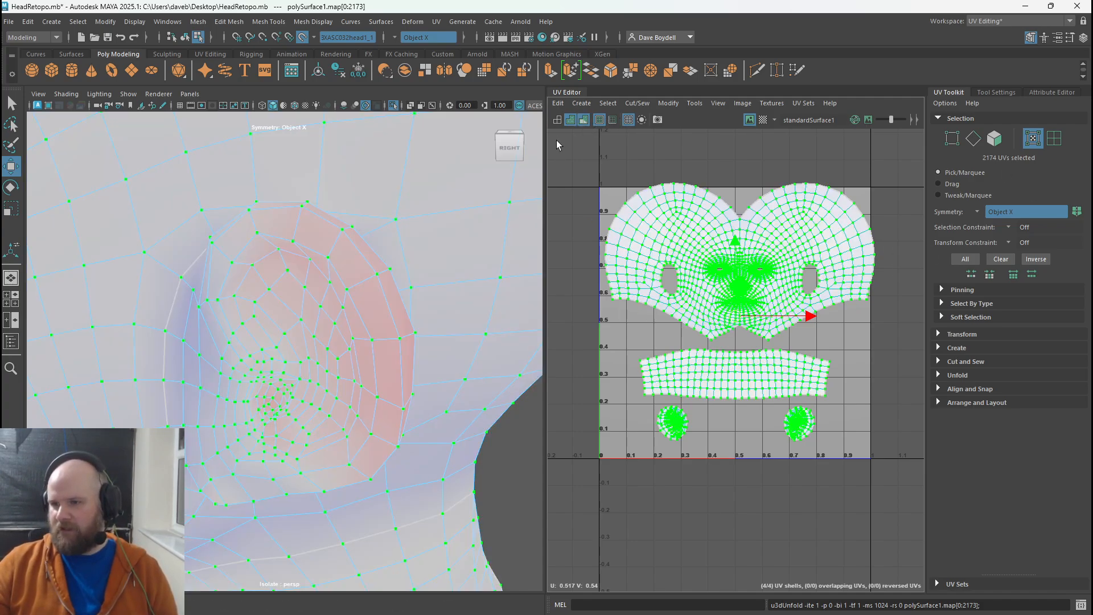
{"action": "key", "text": "f"}
{"action": "mouse_move", "coordinate": [247, 194]}
{"action": "left_mouse_down", "text": "alt"}
{"action": "mouse_move", "coordinate": [231, 232]}
{"action": "mouse_move", "coordinate": [179, 216]}
{"action": "mouse_move", "coordinate": [98, 164]}
{"action": "mouse_move", "coordinate": [222, 182]}
{"action": "mouse_move", "coordinate": [349, 165]}
{"action": "mouse_move", "coordinate": [447, 227]}
{"action": "mouse_move", "coordinate": [451, 402]}
{"action": "mouse_move", "coordinate": [437, 417]}
{"action": "left_mouse_up", "text": "alt"}
{"action": "left_click", "coordinate": [447, 228]}
{"action": "scroll", "coordinate": [446, 227], "scroll_direction": "up", "scroll_amount": 3}
{"action": "key", "text": "q"}
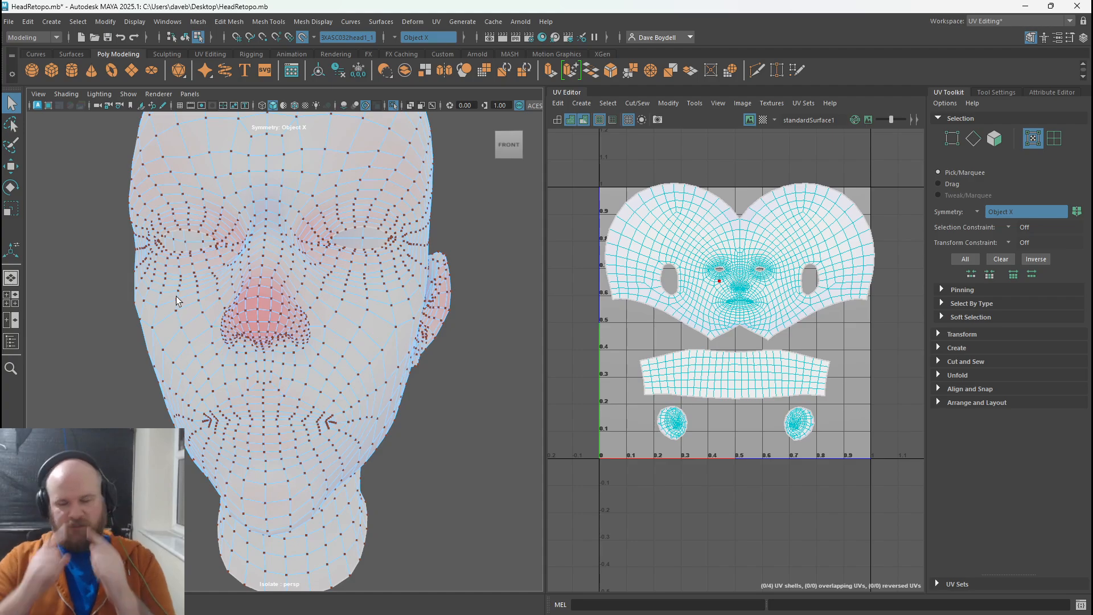
{"action": "left_click_drag", "start_coordinate": [213, 292], "coordinate": [294, 280], "text": "alt"}
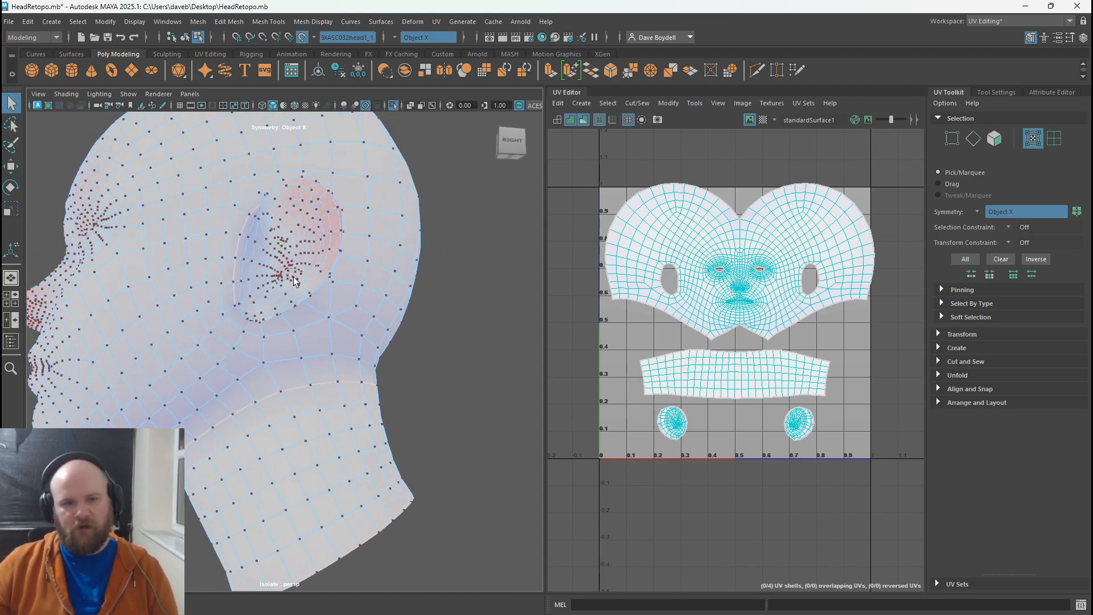
{"action": "double_click", "coordinate": [835, 209]}
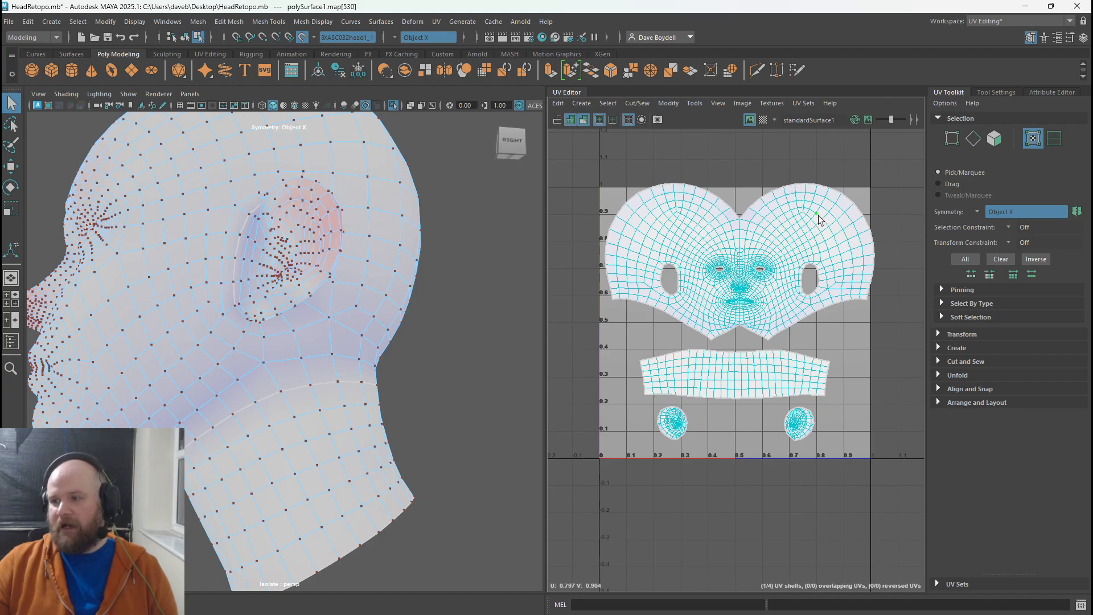
{"action": "left_click", "coordinate": [584, 119]}
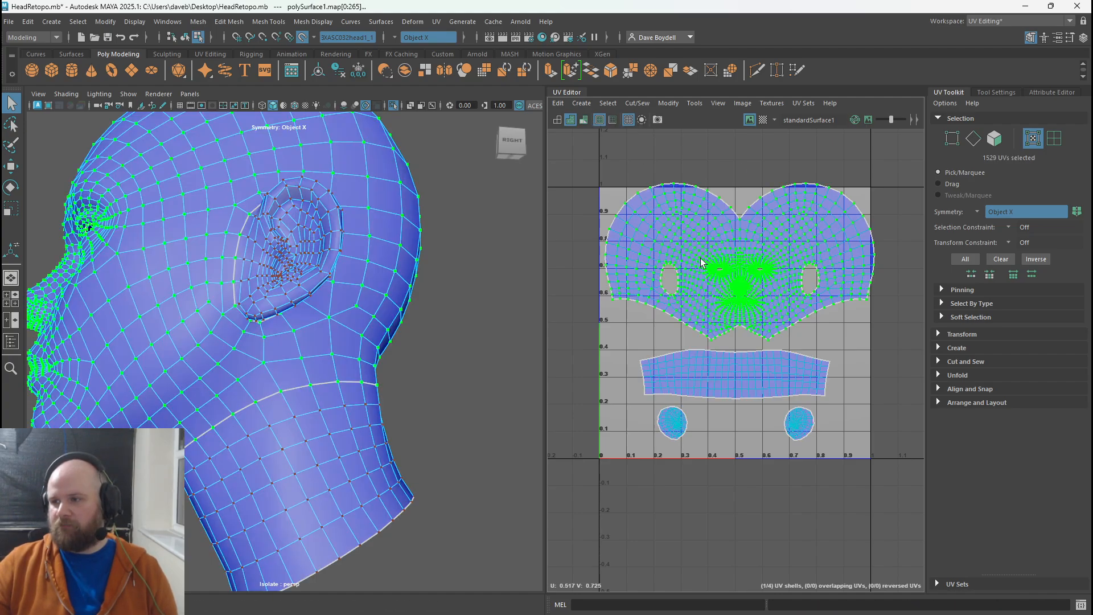
- Move the head shell to fit inside the 0 to 1 UV square and nudge the neck shell slightly down
{"action": "scroll", "coordinate": [701, 258], "scroll_direction": "up", "scroll_amount": 2}
{"action": "key", "text": "w"}
{"action": "left_click_drag", "start_coordinate": [750, 263], "coordinate": [745, 271]}
{"action": "left_click", "coordinate": [735, 456]}
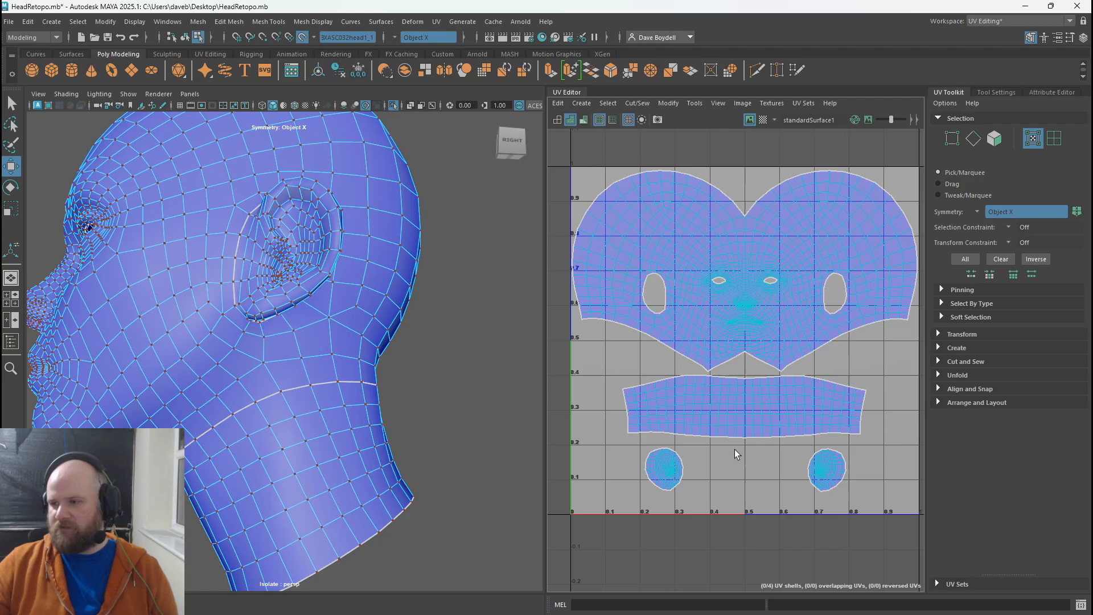
{"action": "double_click", "coordinate": [743, 433]}
{"action": "left_click_drag", "start_coordinate": [745, 406], "coordinate": [745, 411]}
- Turn symmetry off and move both ear shells side by side into the space under the head shell's left lobe
{"action": "double_click", "coordinate": [664, 470]}
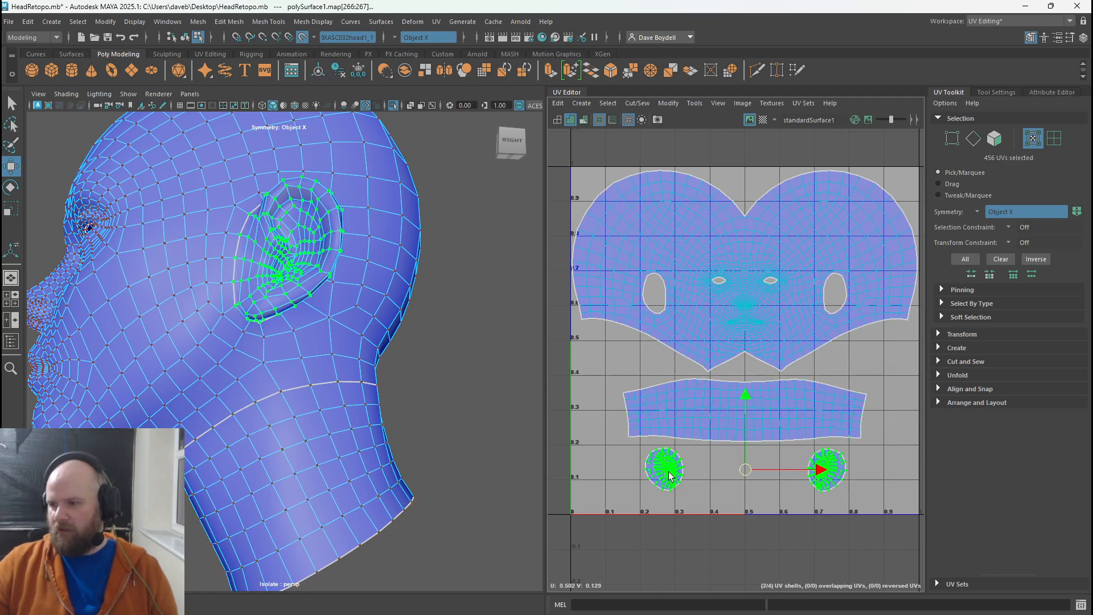
{"action": "left_click", "coordinate": [401, 38]}
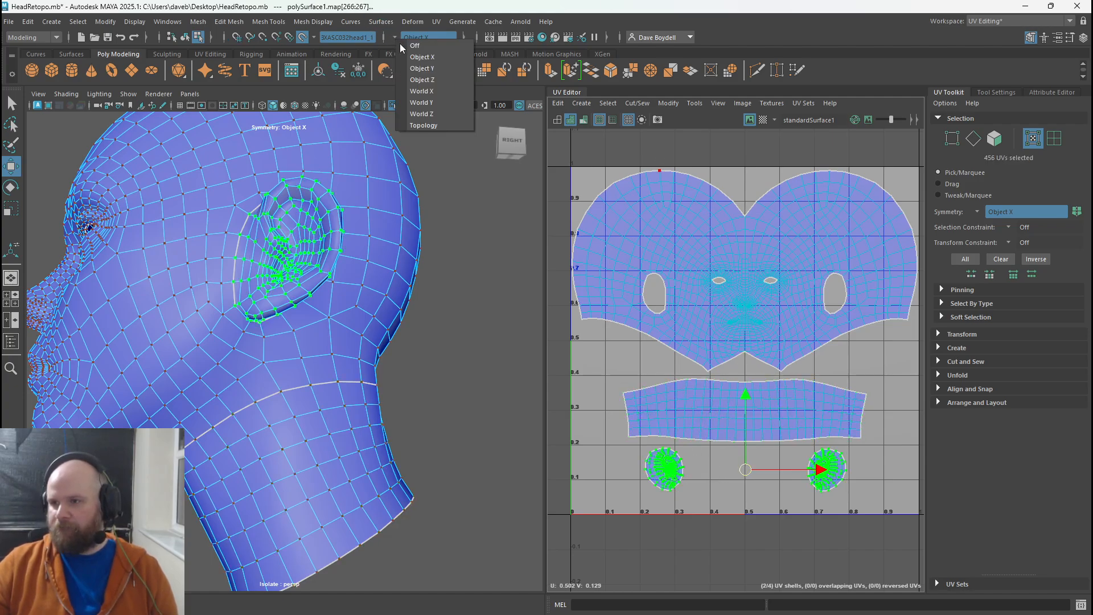
{"action": "left_click", "coordinate": [414, 46]}
{"action": "double_click", "coordinate": [666, 470]}
{"action": "left_click_drag", "start_coordinate": [673, 462], "coordinate": [596, 349]}
{"action": "double_click", "coordinate": [833, 473]}
{"action": "left_click_drag", "start_coordinate": [832, 473], "coordinate": [646, 360]}
- Move the outer ear shell horizontally towards the other ear shell, leaving a narrow gap between them
{"action": "scroll", "coordinate": [700, 361], "scroll_direction": "up", "scroll_amount": 10}
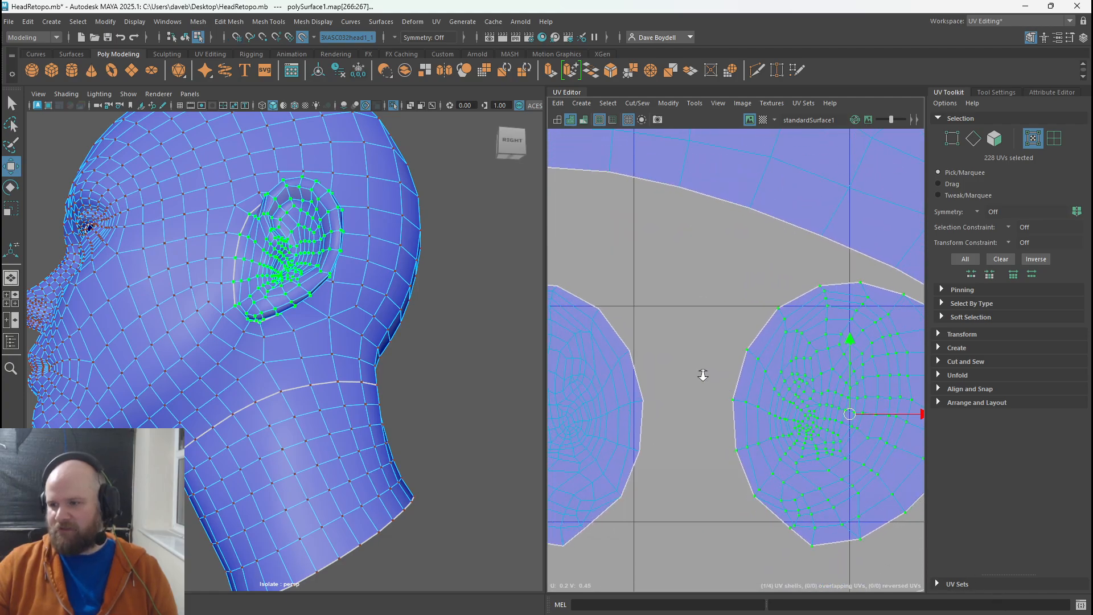
{"action": "left_click", "coordinate": [593, 421]}
{"action": "double_click", "coordinate": [593, 421]}
{"action": "left_click_drag", "start_coordinate": [617, 418], "coordinate": [671, 415]}
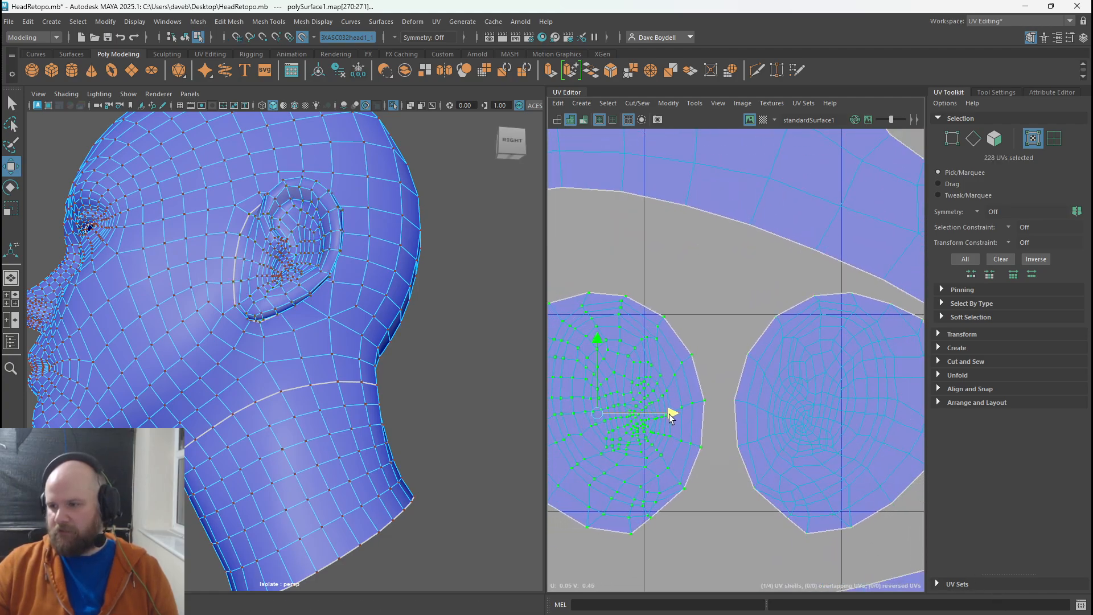
{"action": "scroll", "coordinate": [671, 415], "scroll_direction": "down", "scroll_amount": 10}
{"action": "middle_click_drag", "start_coordinate": [819, 359], "coordinate": [667, 312], "text": "alt"}
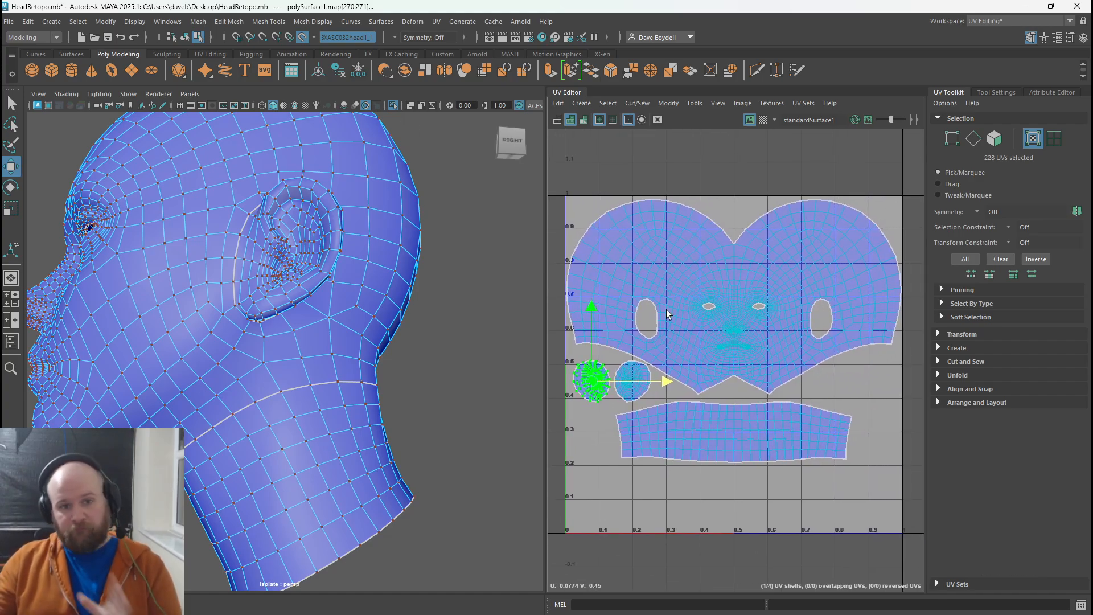
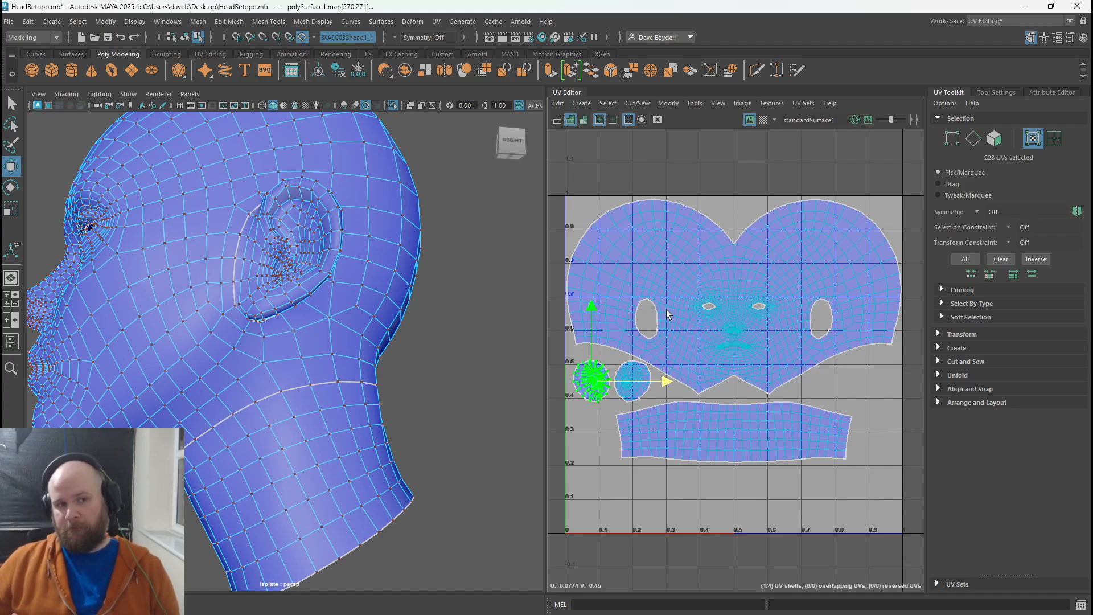
- Leave UV component selection for object mode and save the scene with the arranged UV layout
{"action": "right_click_drag", "start_coordinate": [598, 294], "coordinate": [668, 327], "text": "alt"}
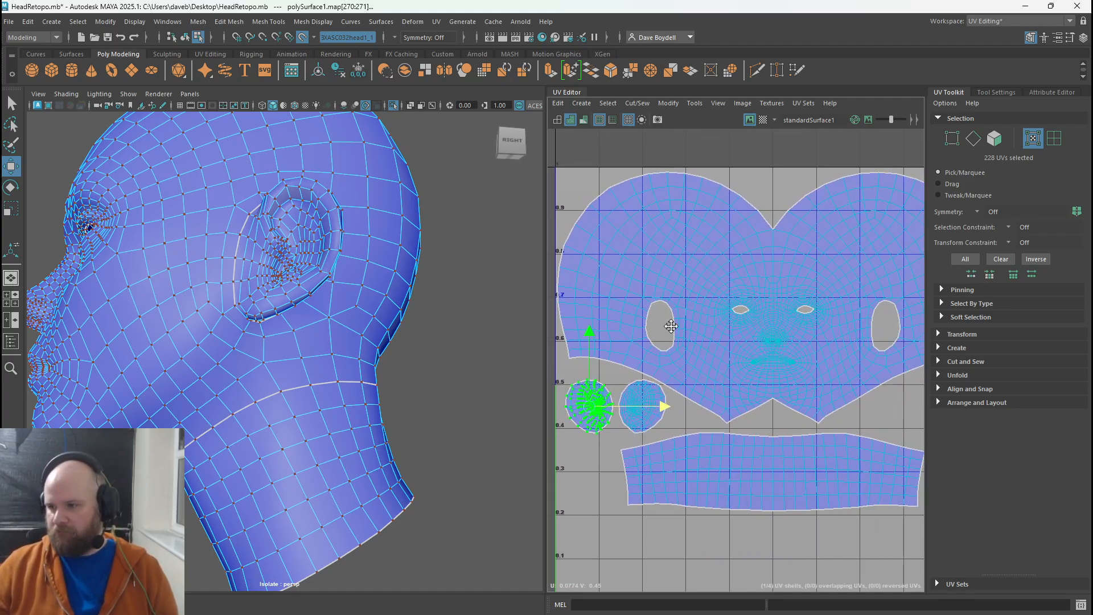
{"action": "middle_click_drag", "start_coordinate": [668, 327], "coordinate": [650, 310], "text": "alt"}
{"action": "right_click_drag", "start_coordinate": [403, 306], "coordinate": [360, 266], "text": "alt"}
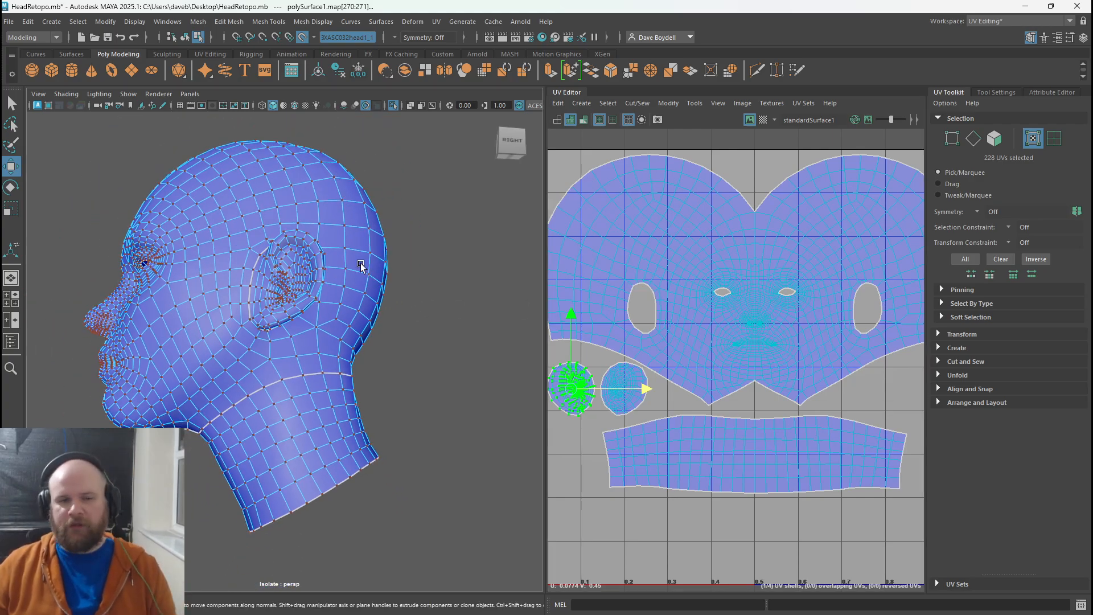
{"action": "right_click_drag", "start_coordinate": [171, 228], "coordinate": [230, 210]}
{"action": "left_click_drag", "start_coordinate": [231, 210], "coordinate": [292, 246], "text": "alt"}
{"action": "key", "text": "ctrl+s"}
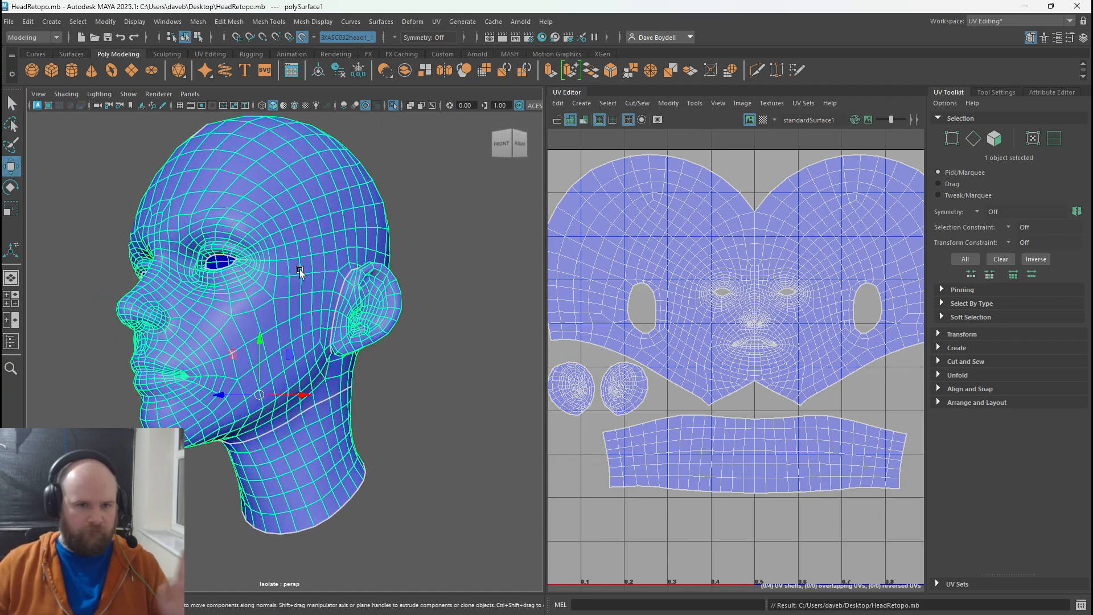
- Apply a planar UV projection to the whole head mesh
{"action": "scroll", "coordinate": [300, 272], "scroll_direction": "down", "scroll_amount": 5}
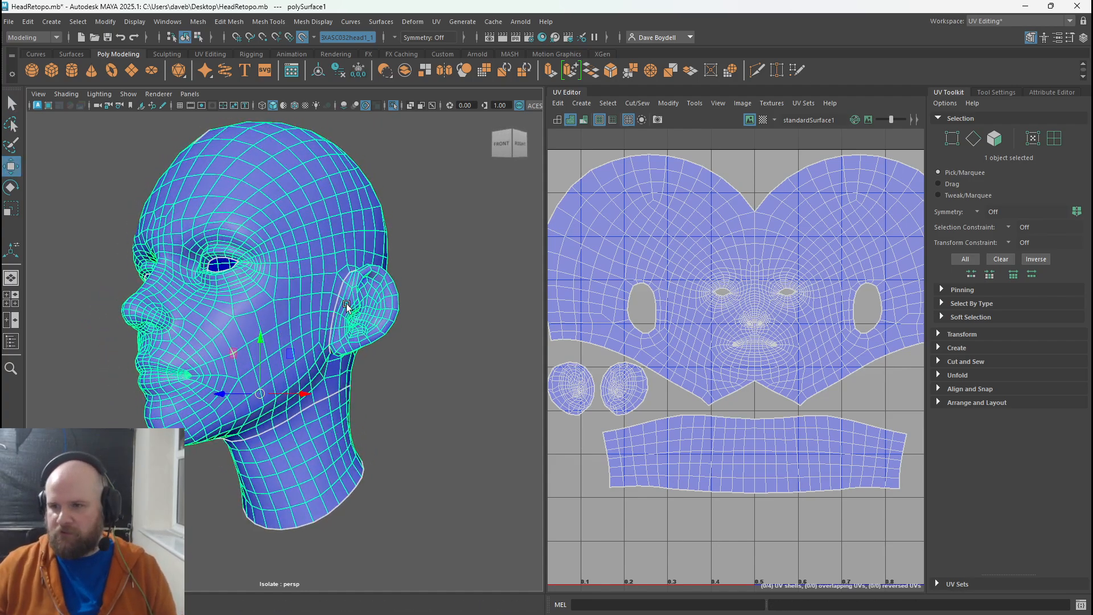
{"action": "left_click", "coordinate": [581, 103]}
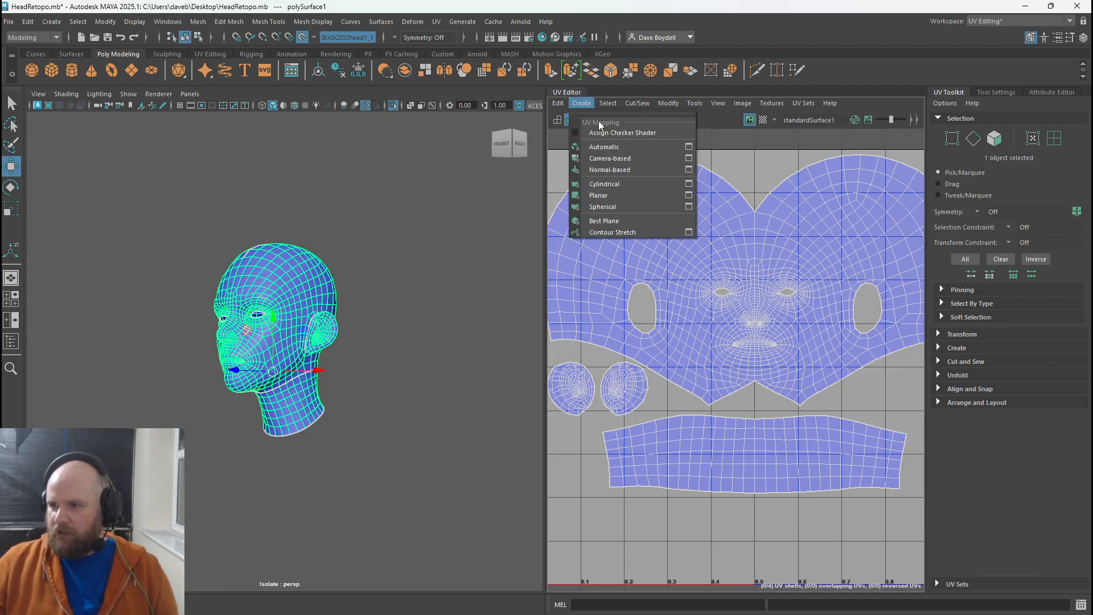
{"action": "left_click", "coordinate": [620, 194]}
- Select the centre edges from the back of the neck opening up over the back of the head and cut them
{"action": "left_click_drag", "start_coordinate": [205, 371], "coordinate": [266, 289], "text": "alt"}
{"action": "right_click_drag", "start_coordinate": [266, 289], "coordinate": [261, 155]}
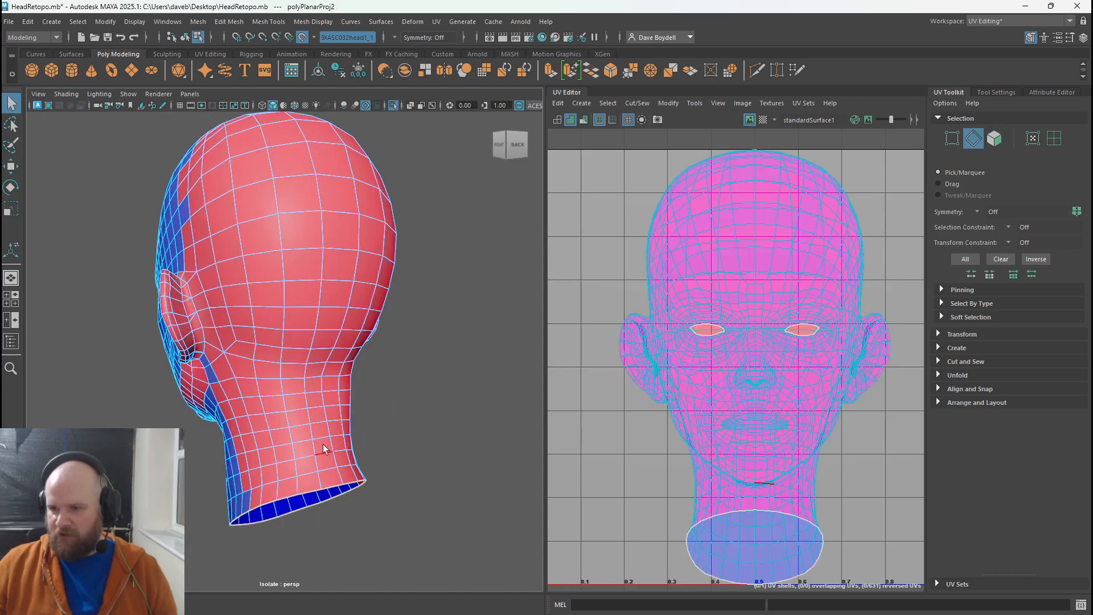
{"action": "left_click", "coordinate": [336, 473]}
{"action": "left_click_drag", "start_coordinate": [335, 472], "coordinate": [230, 264], "text": "alt"}
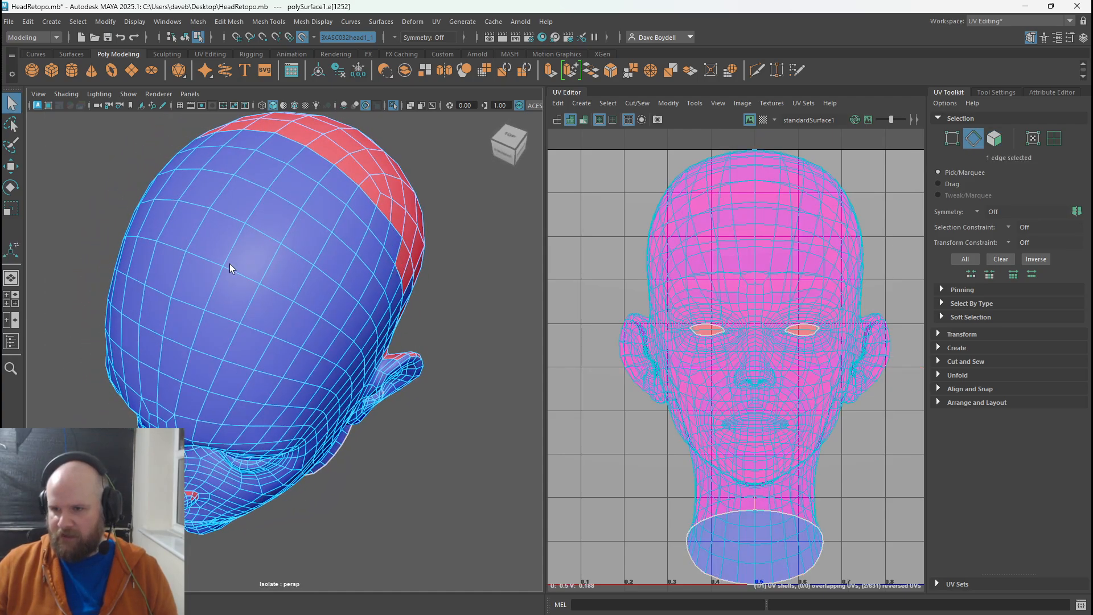
{"action": "double_click", "coordinate": [190, 264], "text": "shift"}
{"action": "left_click_drag", "start_coordinate": [276, 341], "coordinate": [236, 316], "text": "alt"}
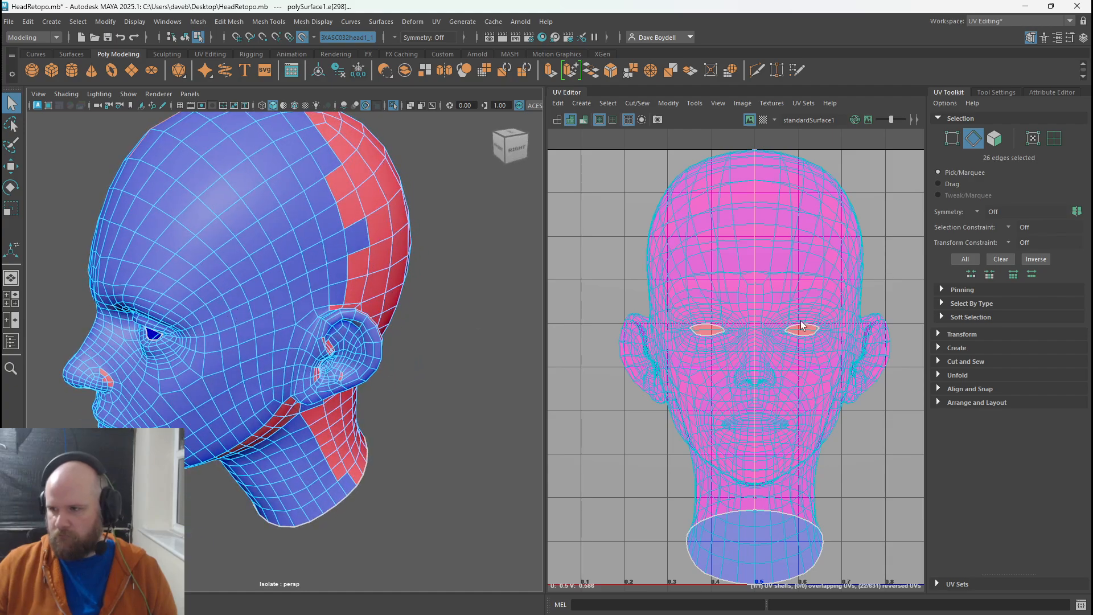
{"action": "key", "text": "shift+x"}
- Unfold the head into a single shell and orient it upright along the central edge loop through the face
{"action": "left_click_drag", "start_coordinate": [293, 358], "coordinate": [294, 342], "text": "alt"}
{"action": "right_click_drag", "start_coordinate": [680, 266], "coordinate": [751, 222]}
{"action": "double_click", "coordinate": [740, 264]}
{"action": "key", "text": "ctrl+u"}
{"action": "left_click", "coordinate": [668, 103]}
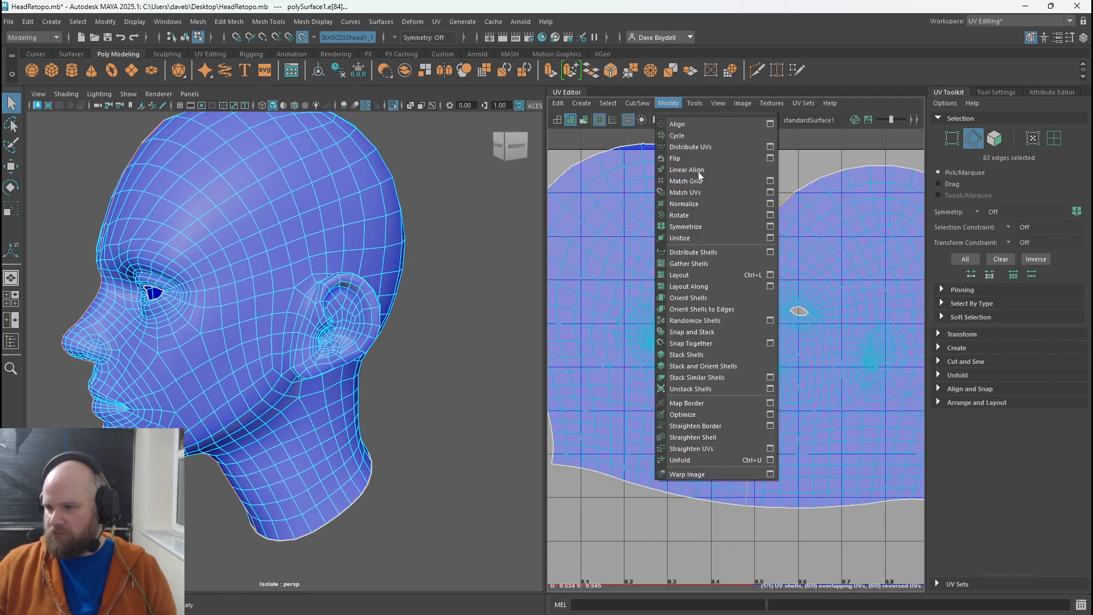
{"action": "left_click", "coordinate": [733, 445]}
{"action": "right_click_drag", "start_coordinate": [756, 394], "coordinate": [839, 328]}
{"action": "middle_click_drag", "start_coordinate": [792, 447], "coordinate": [750, 417], "text": "alt"}
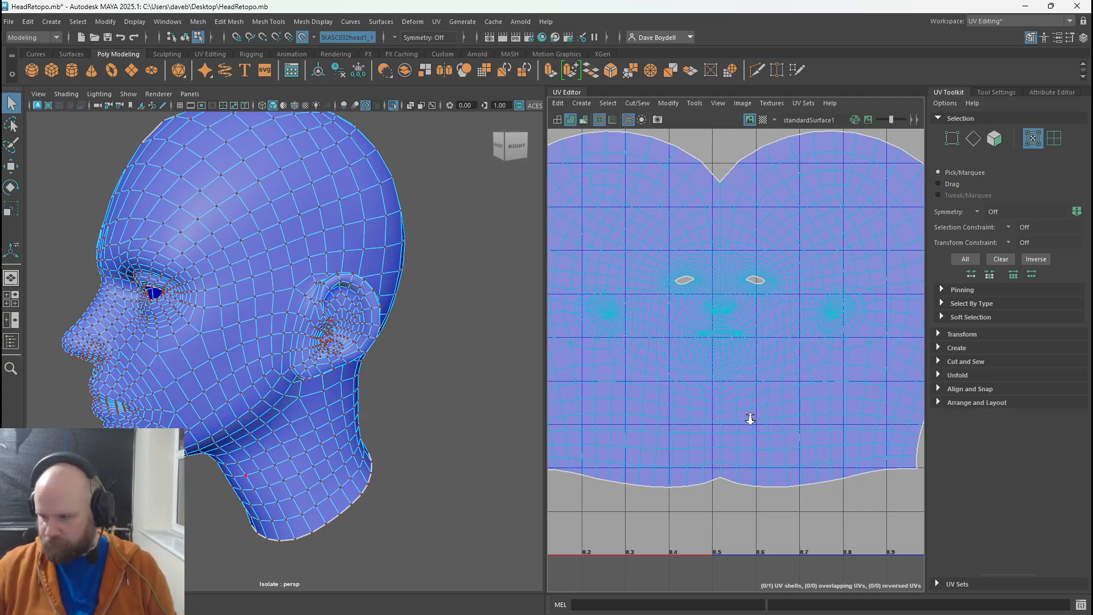
{"action": "right_click_drag", "start_coordinate": [750, 418], "coordinate": [723, 373], "text": "alt"}
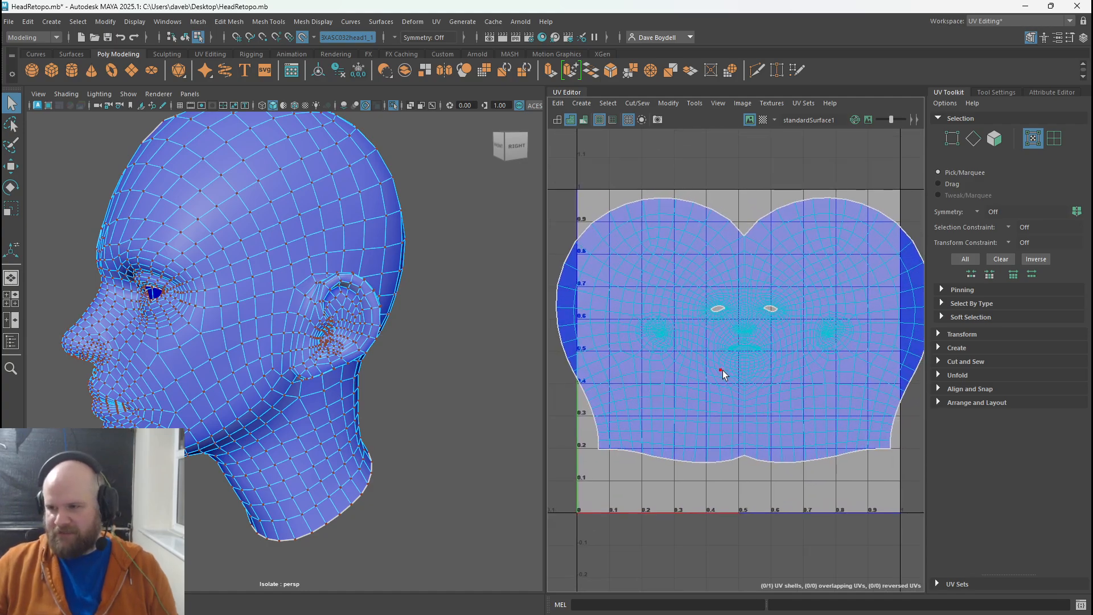
{"action": "left_click", "coordinate": [584, 106]}
{"action": "mouse_move", "coordinate": [559, 104]}
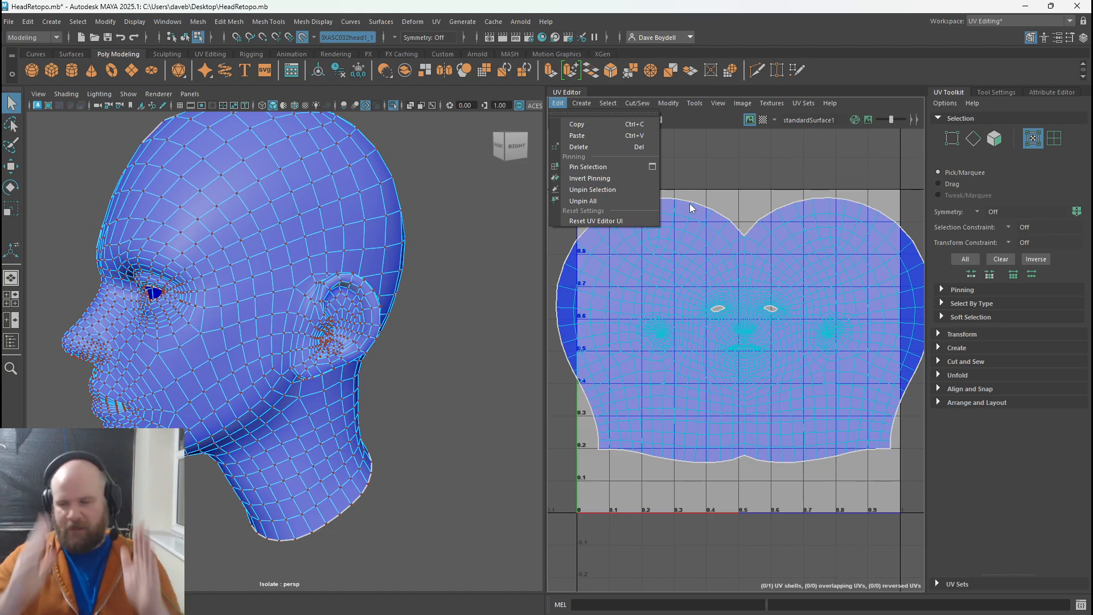
{"action": "left_click", "coordinate": [751, 361]}
{"action": "scroll", "coordinate": [784, 359], "scroll_direction": "up", "scroll_amount": 2}
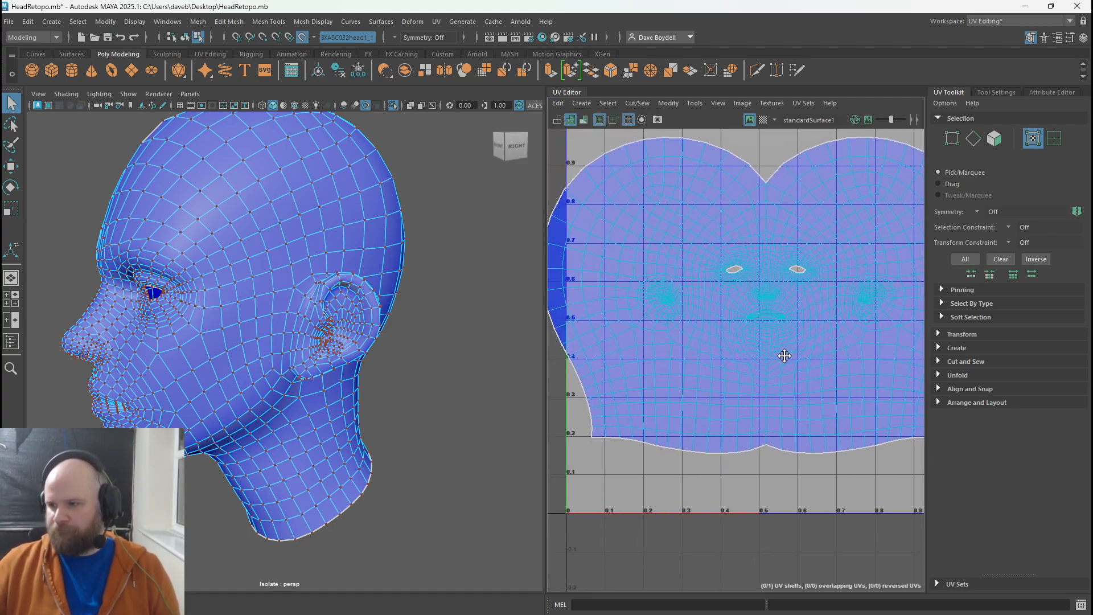
- Select the row of UVs along the neck's open border and scale it vertically into a flat line
{"action": "right_click_drag", "start_coordinate": [723, 345], "coordinate": [773, 344]}
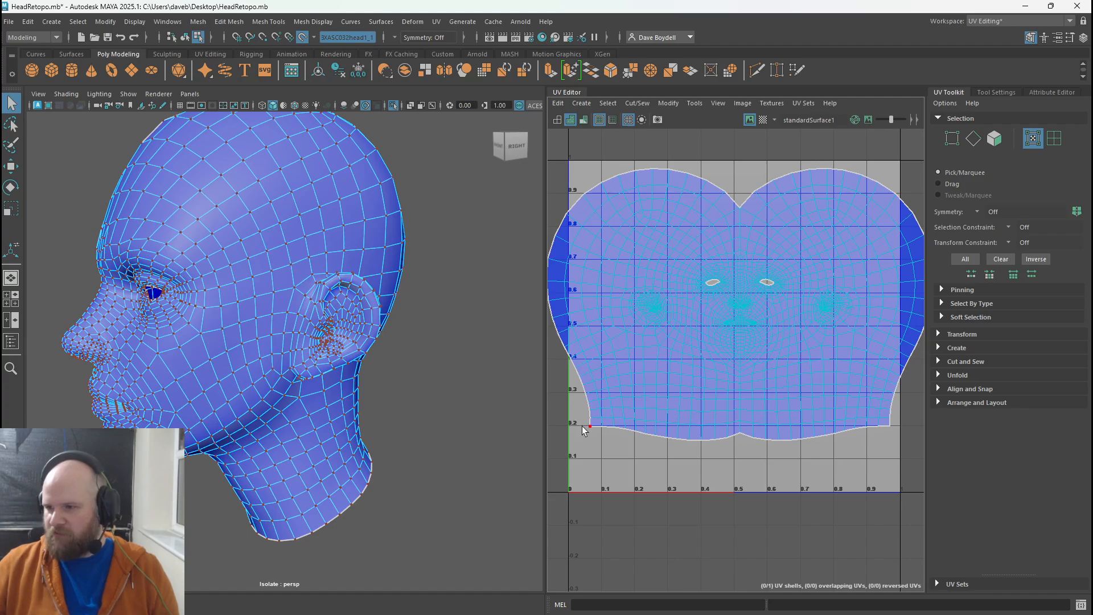
{"action": "left_click_drag", "start_coordinate": [581, 429], "coordinate": [902, 490]}
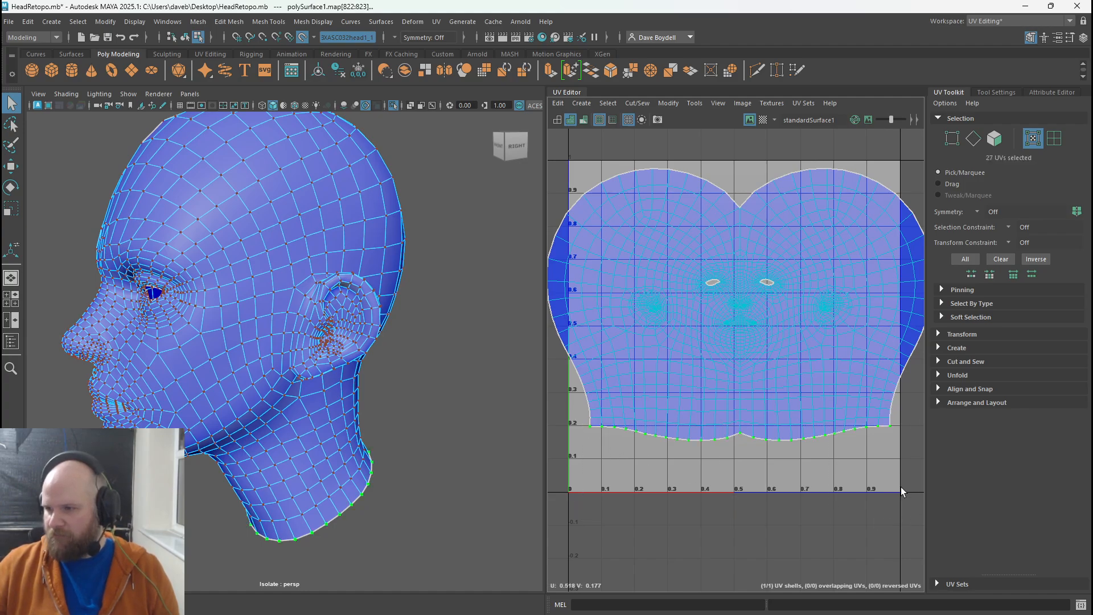
{"action": "left_click", "coordinate": [889, 432]}
{"action": "double_click", "coordinate": [589, 430], "text": "shift"}
{"action": "key", "text": "w"}
{"action": "key", "text": "r"}
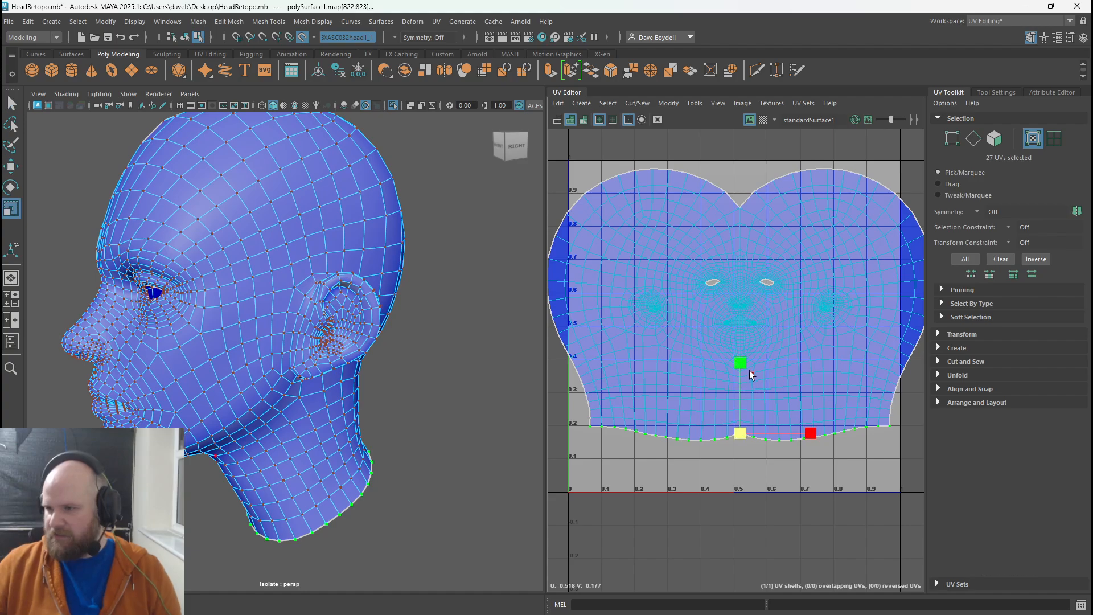
{"action": "left_click_drag", "start_coordinate": [742, 364], "coordinate": [742, 434]}
- Move the flattened neck border row down, snapped to the lower edge of the 0 to 1 UV square
{"action": "key", "text": "w"}
{"action": "key", "text": "x"}
{"action": "left_click_drag", "start_coordinate": [739, 359], "coordinate": [744, 422]}
{"action": "right_click_drag", "start_coordinate": [729, 474], "coordinate": [783, 526], "text": "alt"}
{"action": "middle_click_drag", "start_coordinate": [783, 526], "coordinate": [743, 468], "text": "alt"}
{"action": "right_click_drag", "start_coordinate": [742, 468], "coordinate": [752, 456], "text": "alt"}
{"action": "middle_click_drag", "start_coordinate": [752, 456], "coordinate": [723, 450], "text": "alt"}
{"action": "right_click_drag", "start_coordinate": [723, 450], "coordinate": [792, 489], "text": "alt"}
{"action": "key", "text": "r"}
{"action": "key", "text": "w"}
- Select the whole head shell and snap it to the centre of the UV square at U 0.5
{"action": "right_click_drag", "start_coordinate": [703, 282], "coordinate": [724, 264]}
{"action": "double_click", "coordinate": [725, 266]}
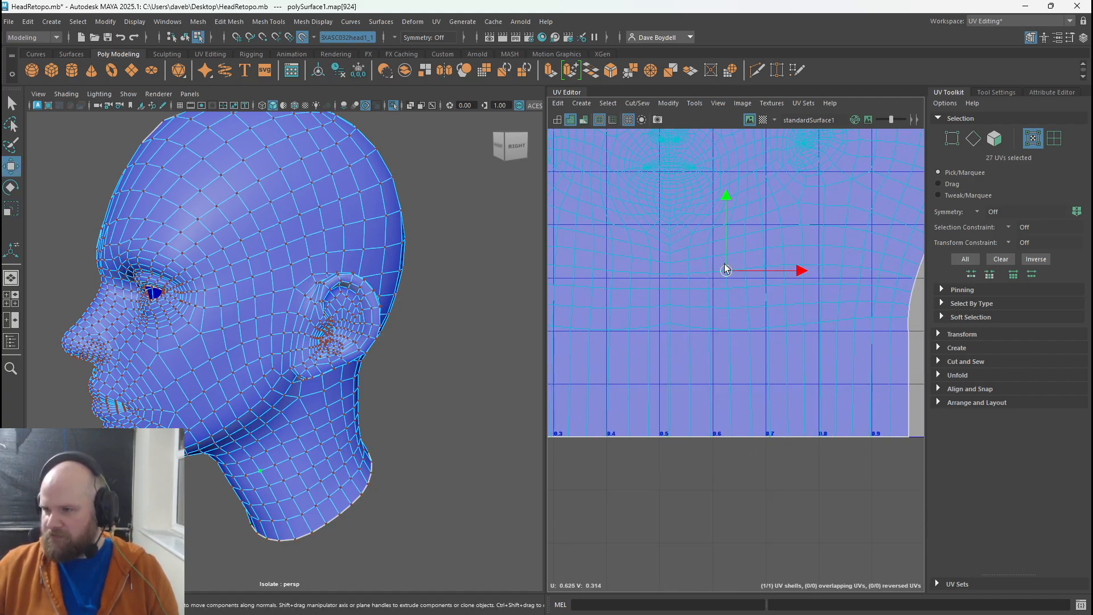
{"action": "middle_click_drag", "start_coordinate": [667, 208], "coordinate": [707, 351], "text": "alt"}
{"action": "key", "text": "x"}
{"action": "left_click_drag", "start_coordinate": [711, 327], "coordinate": [705, 323]}
{"action": "right_click_drag", "start_coordinate": [705, 323], "coordinate": [680, 322], "text": "alt"}
{"action": "middle_click_drag", "start_coordinate": [688, 445], "coordinate": [792, 352], "text": "alt"}
- Select only the neck border row of UVs again and snap it down to V 0
{"action": "right_click_drag", "start_coordinate": [749, 406], "coordinate": [801, 406]}
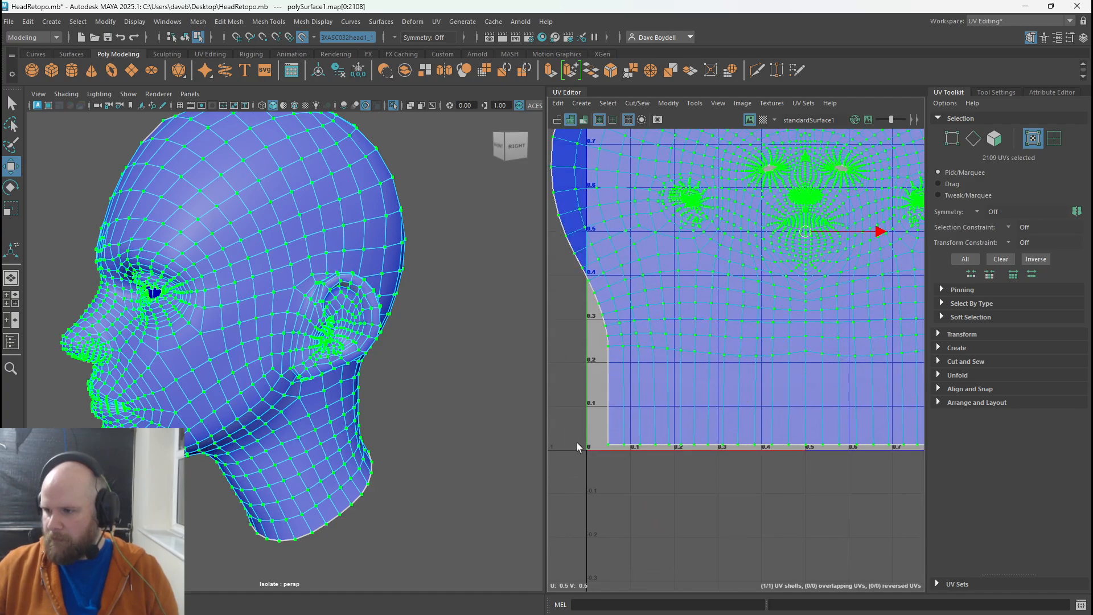
{"action": "left_click_drag", "start_coordinate": [590, 433], "coordinate": [1011, 574]}
{"action": "middle_click_drag", "start_coordinate": [411, 505], "coordinate": [298, 483], "text": "alt"}
{"action": "middle_click_drag", "start_coordinate": [807, 449], "coordinate": [717, 369], "text": "alt"}
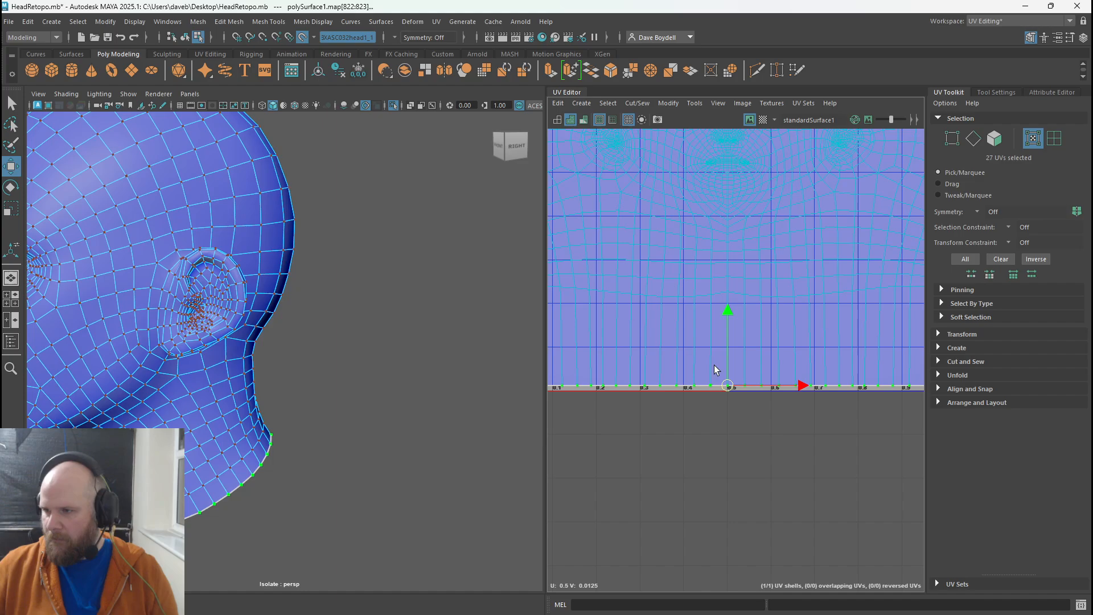
{"action": "key", "text": "x"}
{"action": "left_click_drag", "start_coordinate": [725, 360], "coordinate": [727, 368]}
- Enlarge the UV Editor and scale the neck border row horizontally to span the full width of the UV square
{"action": "middle_click_drag", "start_coordinate": [776, 386], "coordinate": [717, 378], "text": "alt"}
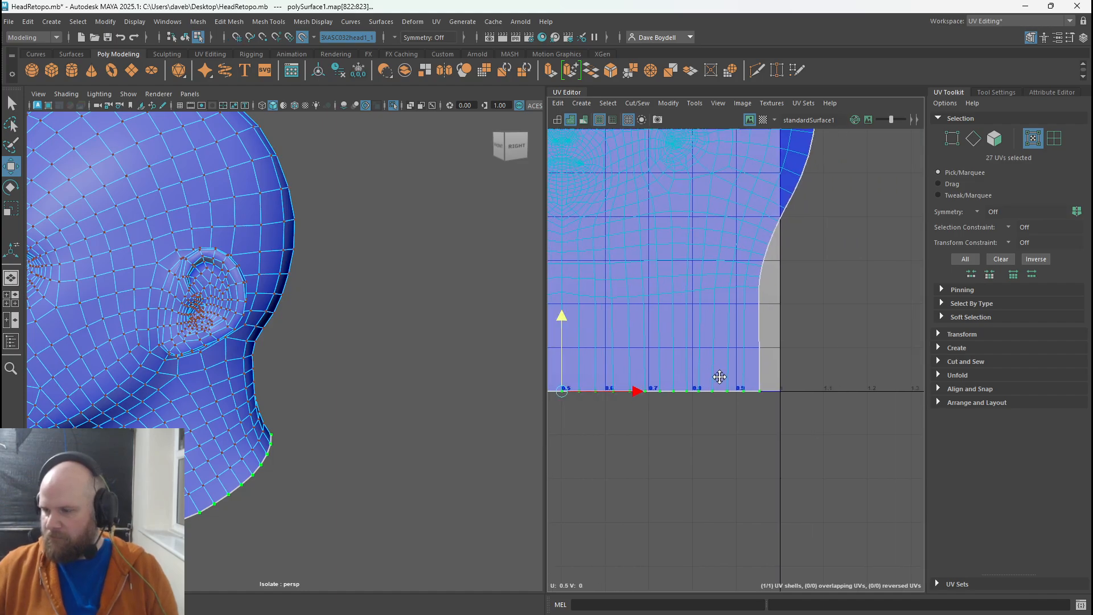
{"action": "left_click_drag", "start_coordinate": [544, 365], "coordinate": [370, 364]}
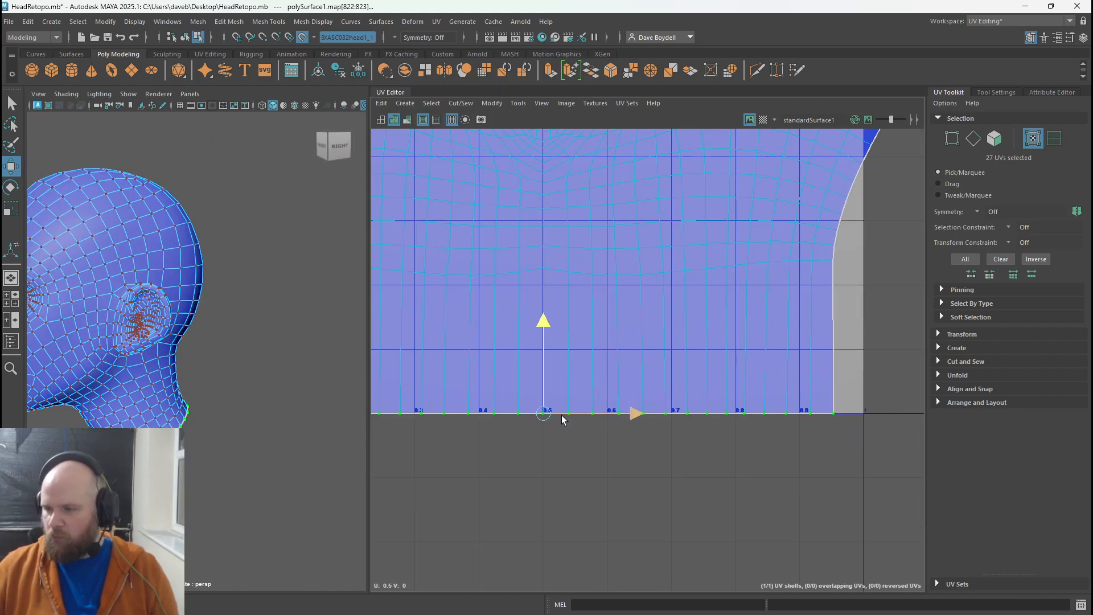
{"action": "scroll", "coordinate": [545, 322], "scroll_direction": "down", "scroll_amount": 2}
{"action": "scroll", "coordinate": [545, 323], "scroll_direction": "up", "scroll_amount": 1}
{"action": "scroll", "coordinate": [595, 378], "scroll_direction": "up", "scroll_amount": 3}
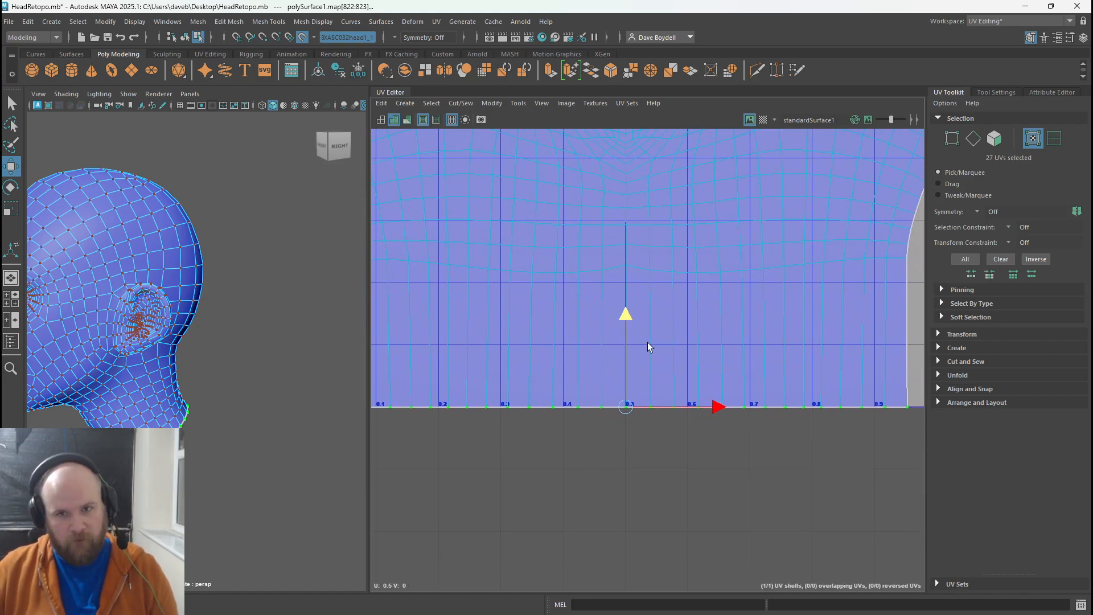
{"action": "key", "text": "r"}
{"action": "scroll", "coordinate": [665, 380], "scroll_direction": "down", "scroll_amount": 1}
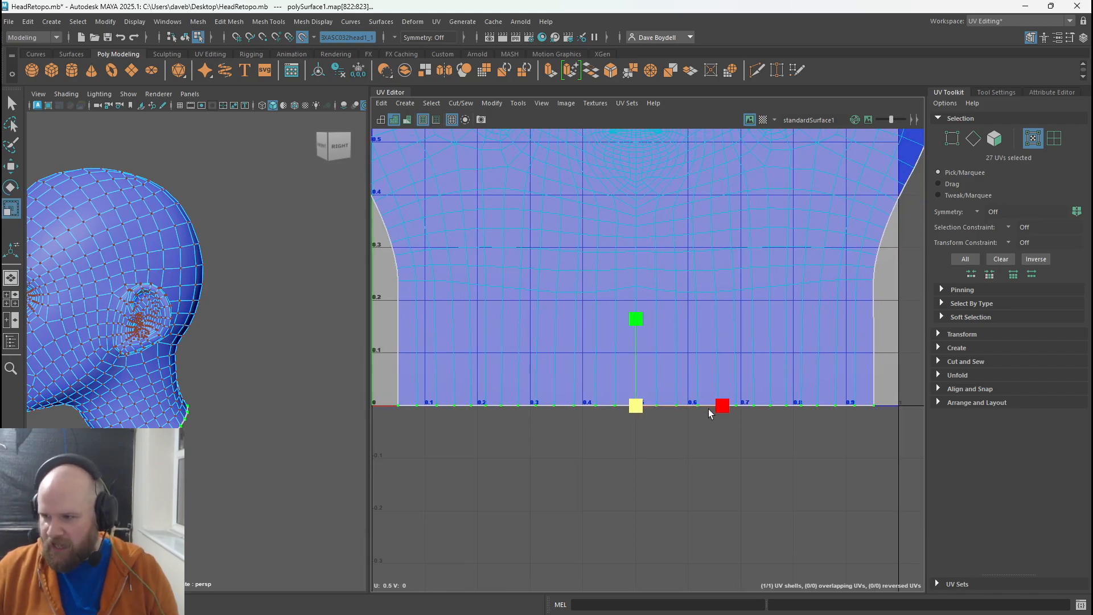
{"action": "left_click_drag", "start_coordinate": [717, 408], "coordinate": [726, 408]}
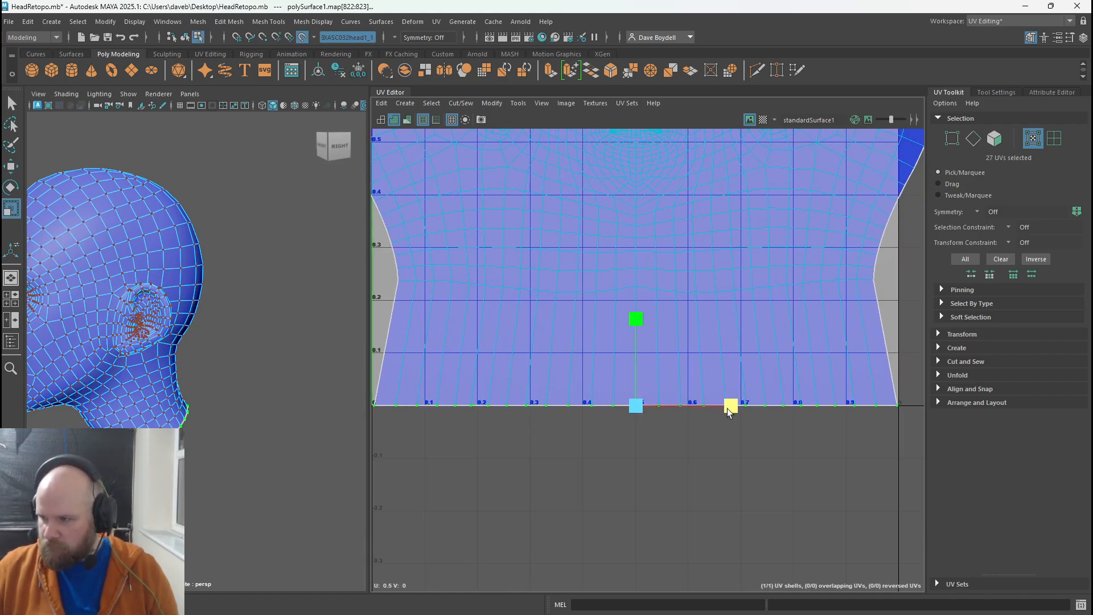
{"action": "middle_click_drag", "start_coordinate": [647, 421], "coordinate": [673, 409], "text": "alt"}
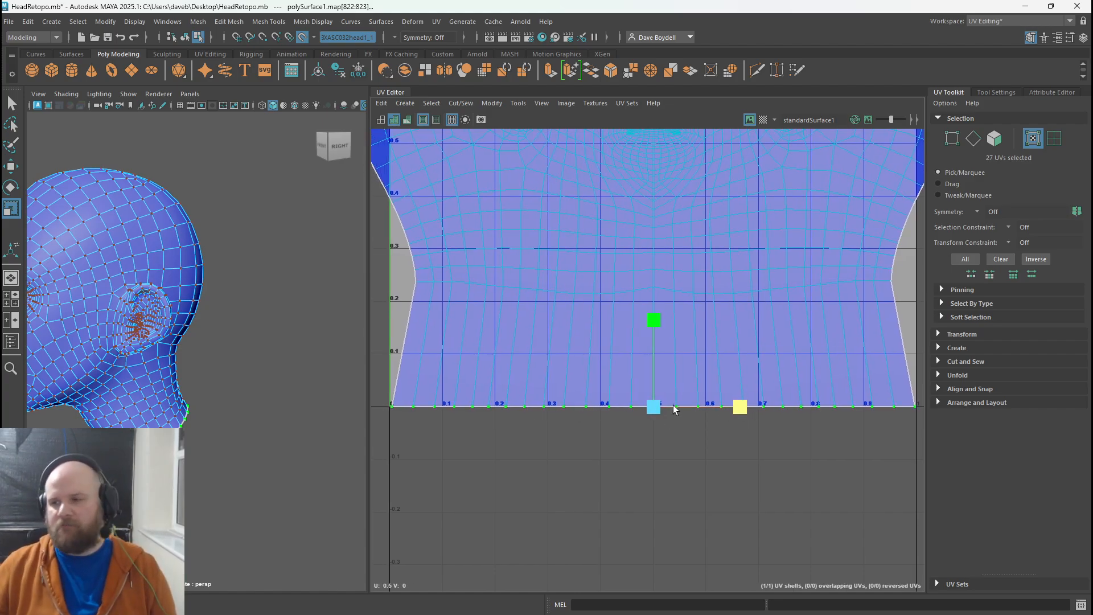
{"action": "middle_click_drag", "start_coordinate": [851, 395], "coordinate": [648, 379], "text": "alt"}
{"action": "right_click_drag", "start_coordinate": [638, 373], "coordinate": [592, 378], "text": "alt"}
{"action": "middle_click_drag", "start_coordinate": [592, 378], "coordinate": [826, 376], "text": "alt"}
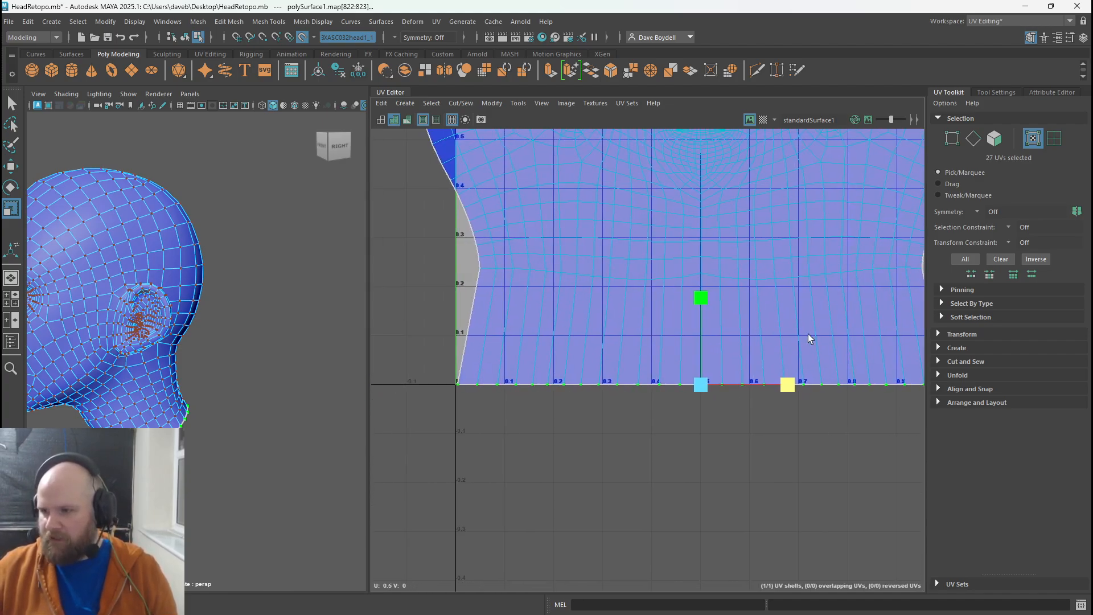
- Pin the selected UVs of the neck border row
{"action": "left_click", "coordinate": [405, 103]}
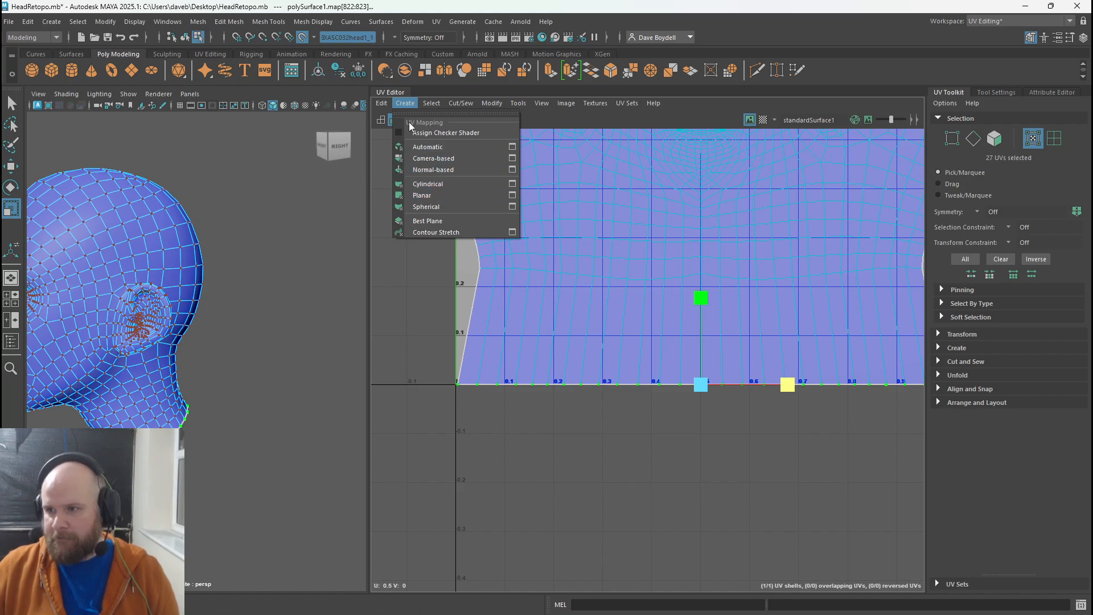
{"action": "mouse_move", "coordinate": [382, 103]}
{"action": "left_click", "coordinate": [408, 178]}
{"action": "scroll", "coordinate": [562, 312], "scroll_direction": "down", "scroll_amount": 3}
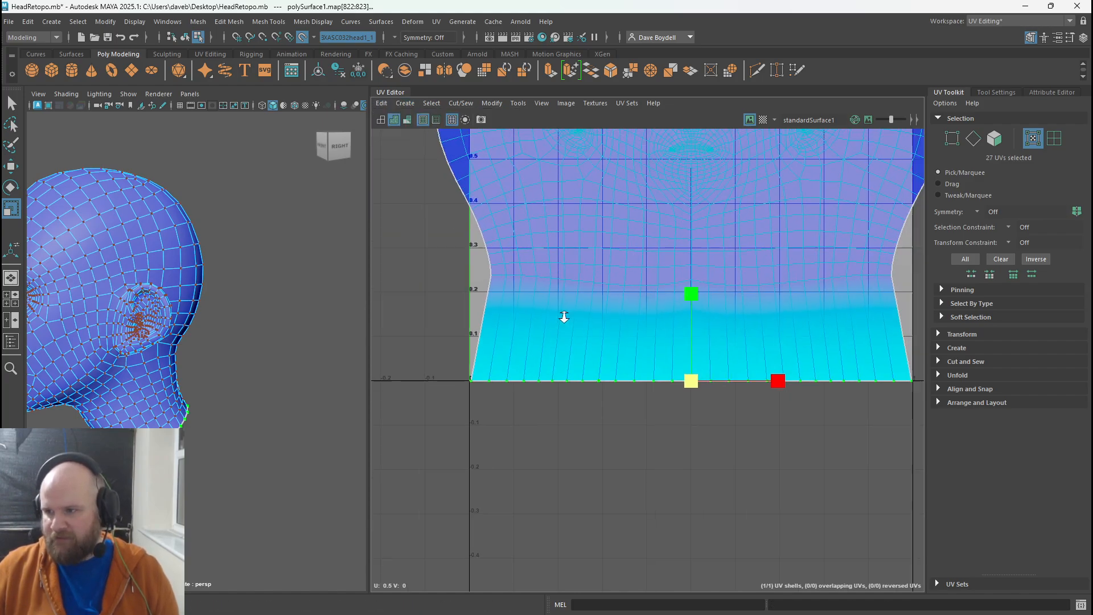
- Select all UVs of the head shell and unfold it around the pinned neck border
{"action": "scroll", "coordinate": [503, 293], "scroll_direction": "down", "scroll_amount": 3}
{"action": "middle_click_drag", "start_coordinate": [661, 250], "coordinate": [658, 320], "text": "alt"}
{"action": "left_click_drag", "start_coordinate": [402, 174], "coordinate": [881, 442]}
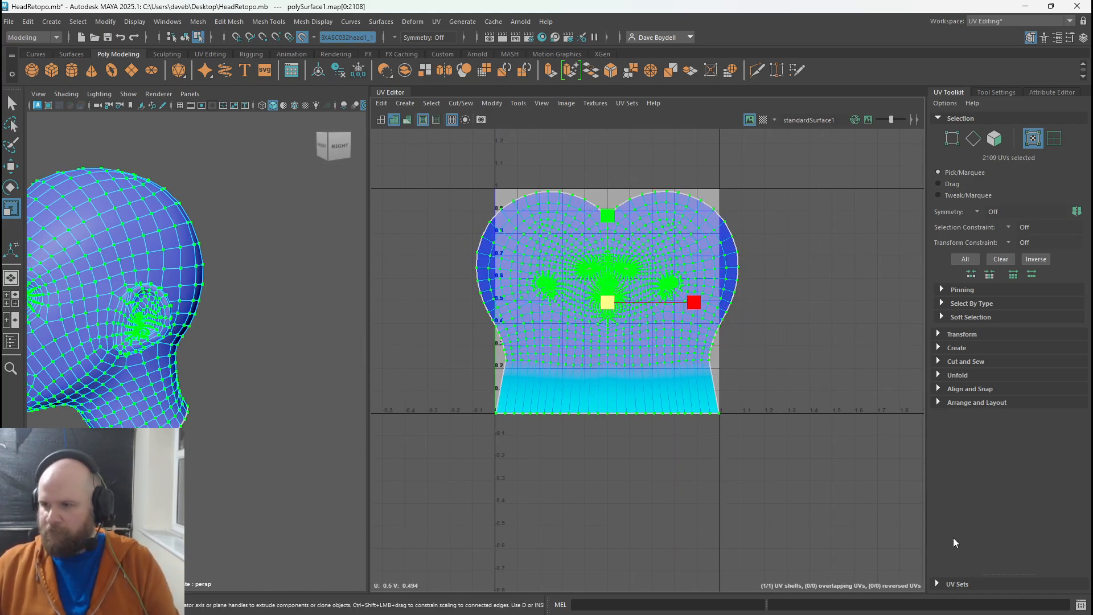
{"action": "key", "text": "ctrl+u"}
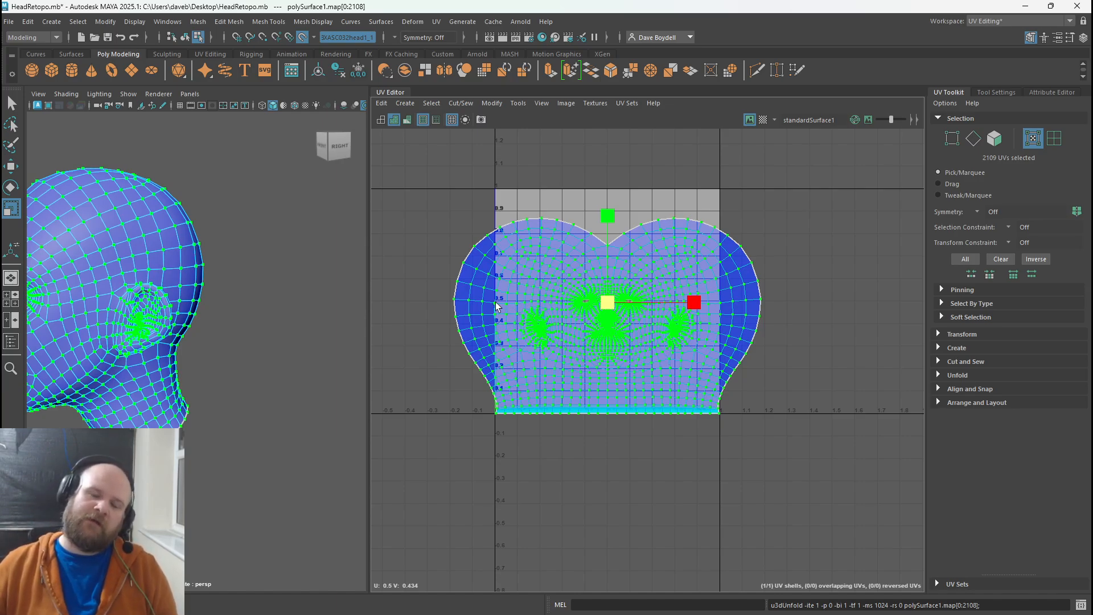
- Examine the unfolded shell's pinned neck edge and the side lobes against the borders of the UV square
{"action": "right_click_drag", "start_coordinate": [496, 302], "coordinate": [654, 480], "text": "alt"}
{"action": "middle_click_drag", "start_coordinate": [781, 492], "coordinate": [666, 384], "text": "alt"}
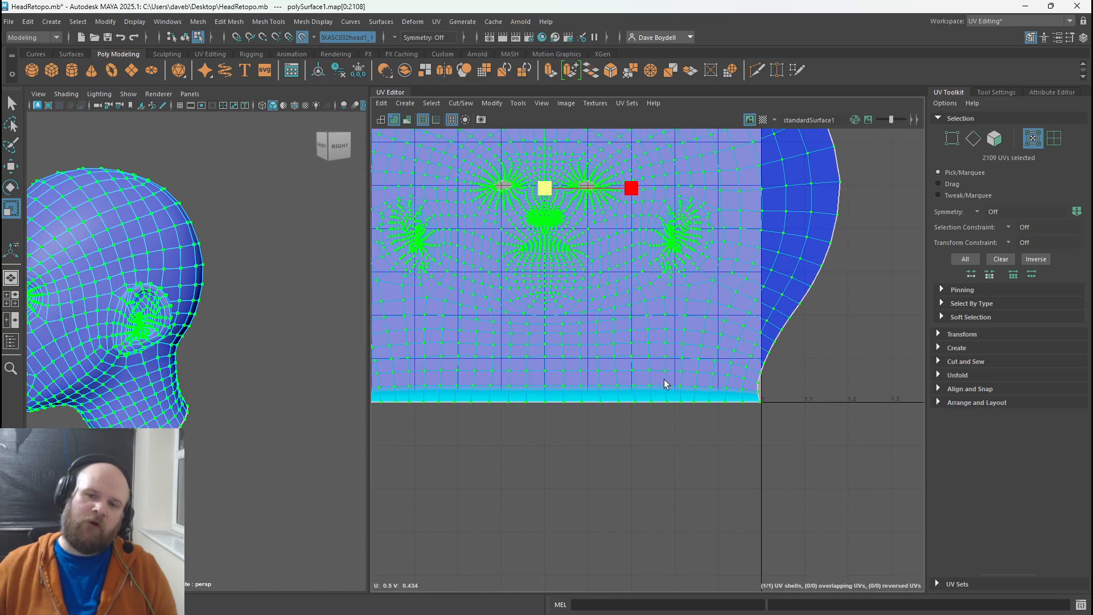
{"action": "right_click_drag", "start_coordinate": [665, 383], "coordinate": [795, 431], "text": "alt"}
{"action": "middle_click_drag", "start_coordinate": [740, 425], "coordinate": [515, 593], "text": "alt"}
{"action": "middle_click_drag", "start_coordinate": [561, 343], "coordinate": [644, 378], "text": "alt"}
{"action": "right_click_drag", "start_coordinate": [645, 378], "coordinate": [592, 303], "text": "alt"}
{"action": "middle_click_drag", "start_coordinate": [592, 303], "coordinate": [657, 316], "text": "alt"}
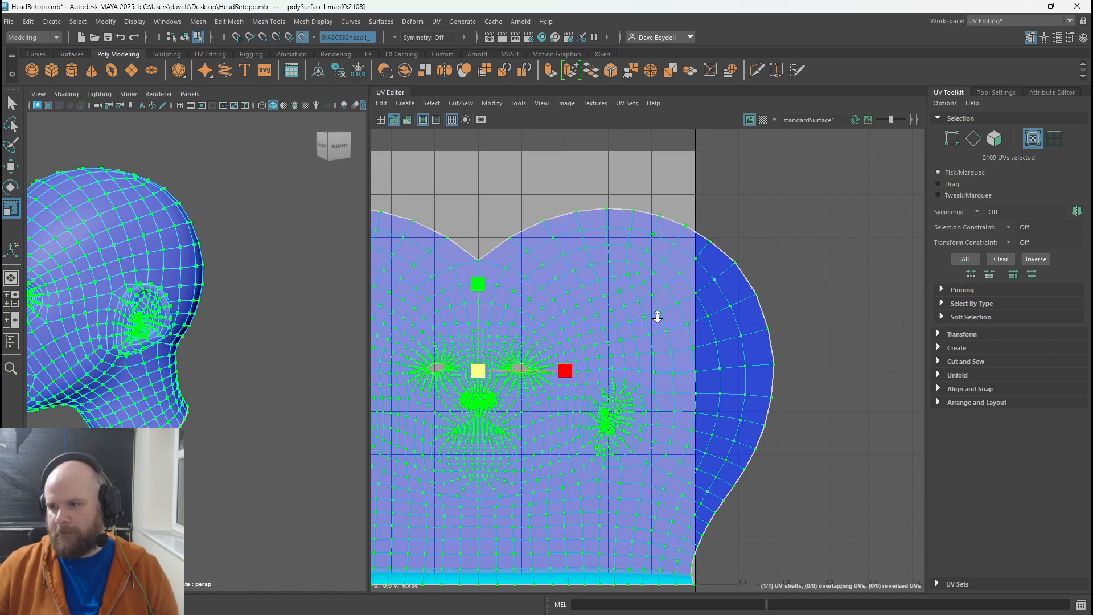
- Turn on Object X symmetry and test it by selecting a single border UV on the head shell's side lobe
{"action": "key", "text": "q"}
{"action": "right_click", "coordinate": [654, 208]}
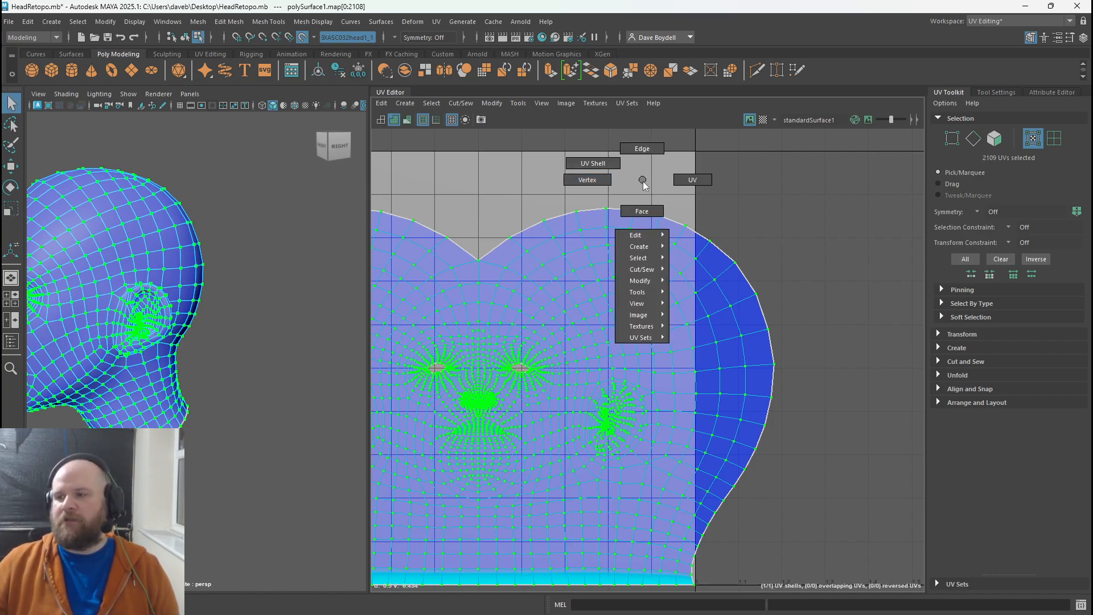
{"action": "left_click", "coordinate": [427, 37]}
{"action": "left_click", "coordinate": [421, 57]}
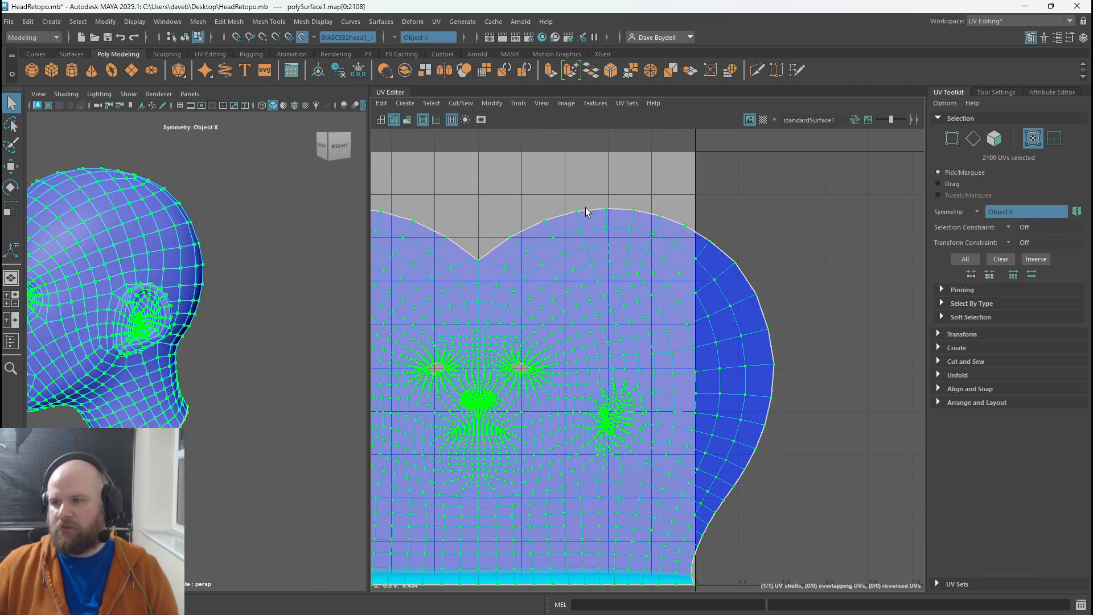
{"action": "left_click_drag", "start_coordinate": [687, 230], "coordinate": [726, 254]}
{"action": "right_click_drag", "start_coordinate": [702, 245], "coordinate": [587, 207], "text": "alt"}
{"action": "left_click", "coordinate": [418, 37]}
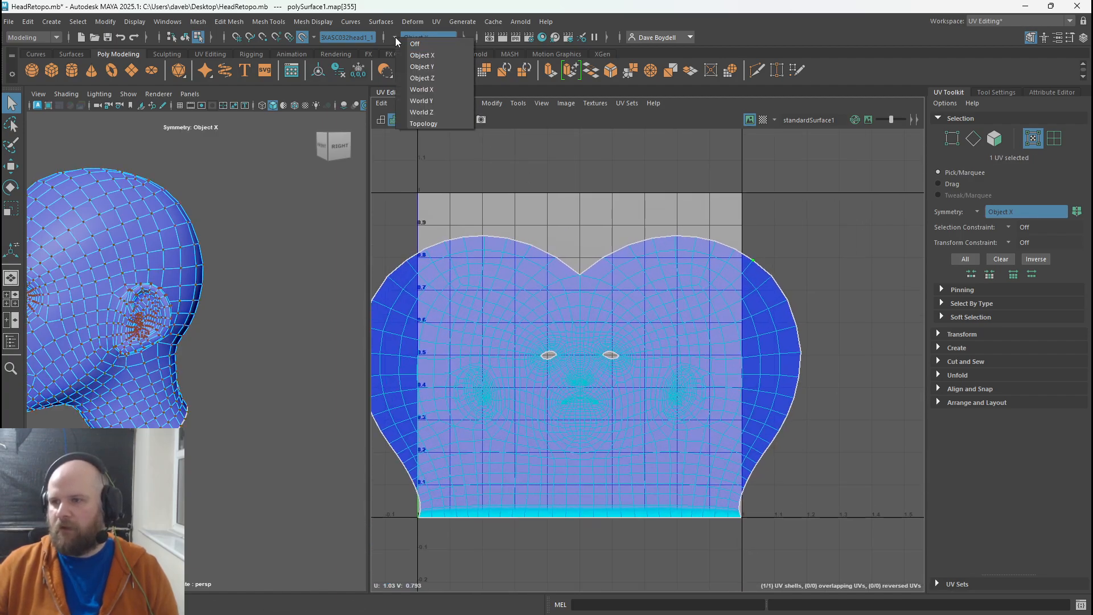
{"action": "left_click", "coordinate": [421, 57]}
{"action": "key", "text": "w"}
{"action": "right_click_drag", "start_coordinate": [678, 262], "coordinate": [739, 334], "text": "alt"}
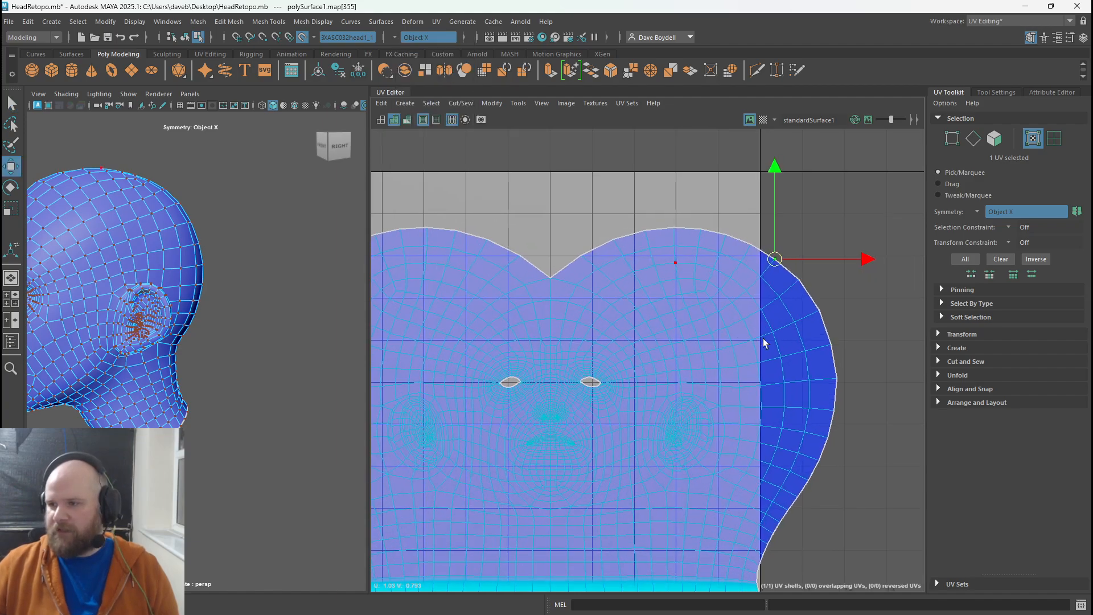
{"action": "left_click", "coordinate": [728, 236]}
{"action": "middle_click_drag", "start_coordinate": [710, 303], "coordinate": [795, 281], "text": "alt"}
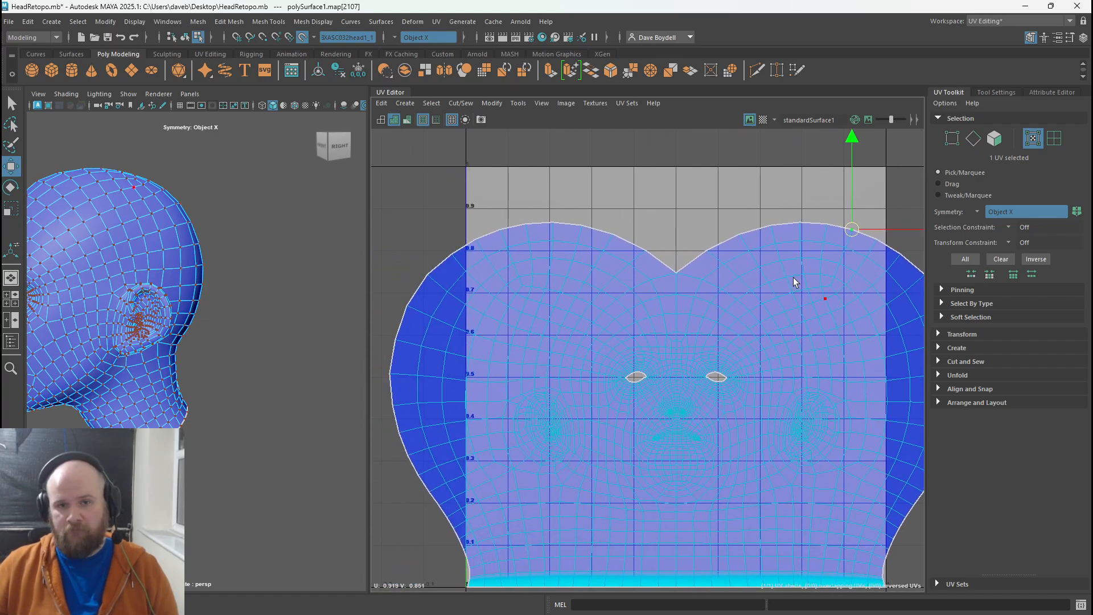
{"action": "left_click", "coordinate": [500, 230], "text": "shift"}
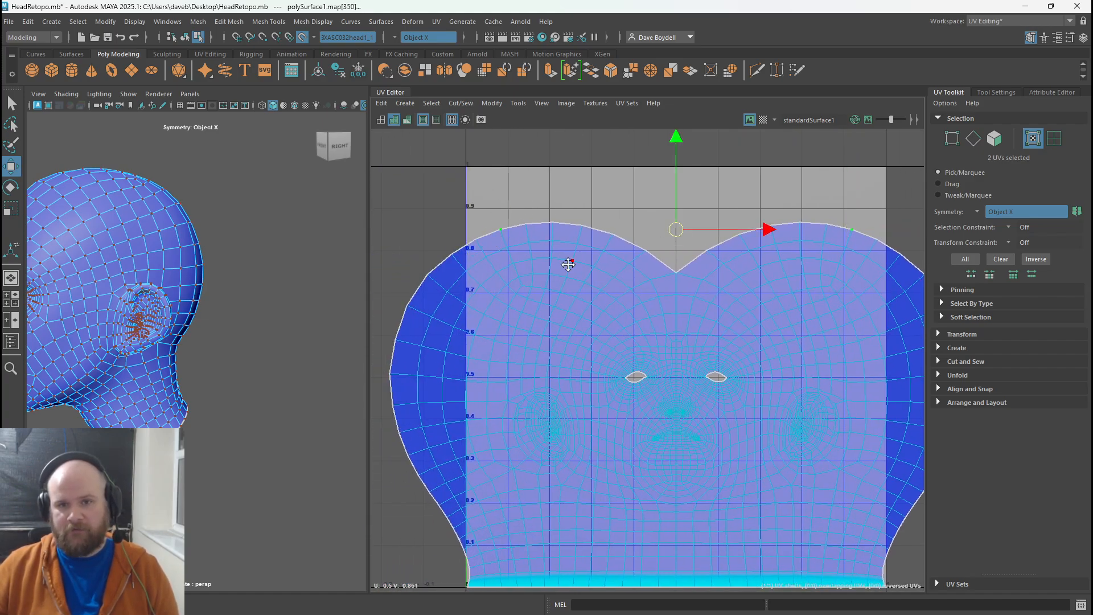
{"action": "middle_click_drag", "start_coordinate": [569, 261], "coordinate": [491, 259], "text": "alt"}
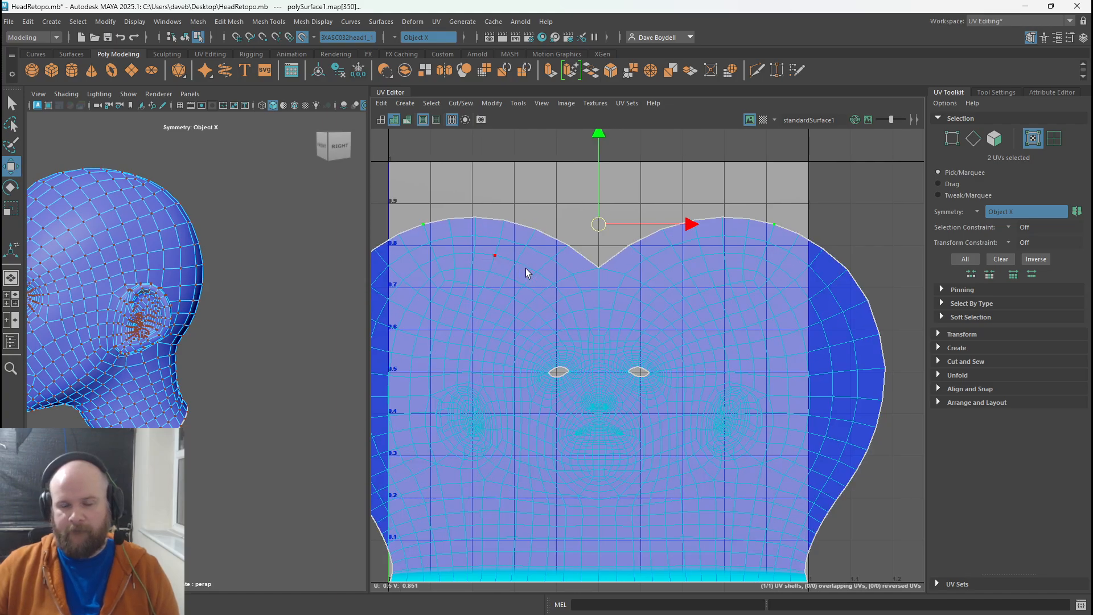
- Snap the outer upper border UV of the left lobe horizontally onto the U=0 edge of the UV square and pin it
{"action": "scroll", "coordinate": [601, 408], "scroll_direction": "up", "scroll_amount": 6}
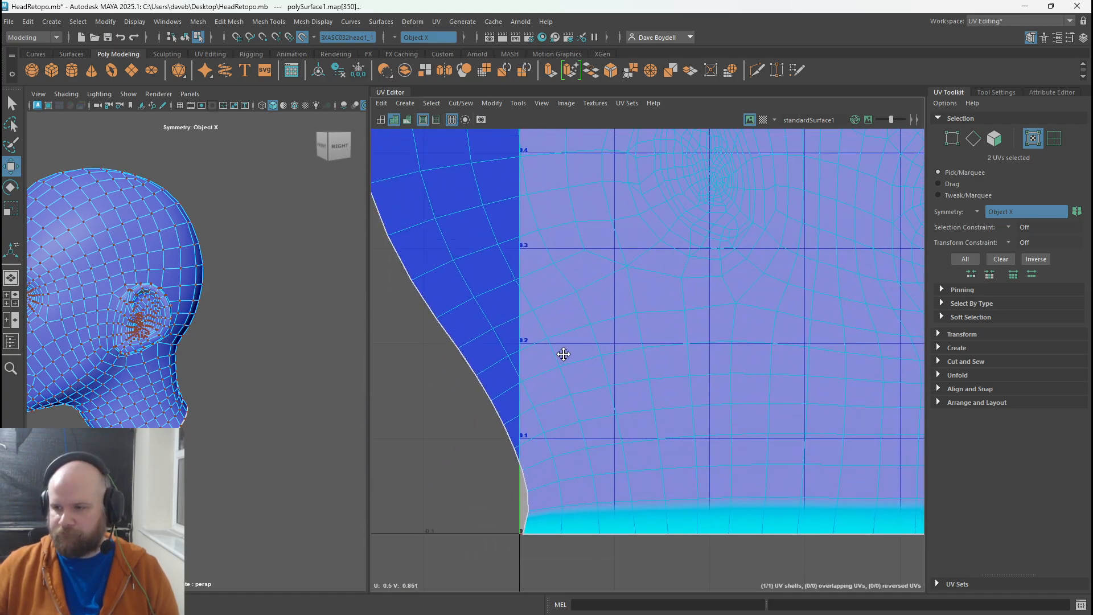
{"action": "scroll", "coordinate": [621, 326], "scroll_direction": "down", "scroll_amount": 3}
{"action": "middle_click_drag", "start_coordinate": [621, 326], "coordinate": [538, 405], "text": "alt"}
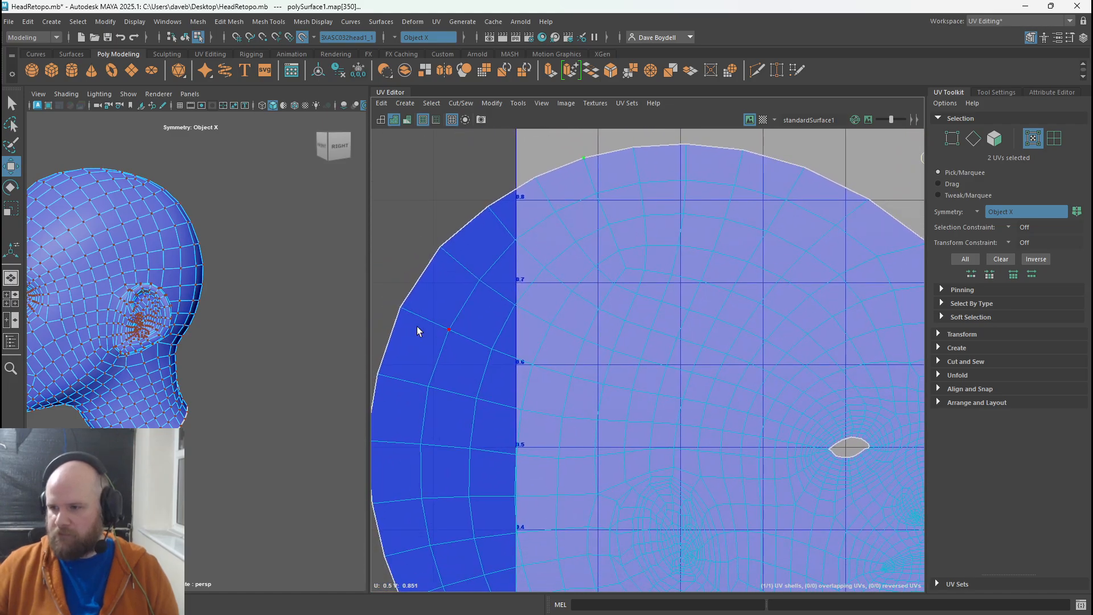
{"action": "left_click", "coordinate": [398, 304]}
{"action": "middle_click_drag", "start_coordinate": [460, 348], "coordinate": [473, 305], "text": "alt"}
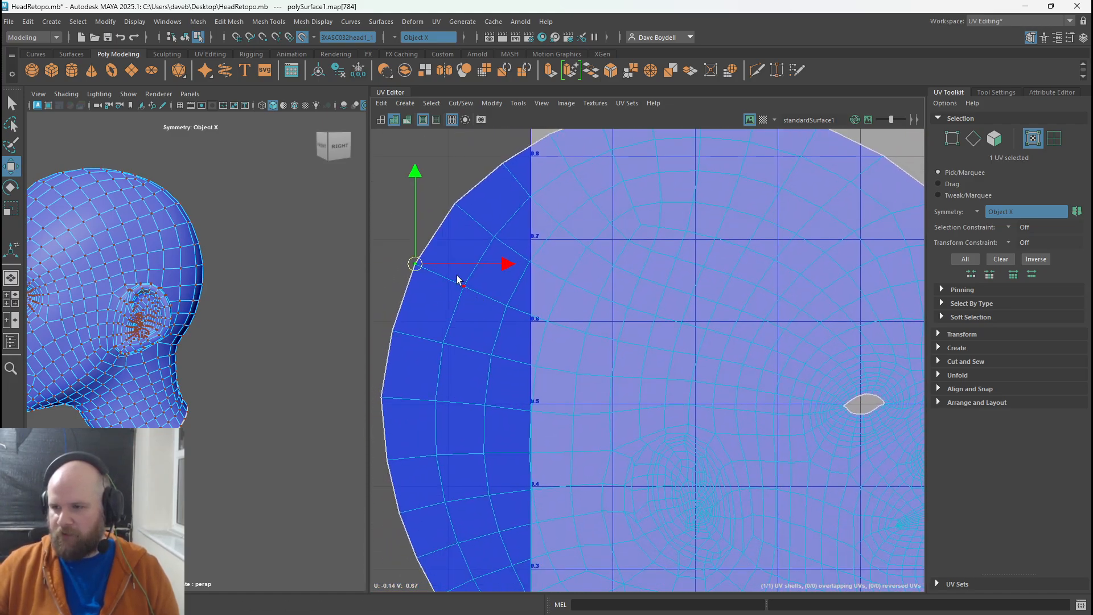
{"action": "left_click_drag", "start_coordinate": [501, 263], "coordinate": [589, 273]}
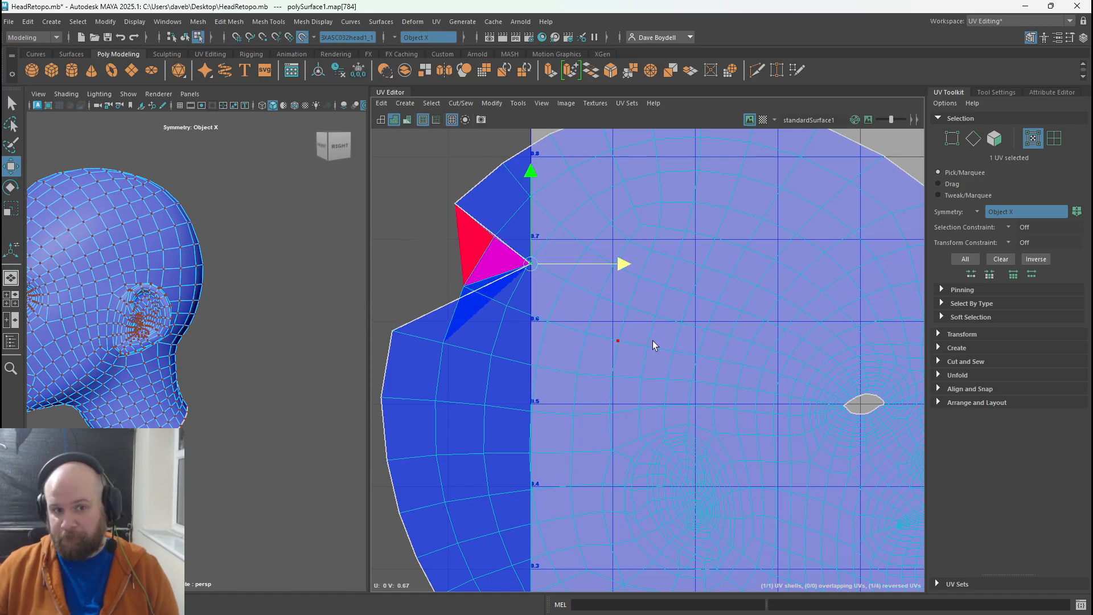
{"action": "scroll", "coordinate": [649, 342], "scroll_direction": "up", "scroll_amount": 5}
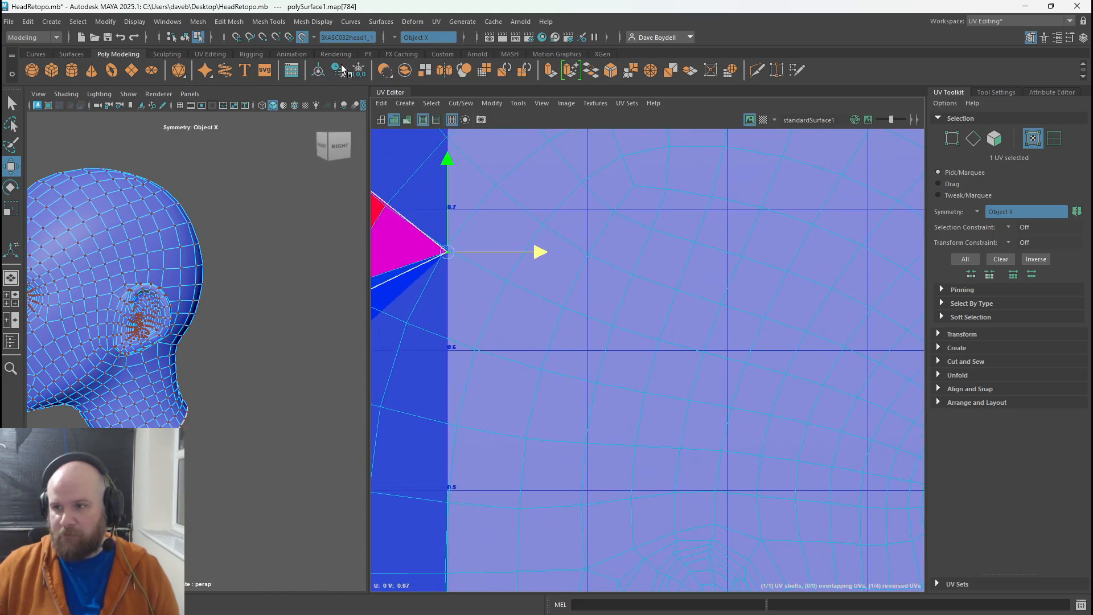
{"action": "left_click", "coordinate": [381, 103]}
{"action": "left_click", "coordinate": [415, 167]}
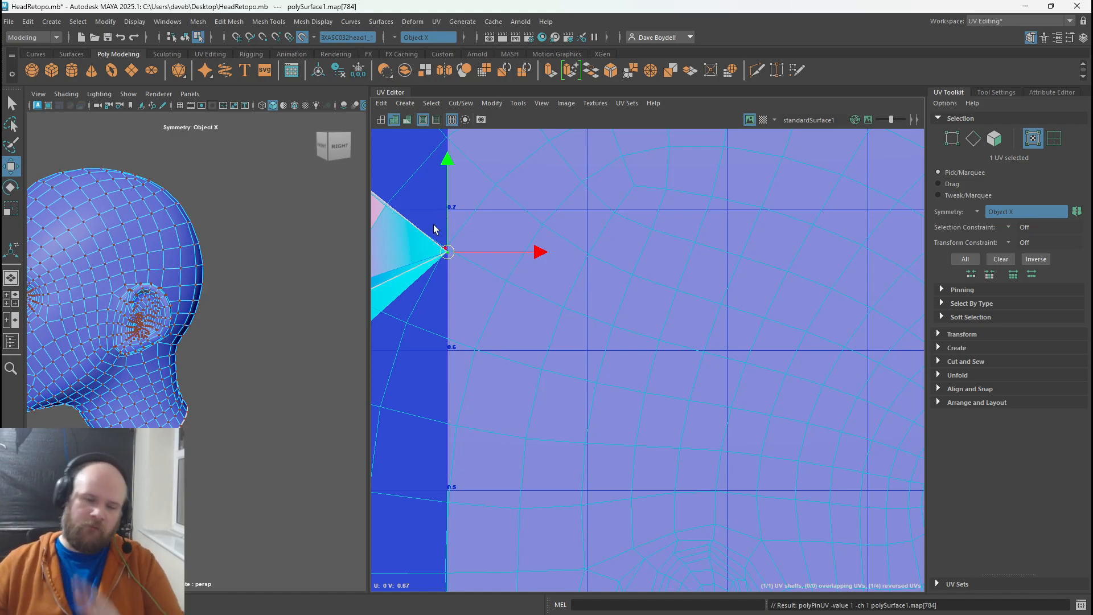
- Snap the matching border UV of the right lobe horizontally onto the U=1 edge and pin it
{"action": "scroll", "coordinate": [445, 191], "scroll_direction": "down", "scroll_amount": 5}
{"action": "middle_click_drag", "start_coordinate": [608, 201], "coordinate": [529, 220], "text": "alt"}
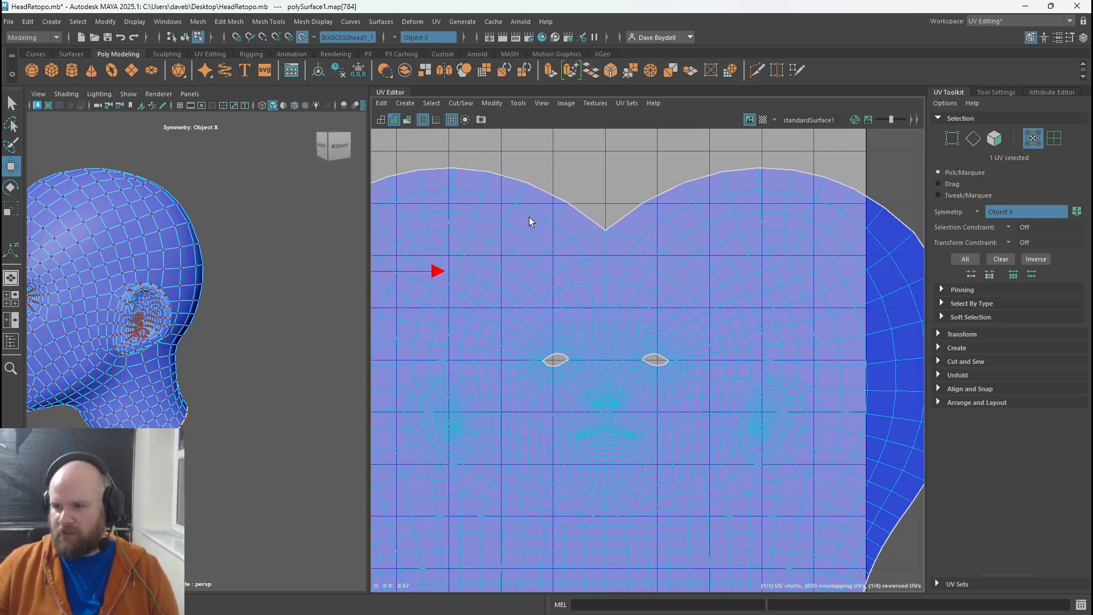
{"action": "scroll", "coordinate": [529, 219], "scroll_direction": "down", "scroll_amount": 2}
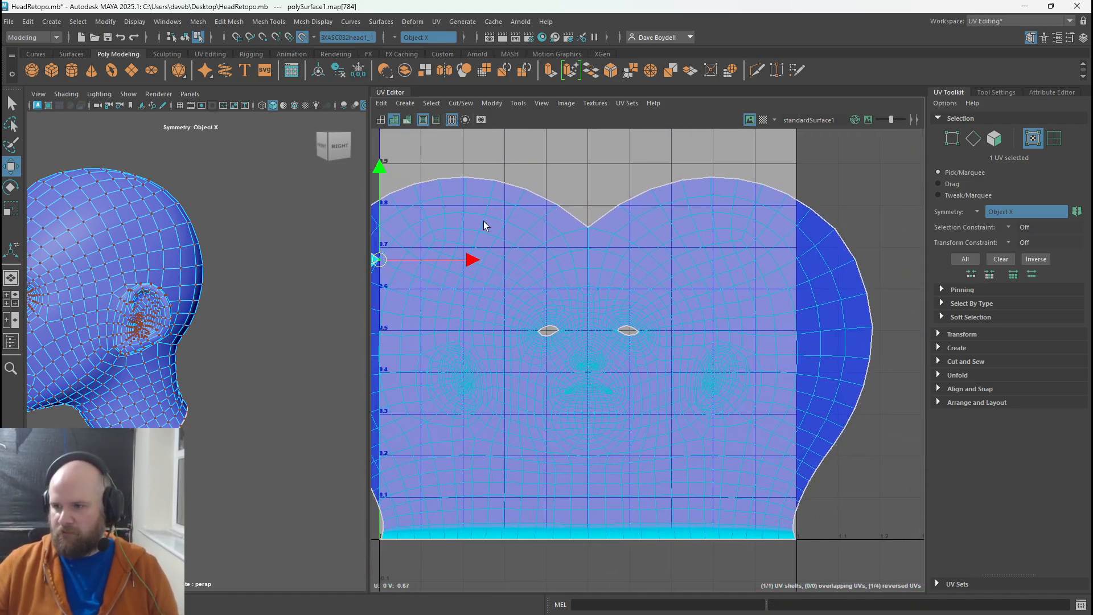
{"action": "left_click", "coordinate": [860, 264]}
{"action": "left_click_drag", "start_coordinate": [885, 262], "coordinate": [834, 263]}
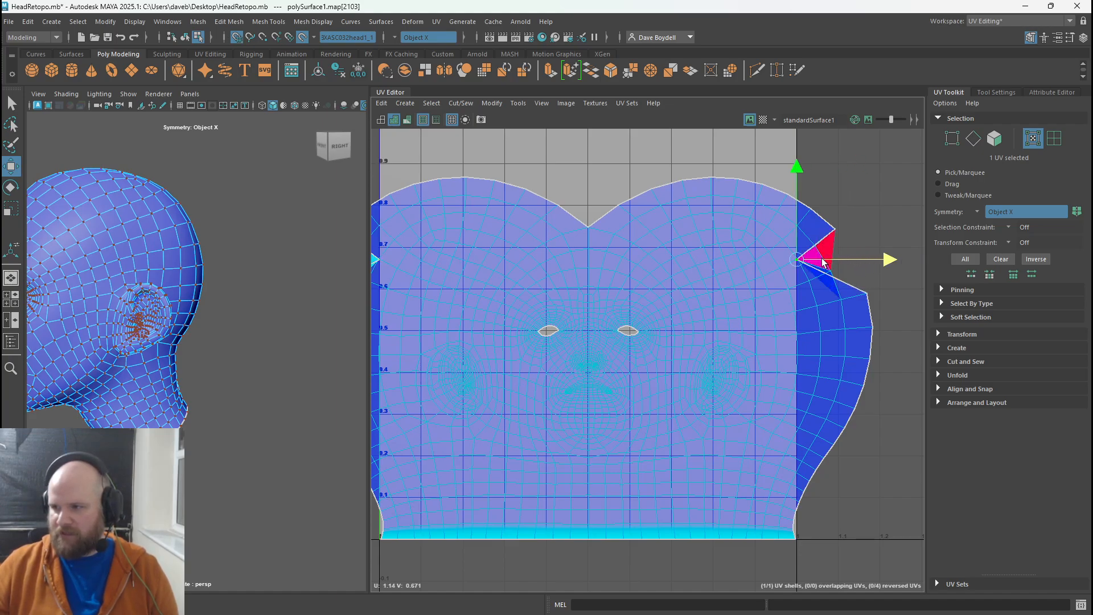
{"action": "left_click", "coordinate": [382, 103]}
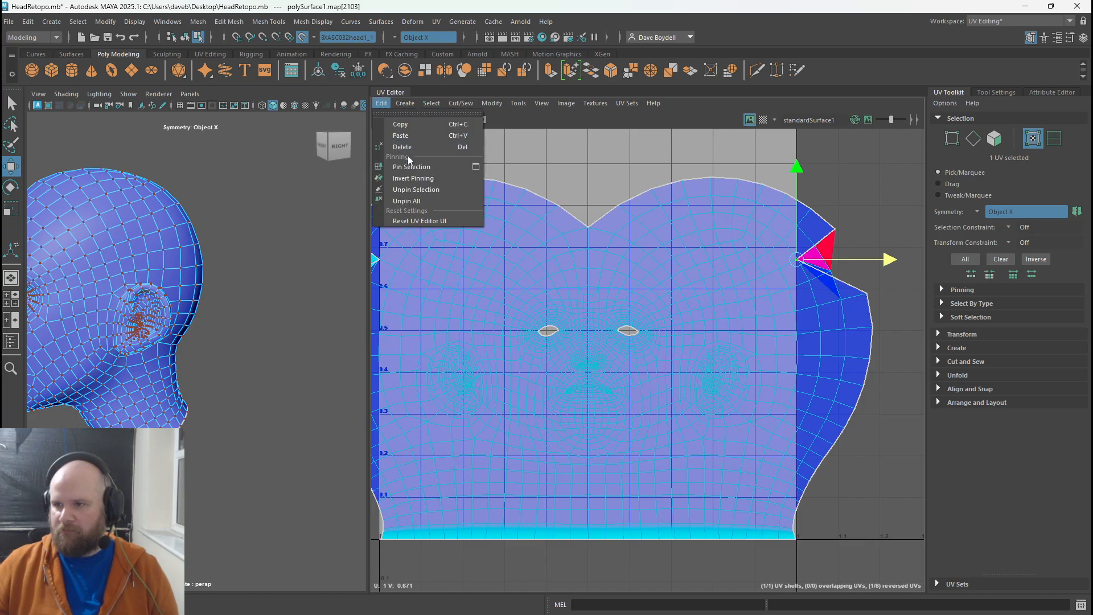
{"action": "left_click", "coordinate": [407, 166]}
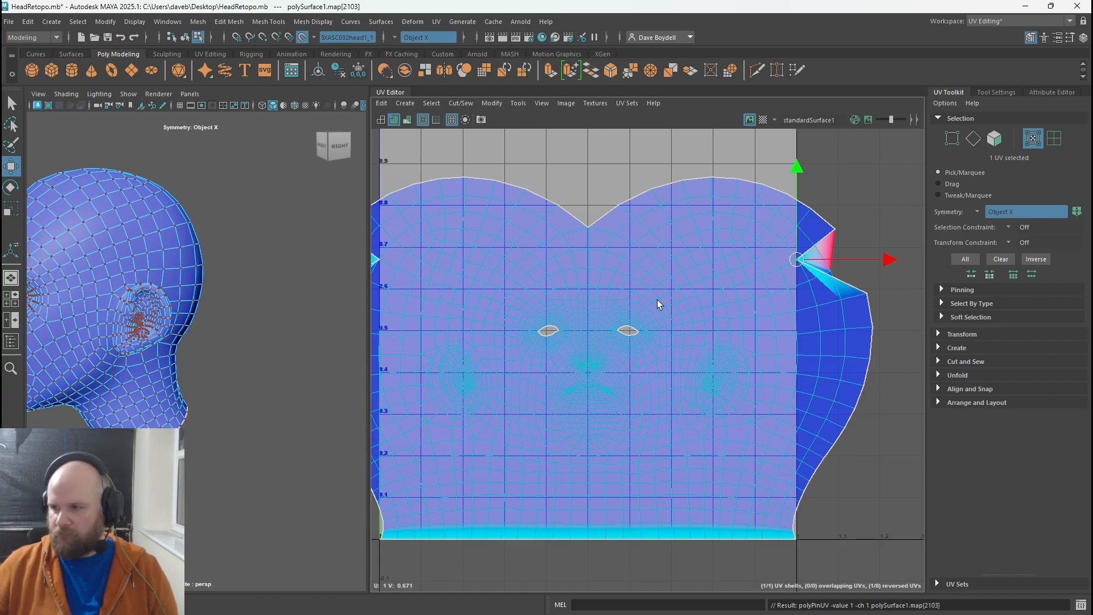
- Select the right lobe's border UVs from just below the pinned point to the neck and scale them flat into a vertical line
{"action": "scroll", "coordinate": [575, 271], "scroll_direction": "up", "scroll_amount": 5}
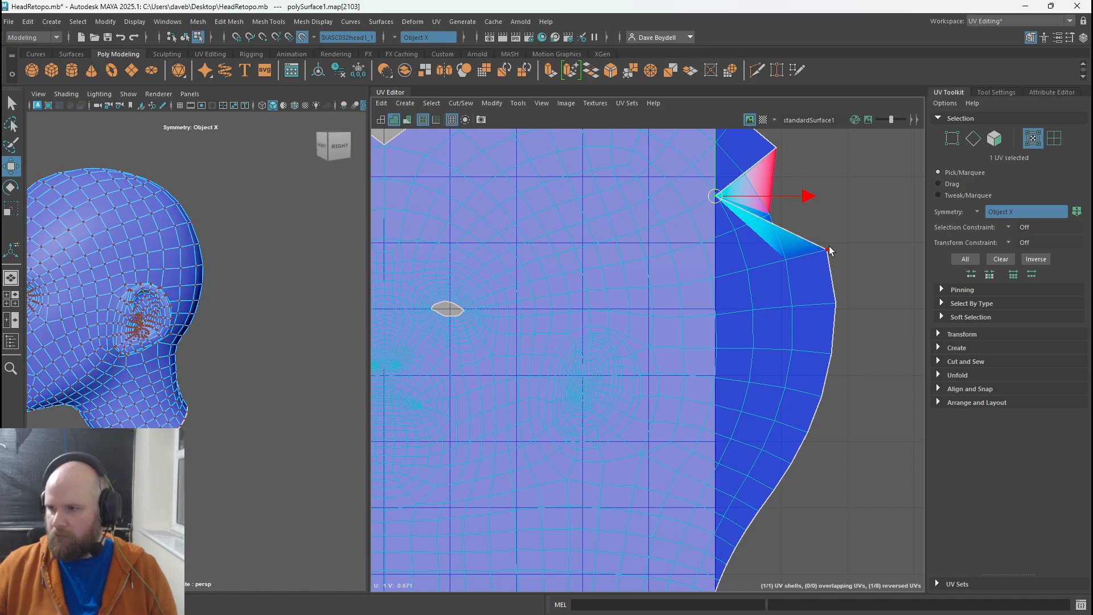
{"action": "left_click", "coordinate": [828, 250]}
{"action": "middle_click_drag", "start_coordinate": [836, 294], "coordinate": [910, 66], "text": "alt"}
{"action": "scroll", "coordinate": [812, 297], "scroll_direction": "up", "scroll_amount": 1}
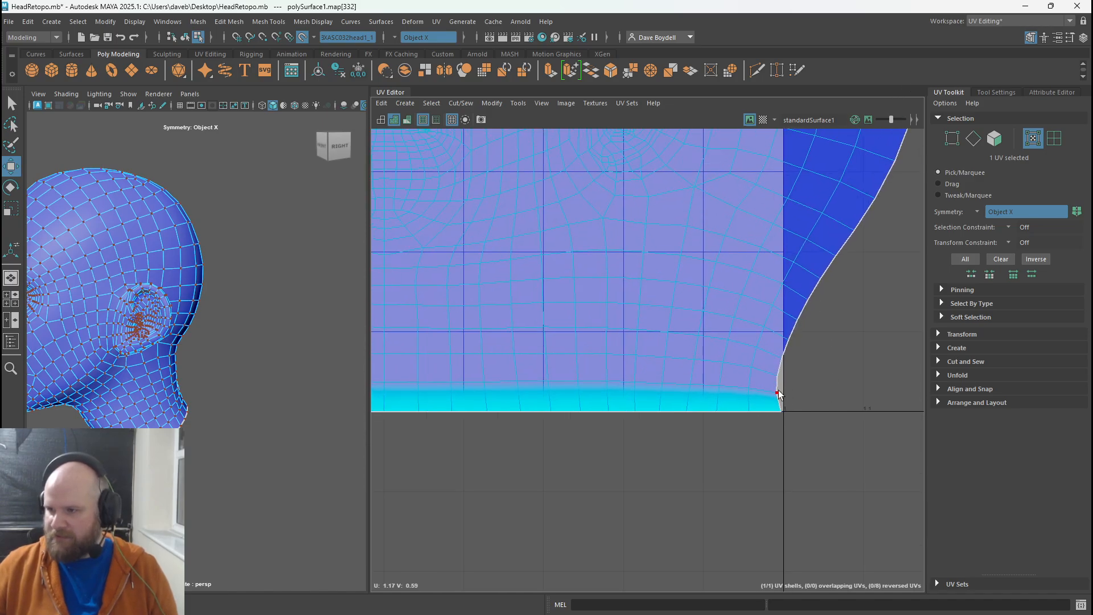
{"action": "double_click", "coordinate": [776, 392], "text": "shift"}
{"action": "right_click_drag", "start_coordinate": [770, 392], "coordinate": [734, 308], "text": "alt"}
{"action": "middle_click_drag", "start_coordinate": [788, 276], "coordinate": [674, 368], "text": "alt"}
{"action": "key", "text": "r"}
{"action": "left_click_drag", "start_coordinate": [795, 335], "coordinate": [136, 316]}
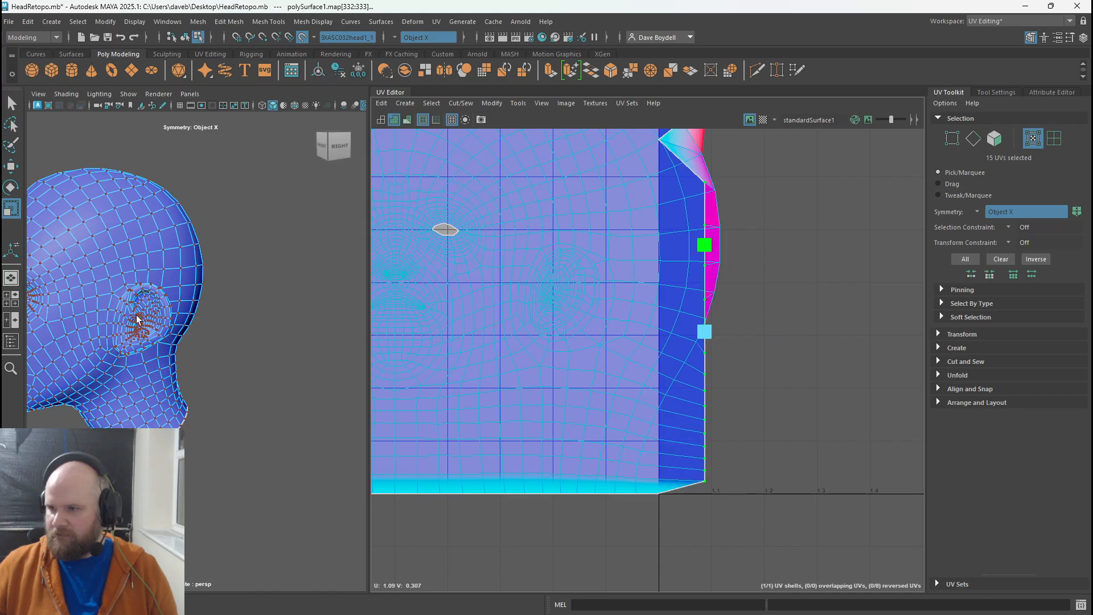
- Snap the flattened column of border UVs onto the U=1 edge of the UV square and pin it
{"action": "key", "text": "w"}
{"action": "key", "text": "x"}
{"action": "left_click_drag", "start_coordinate": [733, 331], "coordinate": [687, 331]}
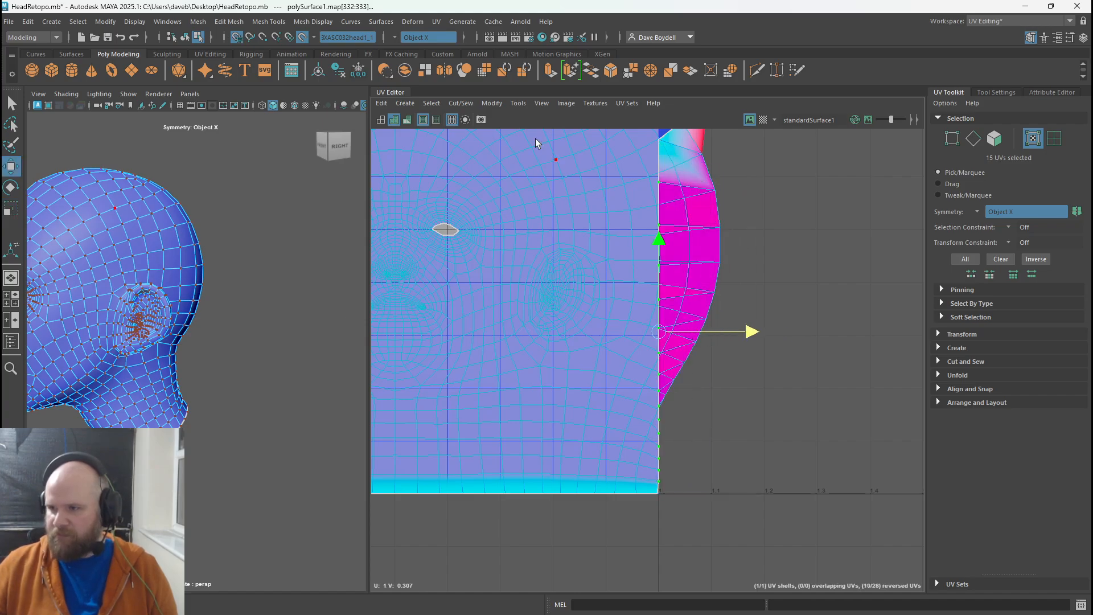
{"action": "left_click", "coordinate": [388, 103]}
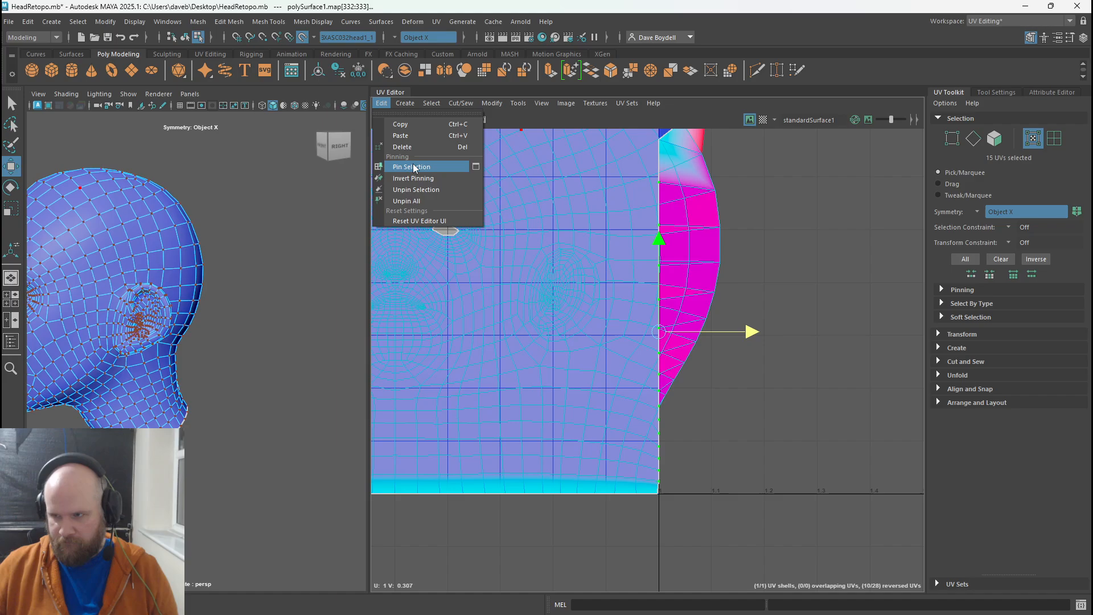
{"action": "left_click", "coordinate": [412, 165]}
- Flatten the matching left lobe border UVs into a vertical line, snap them onto the U=0 edge and pin them
{"action": "middle_click_drag", "start_coordinate": [539, 312], "coordinate": [1020, 357], "text": "alt"}
{"action": "left_click", "coordinate": [522, 228]}
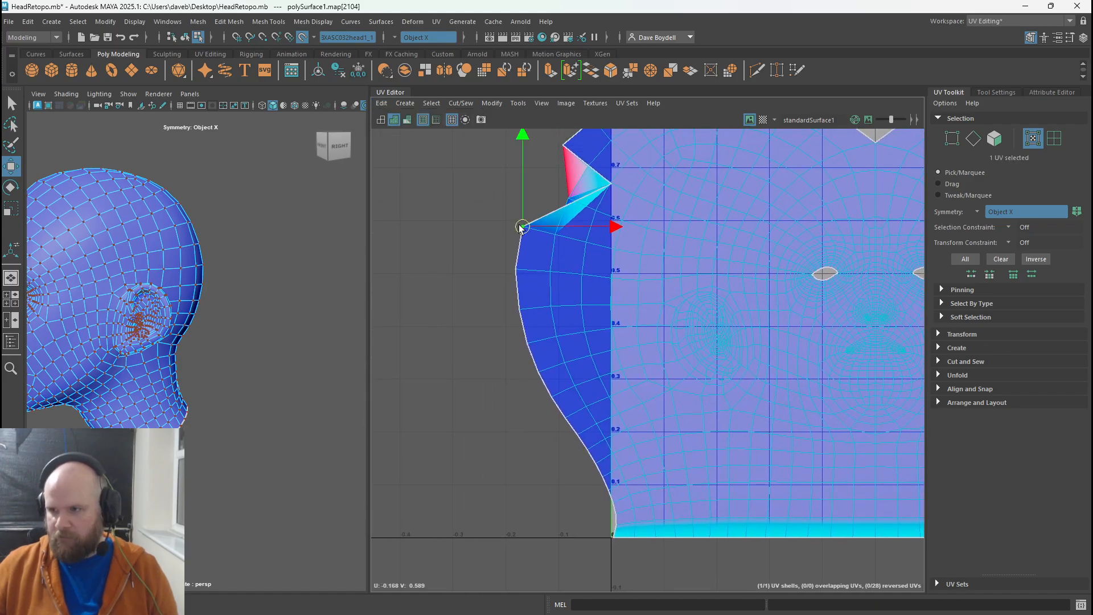
{"action": "double_click", "coordinate": [617, 523], "text": "shift"}
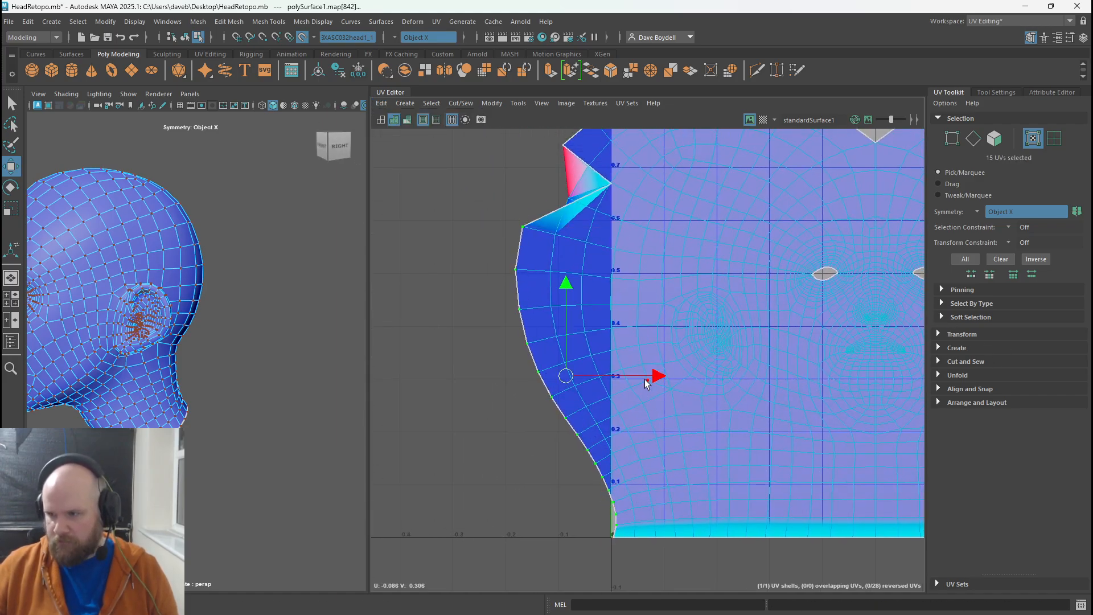
{"action": "key", "text": "r"}
{"action": "mouse_move", "coordinate": [653, 376]}
{"action": "left_mouse_down"}
{"action": "mouse_move", "coordinate": [566, 378]}
{"action": "mouse_move", "coordinate": [647, 375]}
{"action": "left_mouse_up"}
{"action": "key", "text": "w"}
{"action": "left_click", "coordinate": [381, 103]}
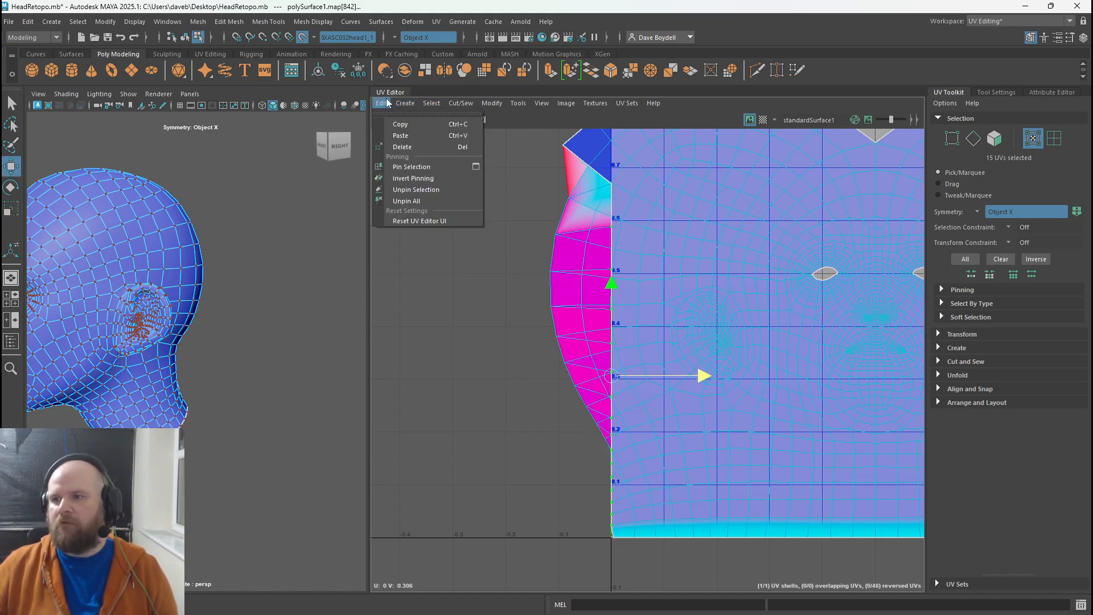
{"action": "left_click", "coordinate": [404, 167]}
- Select all UVs of the head shell and unfold it around the pinned side and neck borders
{"action": "scroll", "coordinate": [566, 193], "scroll_direction": "down", "scroll_amount": 5}
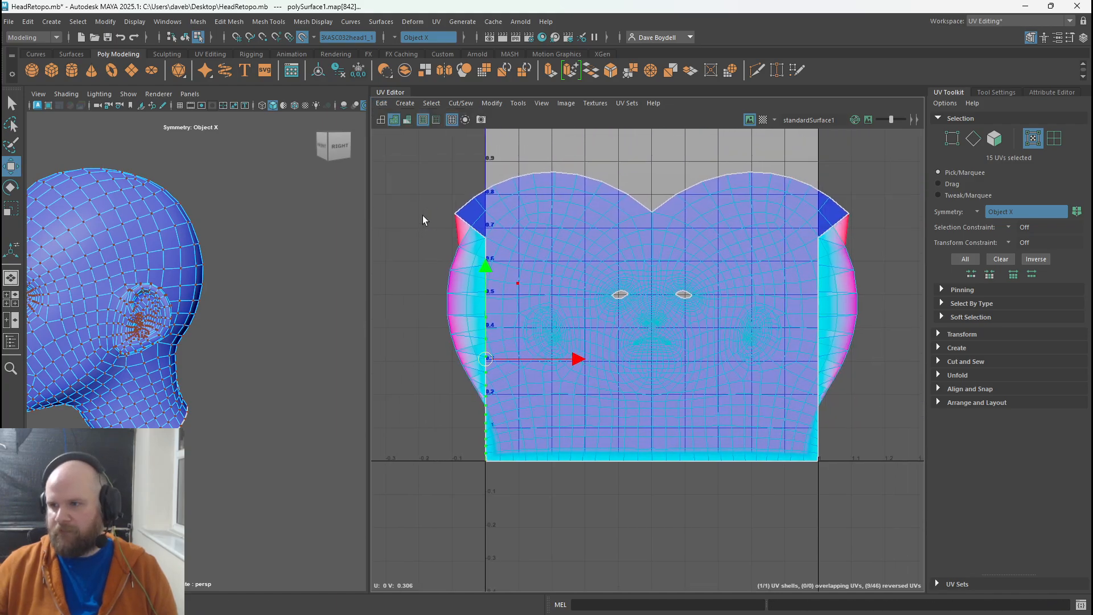
{"action": "right_click", "coordinate": [601, 310]}
{"action": "right_click_drag", "start_coordinate": [607, 315], "coordinate": [651, 309]}
{"action": "double_click", "coordinate": [673, 302]}
{"action": "key", "text": "ctrl+u"}
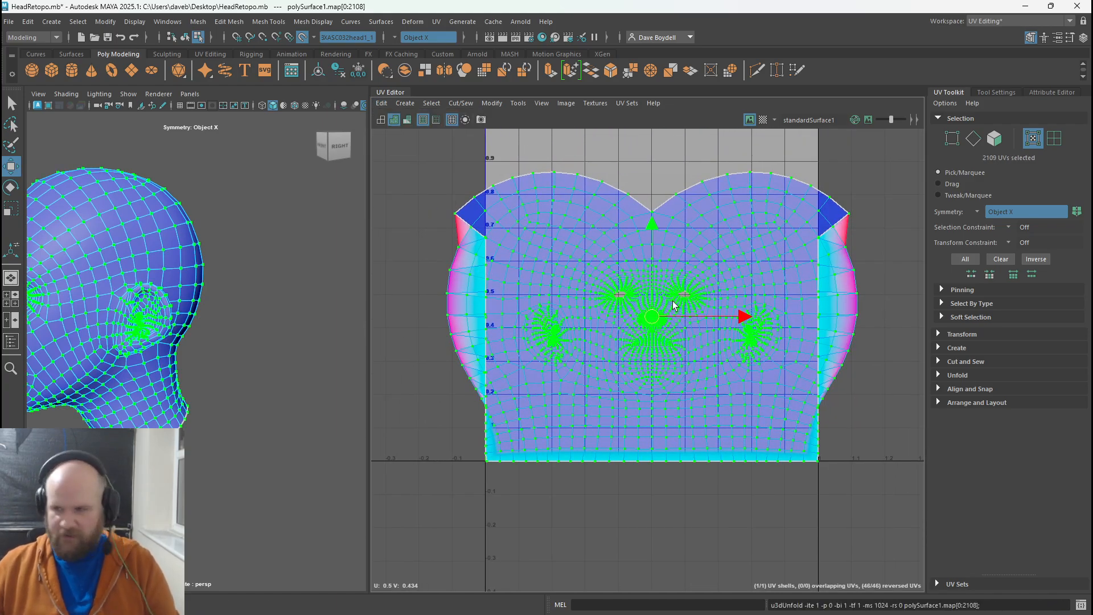
- Examine the unfolded shell's upper lobes and centre slit against the top and side borders of the UV square
{"action": "scroll", "coordinate": [569, 253], "scroll_direction": "up", "scroll_amount": 4}
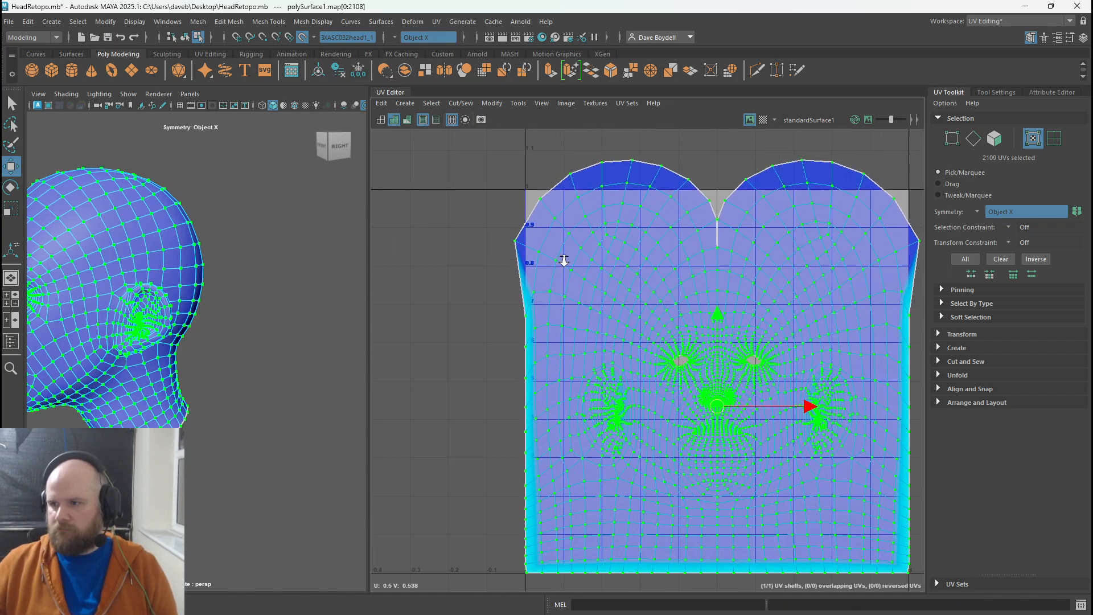
{"action": "middle_click_drag", "start_coordinate": [595, 262], "coordinate": [529, 285], "text": "alt"}
{"action": "scroll", "coordinate": [520, 234], "scroll_direction": "up", "scroll_amount": 1}
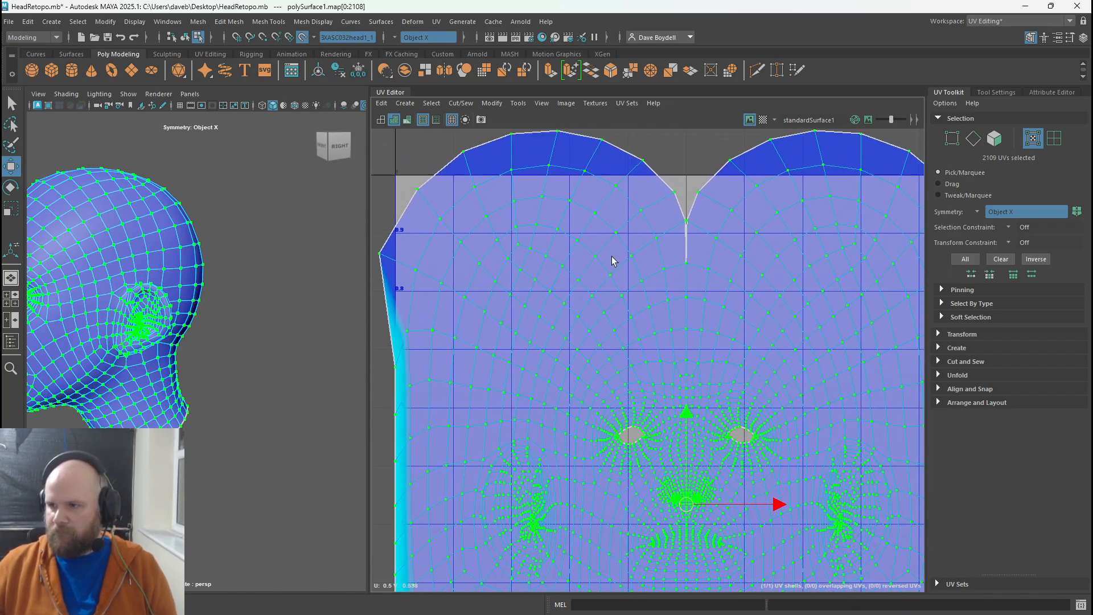
{"action": "middle_click_drag", "start_coordinate": [679, 398], "coordinate": [620, 312], "text": "alt"}
{"action": "key", "text": "r"}
{"action": "middle_click_drag", "start_coordinate": [556, 252], "coordinate": [824, 294], "text": "alt"}
{"action": "left_click_drag", "start_coordinate": [579, 194], "coordinate": [604, 223]}
{"action": "scroll", "coordinate": [679, 234], "scroll_direction": "down", "scroll_amount": 4}
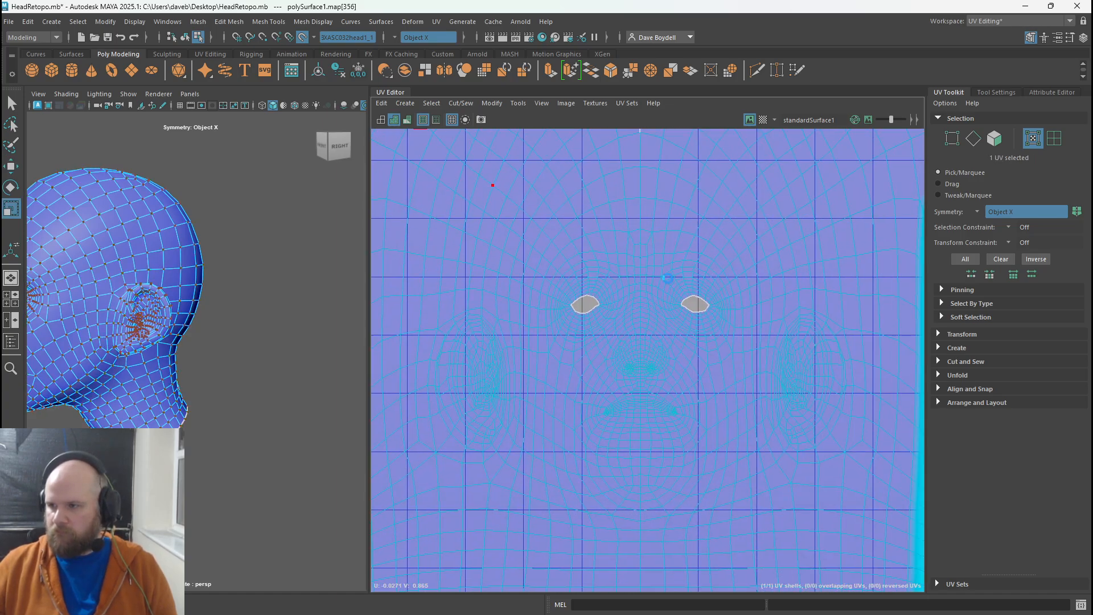
- Try scaling the whole head shell down vertically and undo the change
{"action": "double_click", "coordinate": [706, 269]}
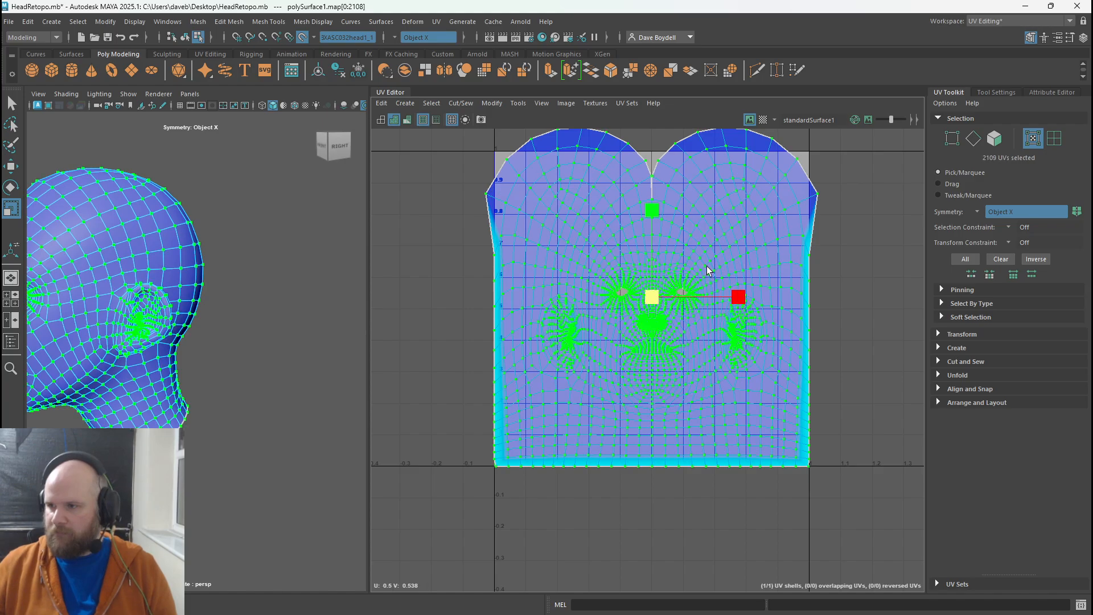
{"action": "left_click_drag", "start_coordinate": [652, 210], "coordinate": [654, 245]}
{"action": "key", "text": "w"}
{"action": "key", "text": "ctrl+z"}
{"action": "key", "text": "ctrl+z"}
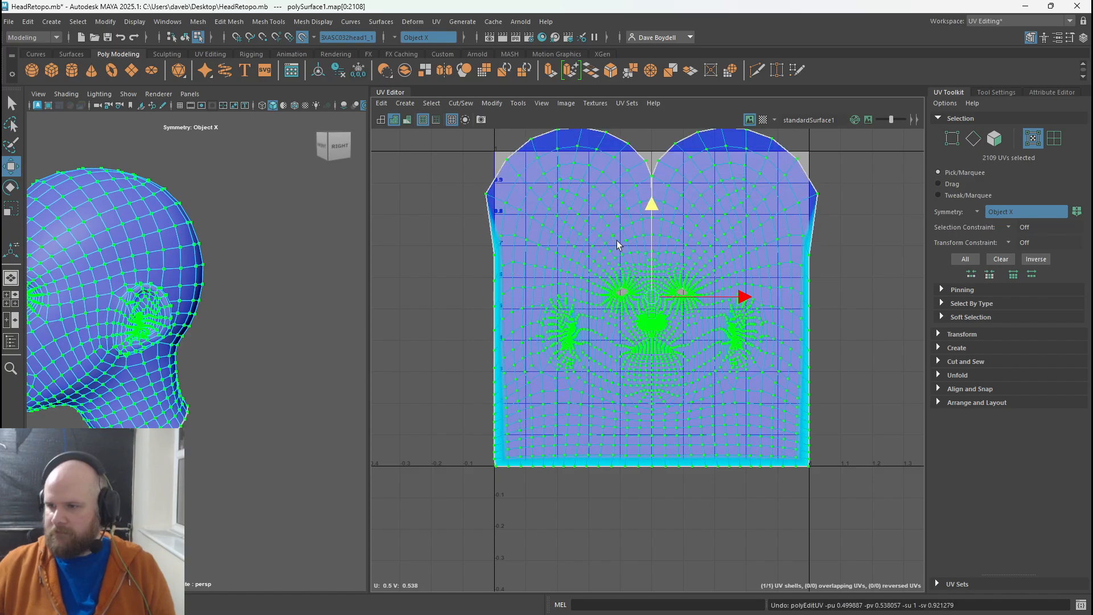
{"action": "key", "text": "ctrl+z"}
{"action": "key", "text": "ctrl+z"}
{"action": "key", "text": "ctrl+z"}
{"action": "key", "text": "ctrl+z"}
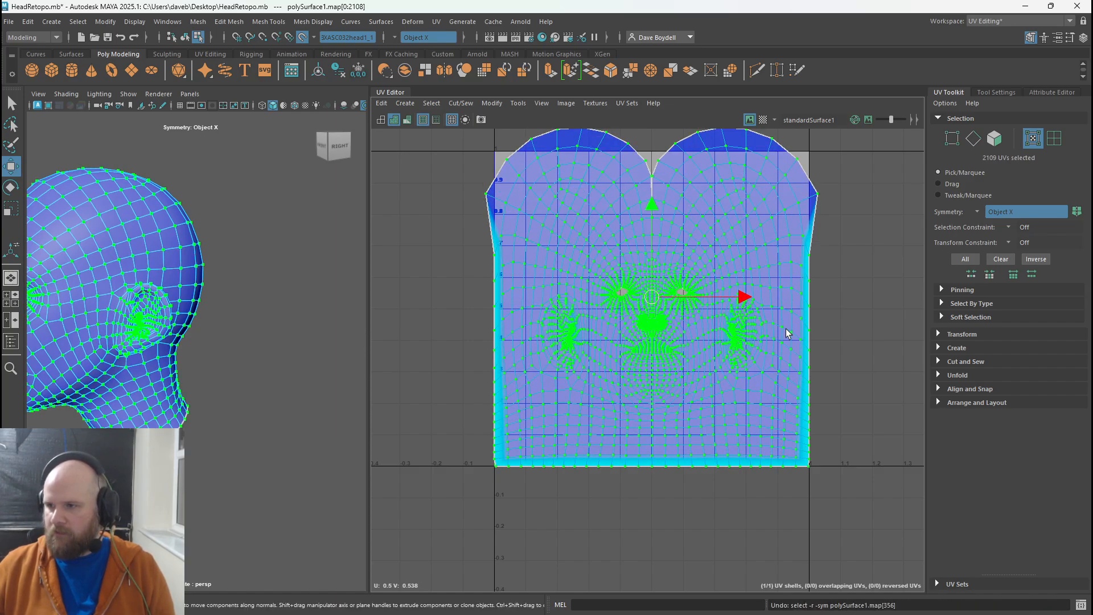
- Scale the unpinned UVs of the head shell down and shift them lower so both lobes fit inside the UV square
{"action": "key", "text": "r"}
{"action": "left_click_drag", "start_coordinate": [652, 297], "coordinate": [650, 270]}
{"action": "key", "text": "w"}
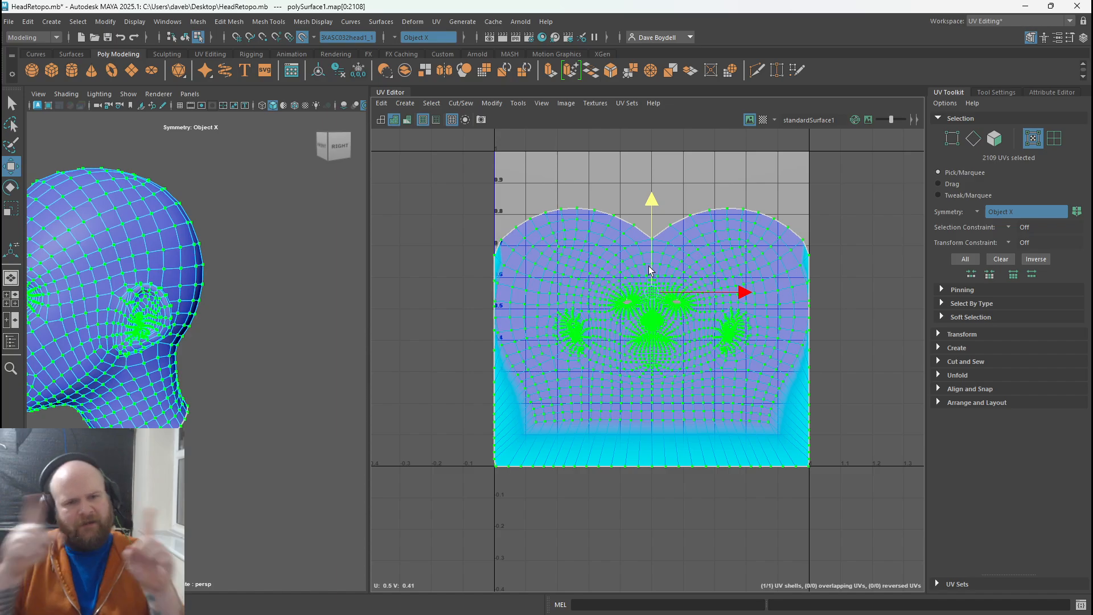
- Scale the unpinned UVs of the head shell down slightly and fine-tune their height so the lobes meet the side borders
{"action": "right_click_drag", "start_coordinate": [553, 185], "coordinate": [699, 388], "text": "alt"}
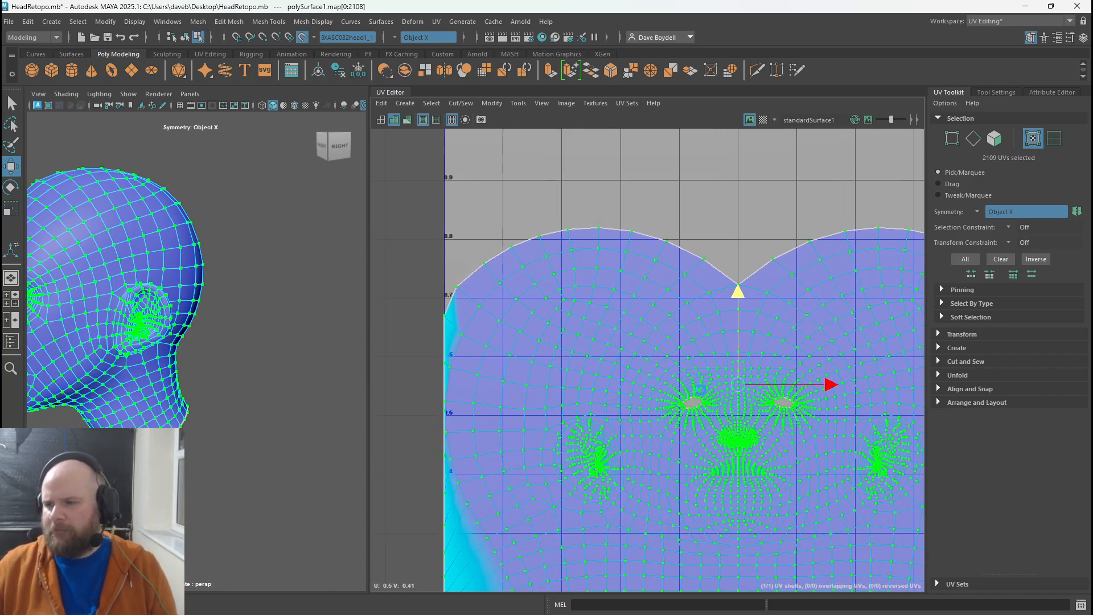
{"action": "middle_click_drag", "start_coordinate": [633, 351], "coordinate": [613, 330], "text": "alt"}
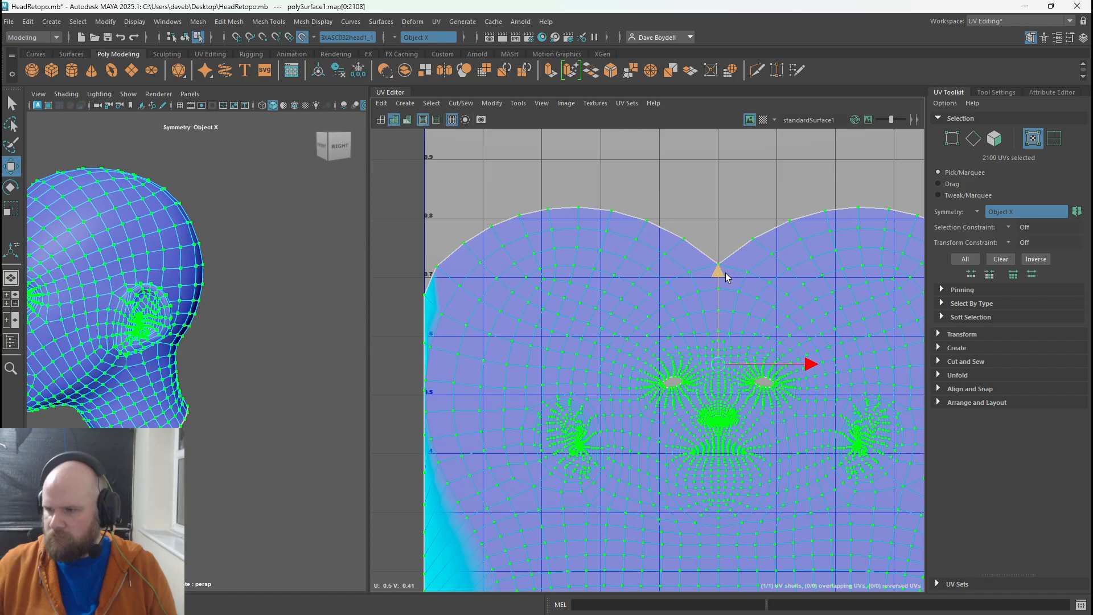
{"action": "left_click_drag", "start_coordinate": [717, 272], "coordinate": [727, 282]}
{"action": "key", "text": "r"}
{"action": "left_click_drag", "start_coordinate": [716, 377], "coordinate": [717, 340]}
{"action": "key", "text": "w"}
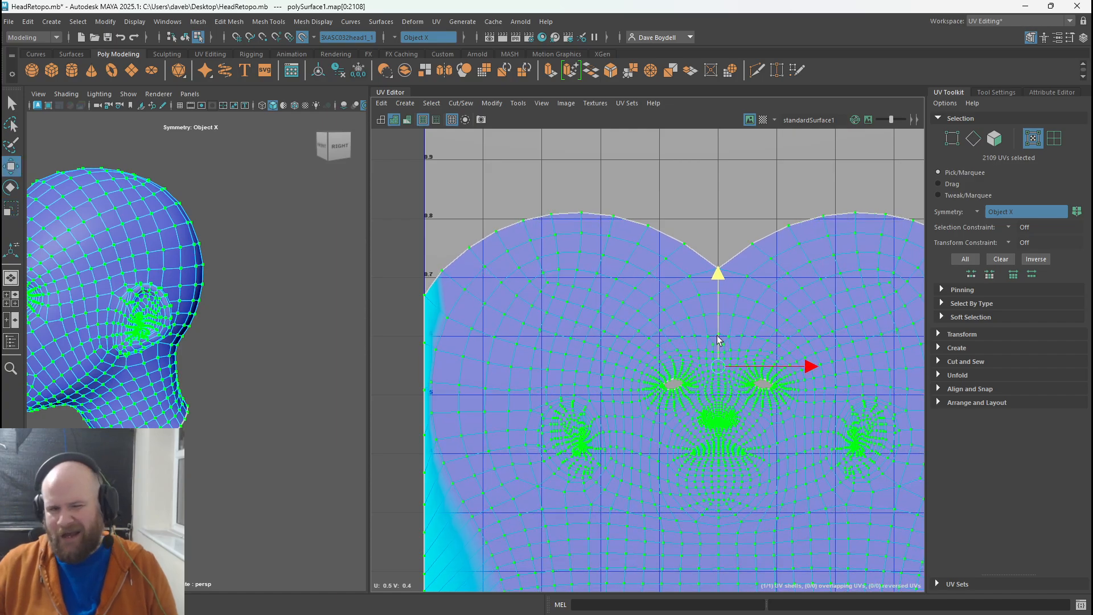
- Select the border UVs along both upper lobes and the centre notch of the head shell and pin them
{"action": "left_click", "coordinate": [453, 273]}
{"action": "middle_click_drag", "start_coordinate": [539, 269], "coordinate": [298, 268], "text": "alt"}
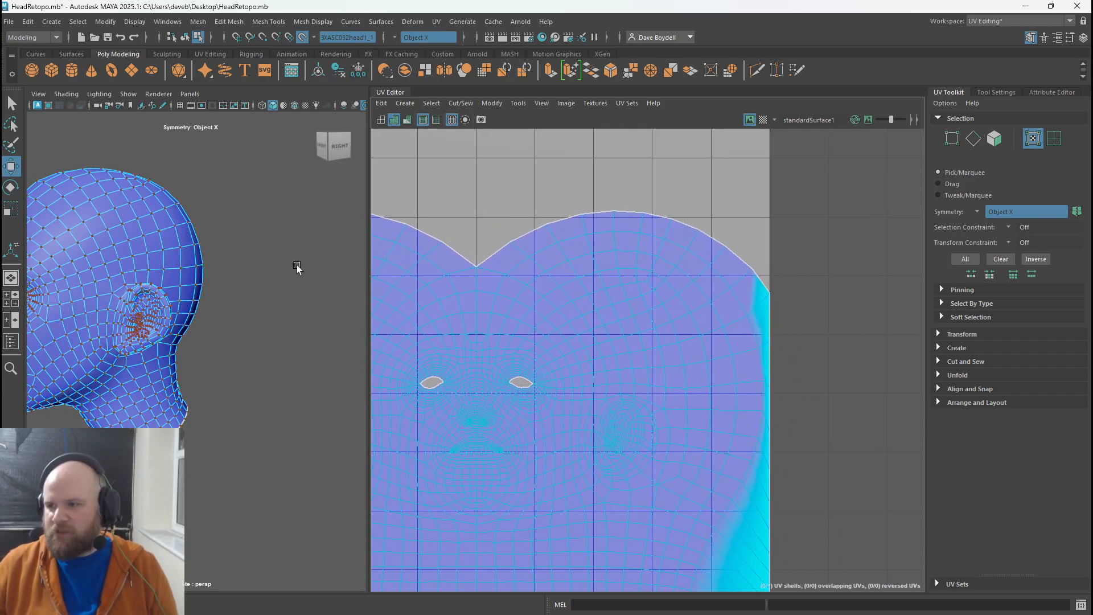
{"action": "double_click", "coordinate": [752, 273]}
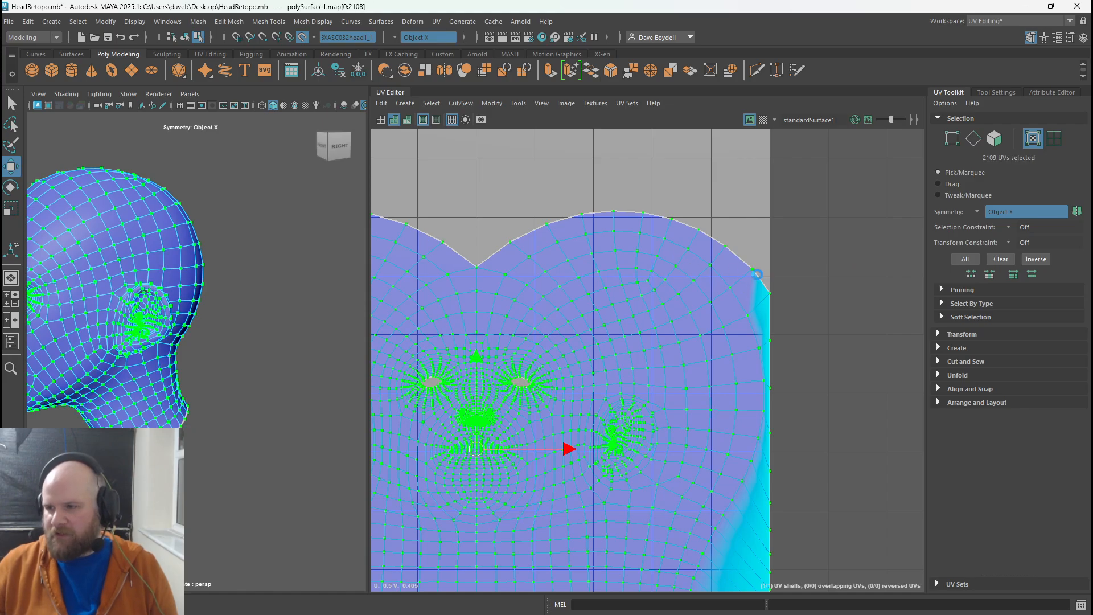
{"action": "left_click", "coordinate": [756, 273]}
{"action": "double_click", "coordinate": [583, 216], "text": "shift"}
{"action": "middle_click_drag", "start_coordinate": [577, 231], "coordinate": [595, 251], "text": "alt"}
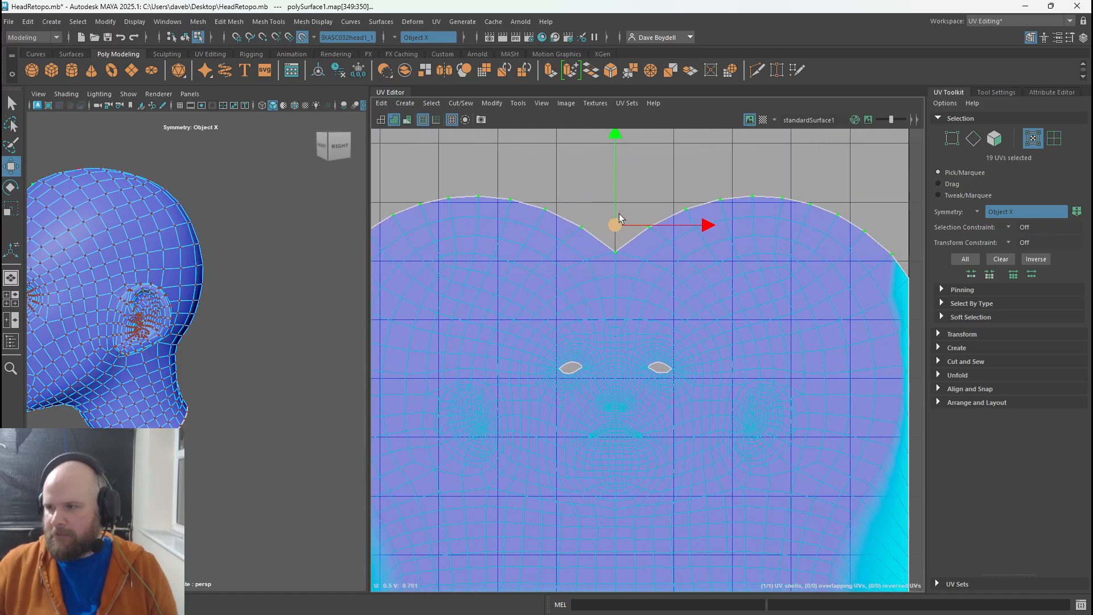
{"action": "left_click", "coordinate": [381, 103]}
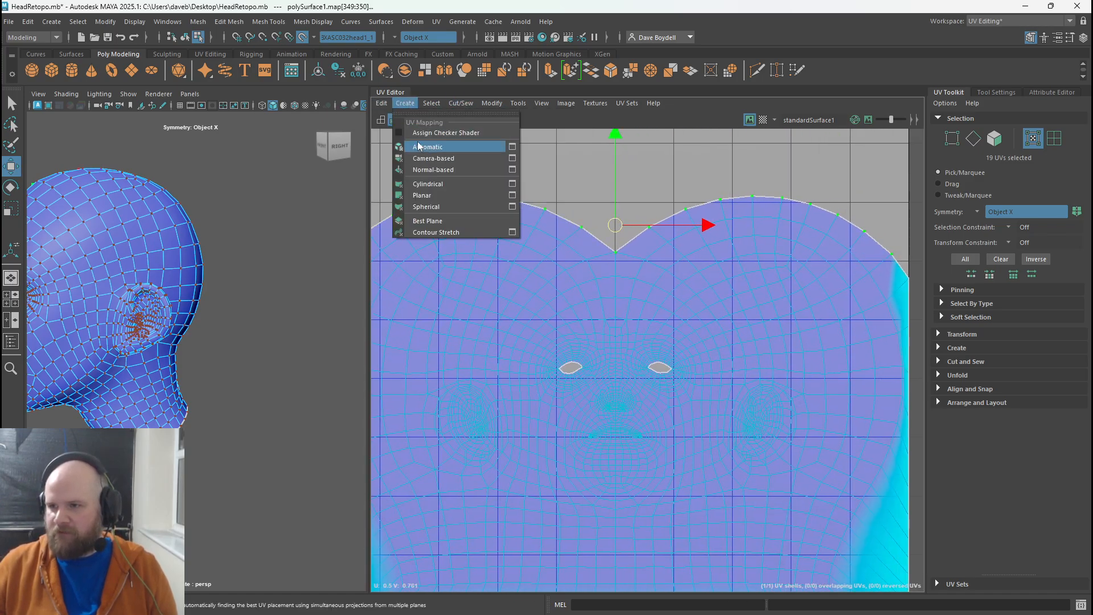
{"action": "left_click", "coordinate": [399, 167]}
- Select all UVs of the head shell, unfold it within the fully pinned outline, and clear the selection
{"action": "right_click_drag", "start_coordinate": [660, 288], "coordinate": [605, 289], "text": "alt"}
{"action": "middle_click_drag", "start_coordinate": [605, 289], "coordinate": [586, 262], "text": "alt"}
{"action": "double_click", "coordinate": [631, 320]}
{"action": "key", "text": "ctrl+u"}
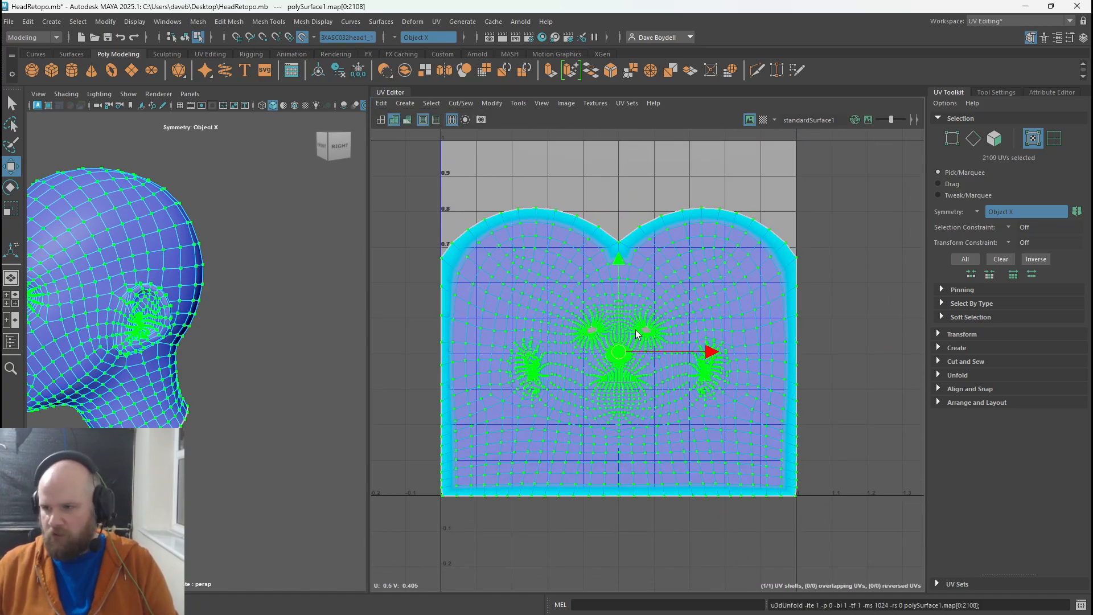
{"action": "left_click", "coordinate": [702, 196]}
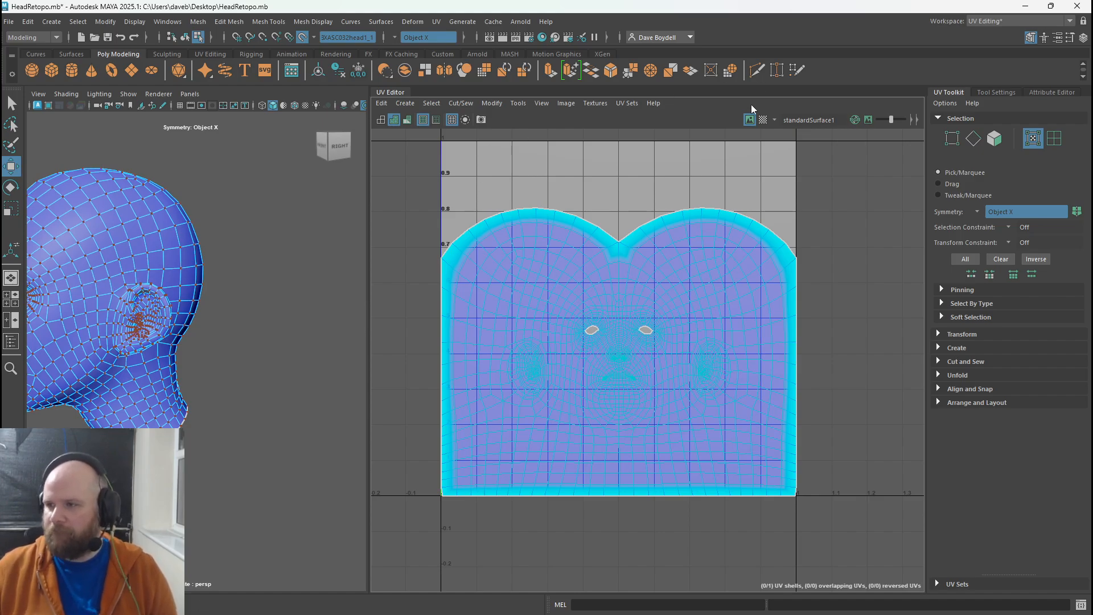
- Show the checker map on the head, examine the pattern from the back seam and the face, and hide the checker again
{"action": "left_click", "coordinate": [763, 120]}
{"action": "left_click_drag", "start_coordinate": [171, 273], "coordinate": [74, 385], "text": "alt"}
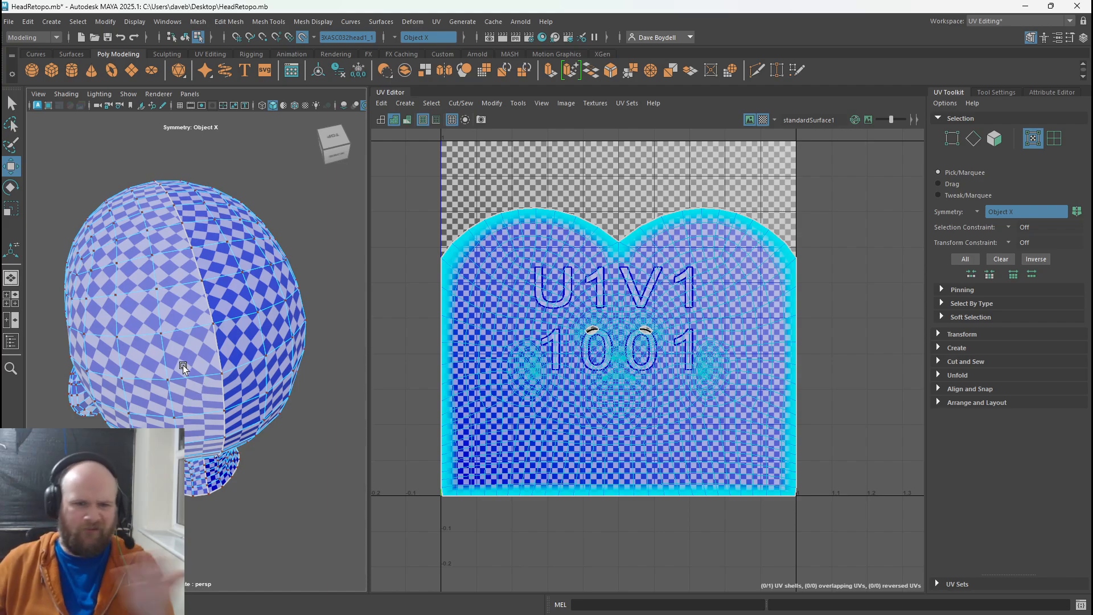
{"action": "left_click_drag", "start_coordinate": [196, 323], "coordinate": [39, 288], "text": "alt"}
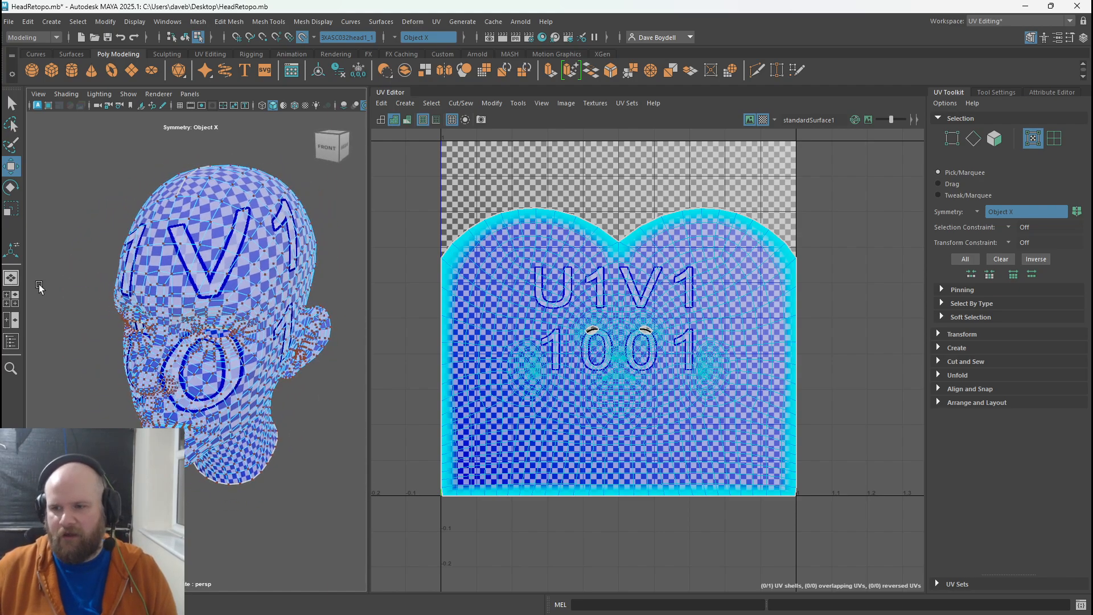
{"action": "scroll", "coordinate": [126, 317], "scroll_direction": "up", "scroll_amount": 5}
{"action": "scroll", "coordinate": [127, 317], "scroll_direction": "down", "scroll_amount": 5}
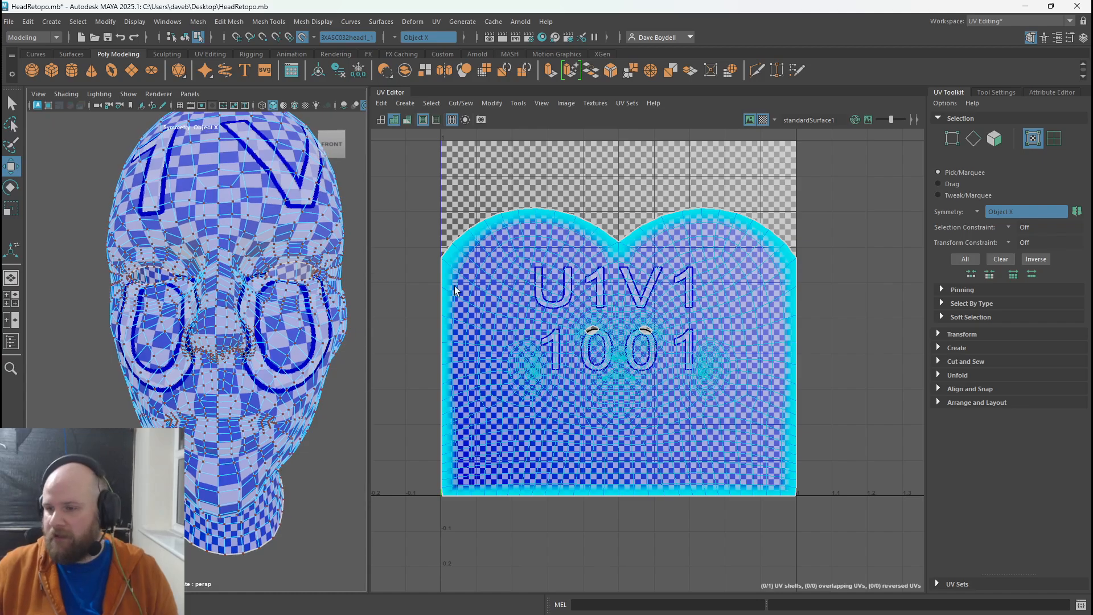
{"action": "left_click", "coordinate": [423, 120]}
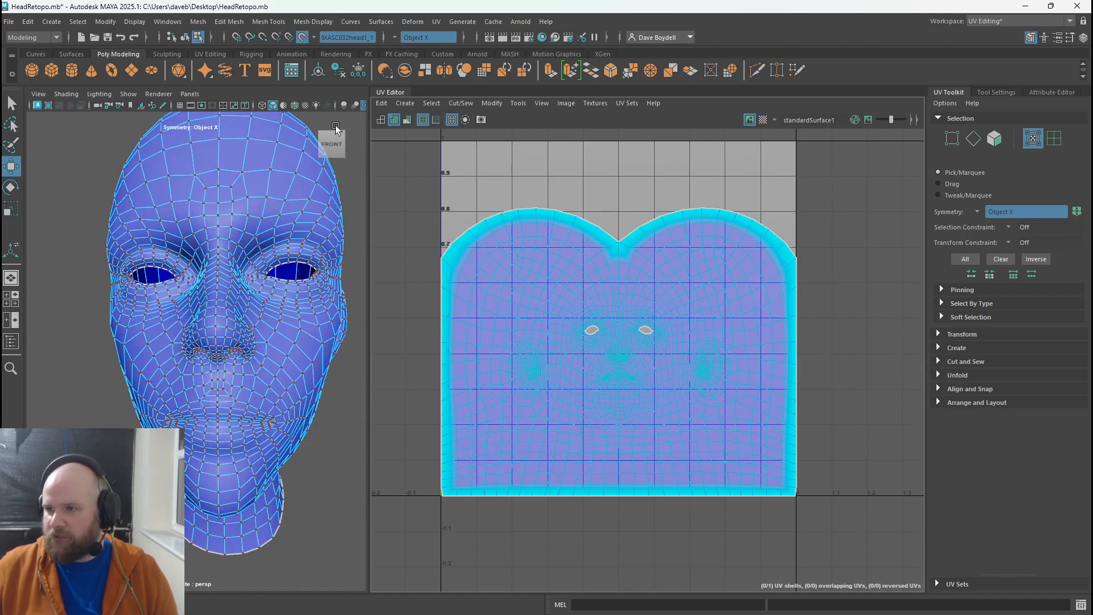
- Switch the UV shading to the distortion display and examine the stretching around the side, neck and face of the head
{"action": "left_click", "coordinate": [406, 119]}
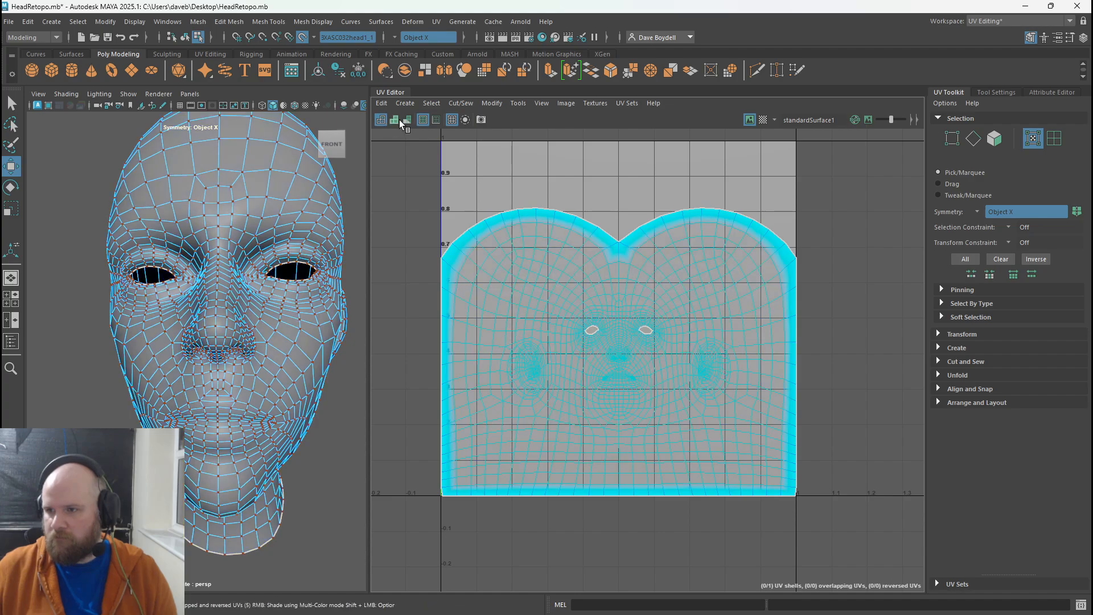
{"action": "mouse_move", "coordinate": [239, 296]}
{"action": "left_mouse_down", "text": "alt"}
{"action": "mouse_move", "coordinate": [276, 305]}
{"action": "mouse_move", "coordinate": [182, 300]}
{"action": "mouse_move", "coordinate": [193, 268]}
{"action": "mouse_move", "coordinate": [163, 256]}
{"action": "left_mouse_up", "text": "alt"}
{"action": "left_click_drag", "start_coordinate": [232, 285], "coordinate": [154, 283], "text": "alt"}
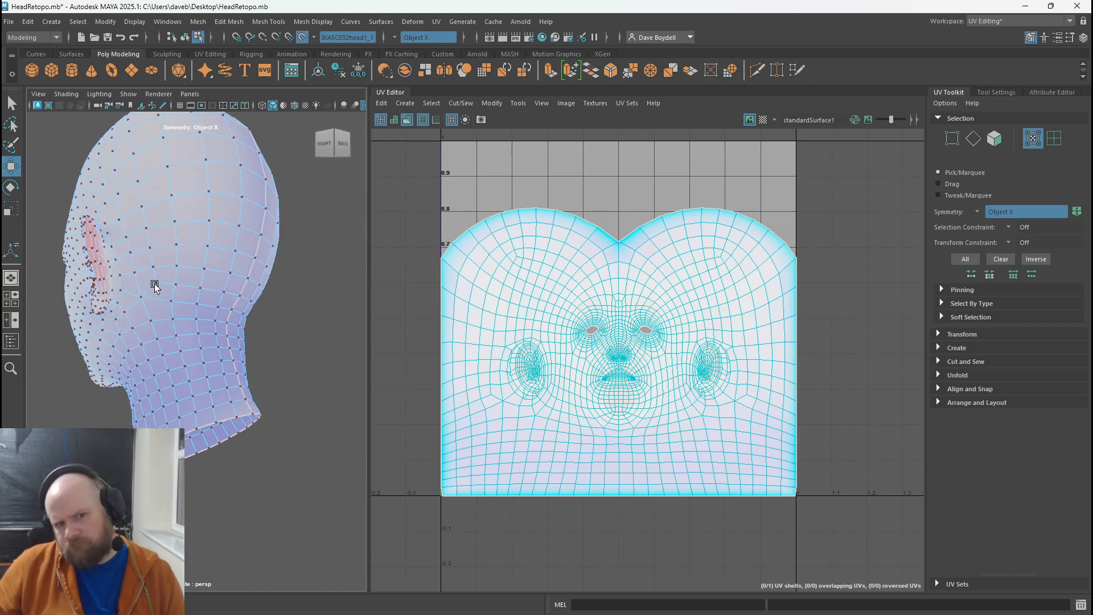
{"action": "left_click_drag", "start_coordinate": [176, 300], "coordinate": [34, 341], "text": "alt"}
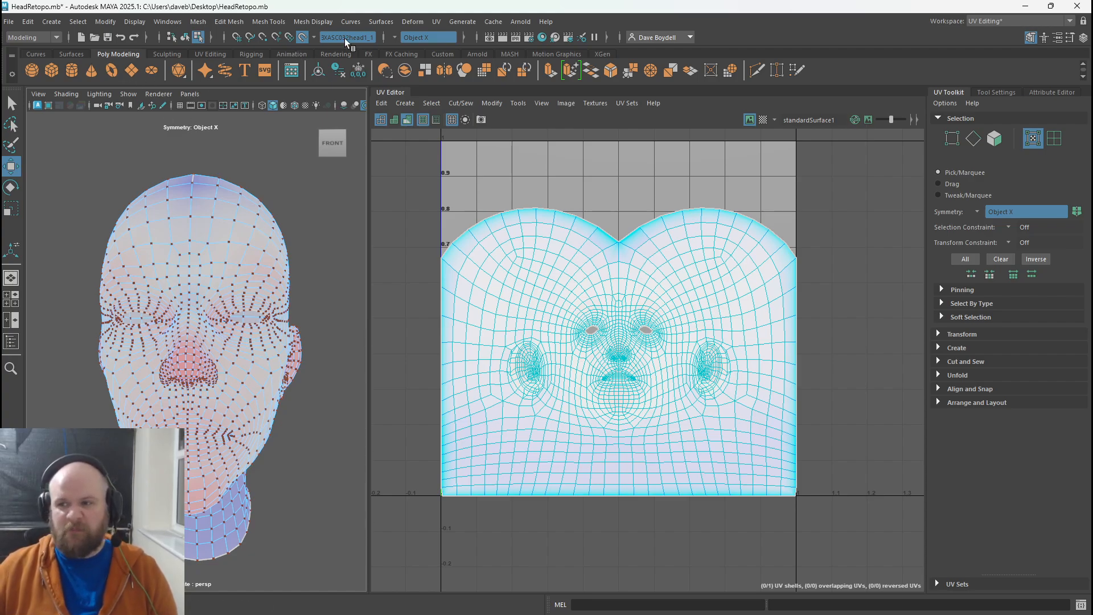
- Collapse the UV Editor, return to object mode, and examine the edge flow of the ear and its inner folds up close
{"action": "left_click", "coordinate": [398, 92]}
{"action": "key", "text": "F8"}
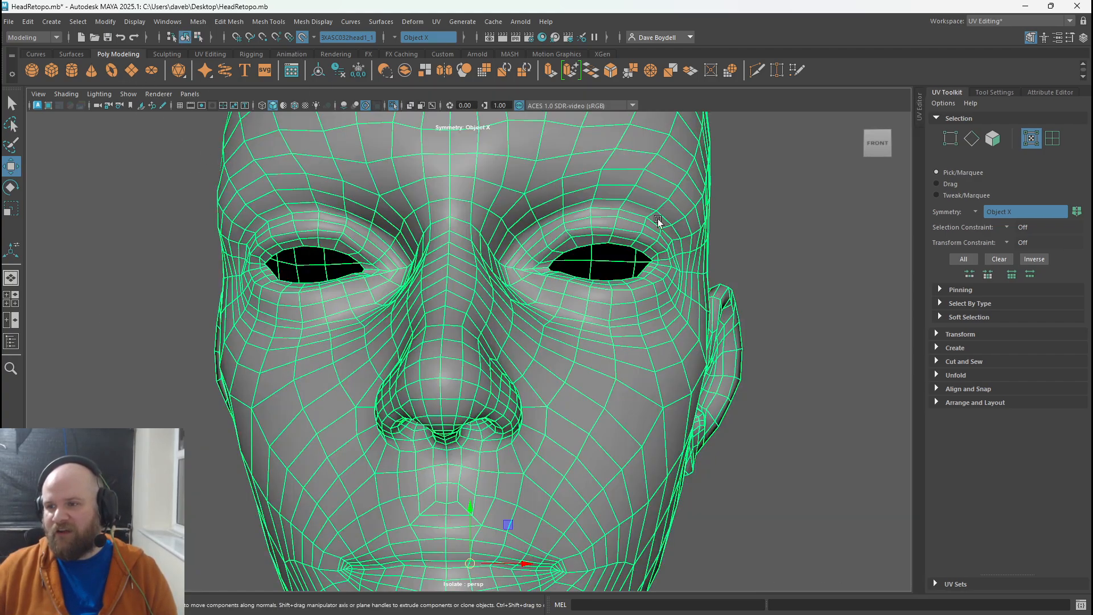
{"action": "left_click_drag", "start_coordinate": [789, 223], "coordinate": [608, 251], "text": "alt"}
{"action": "middle_click_drag", "start_coordinate": [607, 251], "coordinate": [500, 234], "text": "alt"}
{"action": "left_click_drag", "start_coordinate": [501, 234], "coordinate": [470, 244], "text": "alt"}
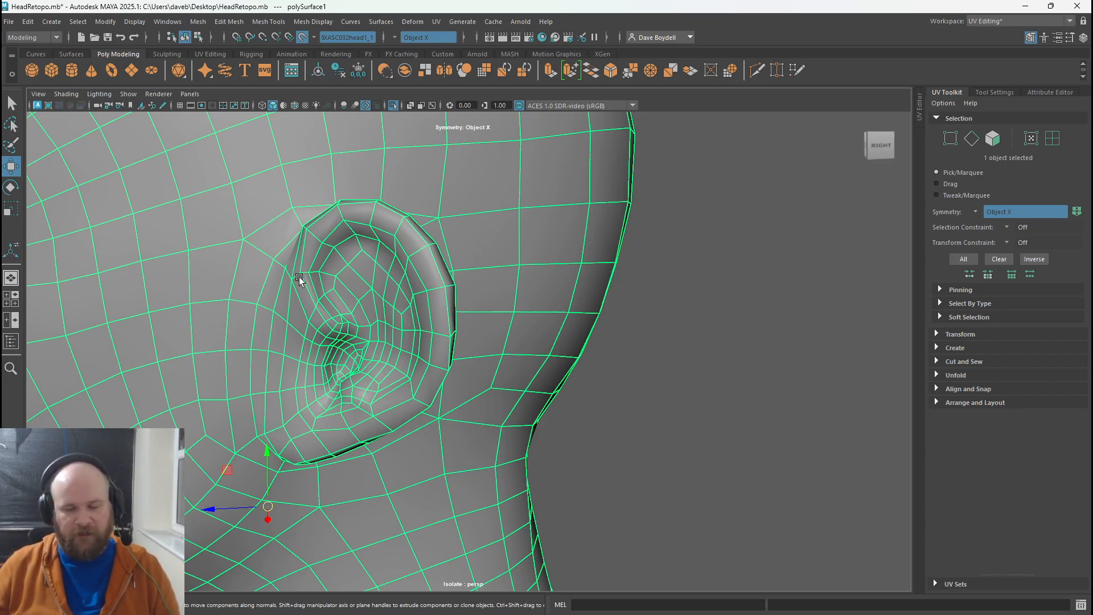
{"action": "left_click_drag", "start_coordinate": [299, 278], "coordinate": [388, 281], "text": "alt"}
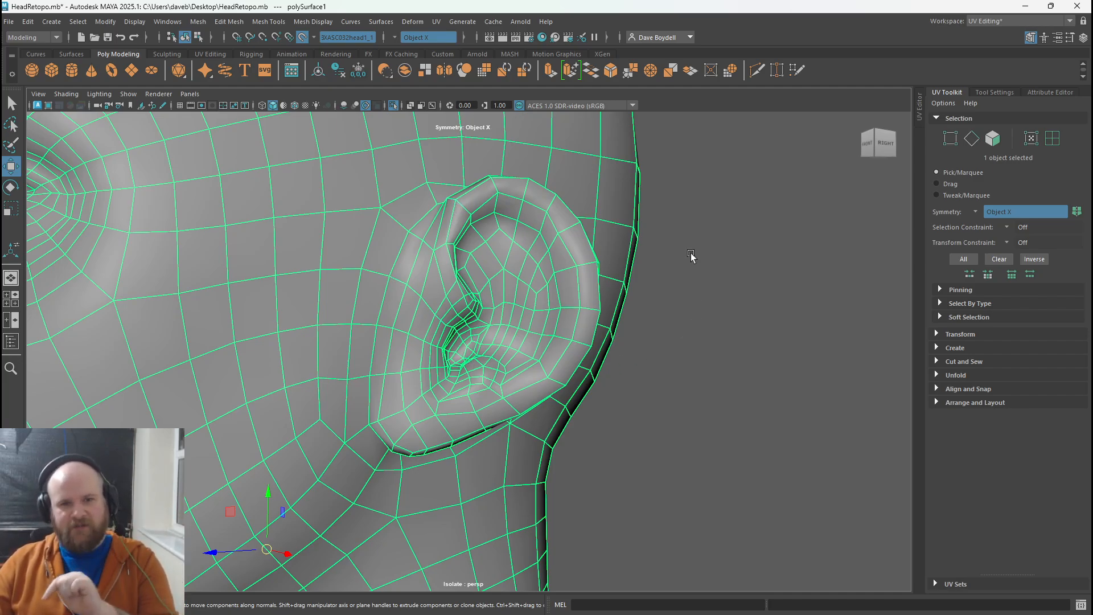
{"action": "scroll", "coordinate": [488, 374], "scroll_direction": "up", "scroll_amount": 5}
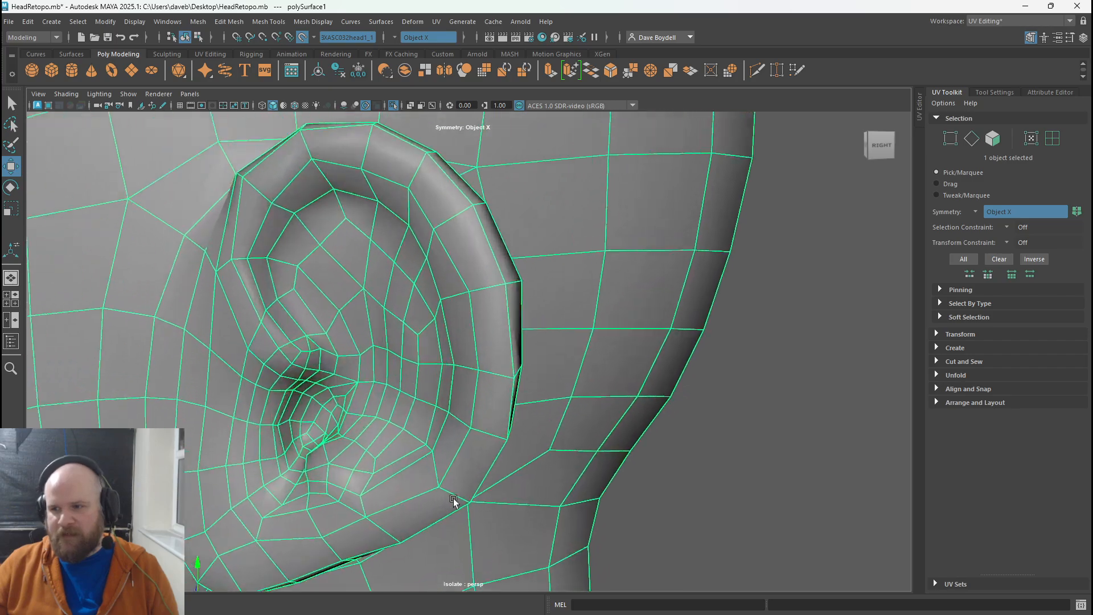
{"action": "scroll", "coordinate": [478, 483], "scroll_direction": "up", "scroll_amount": 8}
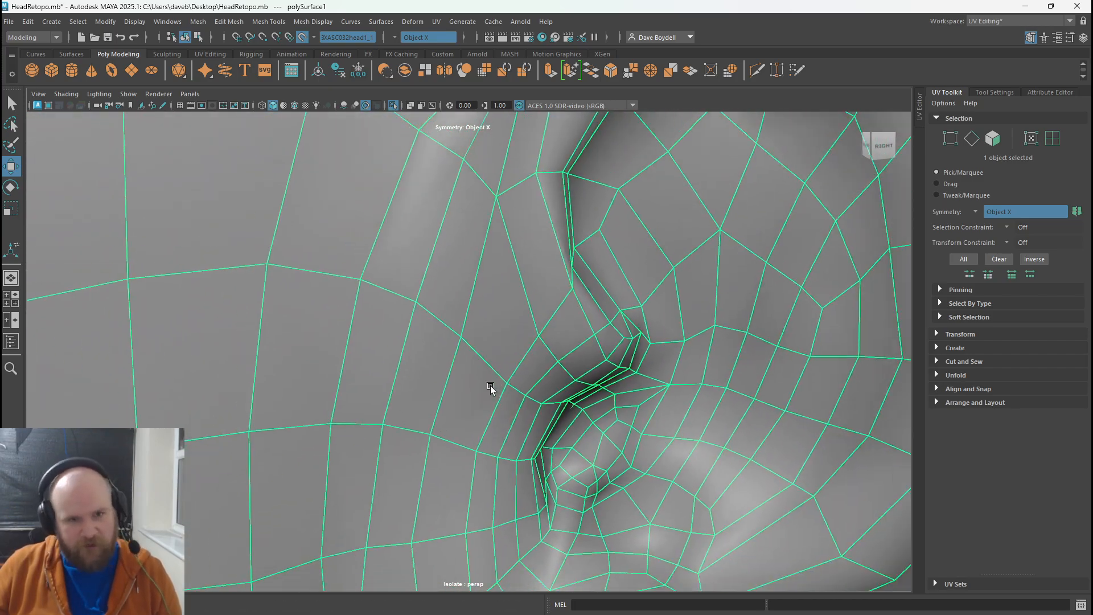
{"action": "right_click_drag", "start_coordinate": [490, 388], "coordinate": [447, 342], "text": "alt"}
{"action": "middle_click_drag", "start_coordinate": [551, 415], "coordinate": [464, 285], "text": "alt"}
{"action": "right_click_drag", "start_coordinate": [464, 284], "coordinate": [541, 392], "text": "alt"}
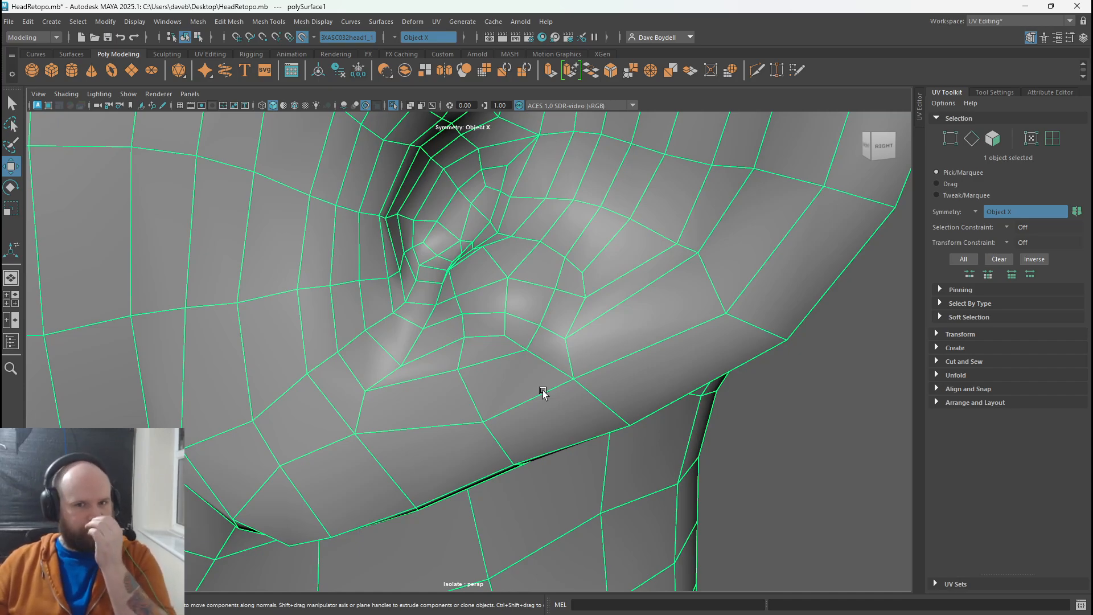
- Examine the head's topology behind the ears, under the earlobe and across the front of the face
{"action": "right_click_drag", "start_coordinate": [603, 370], "coordinate": [262, 244], "text": "alt"}
{"action": "left_click_drag", "start_coordinate": [261, 244], "coordinate": [291, 288], "text": "alt"}
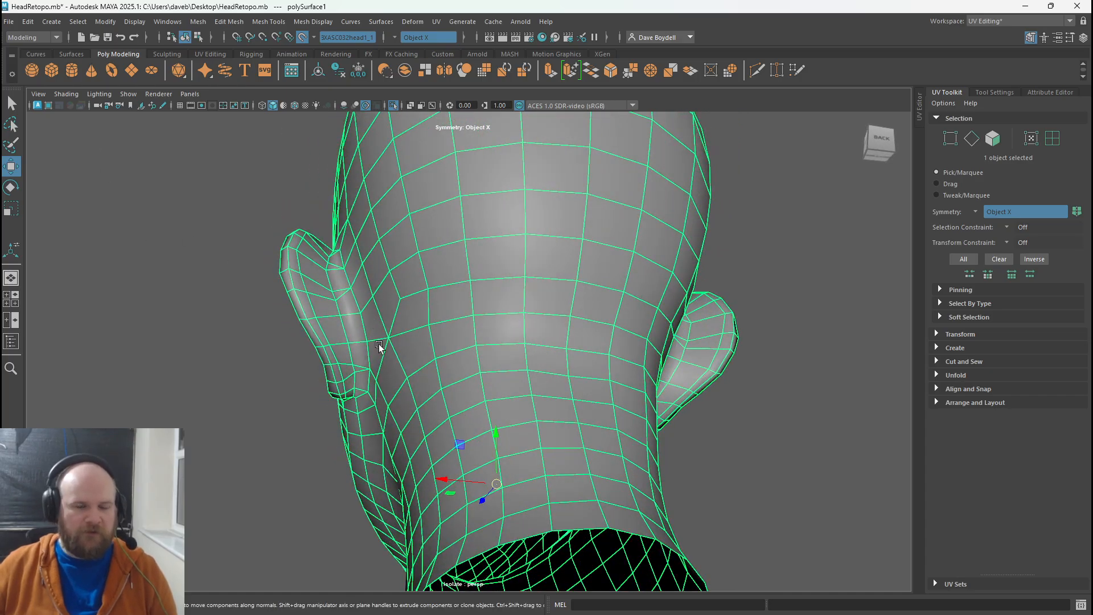
{"action": "right_click_drag", "start_coordinate": [377, 344], "coordinate": [540, 447], "text": "alt"}
{"action": "left_click_drag", "start_coordinate": [540, 447], "coordinate": [488, 312], "text": "alt"}
{"action": "right_click_drag", "start_coordinate": [488, 313], "coordinate": [623, 541], "text": "alt"}
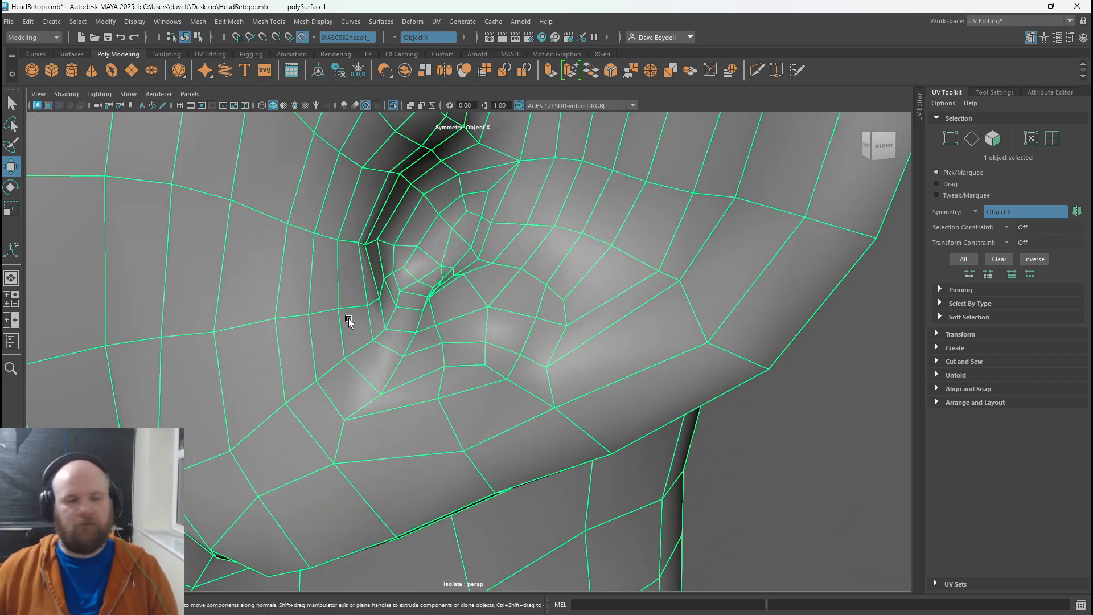
{"action": "scroll", "coordinate": [300, 295], "scroll_direction": "down", "scroll_amount": 2}
{"action": "scroll", "coordinate": [320, 290], "scroll_direction": "down", "scroll_amount": 3}
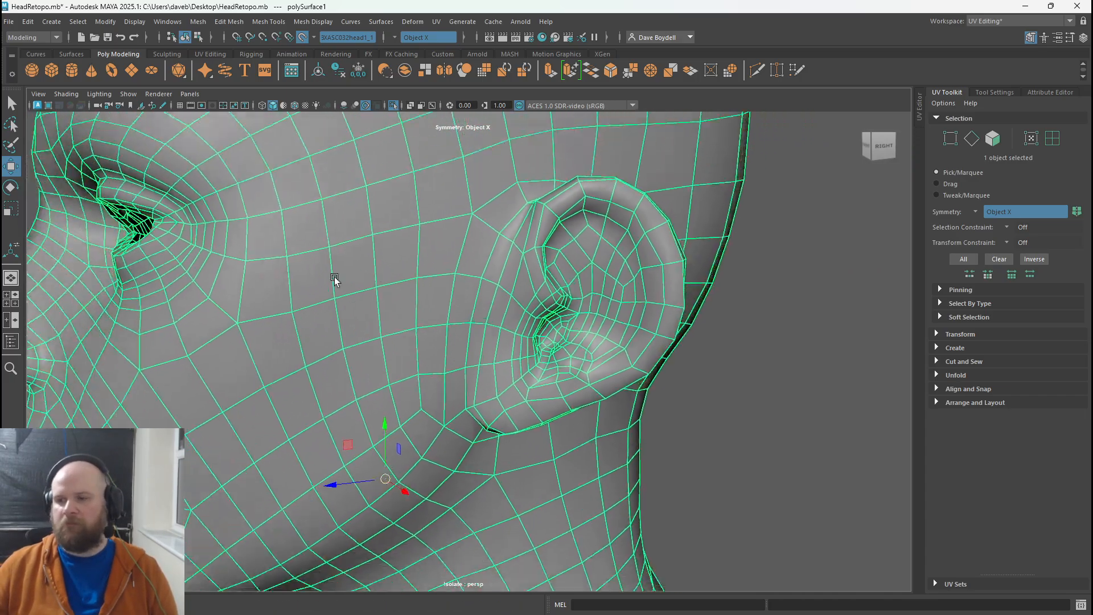
{"action": "scroll", "coordinate": [353, 278], "scroll_direction": "down", "scroll_amount": 3}
{"action": "left_click_drag", "start_coordinate": [371, 275], "coordinate": [430, 249], "text": "alt"}
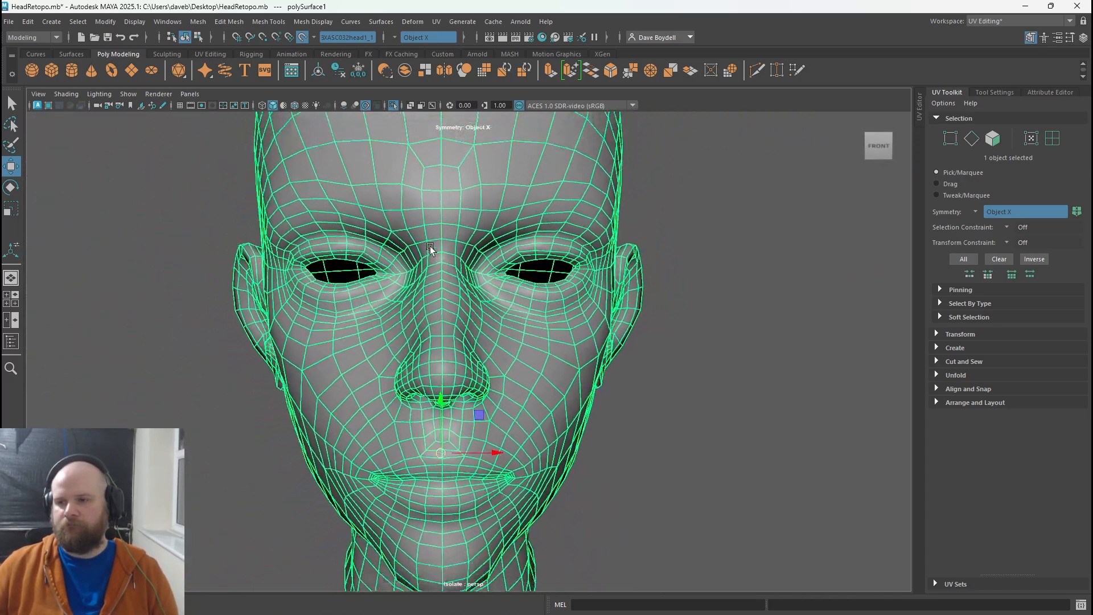
- Deselect the head mesh and view the whole shaded head from a three-quarter angle
{"action": "right_click_drag", "start_coordinate": [430, 249], "coordinate": [251, 195], "text": "alt"}
{"action": "left_click", "coordinate": [281, 283]}
{"action": "left_click_drag", "start_coordinate": [280, 283], "coordinate": [205, 280], "text": "alt"}
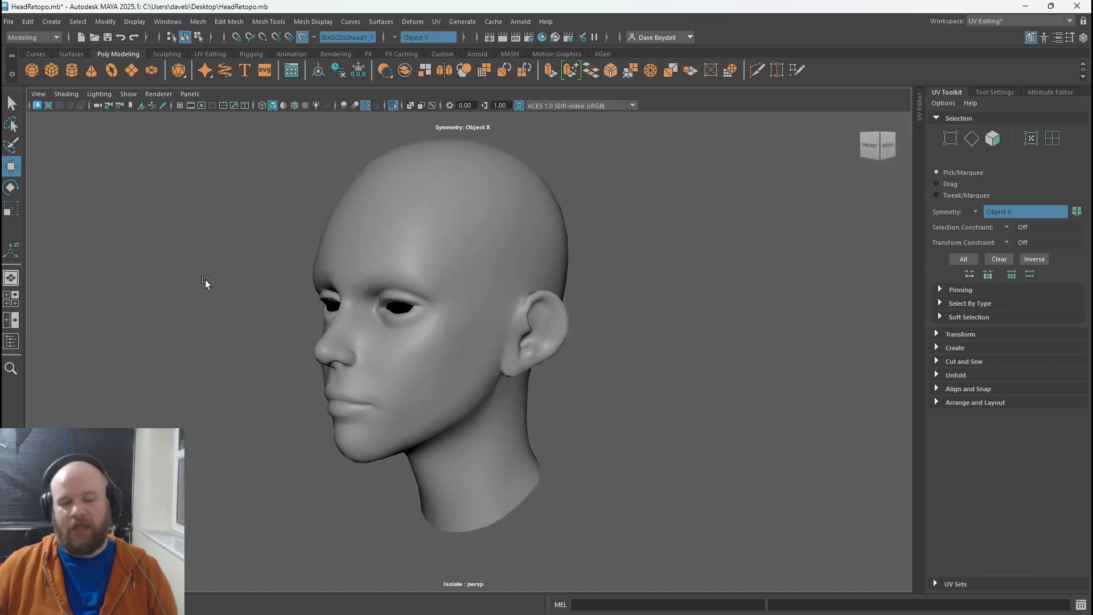